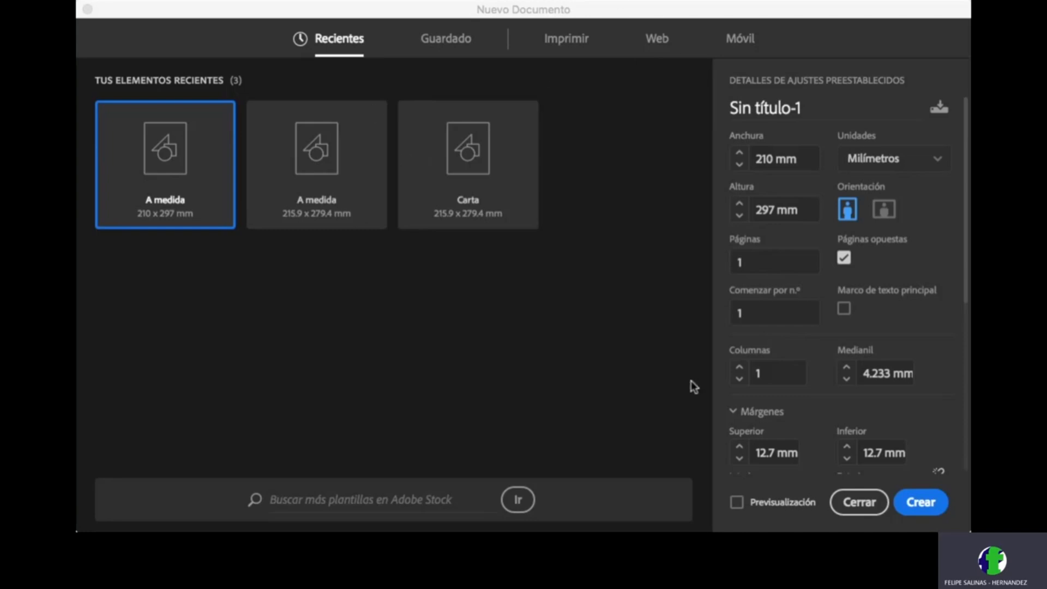
click(830, 15)
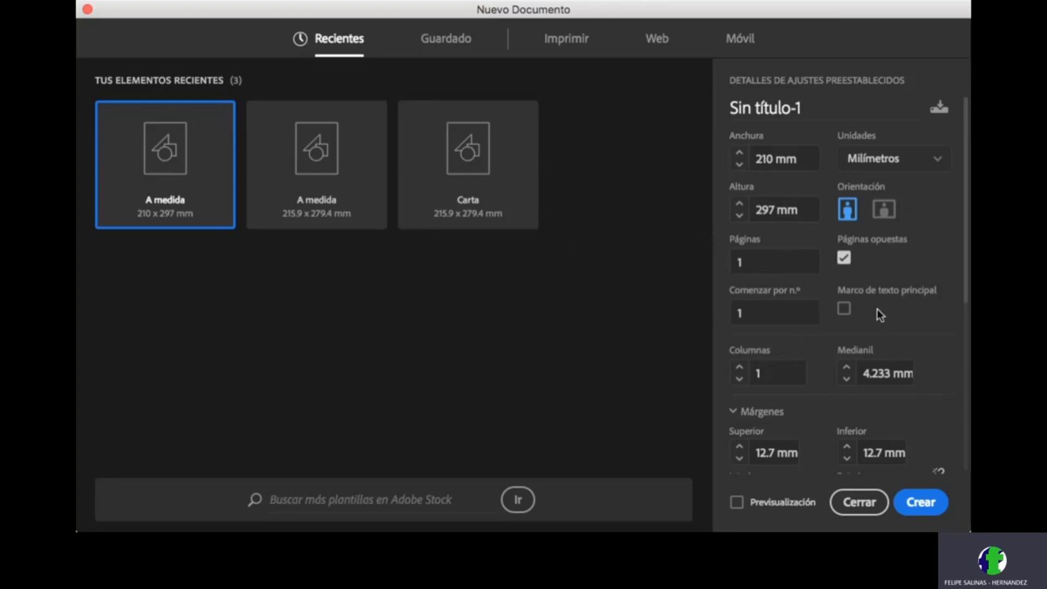
scroll(864, 311, down, 1)
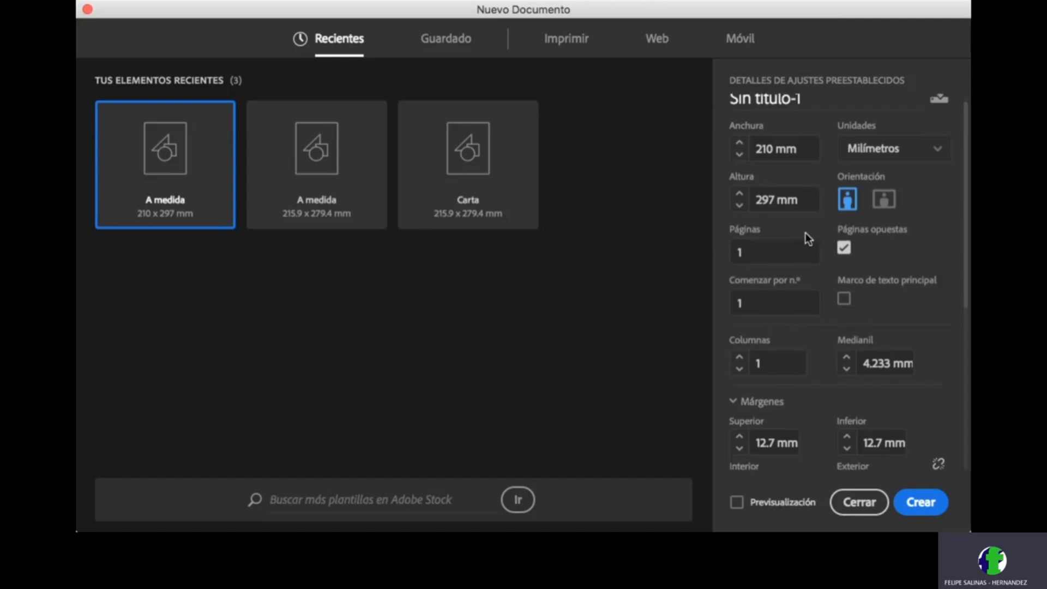
scroll(808, 257, up, 1)
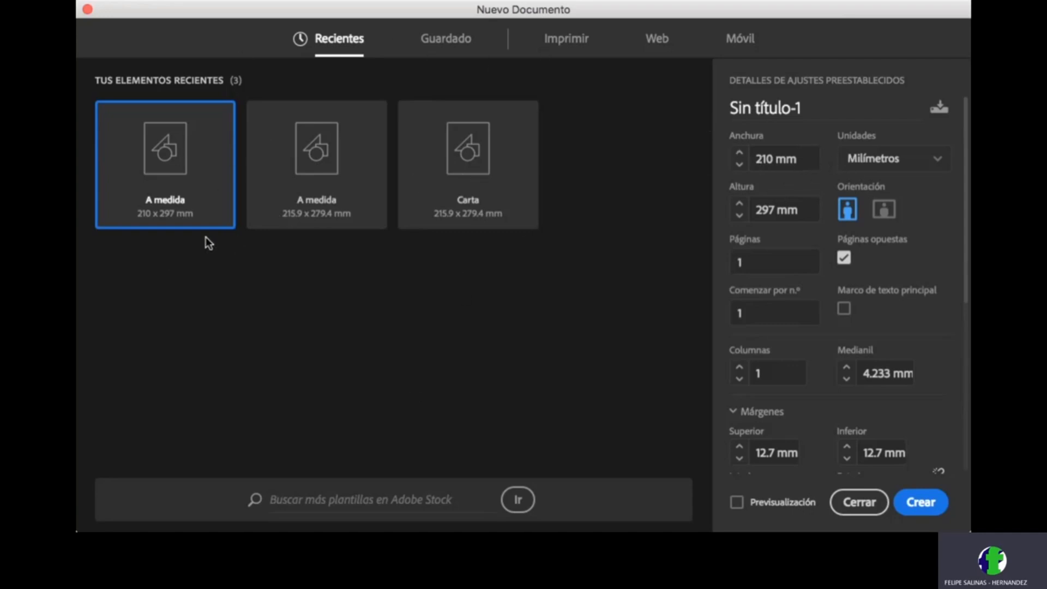
Step: Change the new document's measurement units to Centímetros
click(937, 158)
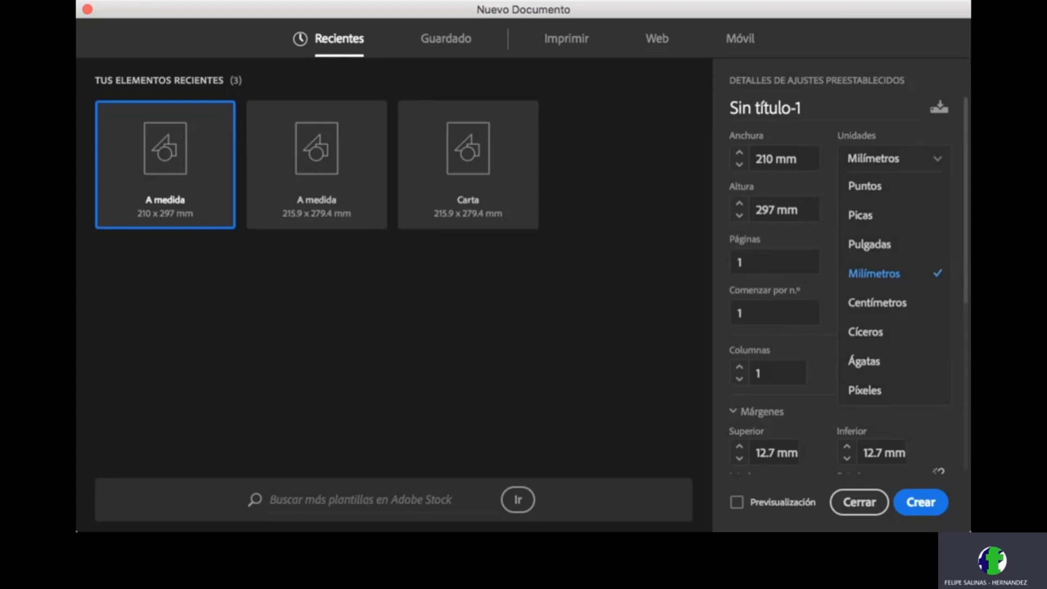
key(super+Tab)
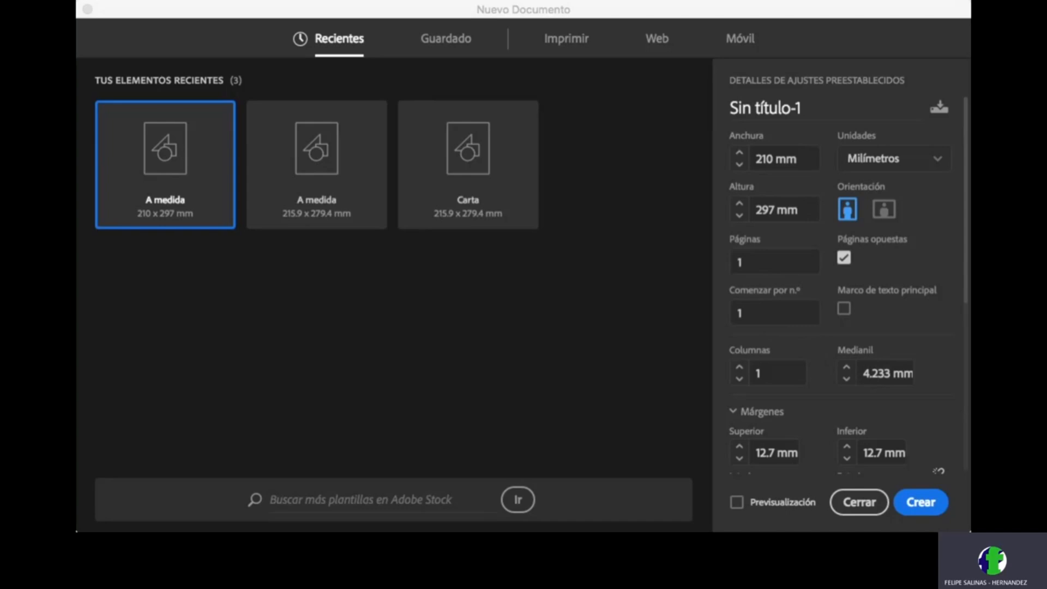
click(882, 166)
click(882, 166)
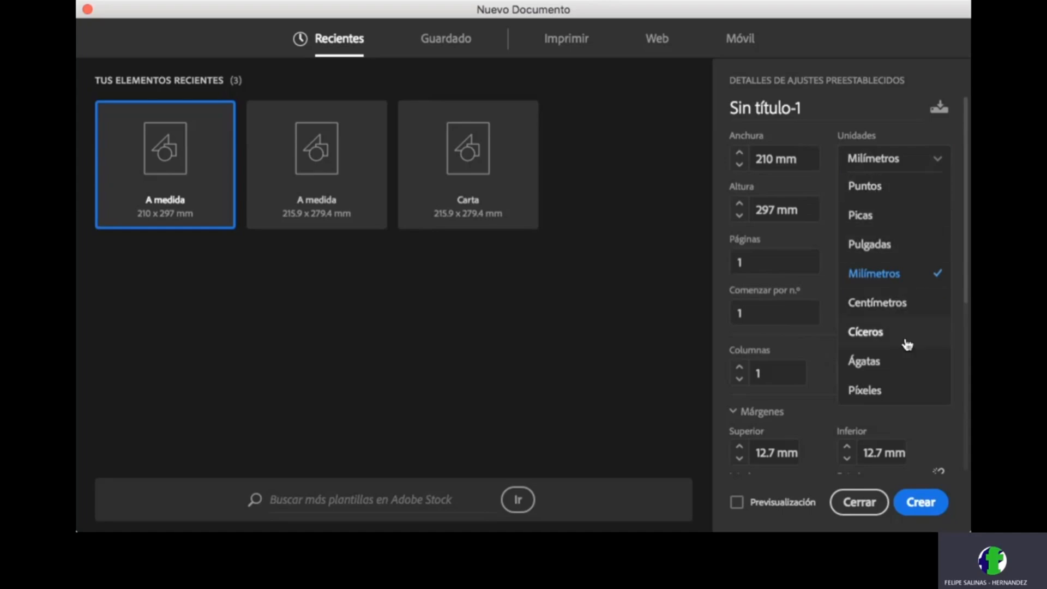
click(891, 307)
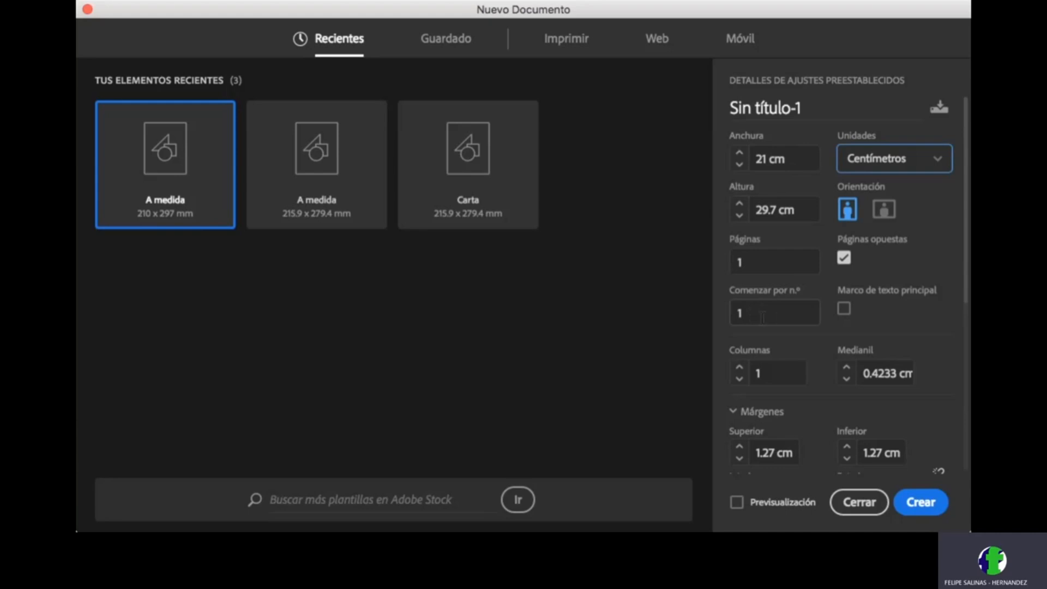
Step: Set the new document to 4 pages, starting at page number 4
click(757, 263)
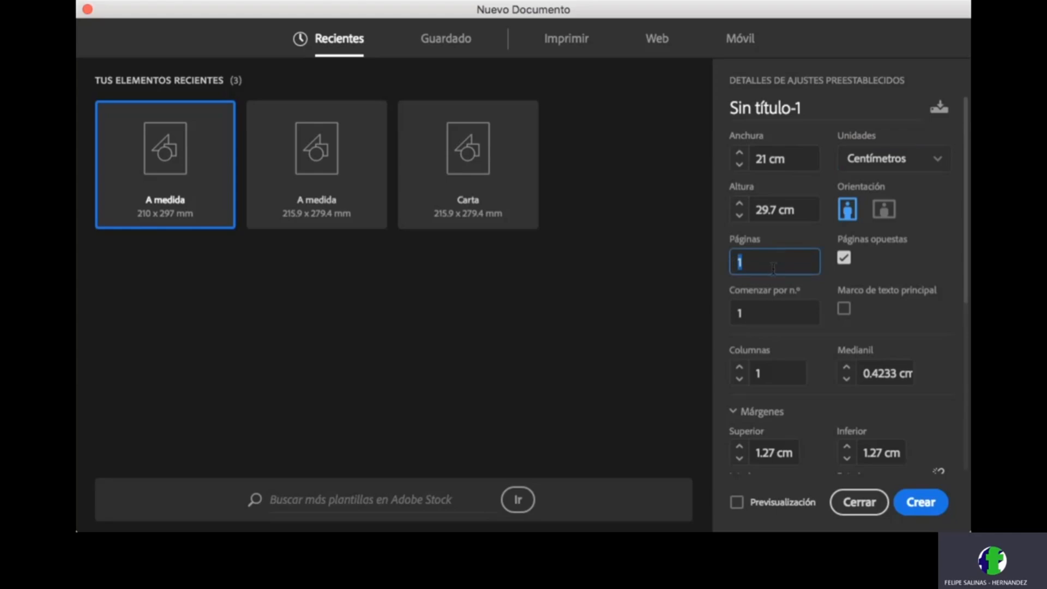
text(4)
key(Tab)
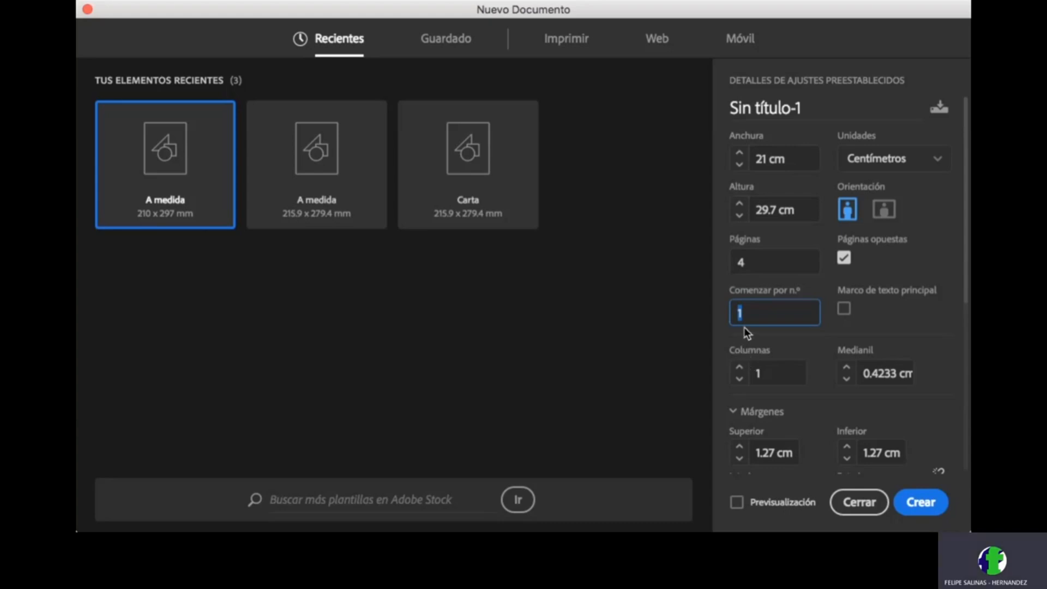
text(2)
text(2)
drag(748, 315, 731, 317)
text(4)
Step: Set the page layout to 2 columns with a gutter of 0.5 cm
scroll(803, 279, down, 1)
scroll(800, 289, down, 2)
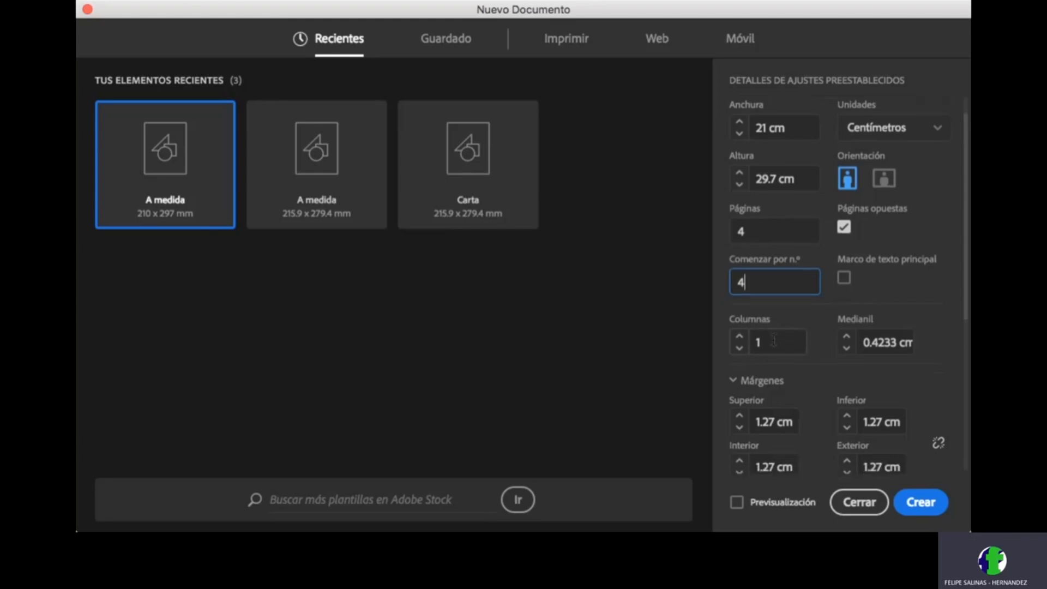
click(739, 307)
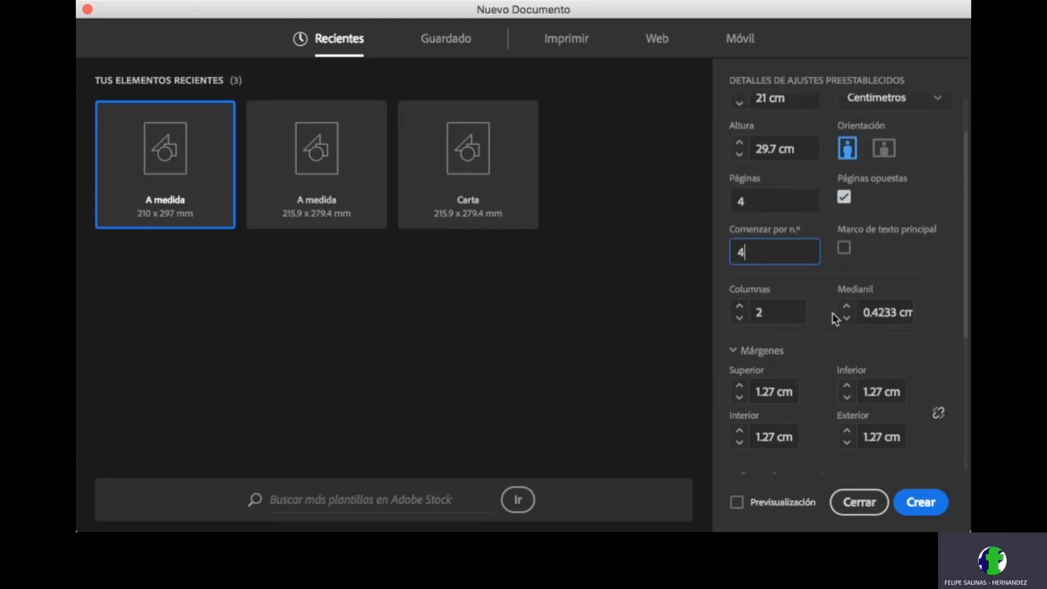
drag(871, 312, 910, 312)
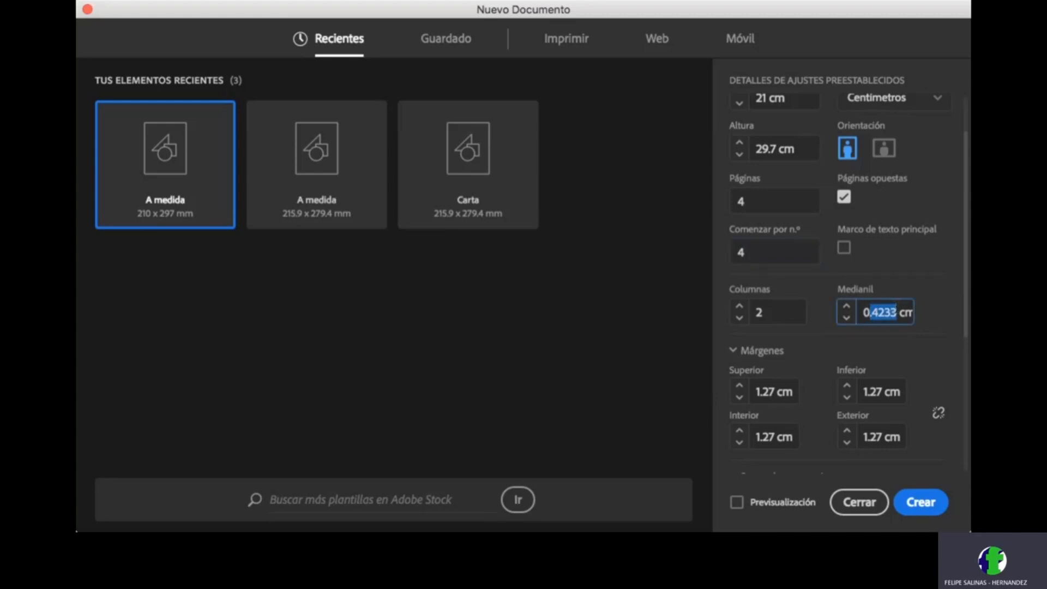
text(5)
key(Left)
text(,)
Step: Set the page margins to 1.5 cm at the top, 1.4 cm at the bottom and 1.7 cm inside
scroll(816, 358, down, 2)
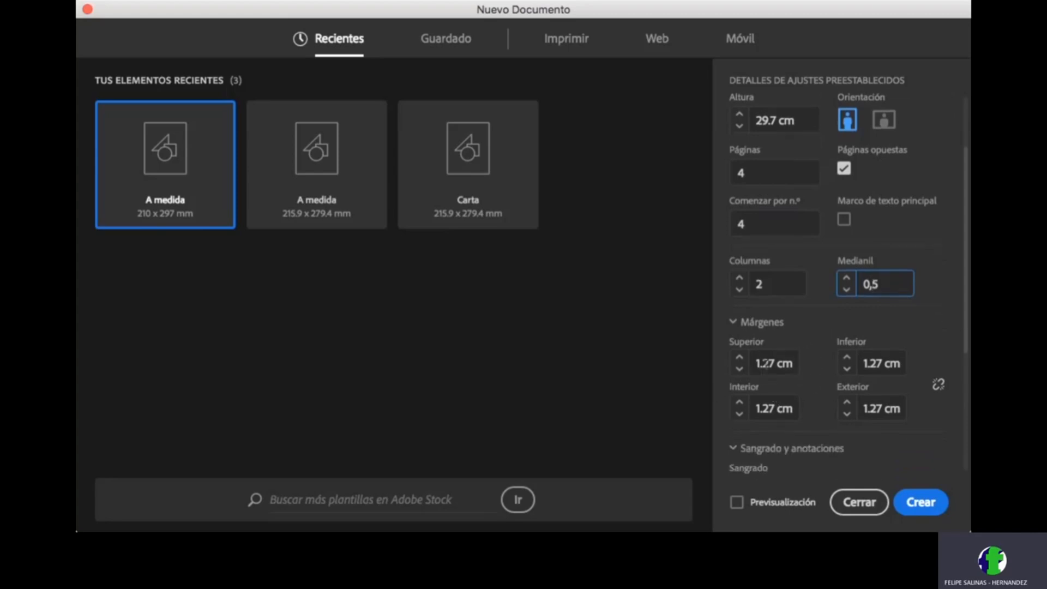
click(740, 358)
click(740, 359)
click(847, 358)
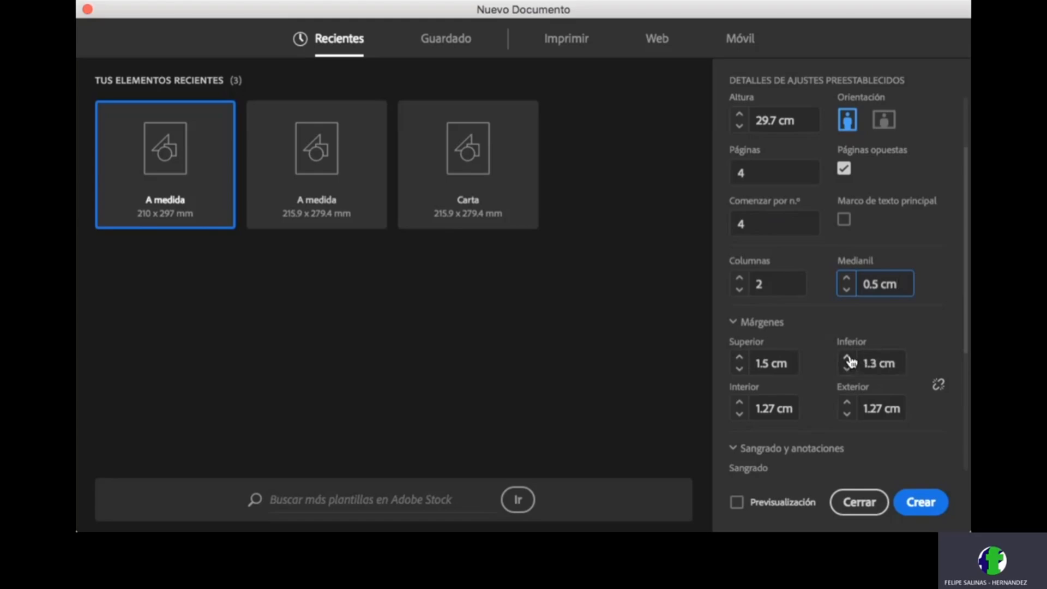
click(848, 359)
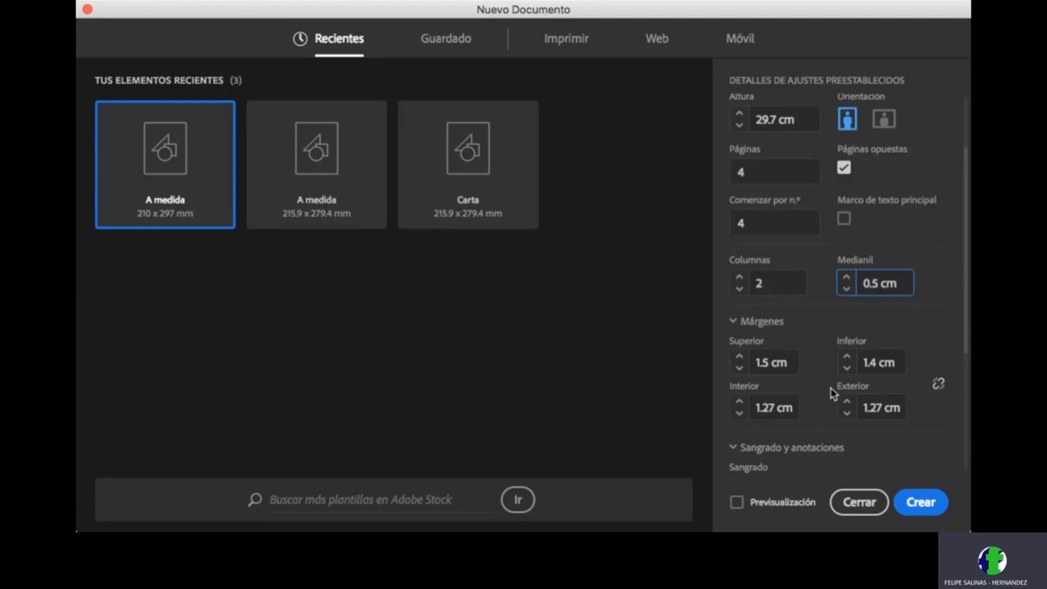
scroll(832, 392, down, 1)
click(741, 368)
click(741, 367)
click(740, 368)
click(741, 367)
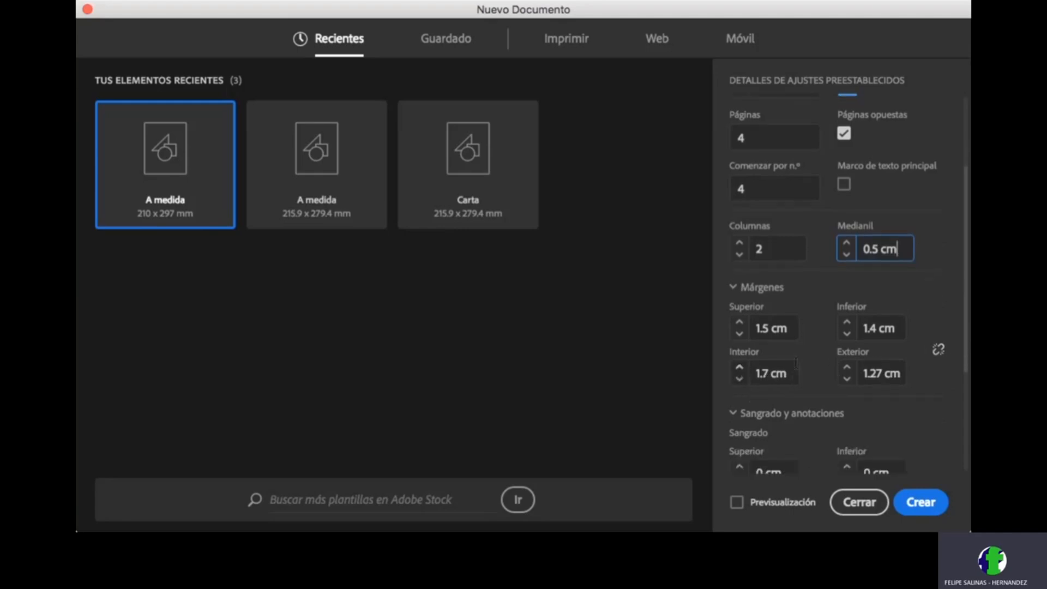
Step: Set the linked bleed values to 0.5 cm on all four sides
scroll(775, 379, down, 1)
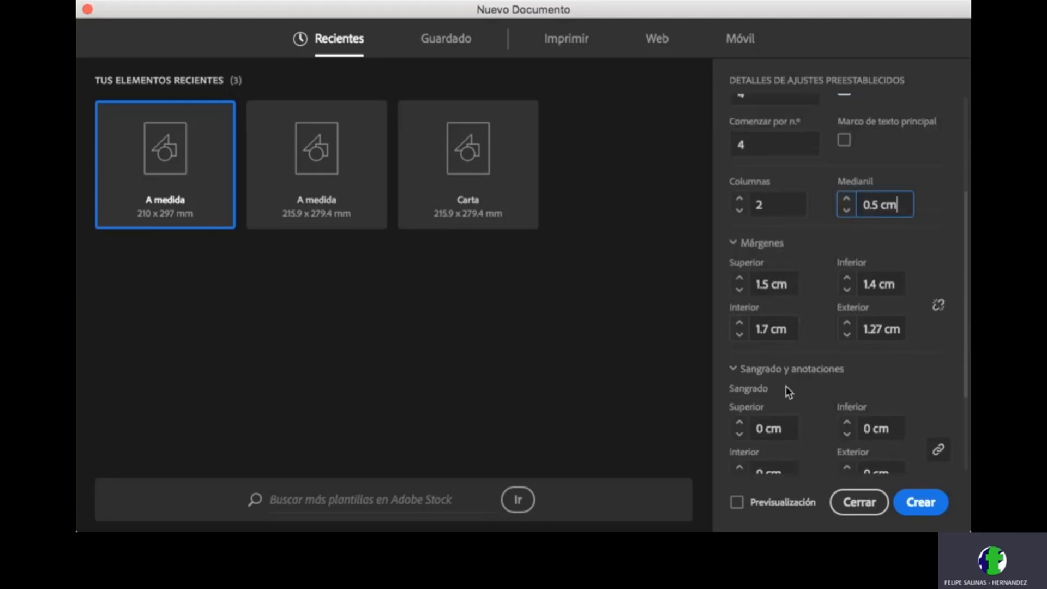
scroll(779, 388, down, 1)
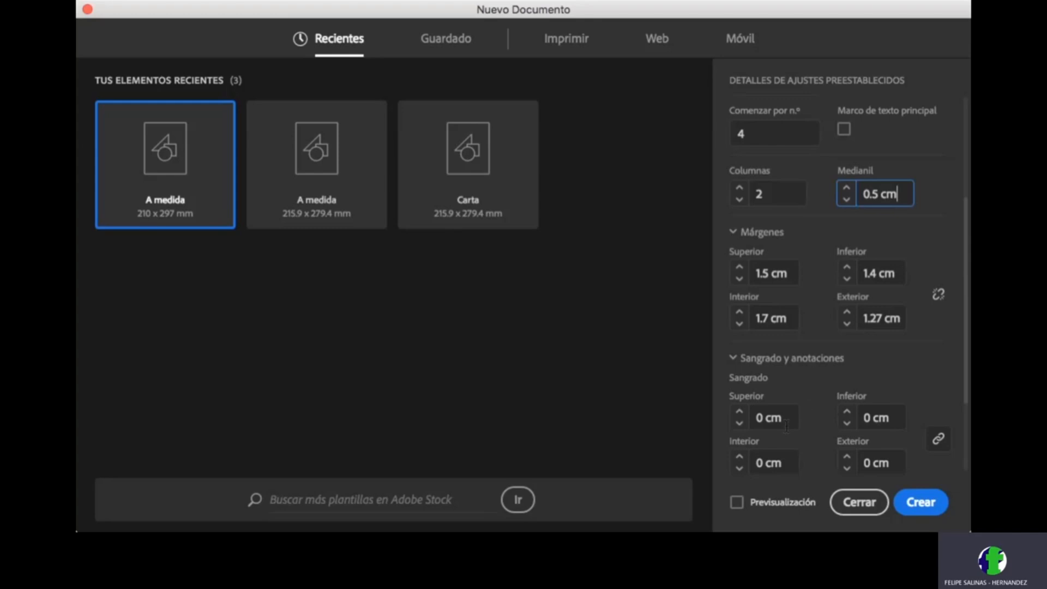
scroll(816, 415, down, 1)
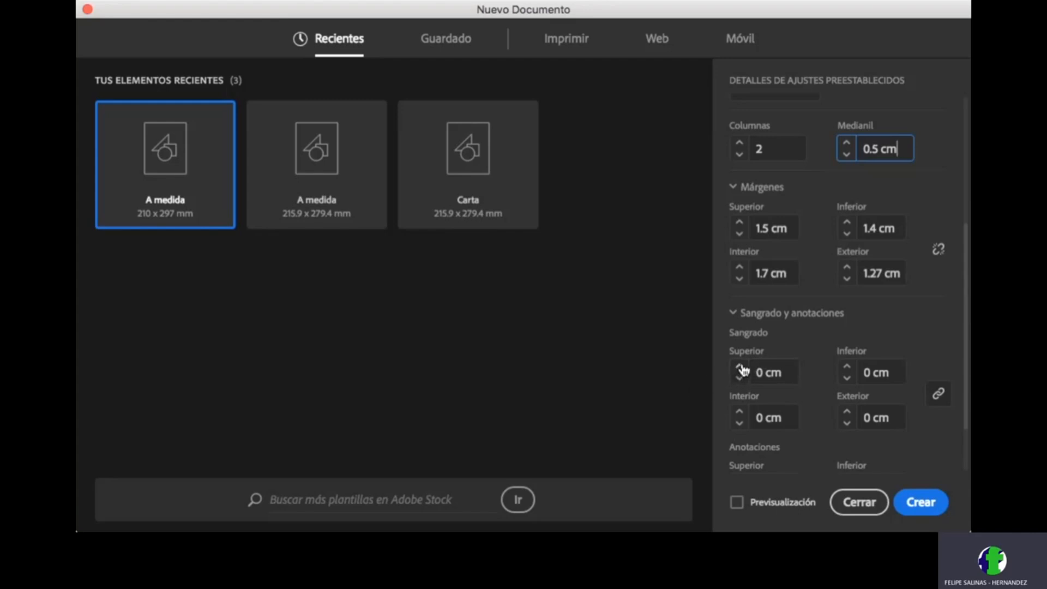
scroll(777, 389, down, 2)
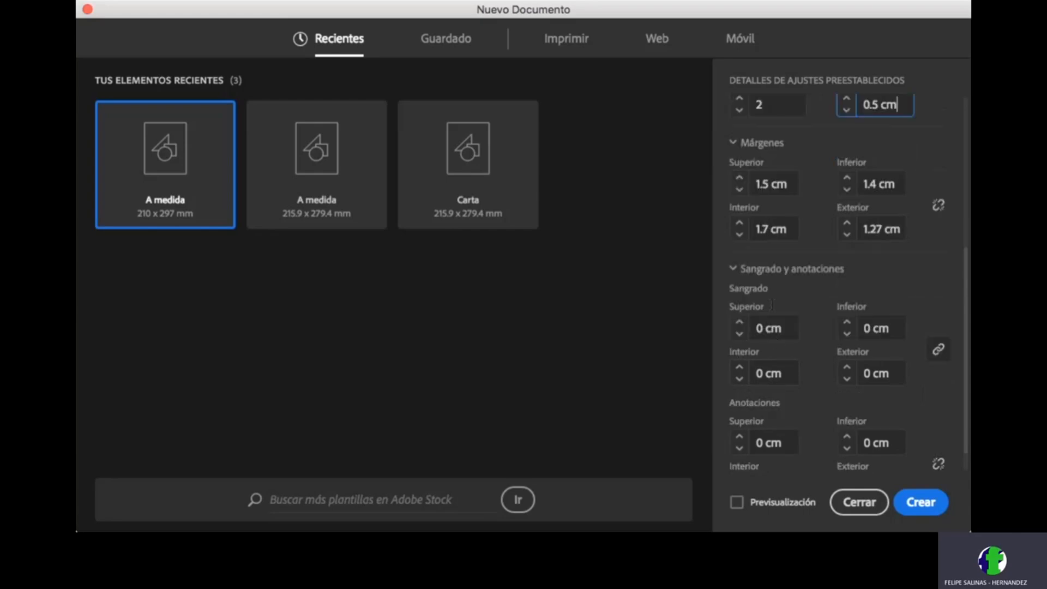
scroll(803, 265, up, 2)
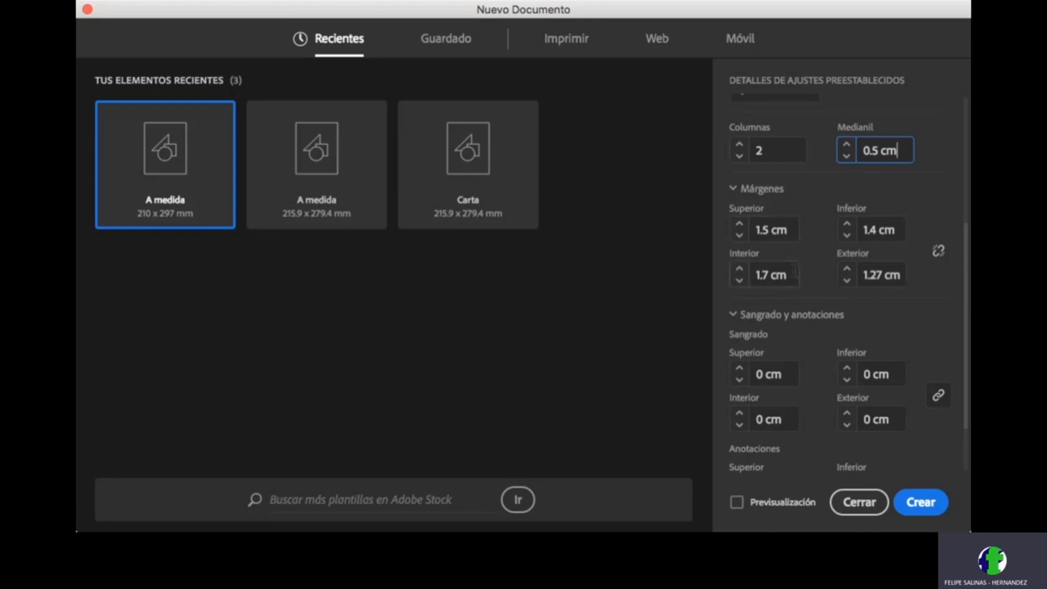
scroll(796, 270, down, 1)
scroll(793, 330, down, 3)
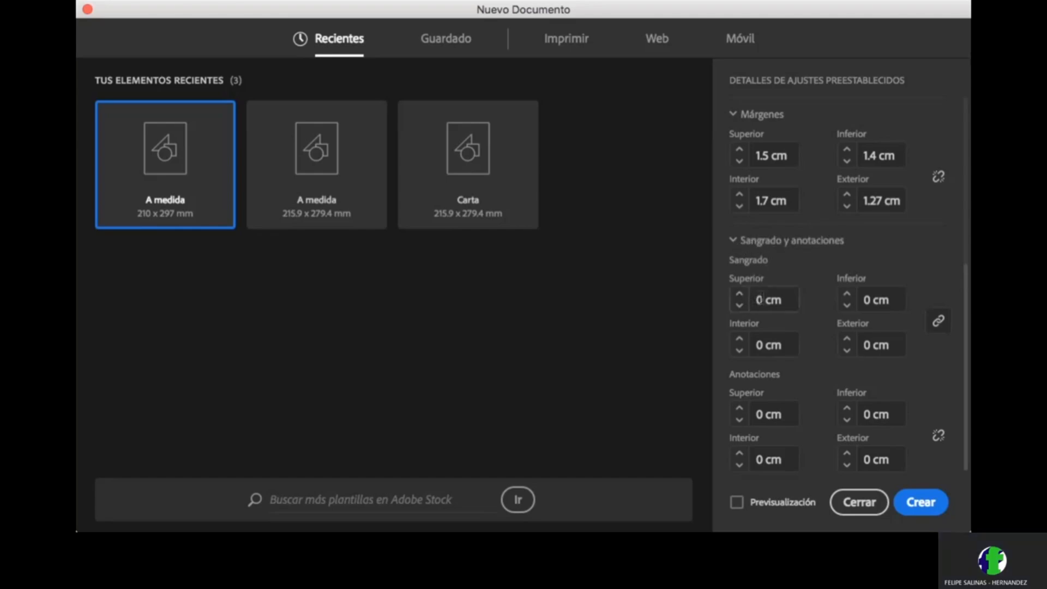
click(763, 297)
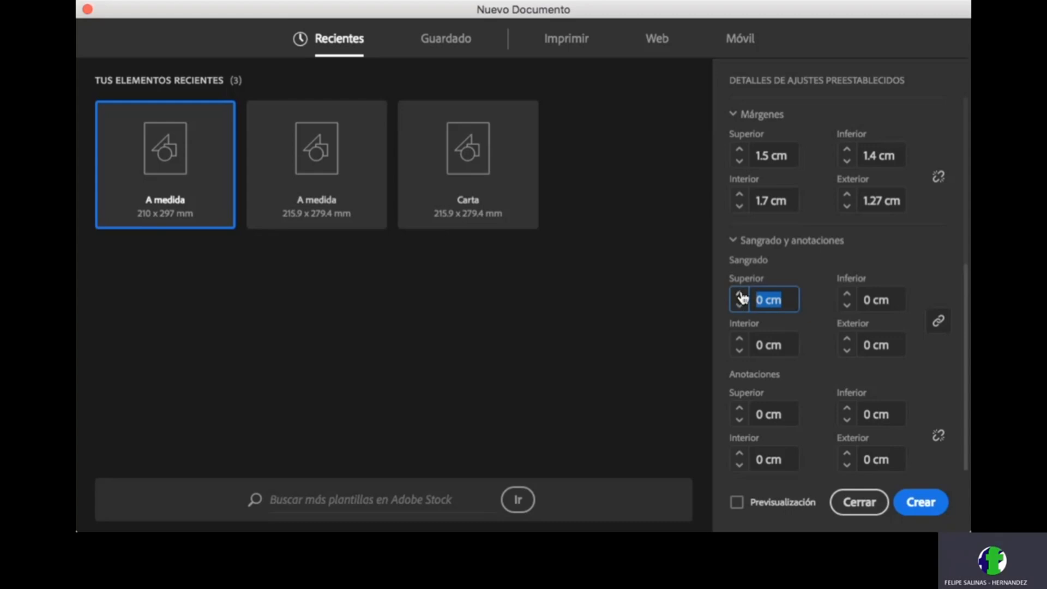
click(740, 295)
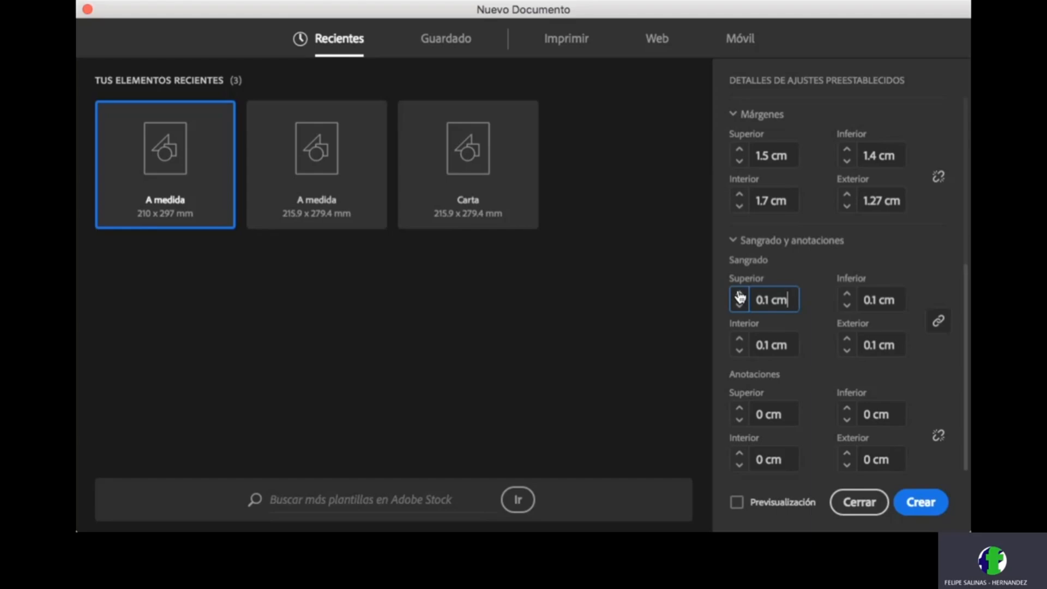
click(741, 295)
click(740, 295)
click(740, 295)
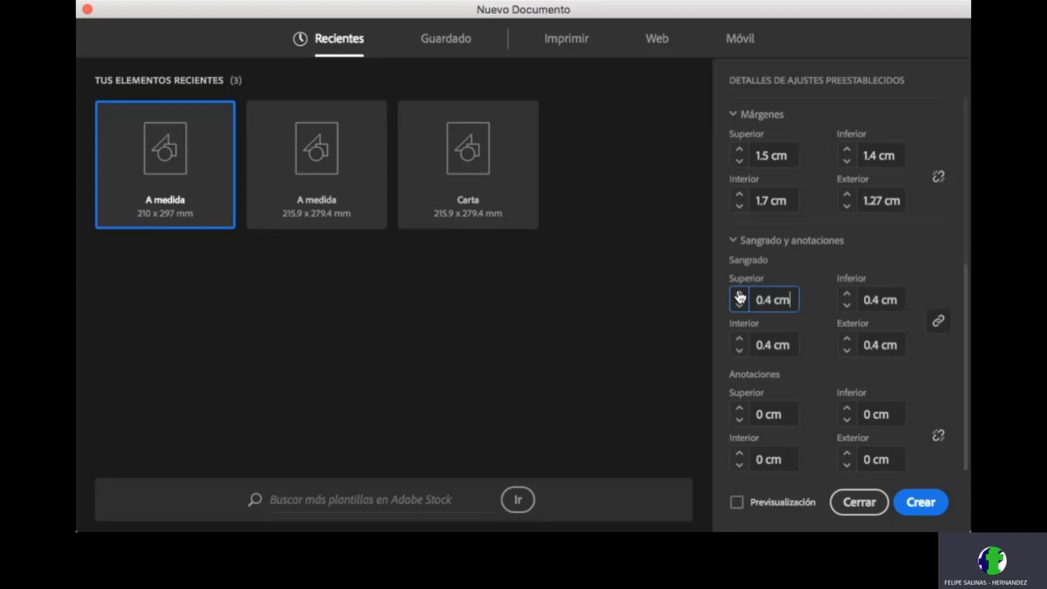
click(740, 295)
Step: Set the top slug (Anotaciones) value to 0.5 cm and link the slug settings so all four sides match
mouse_move(754, 266)
click(740, 409)
click(739, 409)
click(740, 409)
click(739, 409)
click(739, 409)
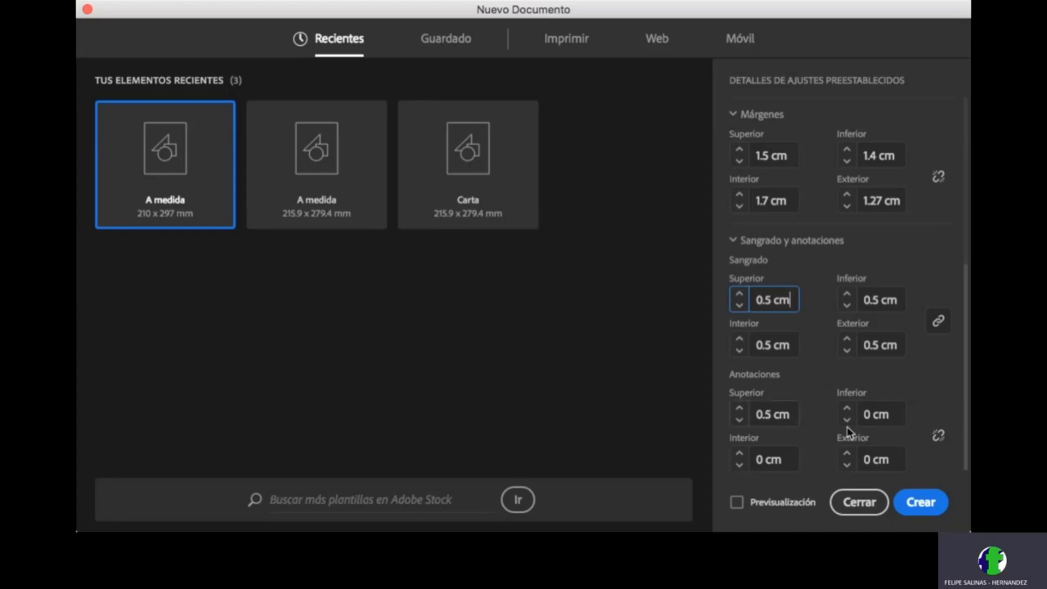
click(939, 437)
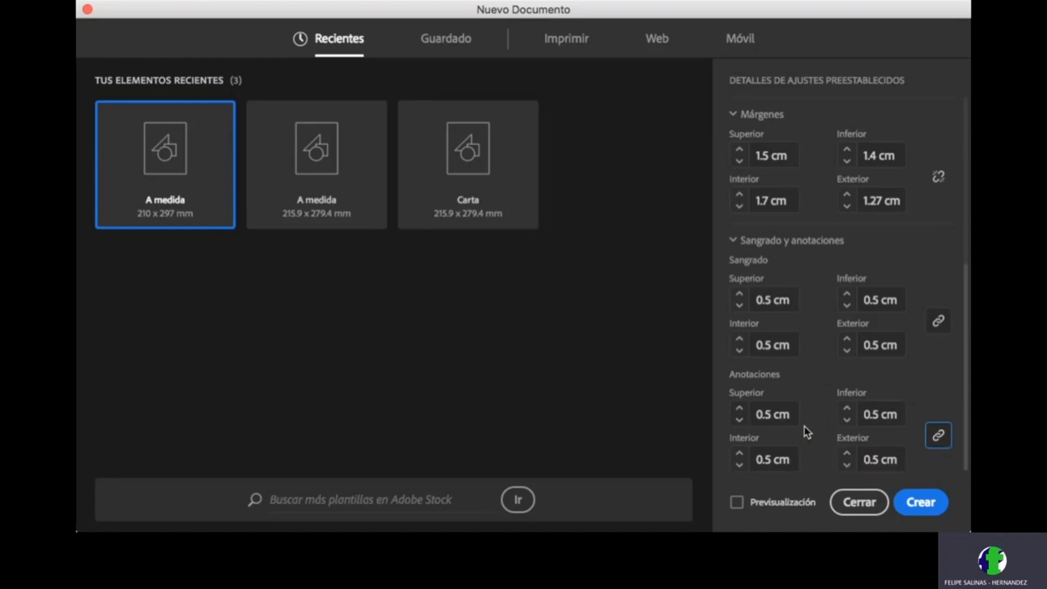
Step: Increase the linked slug values to 2.4 cm on all four sides
click(740, 408)
click(740, 408)
click(740, 408)
click(740, 408)
click(740, 408)
click(741, 408)
click(740, 408)
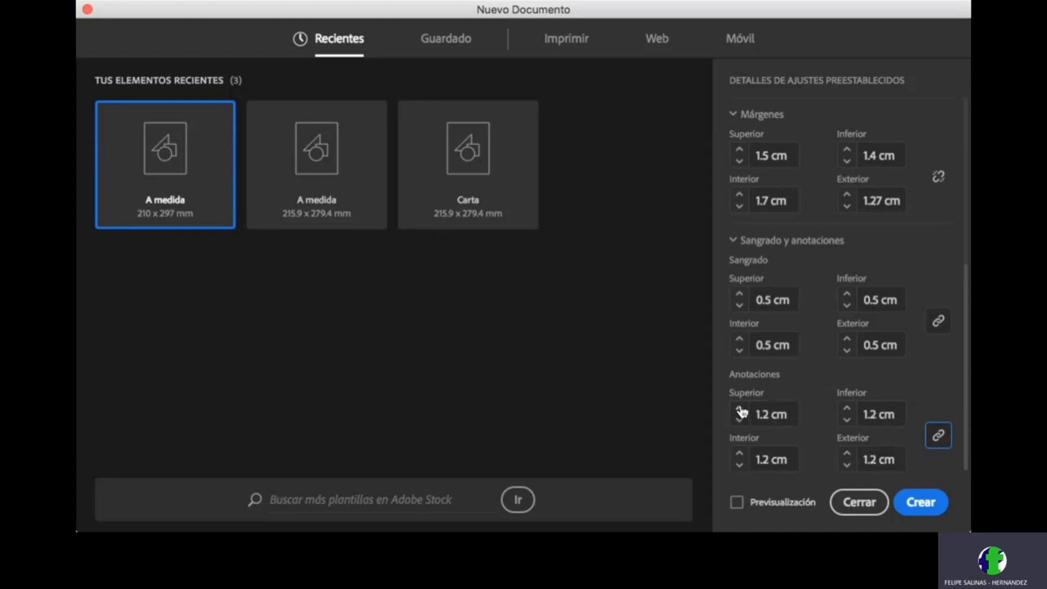
click(740, 408)
click(740, 408)
click(740, 408)
click(740, 408)
click(740, 408)
click(741, 408)
click(740, 409)
click(740, 408)
click(740, 408)
click(740, 408)
click(740, 408)
click(740, 408)
Step: Replace the linked slug values with 5 cm on all four sides
click(786, 411)
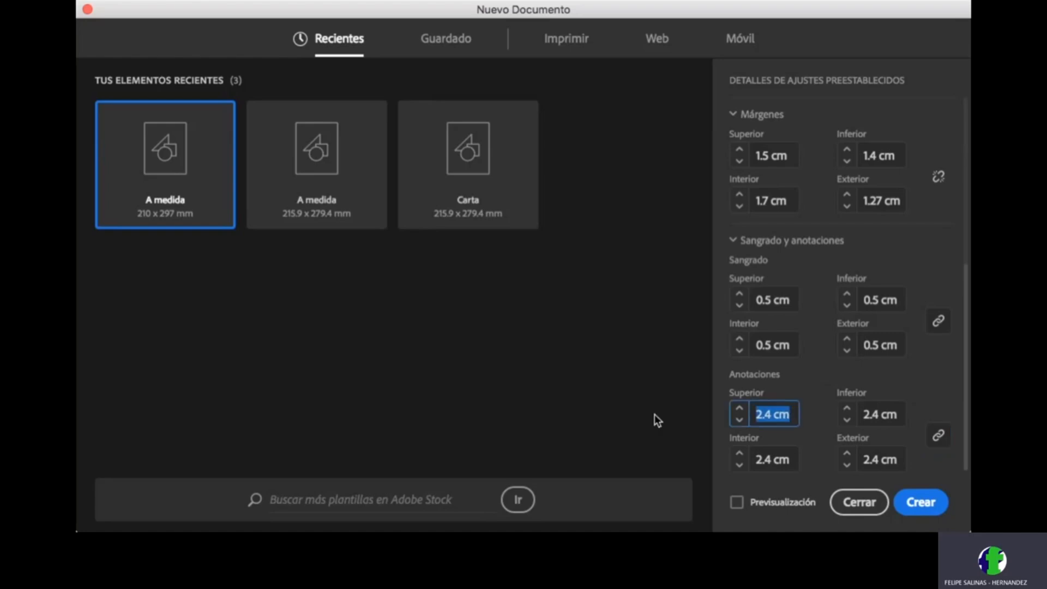
text(55555)
drag(757, 414, 792, 414)
key(BackSpace)
key(Tab)
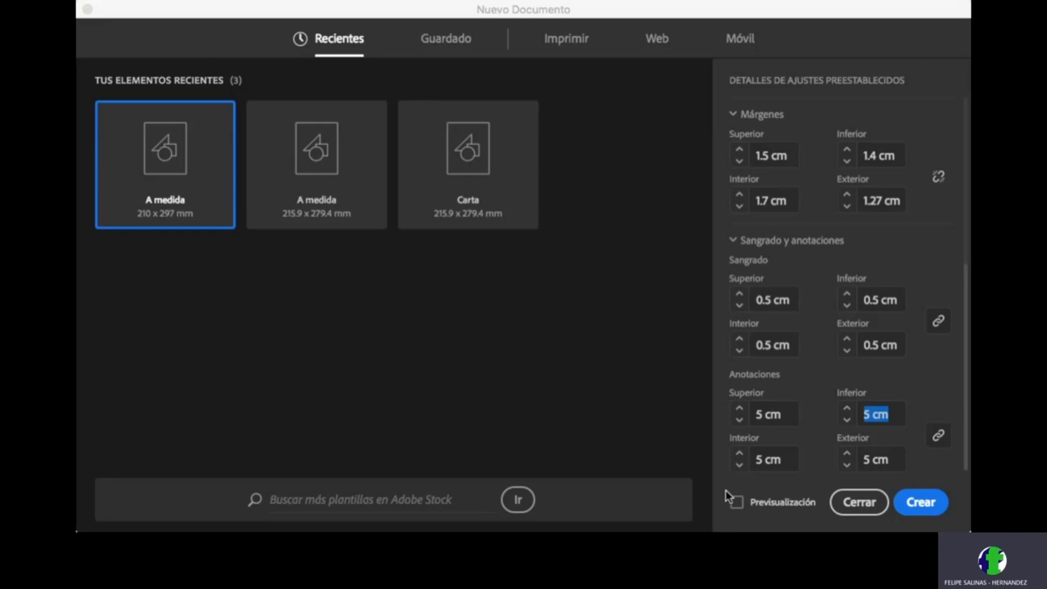
Step: Set the linked slug values to 10 cm on all four sides
click(764, 418)
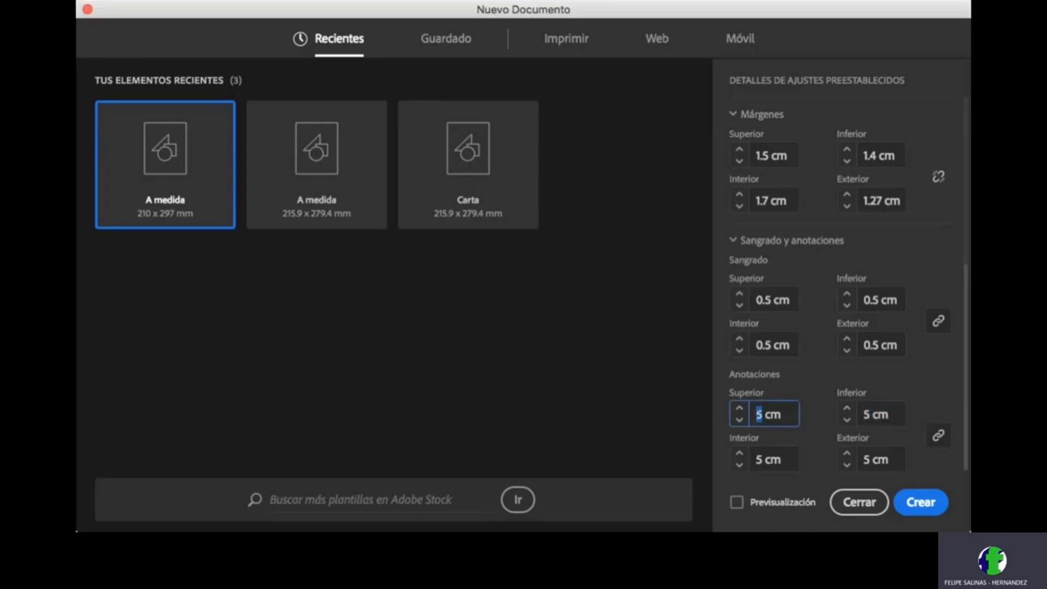
text(10)
key(Tab)
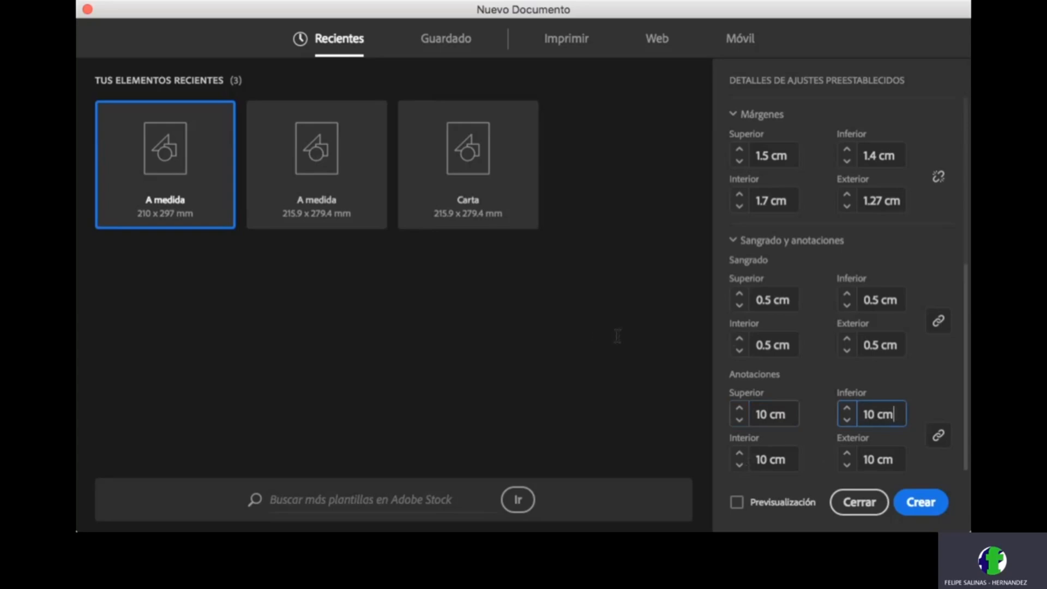
Step: Turn on the preview and set the linked slug values to 5 cm on all four sides
click(736, 503)
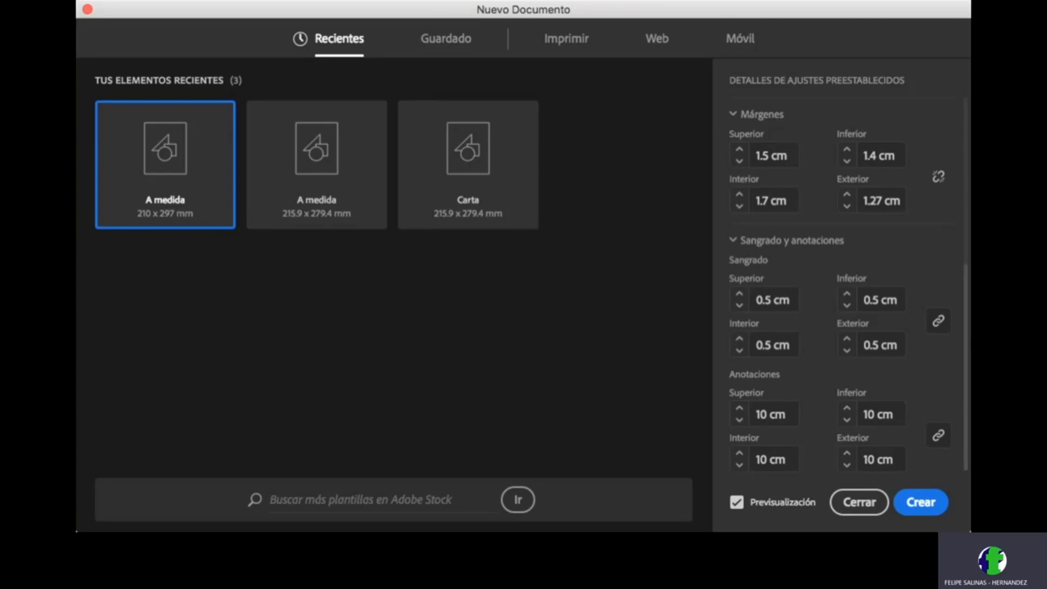
click(739, 419)
click(739, 419)
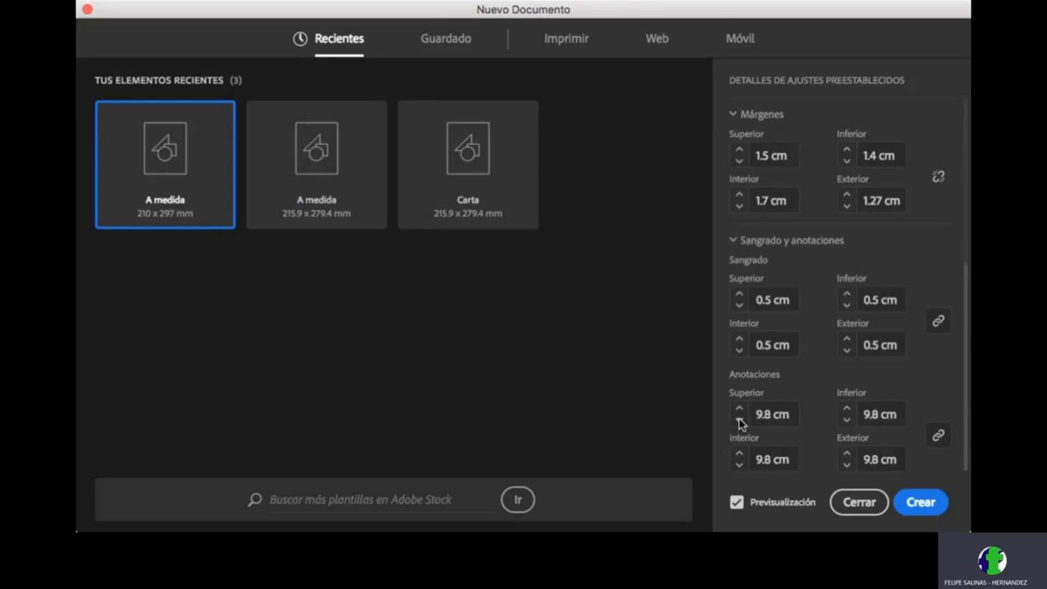
click(739, 419)
click(761, 414)
text(5)
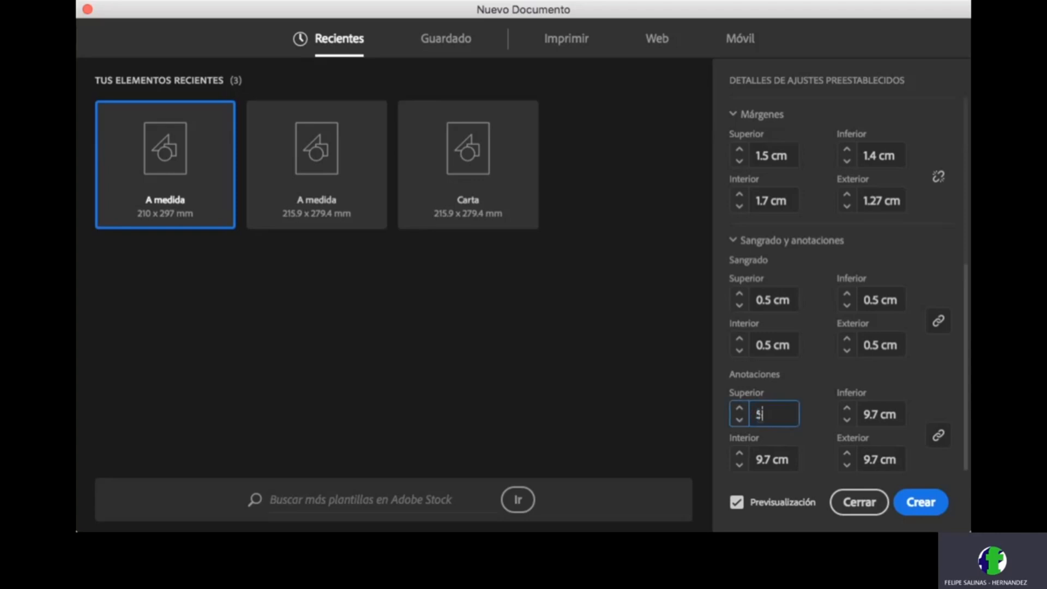
key(Tab)
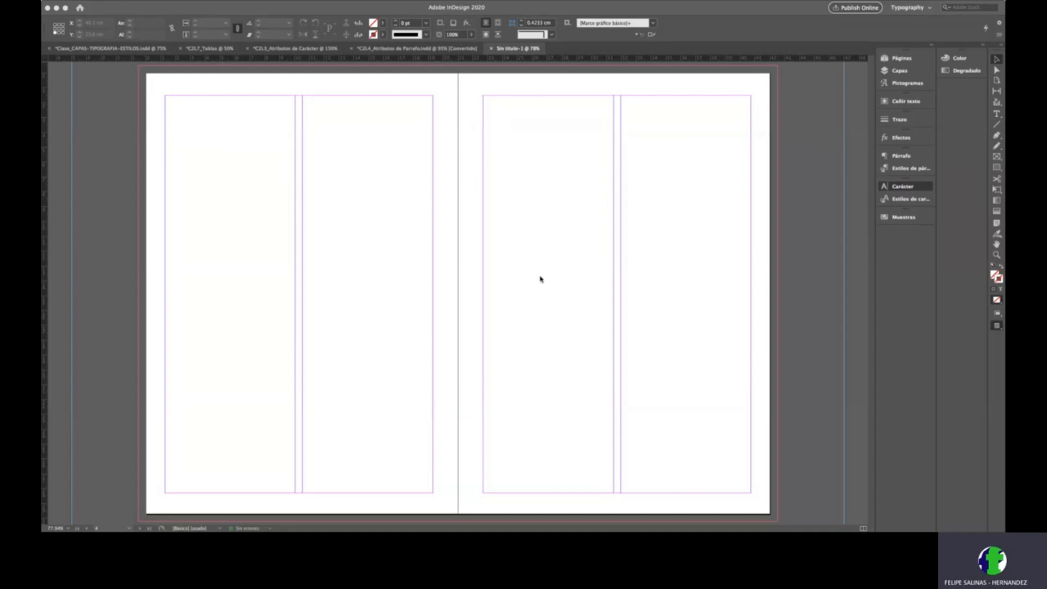
Step: Add pages at the end of the new untitled document and inspect the last spread
click(898, 60)
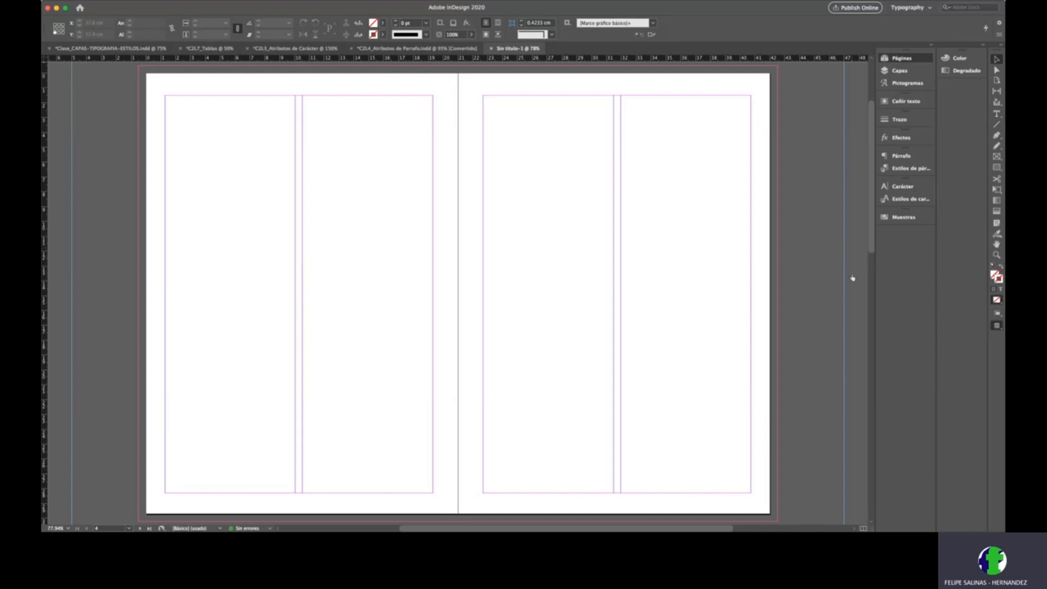
key(shift+super+p)
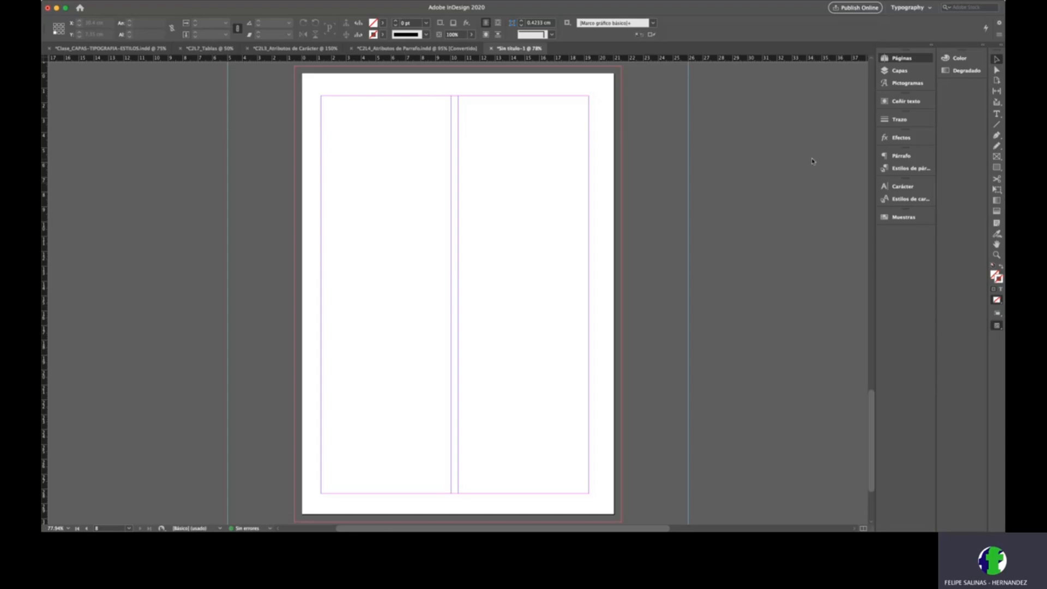
click(850, 278)
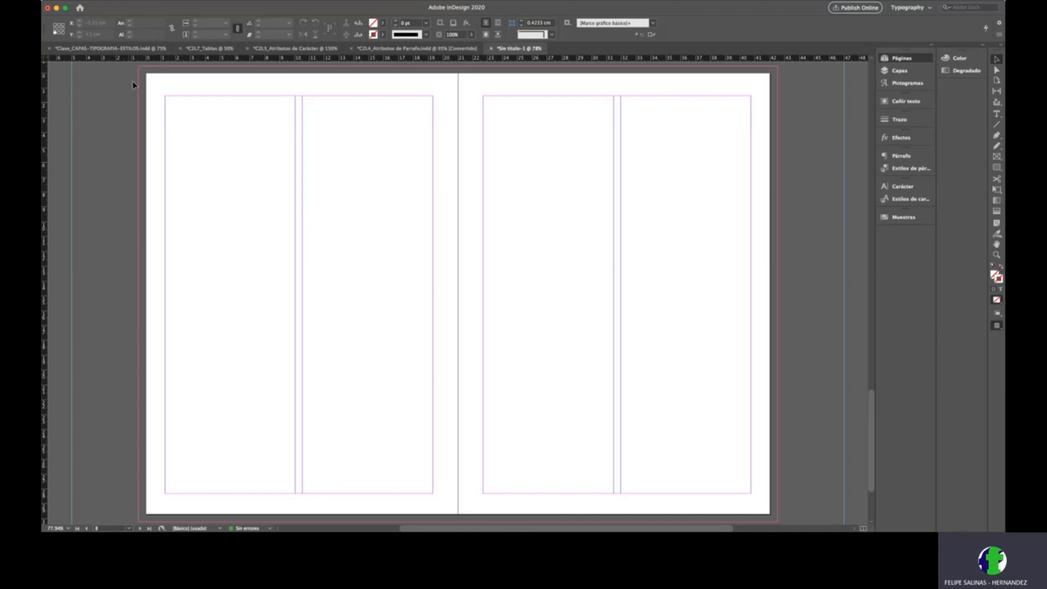
scroll(178, 162, up, 1)
alt+scroll(299, 199, down, 1)
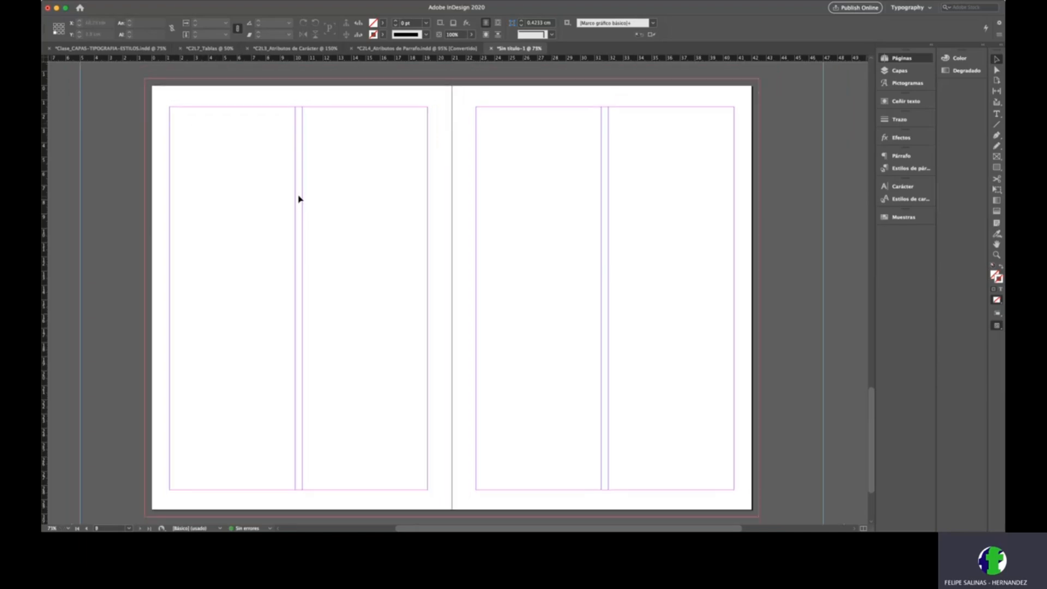
Step: Switch to the Clase_CAPAS-TIPOGRAFIA-ESTILOS.indd document and bring up its "Empapada Bogotá" spread
click(112, 49)
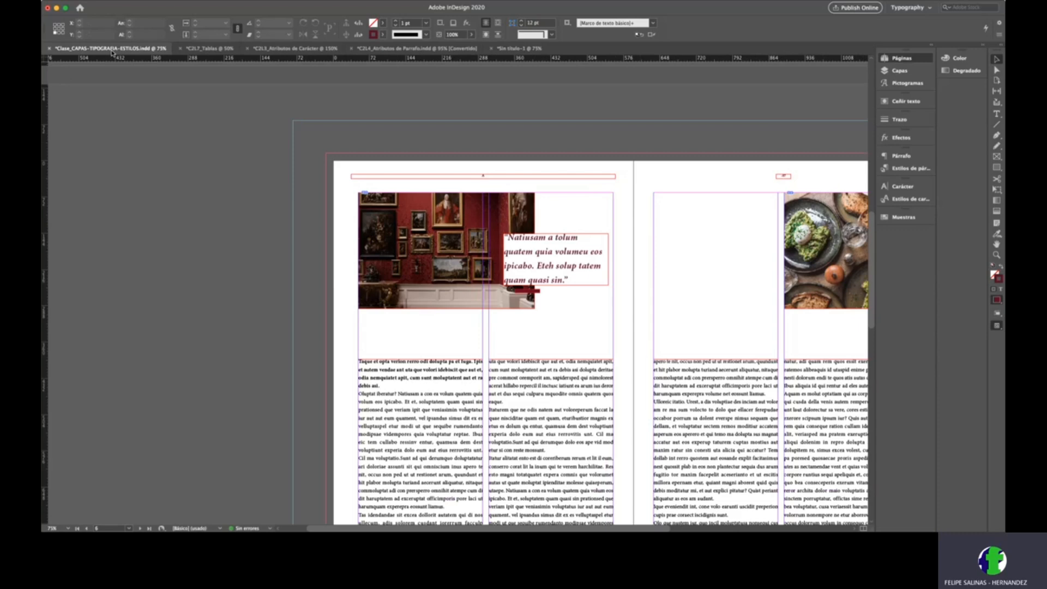
drag(686, 195, 557, 311)
drag(568, 119, 558, 315)
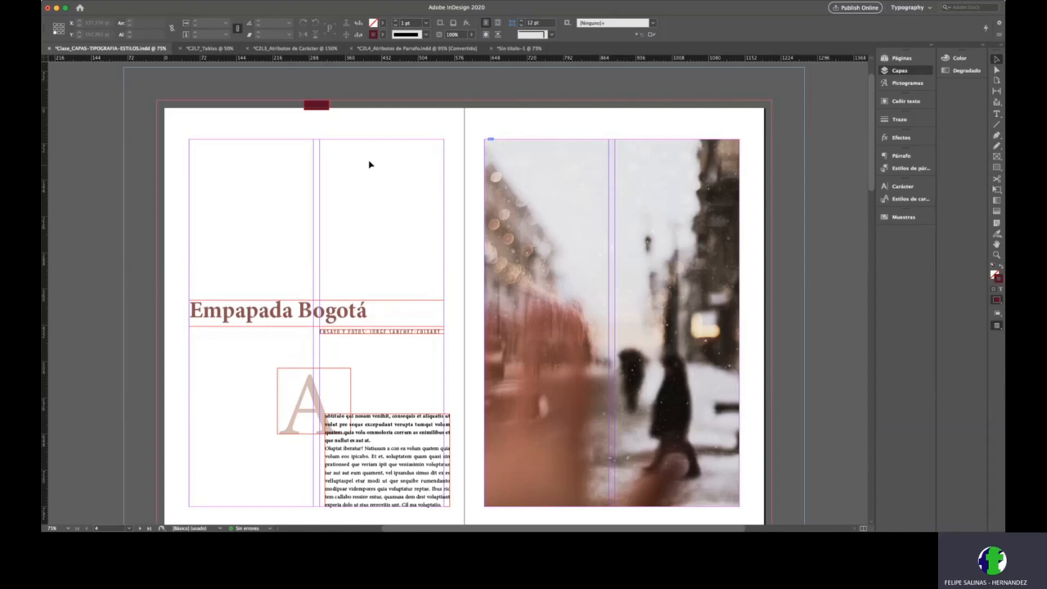
Step: Move the small dark red rectangle to the photo page's upper outer corner and enlarge it to 127.276 × 146.845 pt, reaching the bleed line
click(319, 107)
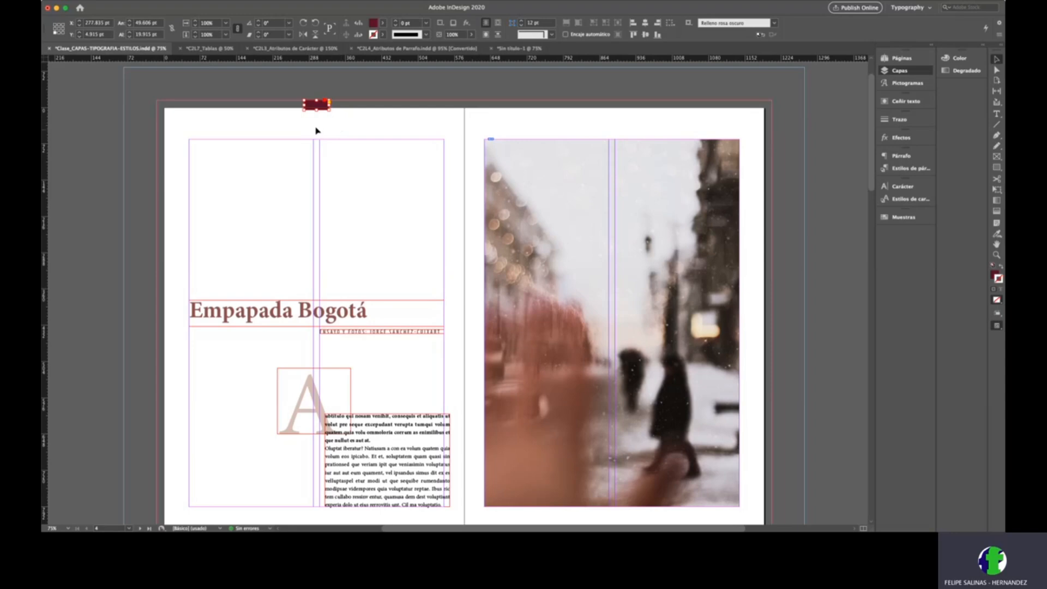
drag(315, 110, 316, 139)
drag(319, 130, 708, 174)
key(super+z)
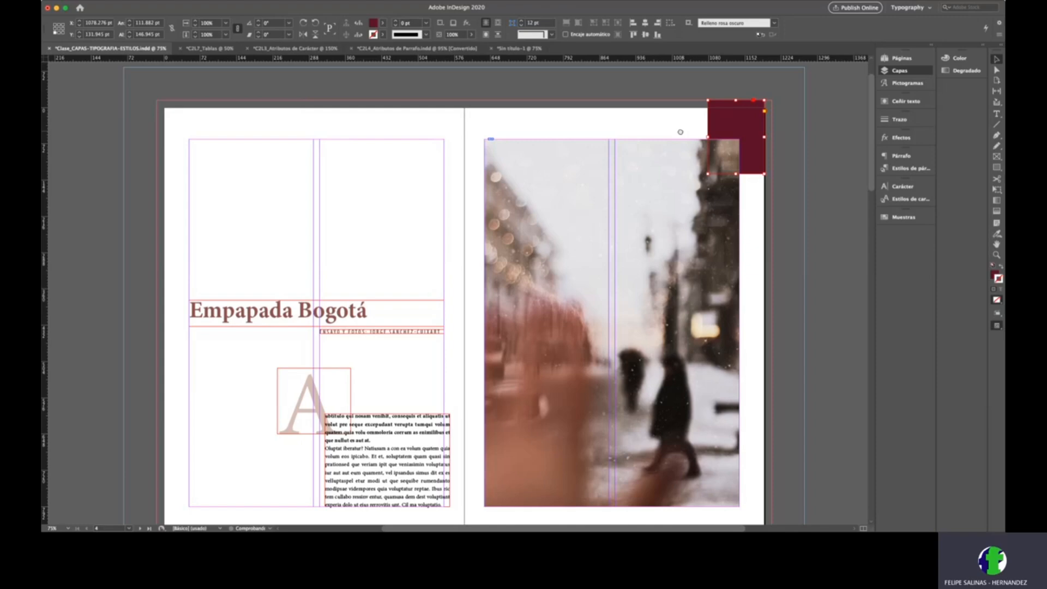
scroll(681, 132, right, 2)
drag(629, 143, 607, 146)
drag(709, 149, 718, 149)
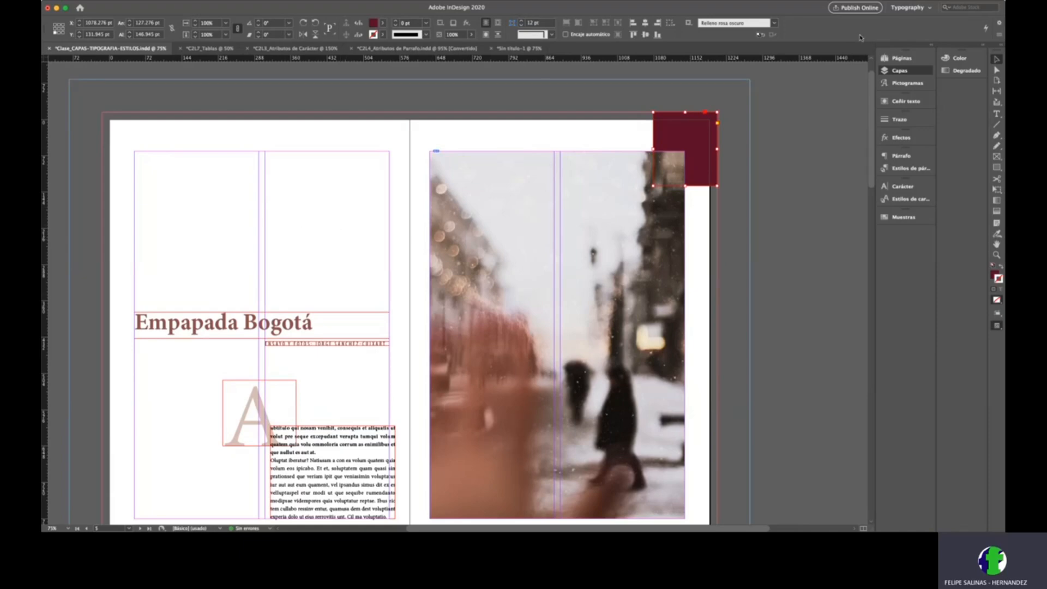
Step: Open the document's pages and layers and undo the last layer change
click(901, 58)
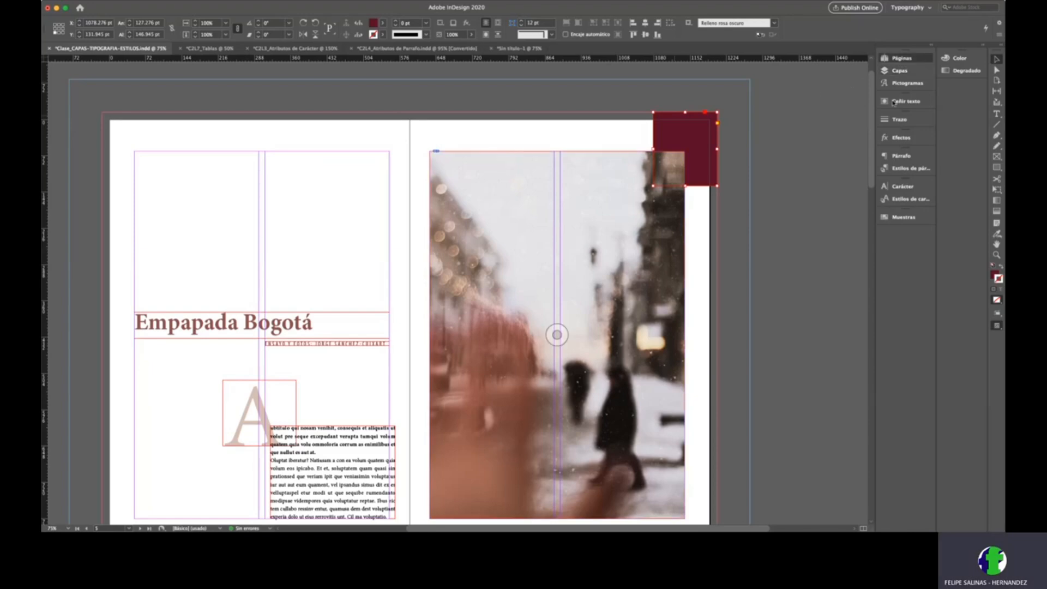
click(815, 58)
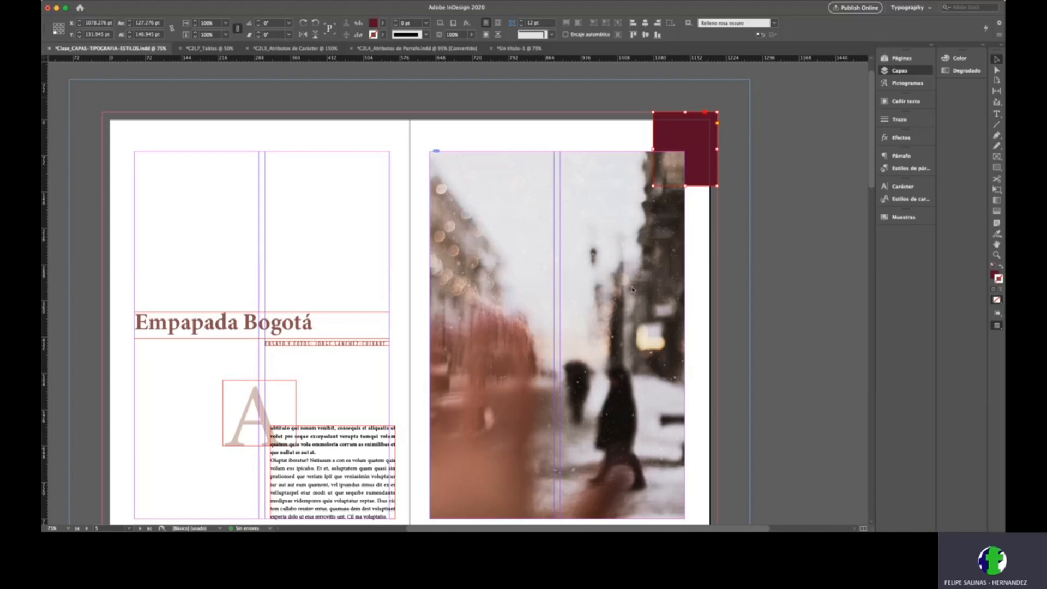
key(super+z)
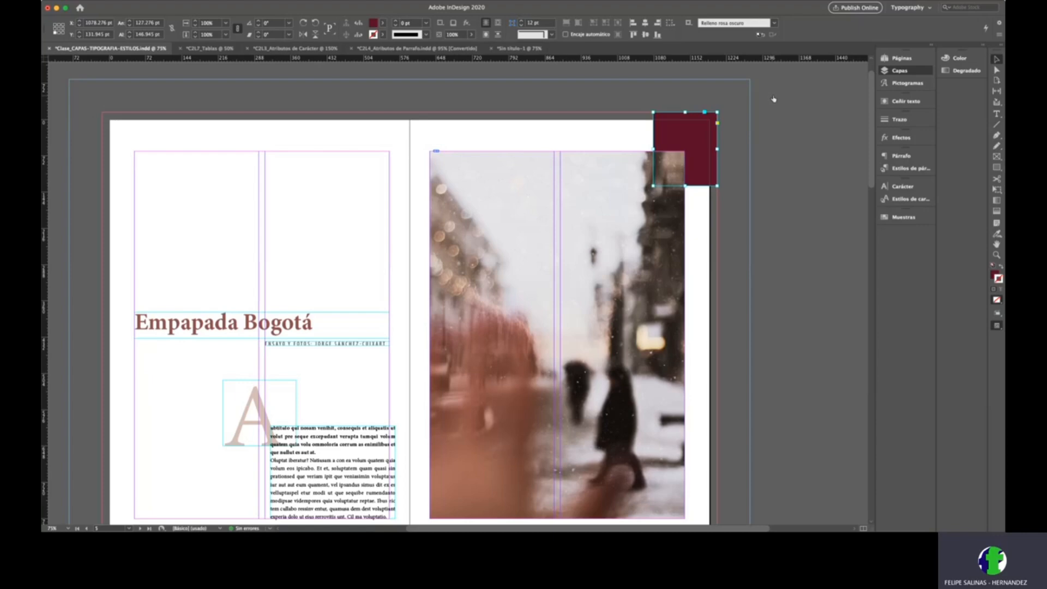
Step: Delete every object on the spread, undo and redo the deletion, and restore all the objects
key(super+a)
key(Delete)
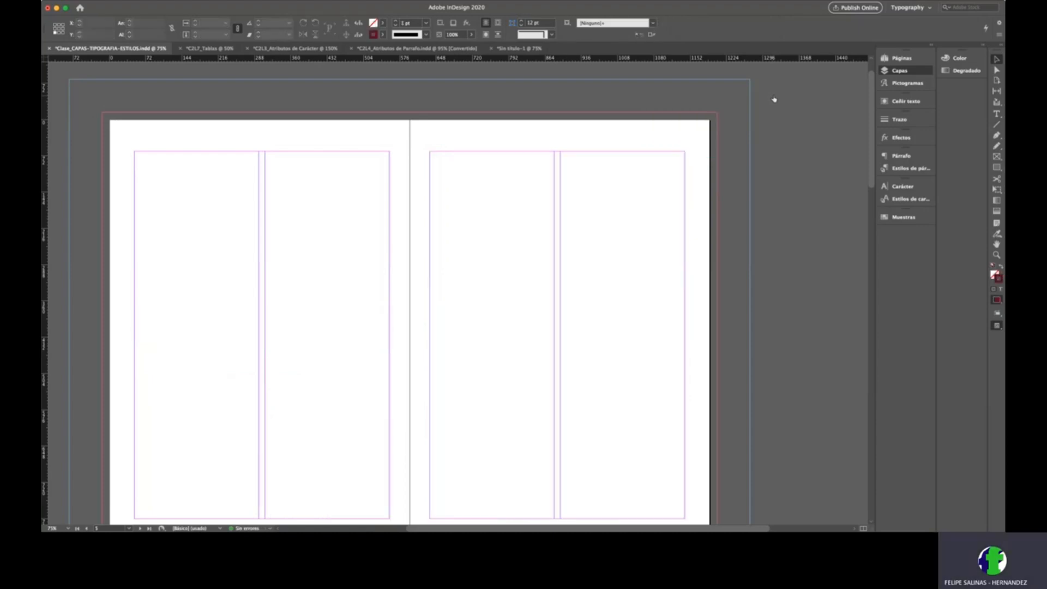
key(super+z)
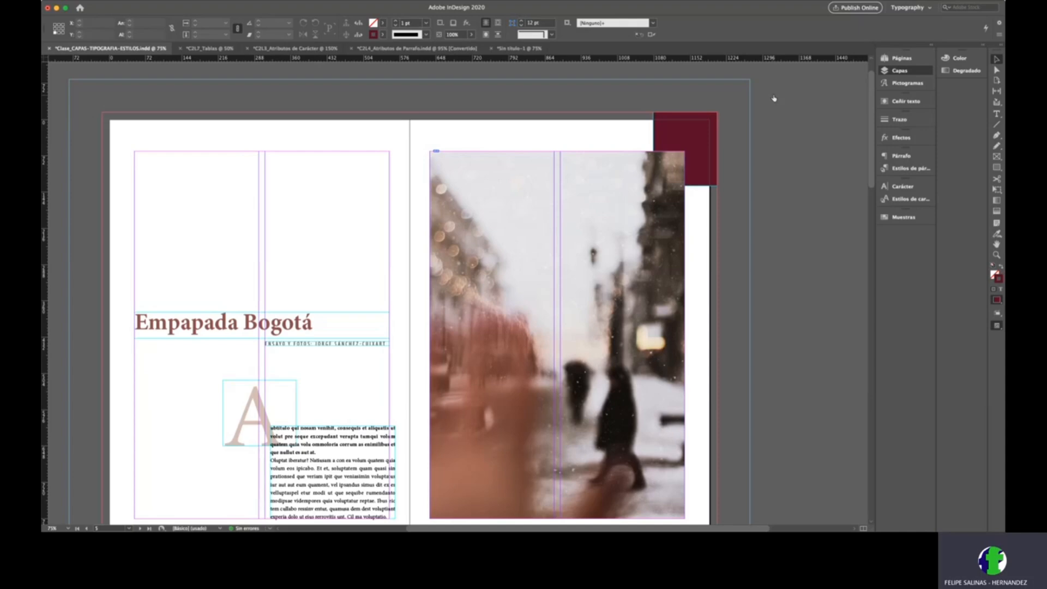
key(super+shift+z)
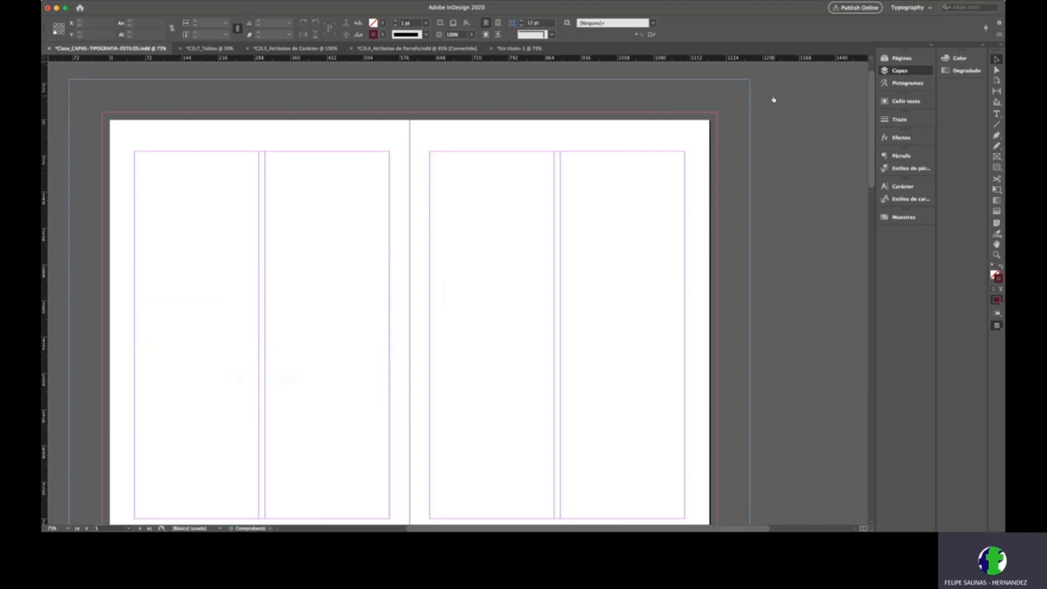
key(super+z)
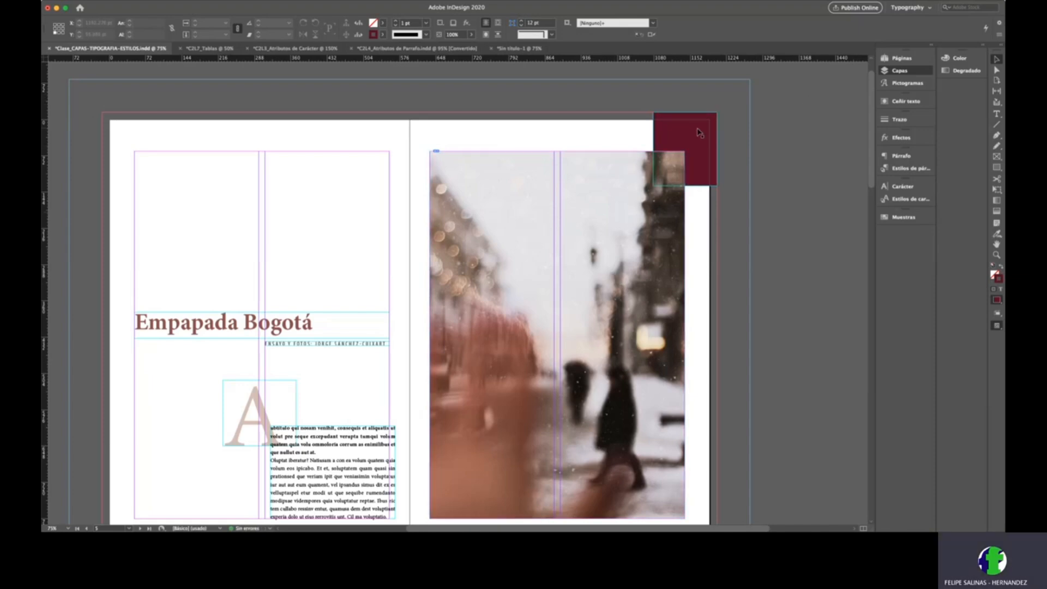
Step: Select the photo, the large initial A and the "Empapada Bogotá" title one by one to check their shared layer
click(532, 191)
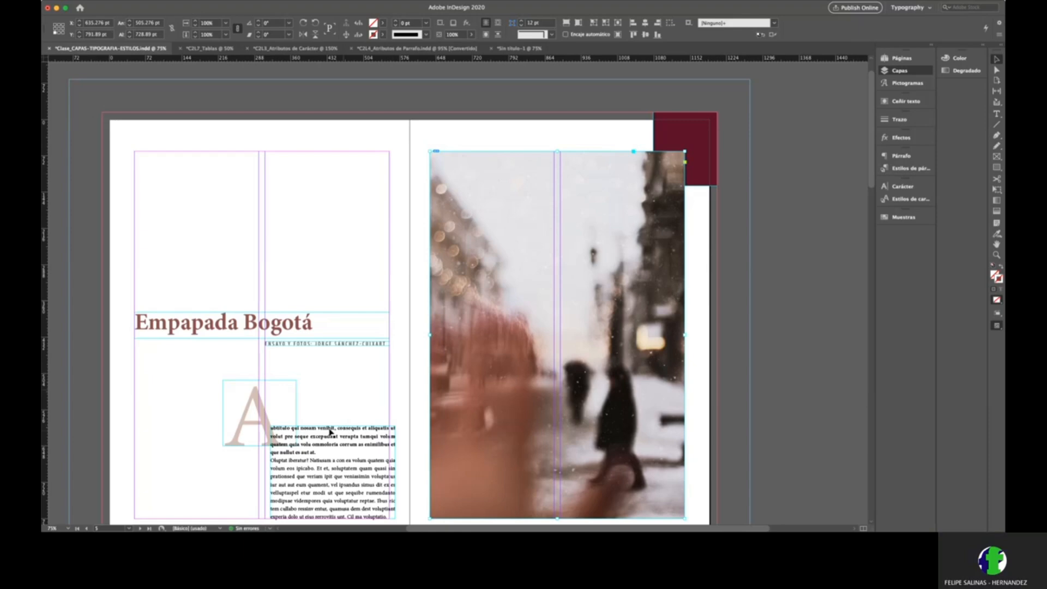
click(240, 404)
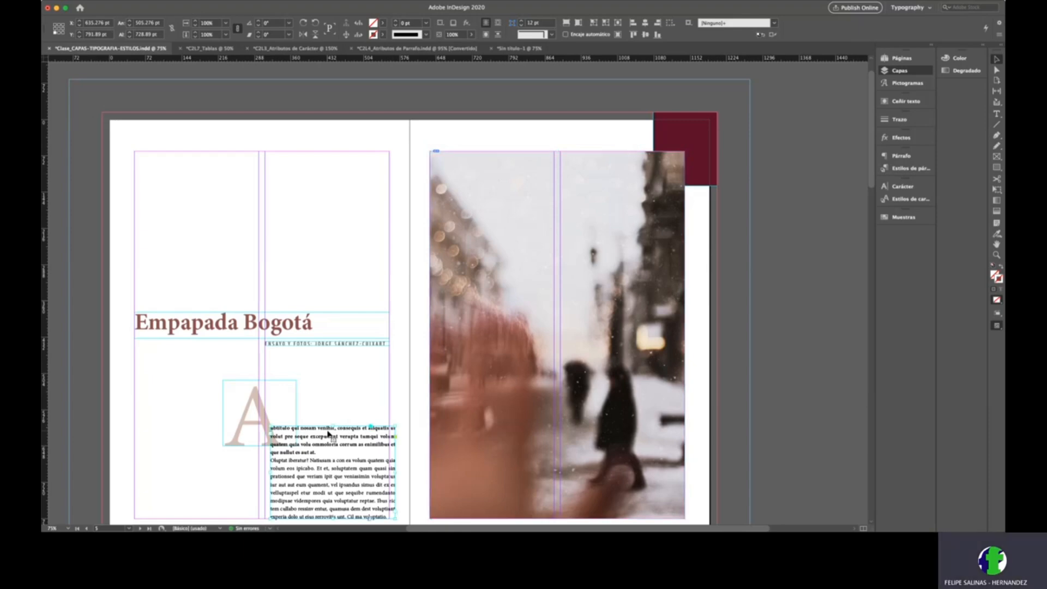
click(201, 330)
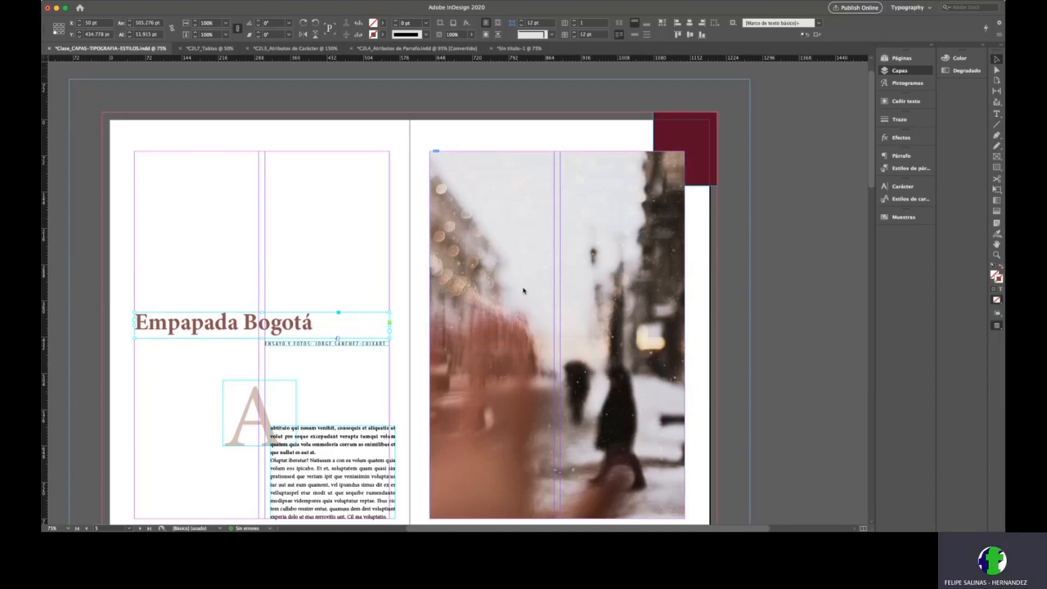
click(677, 151)
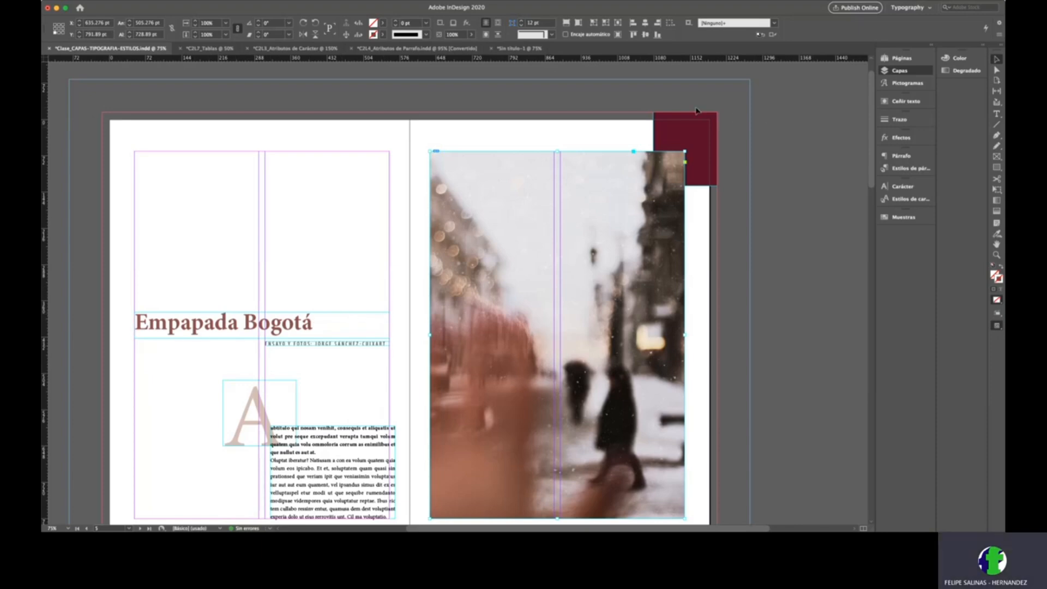
Step: Move the body text frame beside the large initial A onto a separate layer
scroll(368, 358, down, 5)
scroll(350, 335, up, 1)
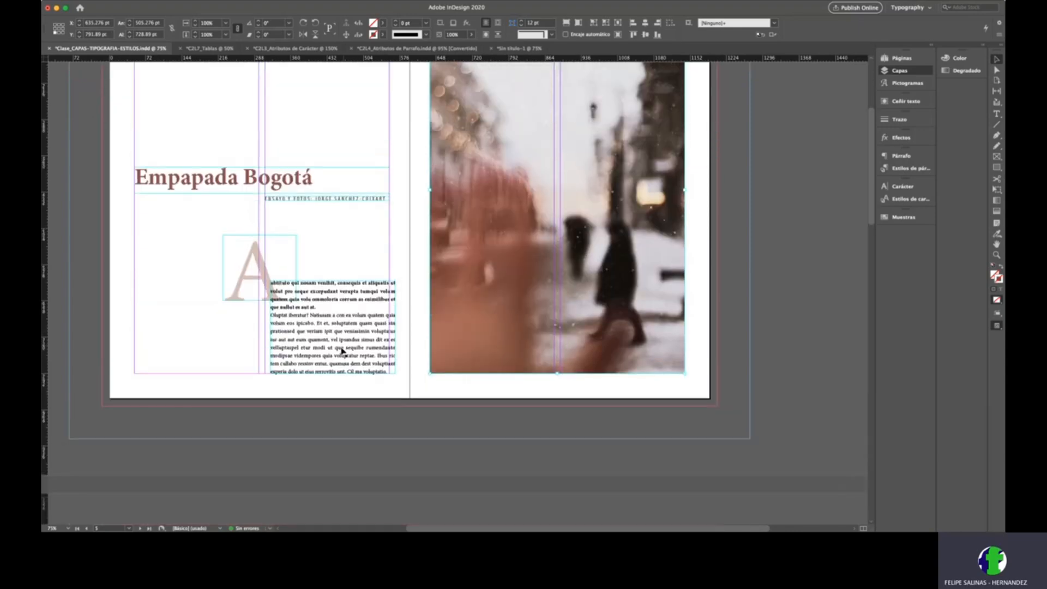
click(339, 354)
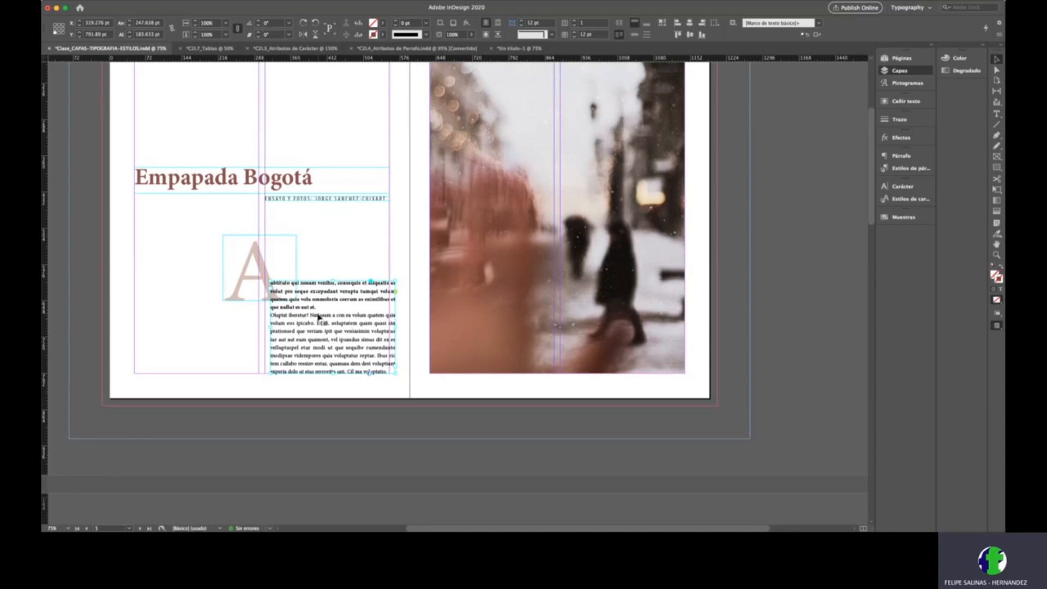
scroll(280, 310, up, 1)
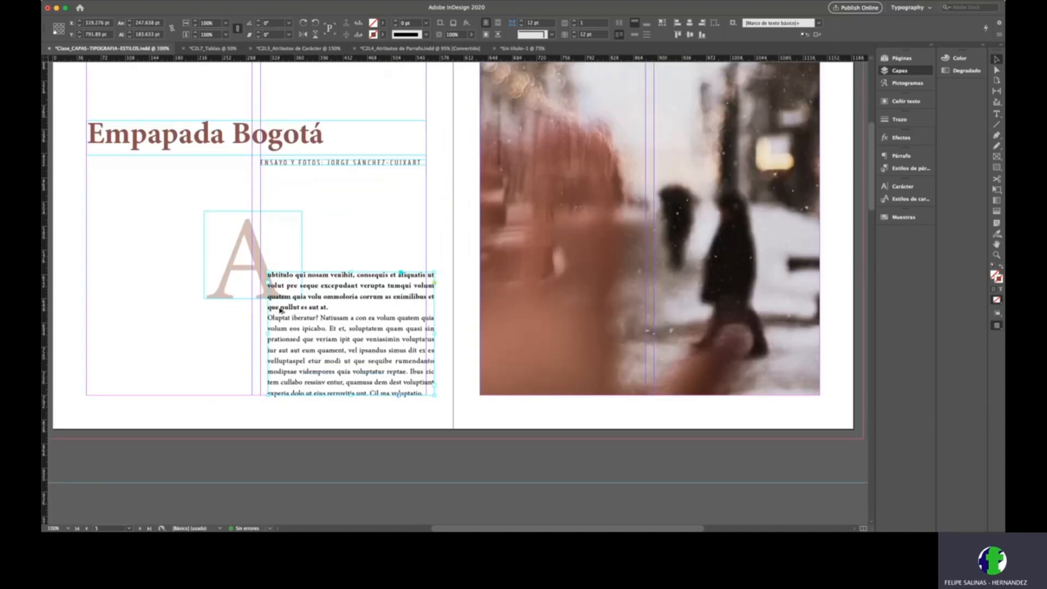
scroll(280, 310, up, 1)
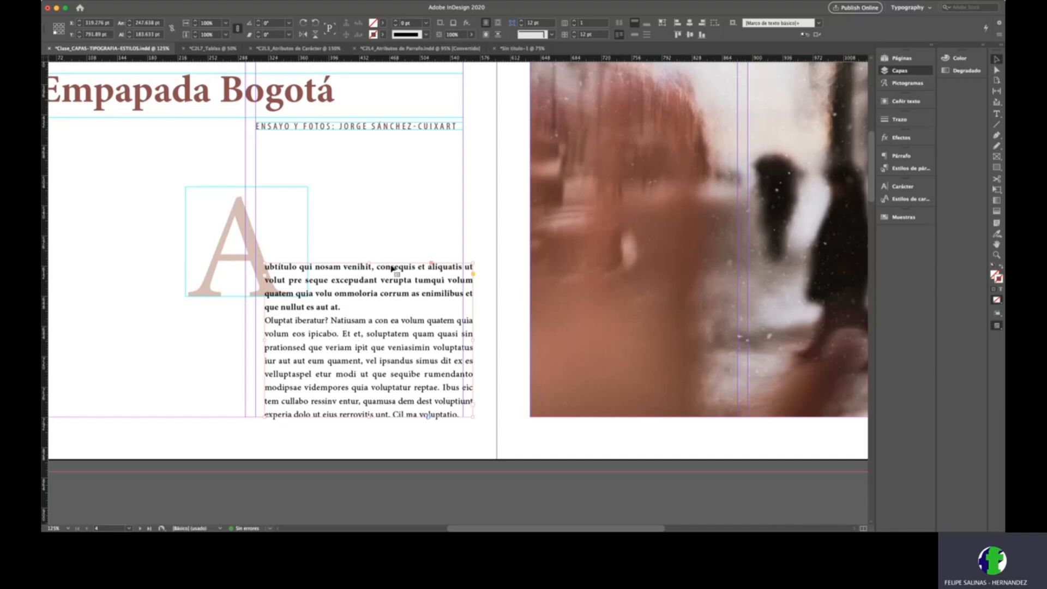
Step: Hide and show the layers in turn to check which objects each one holds
click(773, 87)
click(774, 88)
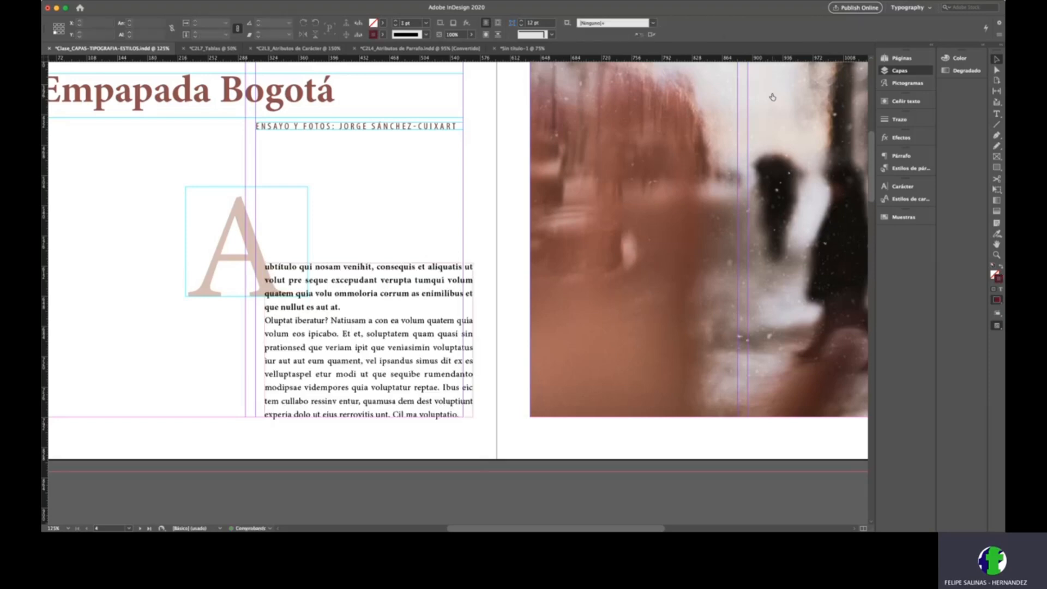
click(773, 97)
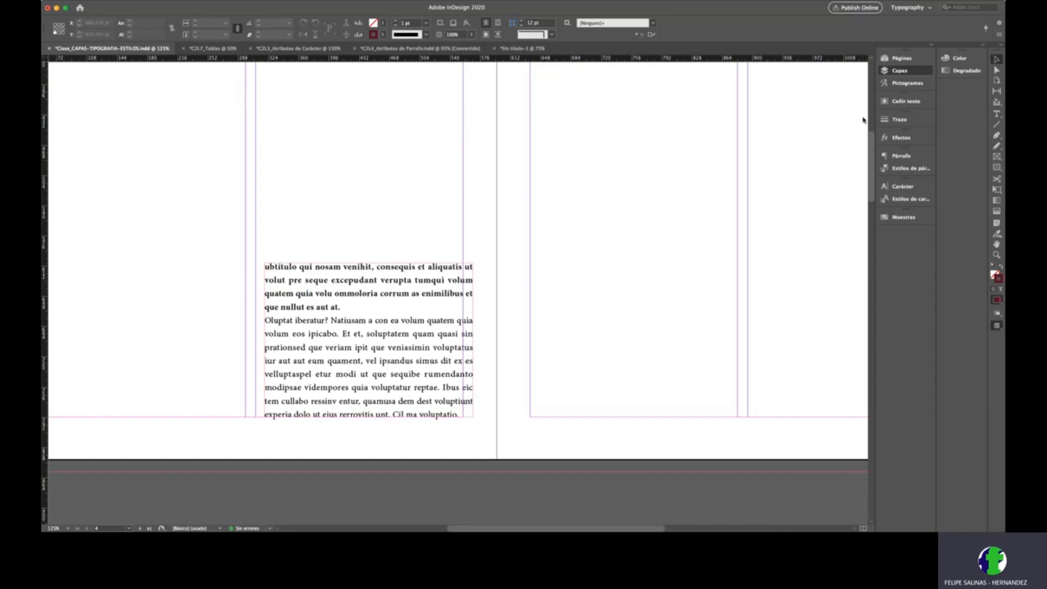
click(775, 96)
Step: Select the "Empapada Bogotá" title, the byline and the large initial A together and cut them from their layer
click(243, 261)
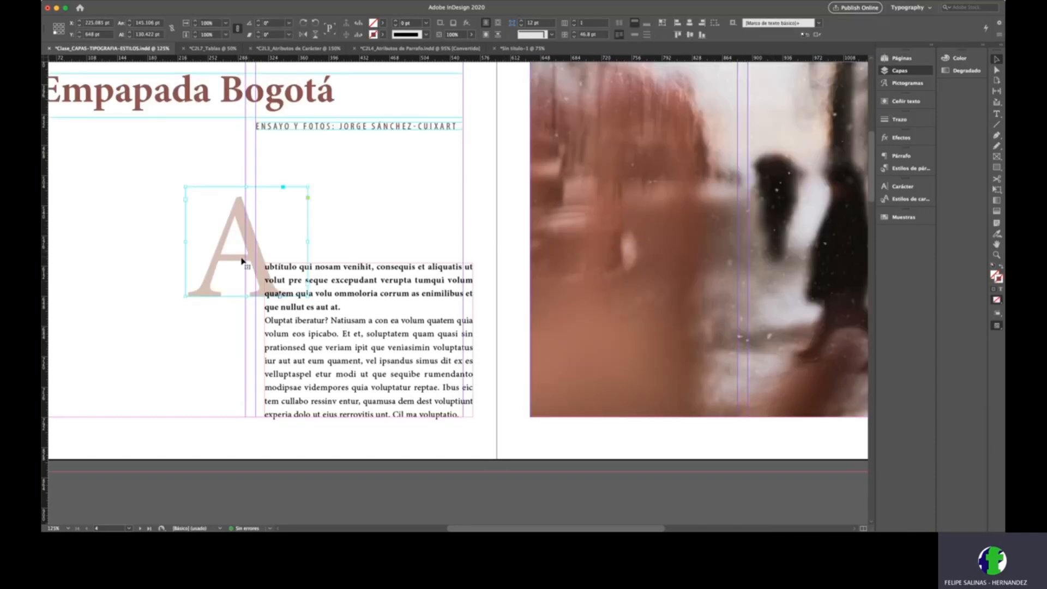
scroll(240, 259, up, 5)
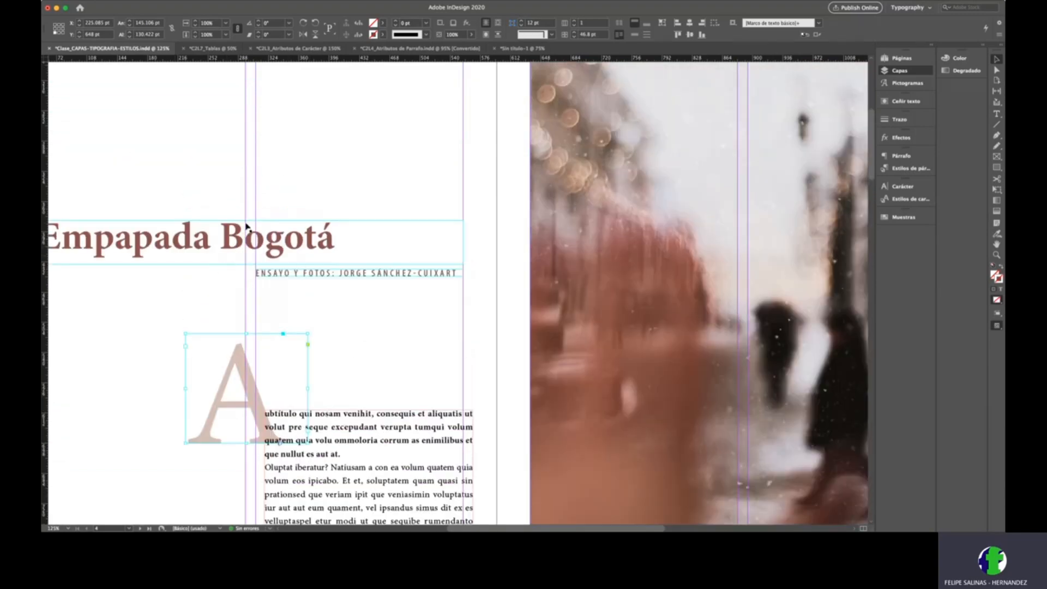
click(246, 227)
scroll(235, 294, left, 5)
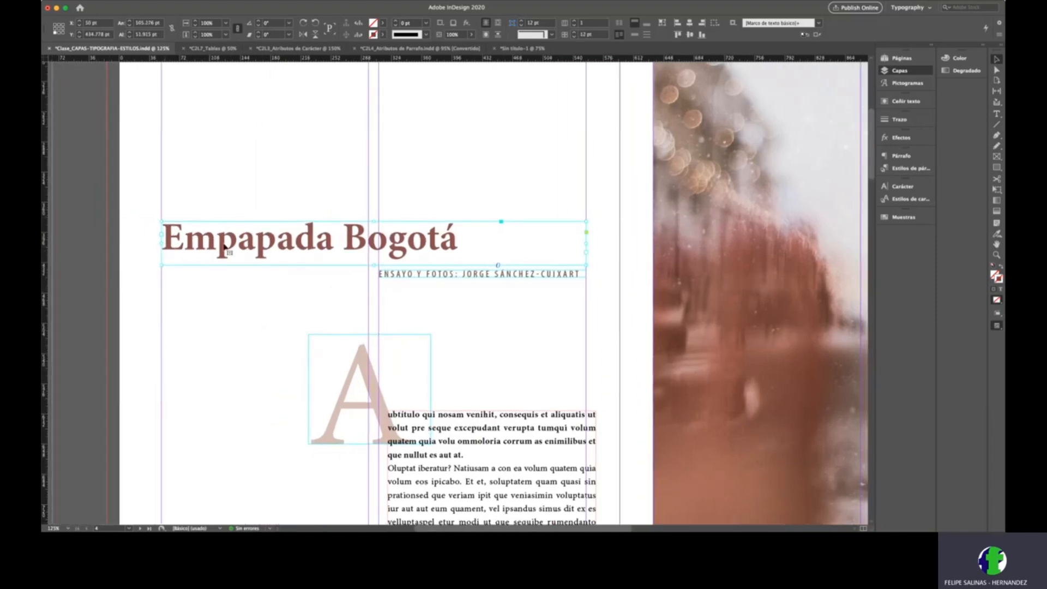
drag(234, 180, 486, 276)
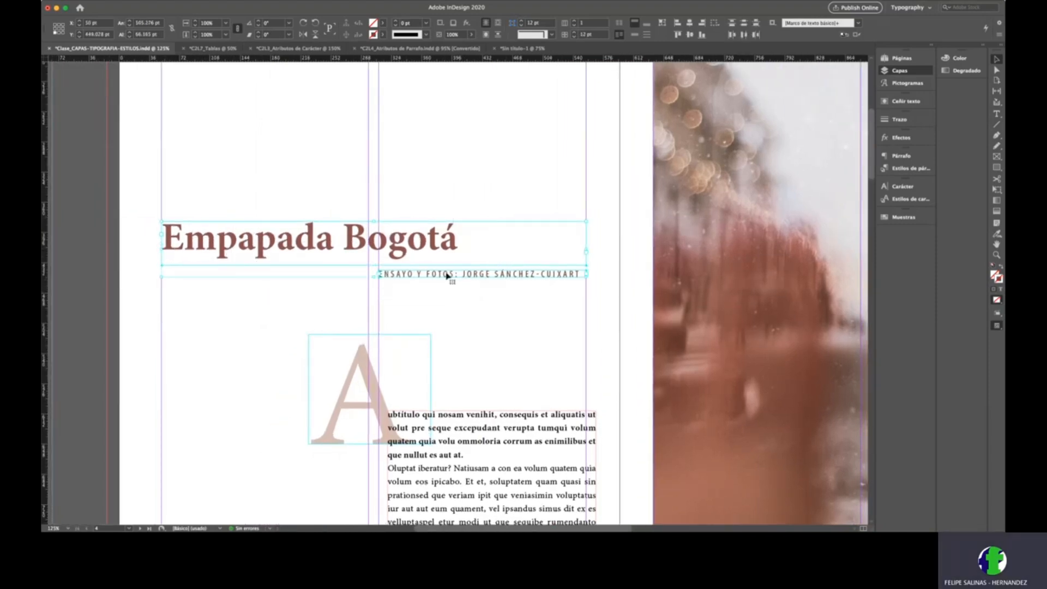
shift+click(365, 382)
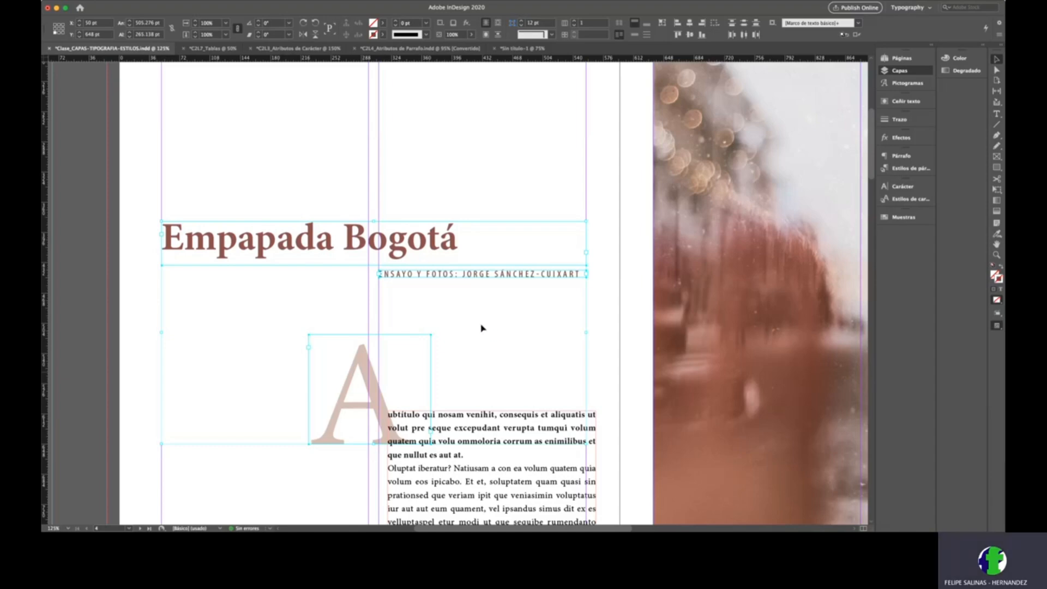
key(Delete)
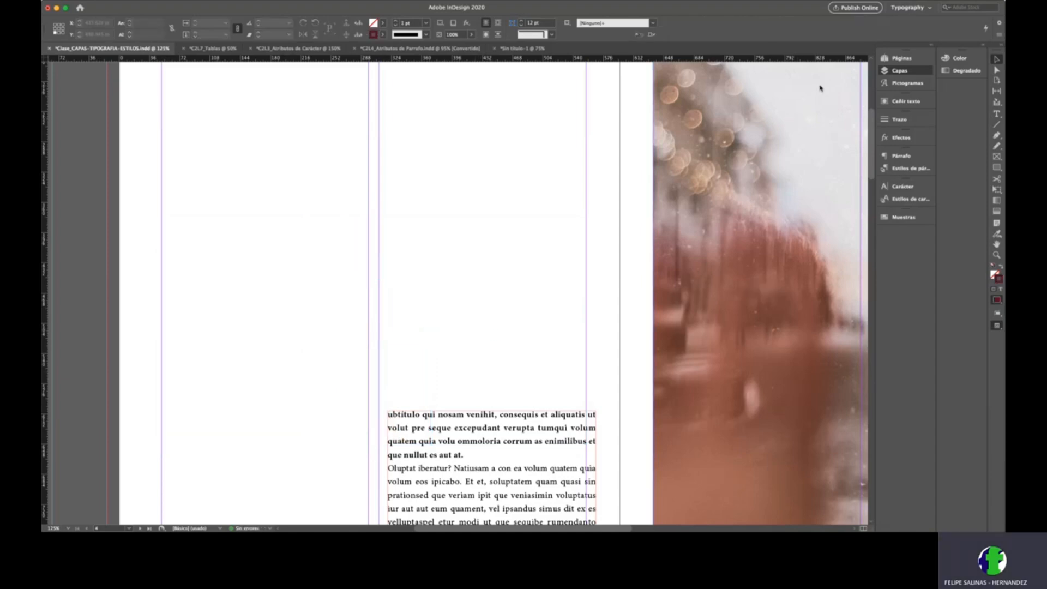
Step: Paste the title, byline and initial A onto the red-coloured layer, replacing the displaced copies with ones at the original positions
click(294, 184)
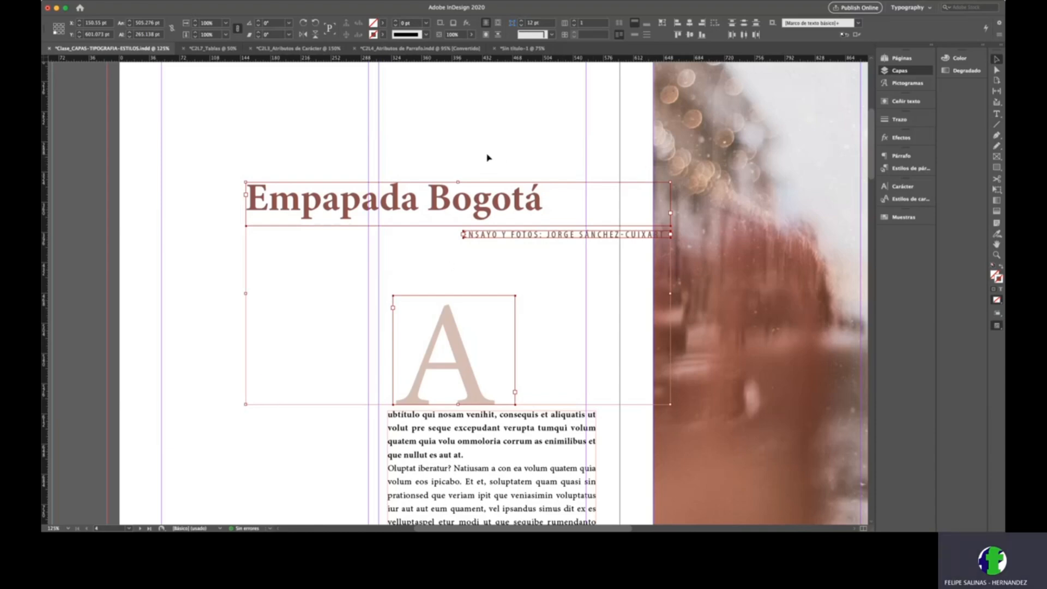
key(Delete)
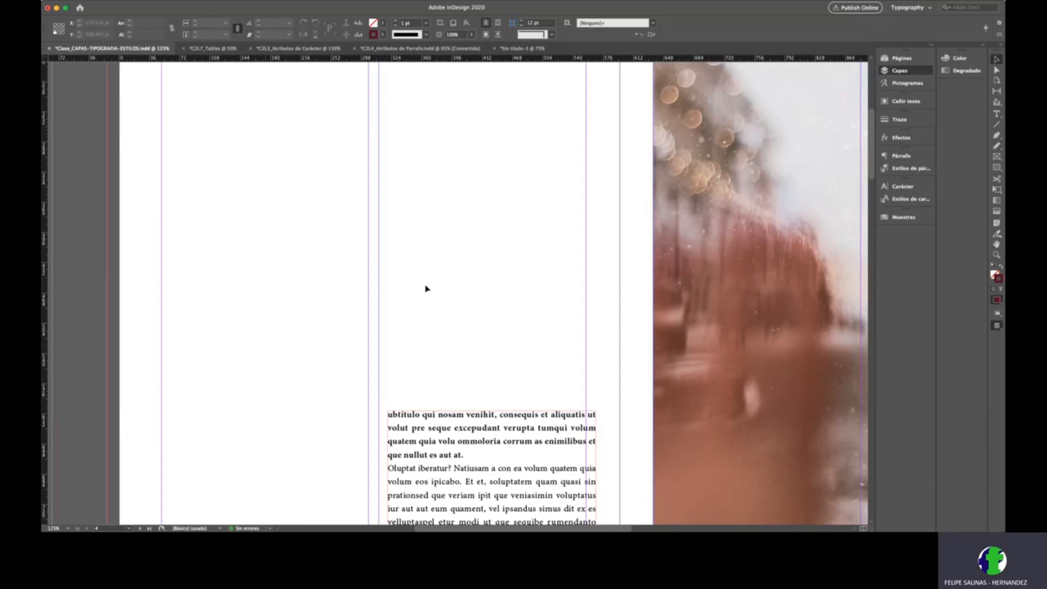
key(super+z)
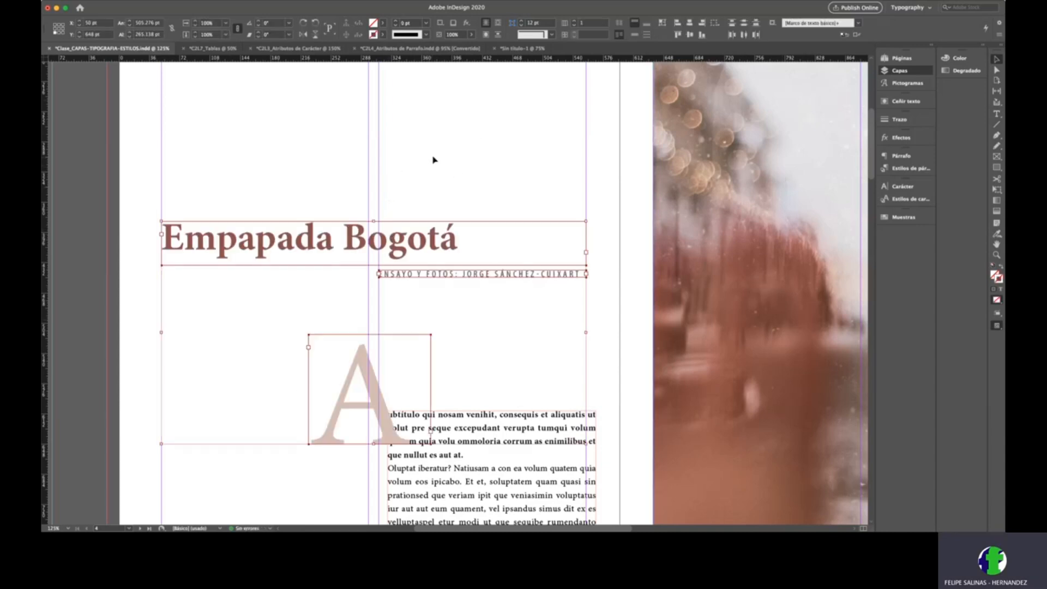
Step: Move the dark red rectangle at the right page's outer top corner onto the green-coloured layer
key(super+minus)
key(super+minus)
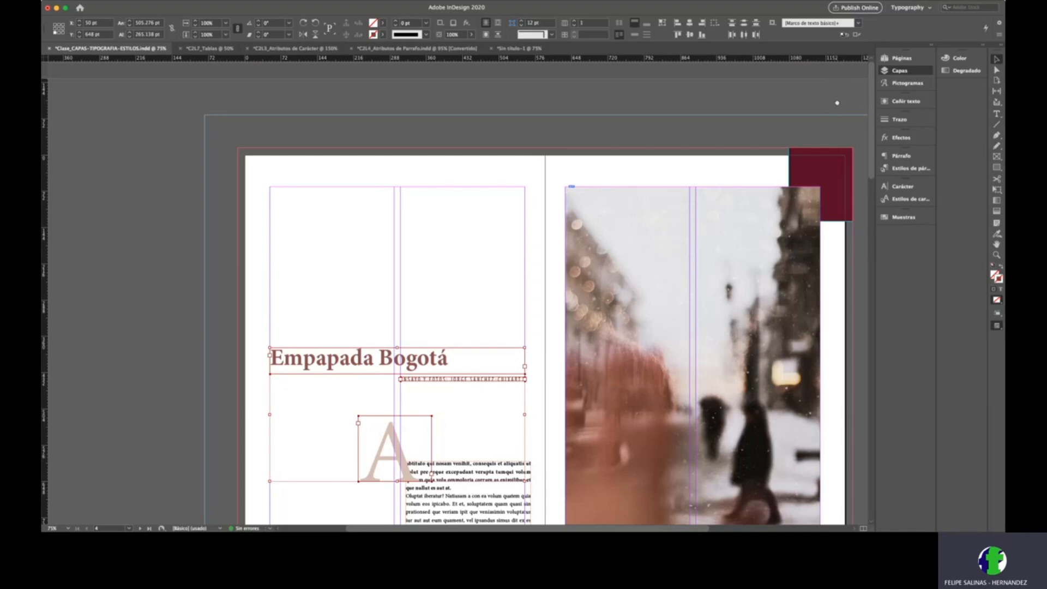
scroll(496, 274, right, 5)
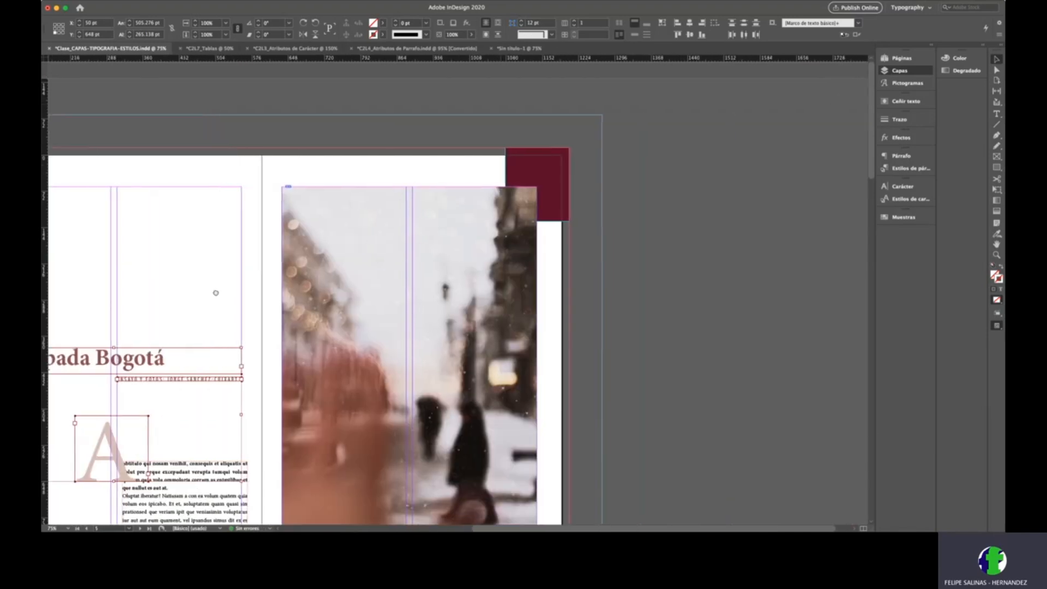
click(554, 160)
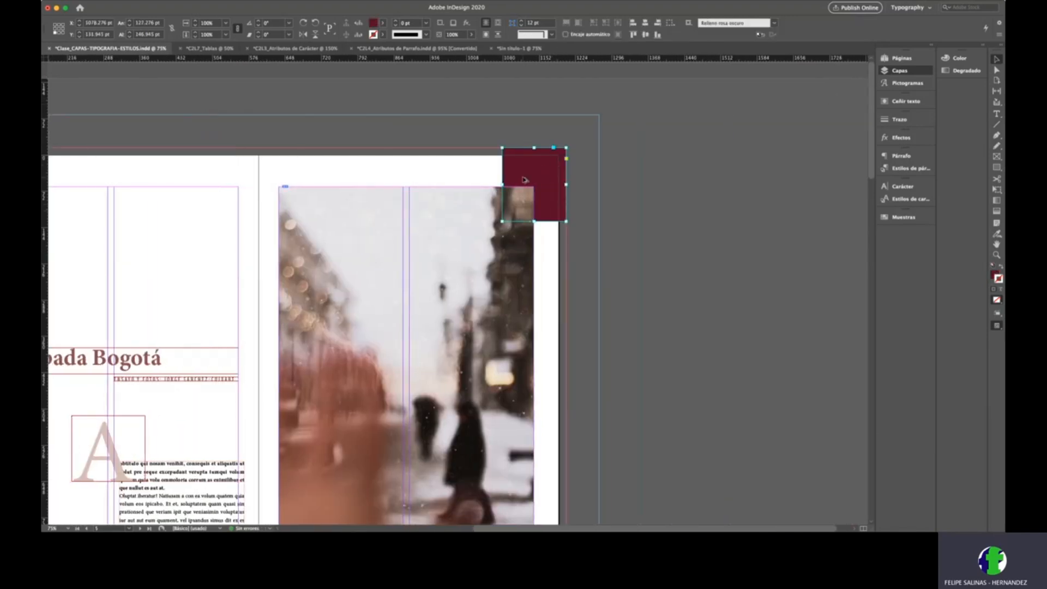
key(super+equal)
key(super+equal)
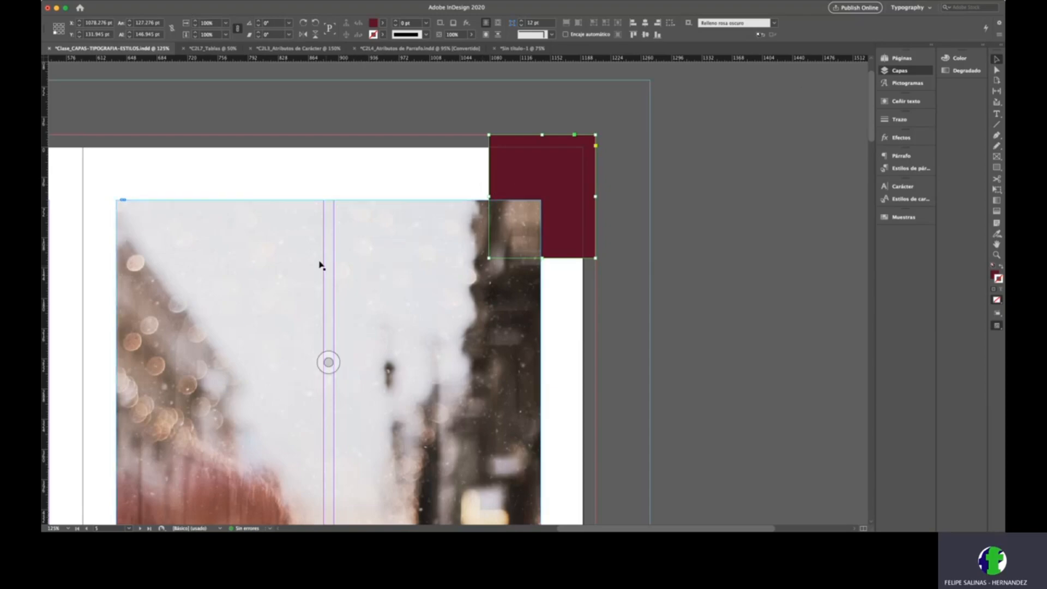
Step: Look over the full spread and the one below it, and return to the spread with nothing selected
scroll(322, 264, down, 1)
scroll(526, 102, down, 1)
scroll(543, 103, down, 4)
scroll(543, 103, left, 4)
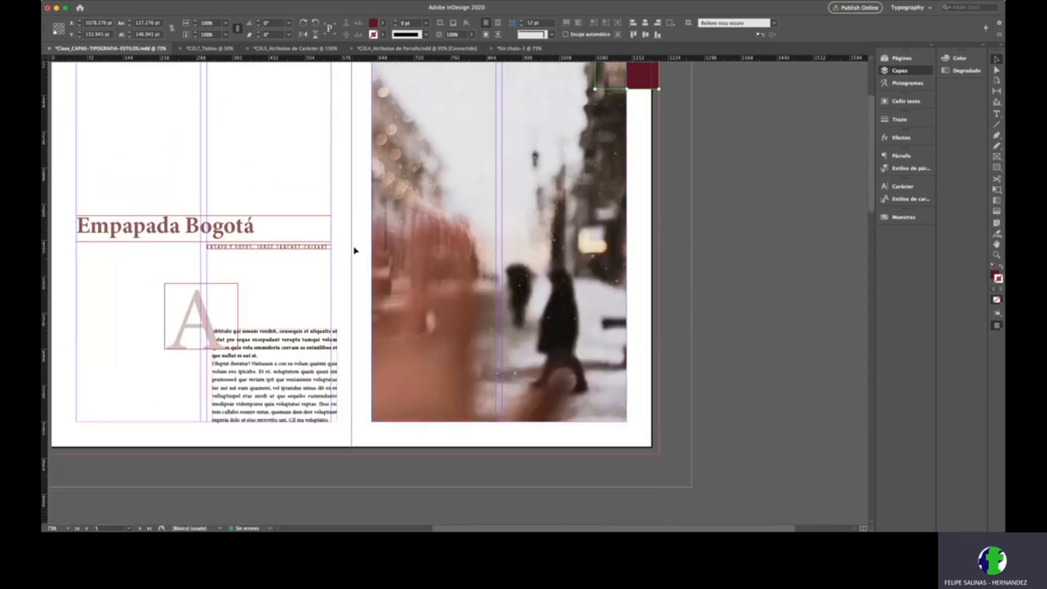
scroll(270, 283, down, 1)
scroll(270, 284, left, 1)
scroll(273, 225, down, 4)
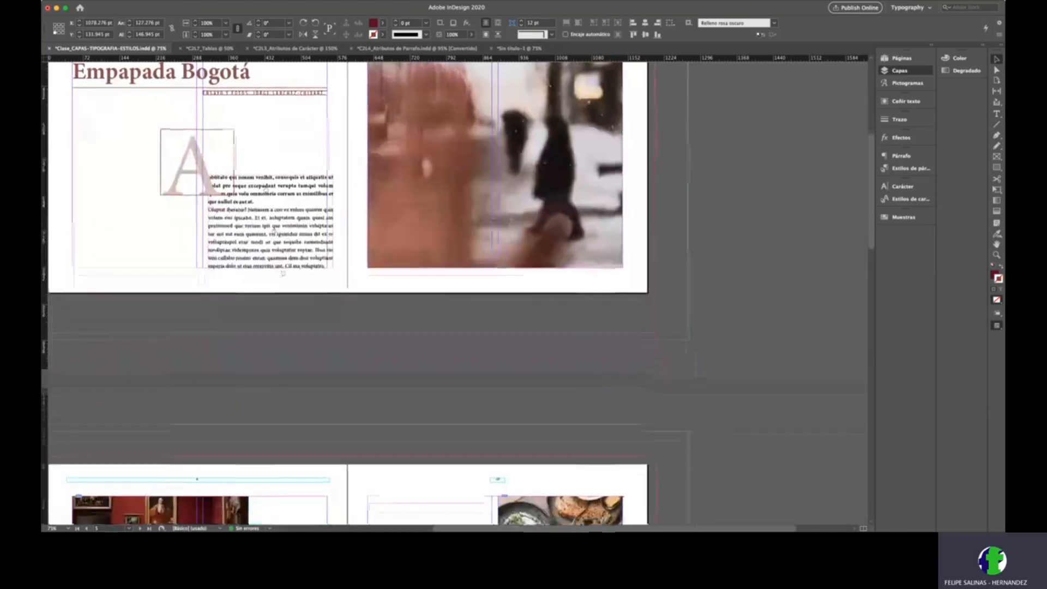
scroll(283, 272, up, 3)
click(293, 334)
drag(293, 334, 287, 334)
click(325, 233)
scroll(461, 301, up, 7)
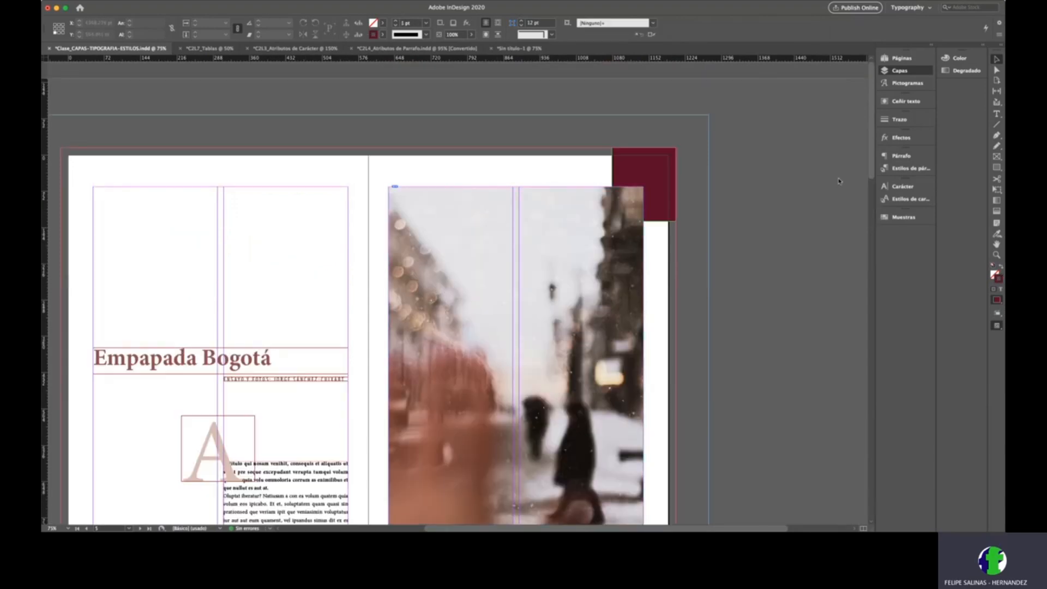
Step: Open the B-2 columnas master spread for editing
click(776, 55)
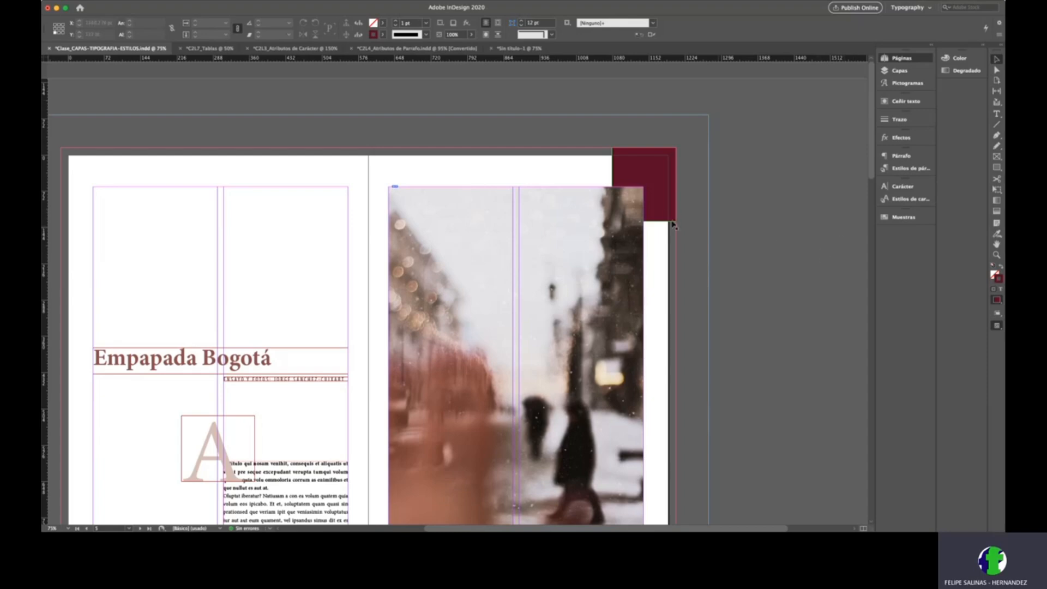
click(646, 183)
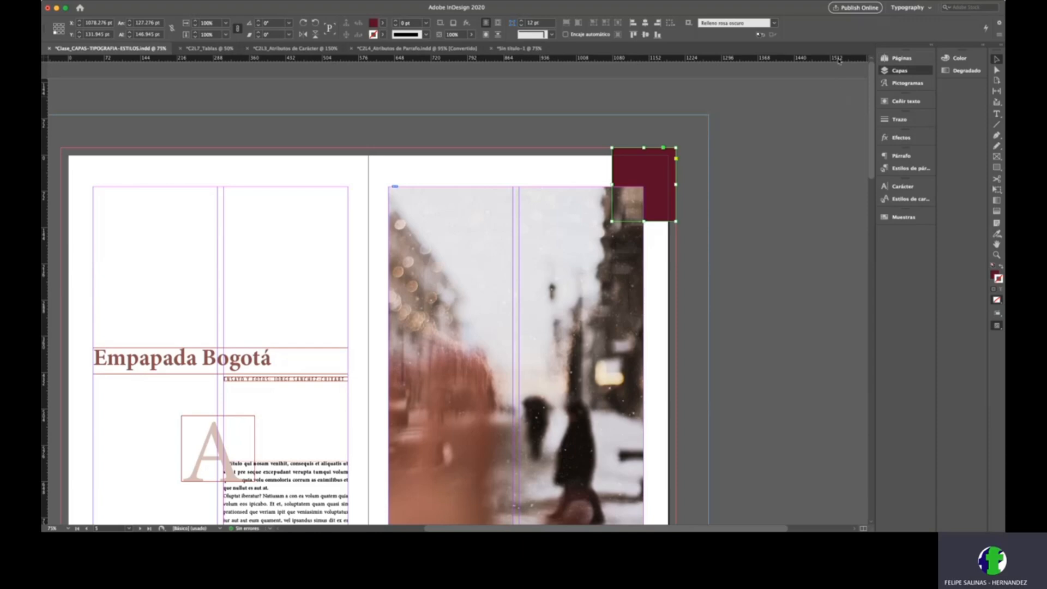
click(580, 173)
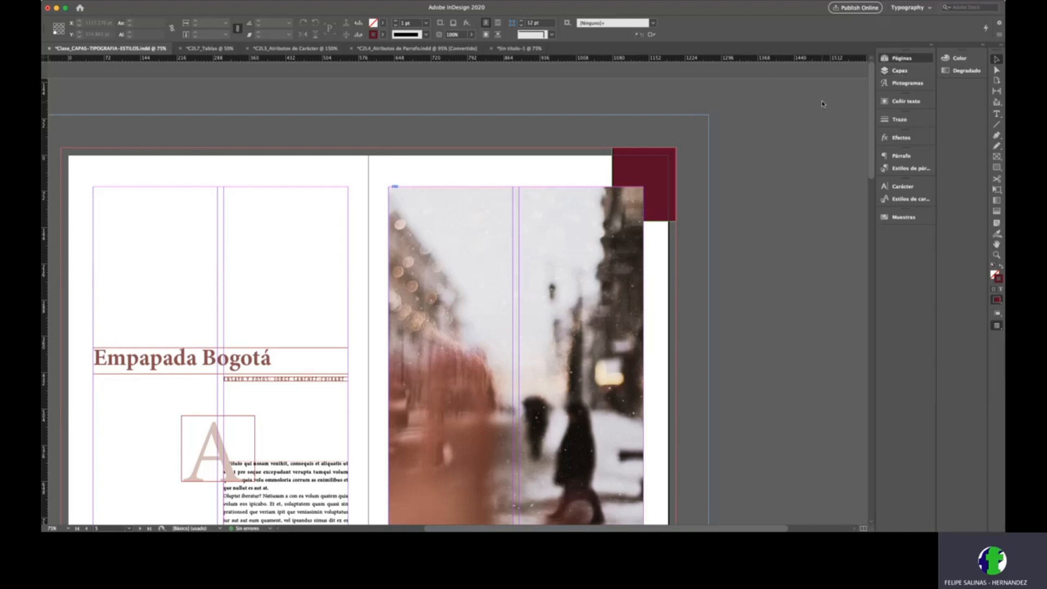
double_click(862, 95)
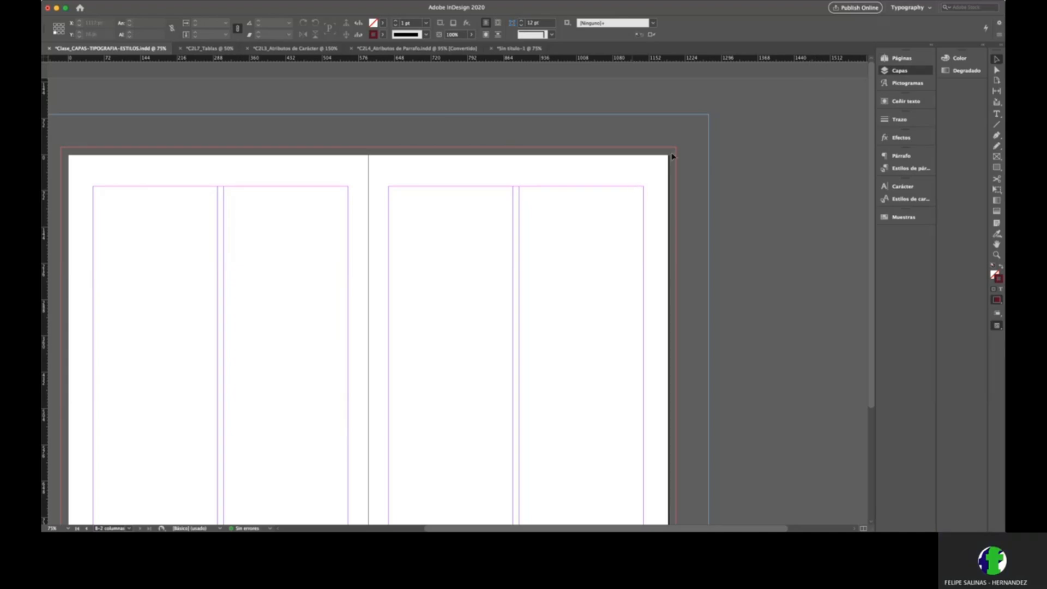
Step: Draw a circle about 156 pt in diameter across the right master page's top edge and fill it bright blue
click(996, 167)
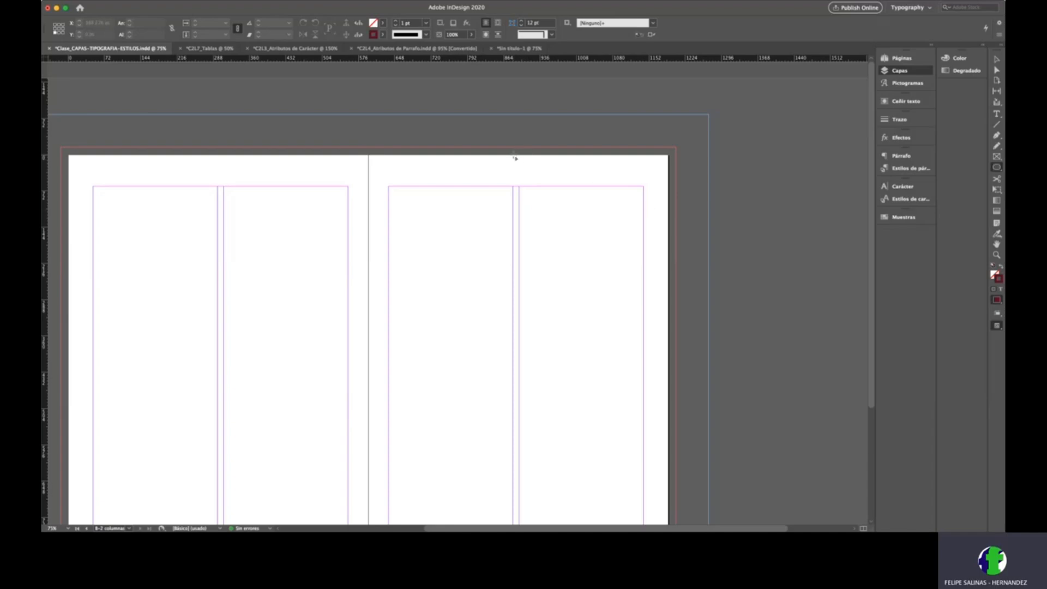
drag(515, 151, 561, 192)
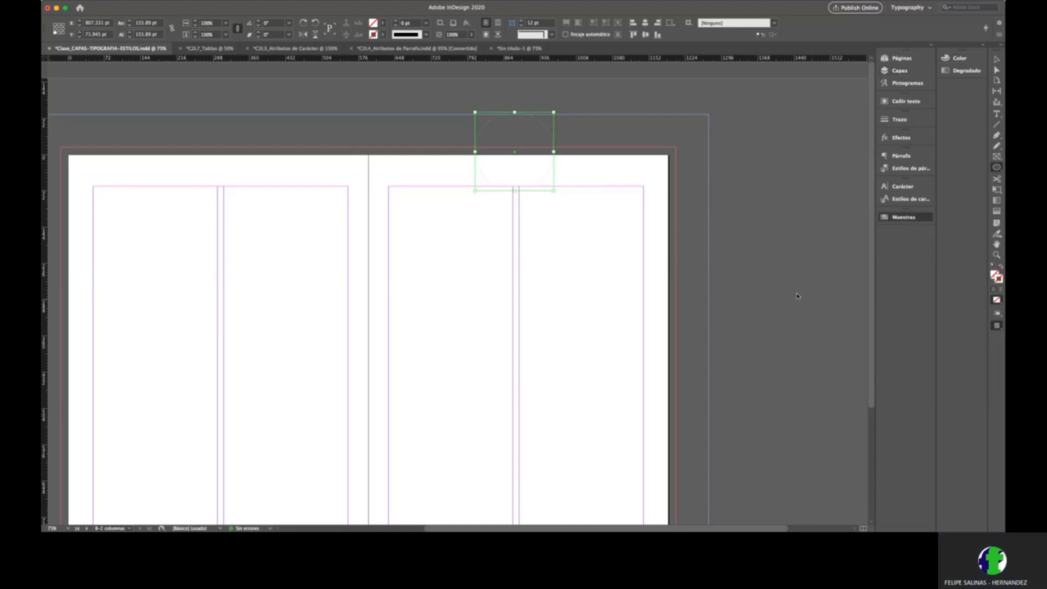
key(comma)
key(shift+x)
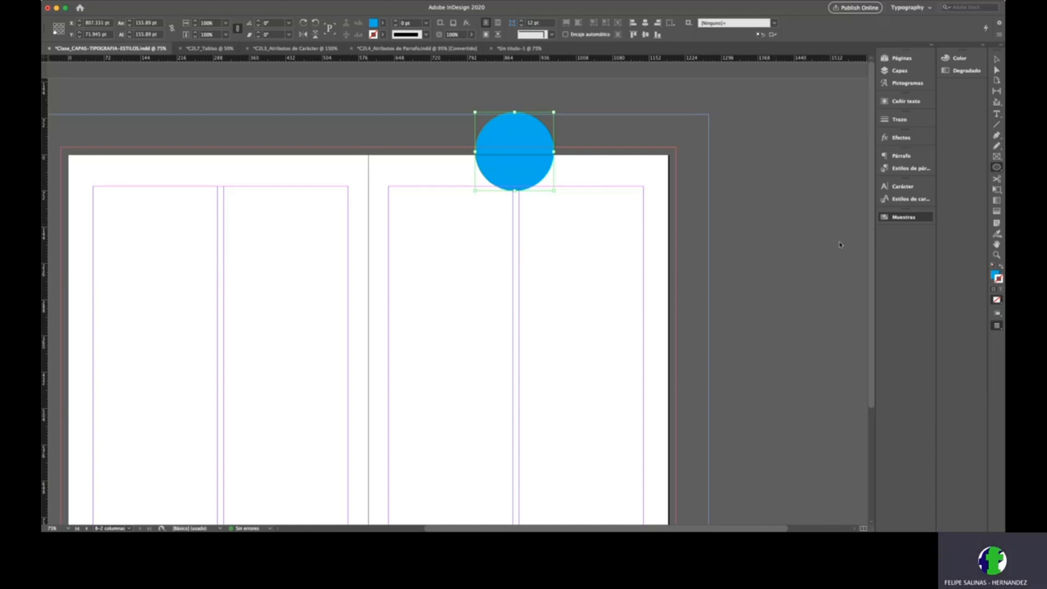
Step: Draw a text frame about 84 by 55 pt over the lower part of the blue circle
key(v)
key(t)
drag(472, 208, 525, 183)
key(Escape)
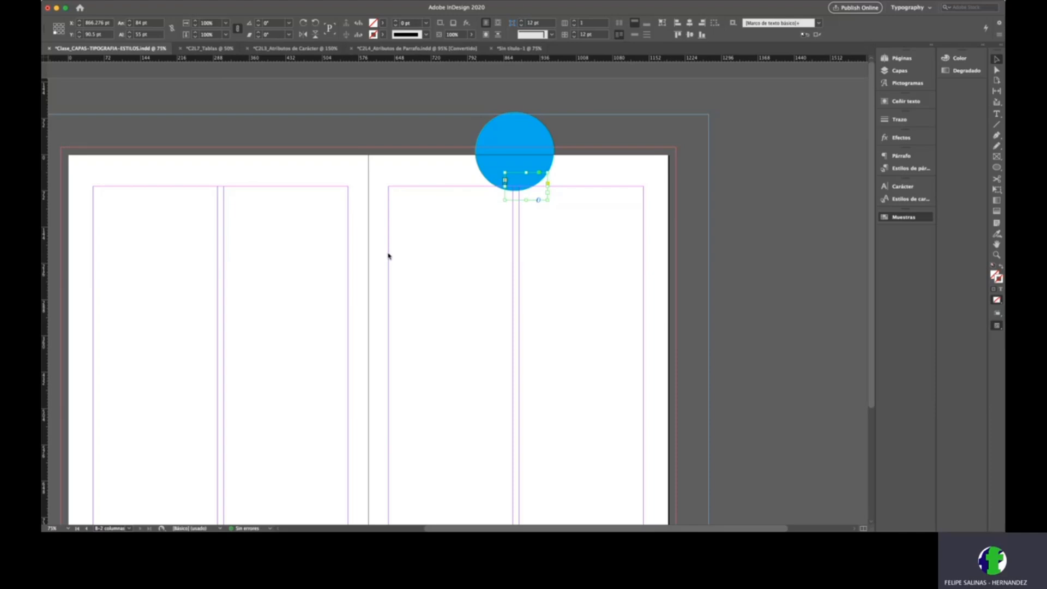
Step: Insert the current page number marker in the text frame and format it in Arial Black at a larger size
double_click(518, 184)
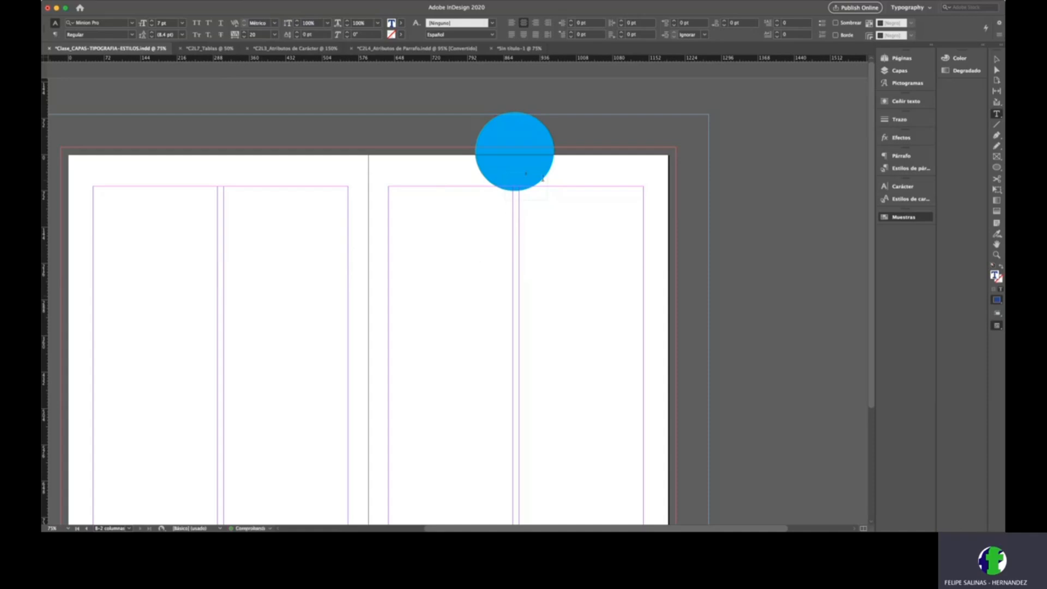
scroll(527, 181, up, 3)
scroll(527, 181, up, 2)
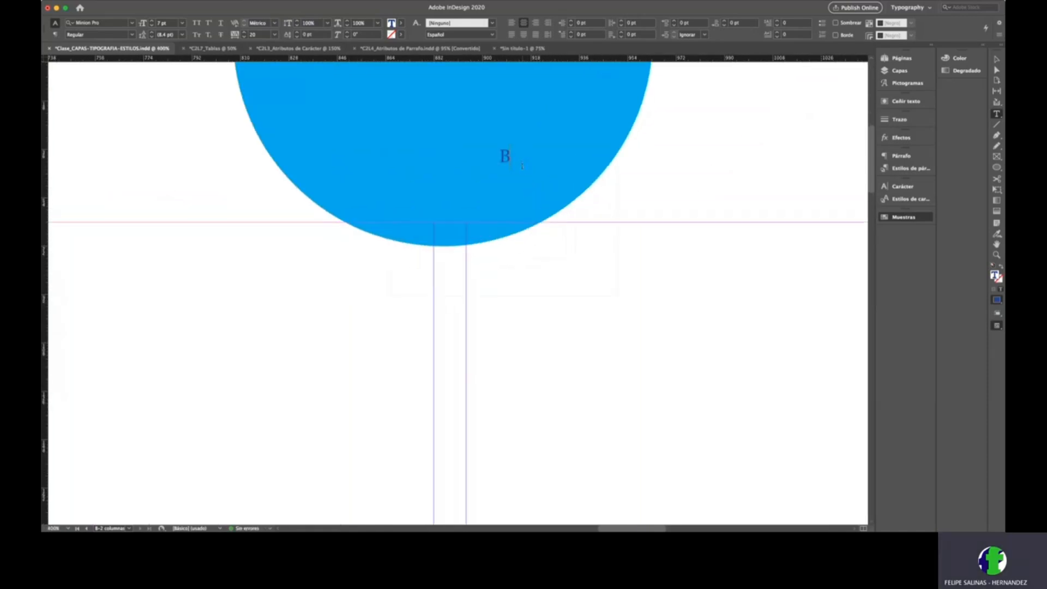
double_click(505, 155)
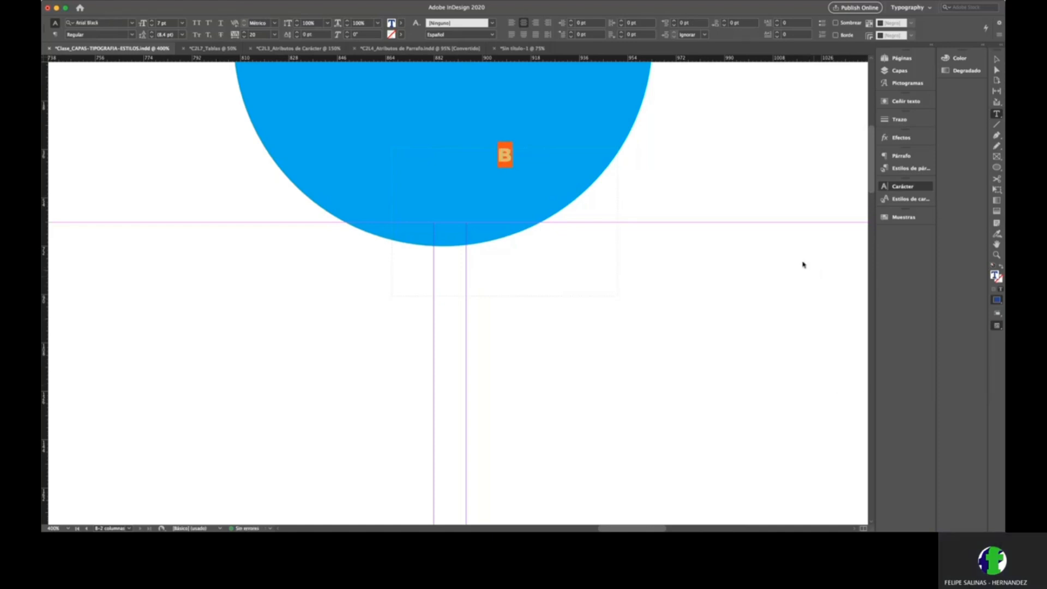
click(805, 308)
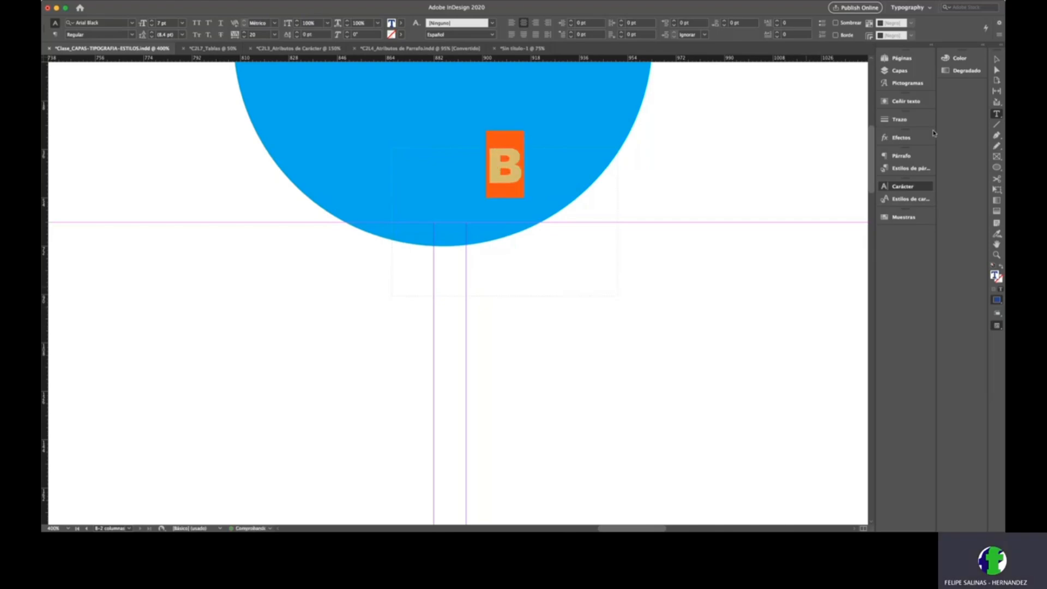
Step: Fit the text frame to the page number marker and position it at the column gutter near the blue circle's lower edge
click(997, 60)
drag(514, 180, 485, 188)
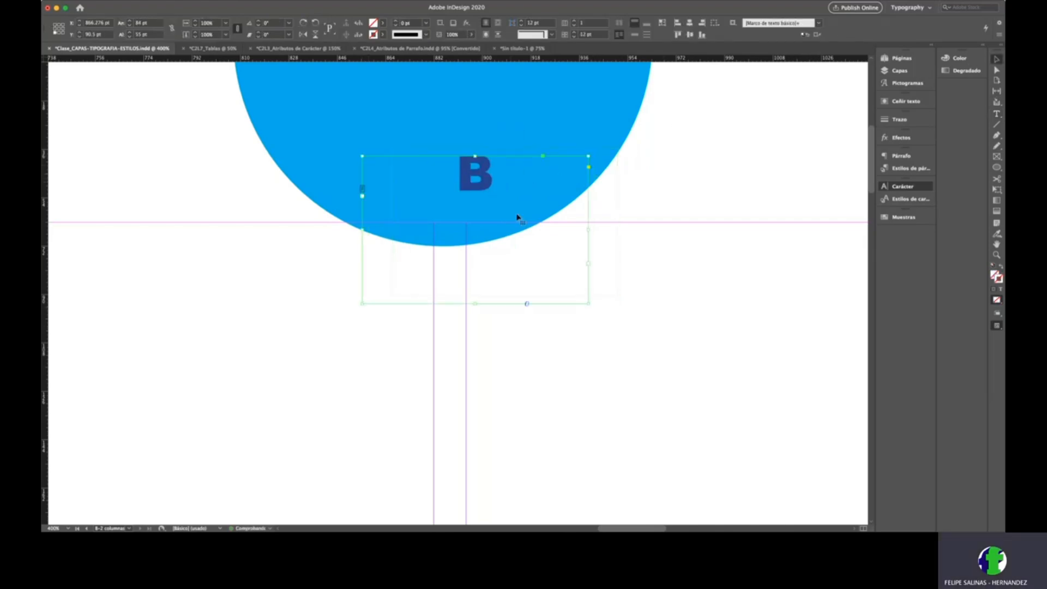
double_click(588, 305)
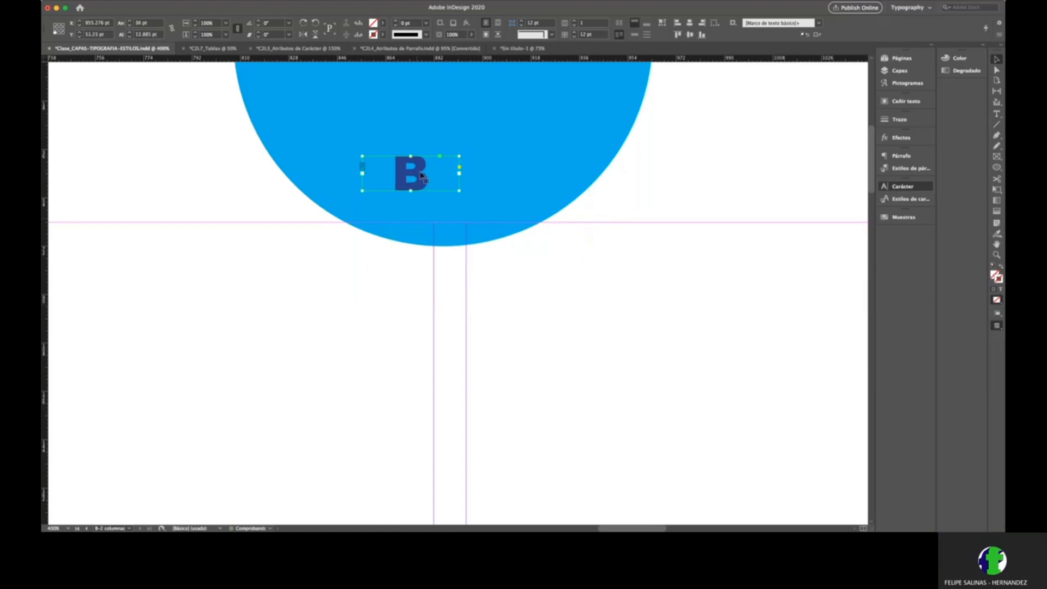
drag(424, 178, 618, 373)
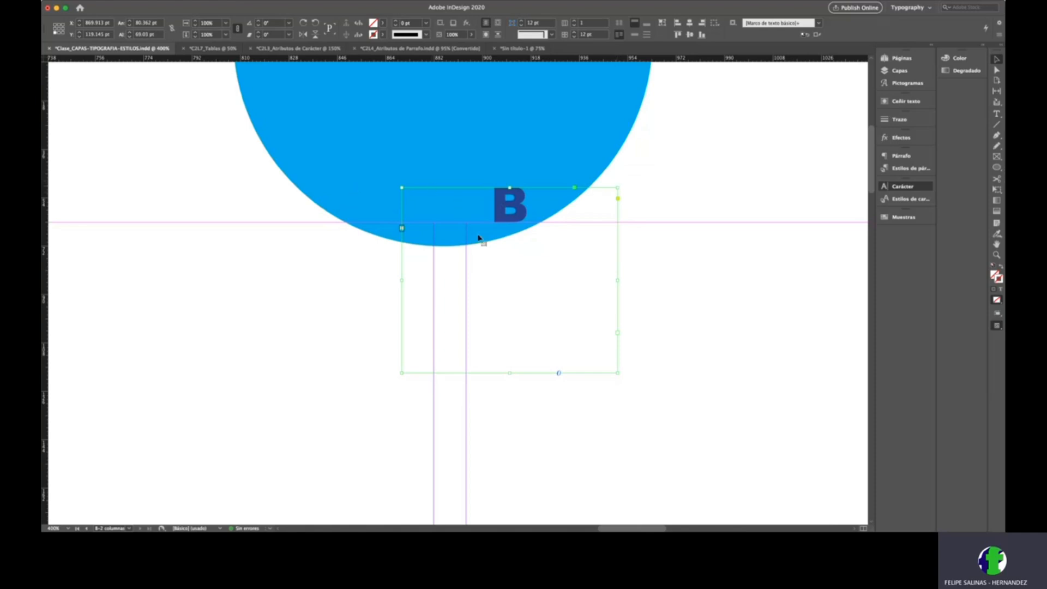
double_click(617, 373)
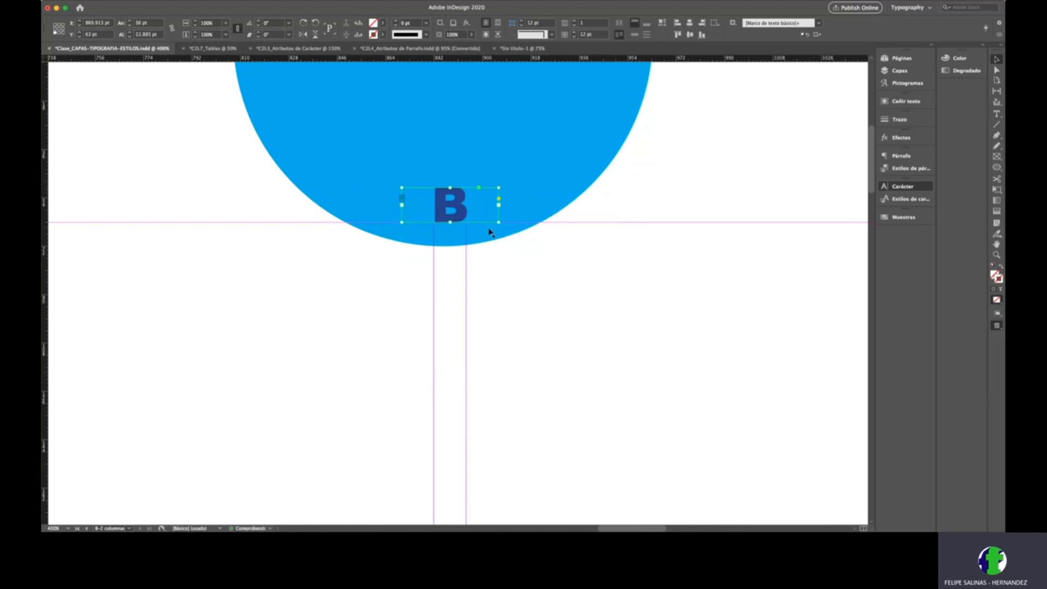
click(526, 314)
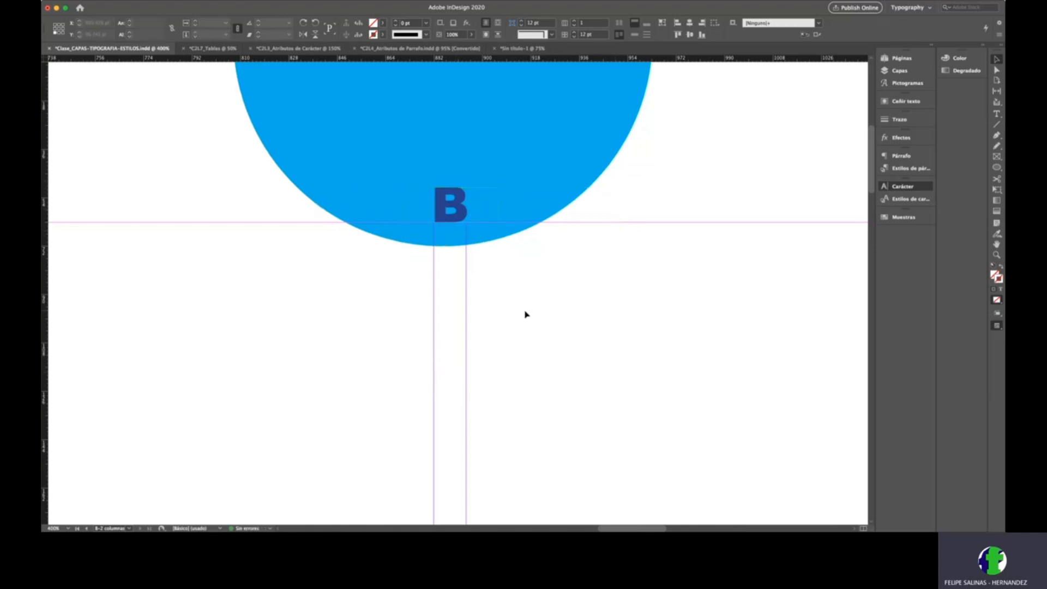
scroll(525, 314, down, 2)
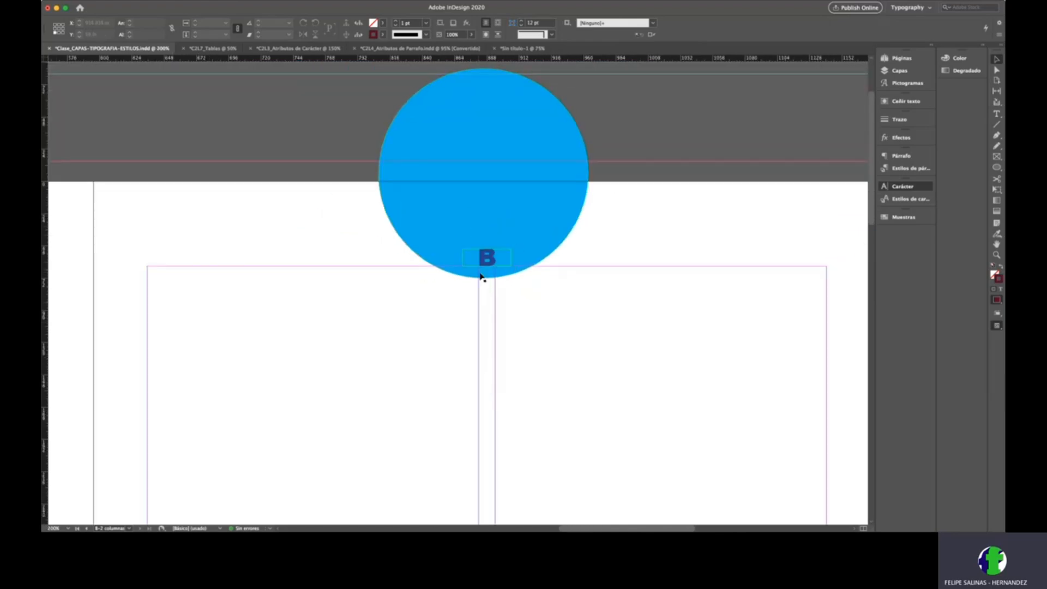
scroll(576, 317, down, 1)
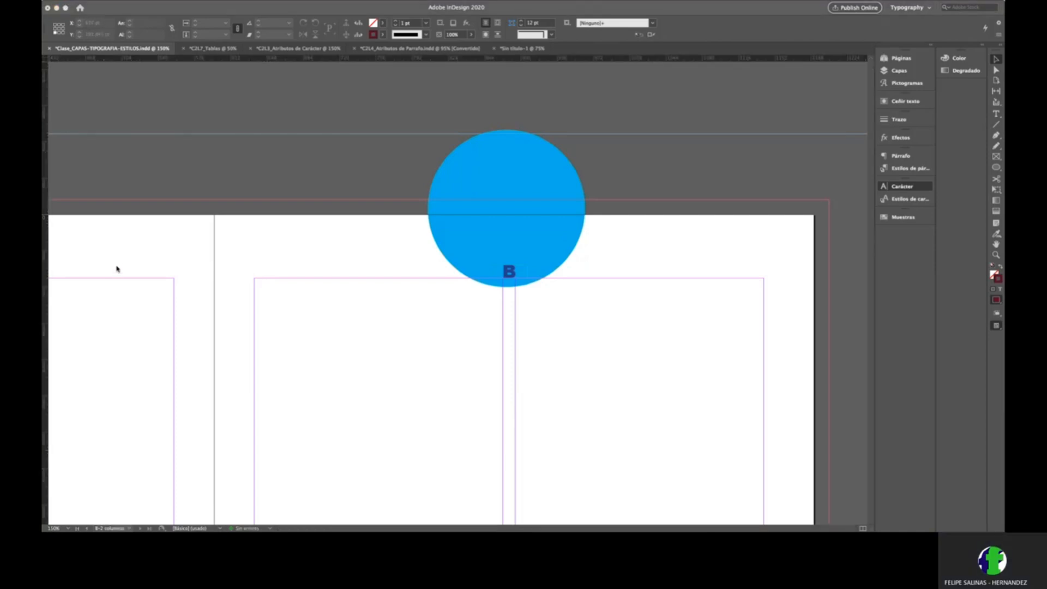
click(193, 7)
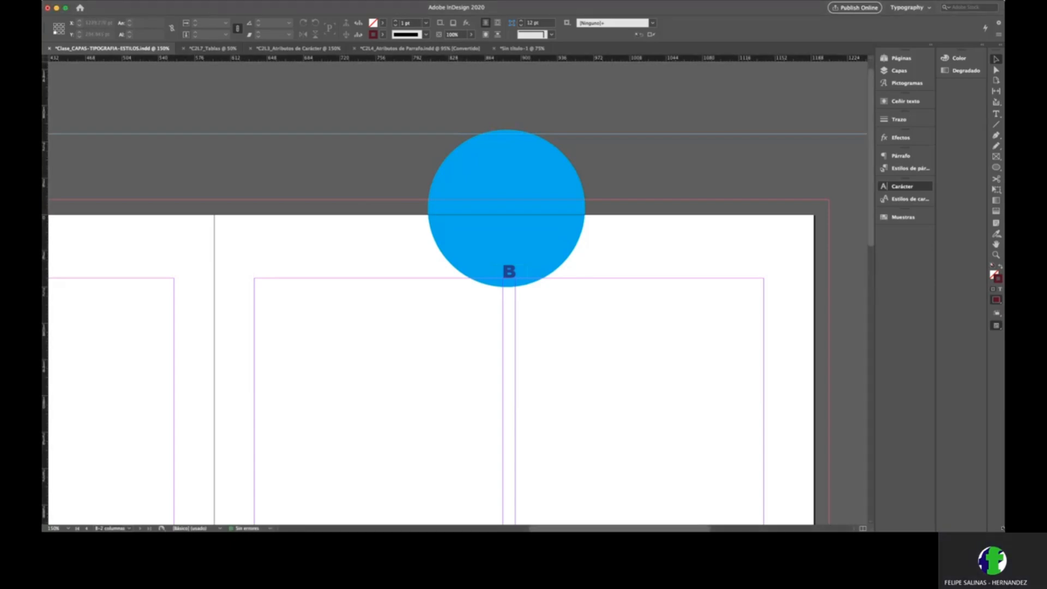
drag(1005, 532, 1029, 532)
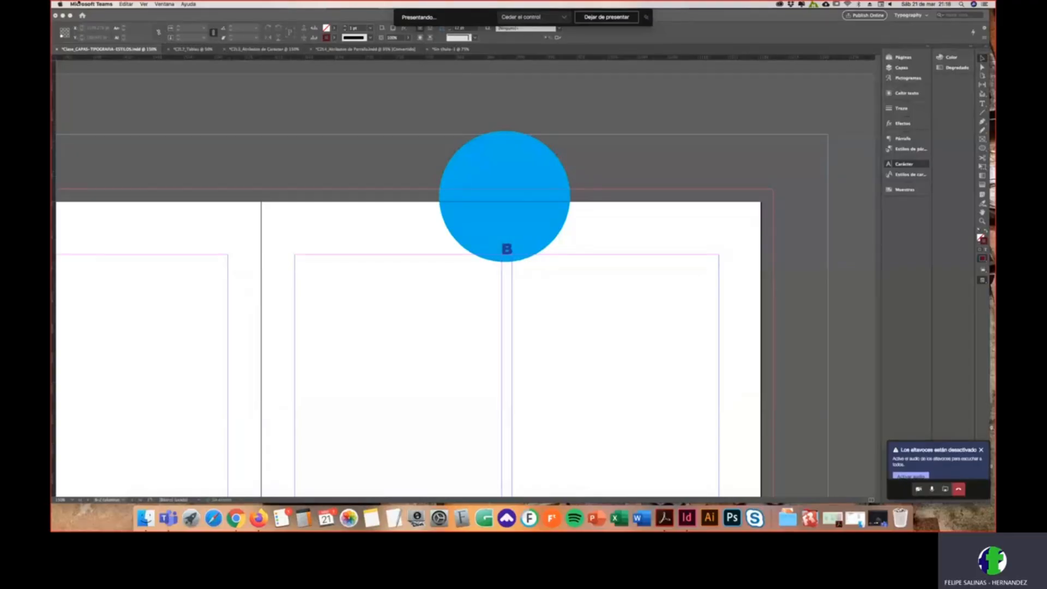
click(249, 213)
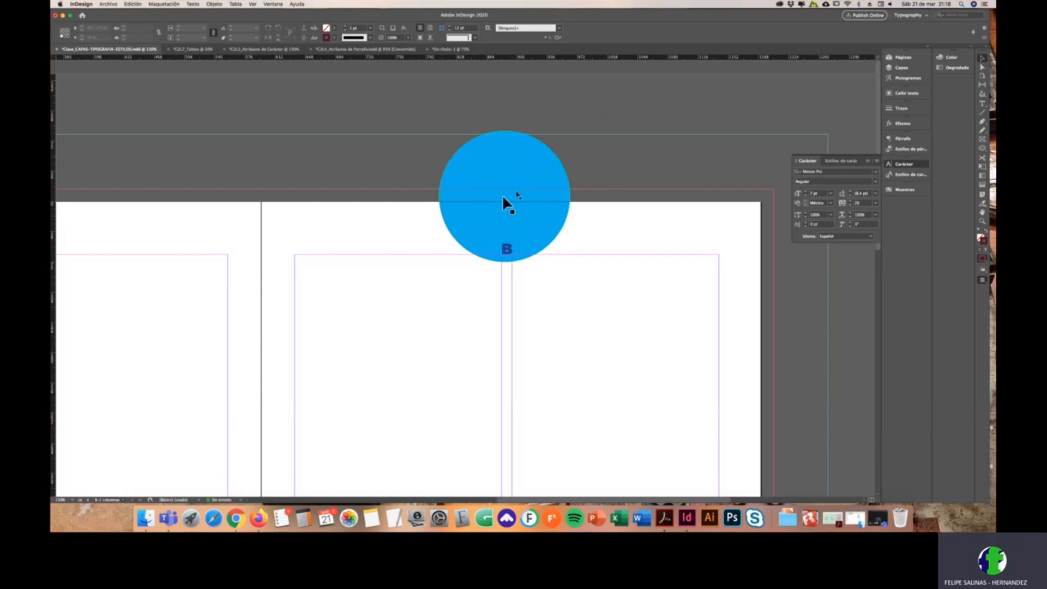
Step: Open page 5 and move the street photo up until it meets the page's top edge
click(903, 57)
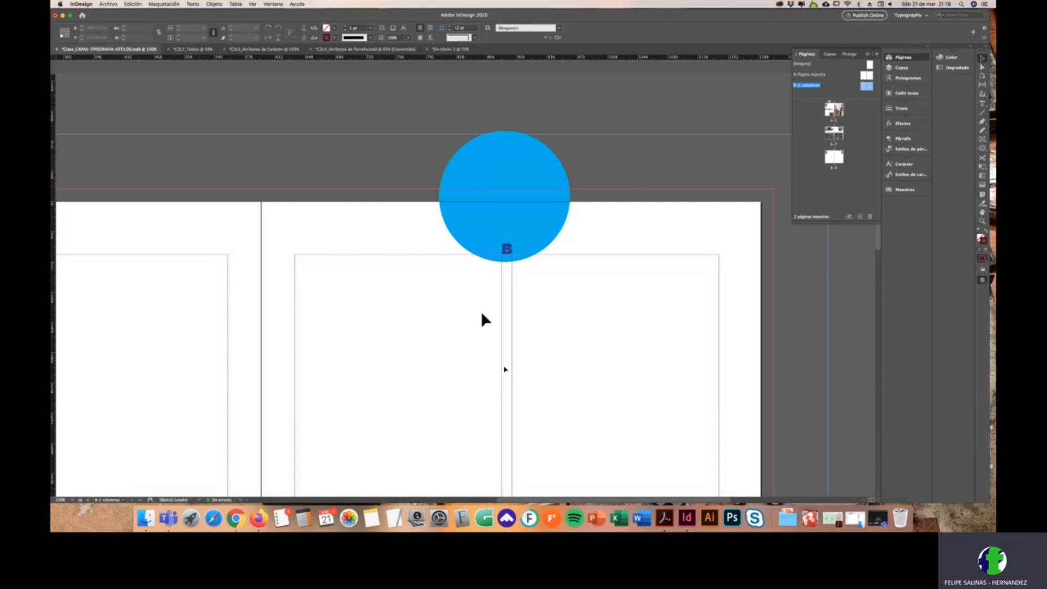
double_click(841, 110)
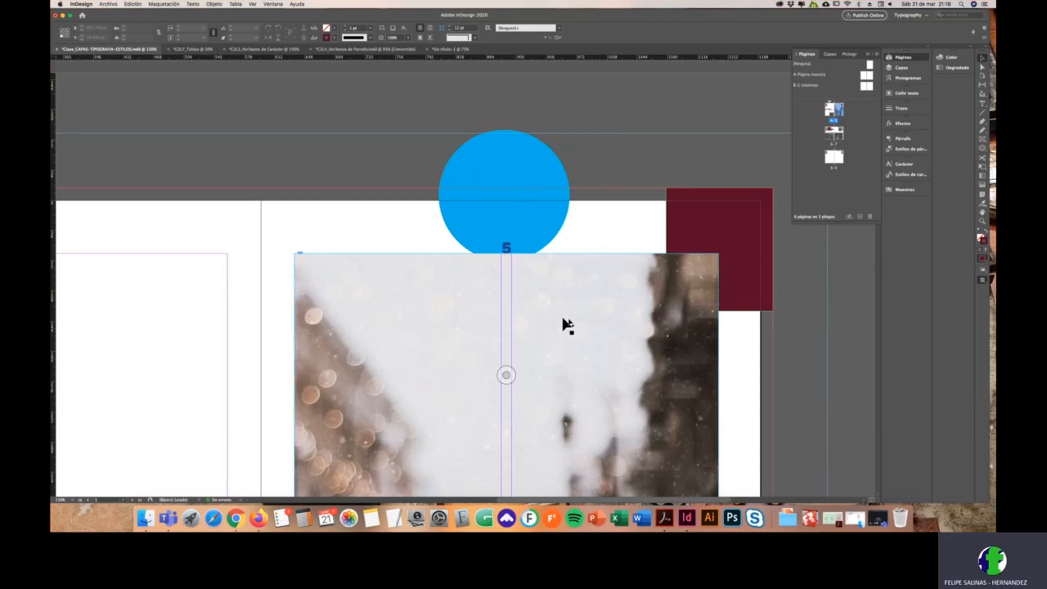
click(507, 255)
drag(507, 252, 507, 202)
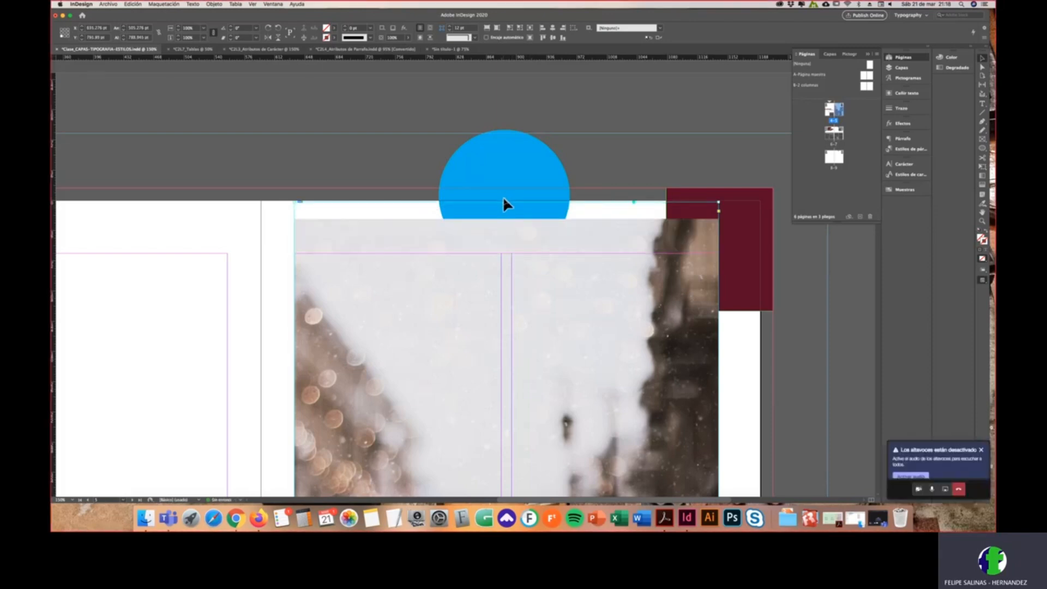
double_click(508, 203)
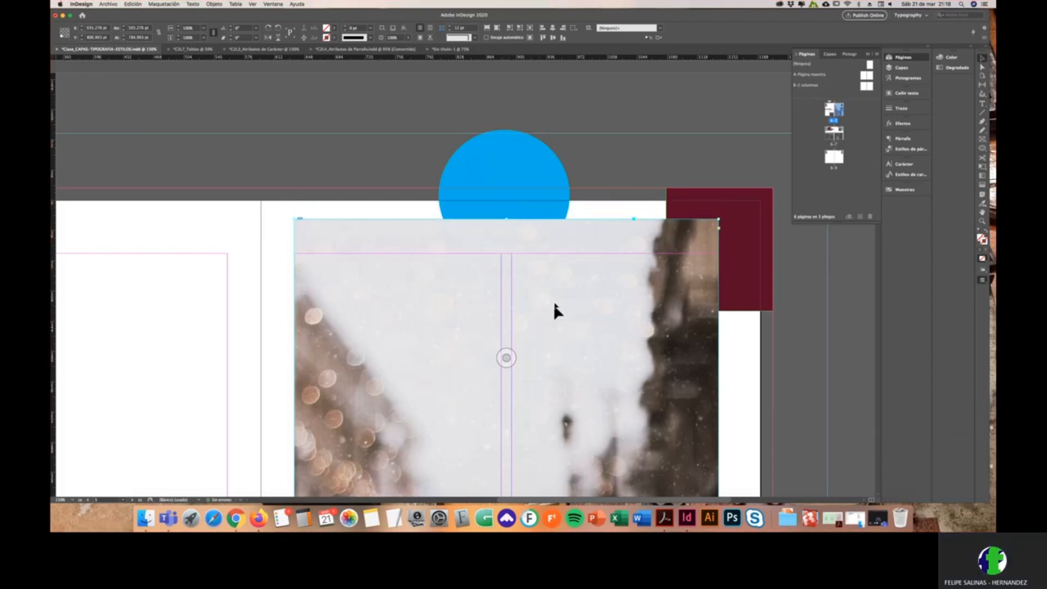
drag(555, 304, 554, 295)
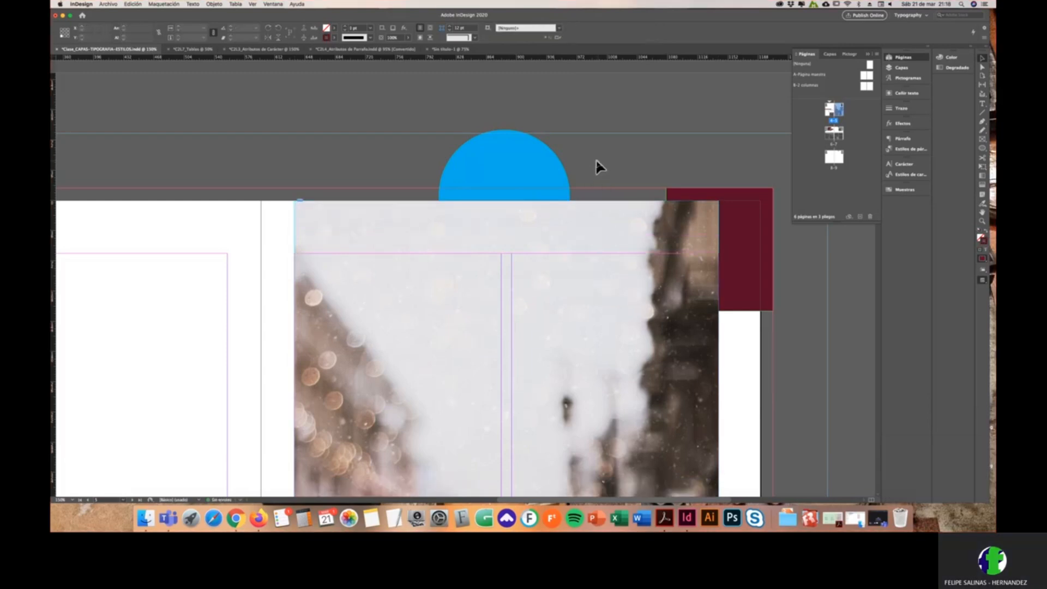
Step: Preview the spreads without guides and examine how the blue circle and page number sit against the images on pages 4 to 7
key(w)
key(super+minus)
key(super+minus)
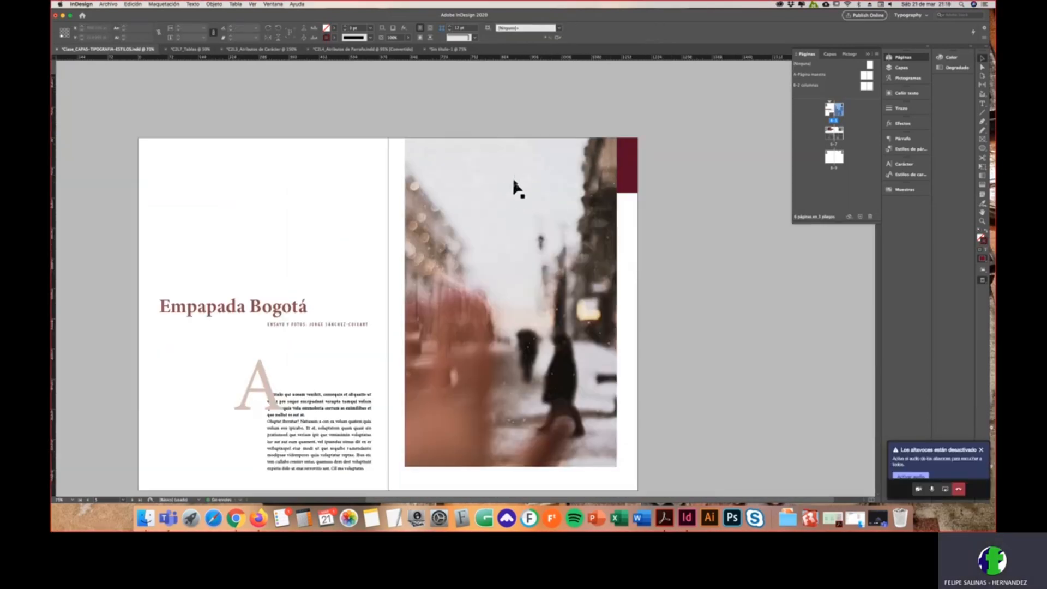
scroll(528, 241, down, 5)
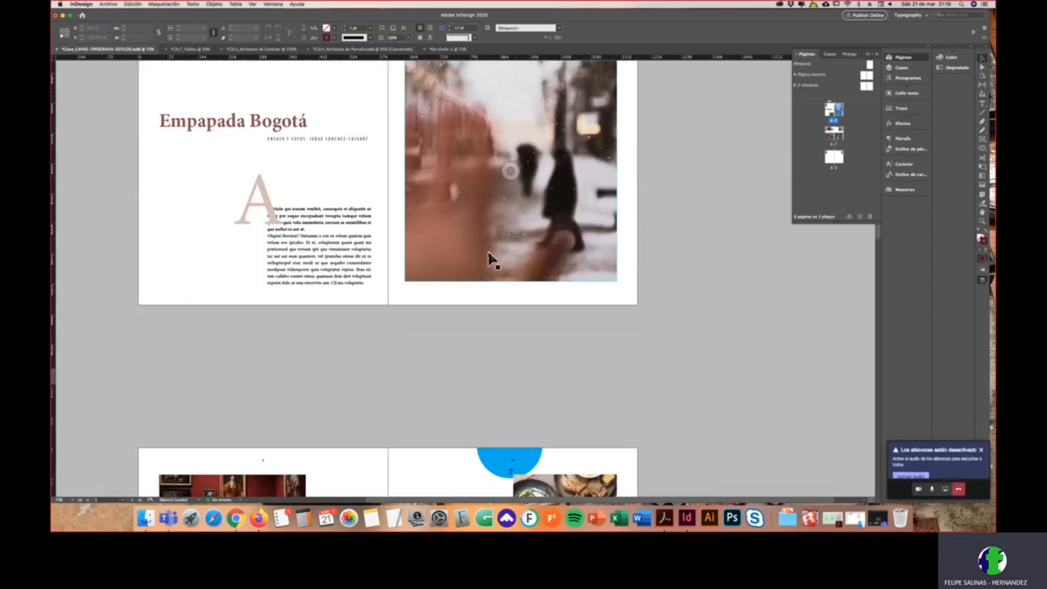
scroll(545, 361, down, 4)
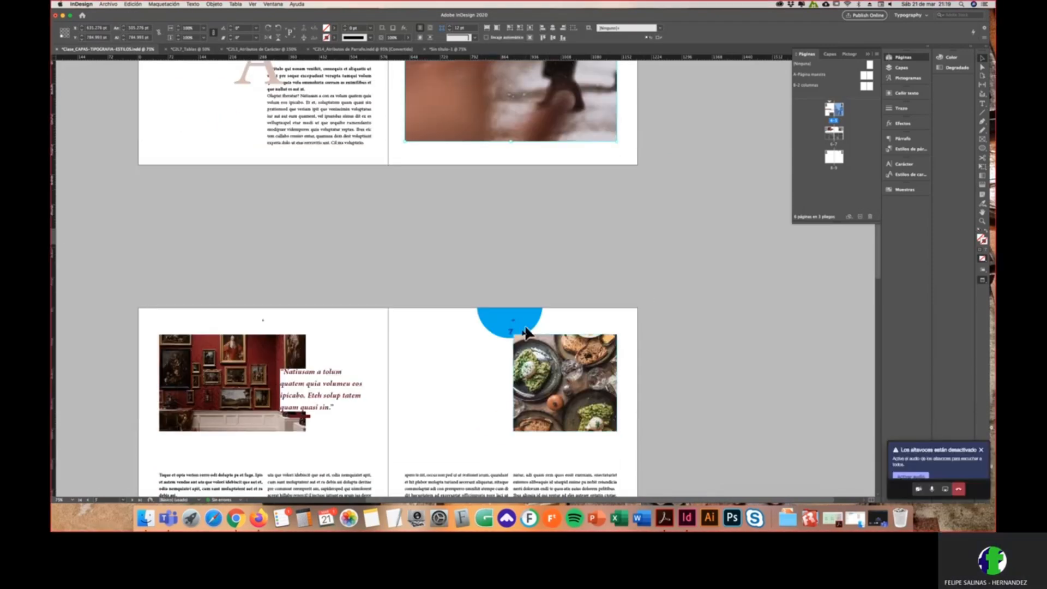
click(345, 326)
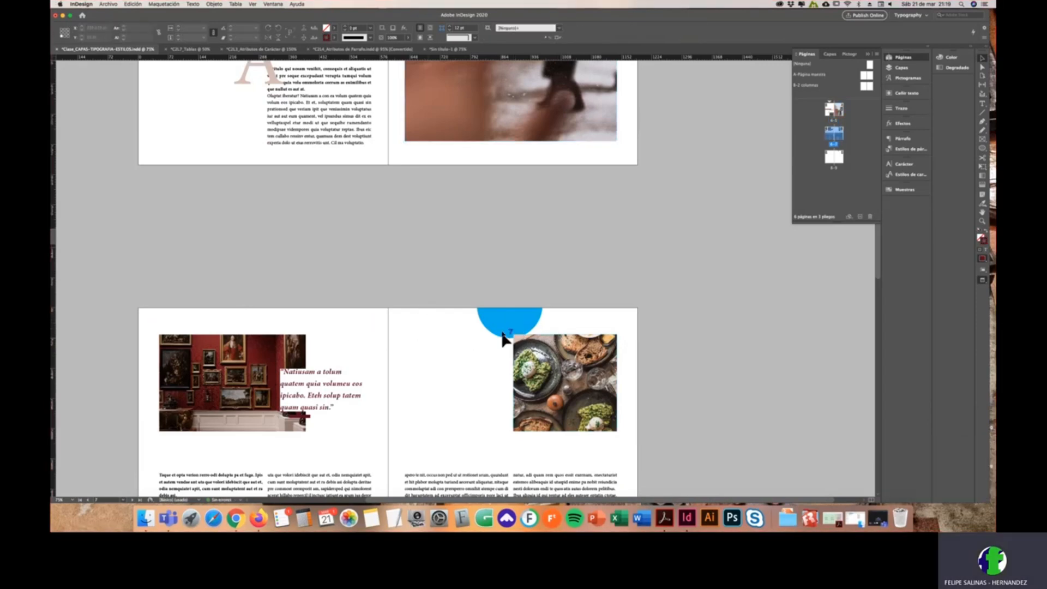
click(829, 54)
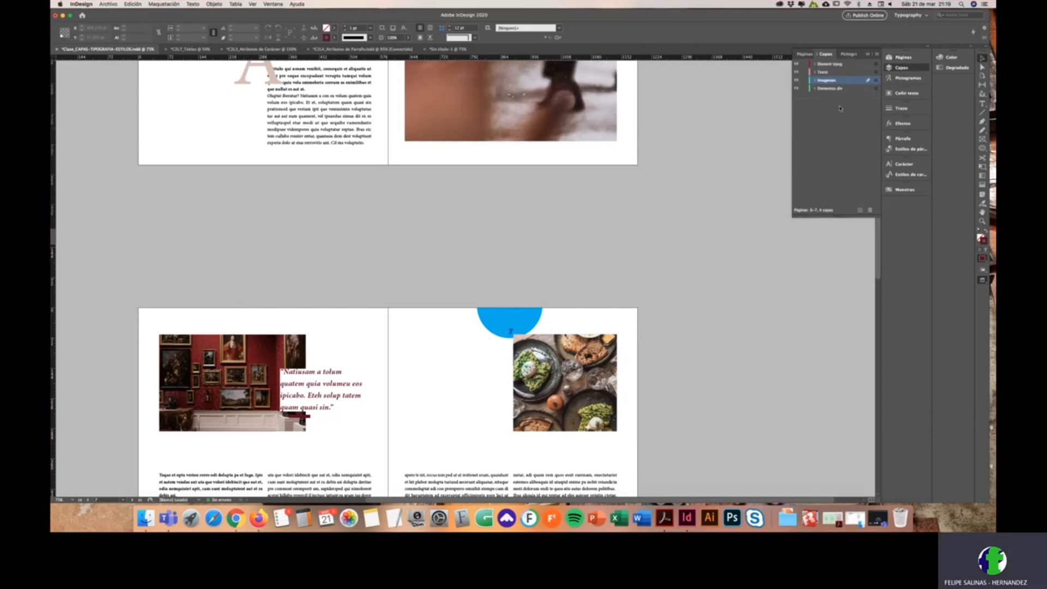
click(805, 54)
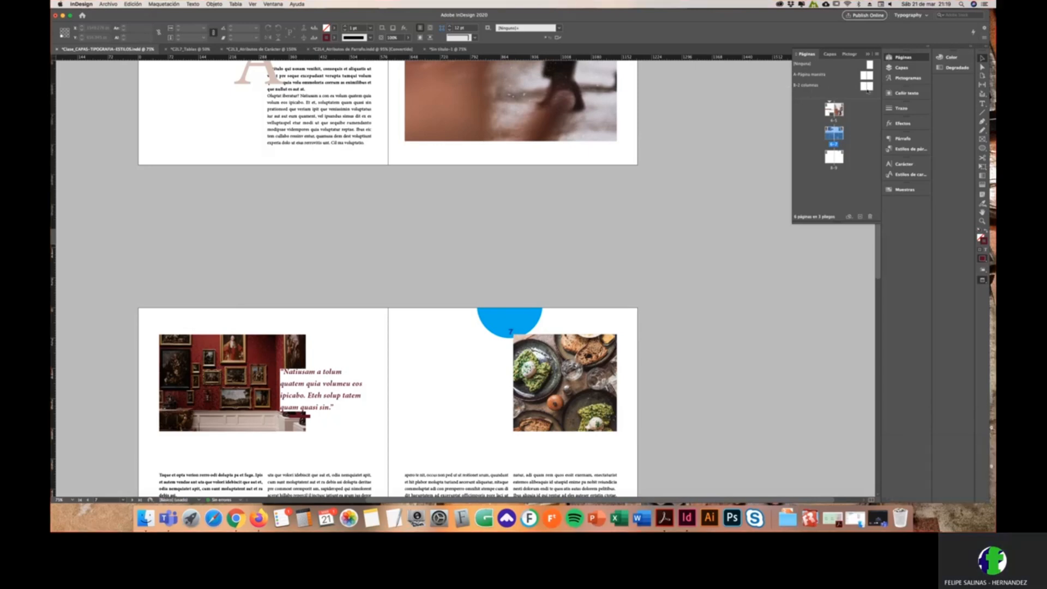
Step: Examine which layer holds the circle and page number on the two-column master, and compare it with the layers of pages 4-5
double_click(867, 86)
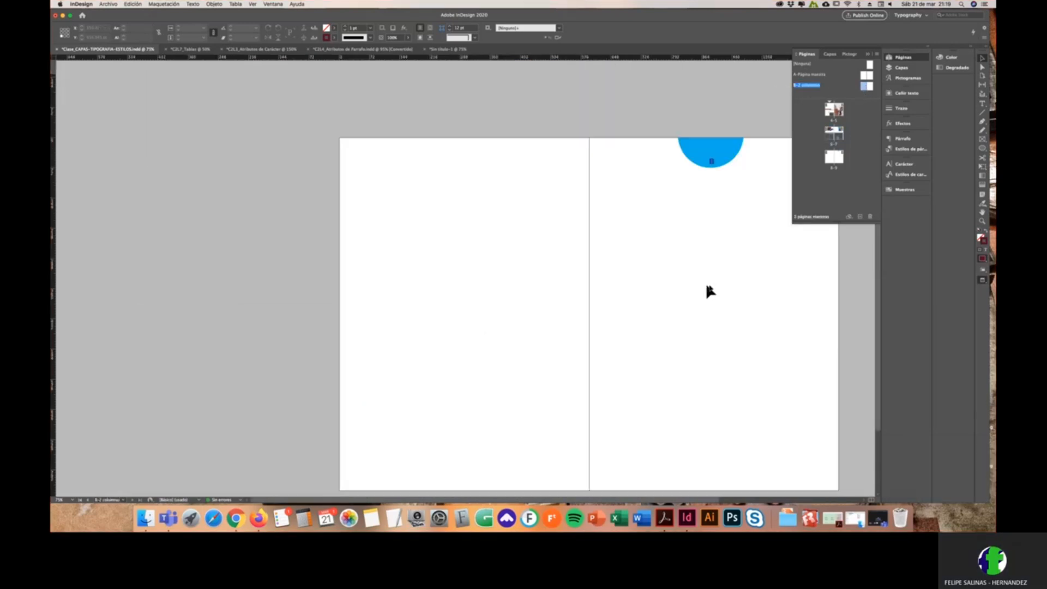
drag(706, 289, 564, 284)
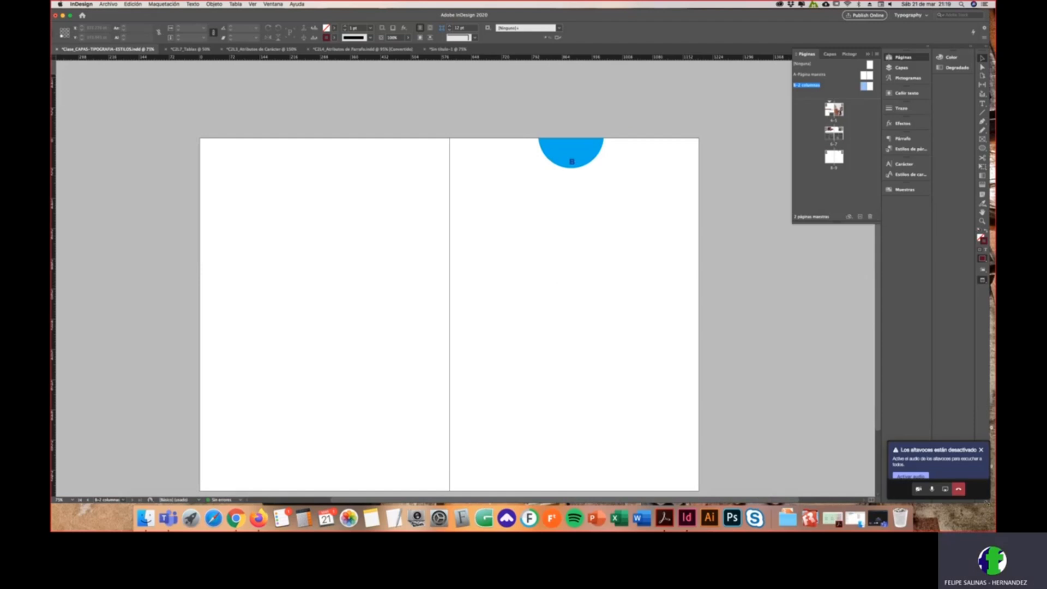
drag(988, 503, 994, 505)
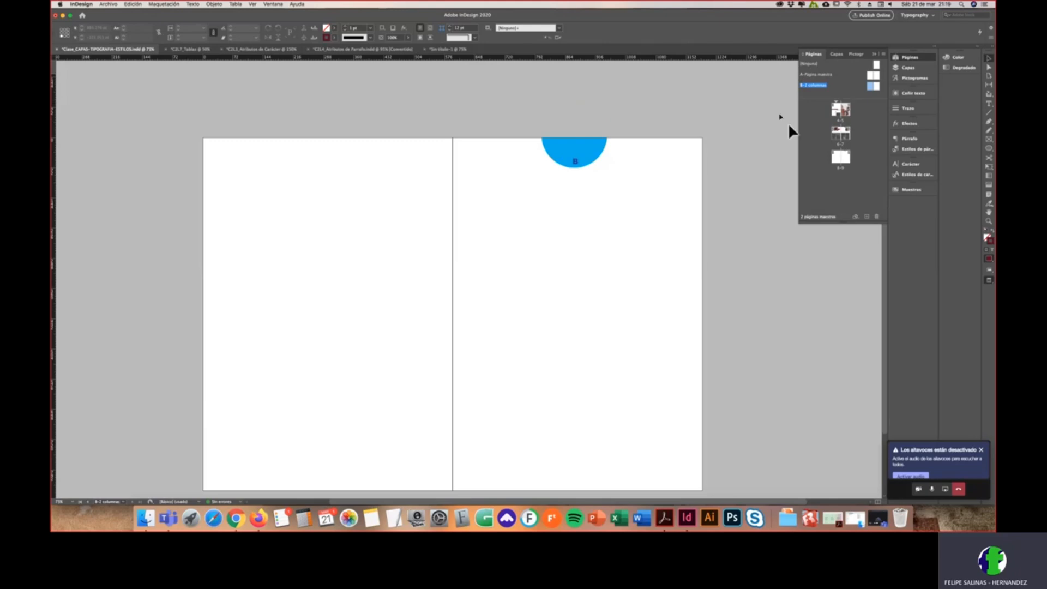
click(833, 54)
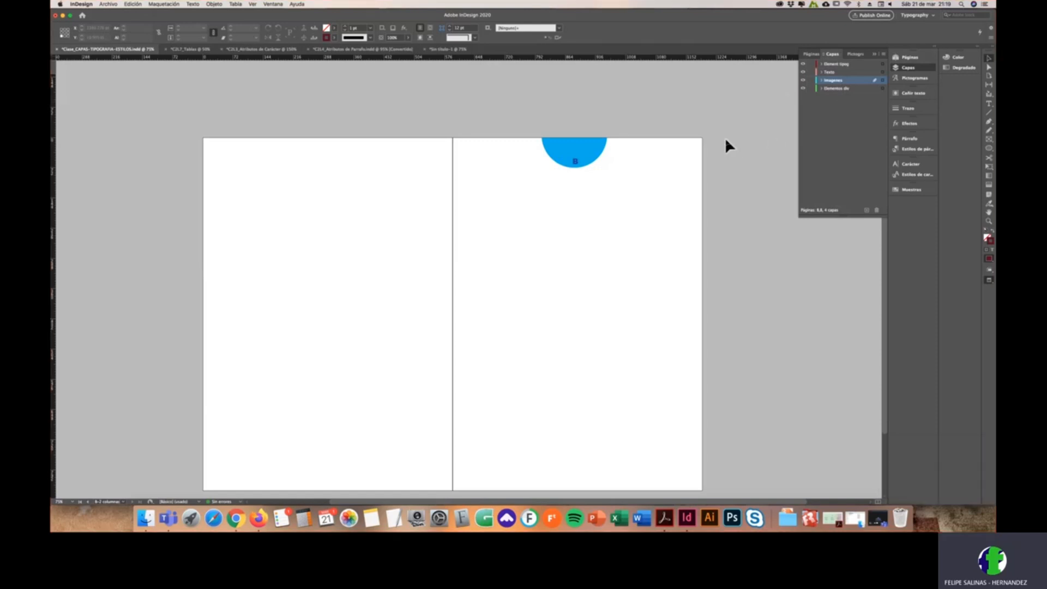
click(582, 158)
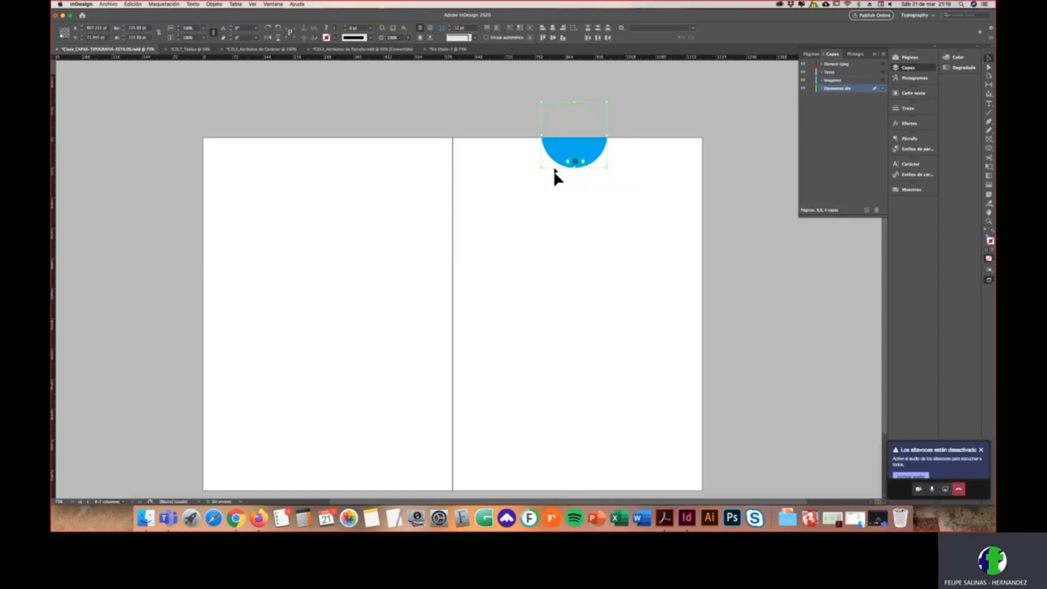
click(821, 89)
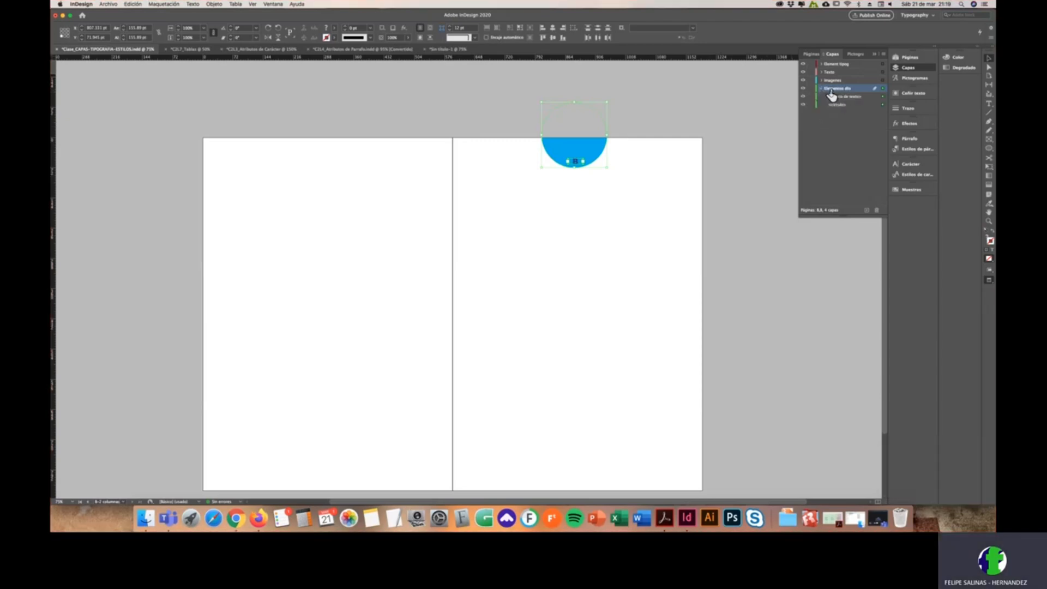
click(813, 55)
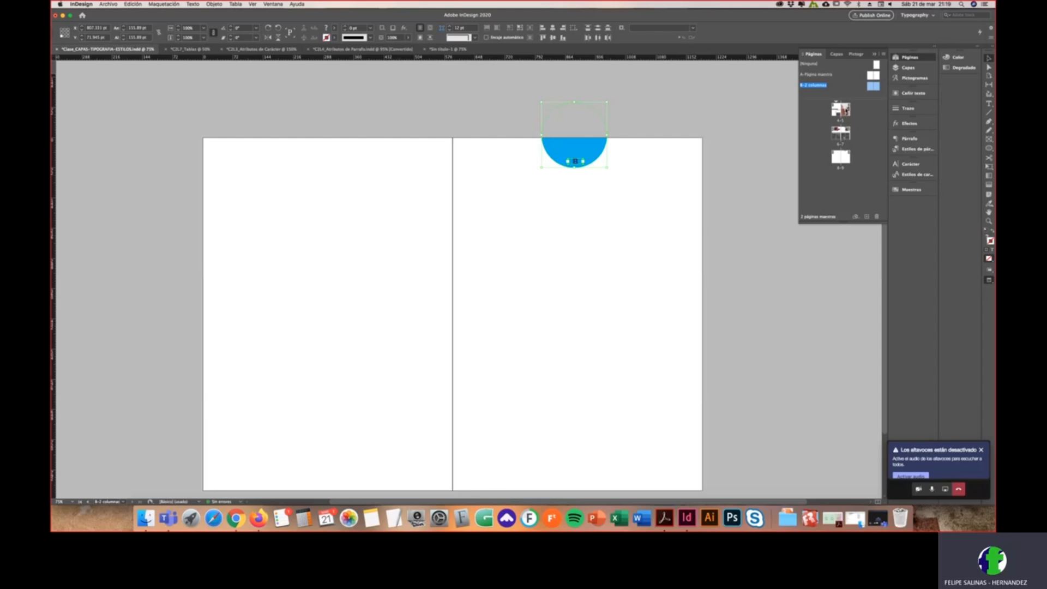
double_click(840, 109)
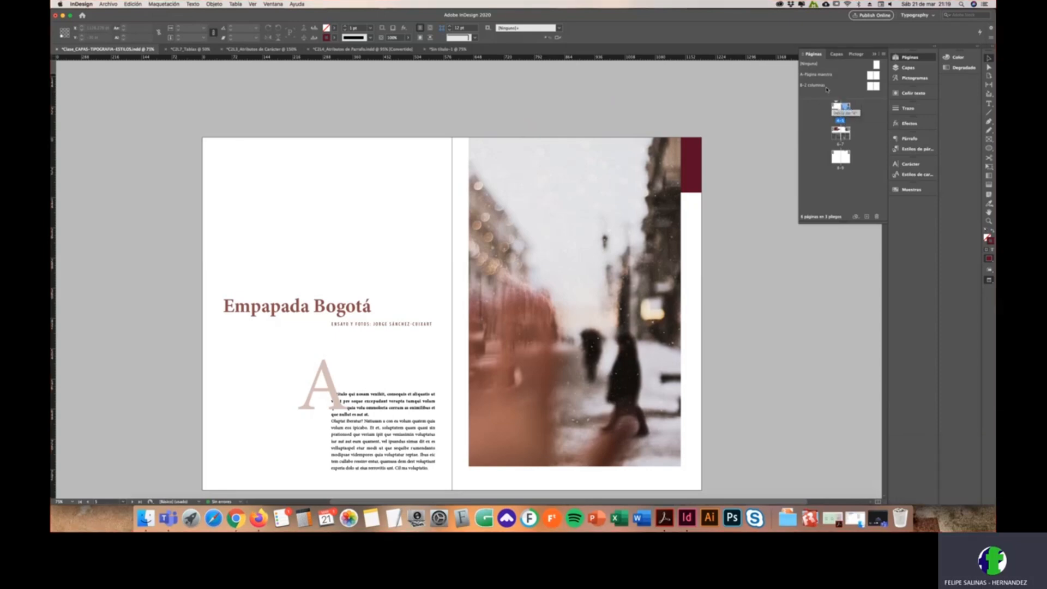
click(836, 54)
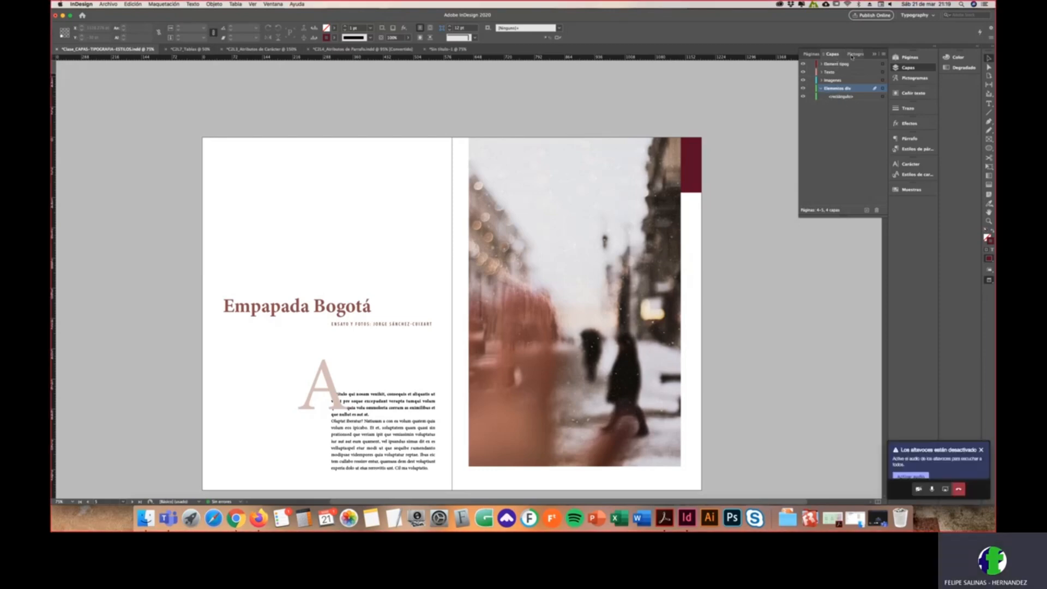
click(811, 55)
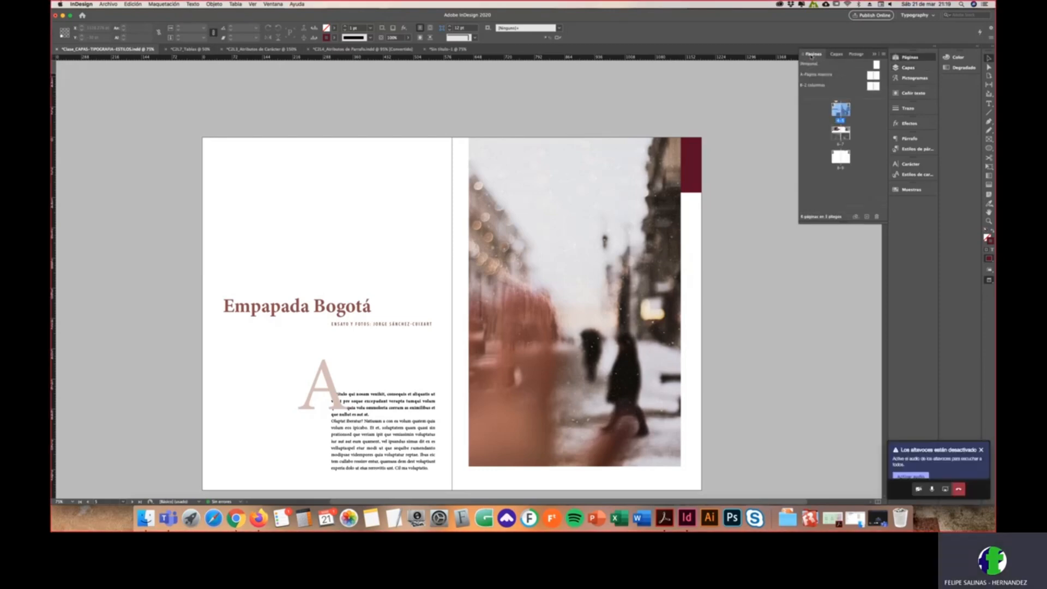
Step: Select the blue circle on the two-column master and move its layer, Elementos div, above all the other layers
double_click(870, 86)
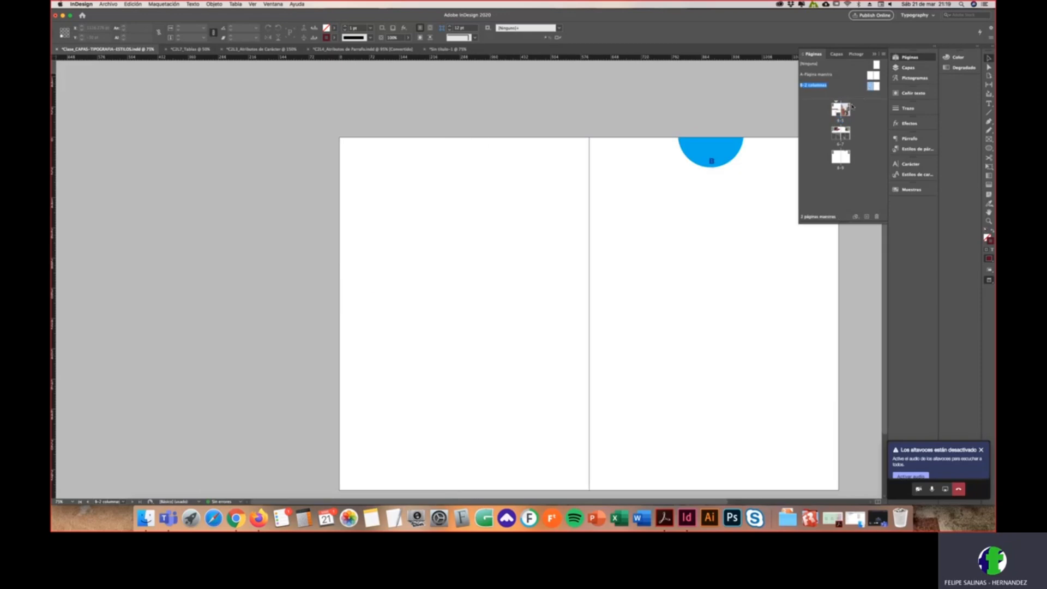
click(709, 164)
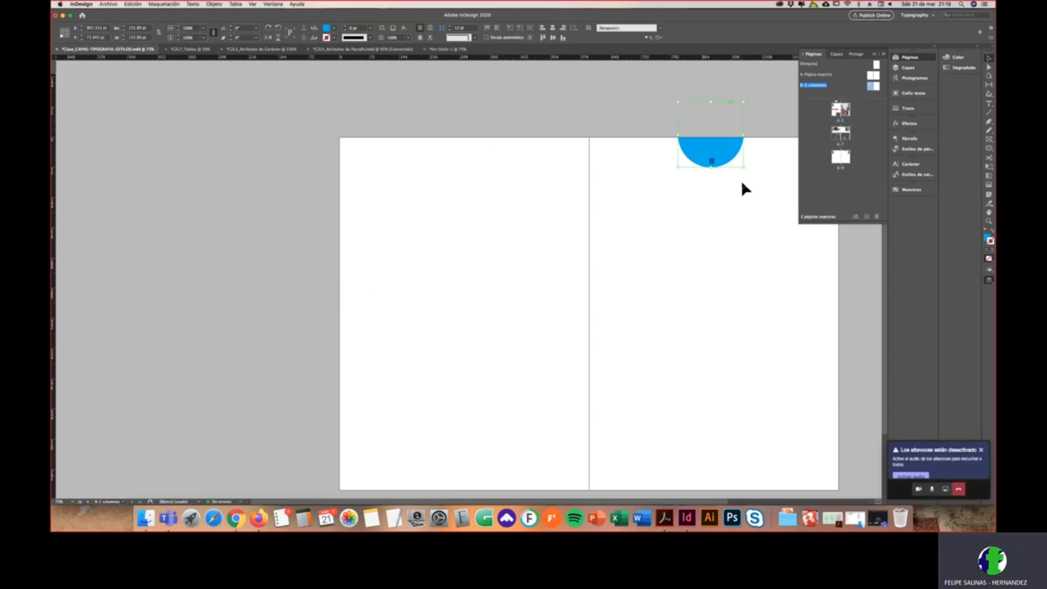
click(837, 54)
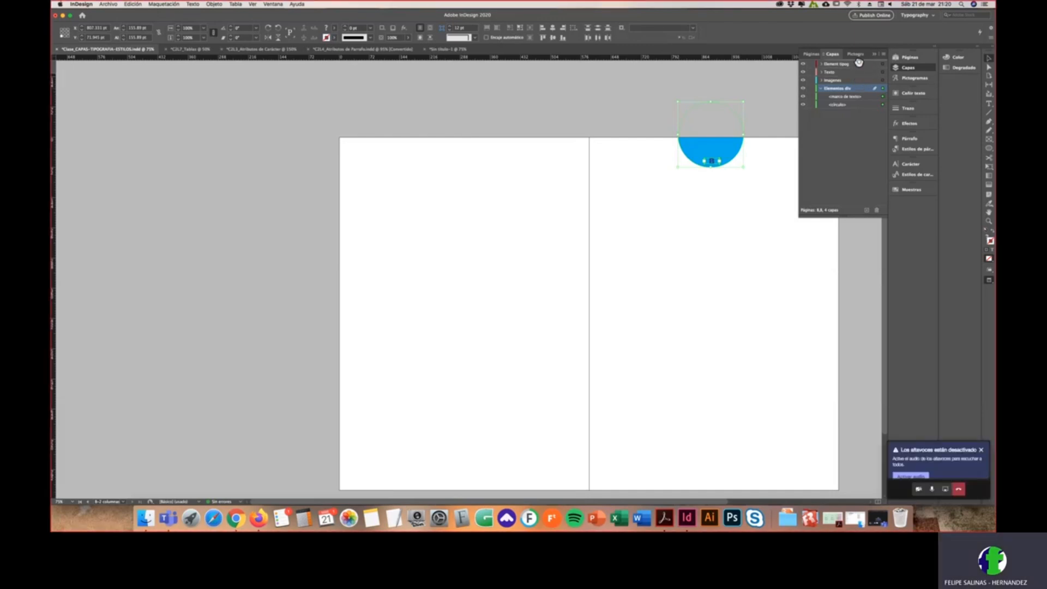
drag(860, 62, 858, 61)
click(822, 64)
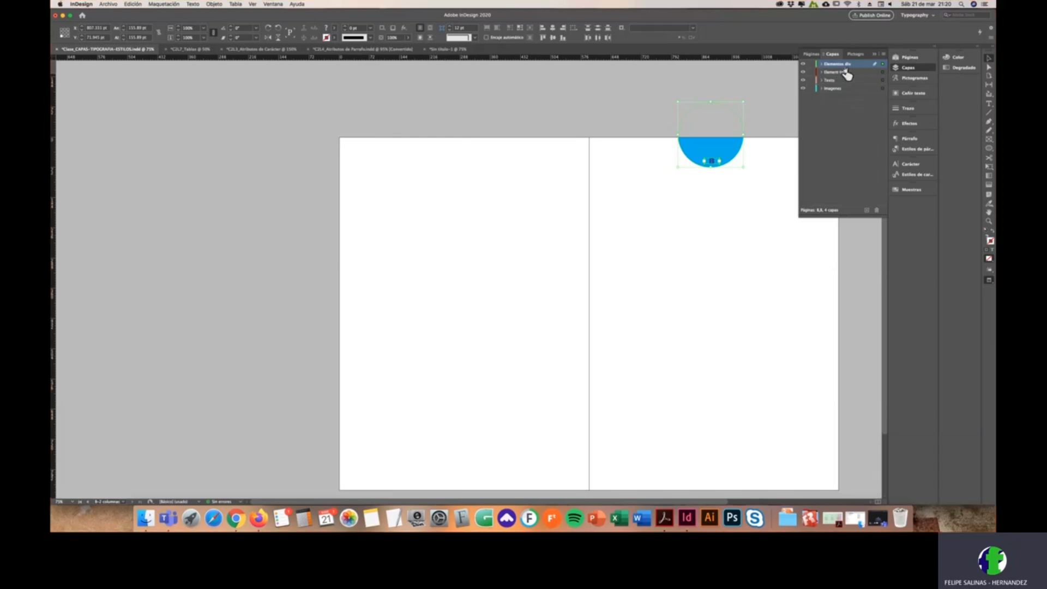
Step: Go back to page 5 and delete the dark red rectangle from the photo's upper outer corner
click(812, 54)
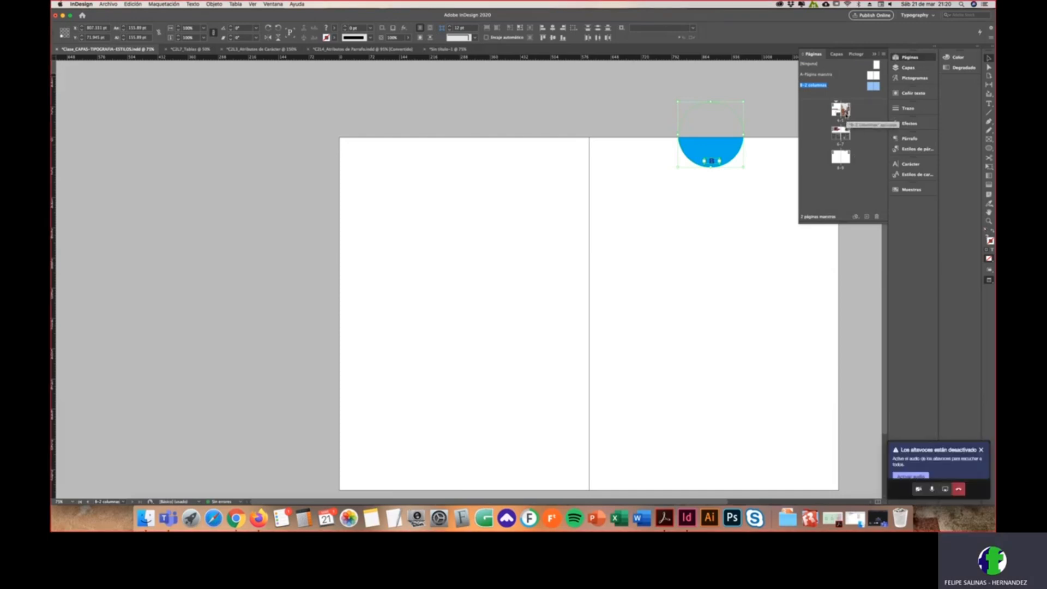
click(846, 113)
double_click(846, 114)
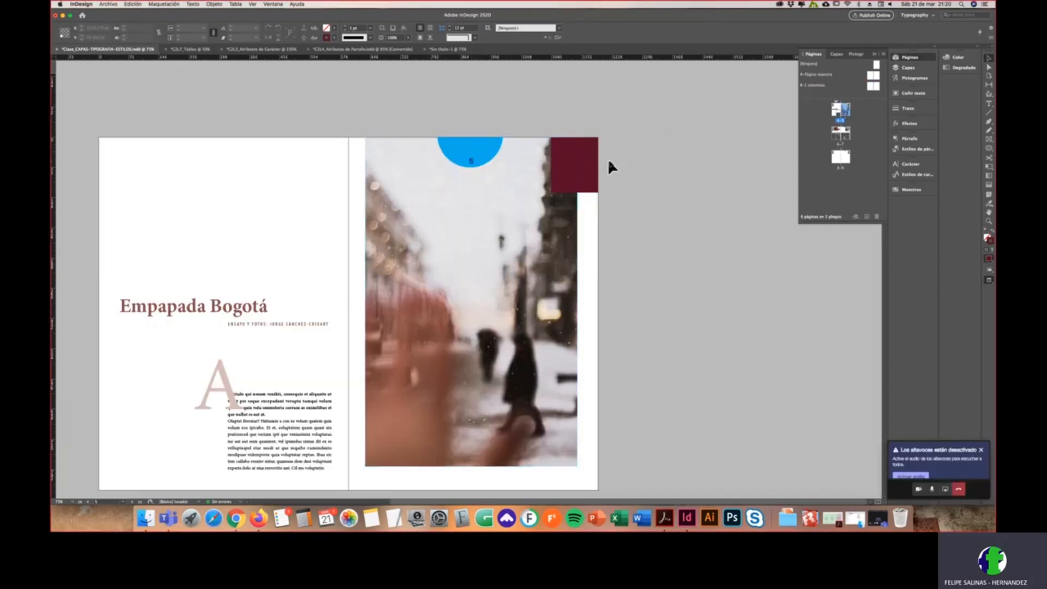
click(581, 170)
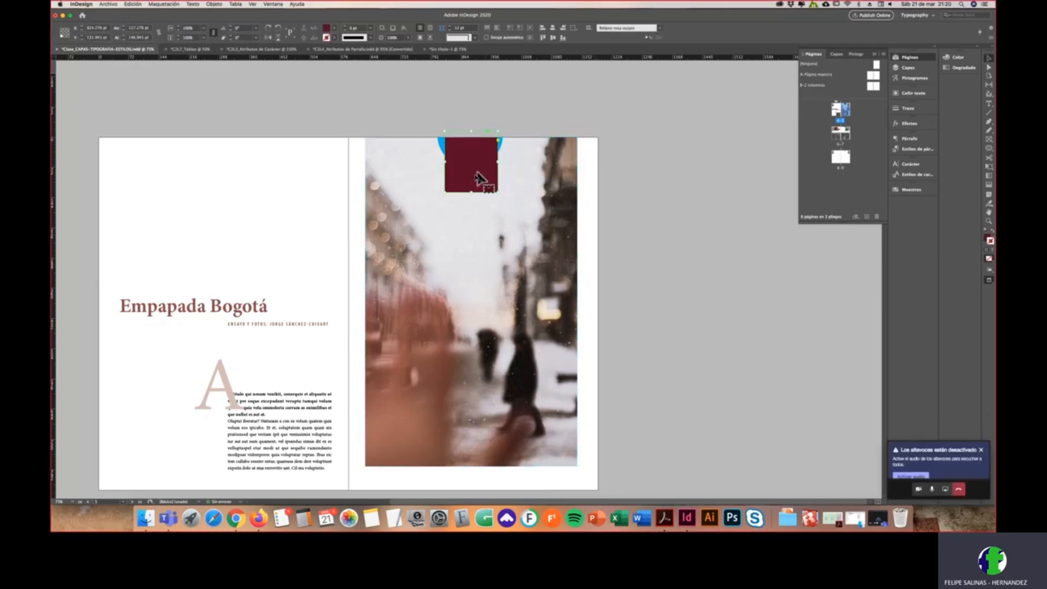
drag(479, 176, 422, 182)
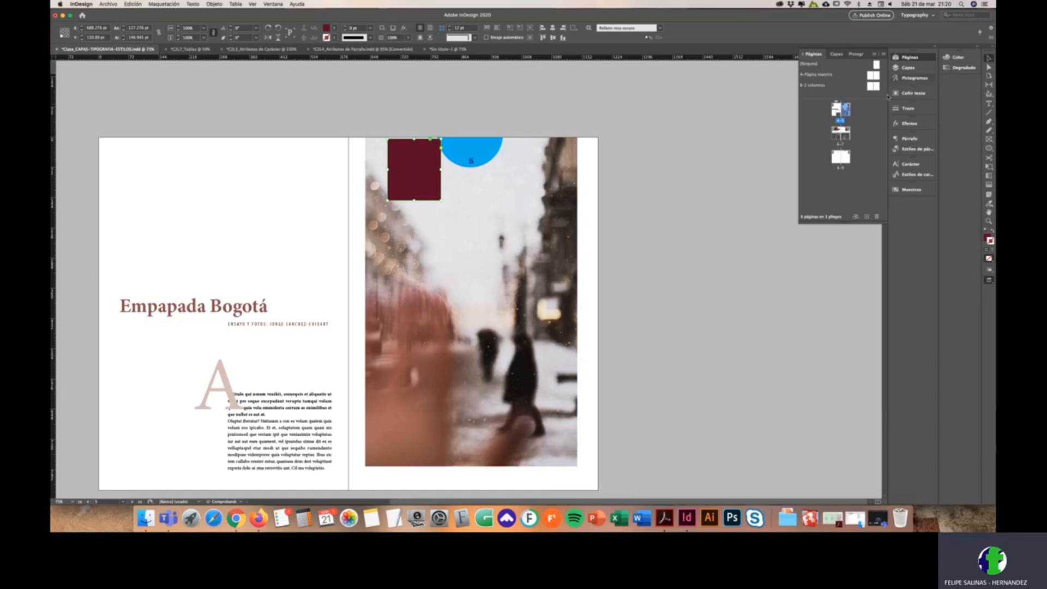
click(836, 54)
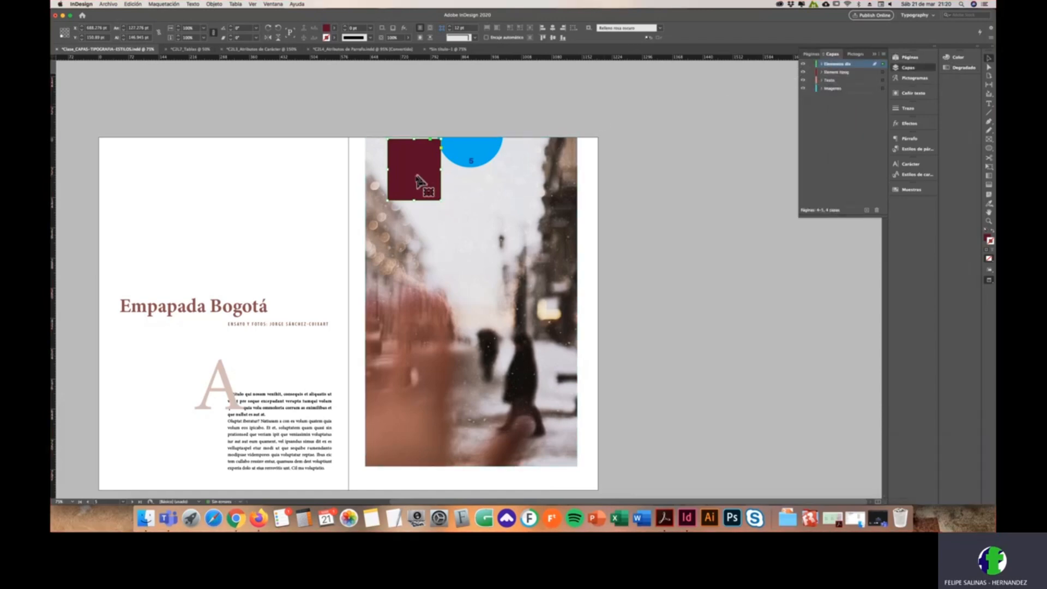
key(Delete)
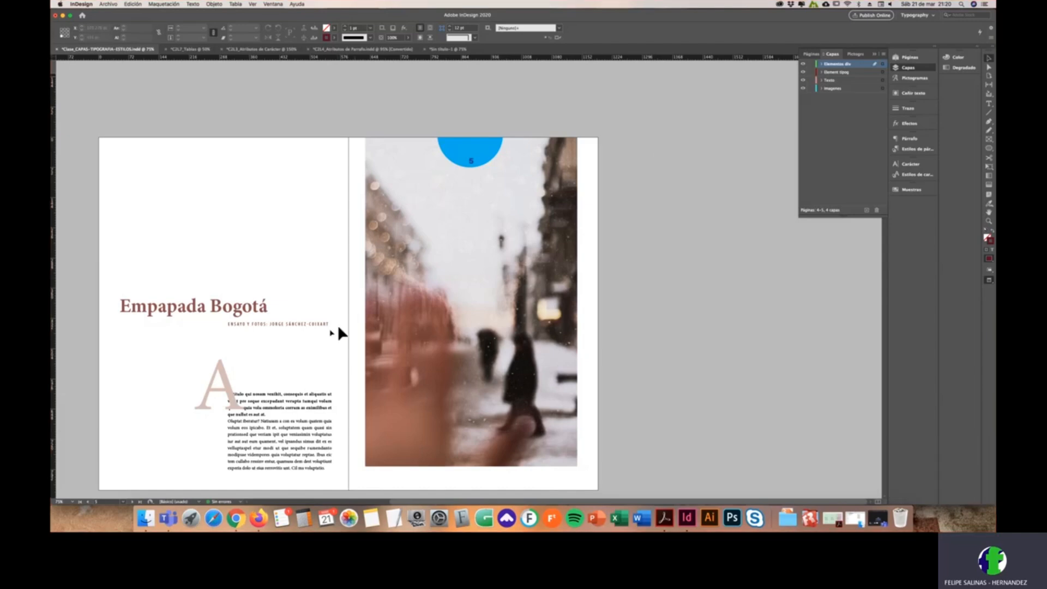
Step: Move the body text frames and the credit line on pages 6-7 from the Imagenes layer to the Texto layer
scroll(308, 304, down, 10)
scroll(377, 207, down, 5)
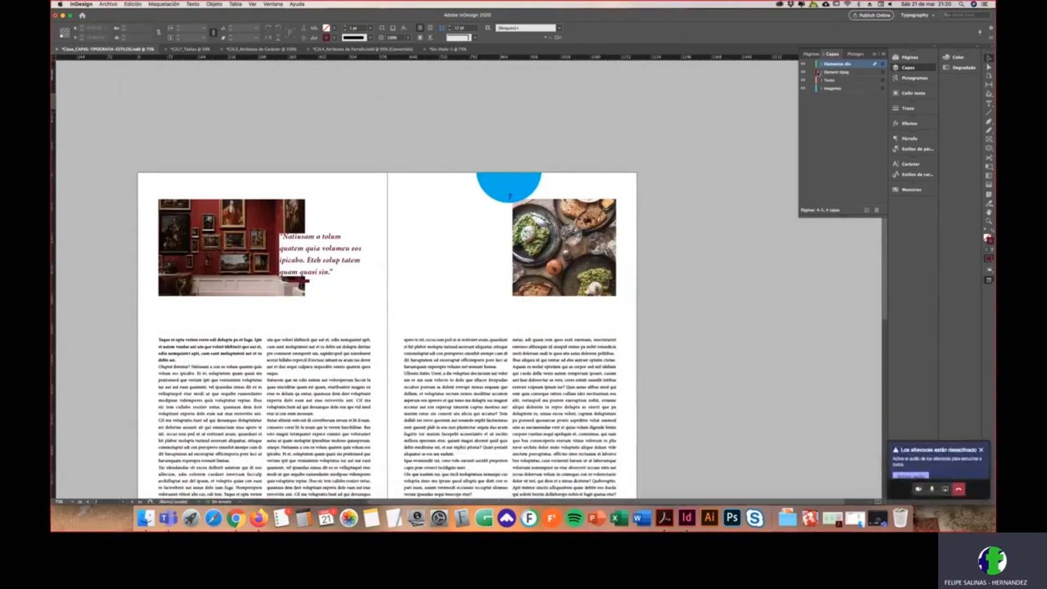
scroll(372, 260, down, 5)
scroll(371, 260, down, 20)
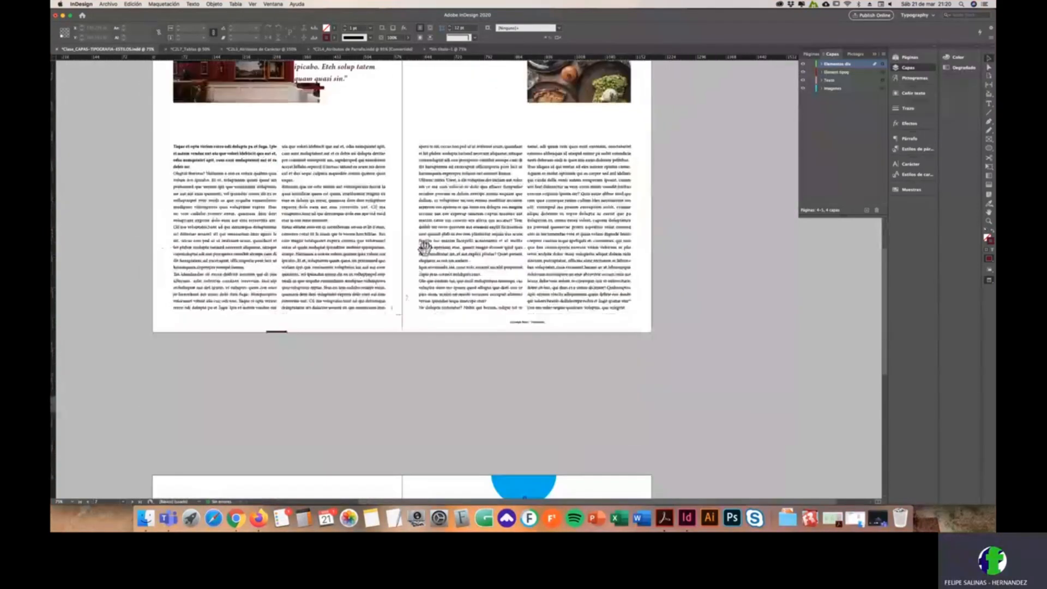
scroll(425, 283, up, 5)
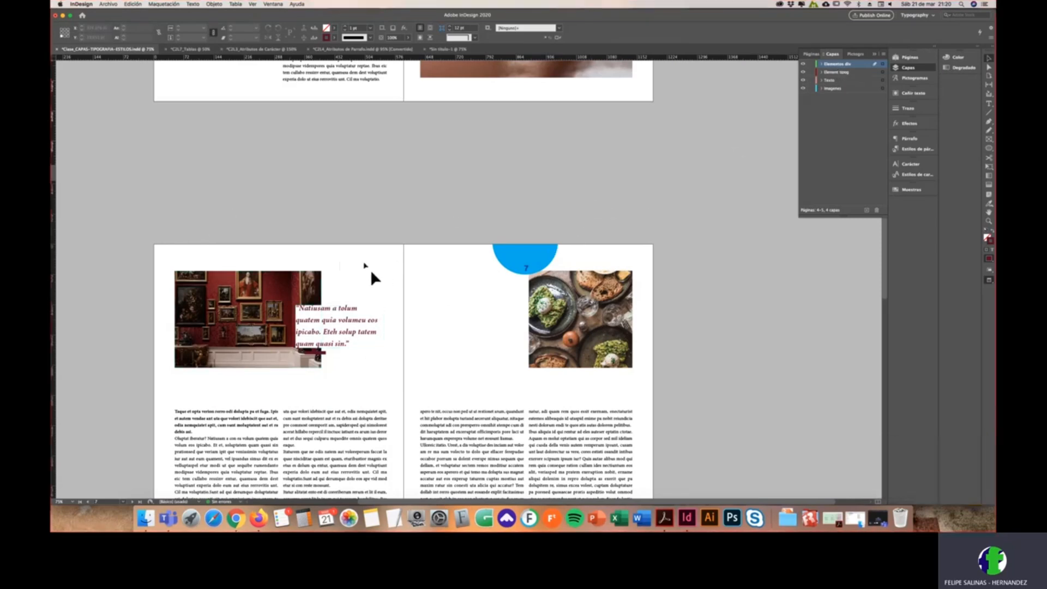
scroll(338, 240, down, 5)
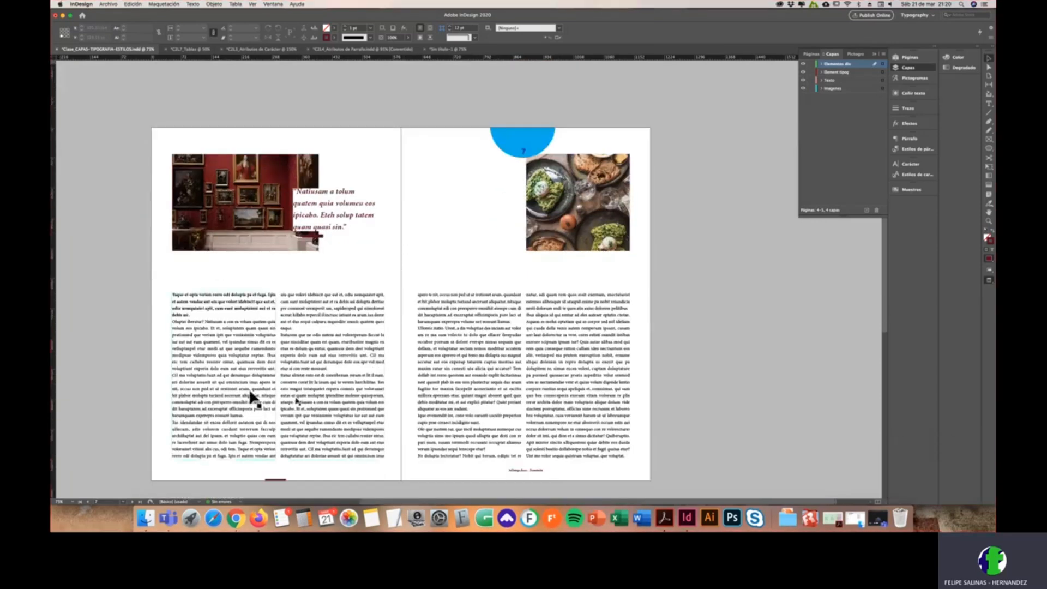
click(424, 366)
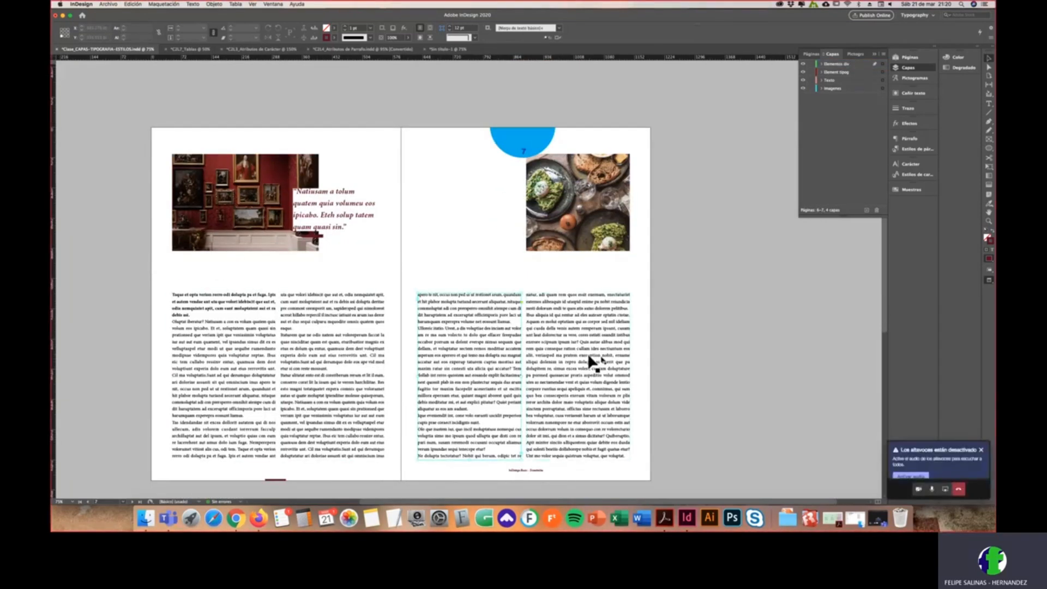
drag(132, 284, 648, 467)
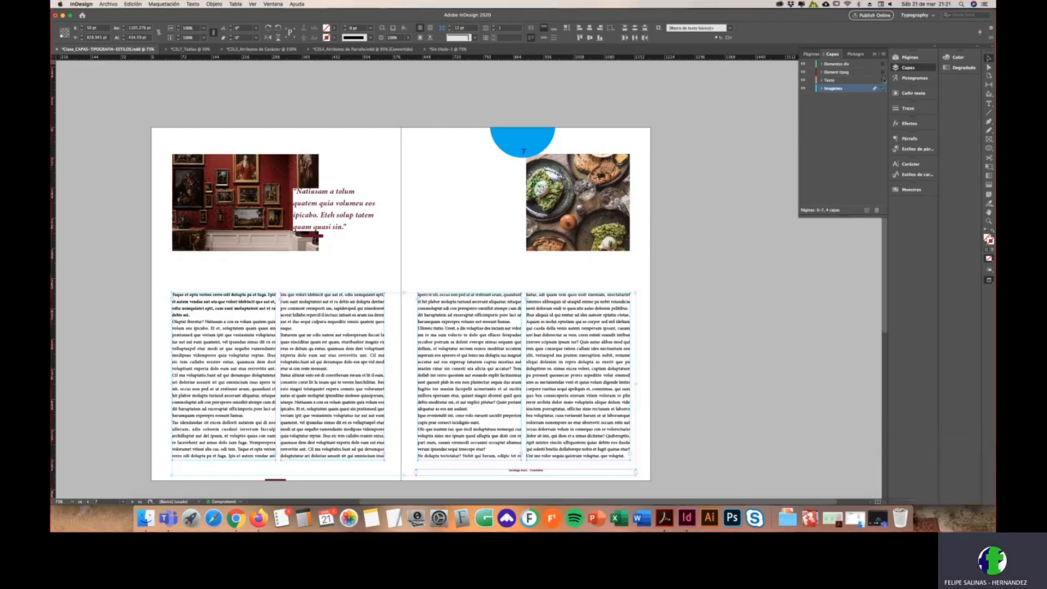
drag(883, 89, 883, 80)
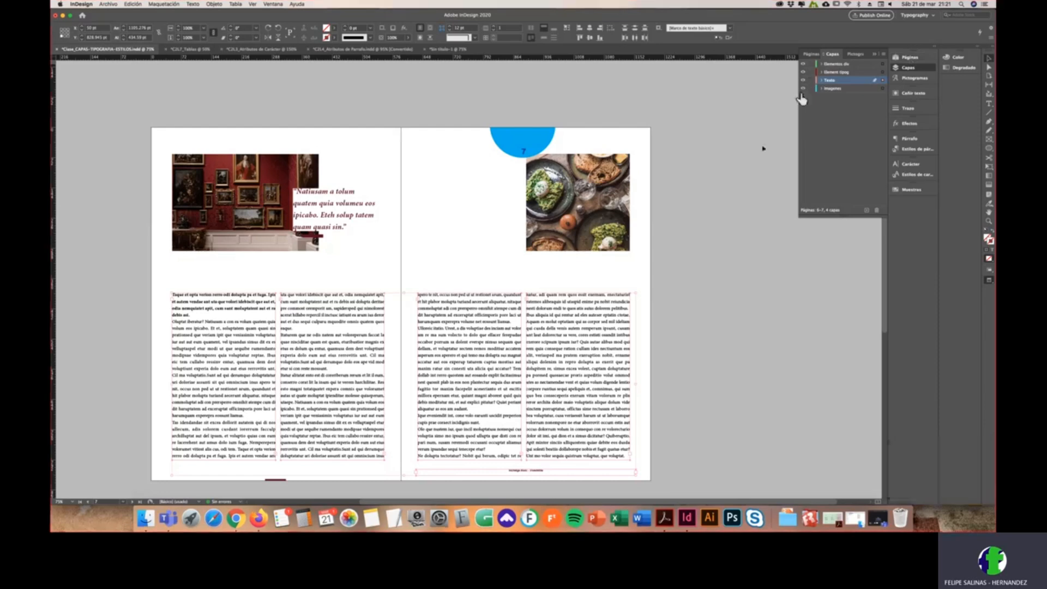
Step: Move the pull quote on page 6 to the Element tipog layer and check which layer holds the photos
click(329, 202)
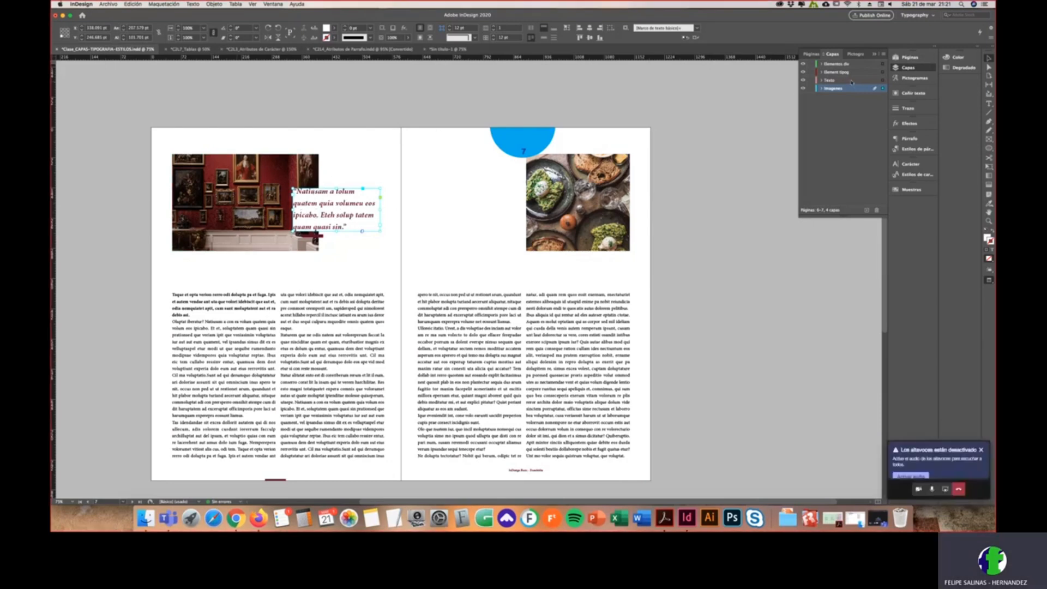
drag(883, 88, 883, 72)
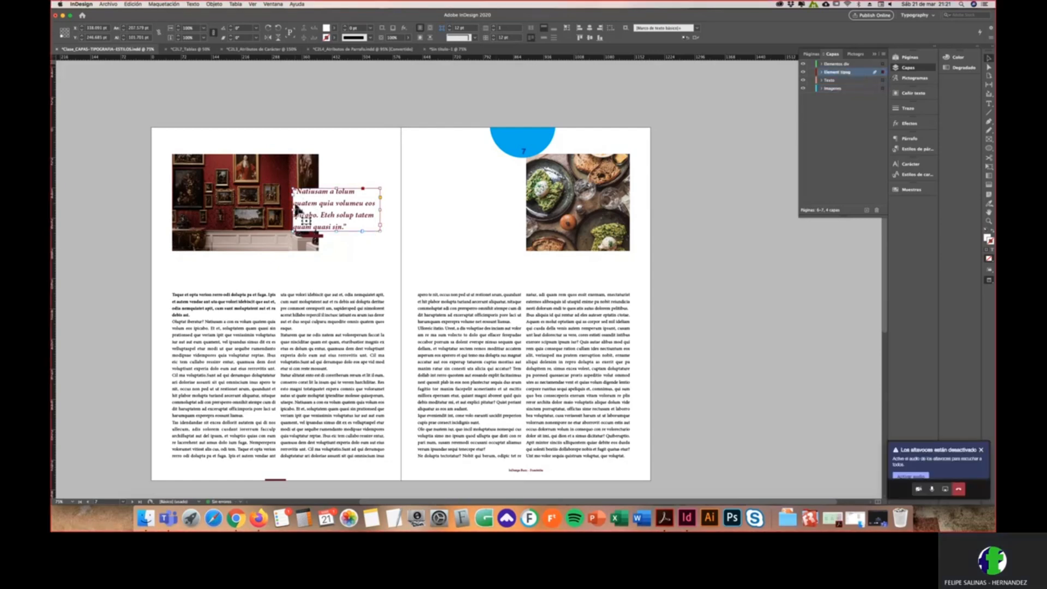
click(280, 210)
click(597, 207)
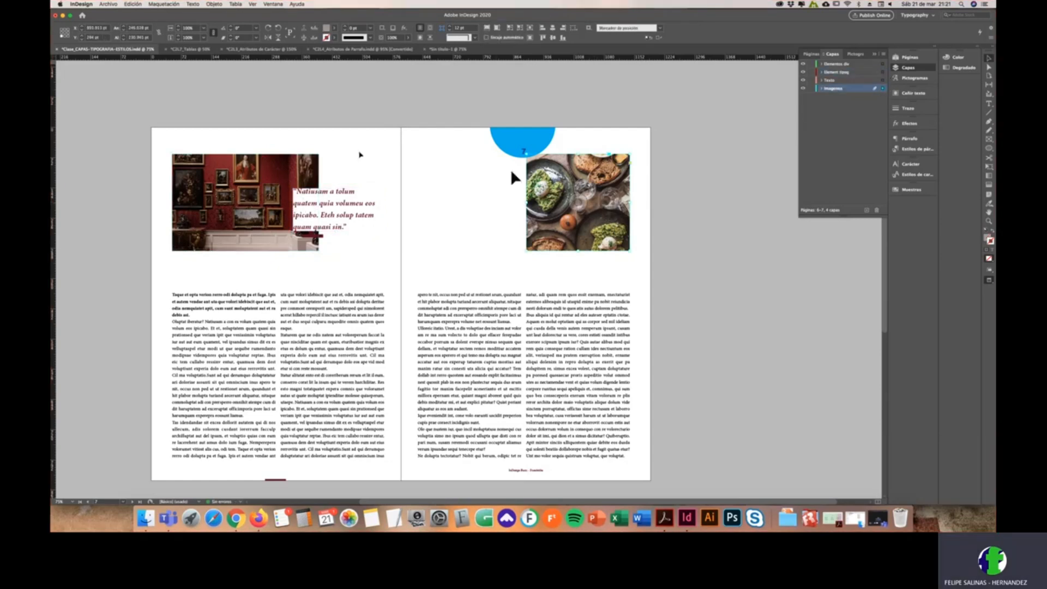
Step: Nudge the dark red rectangle at the foot of page 6 upward, cut it and paste it in place on the Elementos div layer
scroll(421, 236, down, 10)
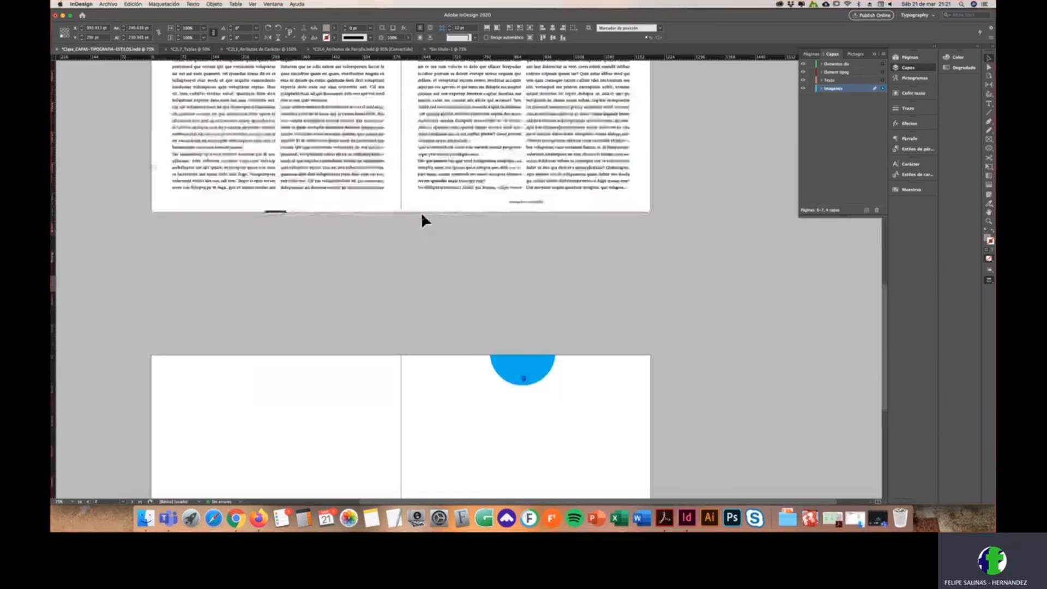
scroll(423, 218, up, 5)
click(276, 343)
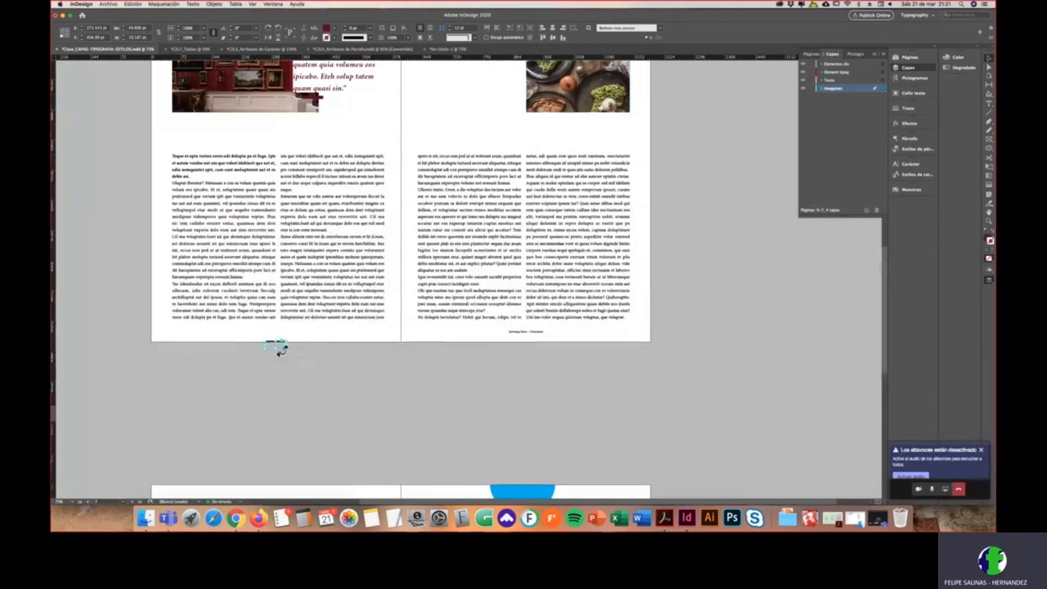
key(shift+Up)
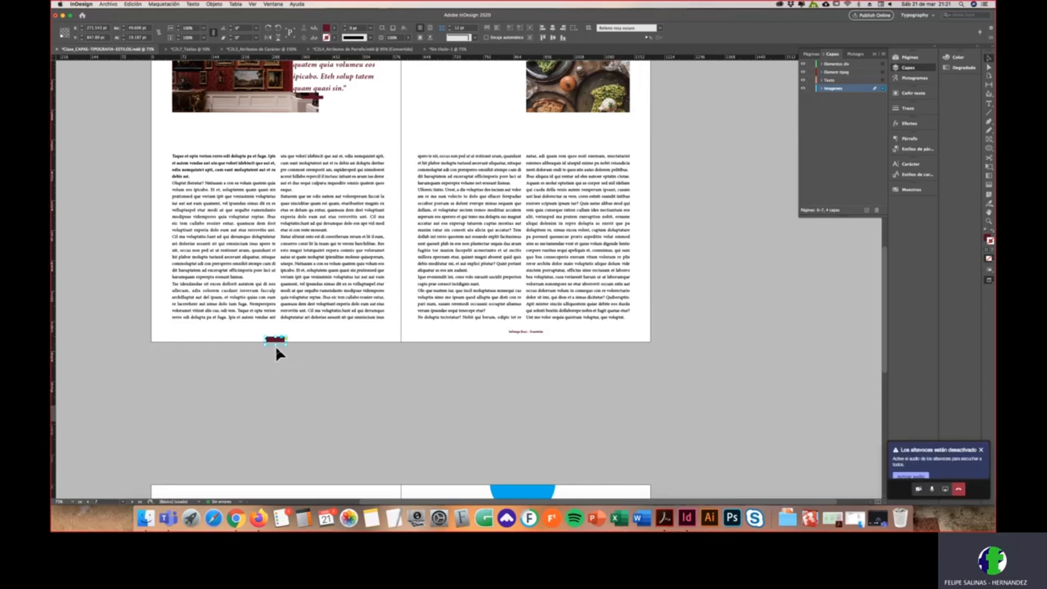
right_click(275, 344)
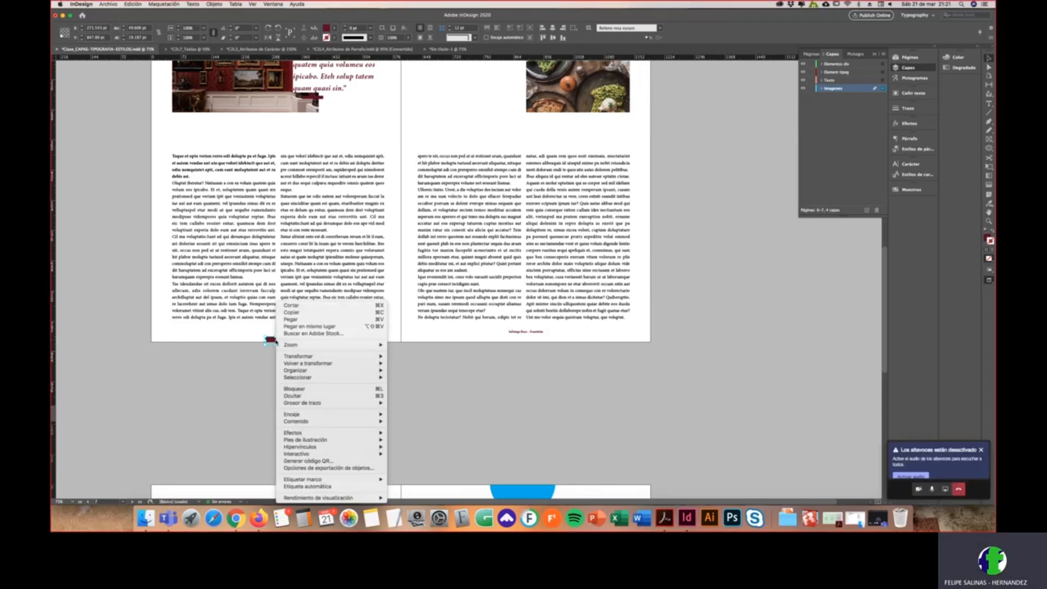
click(296, 307)
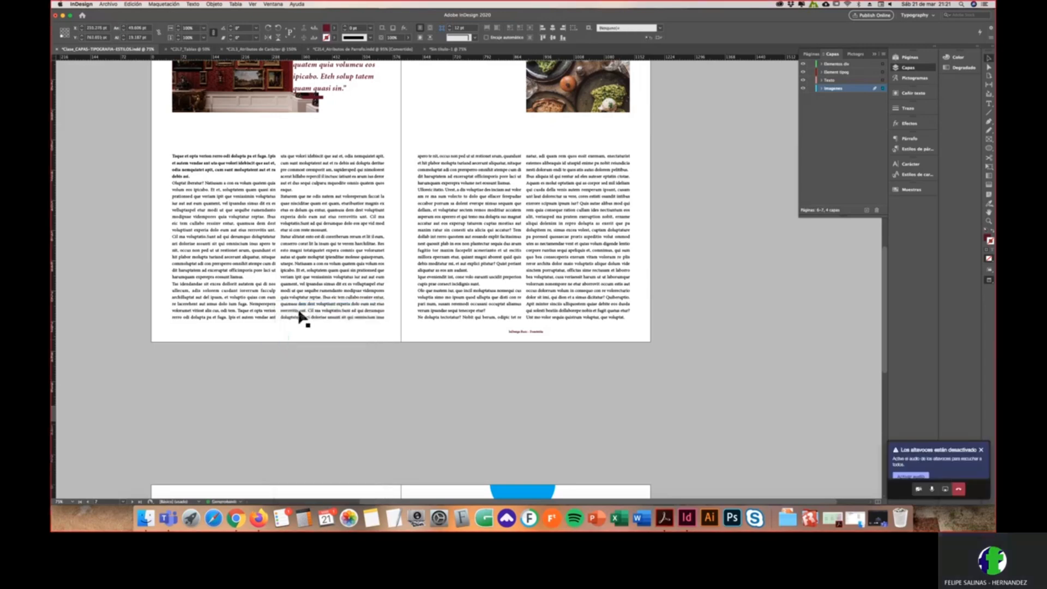
click(852, 64)
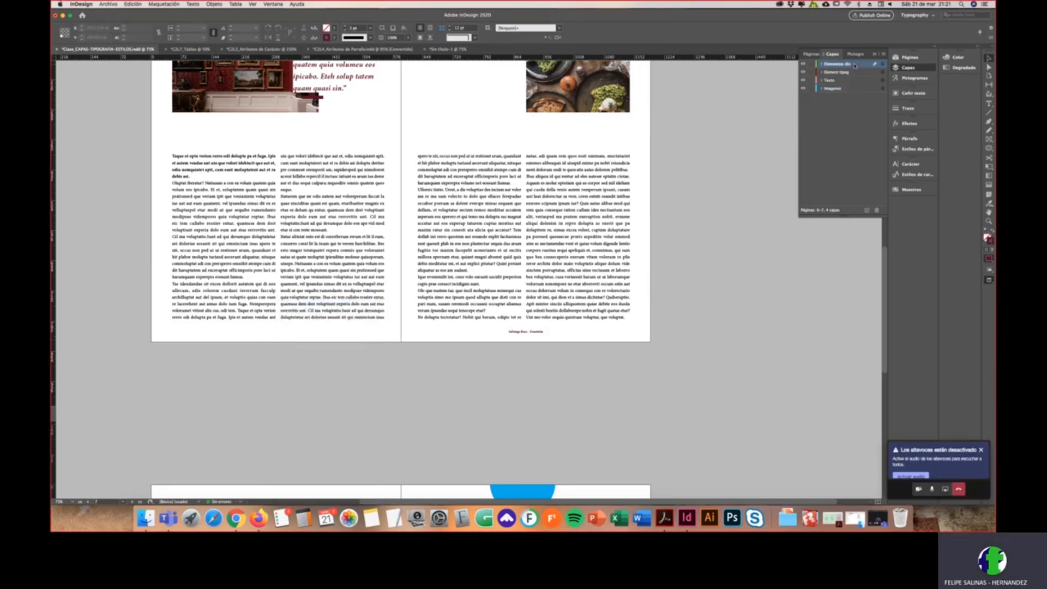
right_click(280, 336)
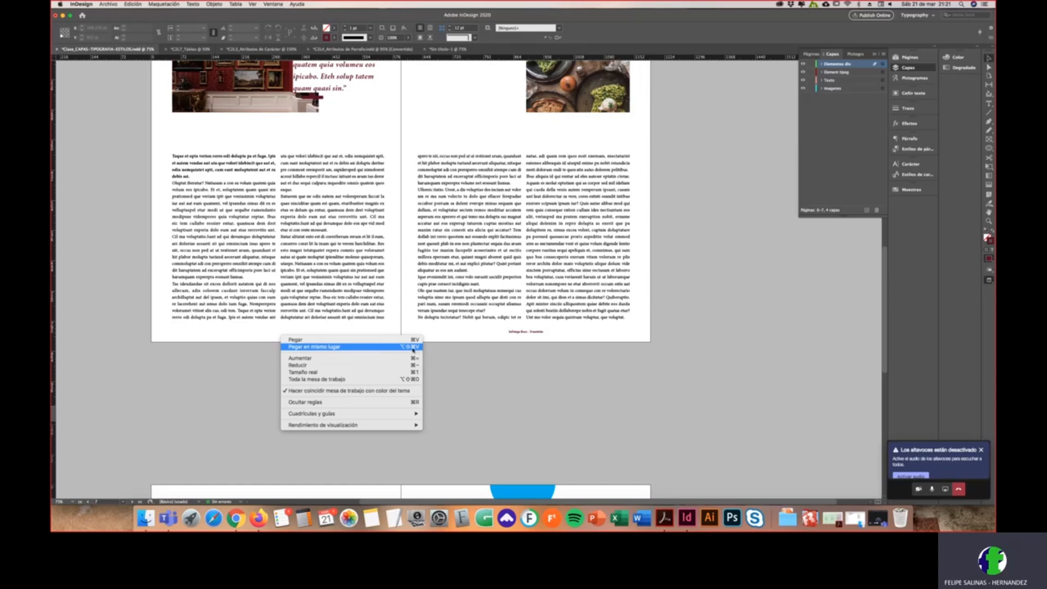
click(412, 348)
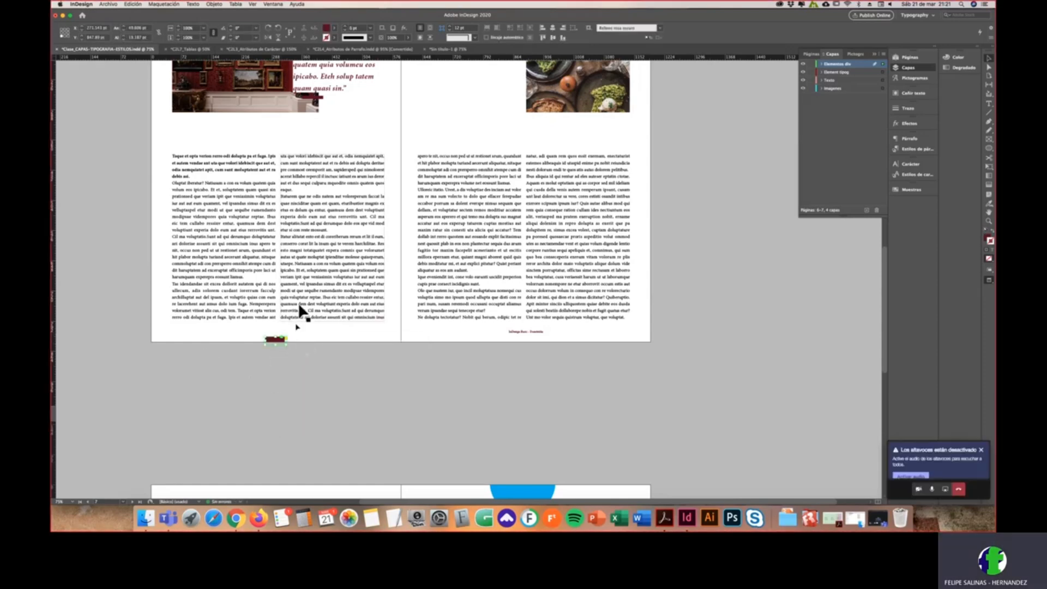
click(255, 372)
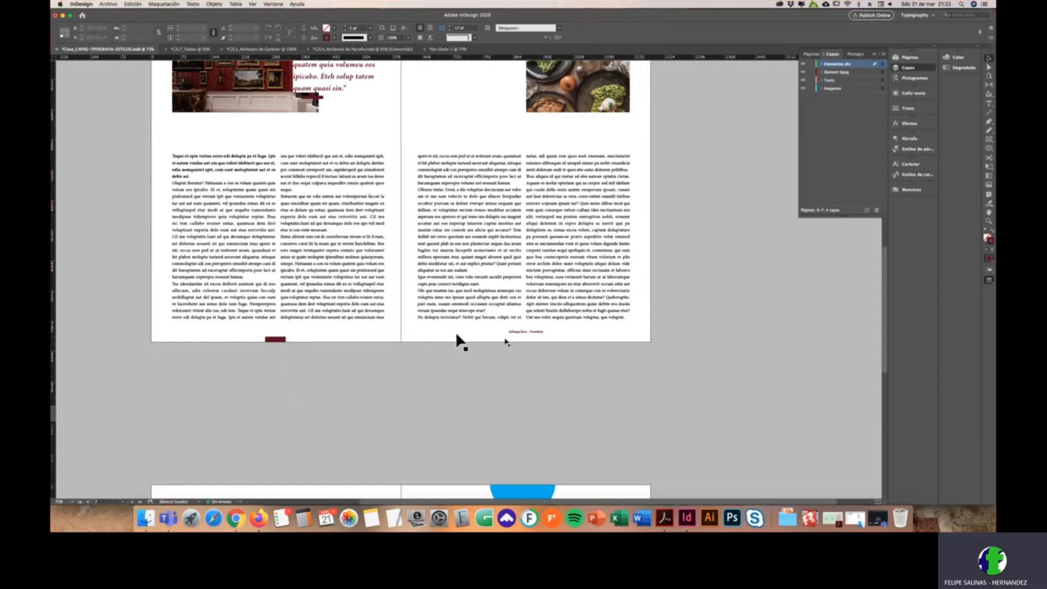
Step: Hide the Element tipog and Texto layers on pages 6-7 and leave the preview to show the guides and frame edges
scroll(530, 332, down, 5)
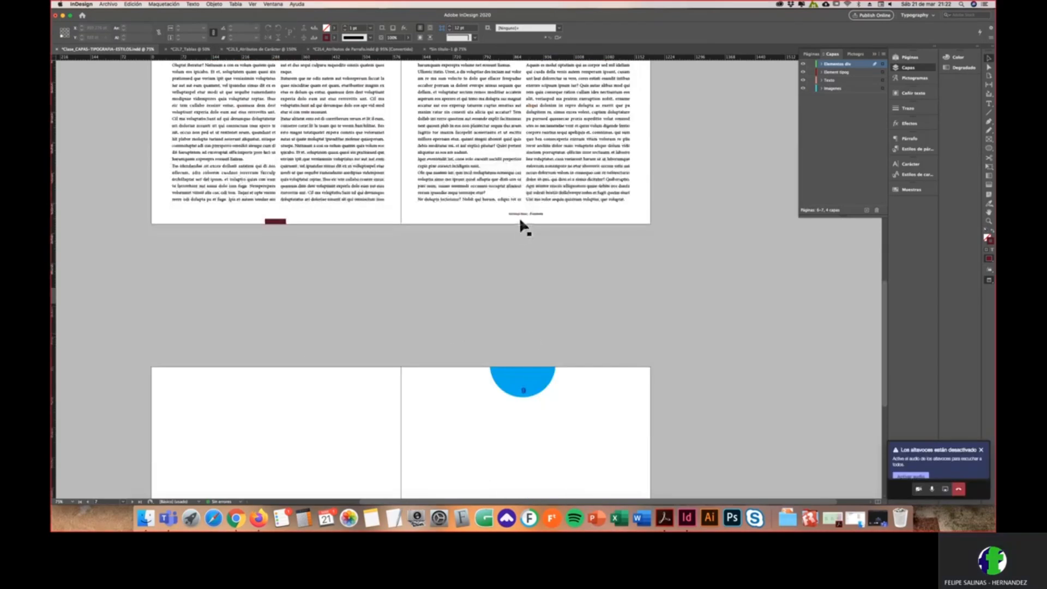
scroll(436, 344, up, 2)
scroll(433, 343, down, 7)
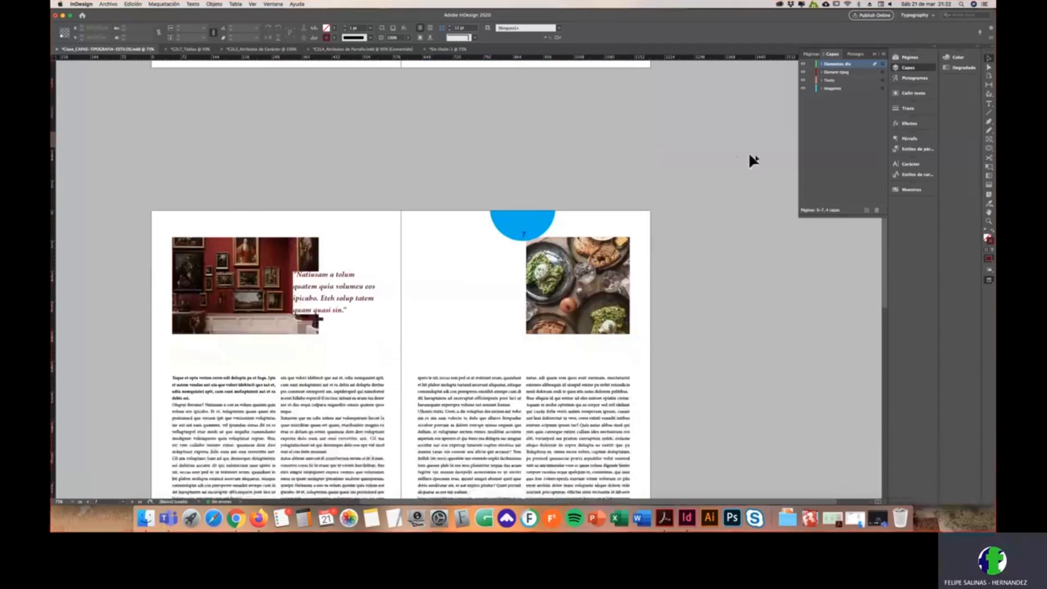
scroll(381, 377, down, 7)
scroll(388, 366, up, 6)
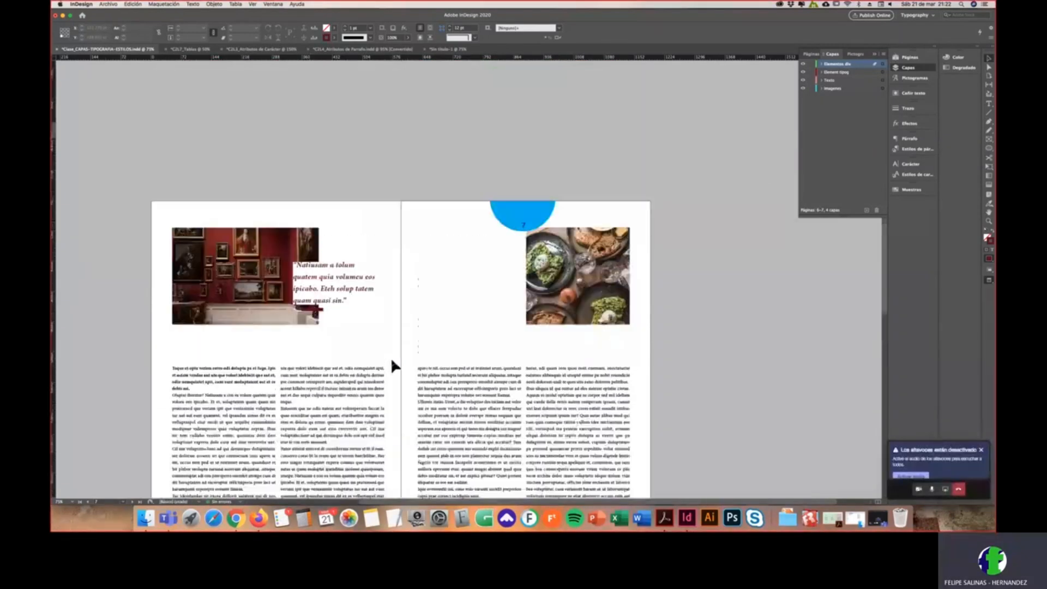
click(803, 72)
click(803, 80)
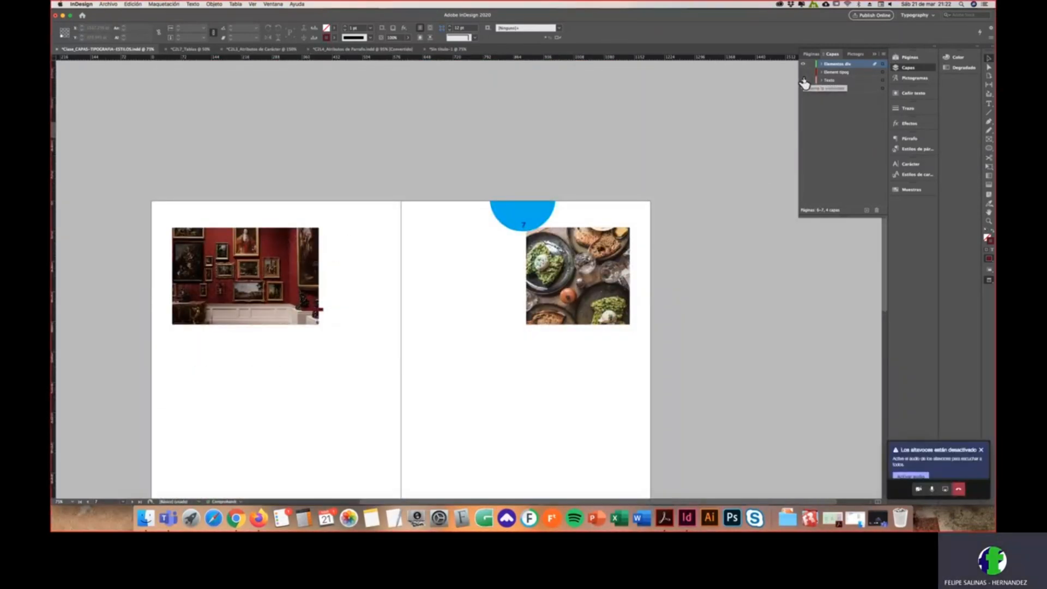
key(w)
scroll(579, 267, down, 1)
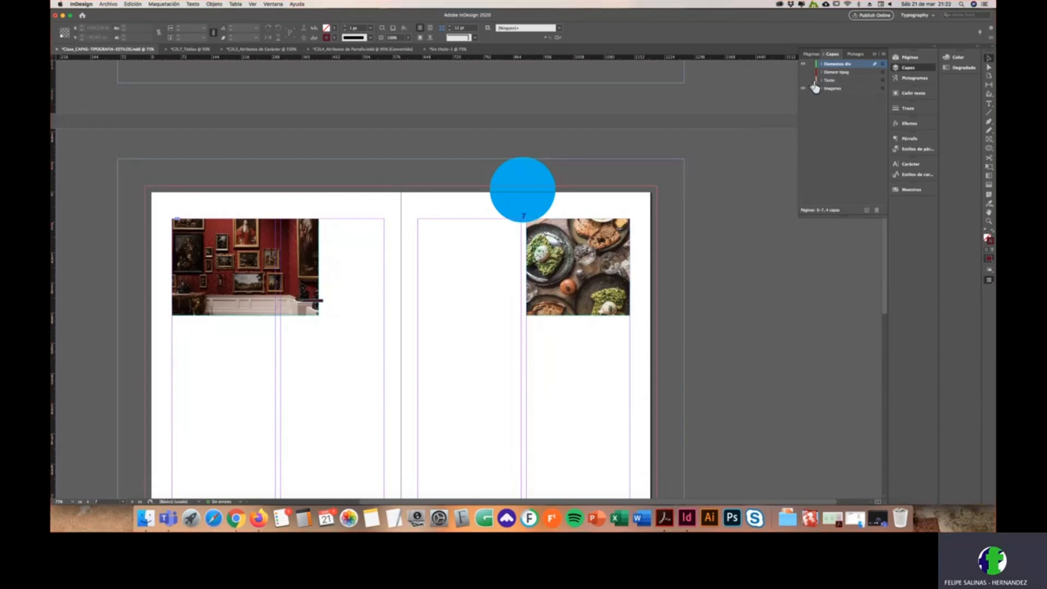
Step: Show the Texto layer again and hide Elementos div and Element tipog, leaving only the body text and images visible
click(811, 81)
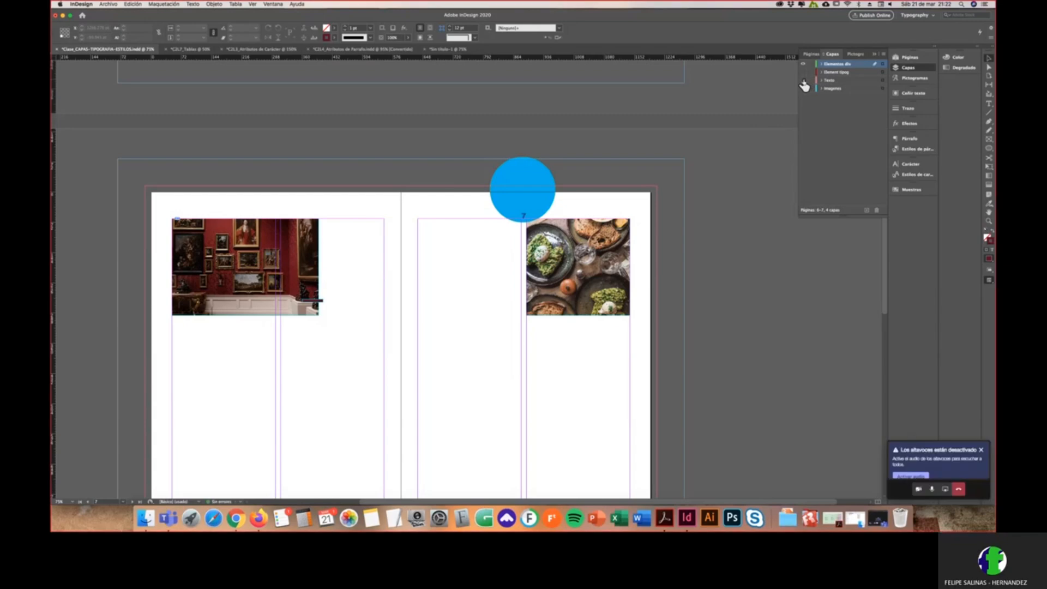
click(803, 80)
click(803, 72)
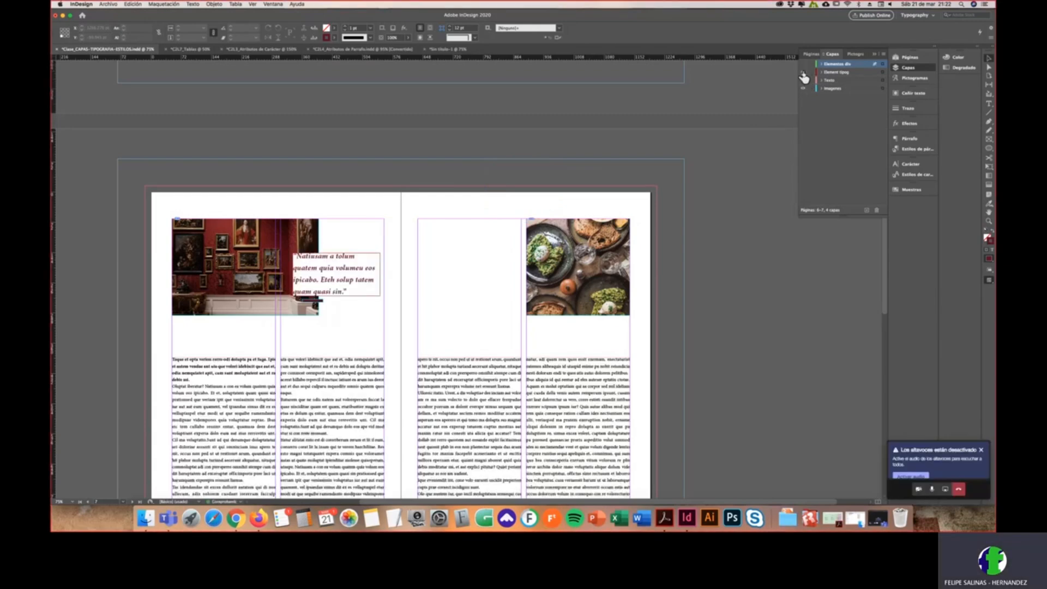
click(804, 73)
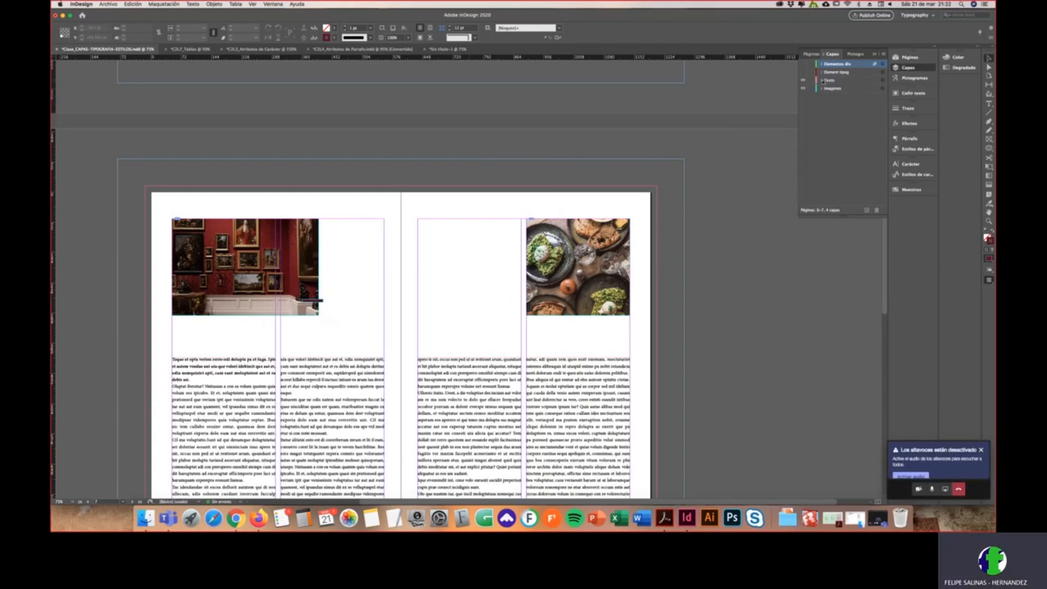
Step: With the Texto layer active, place horizontal page guides at the upper and lower edges of the body text on pages 6 and 7
click(827, 81)
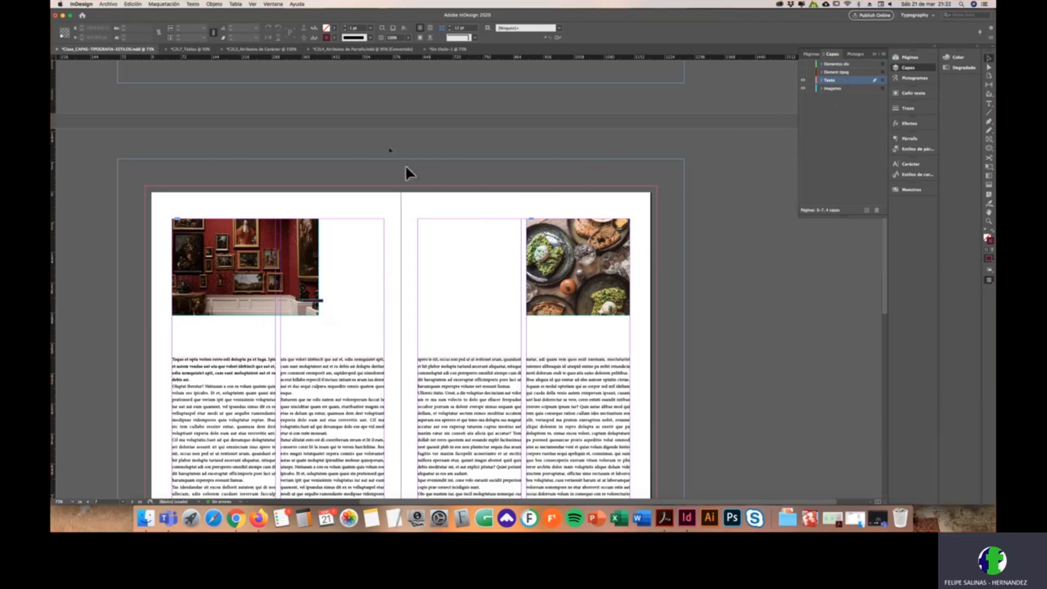
drag(401, 57, 387, 356)
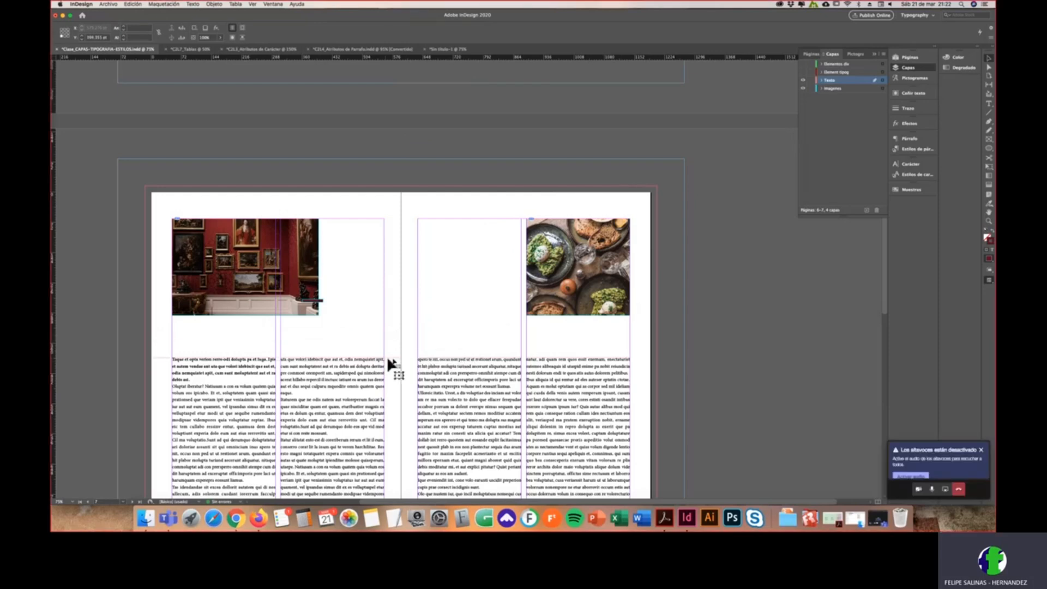
scroll(431, 339, down, 5)
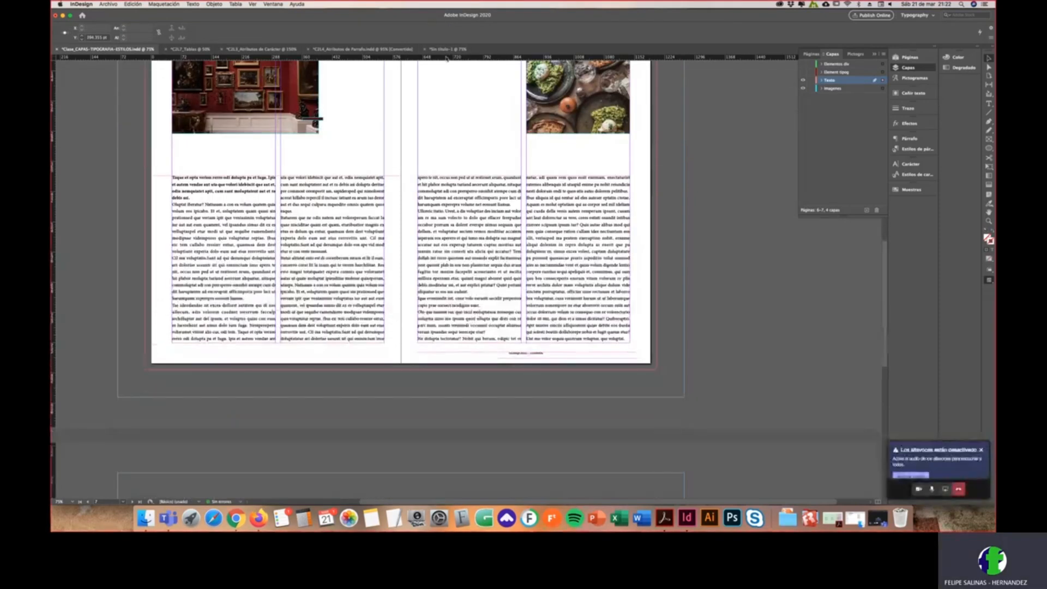
drag(448, 59, 392, 343)
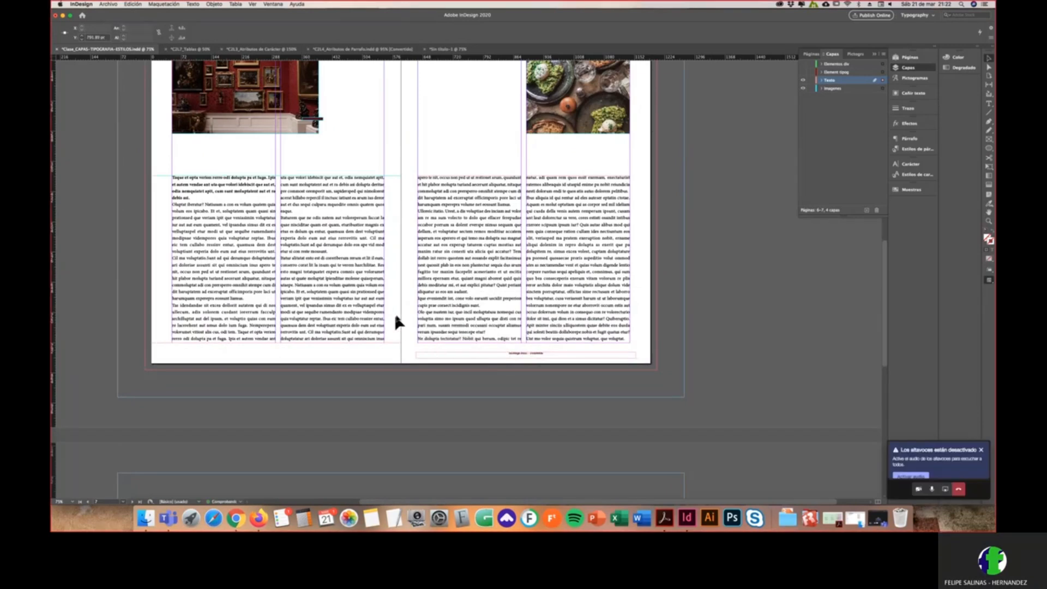
click(410, 202)
drag(496, 58, 465, 175)
click(420, 155)
drag(458, 59, 440, 342)
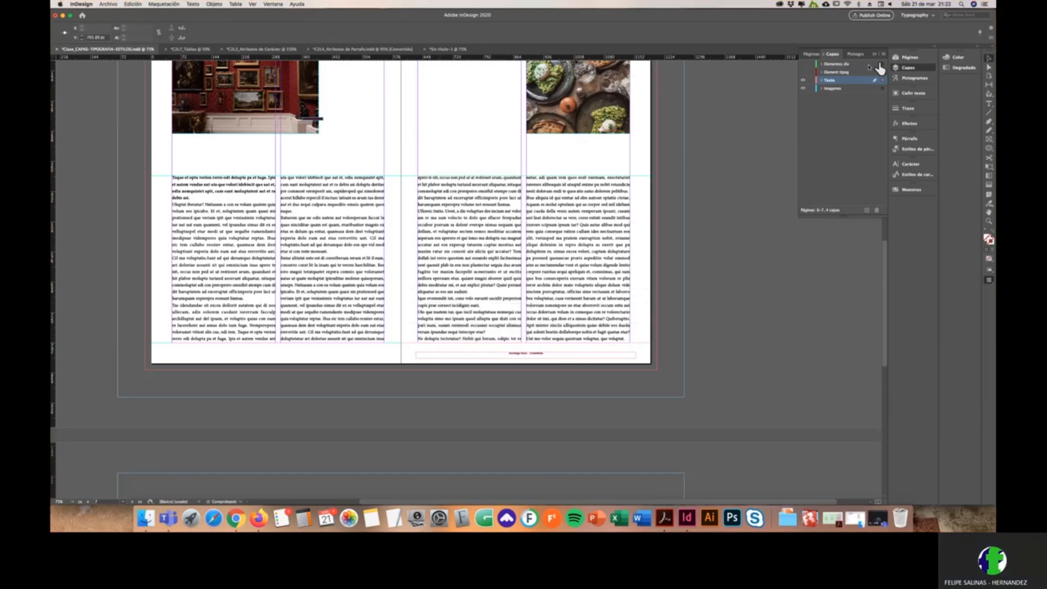
Step: Hide the Texto layer to check its guides, and make the Texto, Element tipog and Elementos div layers visible again
click(803, 80)
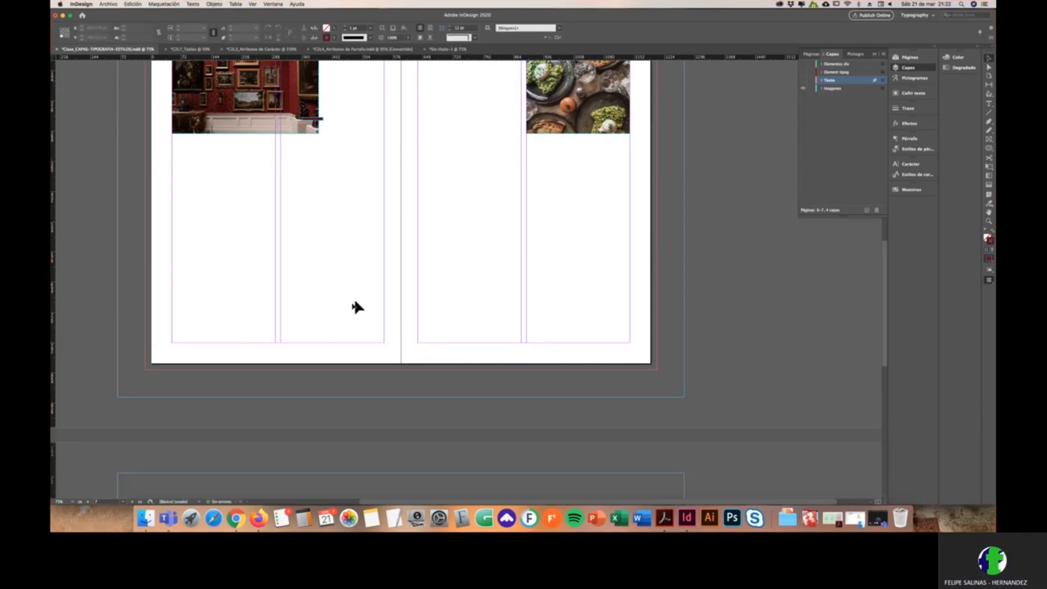
scroll(353, 302, up, 1)
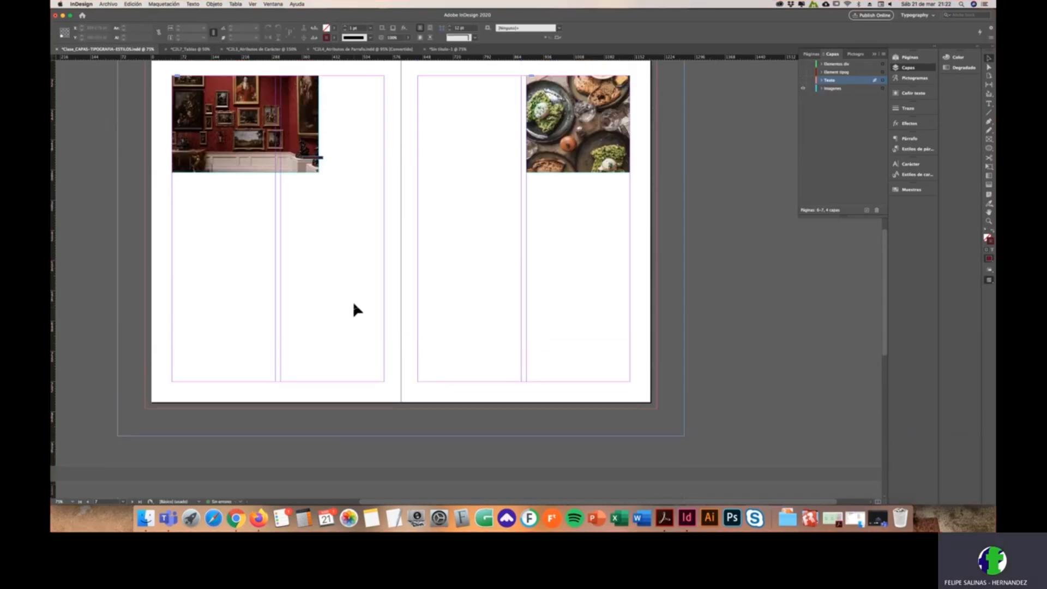
click(803, 80)
click(803, 72)
click(803, 64)
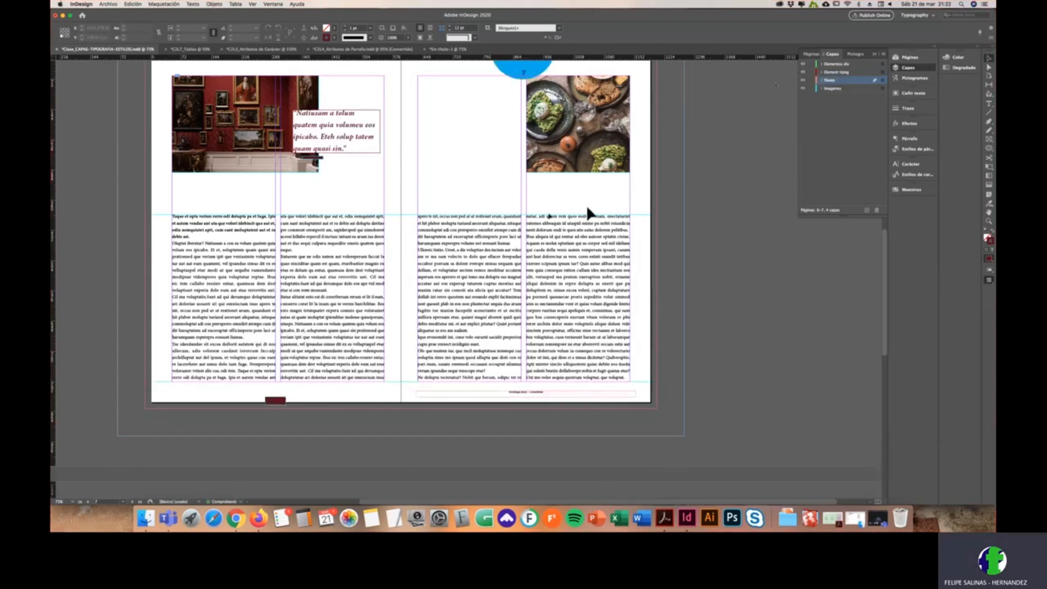
scroll(406, 223, down, 1)
scroll(407, 228, down, 5)
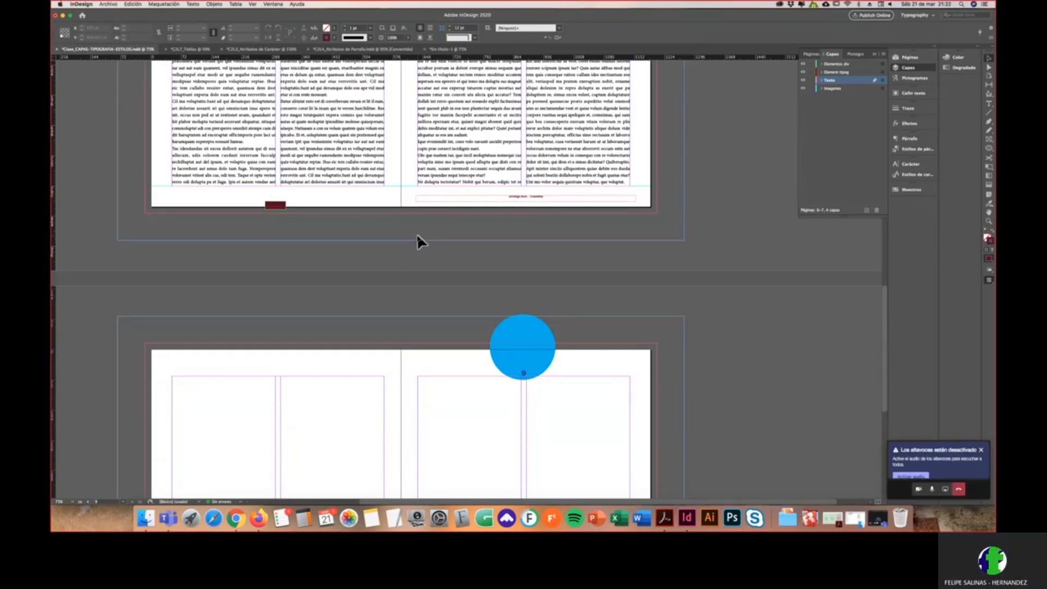
scroll(460, 219, up, 5)
scroll(459, 218, up, 5)
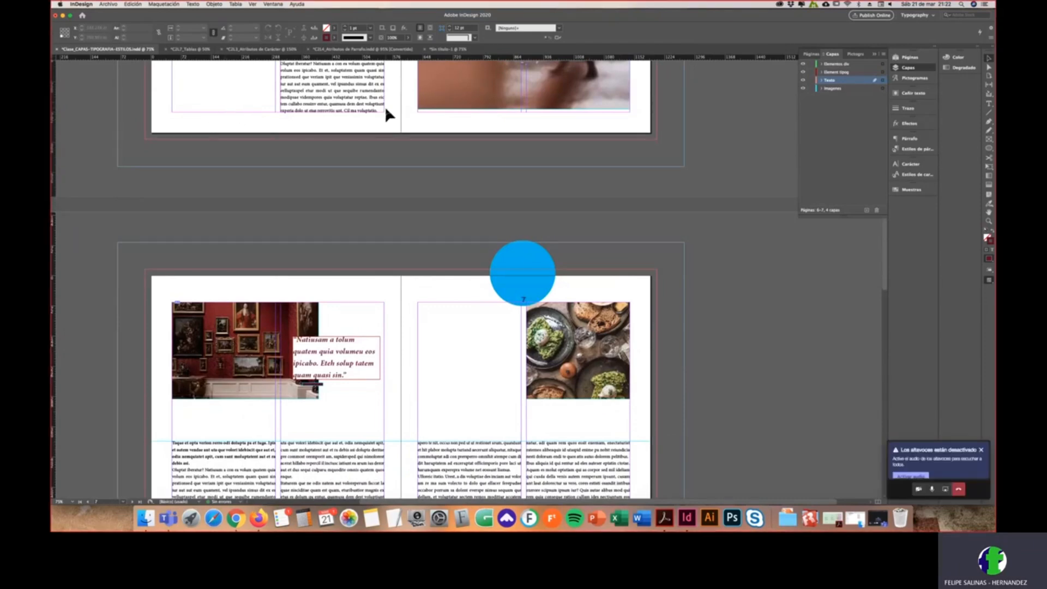
Step: Switch to the C2L7_Tablas document at 100% view and select the whole country table with the Type tool, then deselect it
click(187, 49)
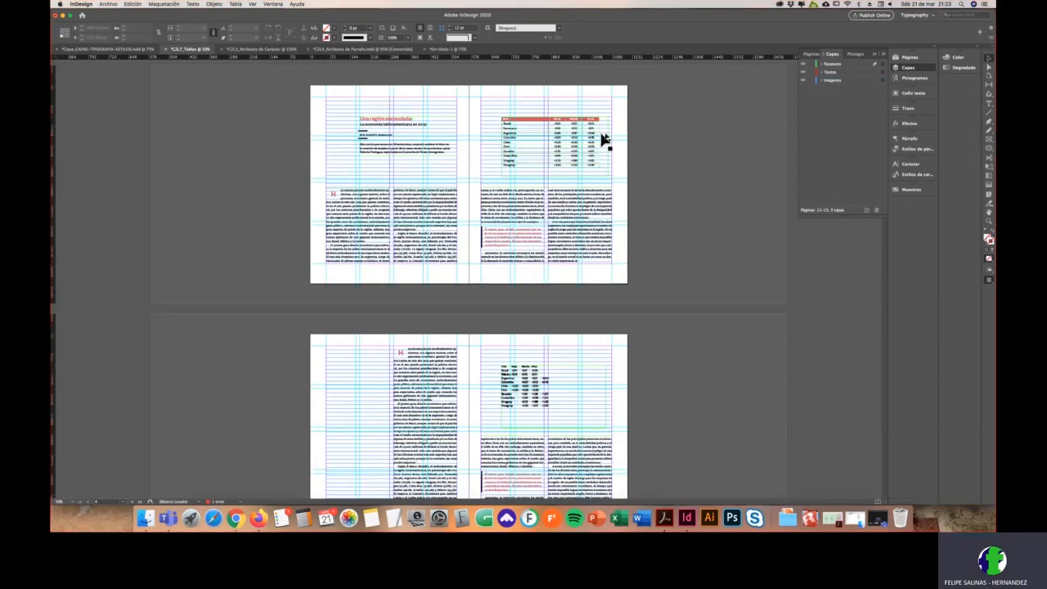
key(super+1)
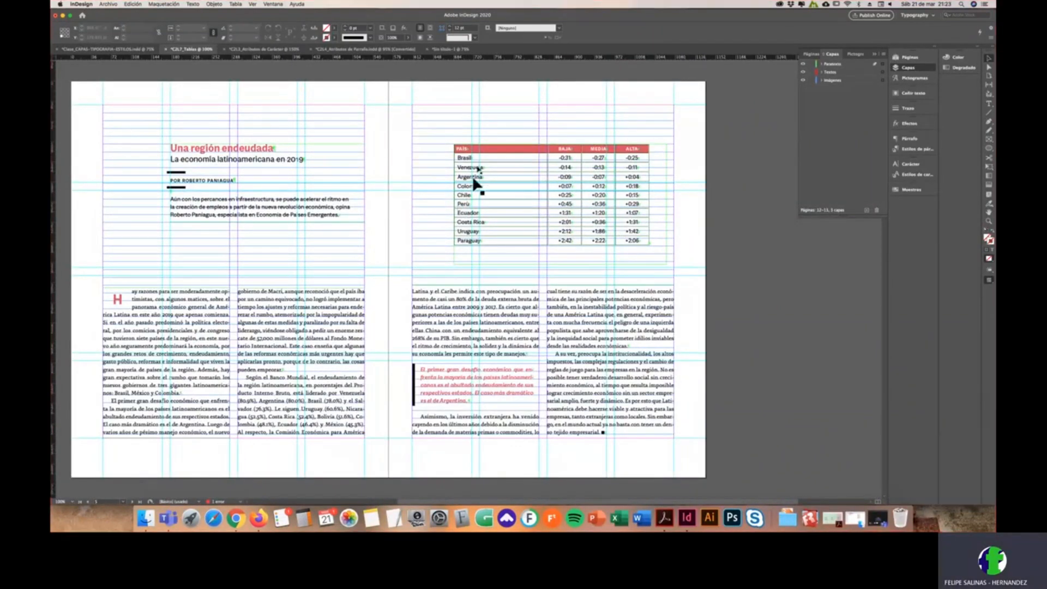
click(527, 161)
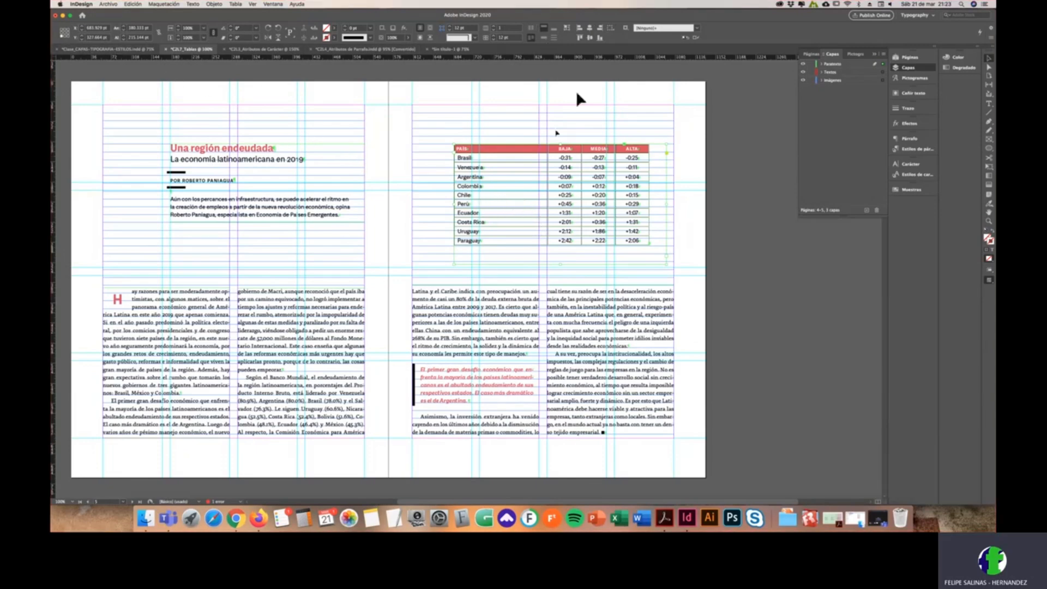
key(t)
click(448, 141)
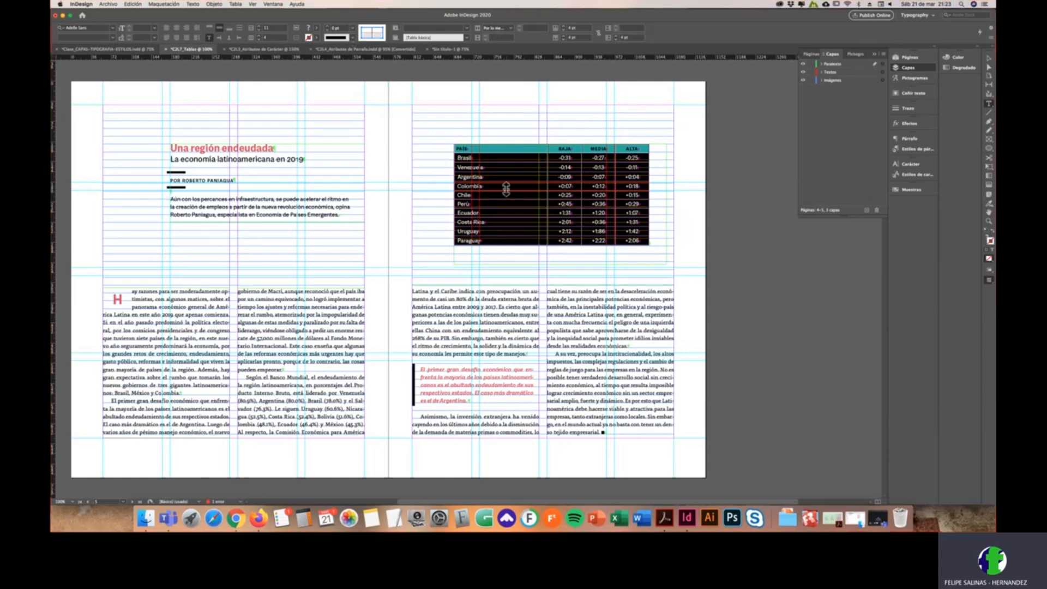
click(461, 328)
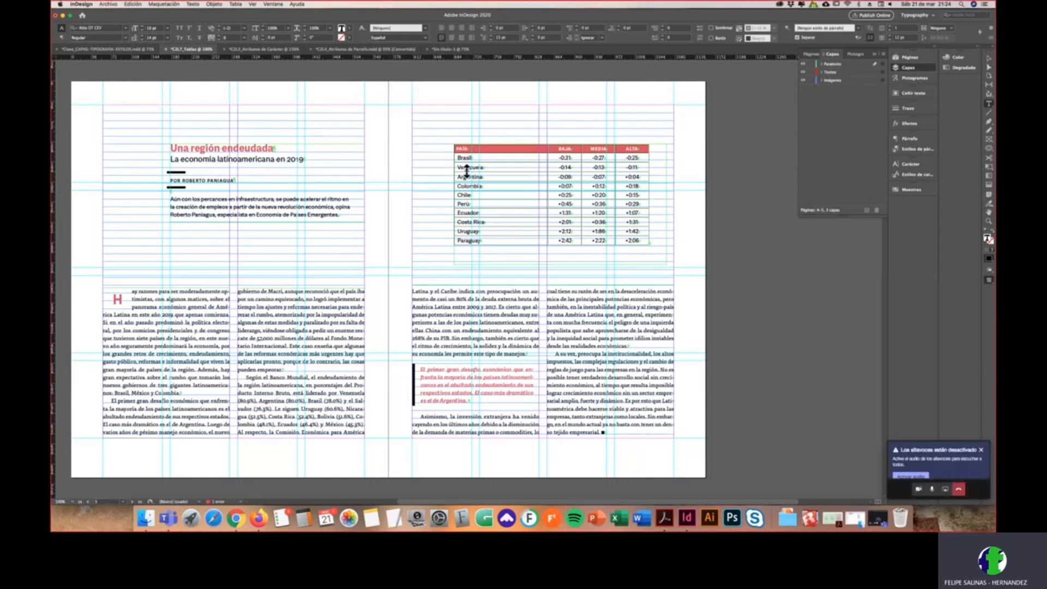
Step: Select the whole country table, open the Tabla panel and dock it collapsed below Muestras
click(448, 141)
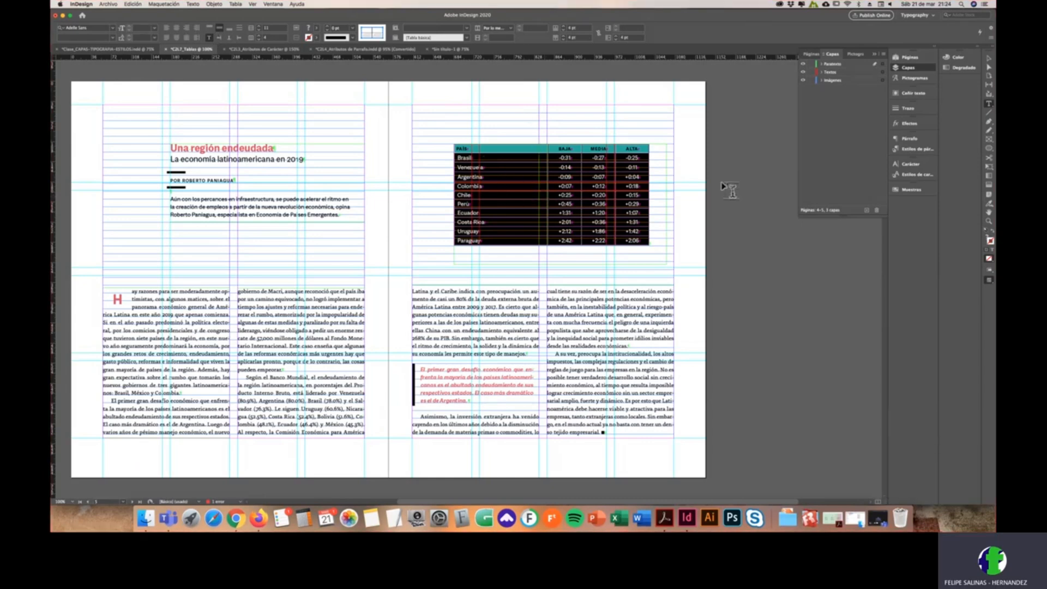
click(903, 68)
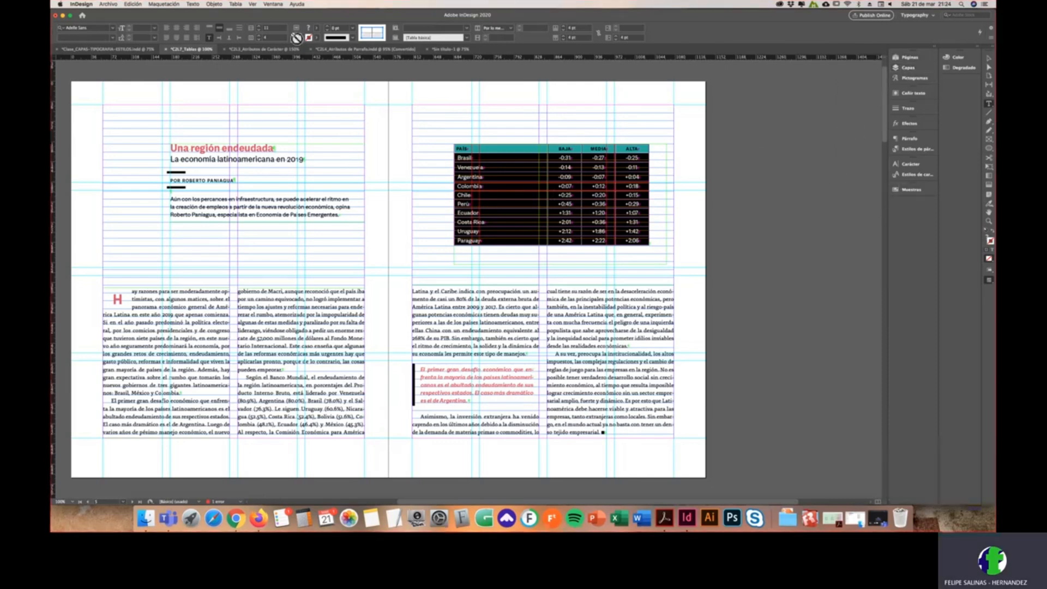
click(273, 3)
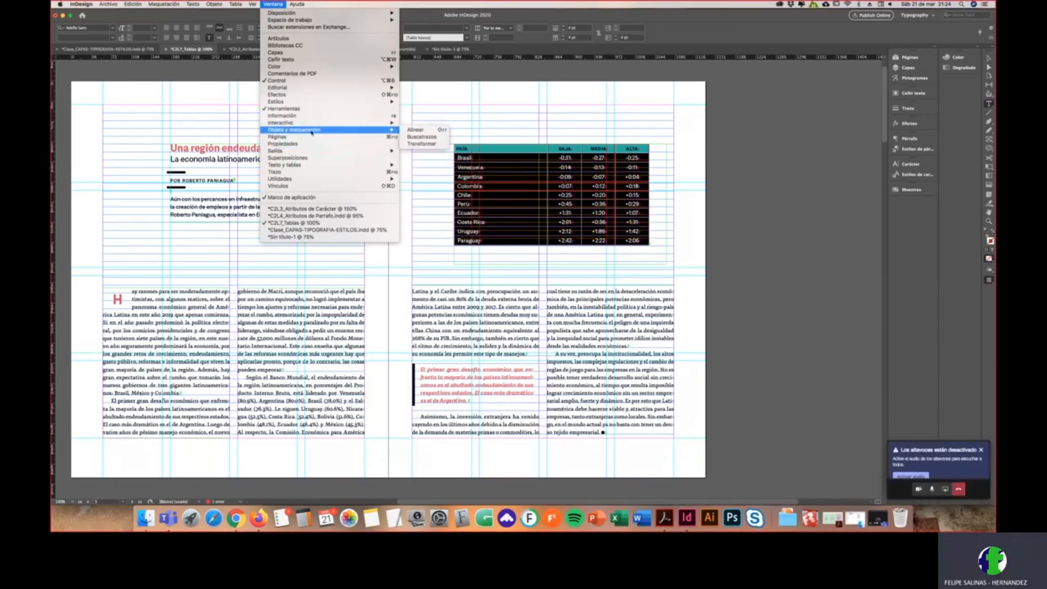
mouse_move(312, 103)
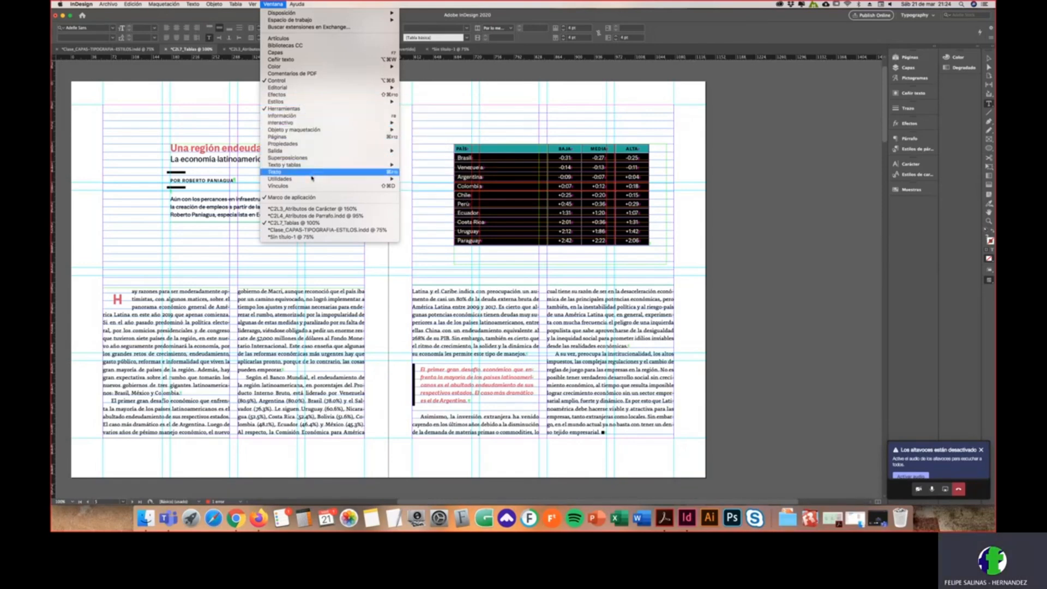
mouse_move(312, 169)
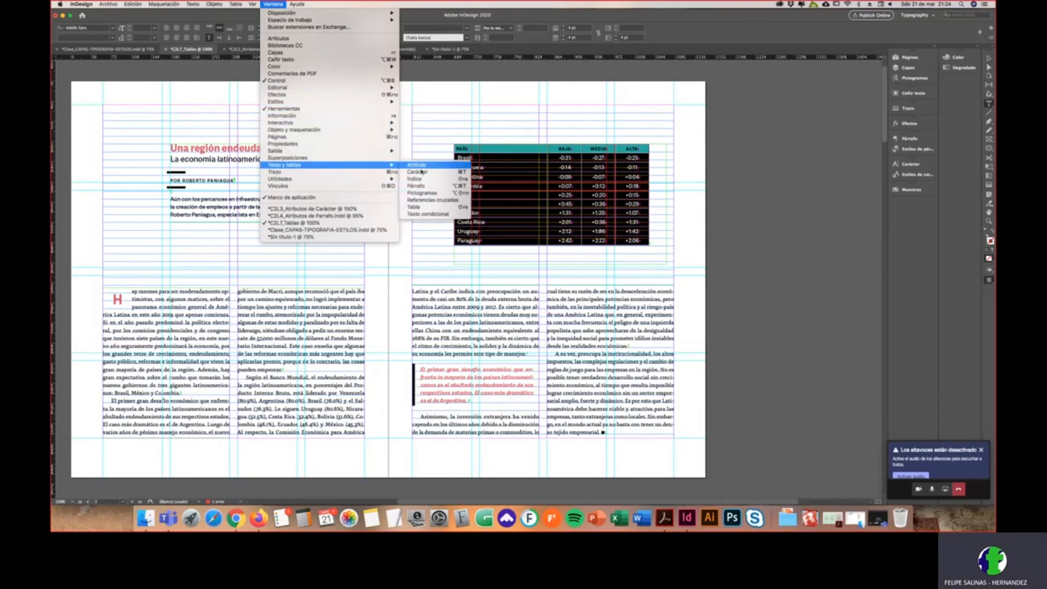
click(416, 207)
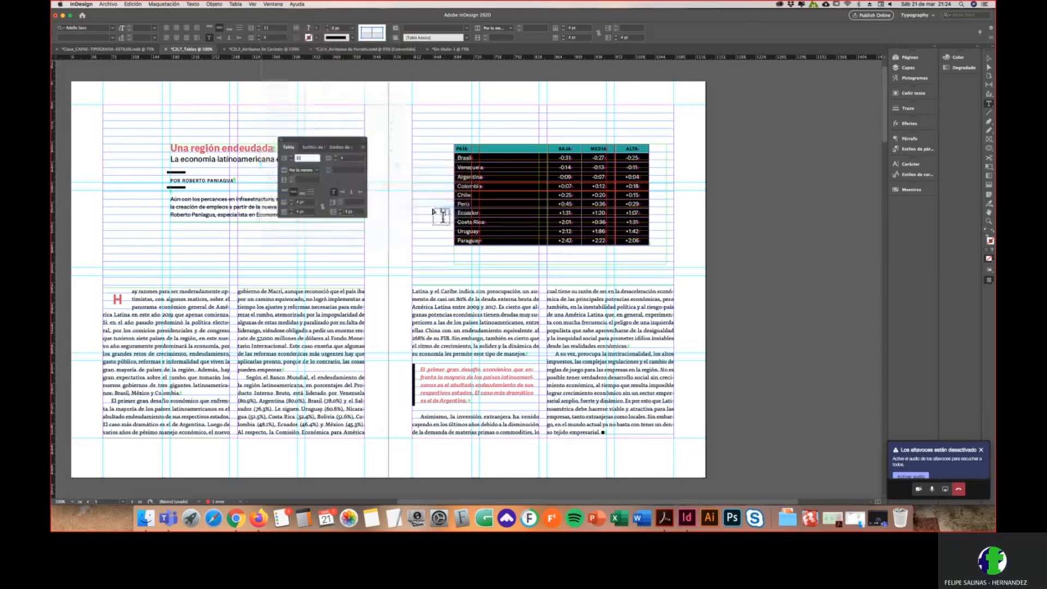
drag(317, 140, 910, 204)
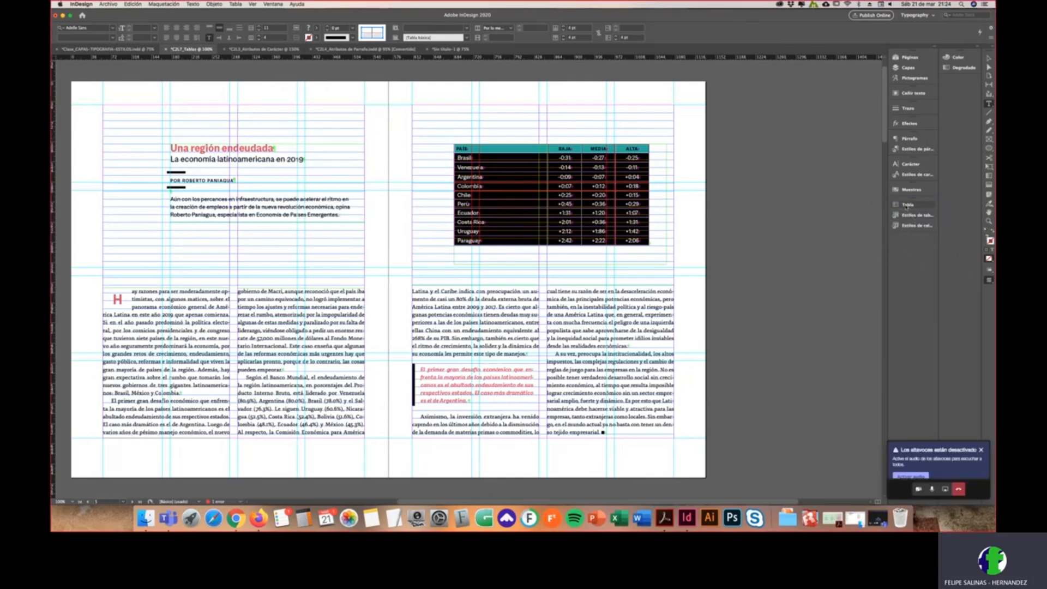
click(908, 204)
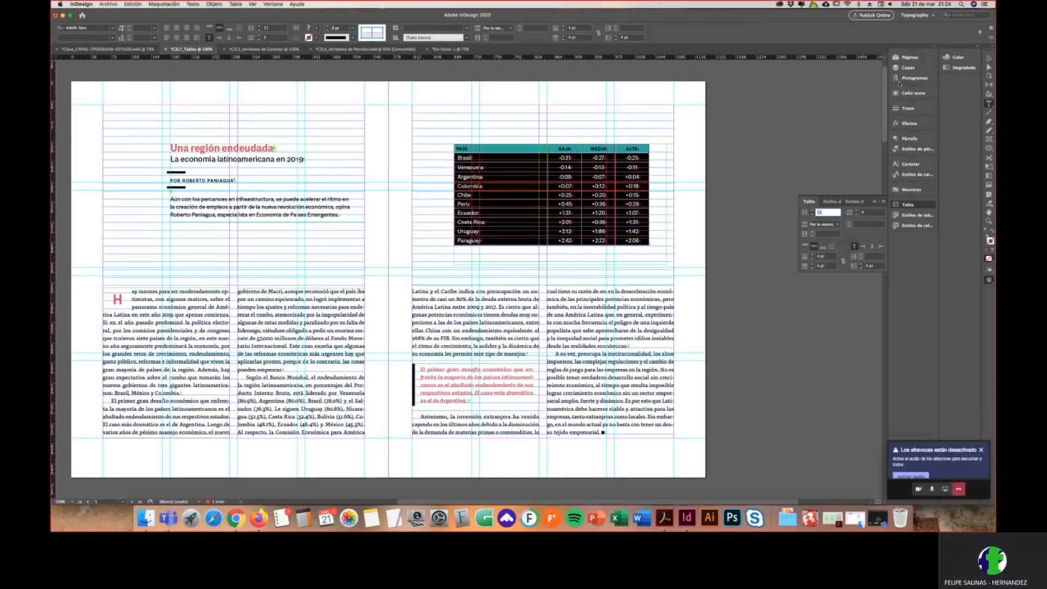
click(909, 205)
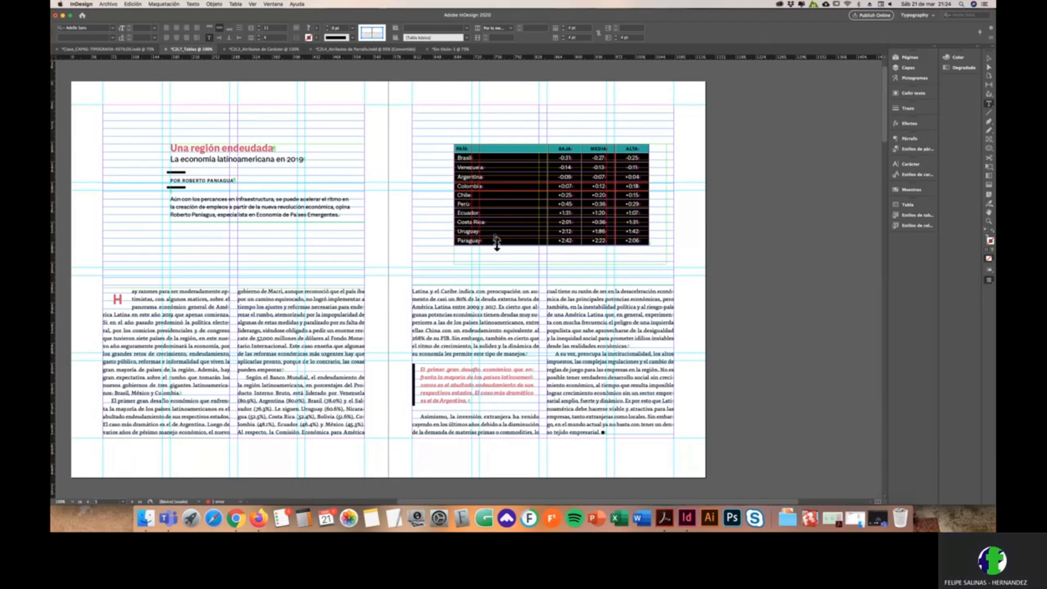
Step: Select the Colombia cell in the country table and clear the selection
click(542, 185)
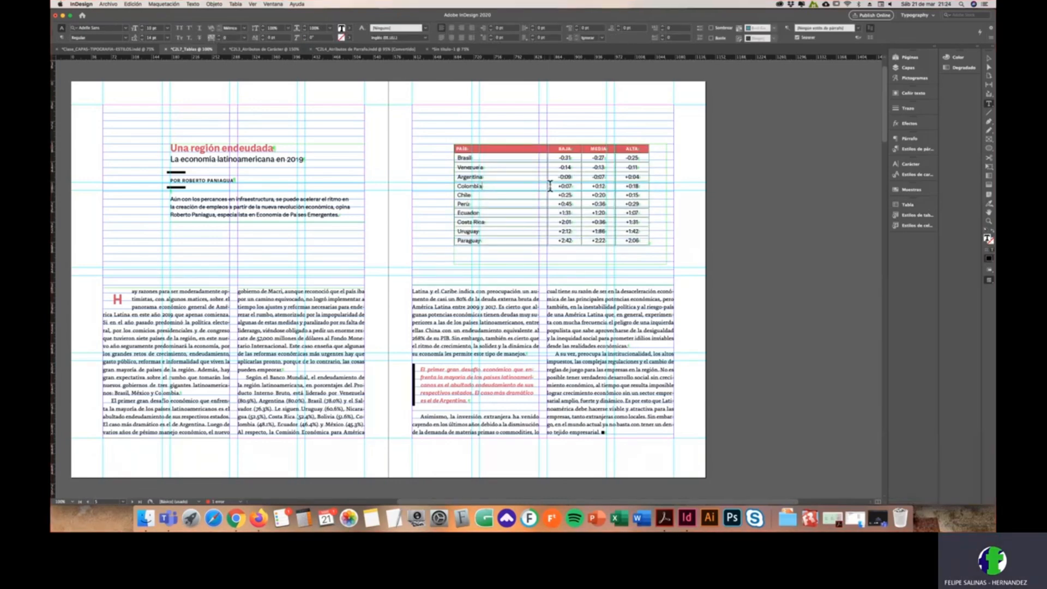
key(Escape)
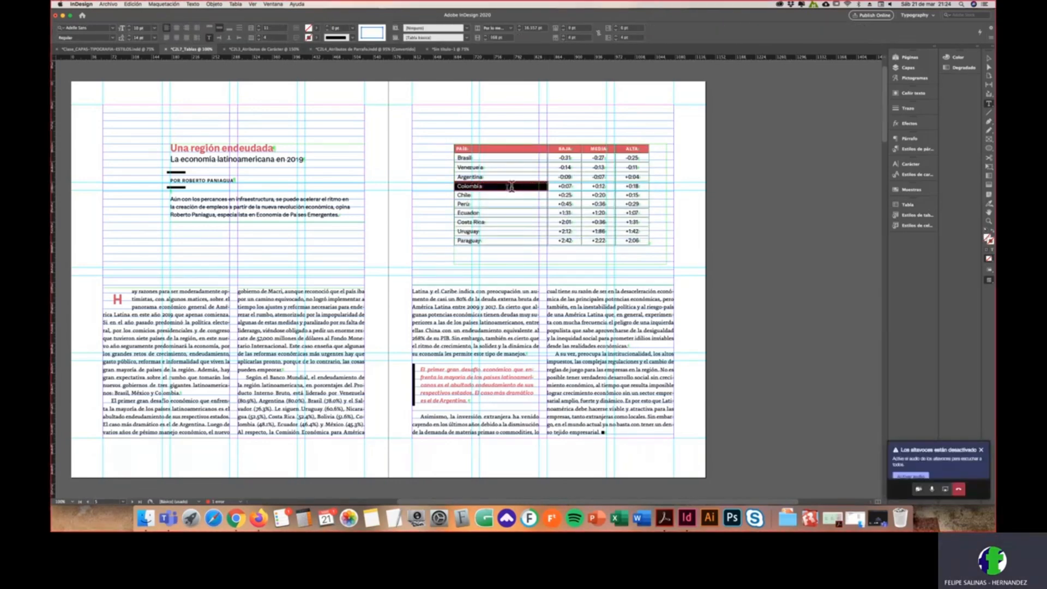
click(431, 159)
Step: Preview the table spread without guides and frame edges, restore the normal view and inspect the country table up close
key(w)
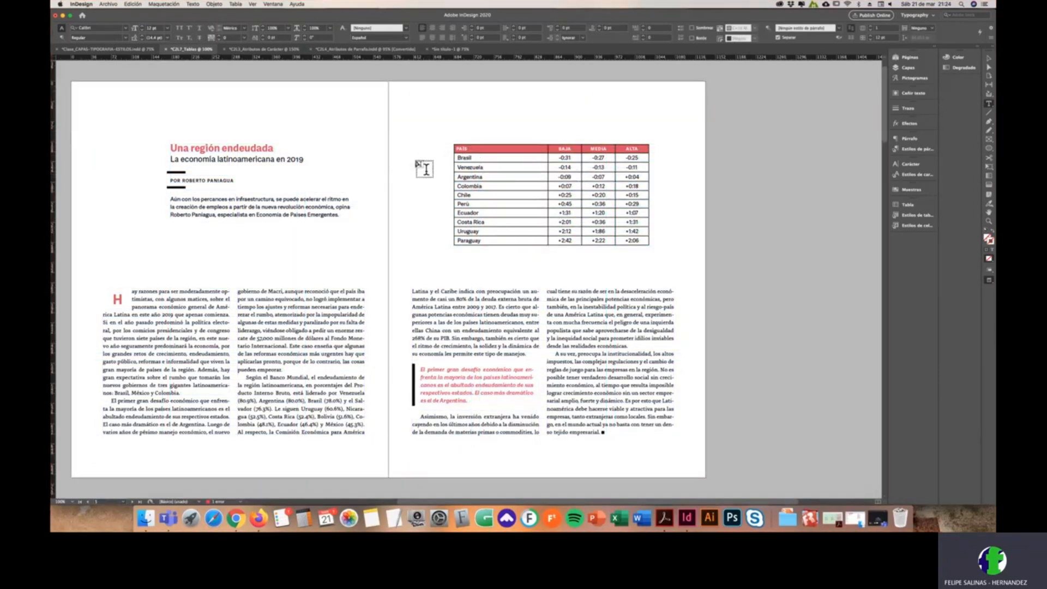
key(w)
key(w)
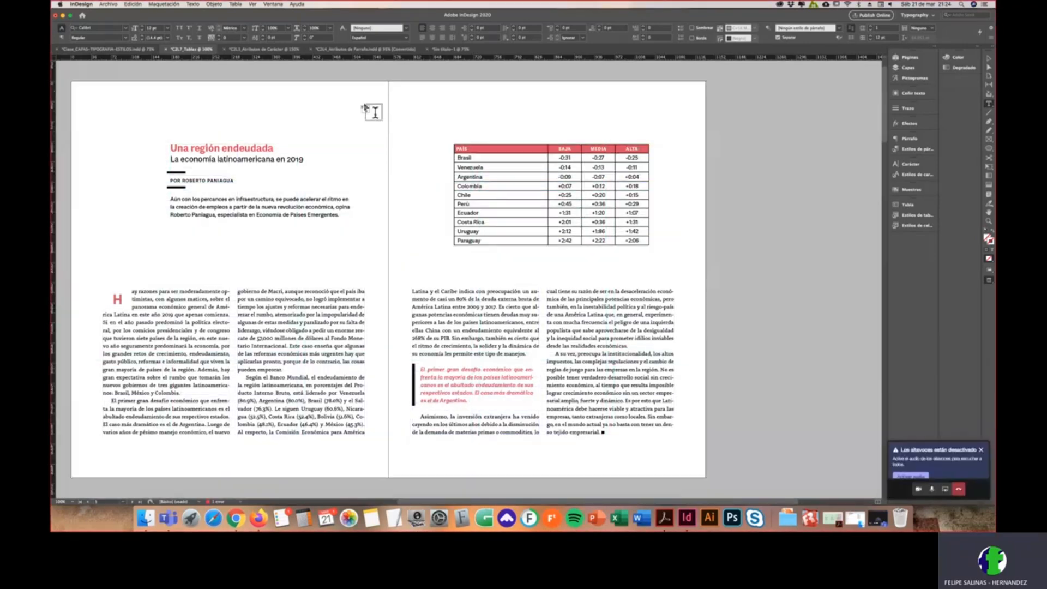
key(w)
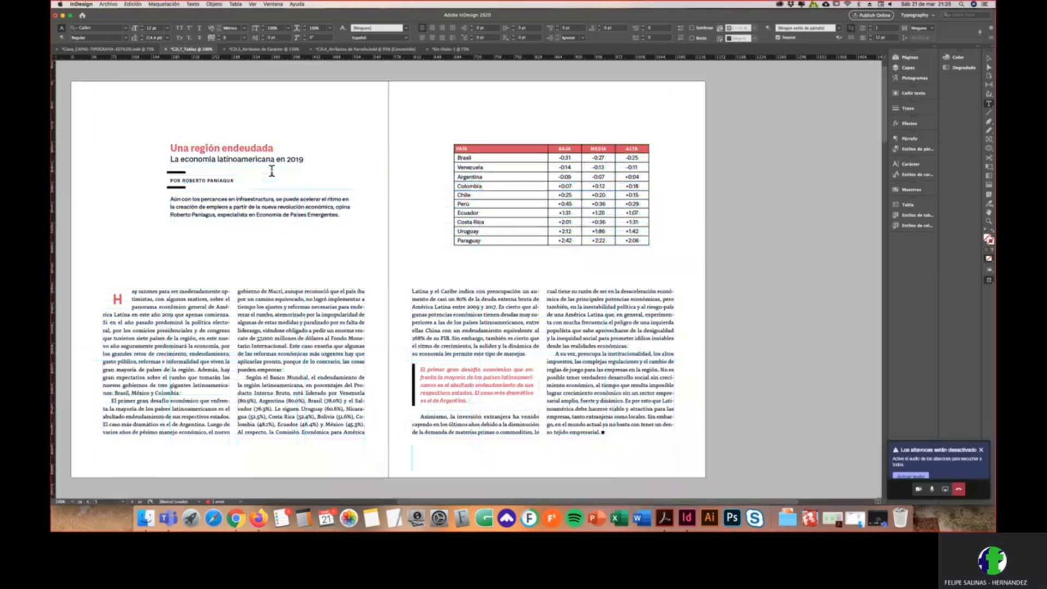
key(w)
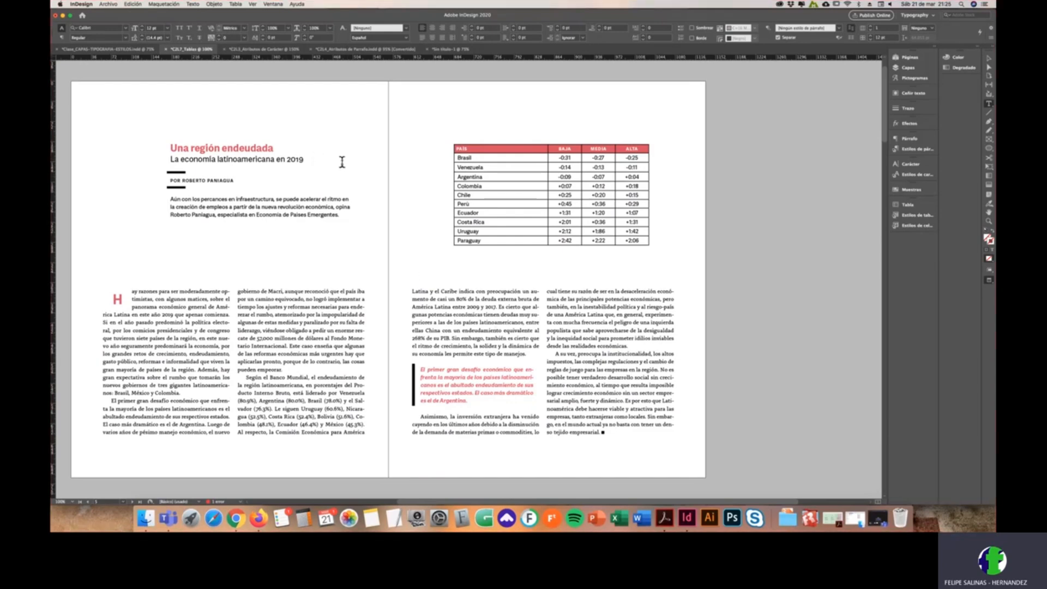
key(w)
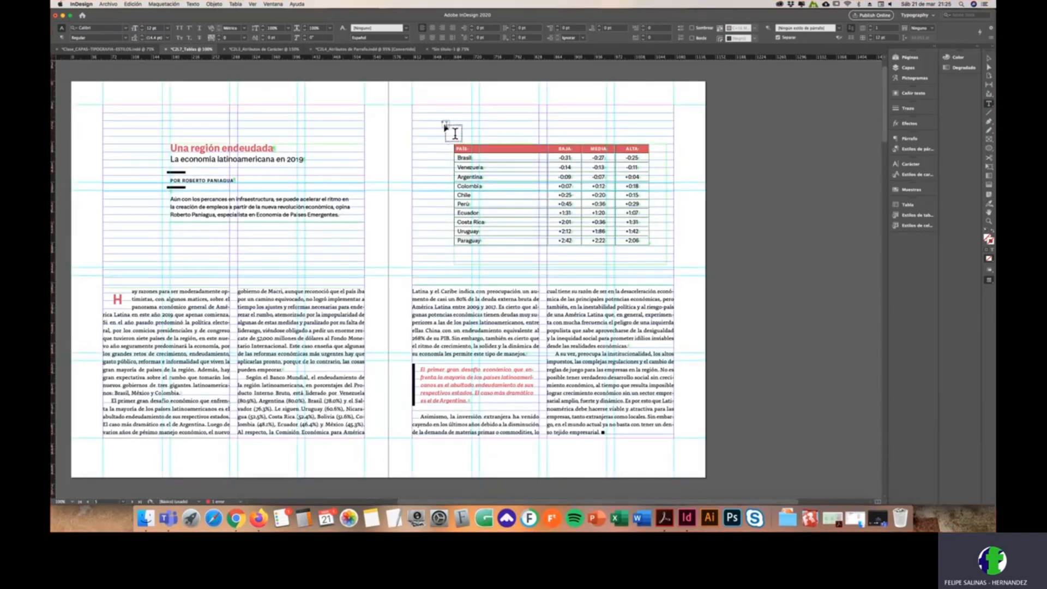
scroll(437, 124, up, 1)
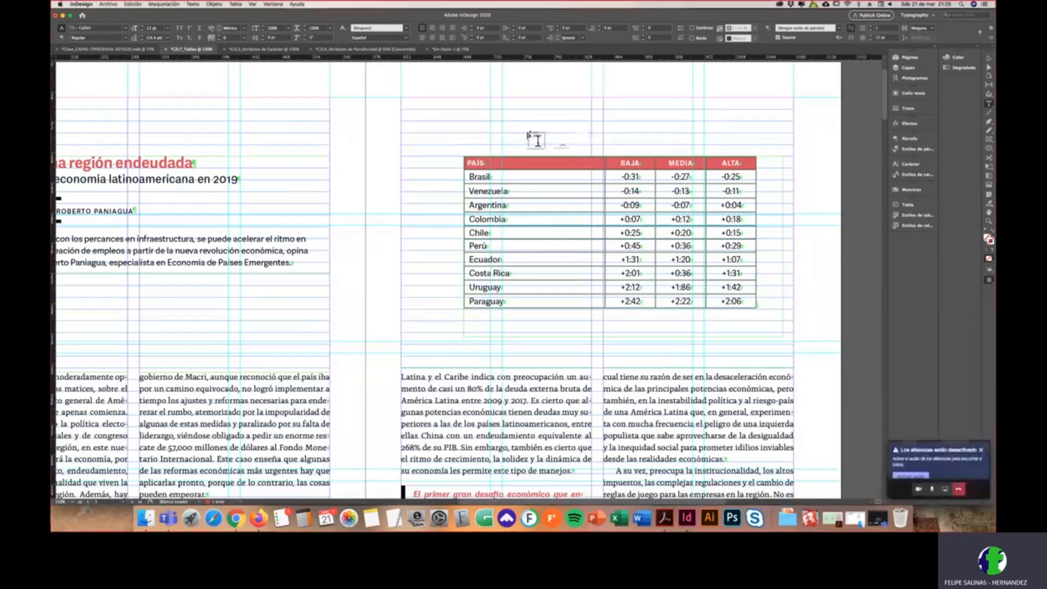
scroll(535, 137, down, 1)
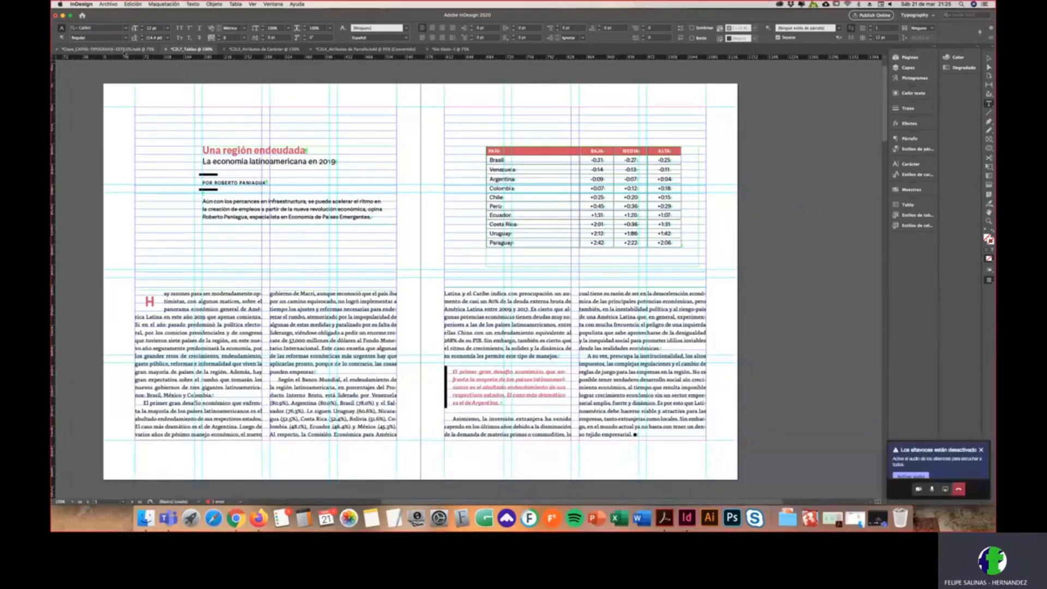
Step: Show the margin and column guides in the Sin título-1 document and return to the C2L7_Tablas document
click(450, 48)
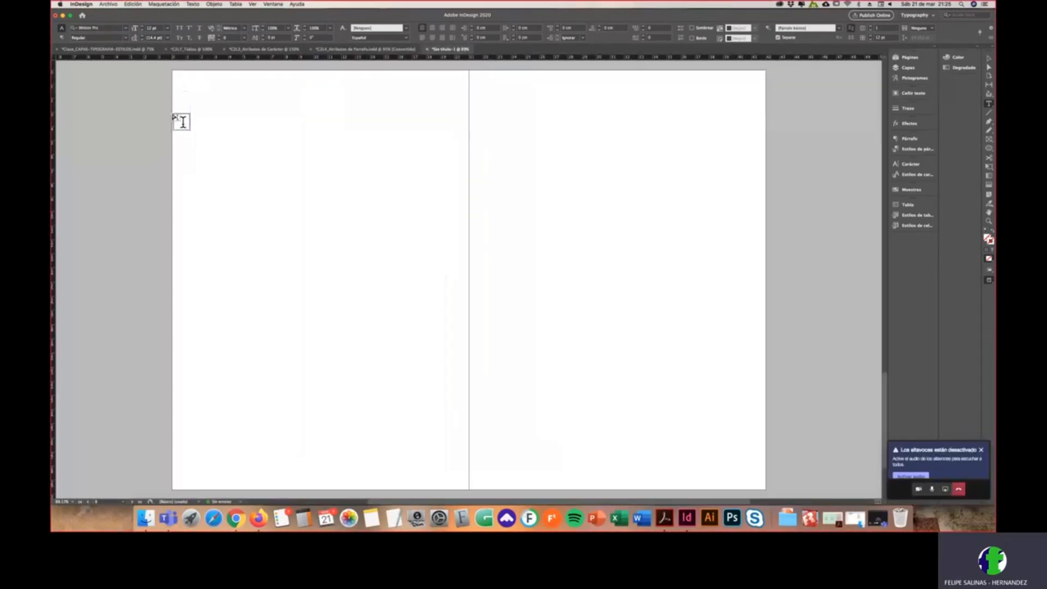
key(w)
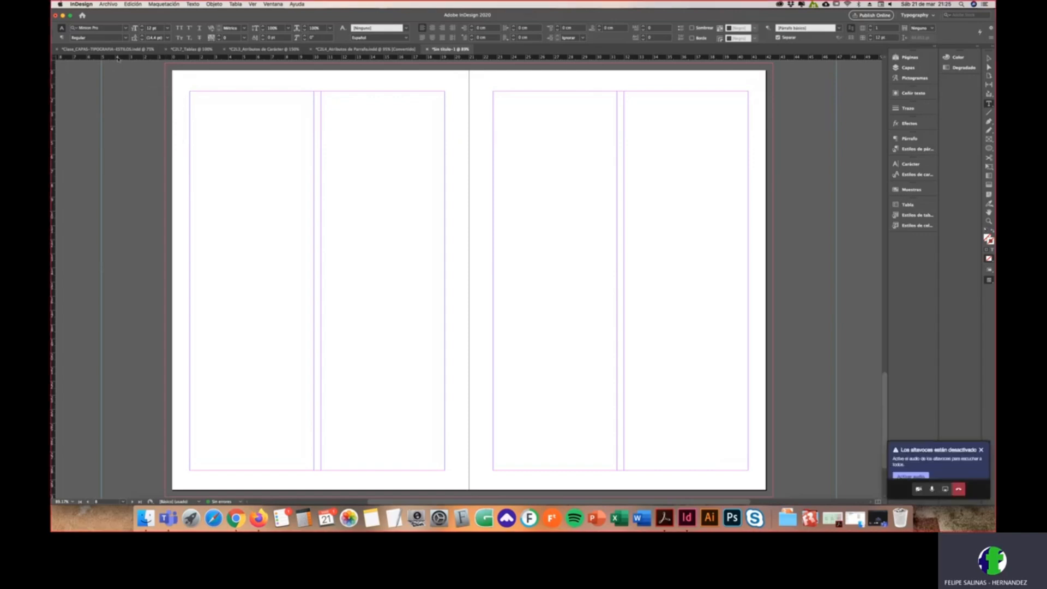
click(183, 51)
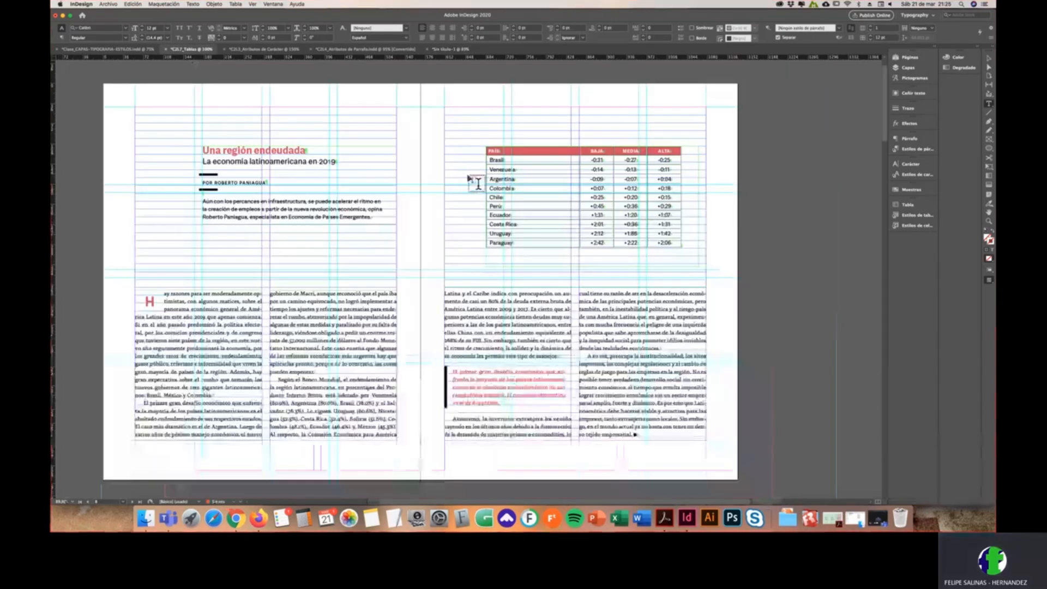
Step: Preview the spread without guides, select the whole country table up close and place the text cursor in its PAÍS header cell
key(w)
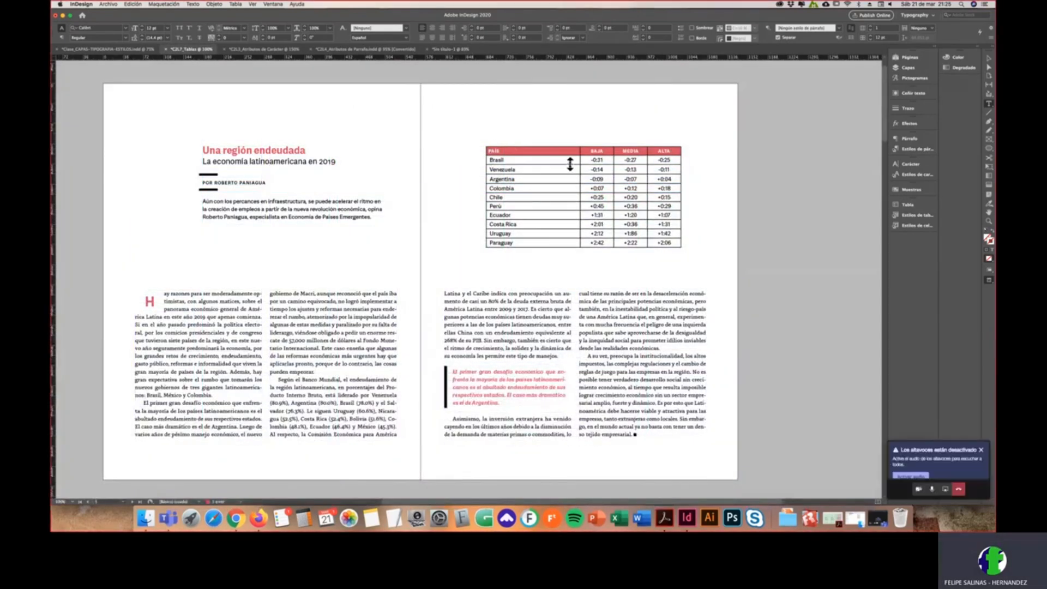
scroll(567, 160, up, 2)
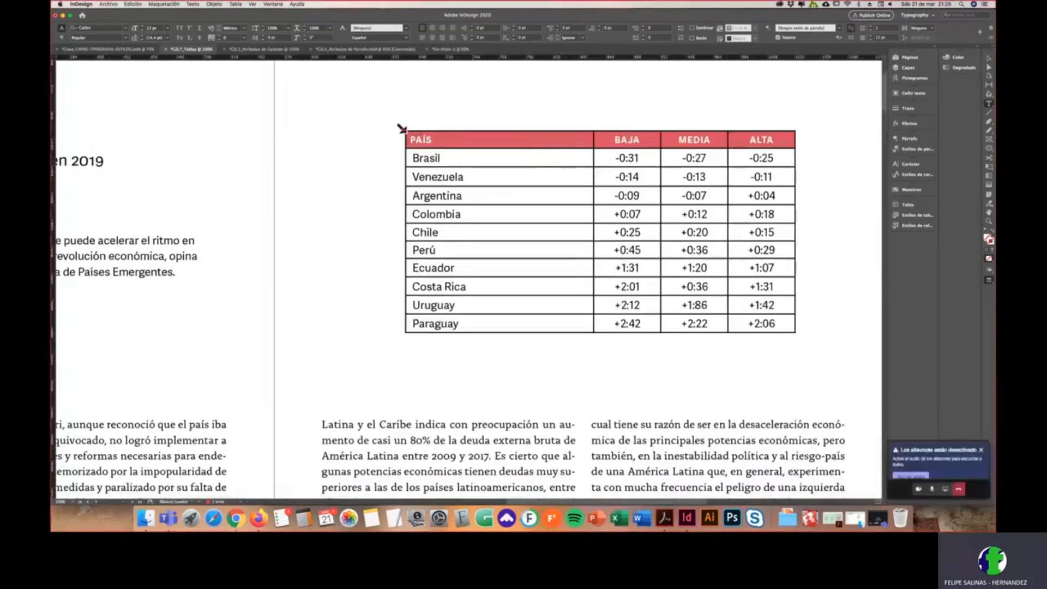
click(406, 135)
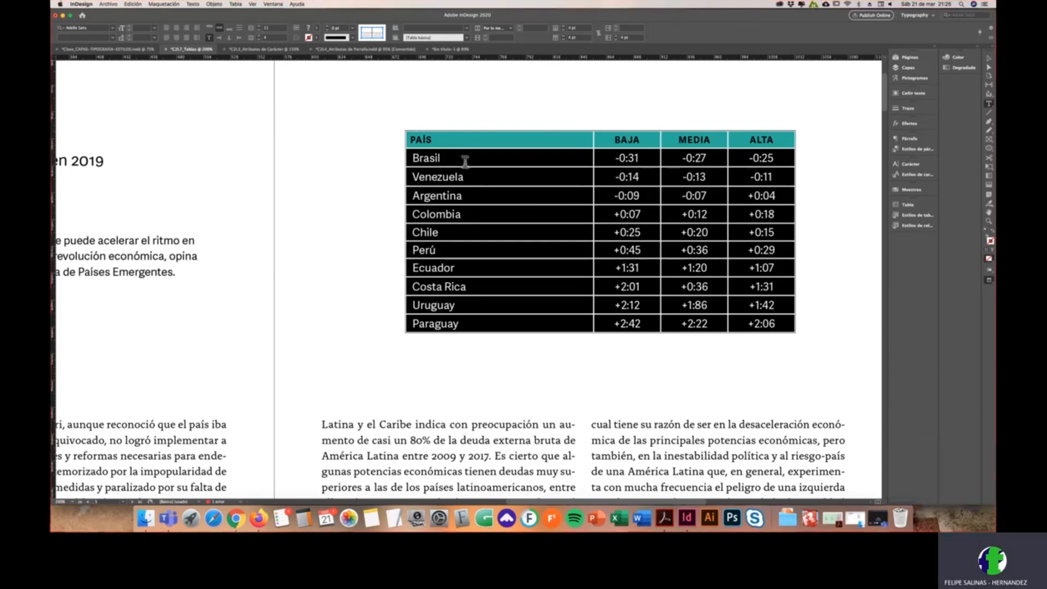
click(551, 136)
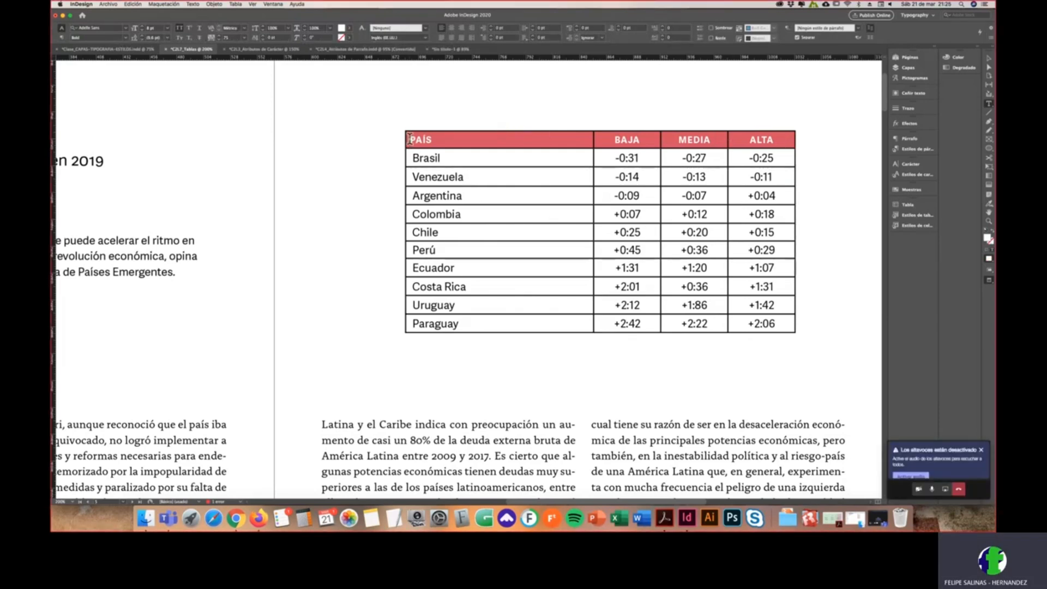
Step: Select the text of the PAÍS header, the Brasil cell and Brasil's BAJA value one after another
drag(420, 140, 431, 140)
double_click(427, 158)
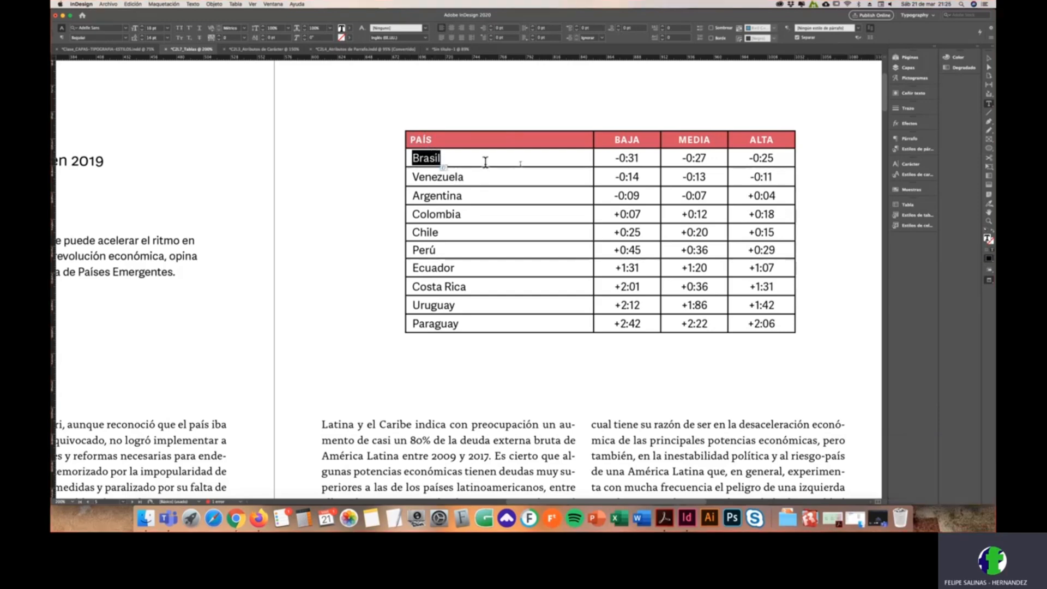
double_click(633, 159)
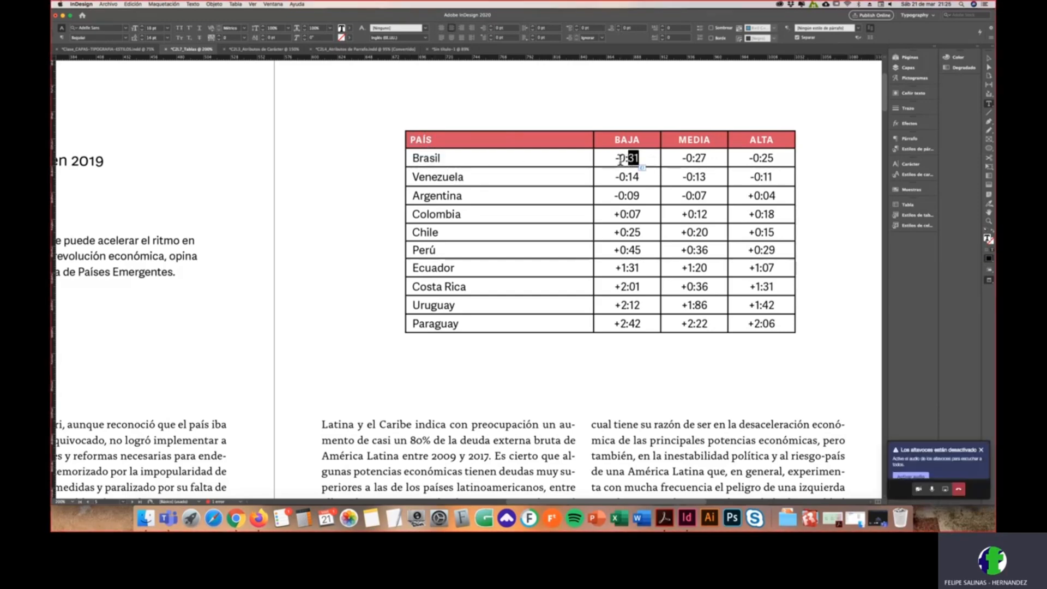
drag(617, 159, 639, 158)
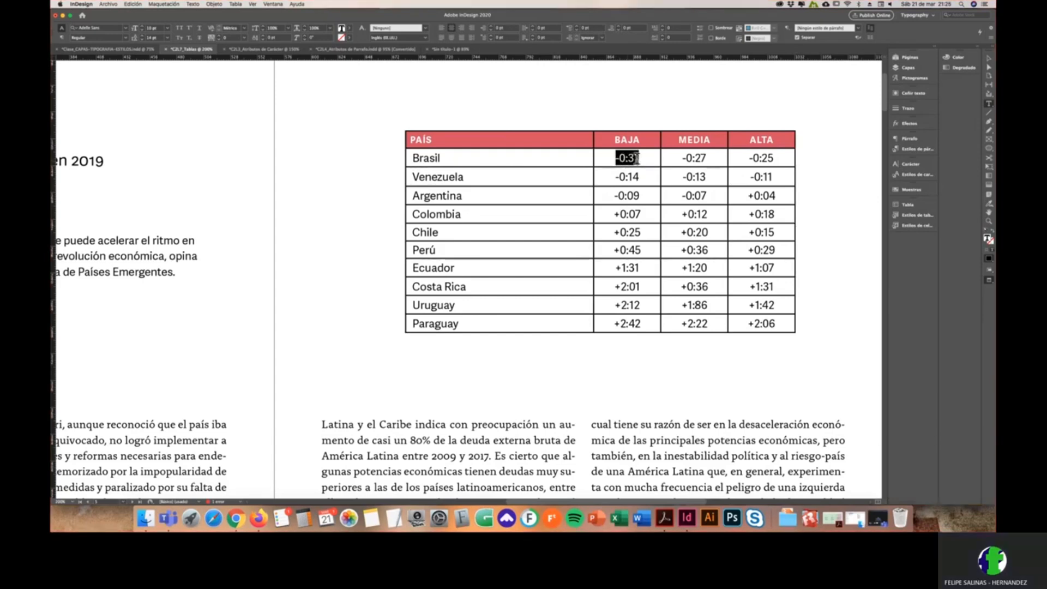
Step: Alternate between selecting the text of Brasil's BAJA value and its whole cell, deleting the stray Z typed there
click(631, 158)
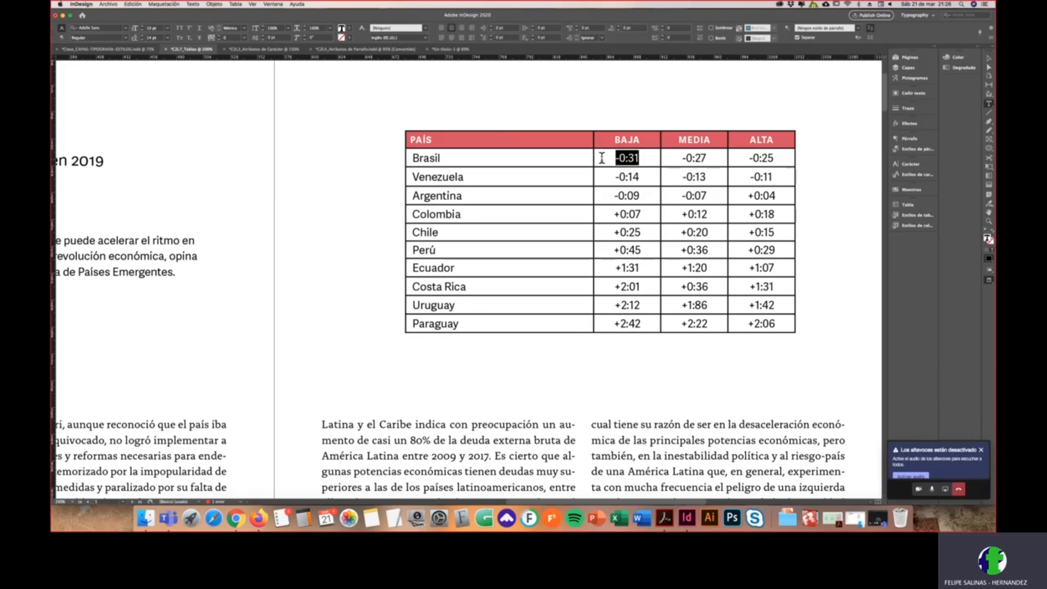
click(600, 158)
drag(649, 157, 606, 159)
click(605, 158)
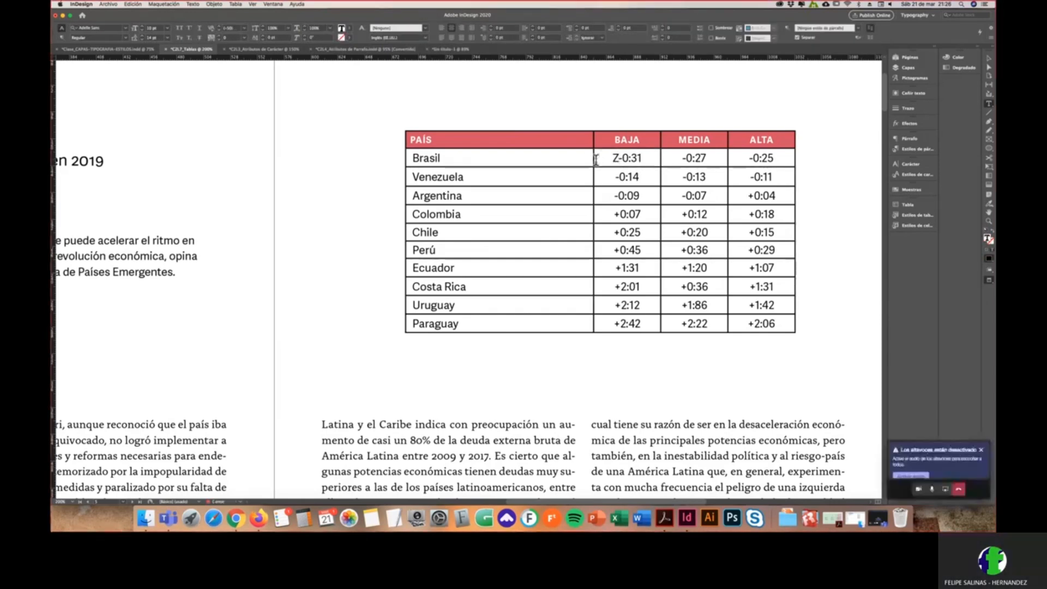
key(BackSpace)
super+click(601, 159)
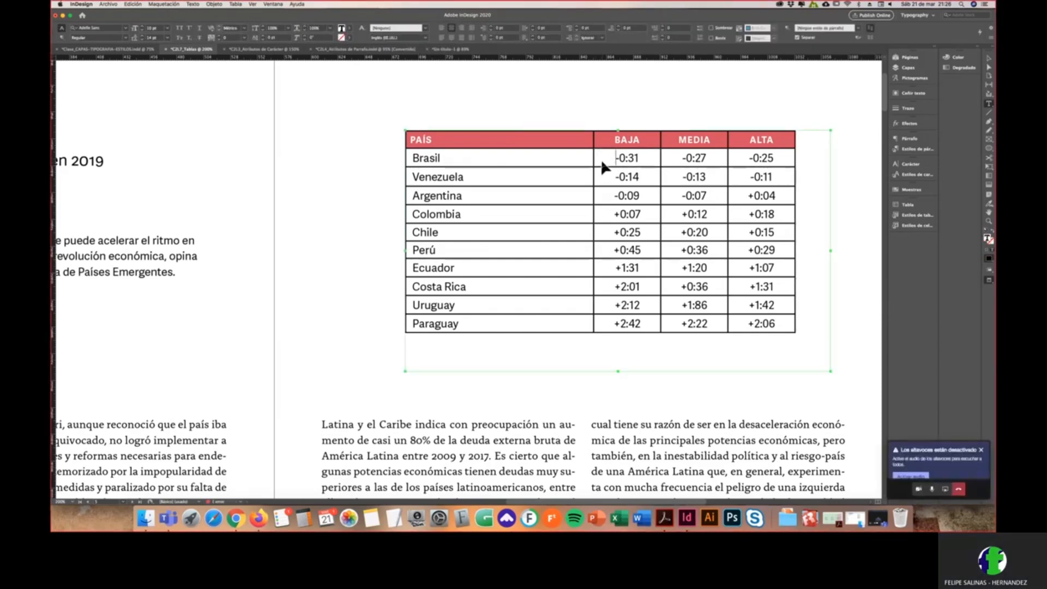
key(Escape)
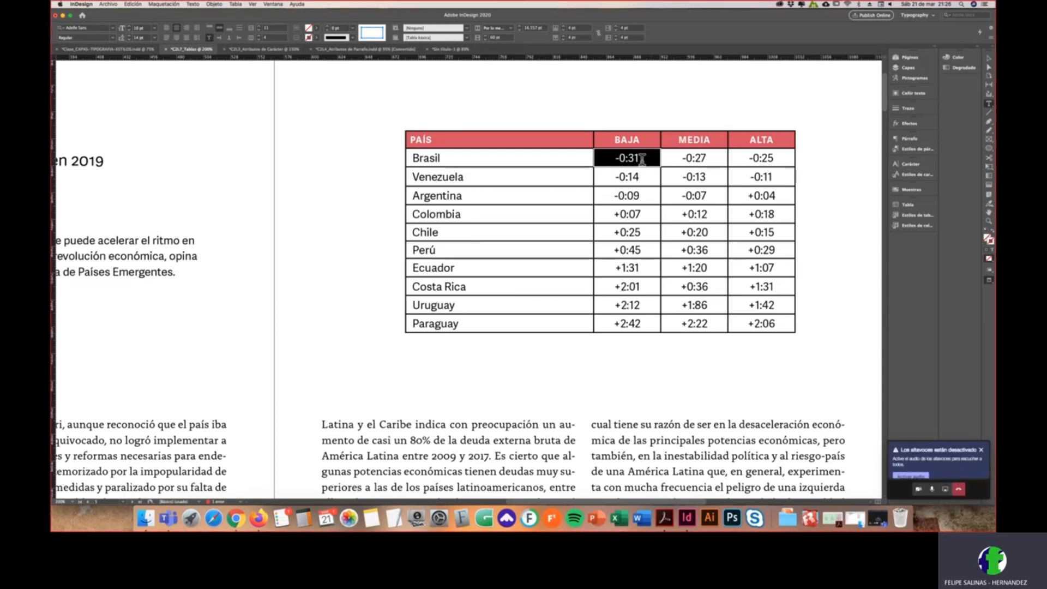
click(633, 158)
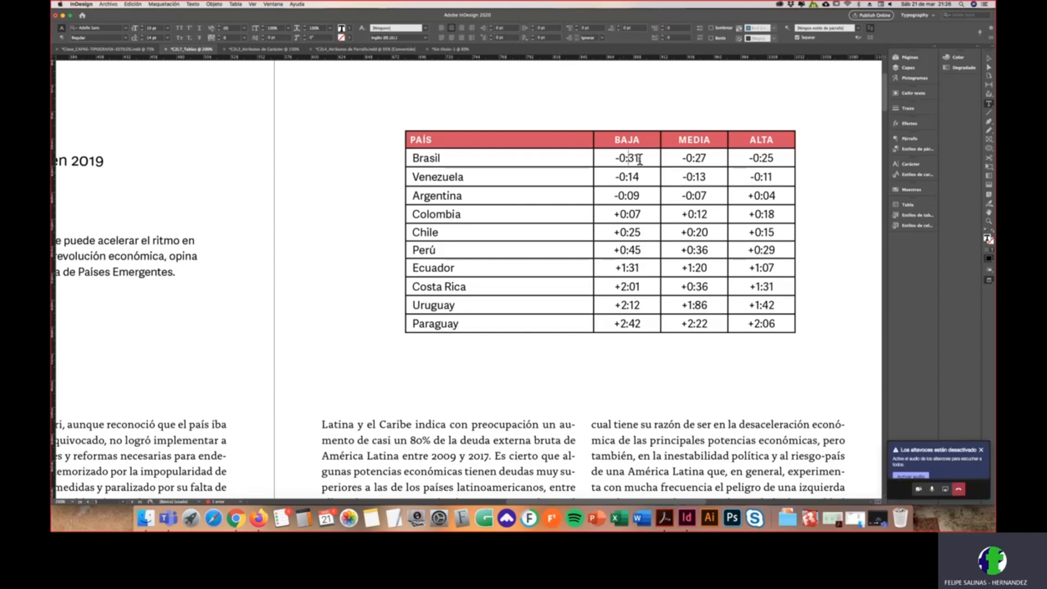
drag(640, 159, 614, 158)
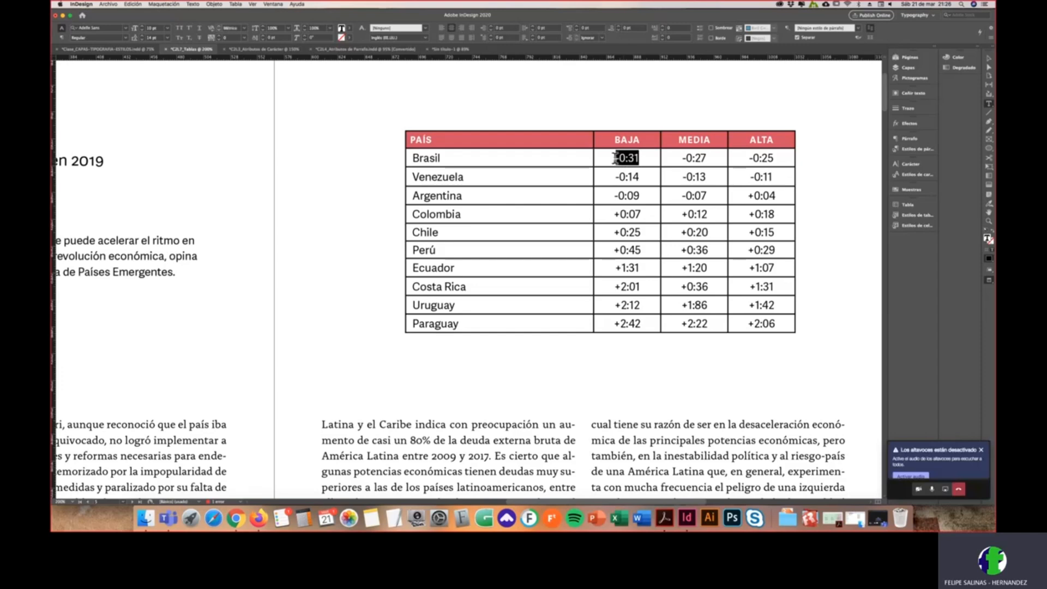
Step: Select the Brasil text, its whole cell, its entire row and the PAÍS column one after another
double_click(419, 157)
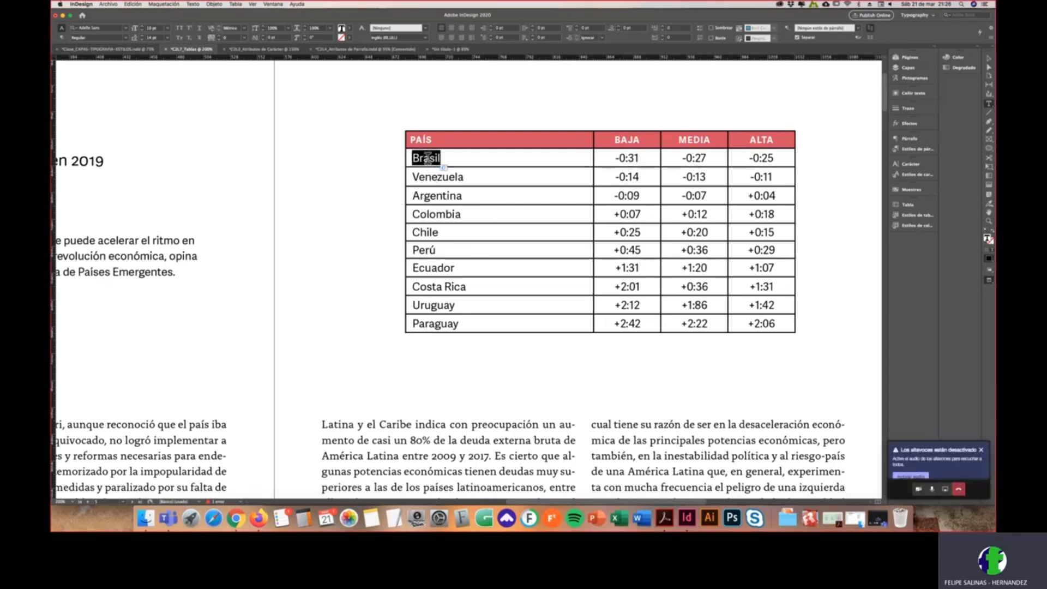
click(429, 158)
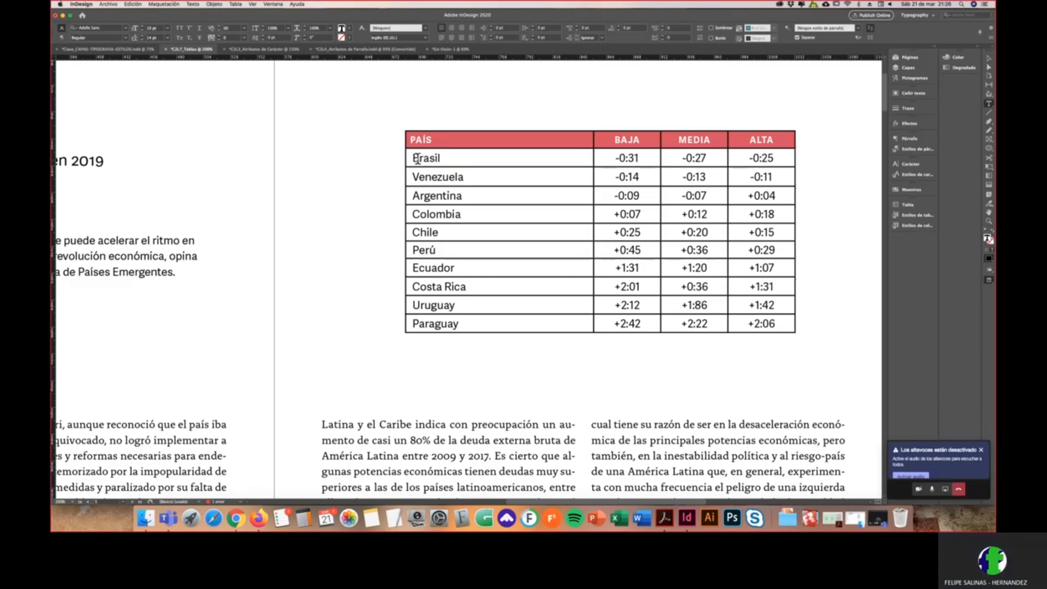
drag(410, 158, 595, 158)
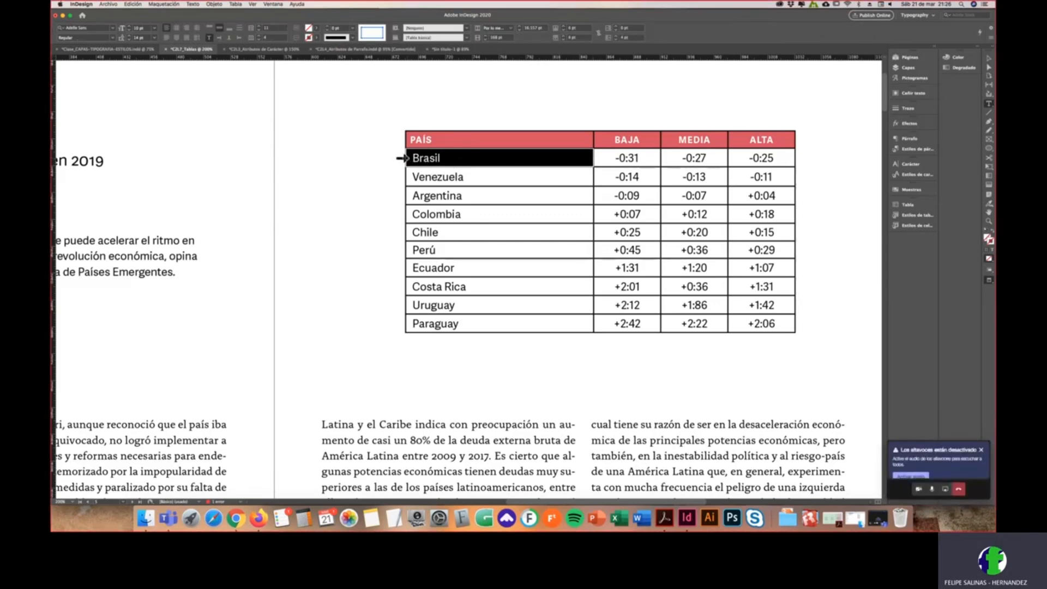
click(402, 159)
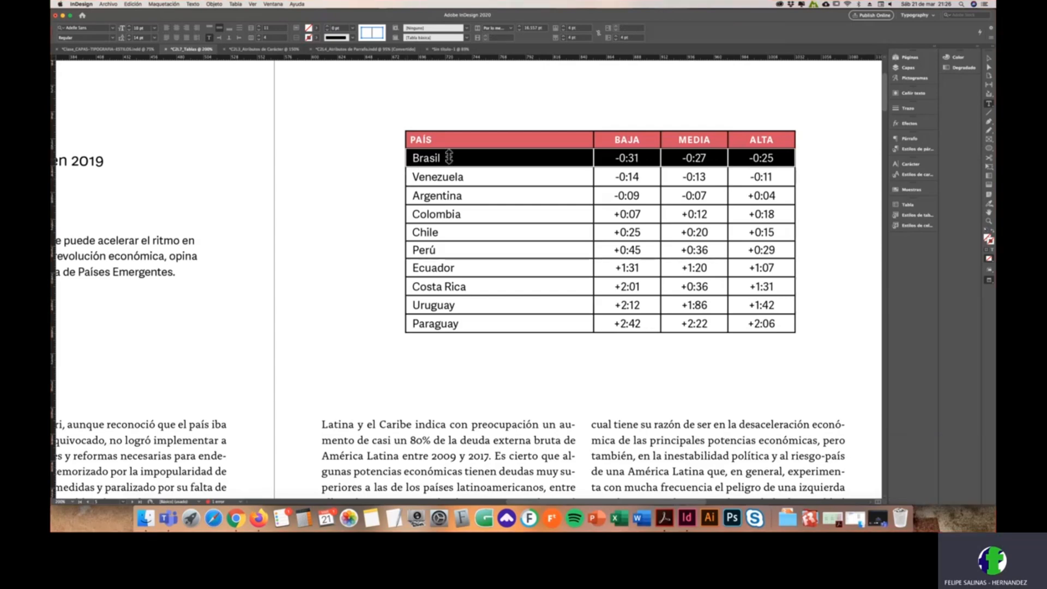
click(466, 126)
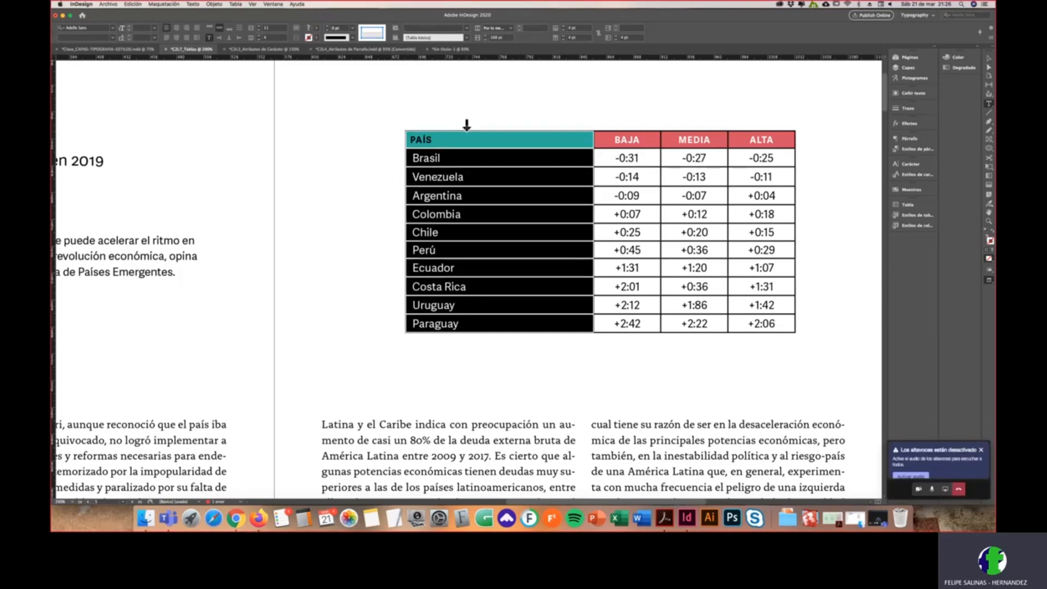
Step: Place the text cursor in the PAÍS header and move through the neighbouring header cells
double_click(463, 140)
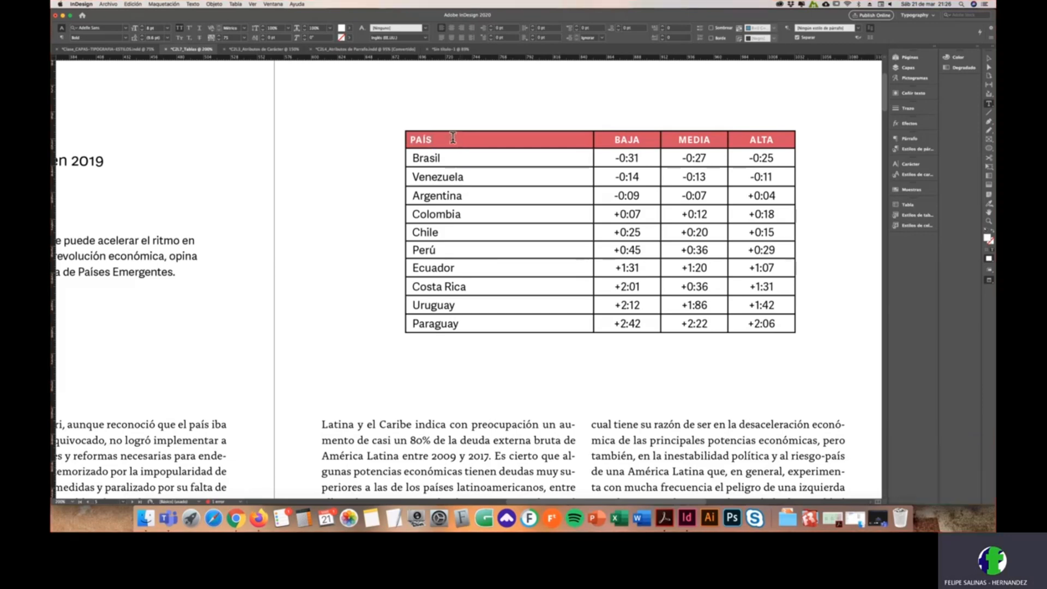
key(Tab)
key(Tab)
key(Tab)
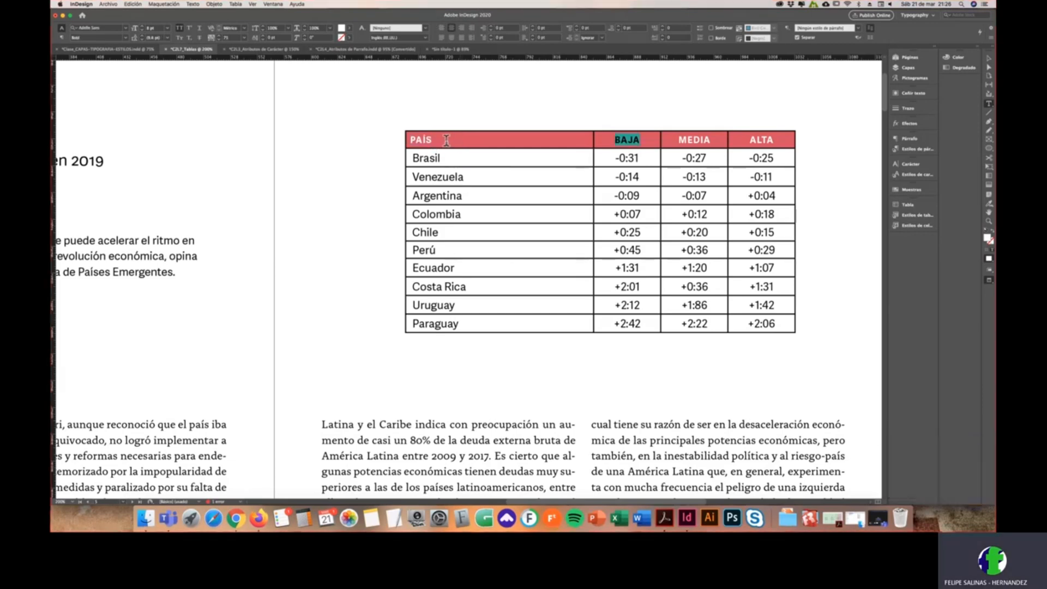
Step: Select the Brasil text, extend the selection to its whole cell and return to selecting only the text
double_click(434, 159)
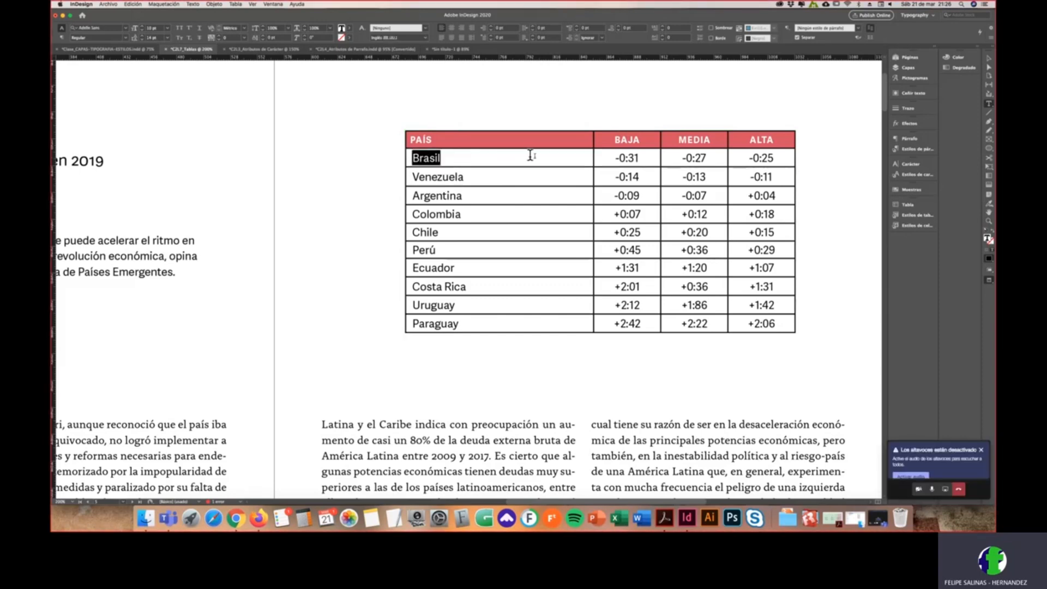
drag(528, 156, 591, 159)
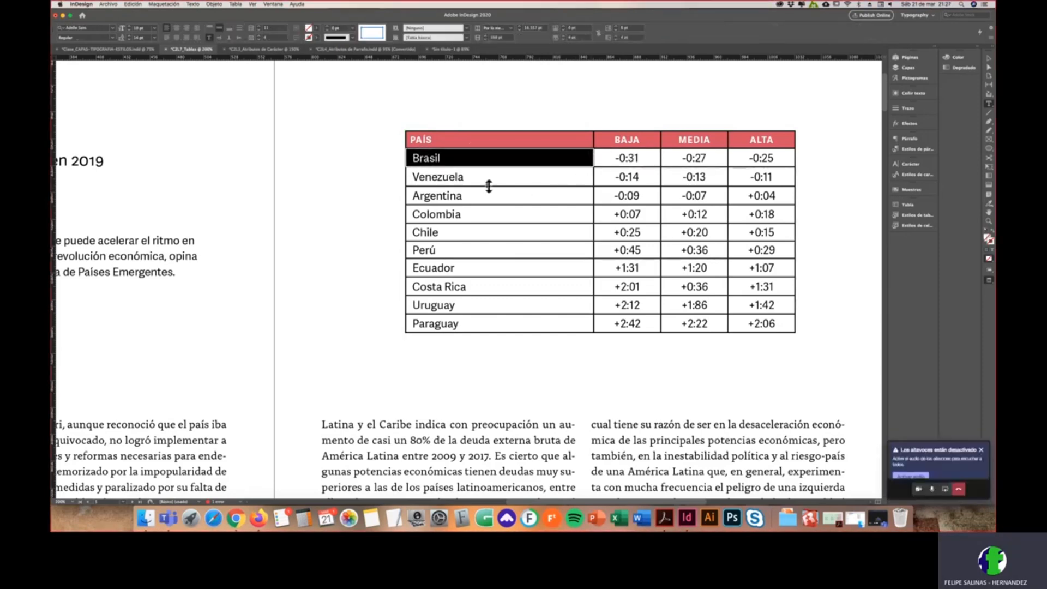
double_click(426, 158)
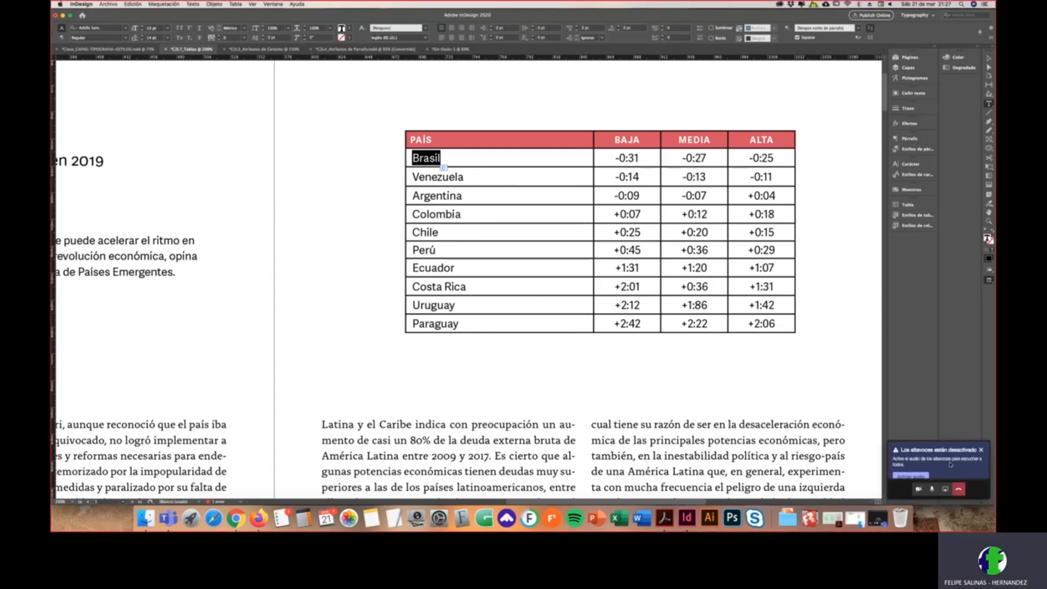
Step: Select the entire country table and view the font styles available for its text
click(932, 459)
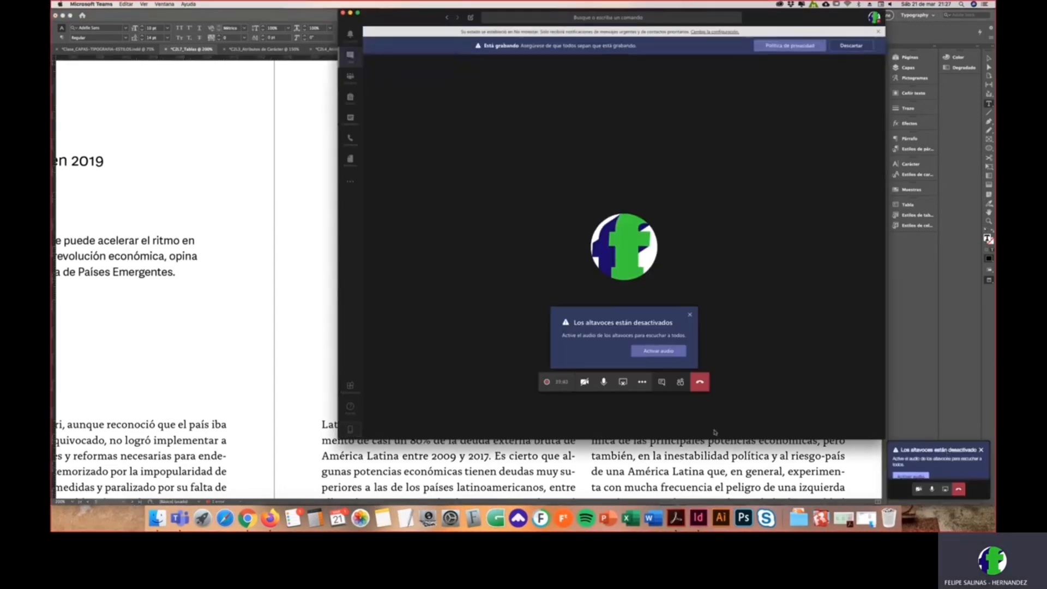
click(351, 13)
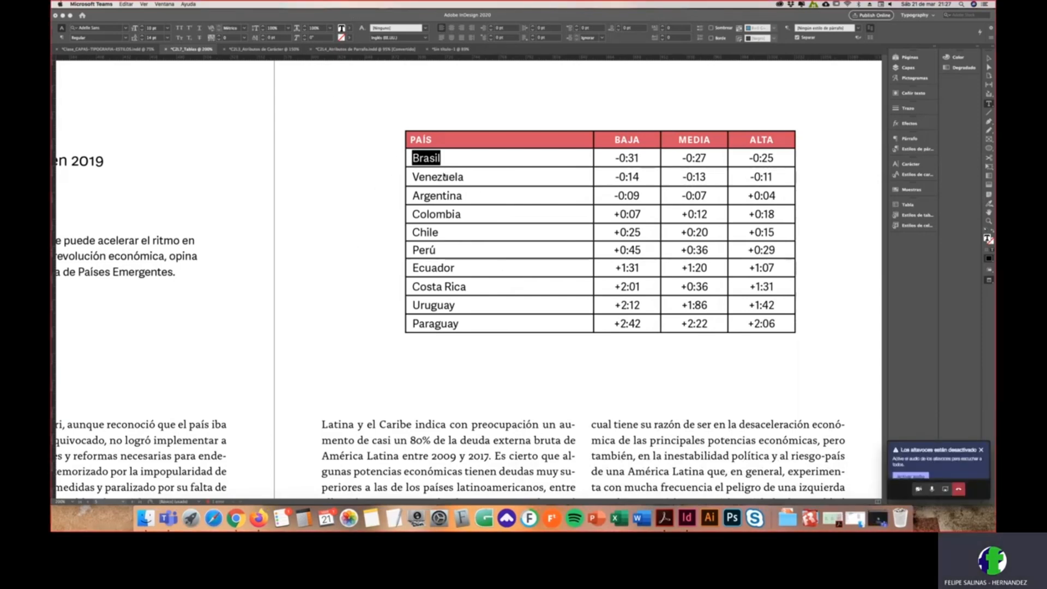
click(400, 131)
click(402, 129)
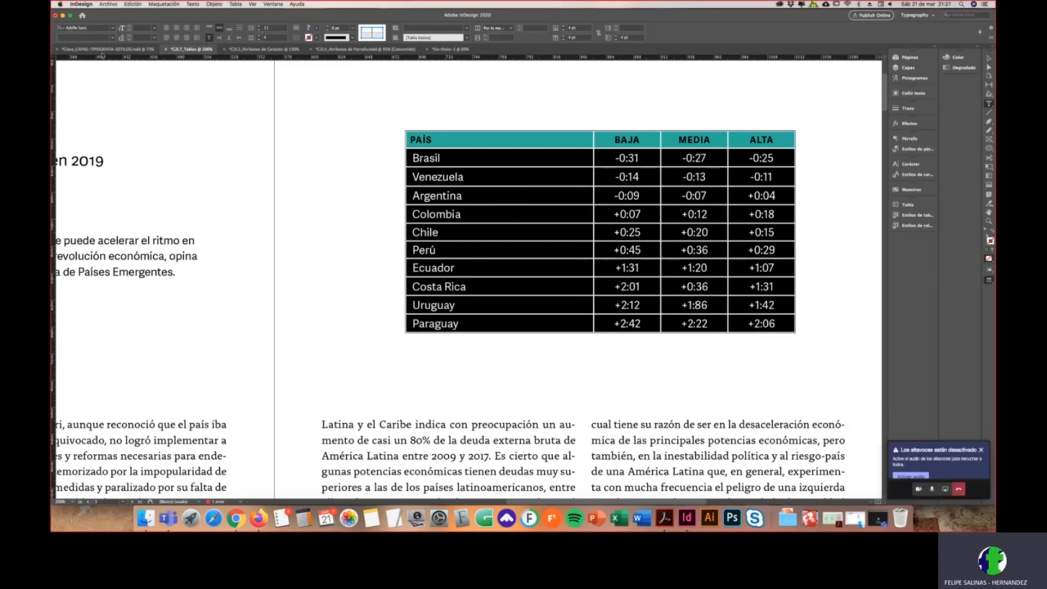
click(79, 38)
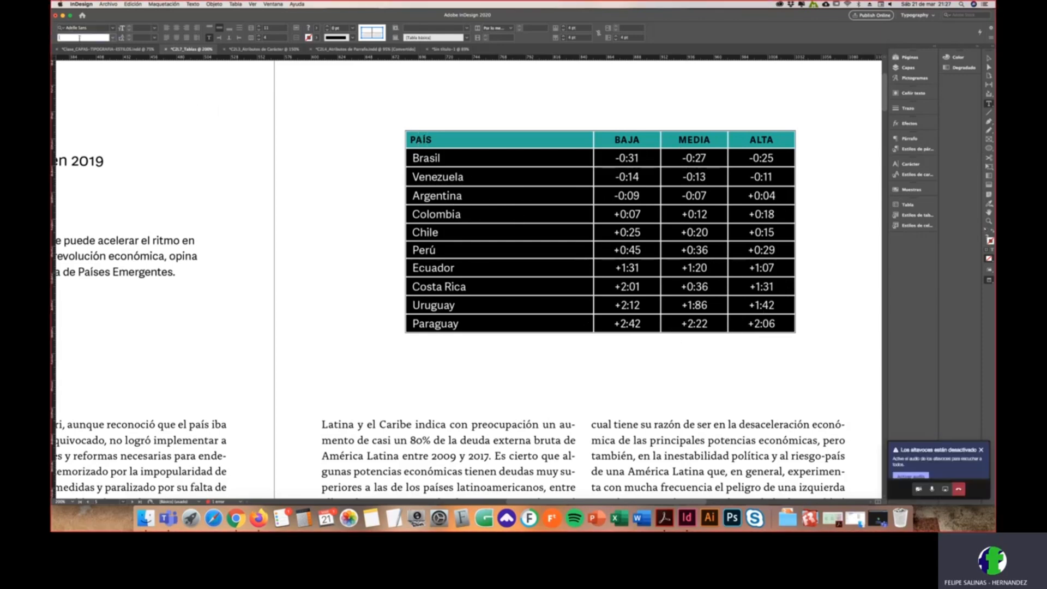
click(112, 39)
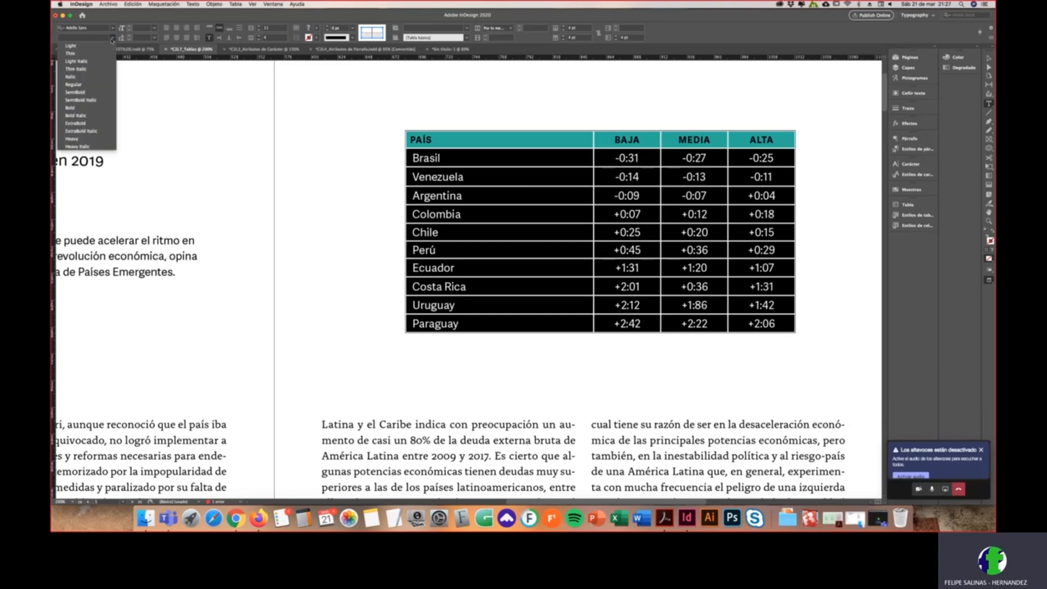
click(505, 215)
Step: Compare the character attributes of the PAÍS header with those of the Venezuela and Brasil cells and the whole table
click(417, 141)
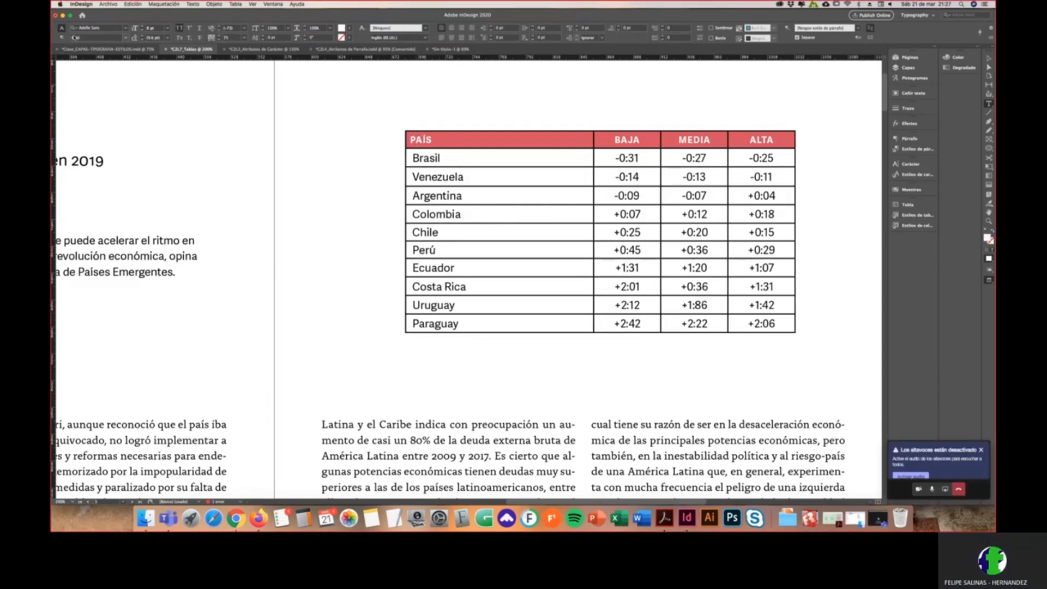
click(413, 177)
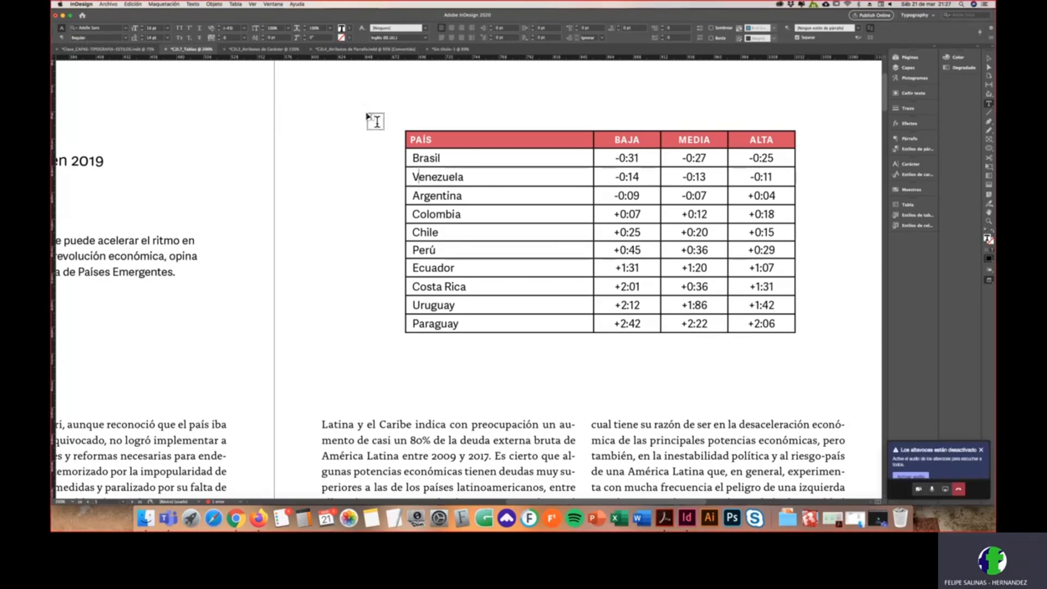
click(403, 129)
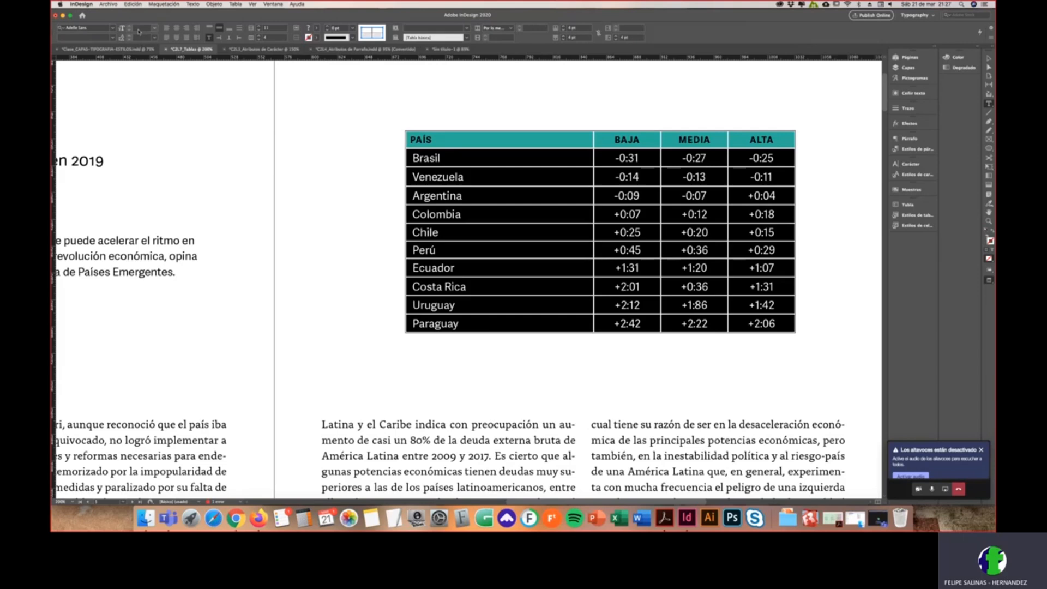
click(423, 140)
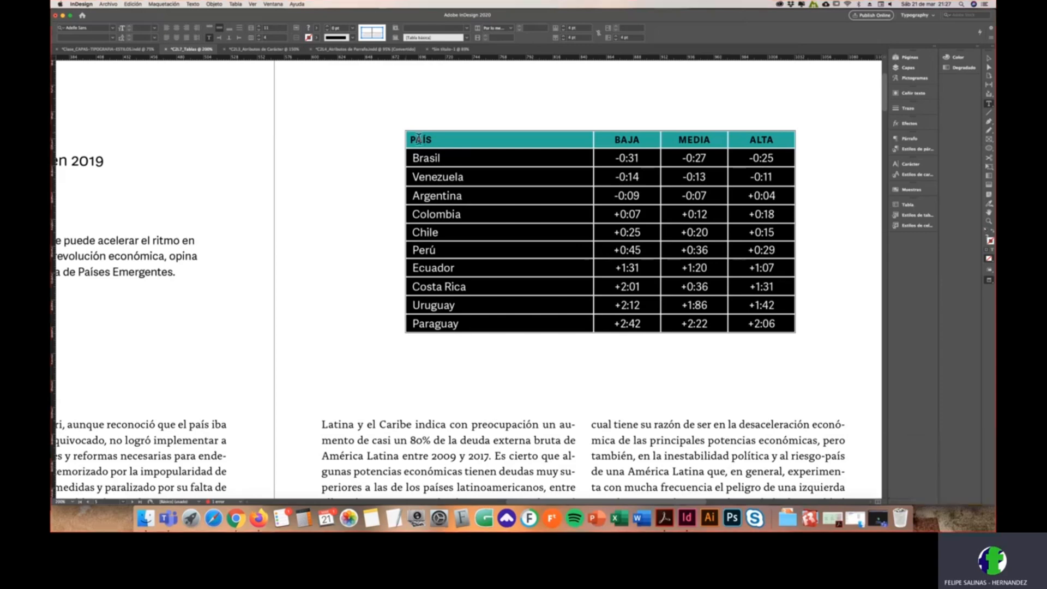
click(431, 158)
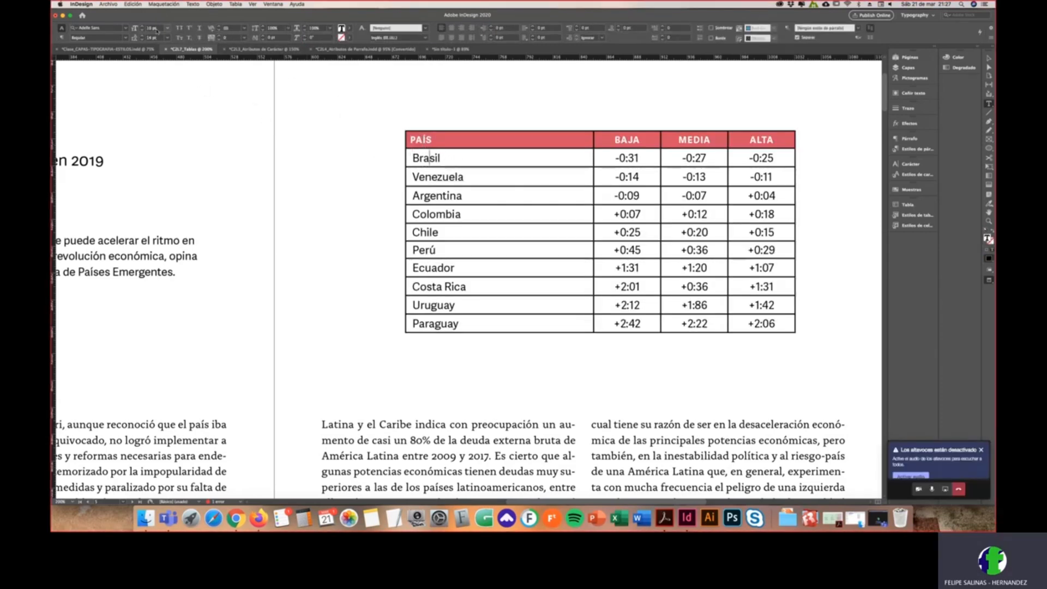
click(422, 141)
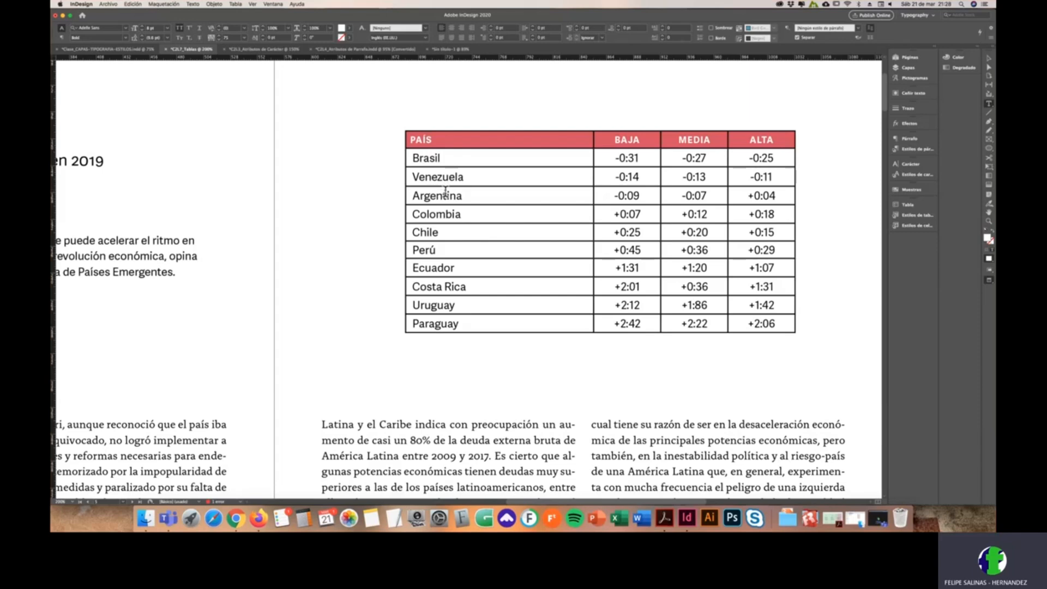
Step: Rotate the text of the whole table 90° and enlarge the Brasil row to fit its rotated text
click(401, 127)
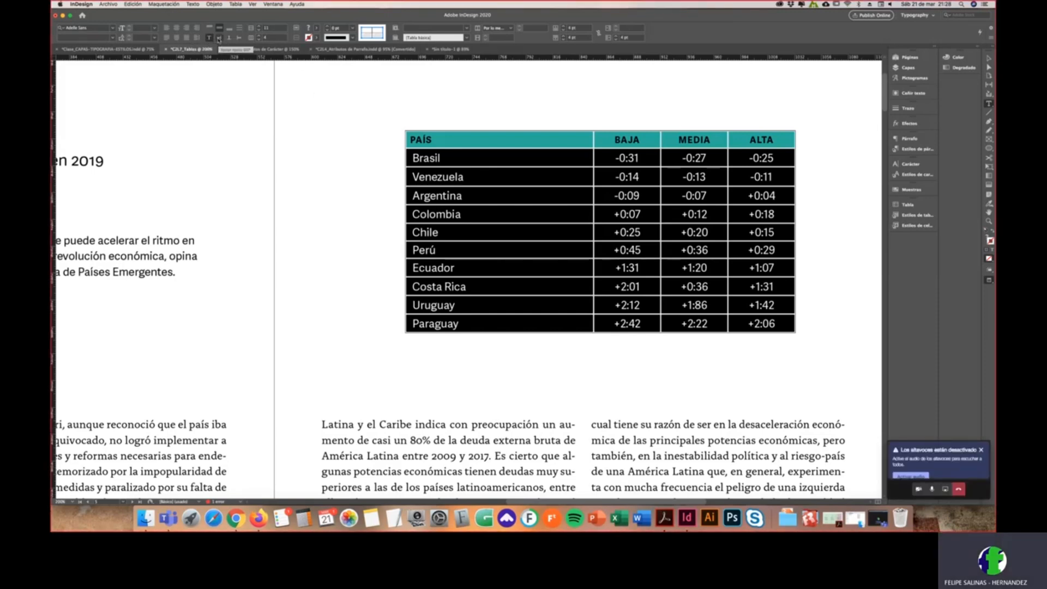
key(Delete)
click(491, 239)
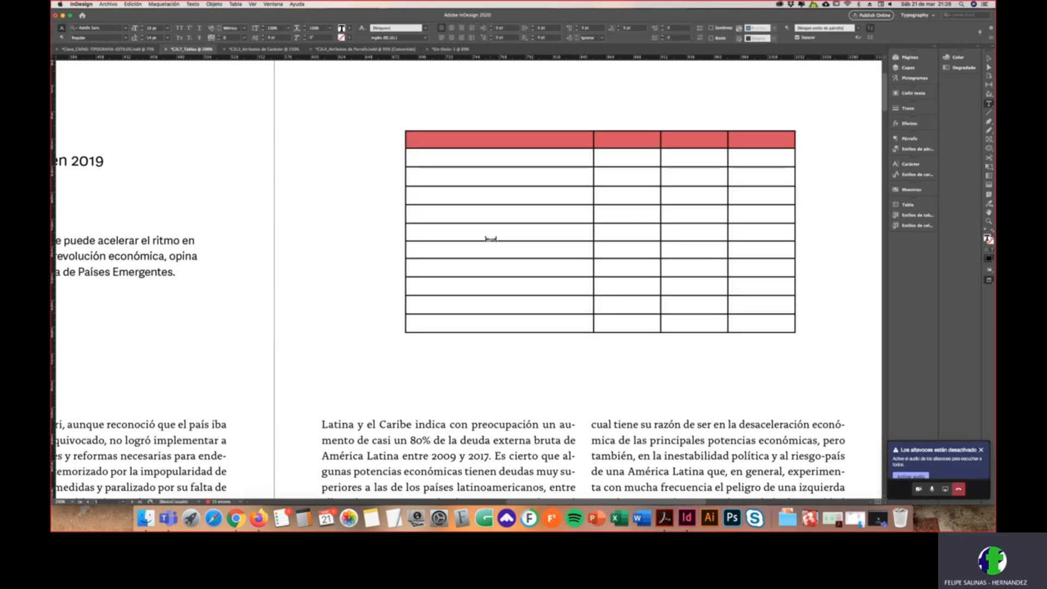
drag(541, 167, 554, 241)
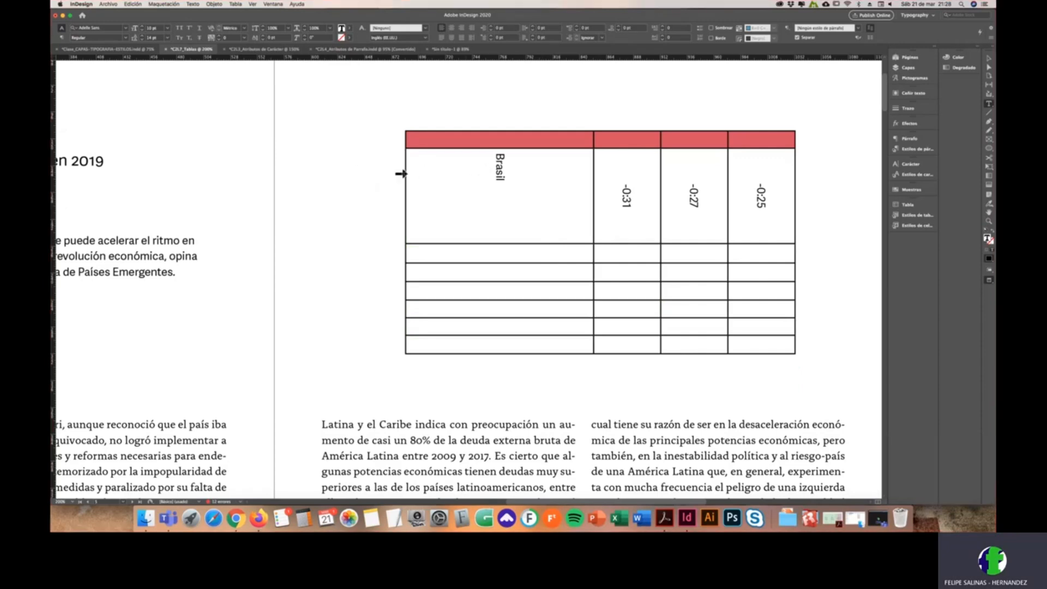
click(399, 174)
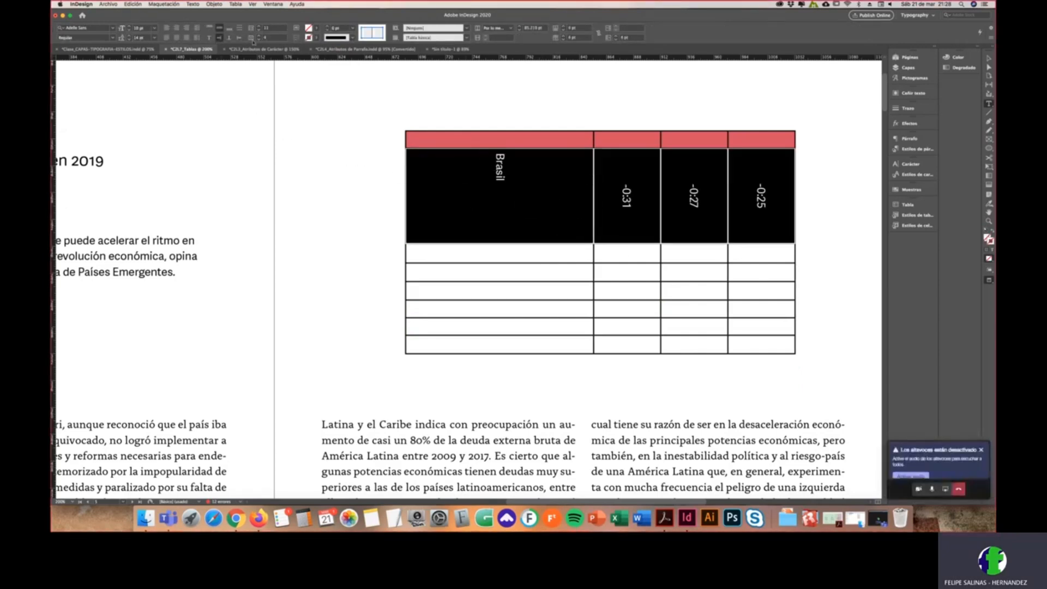
click(474, 252)
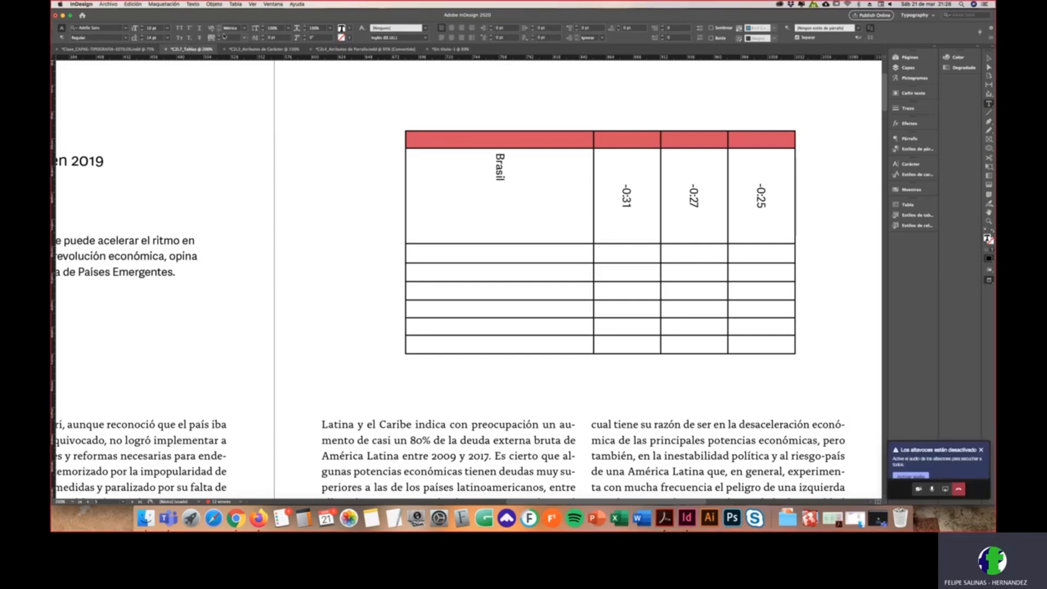
Step: Undo the row enlargement and the text rotation, and select the whole table again
key(super+z)
key(super+z)
click(402, 128)
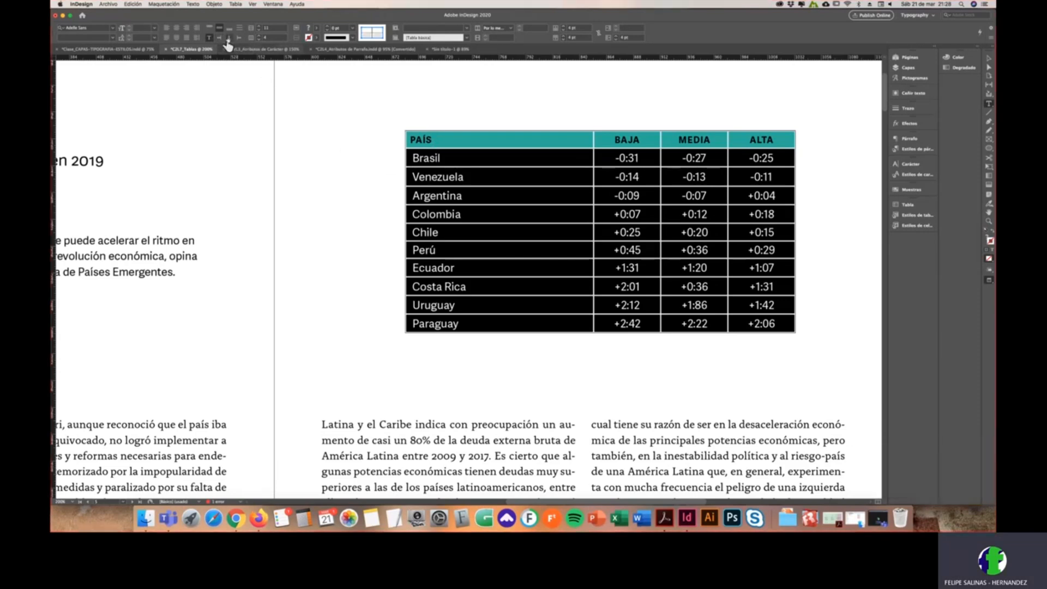
Step: Select the PAÍS column and align its text to the top of the cells
click(516, 139)
click(516, 129)
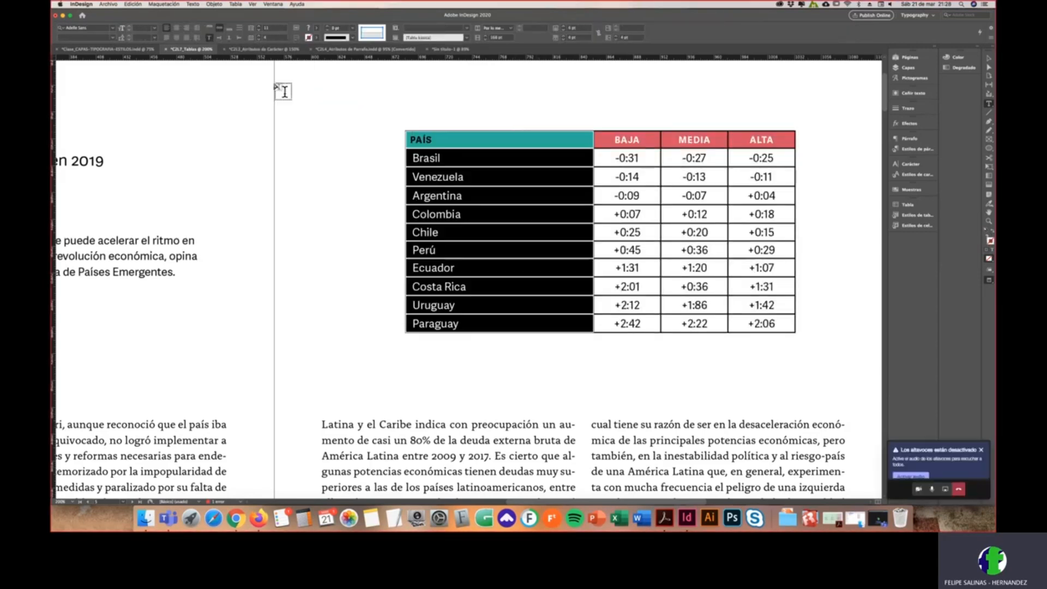
click(211, 30)
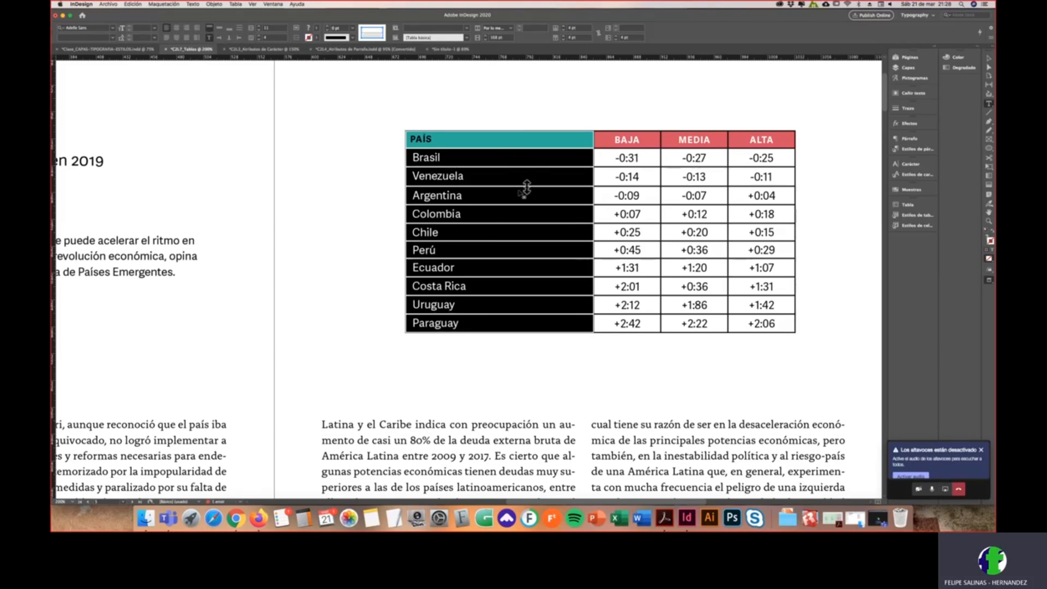
Step: Align the PAÍS column's text to the bottom of the cells
click(229, 29)
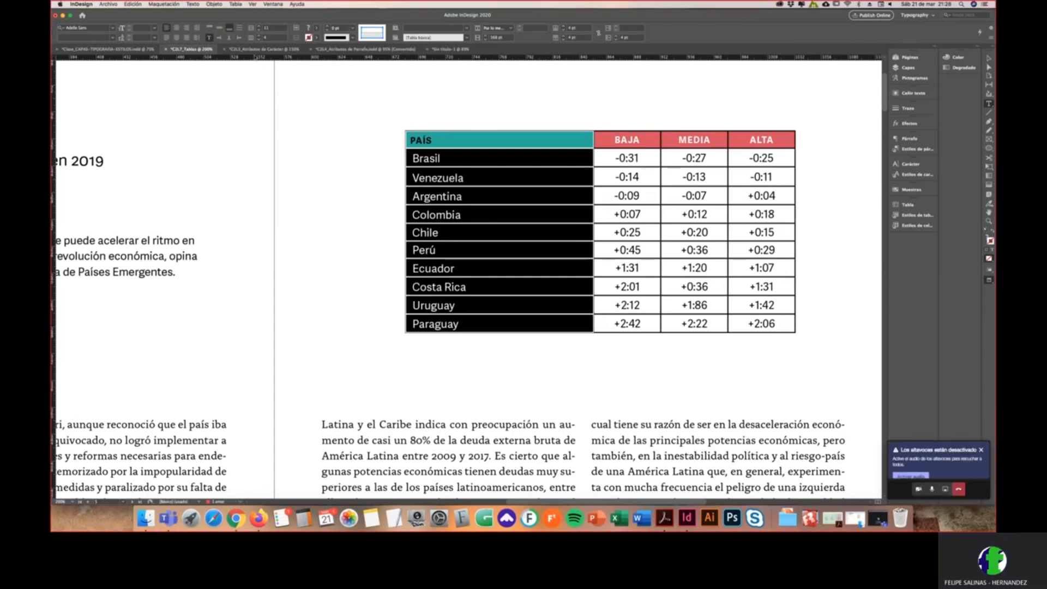
Step: Select the whole table and add two rows and one column to it
click(403, 133)
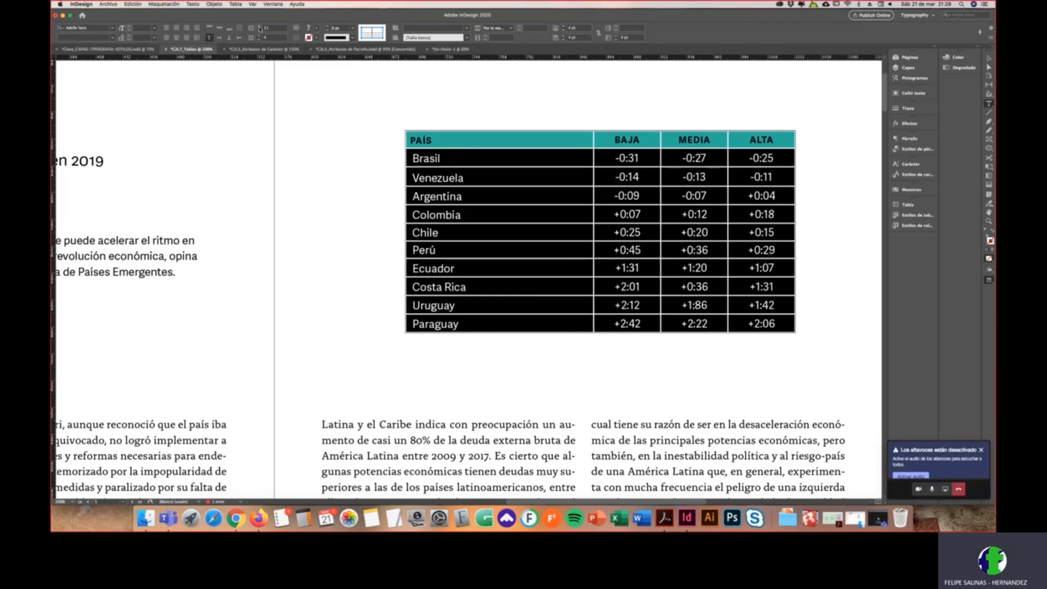
click(260, 27)
click(260, 26)
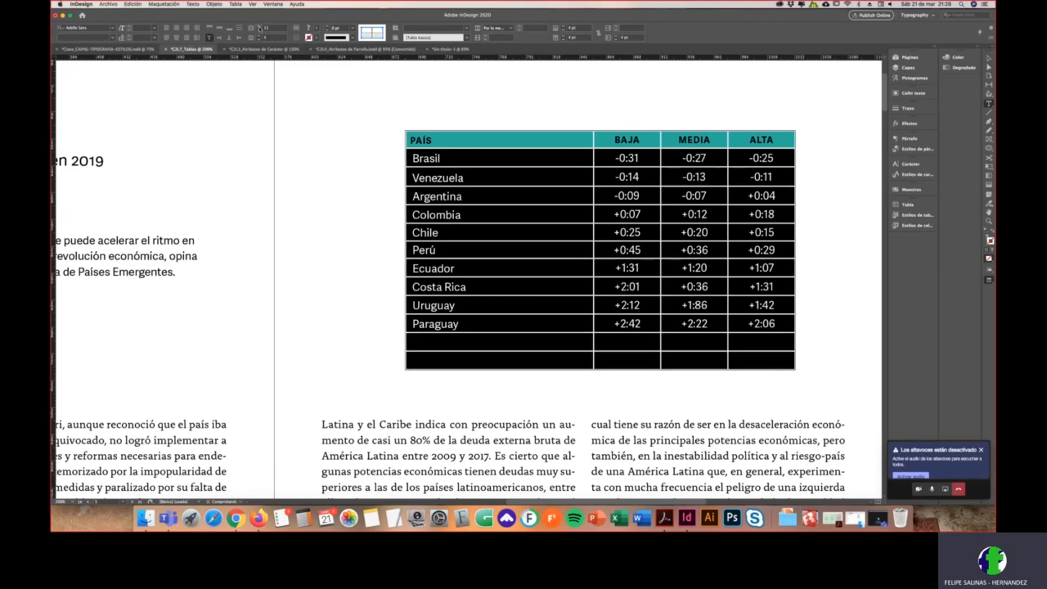
click(260, 36)
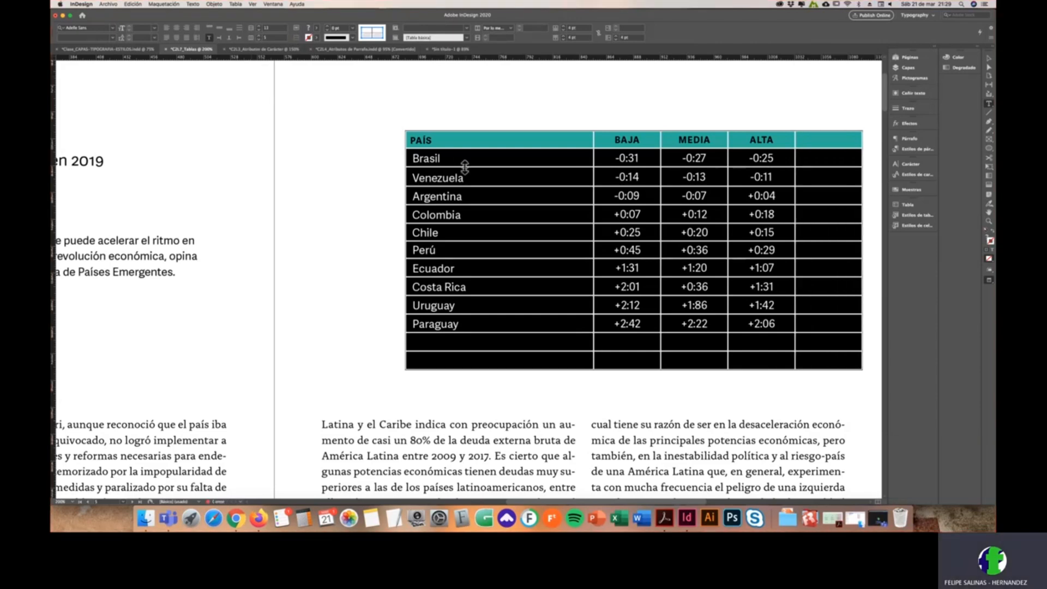
Step: Merge the Brasil and Venezuela cells into one cell, and undo the merge
drag(482, 160, 459, 174)
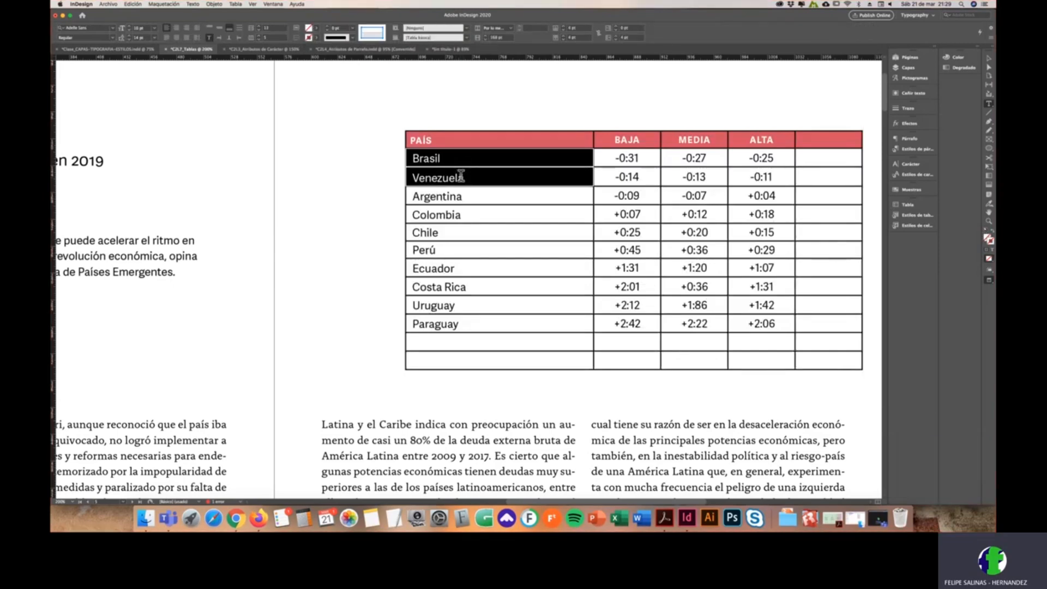
click(295, 33)
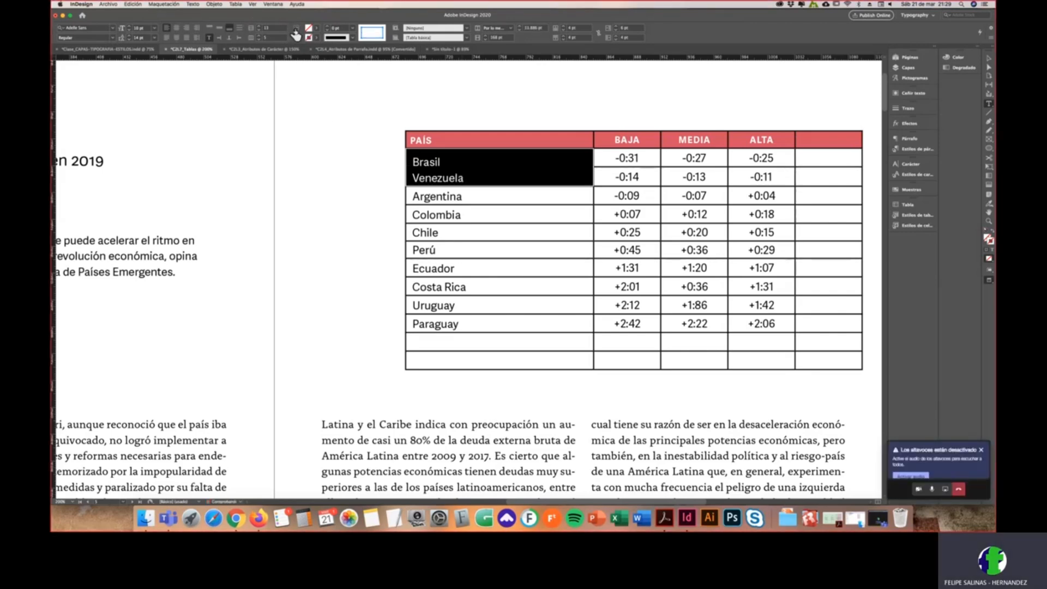
click(437, 178)
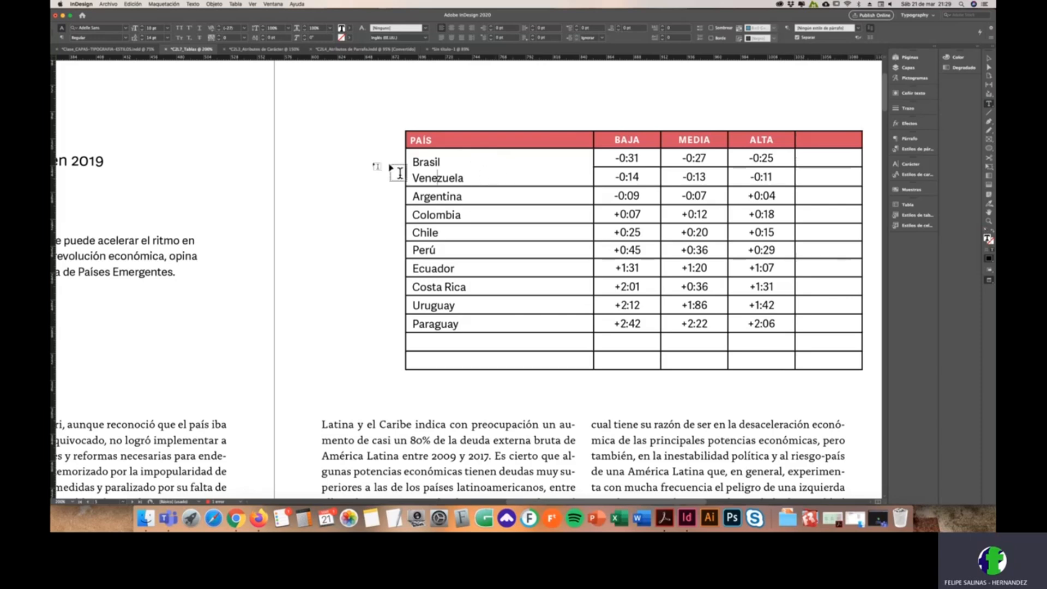
key(super+z)
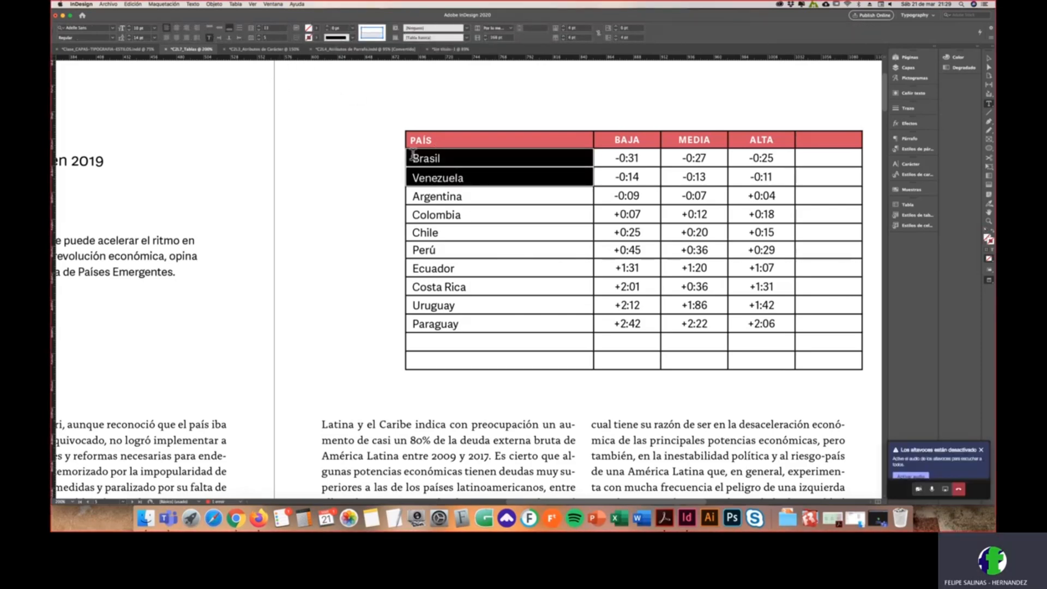
Step: Merge the Brasil and Venezuela cells again, unmerge them, and restore the two original cells
click(297, 37)
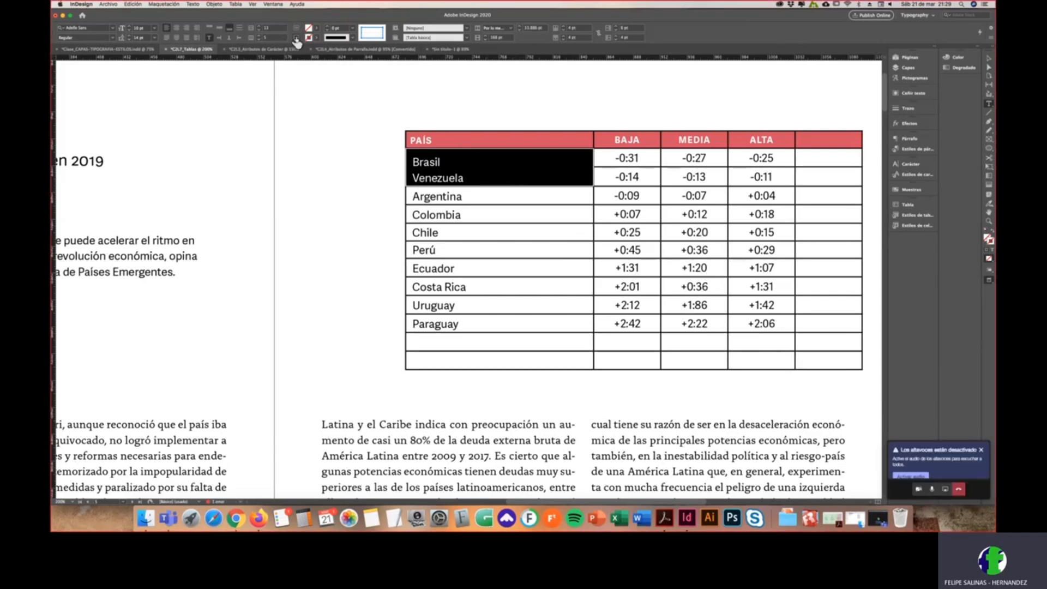
click(296, 37)
click(491, 188)
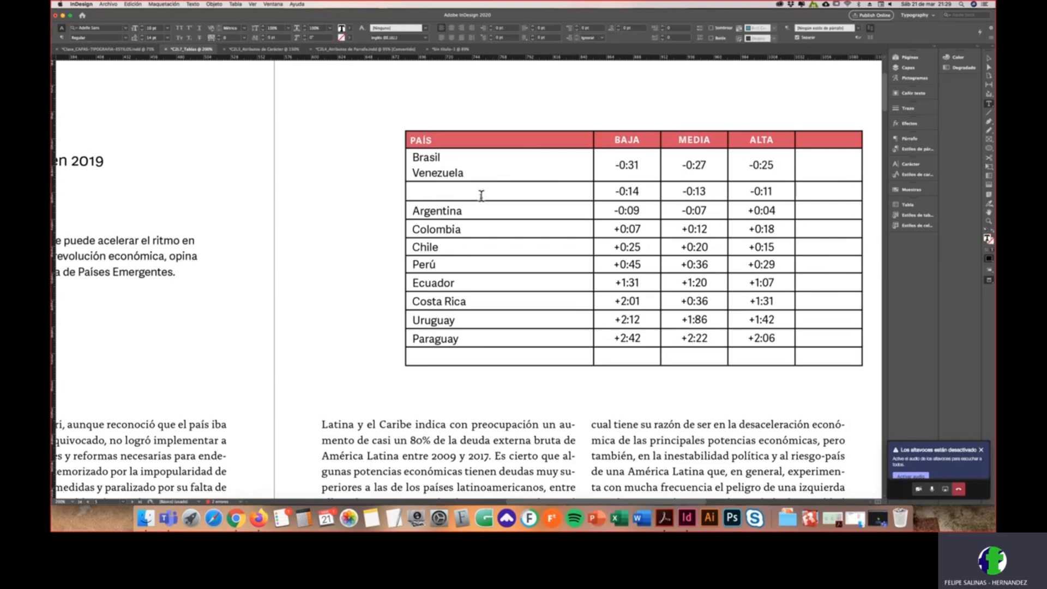
drag(437, 175, 437, 191)
click(438, 175)
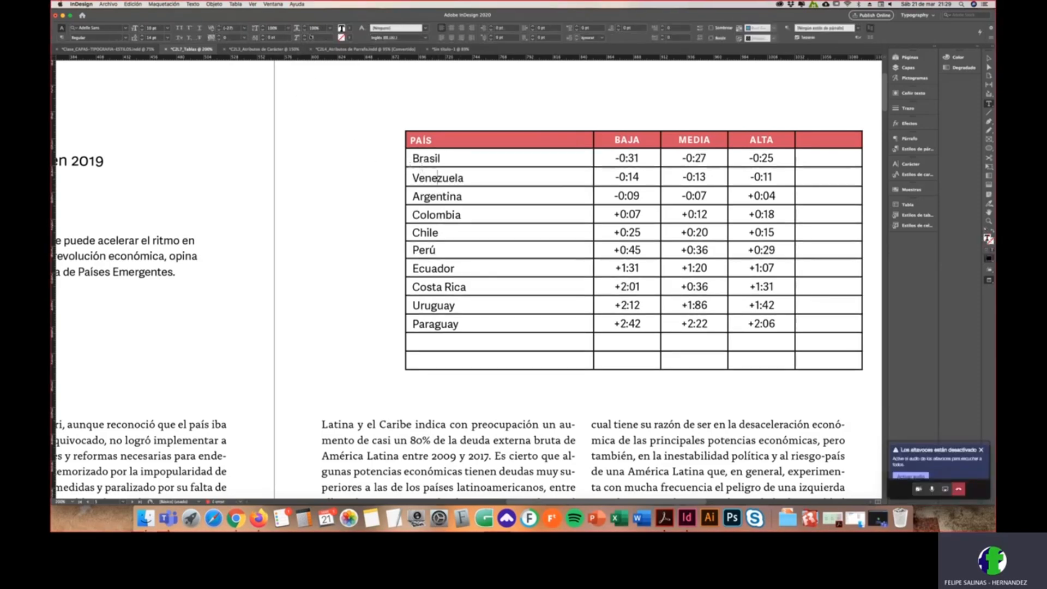
Step: Select the whole table and look through the swatches available for the cell fill
click(402, 129)
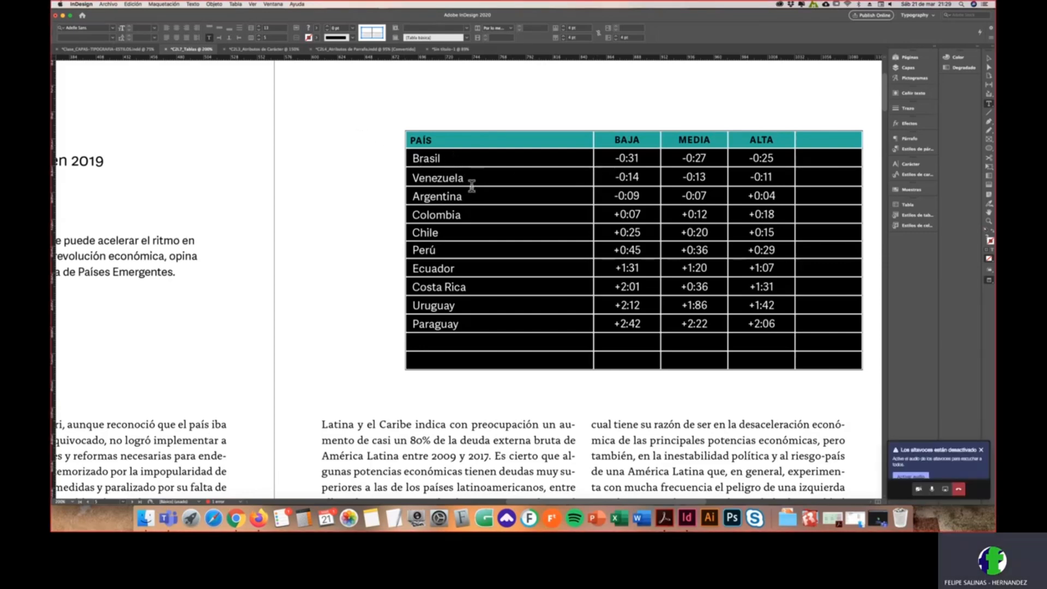
click(316, 29)
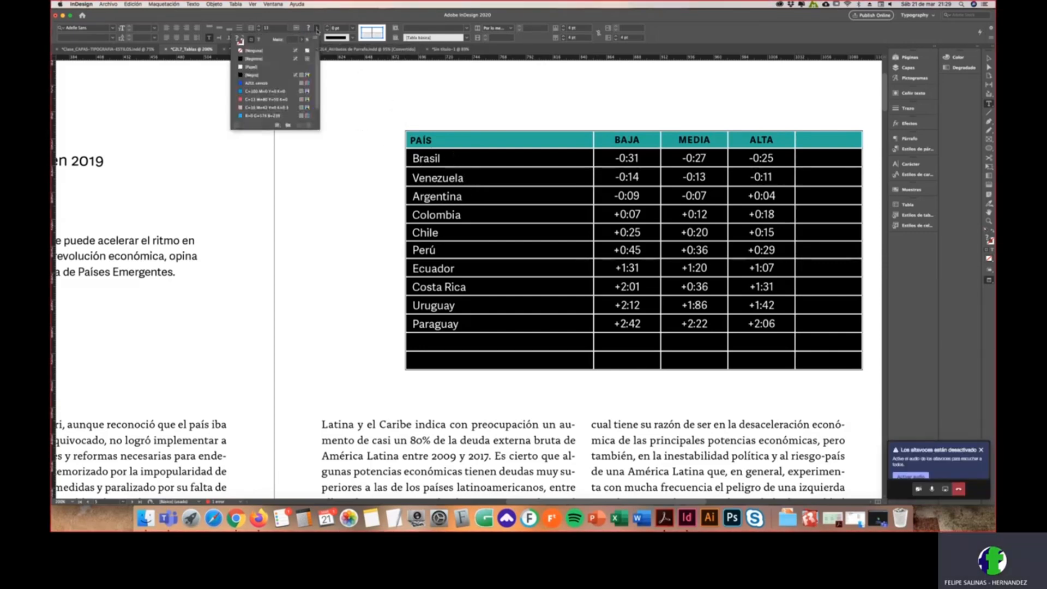
click(317, 30)
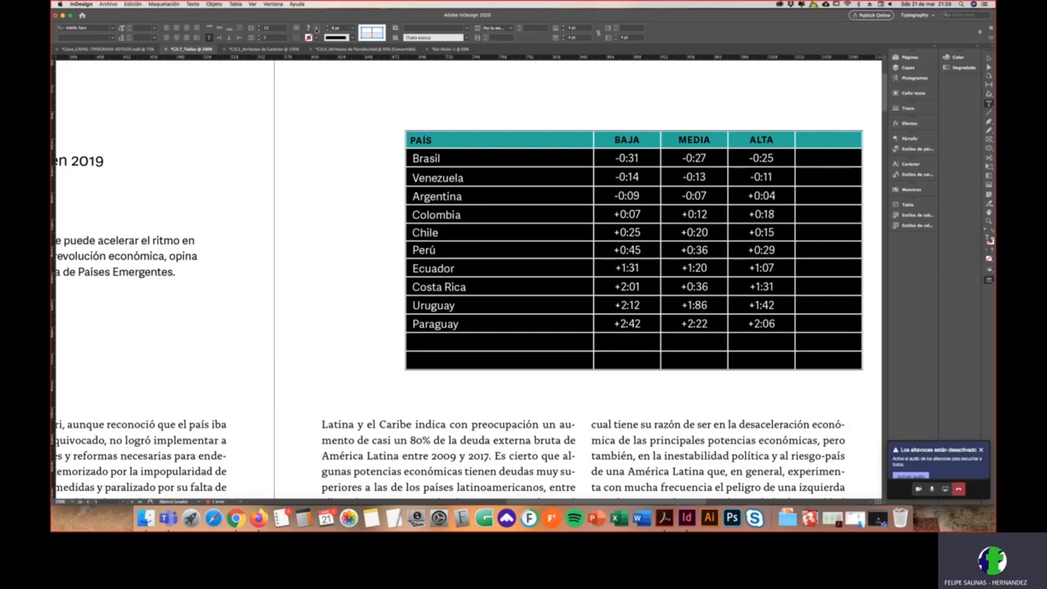
click(316, 30)
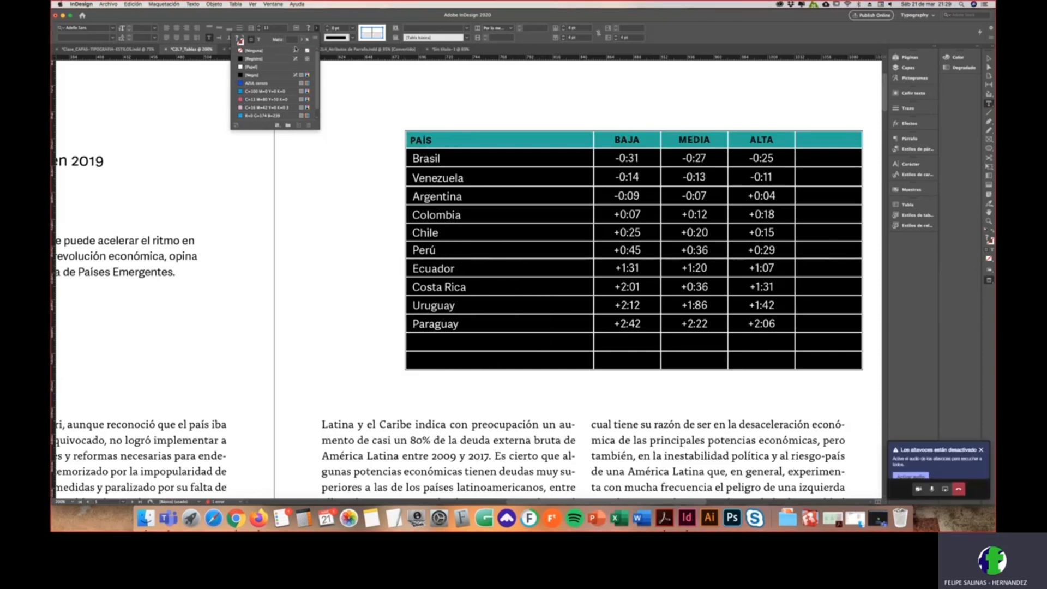
Step: Select the PAÍS column and fill its cells with the pink swatch
click(541, 195)
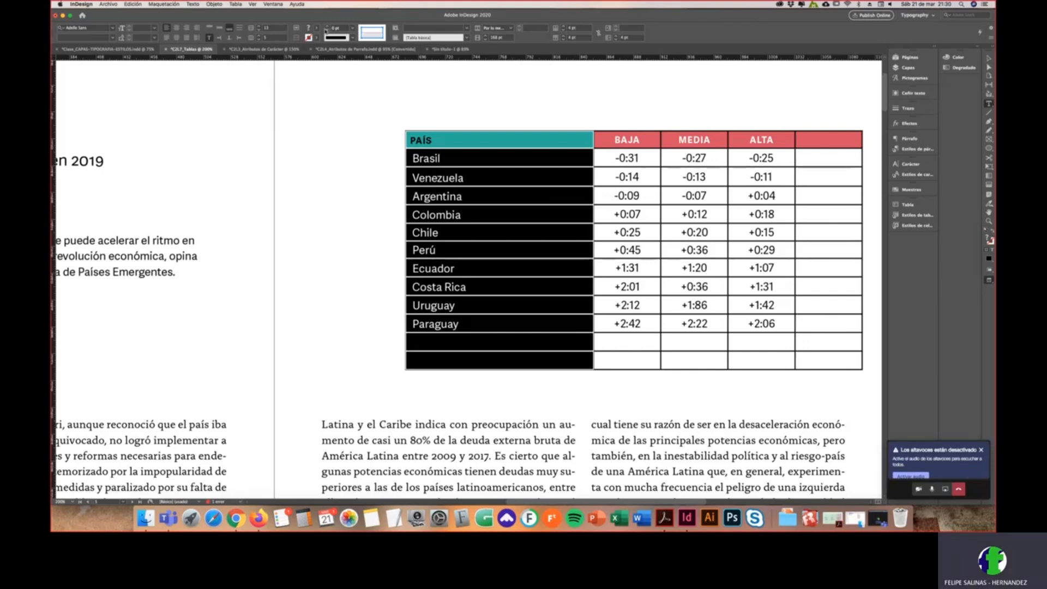
click(318, 31)
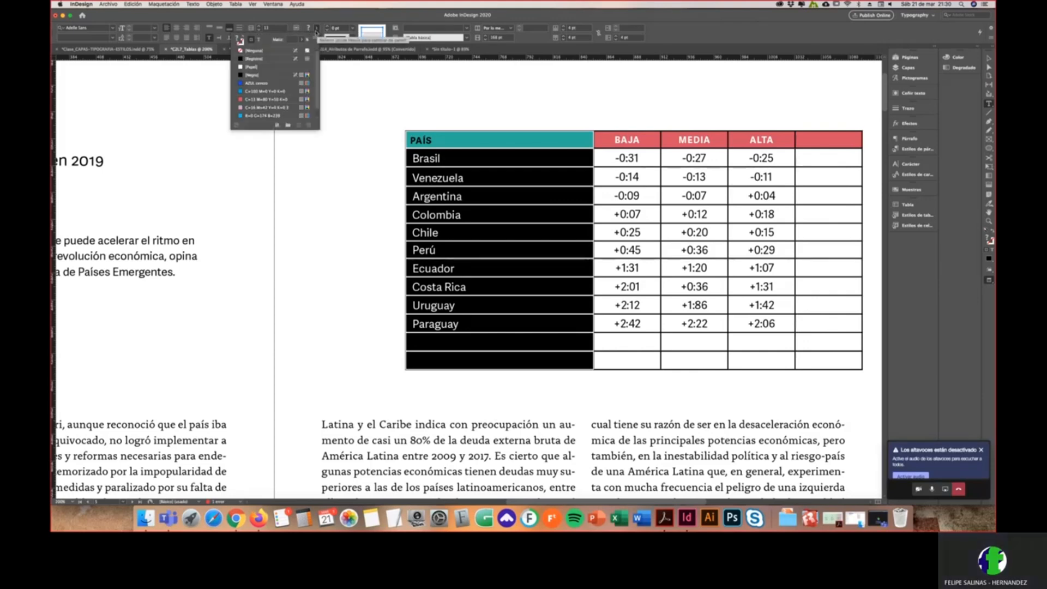
click(267, 107)
click(485, 218)
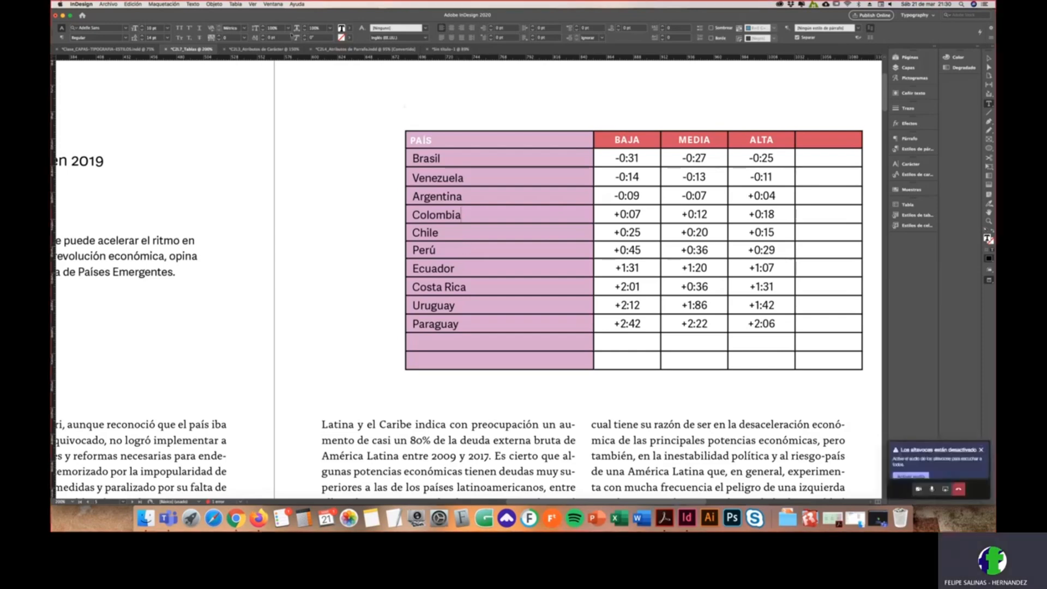
Step: Select the whole table and set the stroke of its outer border to the blue R=0 G=174 B=239 swatch
click(407, 129)
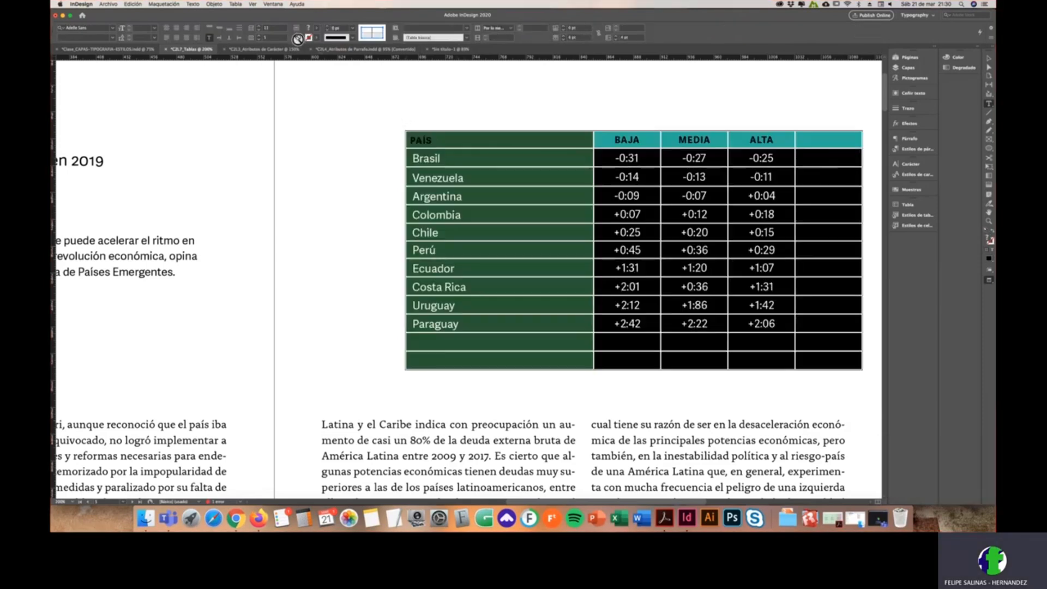
click(317, 38)
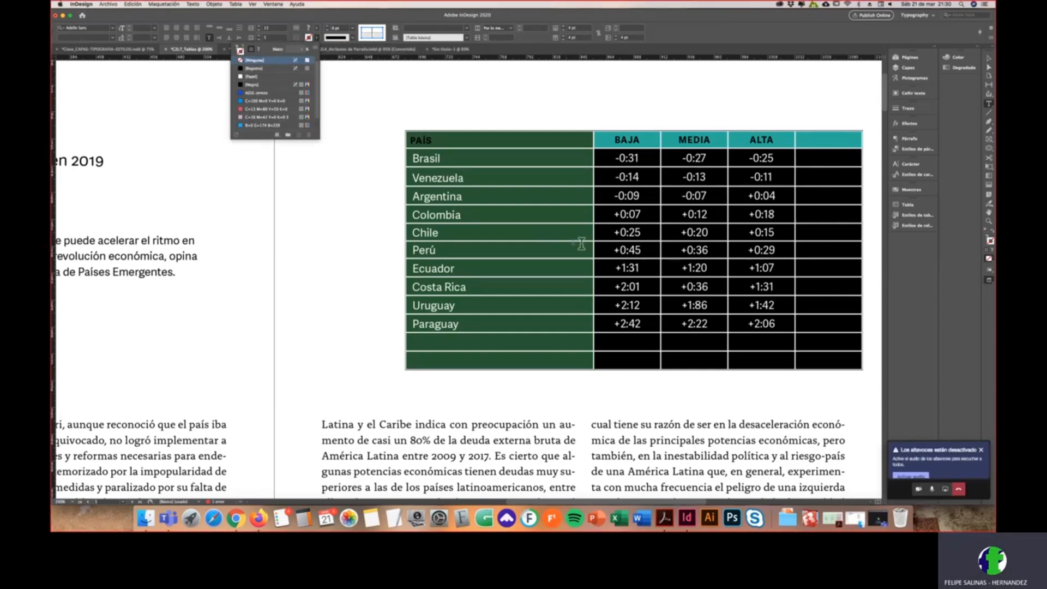
click(557, 235)
click(407, 129)
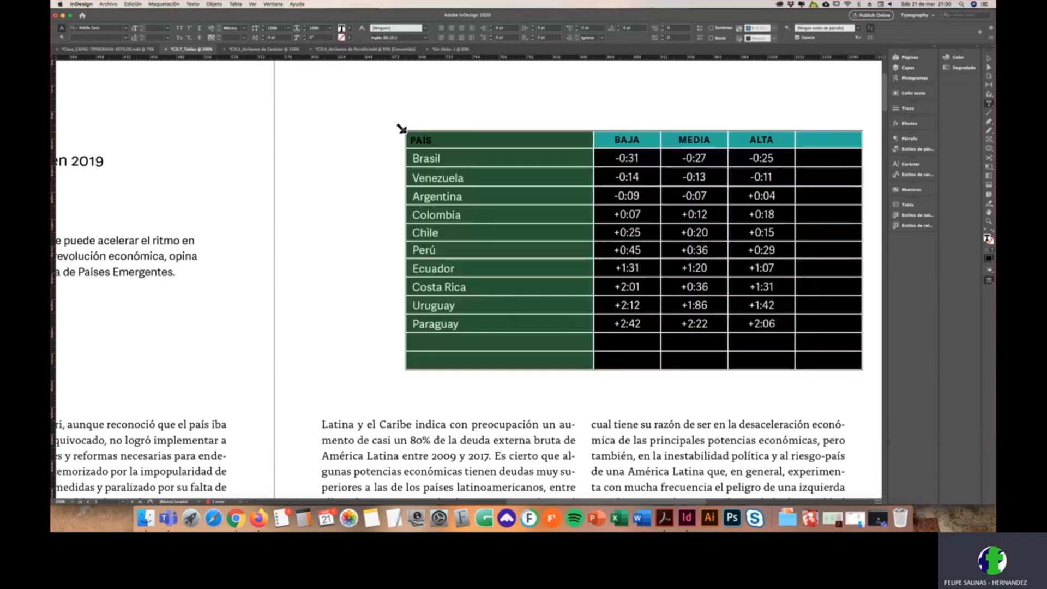
click(317, 37)
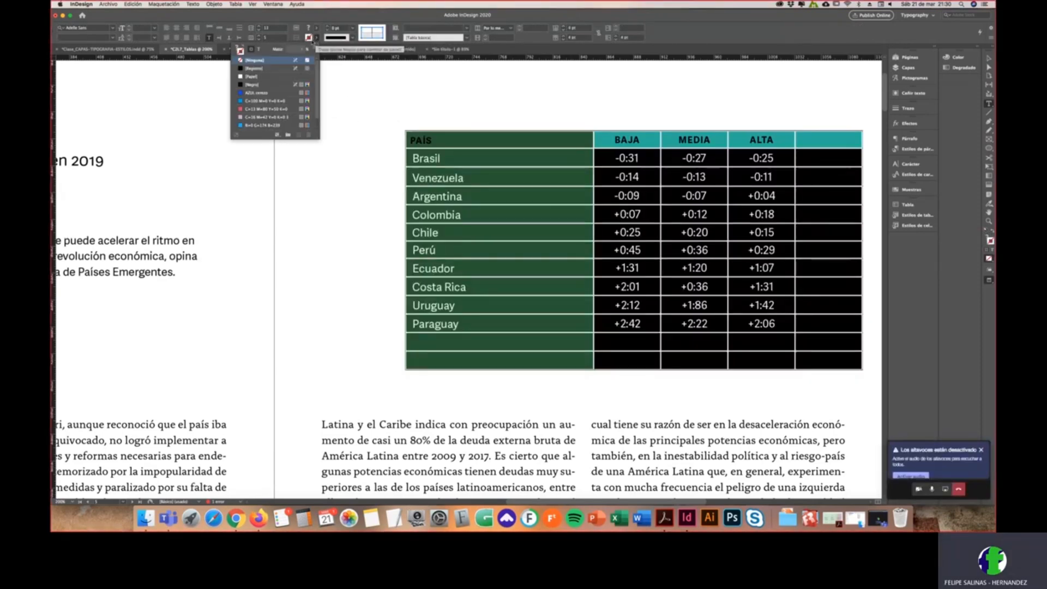
click(271, 126)
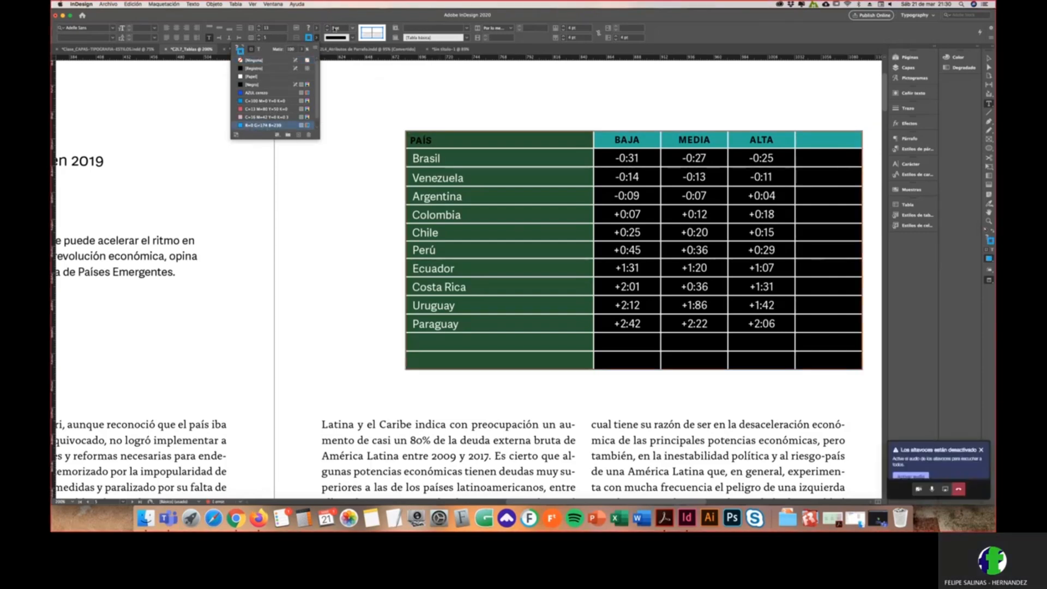
Step: Set the weight of the table's outer border to 2 pt and deselect the table to check it
click(351, 28)
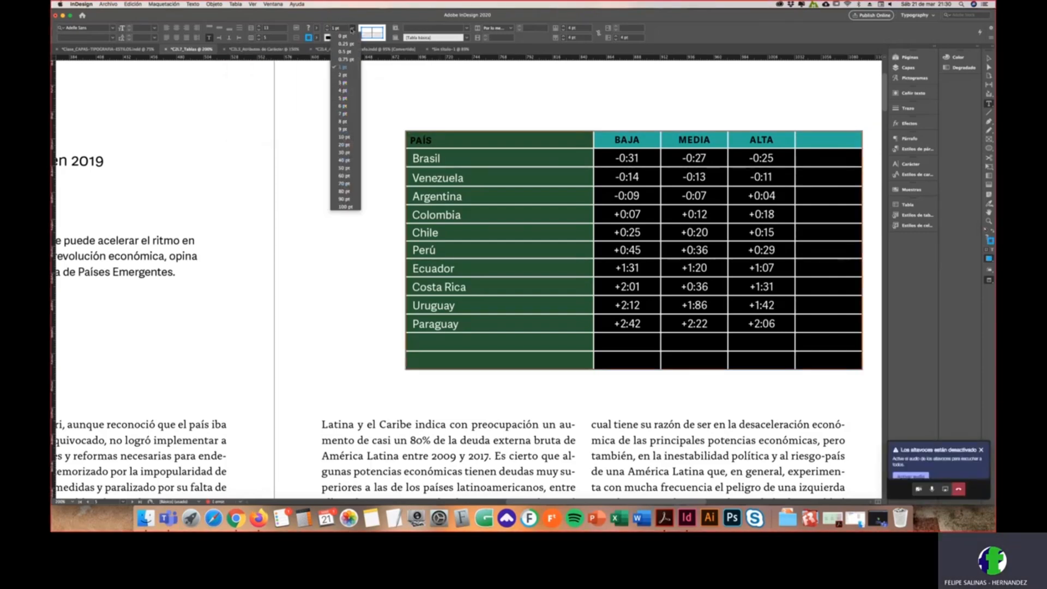
click(343, 76)
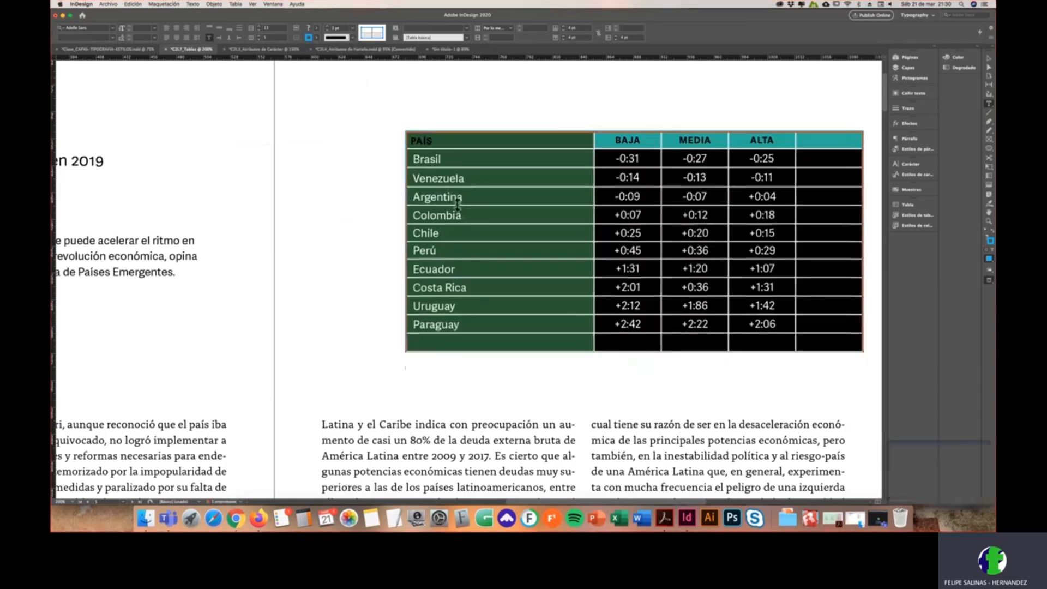
click(404, 130)
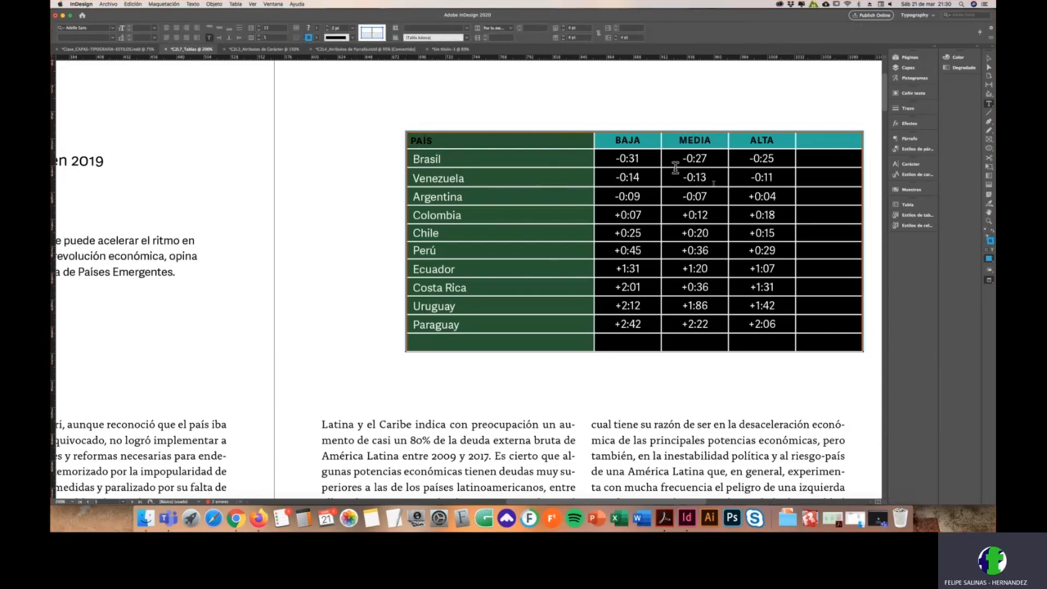
click(683, 197)
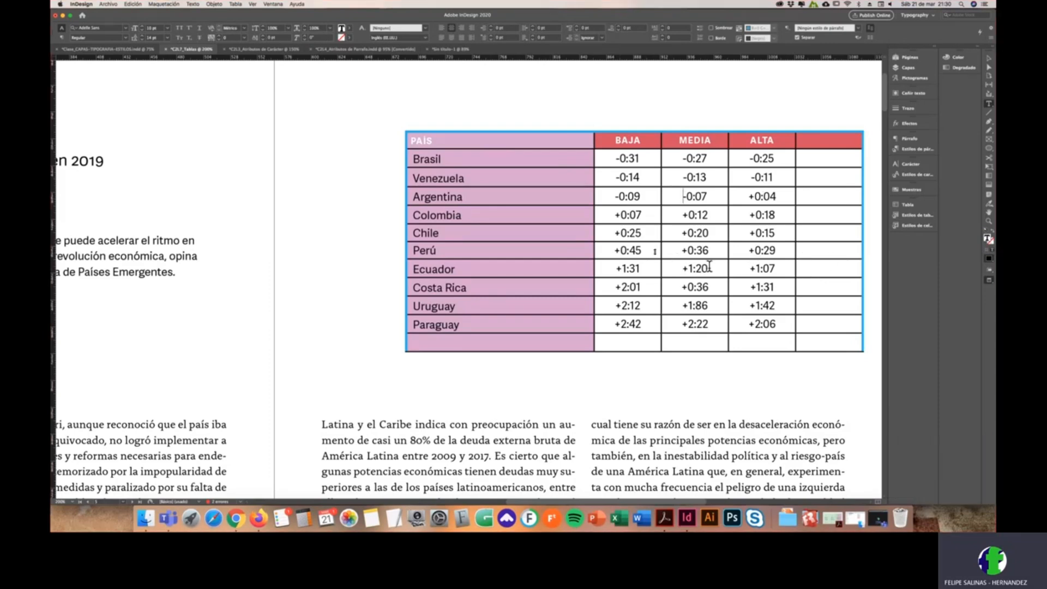
Step: Reselect the whole table and change its outer border's stroke type to the dotted Con puntos style
click(405, 130)
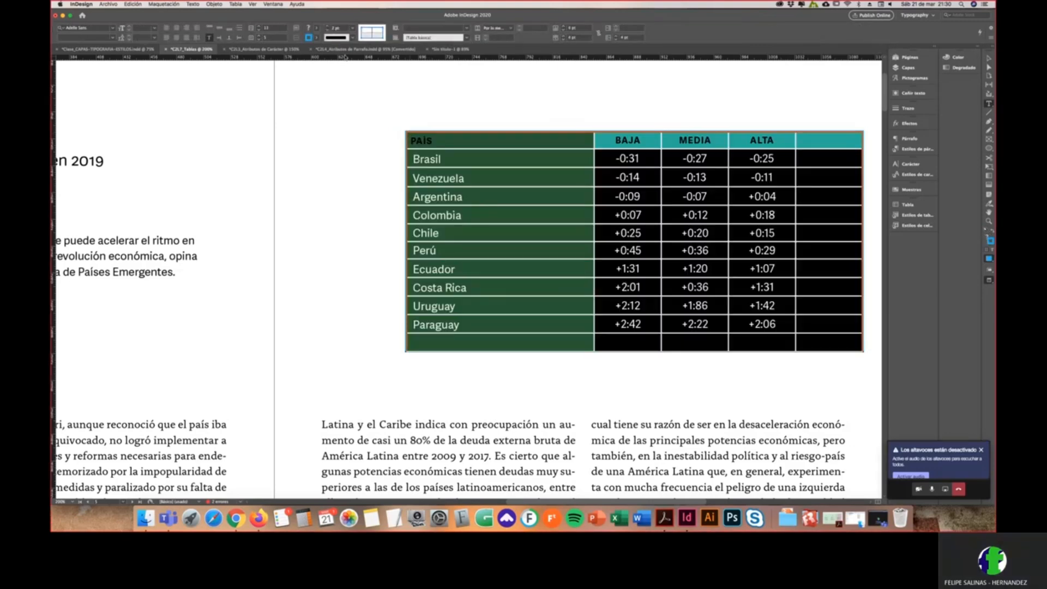
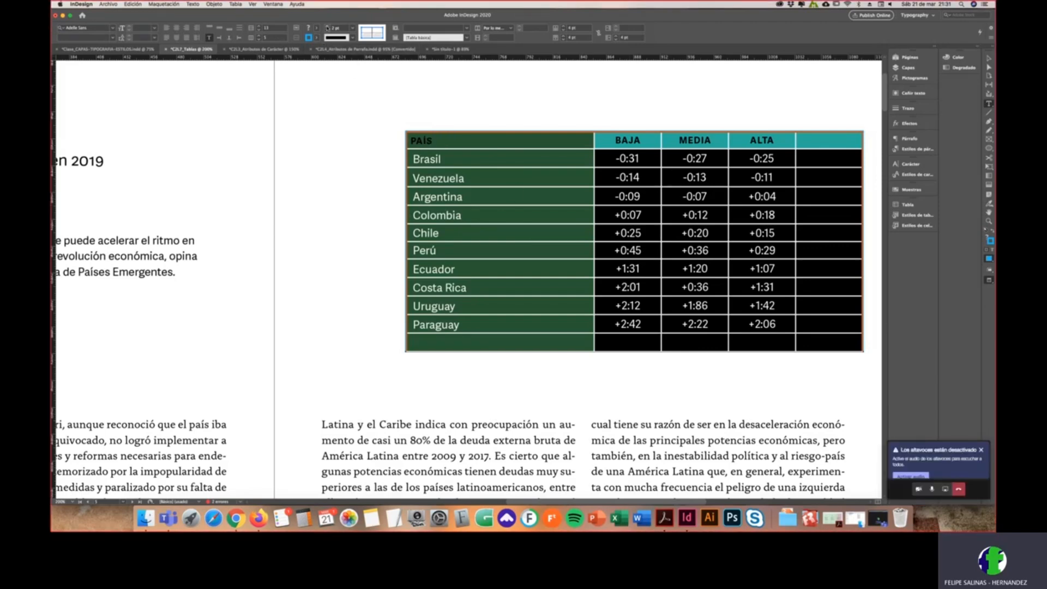
click(352, 37)
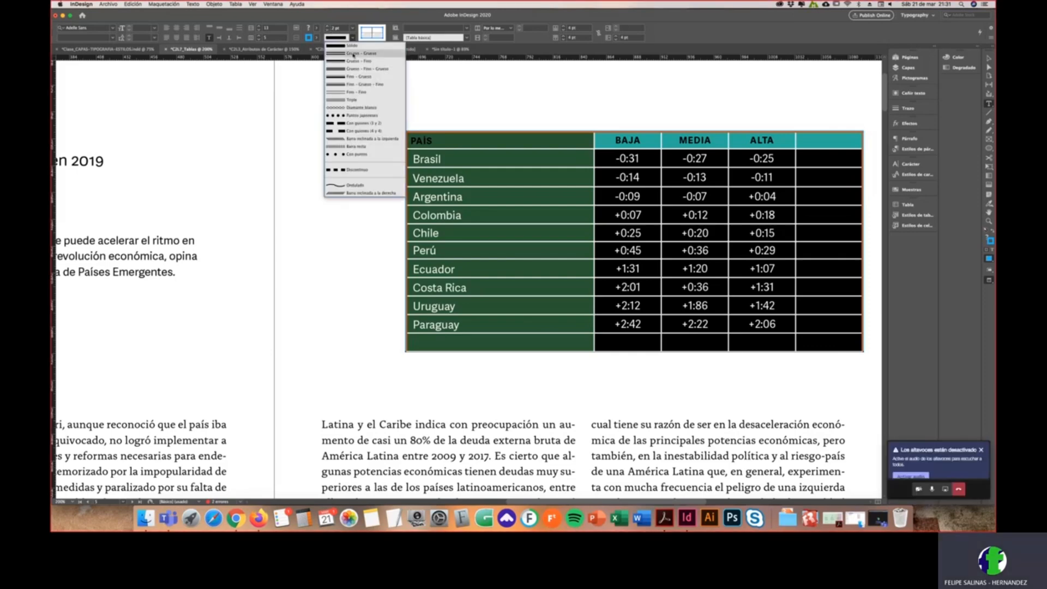
click(357, 154)
click(397, 140)
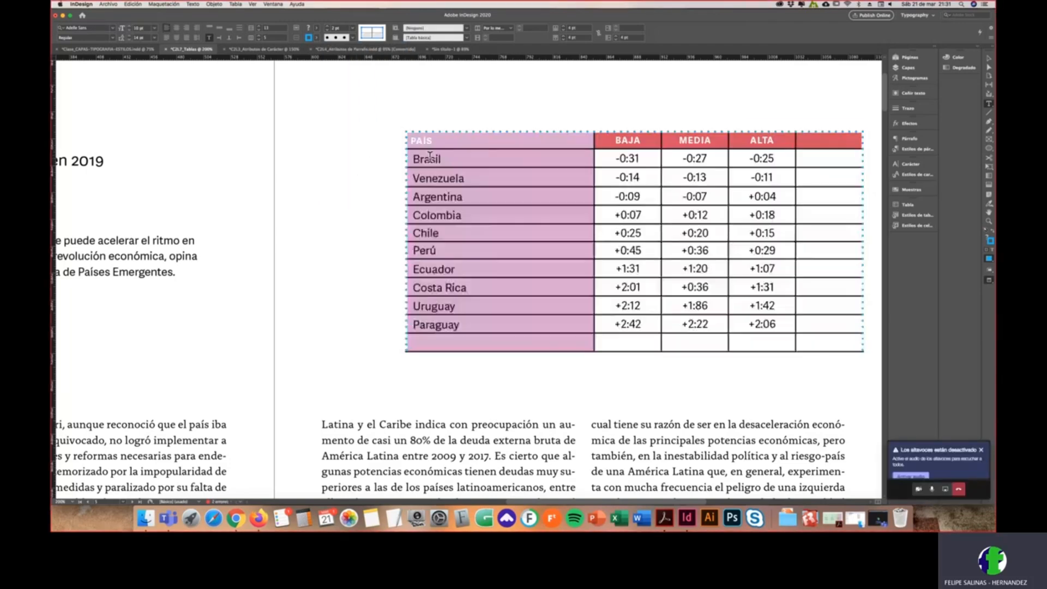
Step: Select the whole table, target only its inner lines, and give them a 2 pt stroke in the [Papel] swatch
click(401, 128)
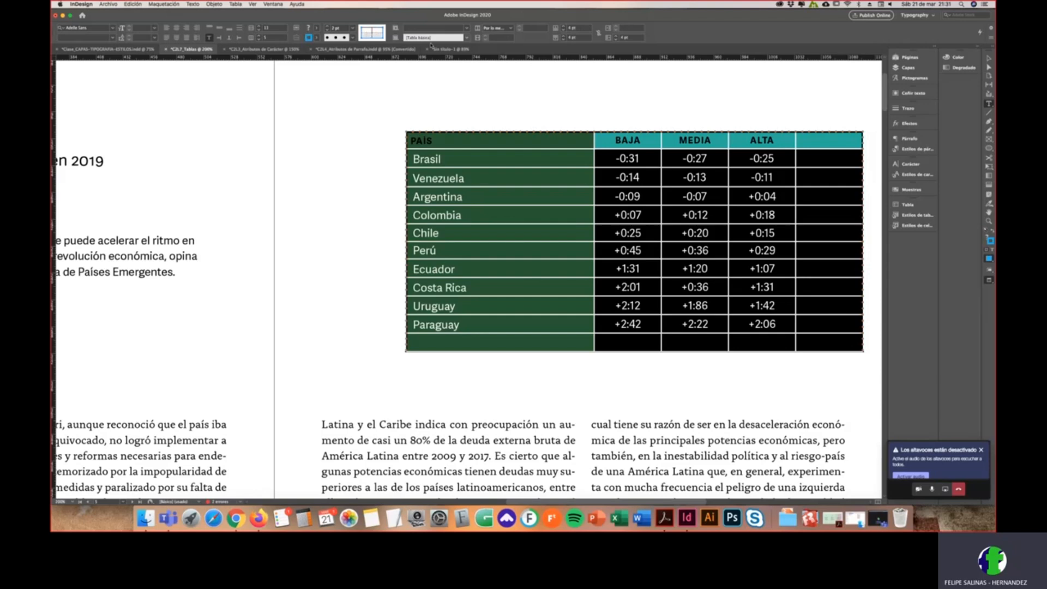
click(381, 36)
click(372, 36)
click(351, 28)
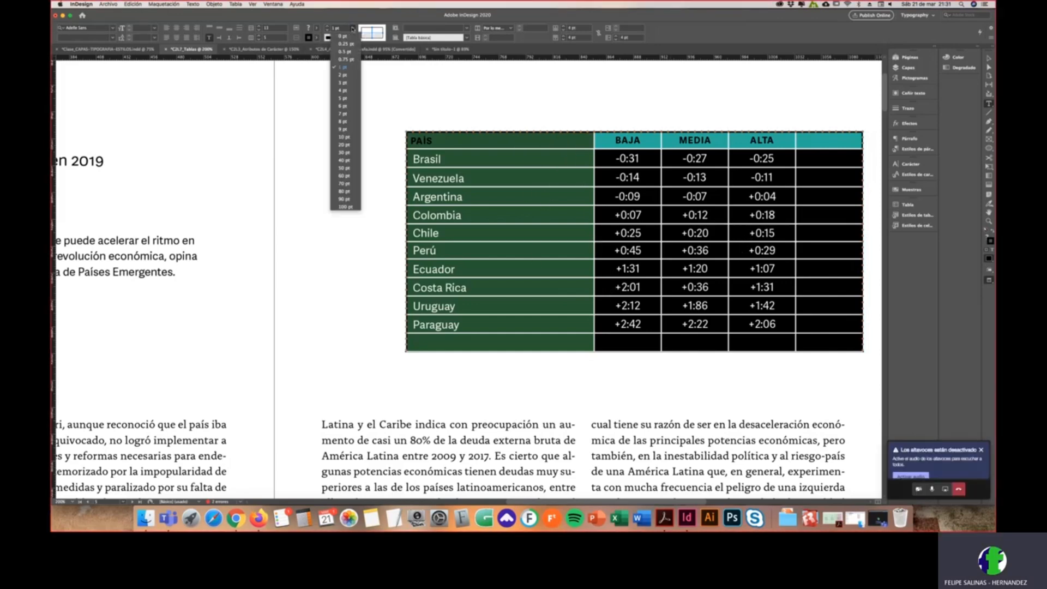
click(350, 76)
click(317, 38)
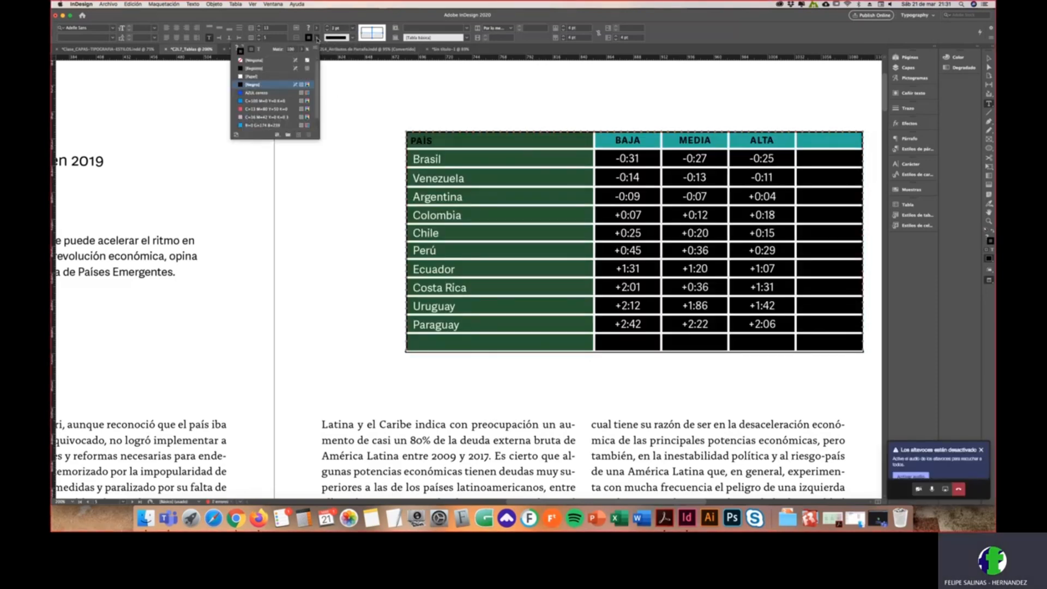
click(253, 76)
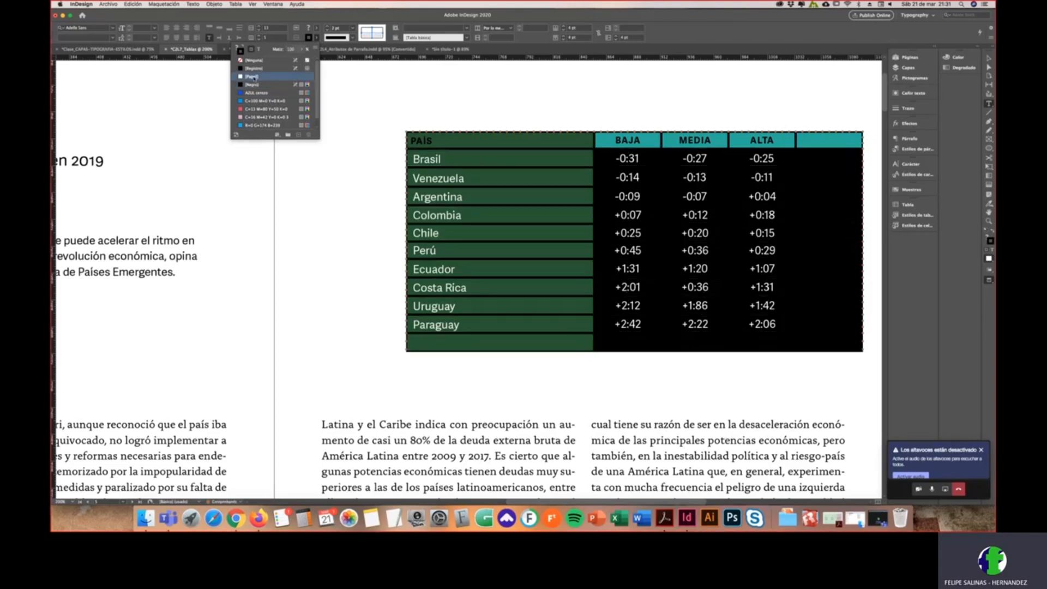
Step: Set the stroke type of the table's inner lines to solid and deselect the table to check it
click(354, 38)
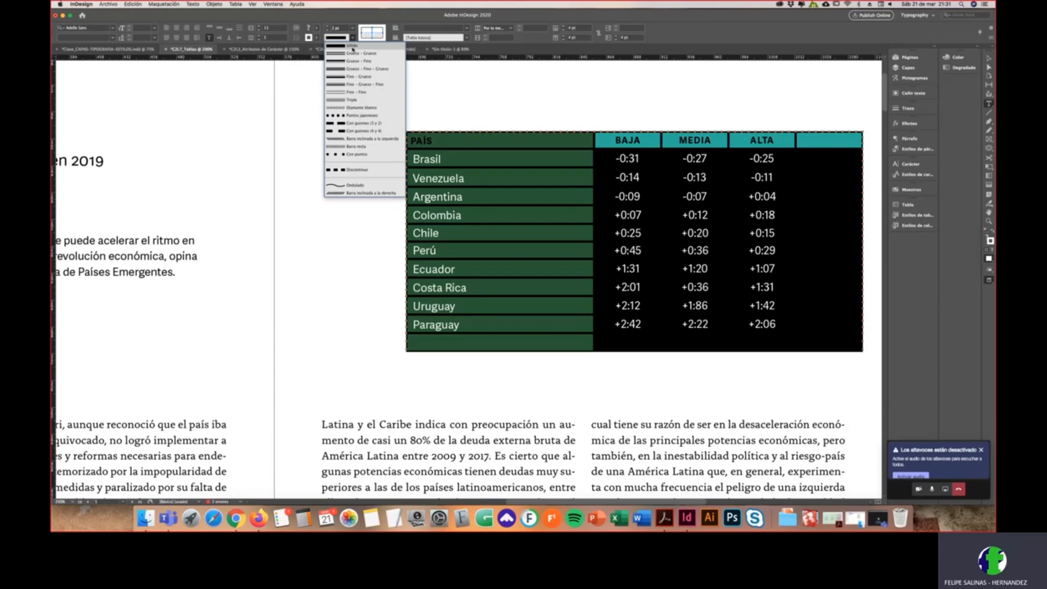
click(352, 49)
click(477, 234)
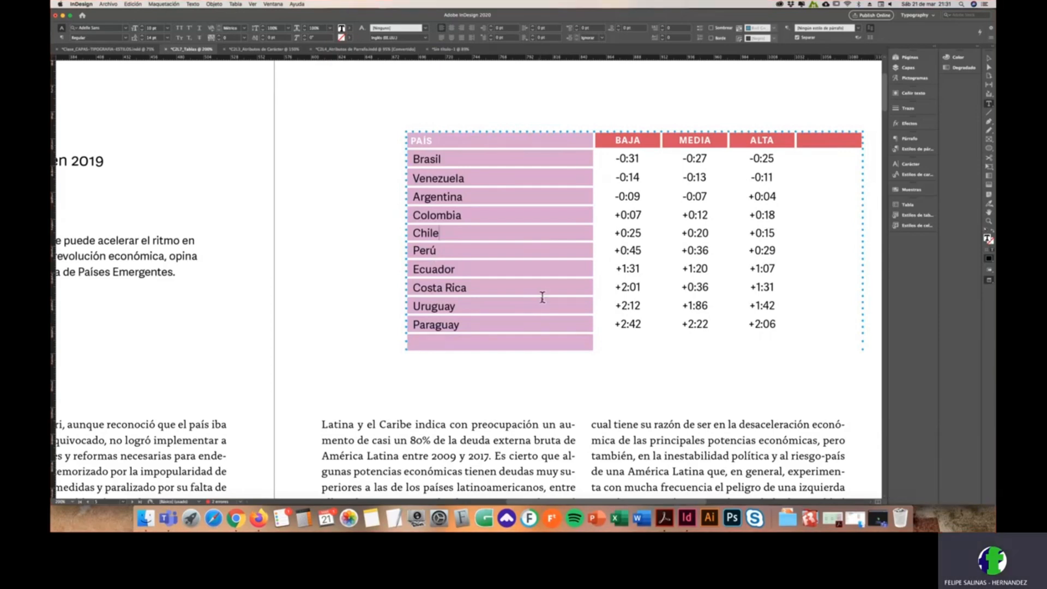
click(403, 128)
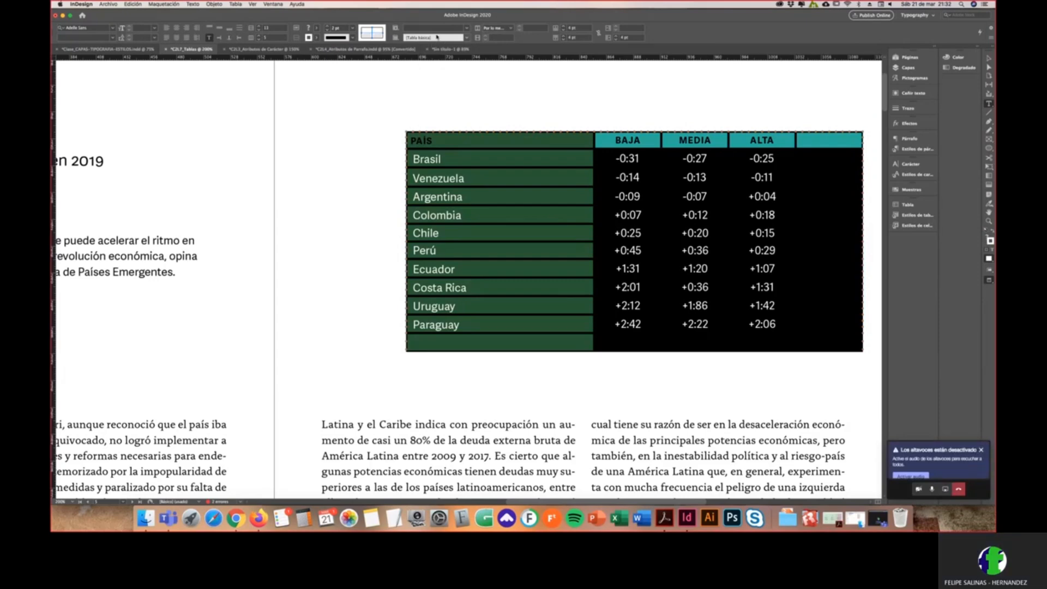
click(444, 161)
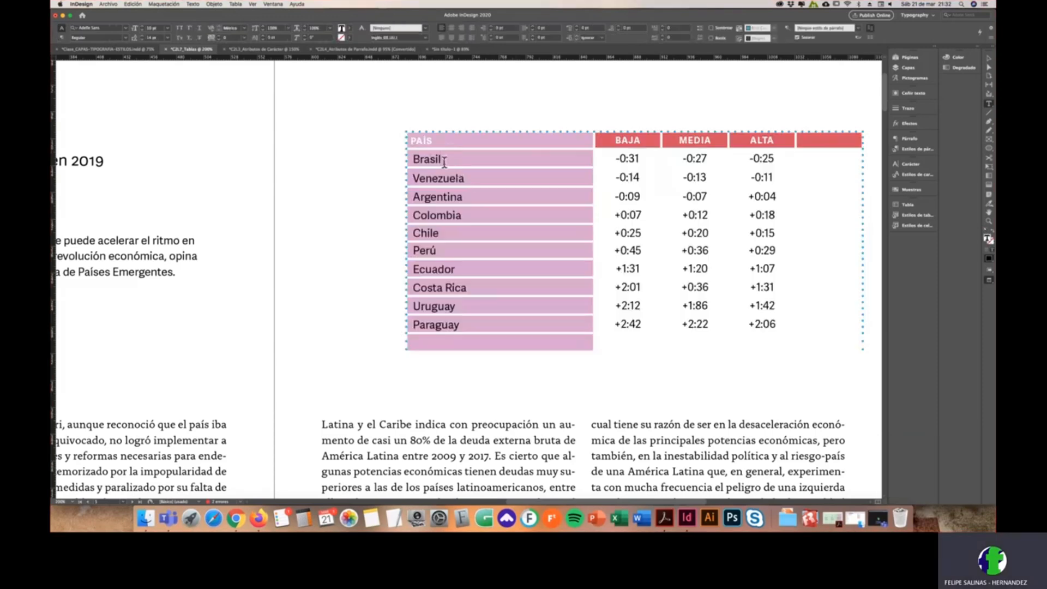
Step: Select the whole table, target both its outer border and inner lines, and set their stroke to the [Negro] swatch
click(402, 133)
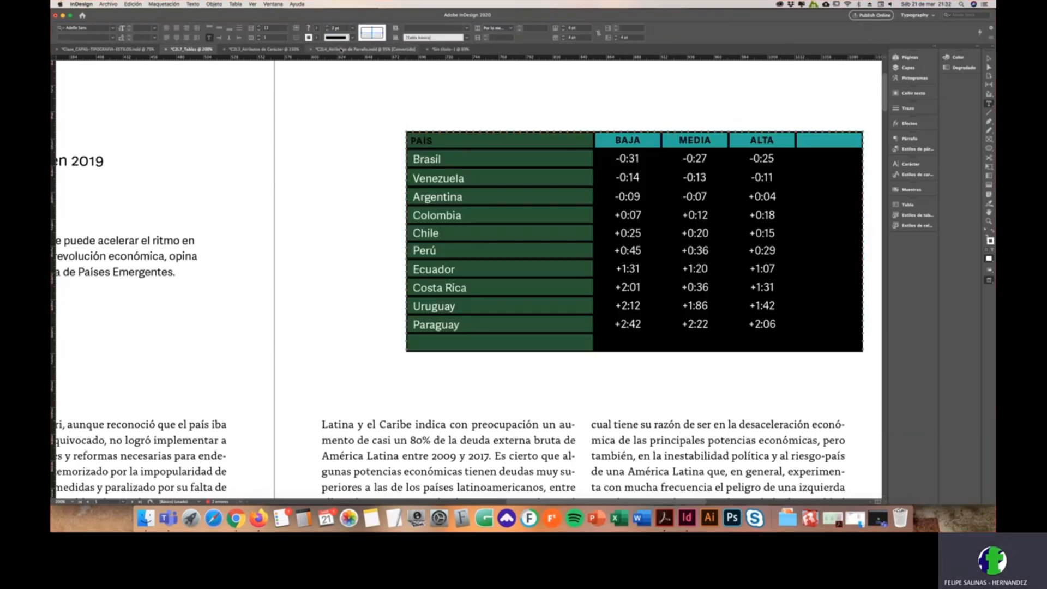
click(368, 32)
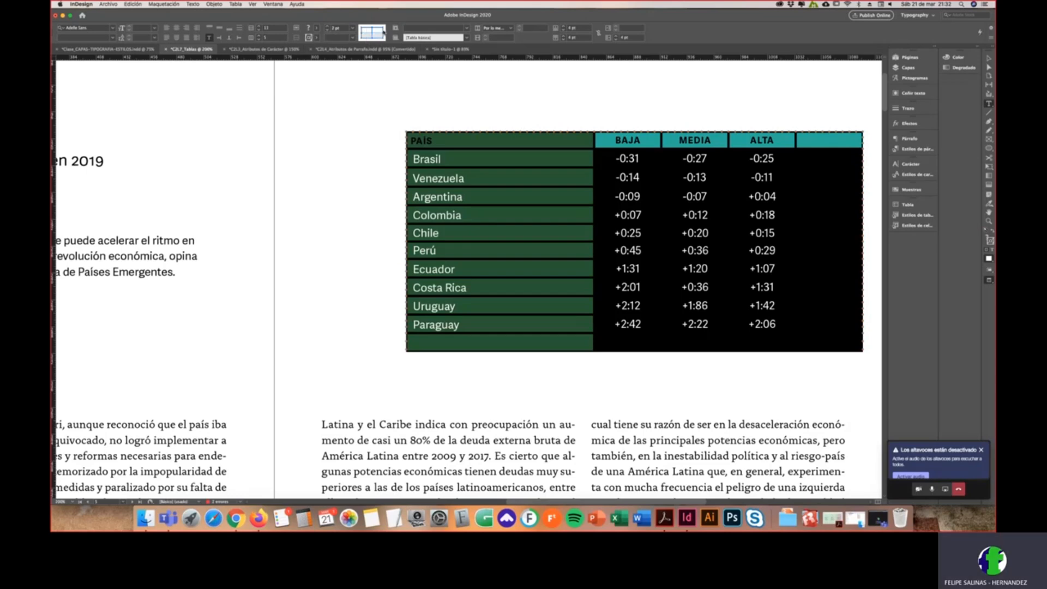
click(317, 29)
click(317, 28)
click(317, 37)
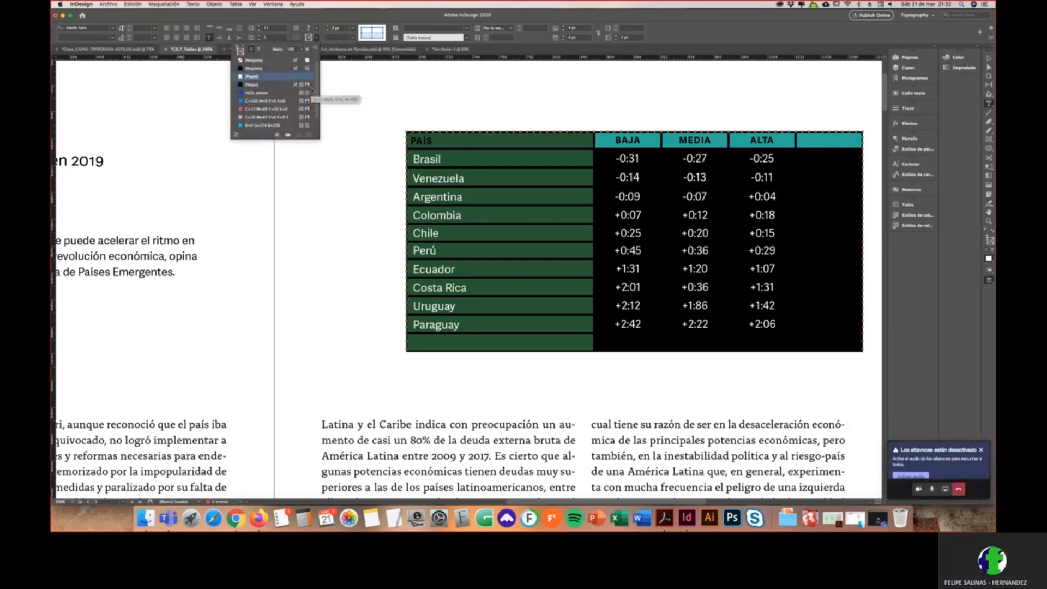
click(253, 85)
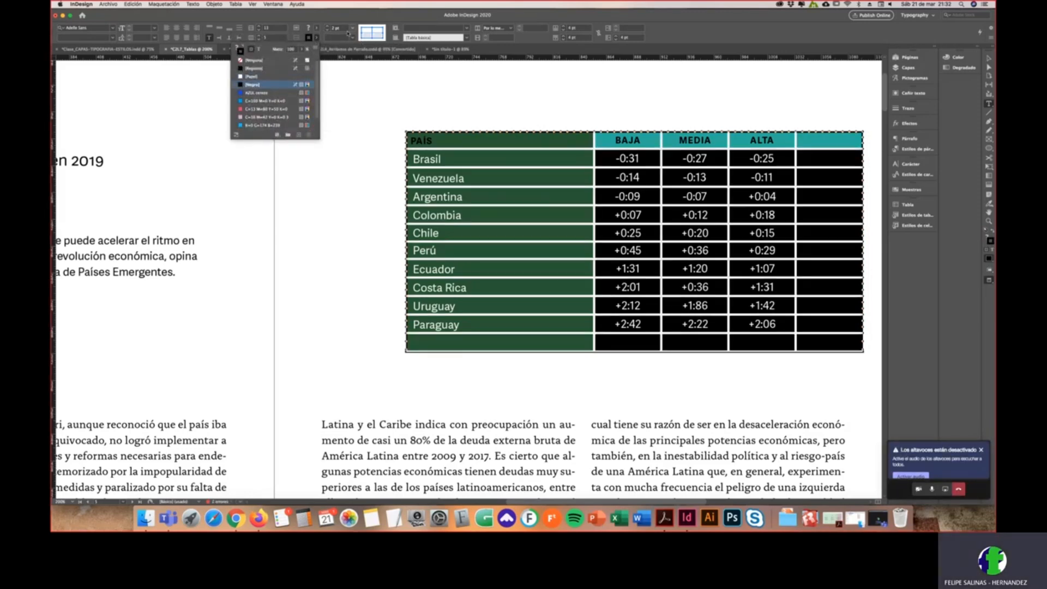
Step: Give all the table's lines a 1 pt solid stroke and deselect the table to check it
click(352, 29)
click(352, 66)
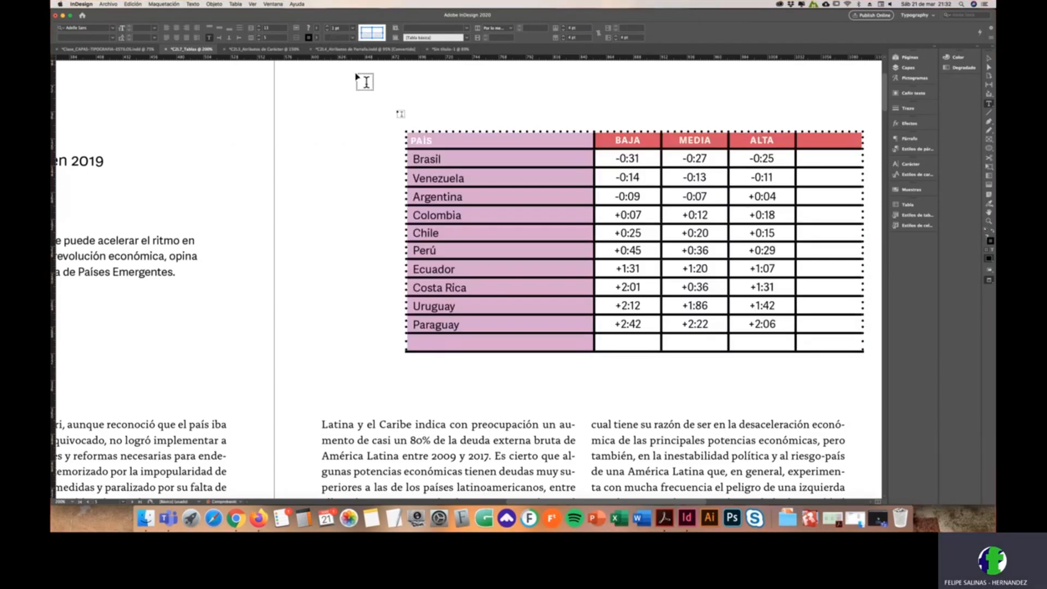
click(349, 38)
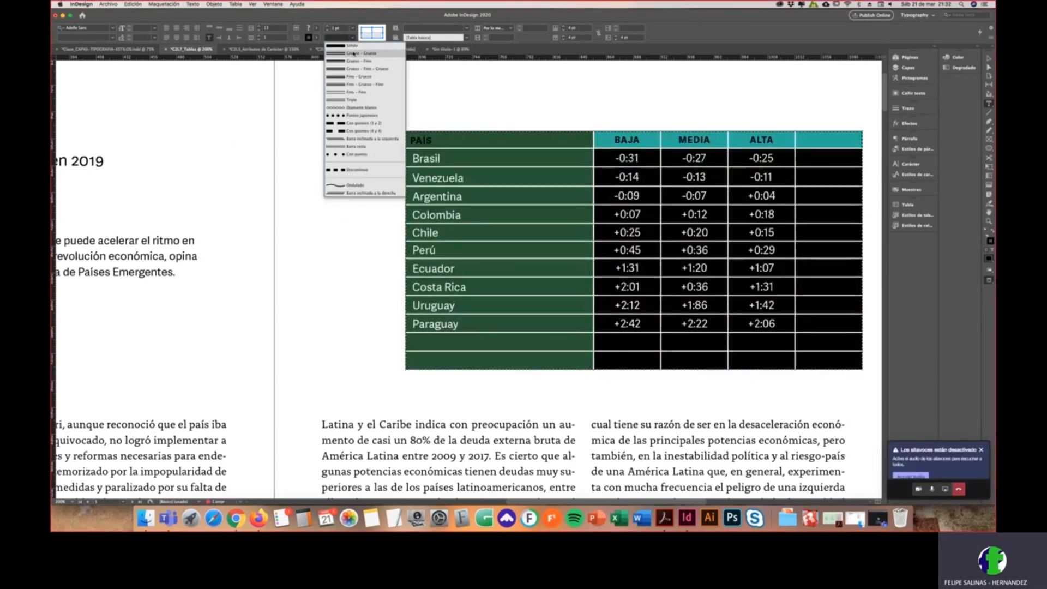
click(353, 48)
click(521, 275)
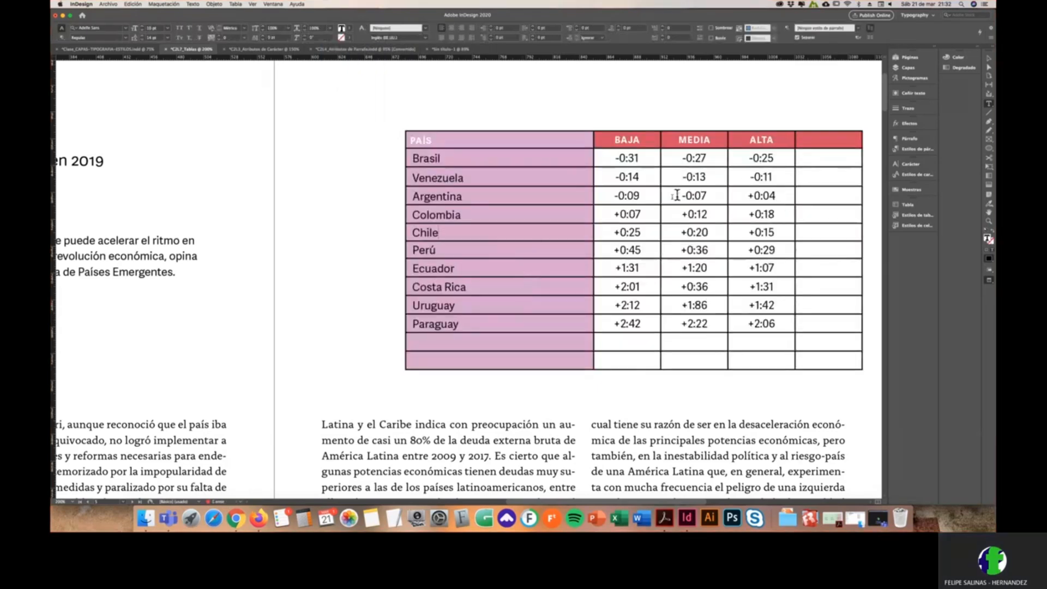
Step: Lengthen the Brasil cell with the filler text "OJASOIHJAS jhohadsn jasoihjsaaisjoas oaijsoiajs oiajsoiajs oijasoij" so it wraps onto three lines
click(403, 128)
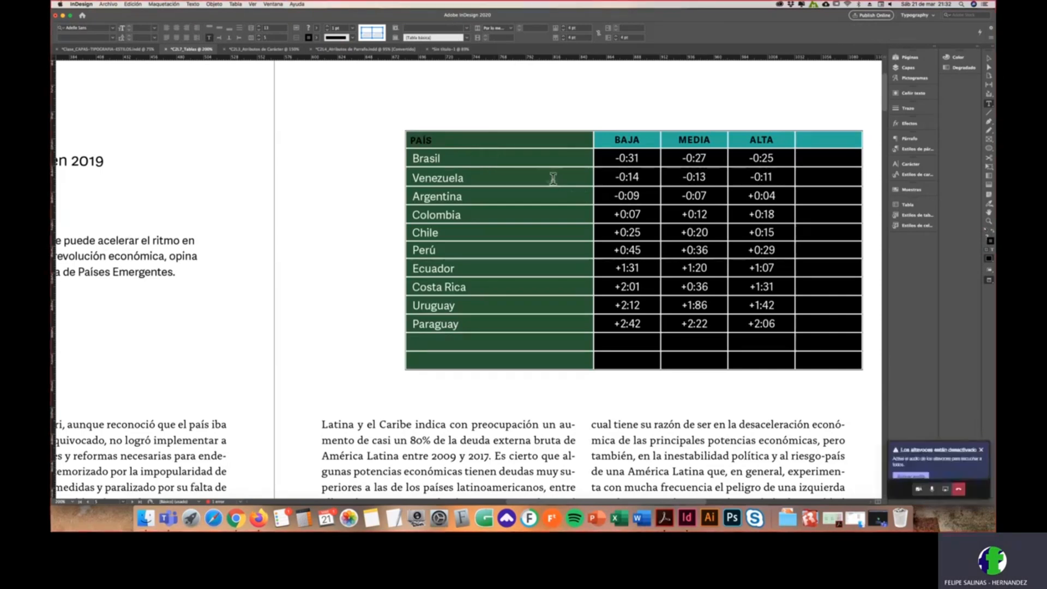
click(441, 160)
text(OJASO)
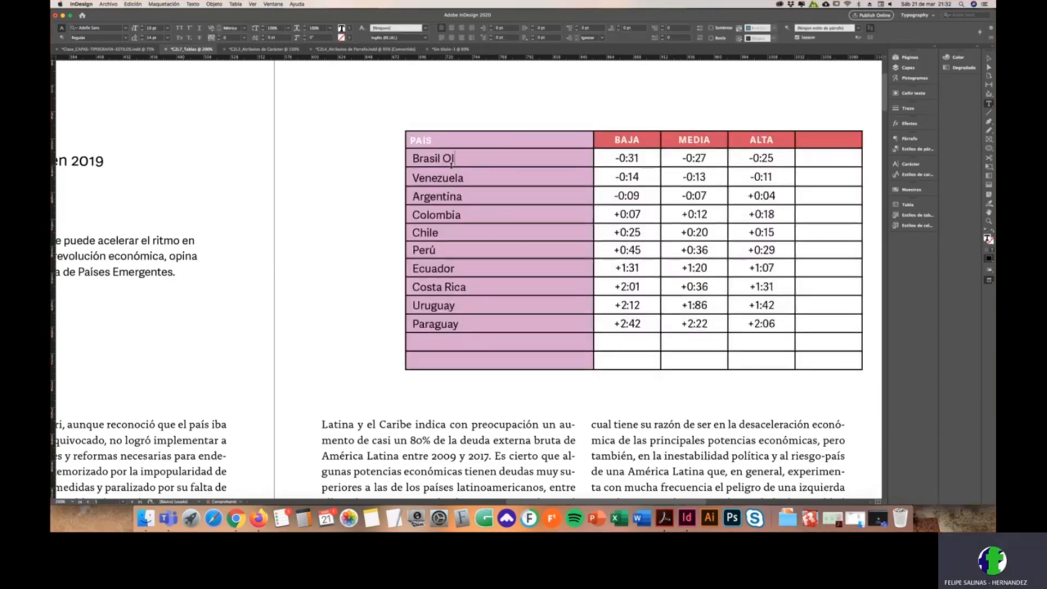
text(IHJAS jhohads)
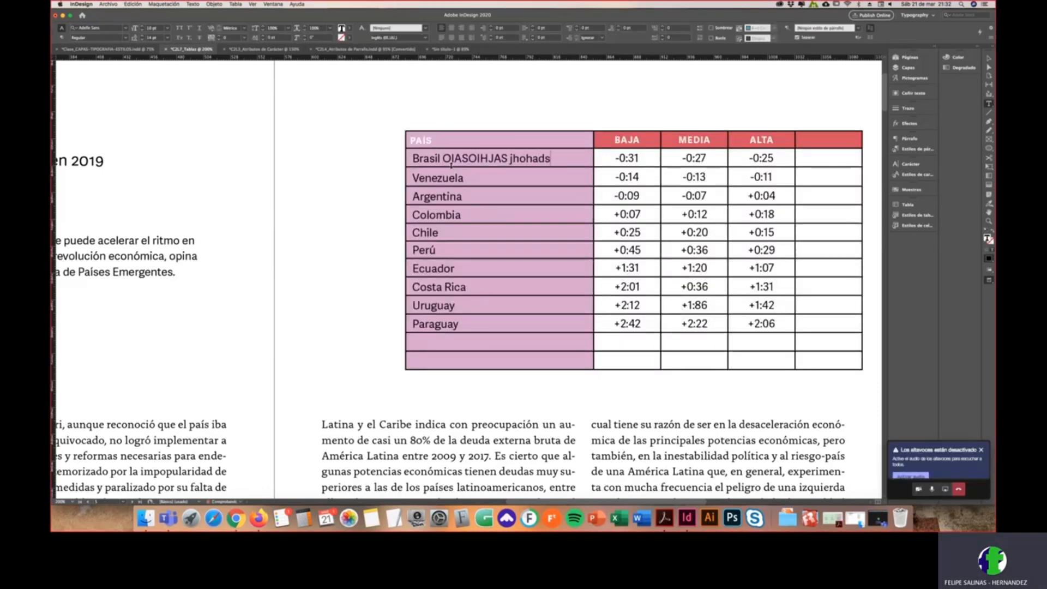
text(n jasoihjsaaisjoas)
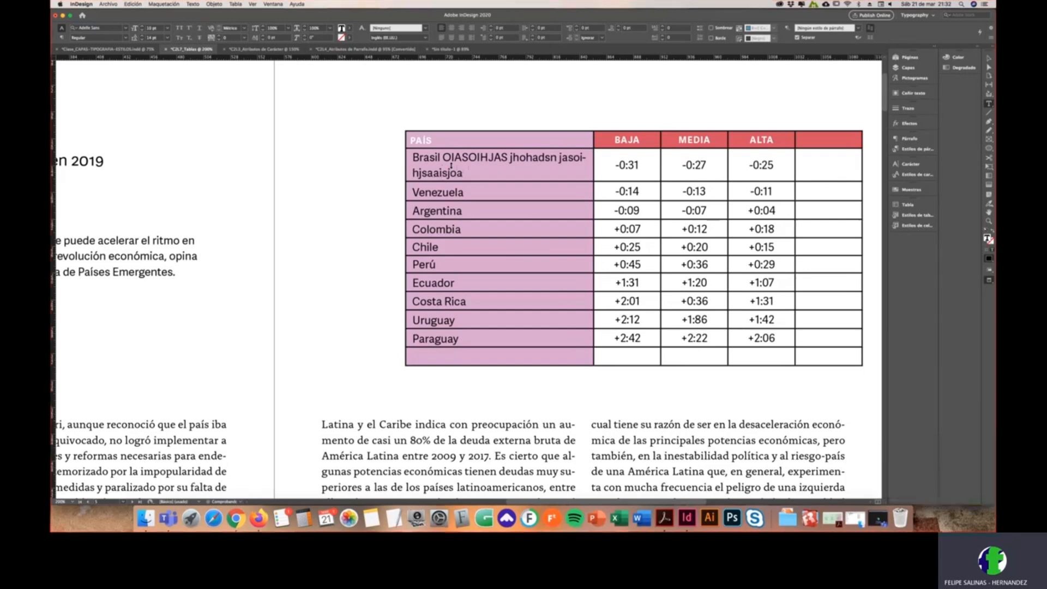
text( oaijsoiajs o)
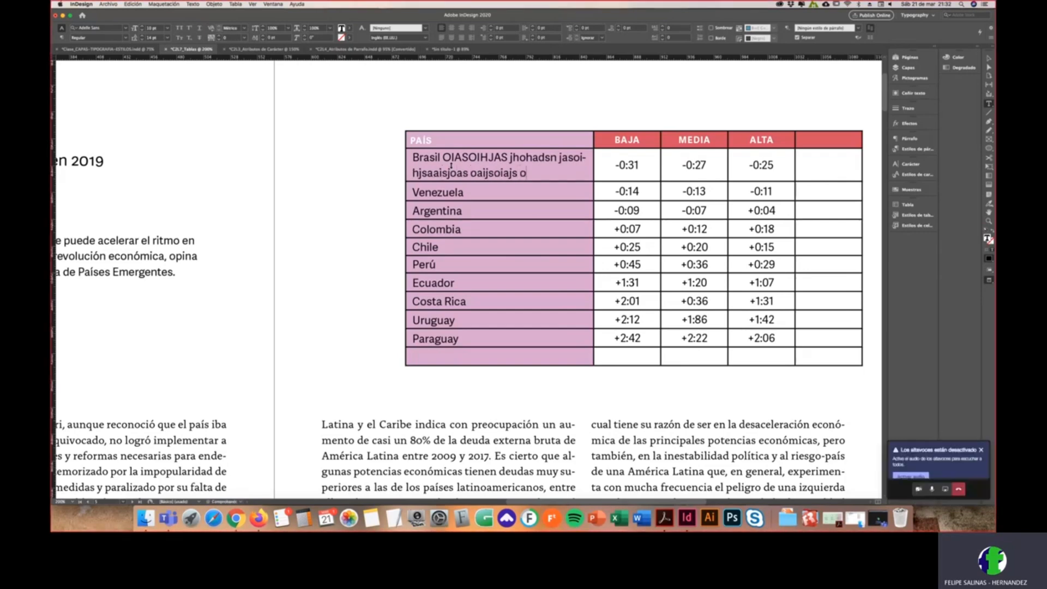
text(iajsoiajs oijasoij)
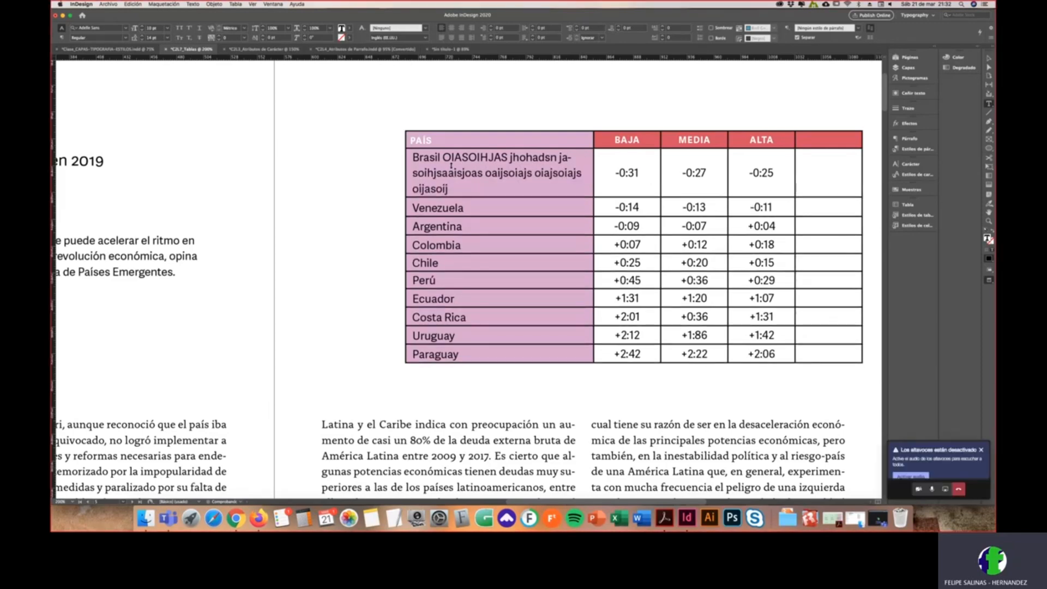
Step: Append "oaijsoijasoij" to the end of the text in the Brasil cell
text( oaijsoijasoij)
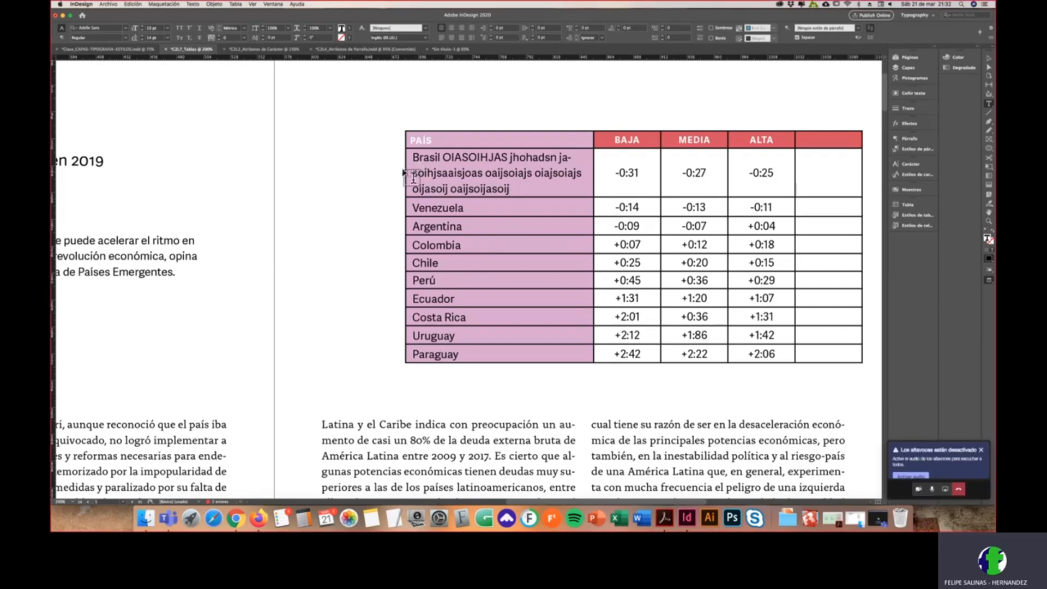
Step: Set all body rows from Brasil to Paraguay to an exact (Exacto) row height of 20 pt
drag(407, 172, 418, 357)
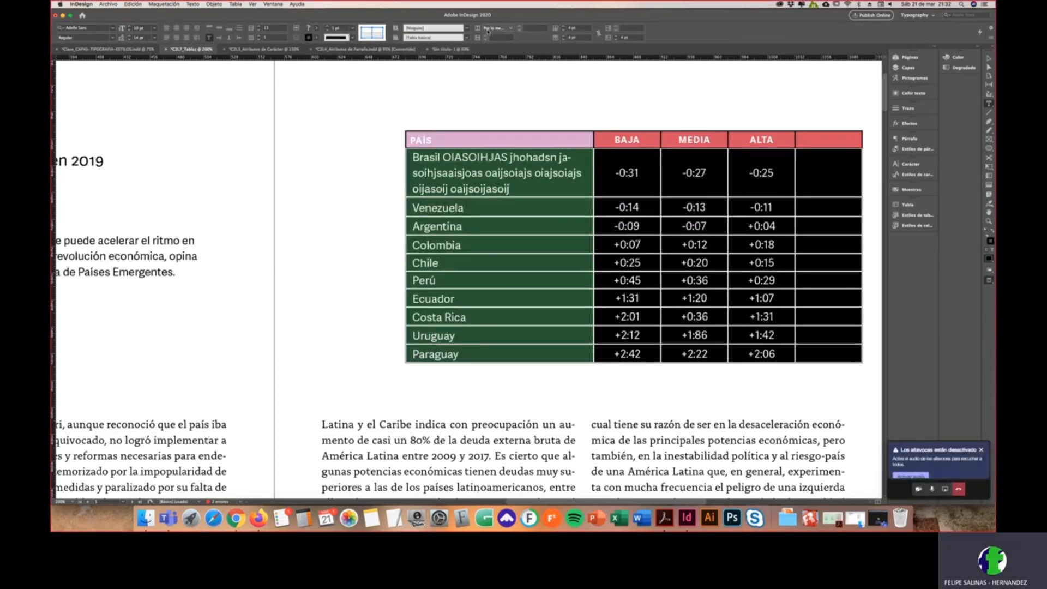
click(511, 29)
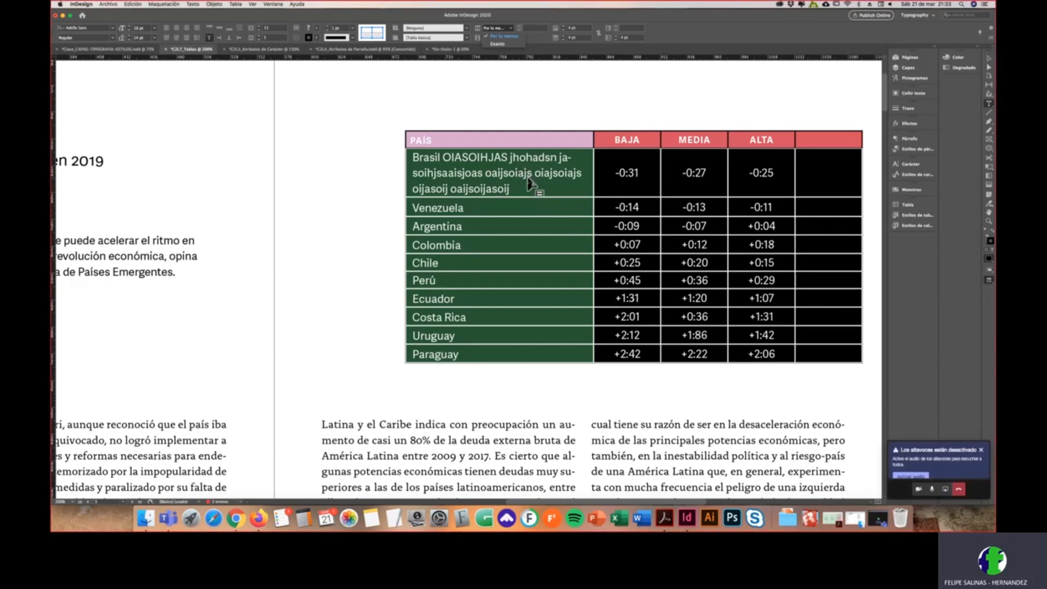
click(491, 25)
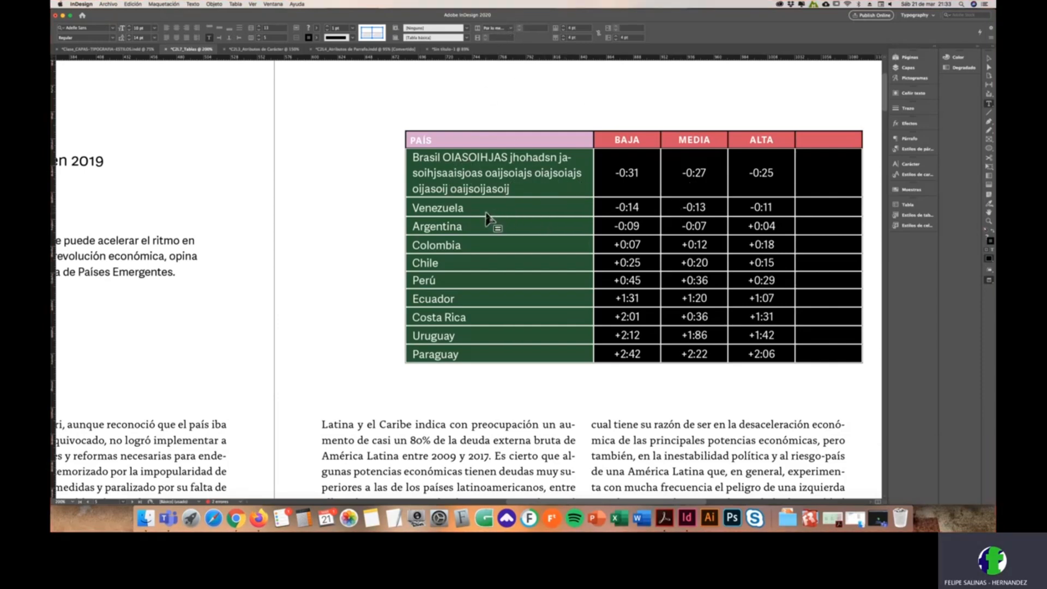
click(512, 29)
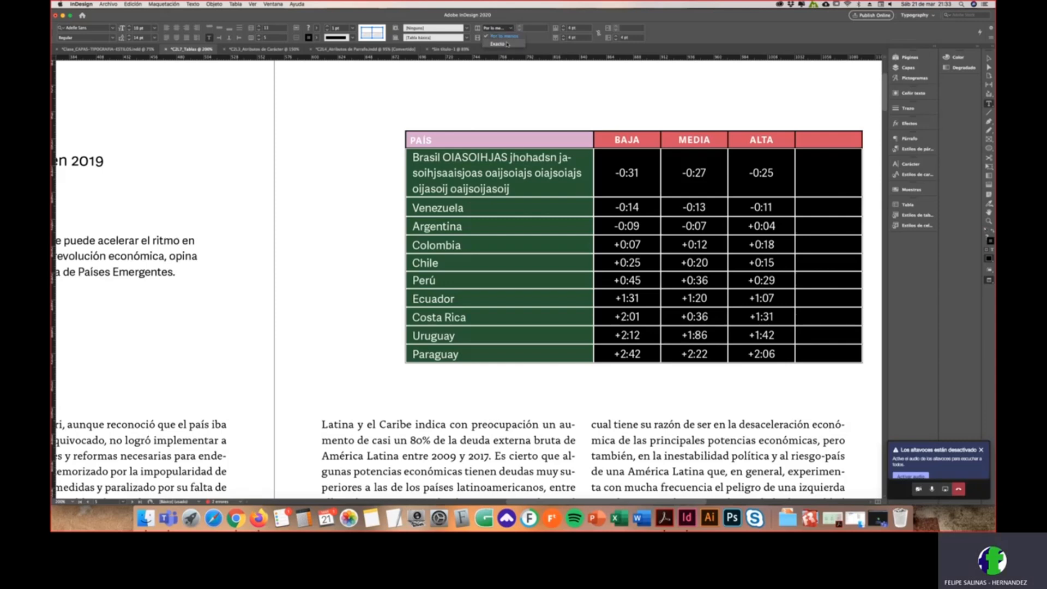
click(507, 44)
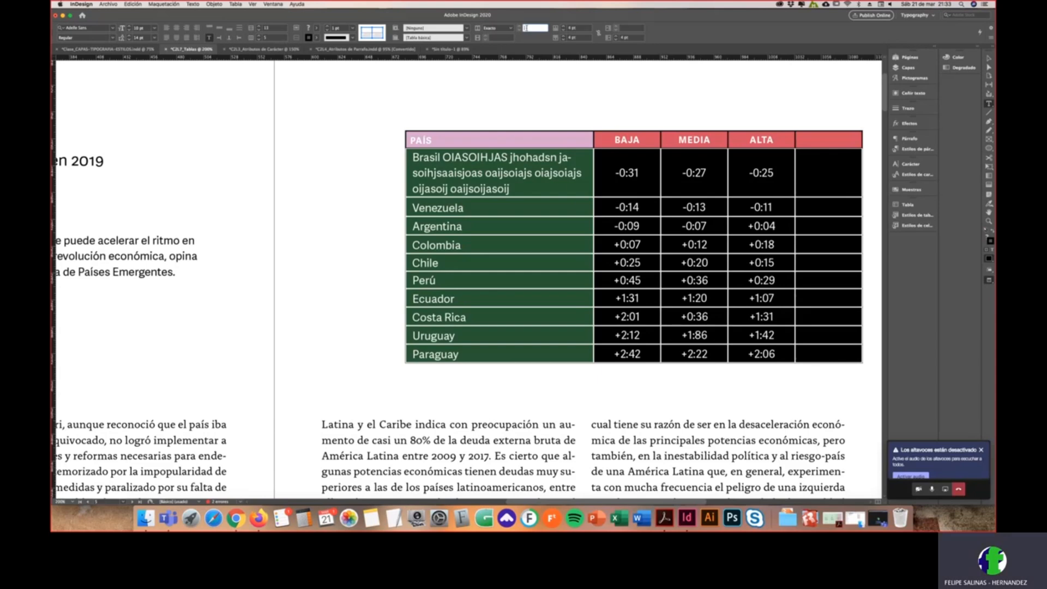
click(527, 27)
text(20)
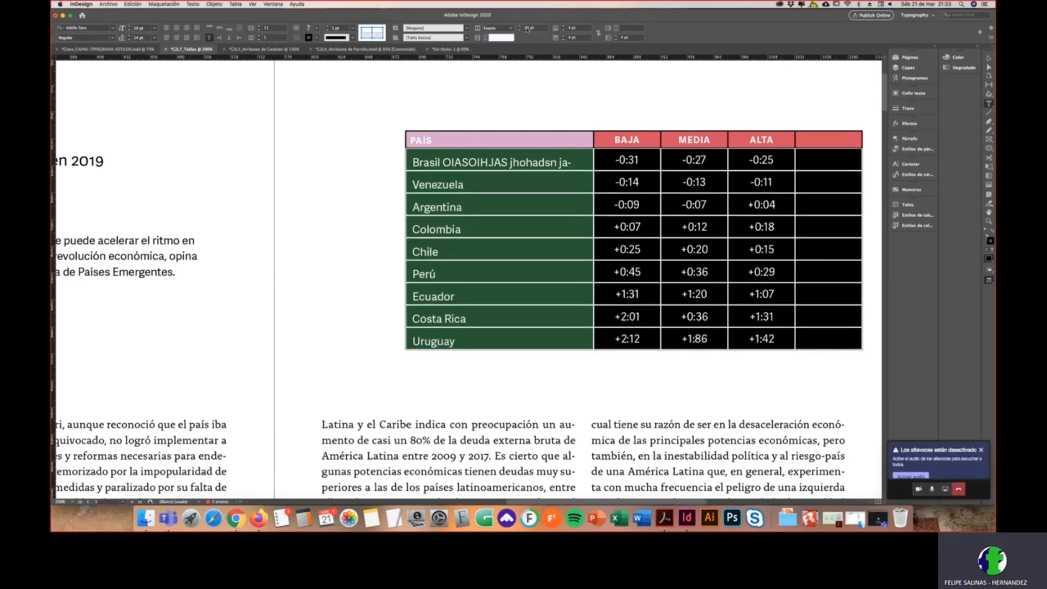
Step: Try a column width of 20 pt for all table columns and undo it
text(20)
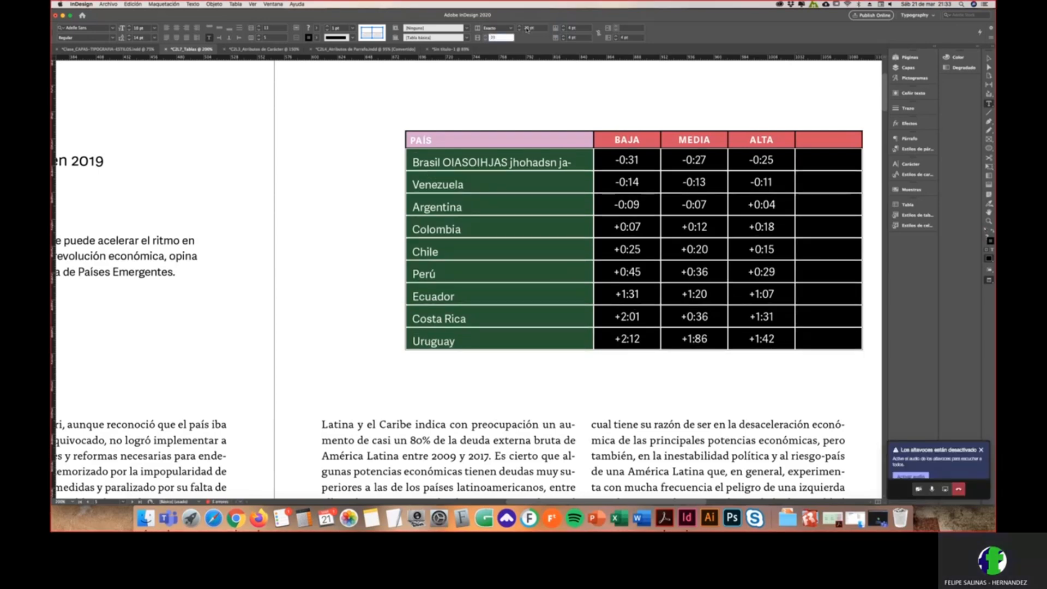
key(Tab)
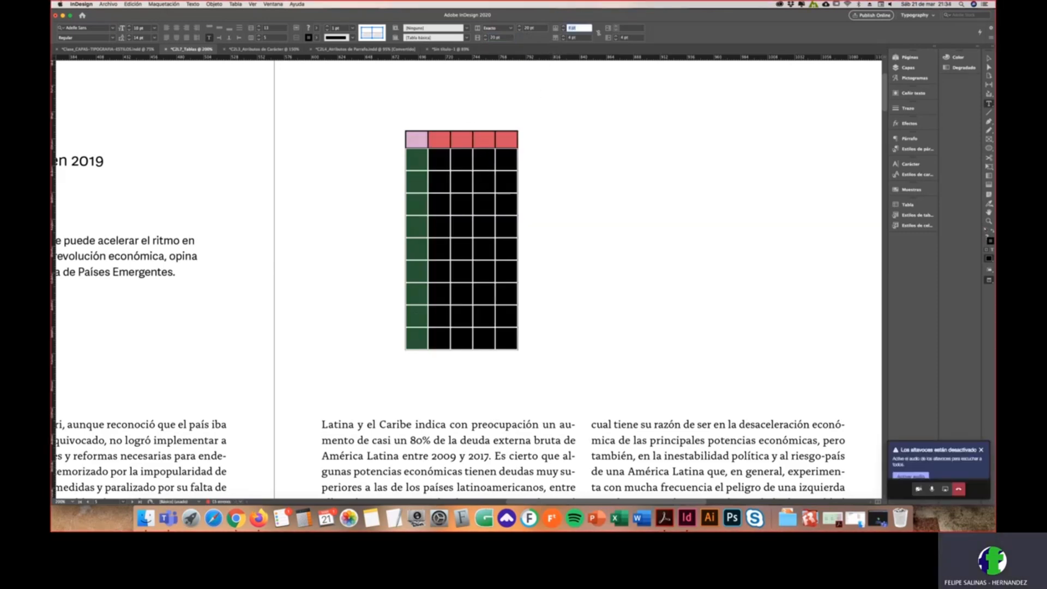
key(super+z)
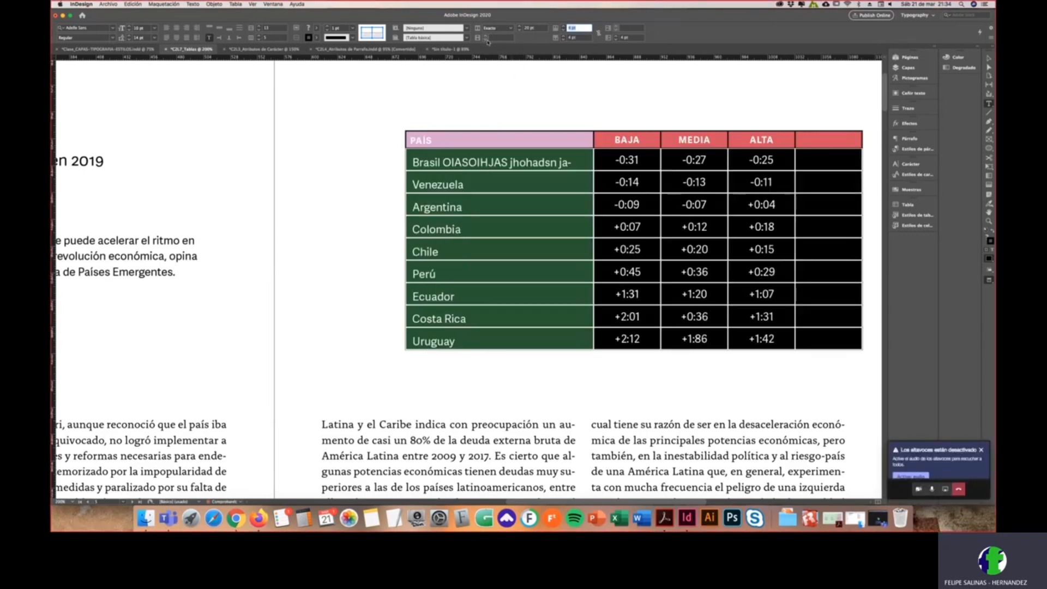
Step: Fill the whole País column with the [Papel] swatch
click(508, 162)
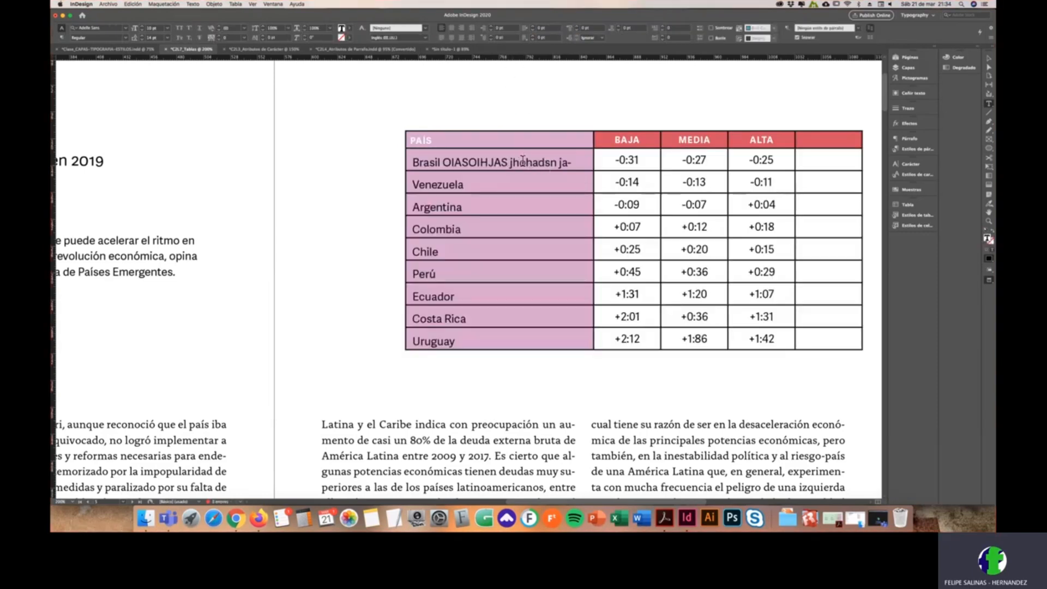
triple_click(536, 162)
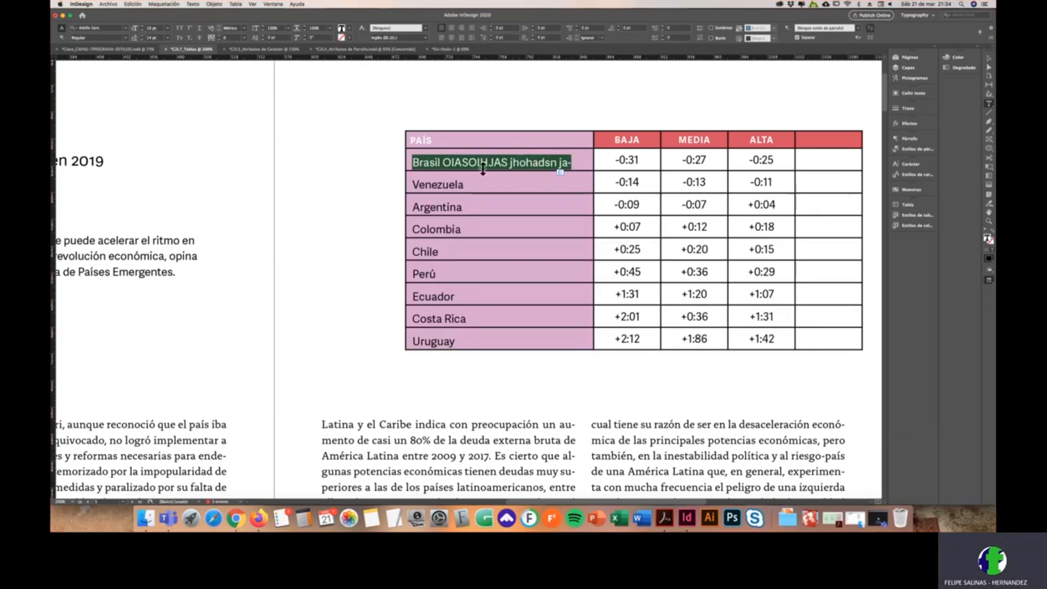
click(399, 161)
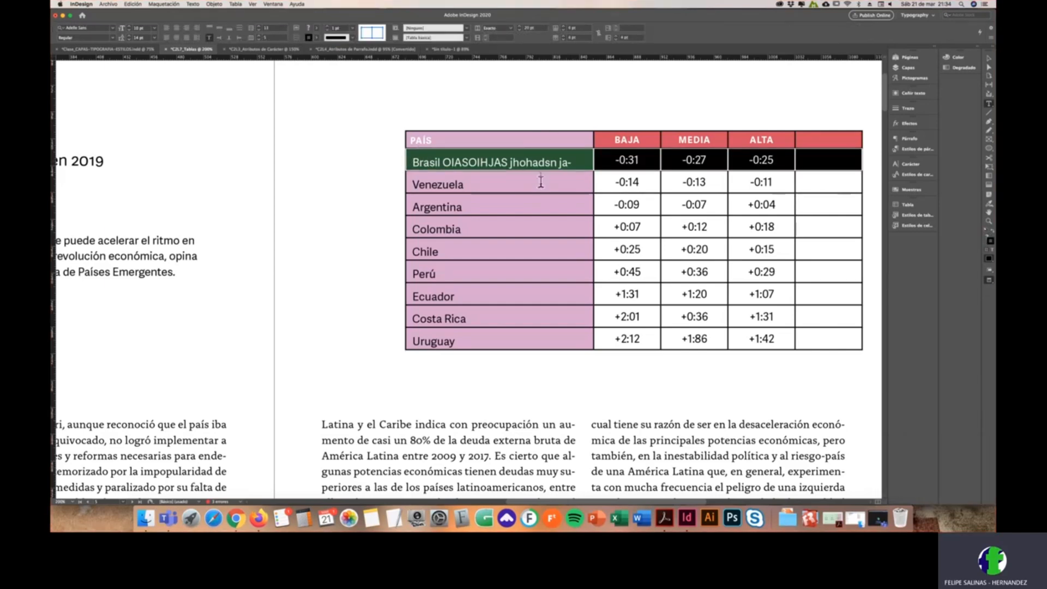
key(super+equal)
key(super+equal)
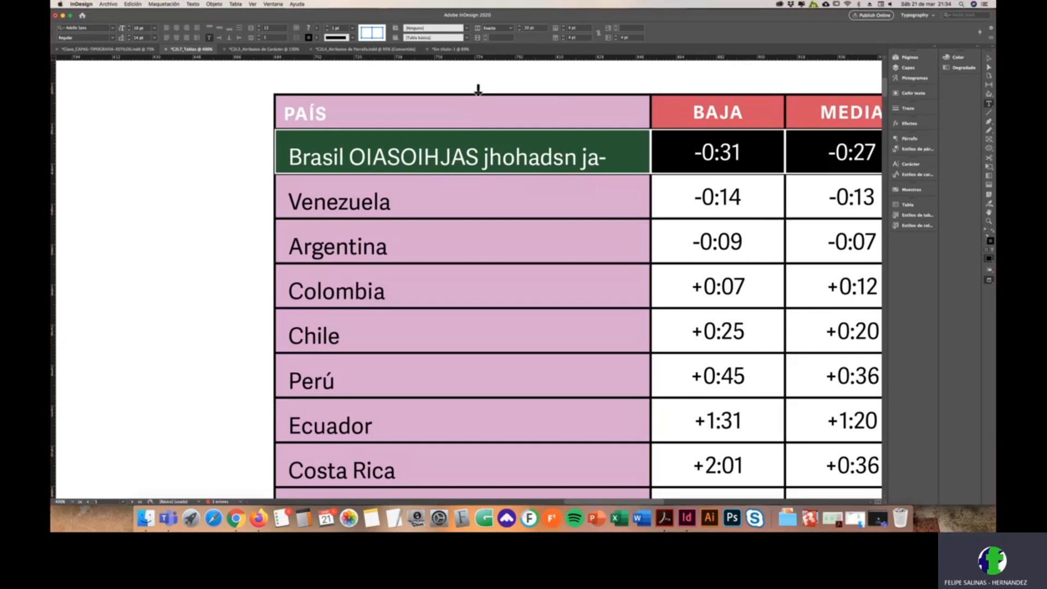
click(478, 90)
click(316, 28)
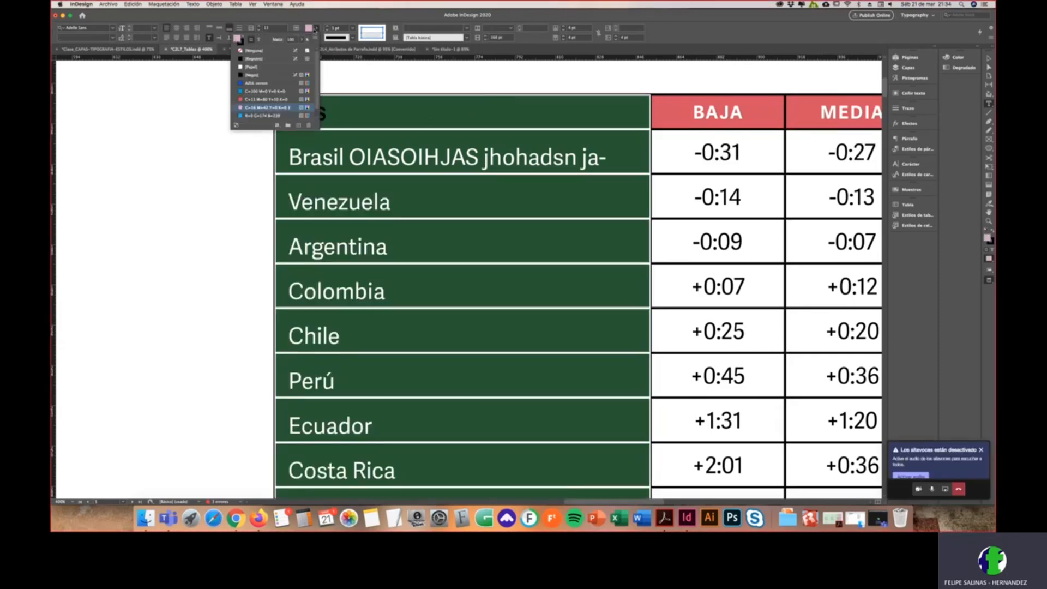
click(261, 67)
click(418, 158)
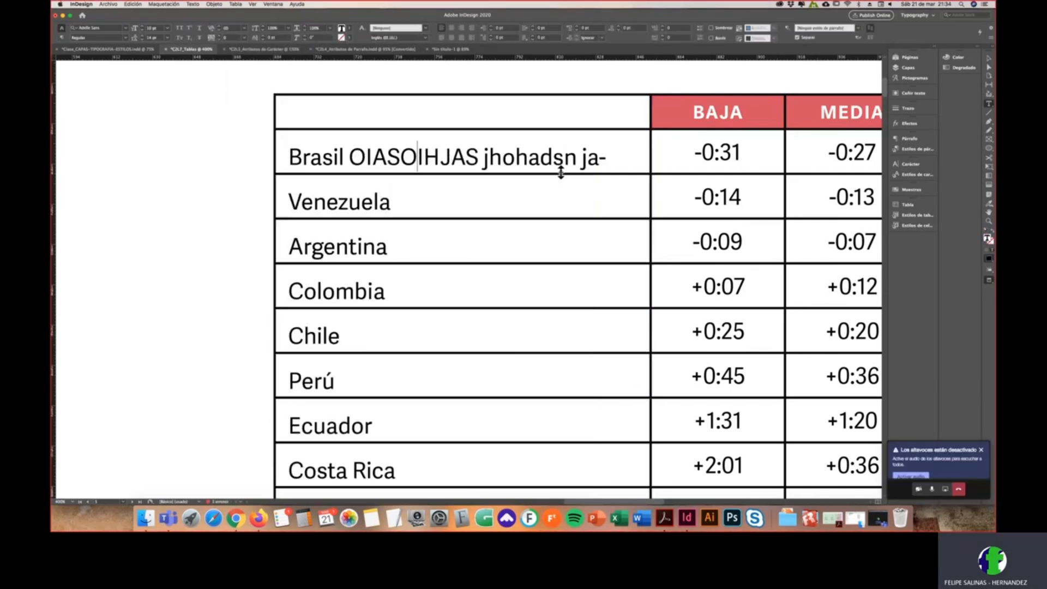
Step: Undo the País column fill and the exact height of the body rows
key(Escape)
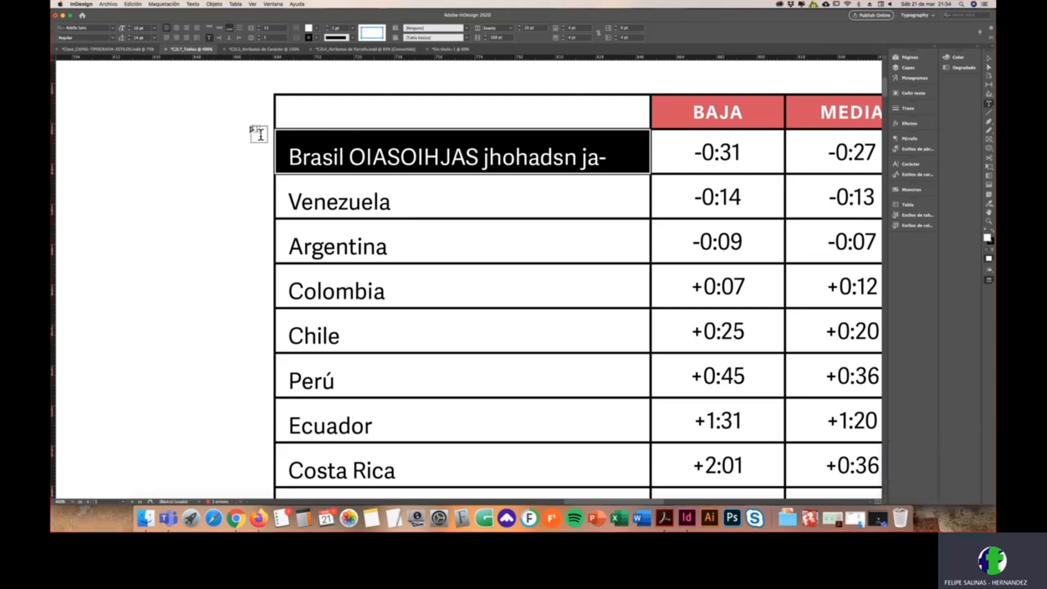
key(Escape)
key(super+z)
key(super+z)
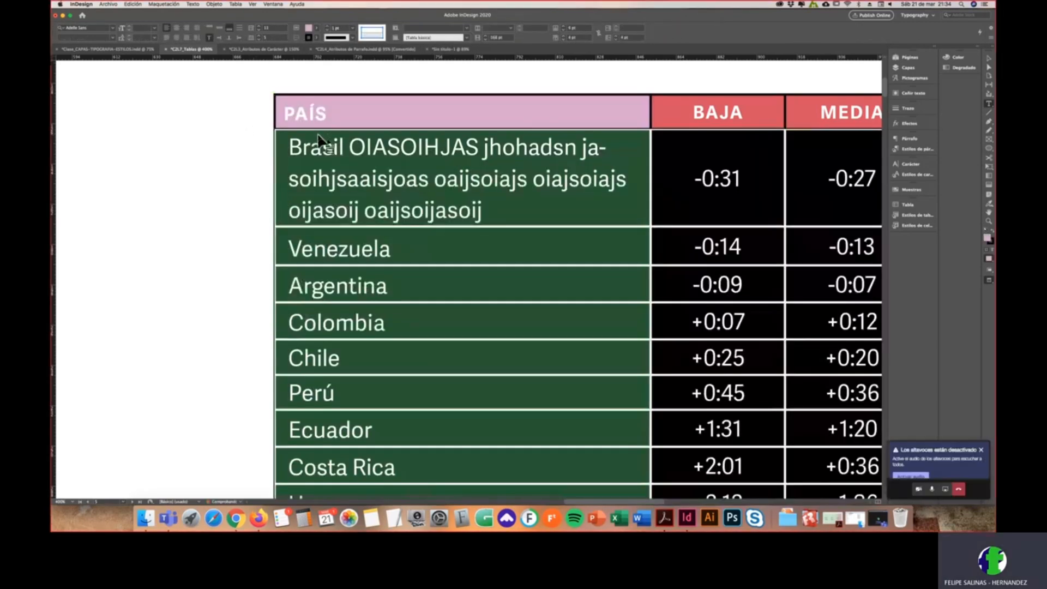
Step: Set every row of the entire table, including the header, to an exact (Exacto) height of 20 pt
click(397, 171)
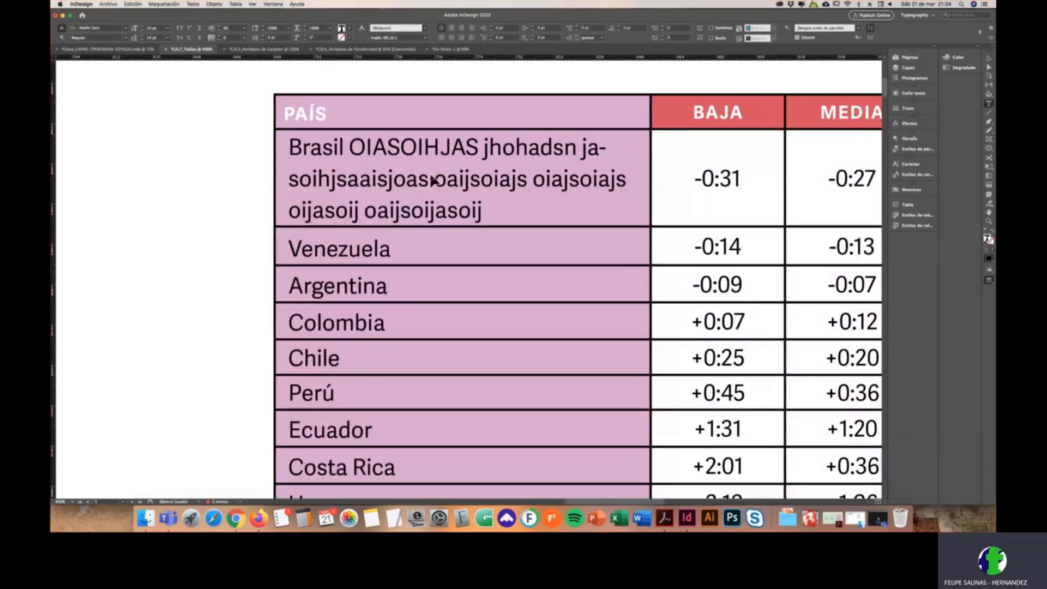
click(264, 168)
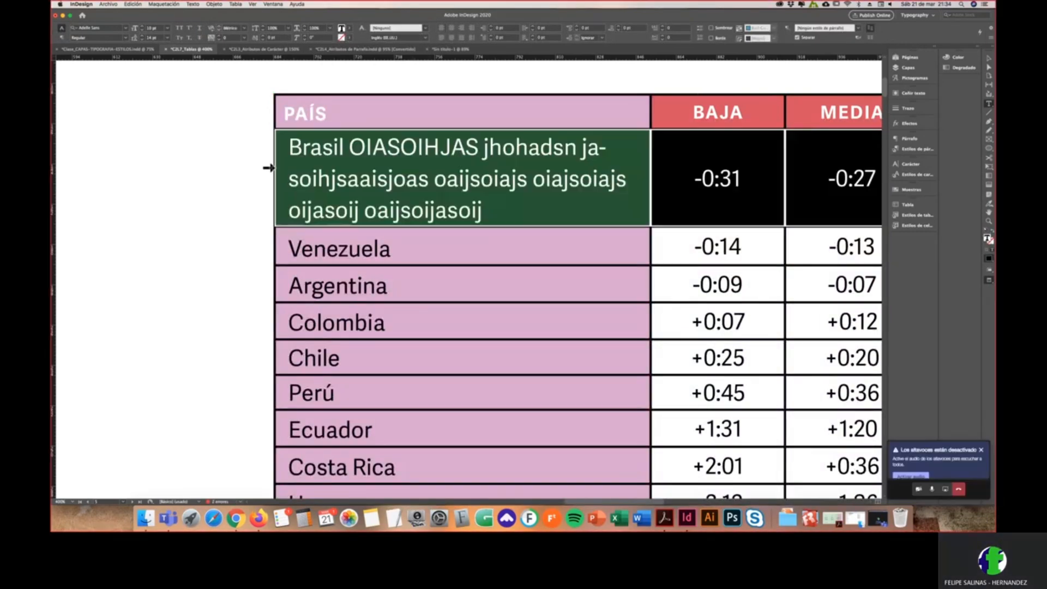
click(265, 90)
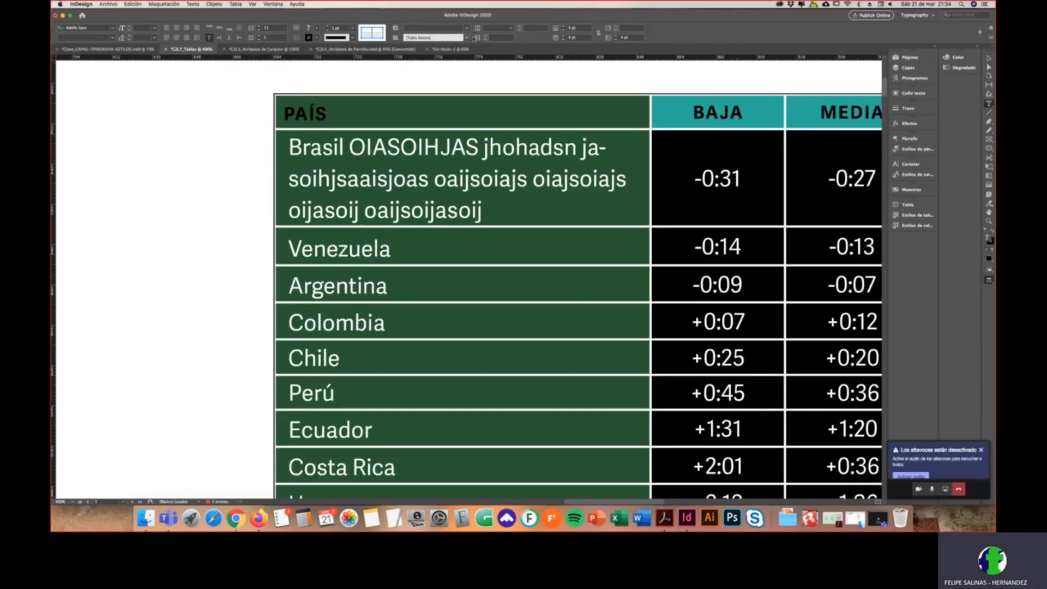
click(510, 28)
click(497, 43)
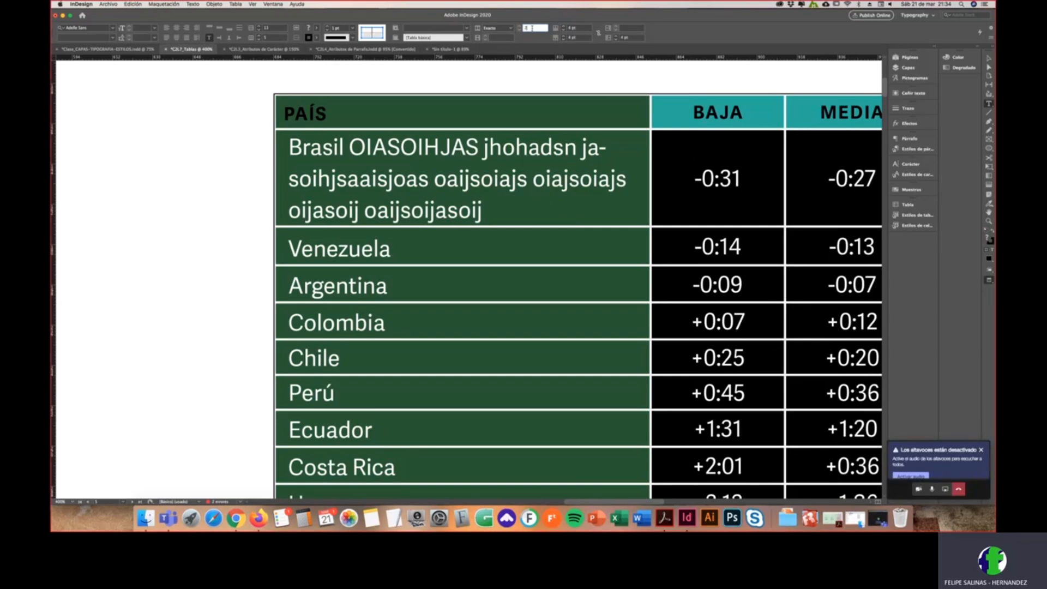
key(Return)
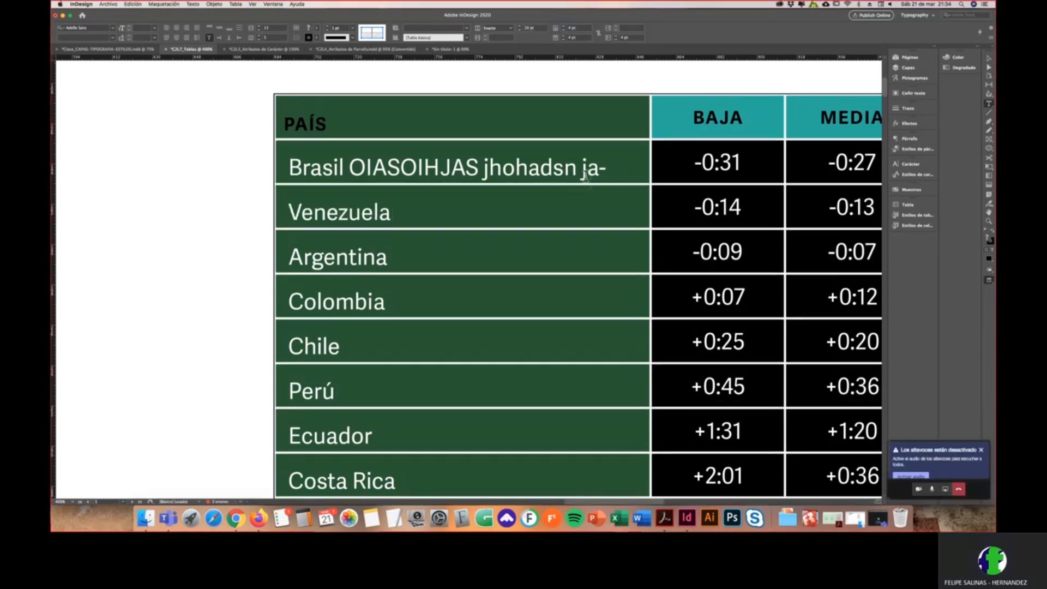
Step: Clear the table selection and leave preview mode to check the Brasil cell for overset text
click(558, 167)
key(Escape)
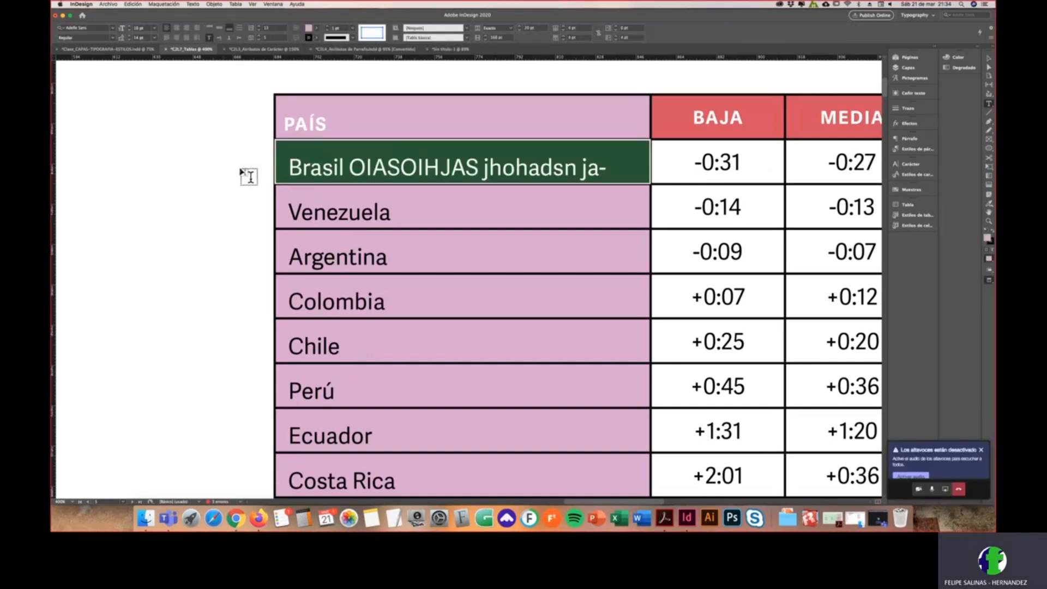
right_click(212, 162)
right_click(199, 131)
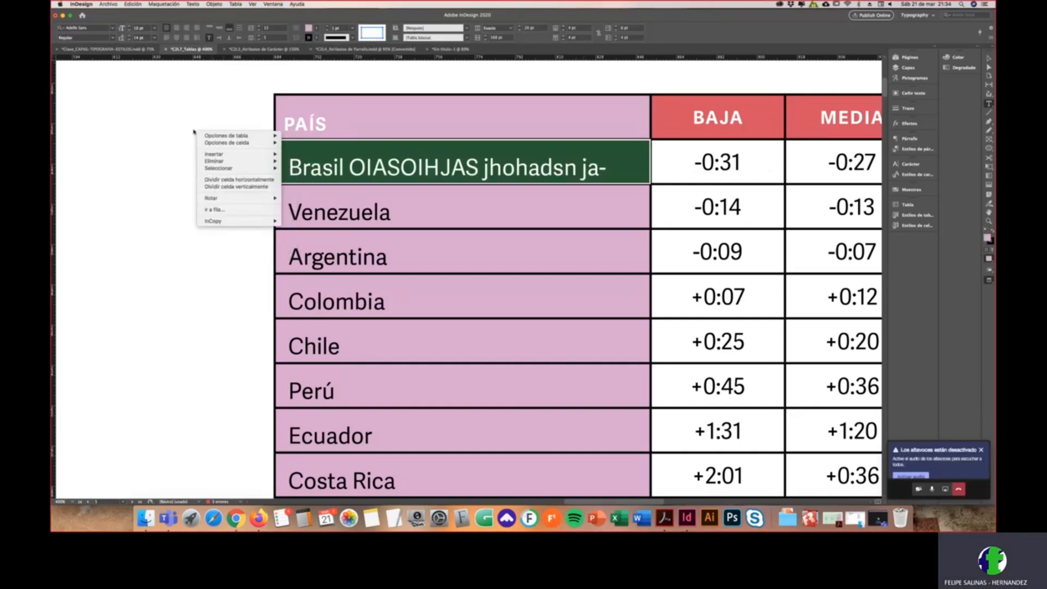
click(184, 128)
click(165, 133)
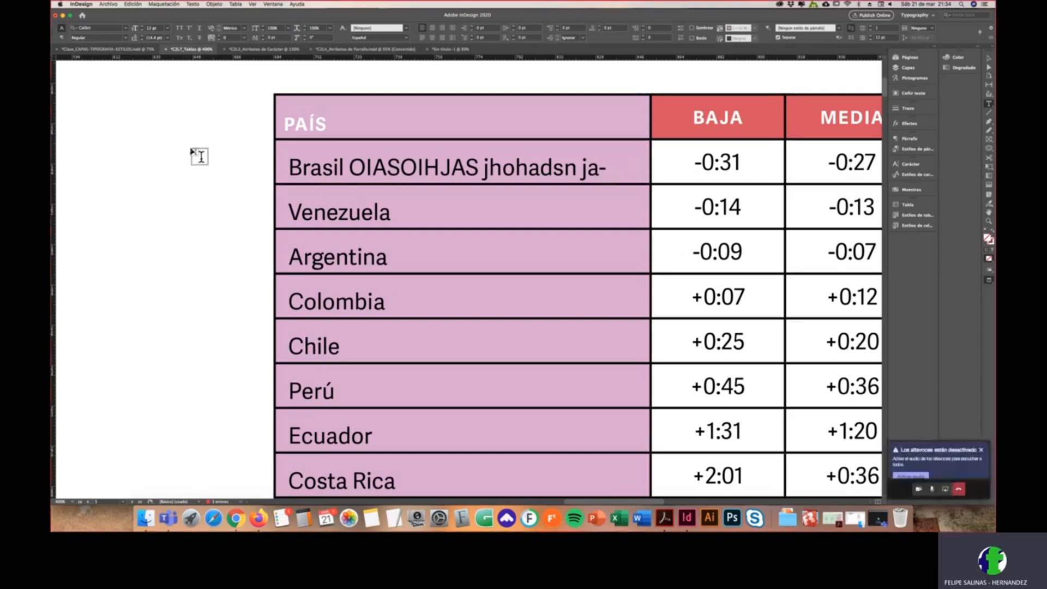
key(w)
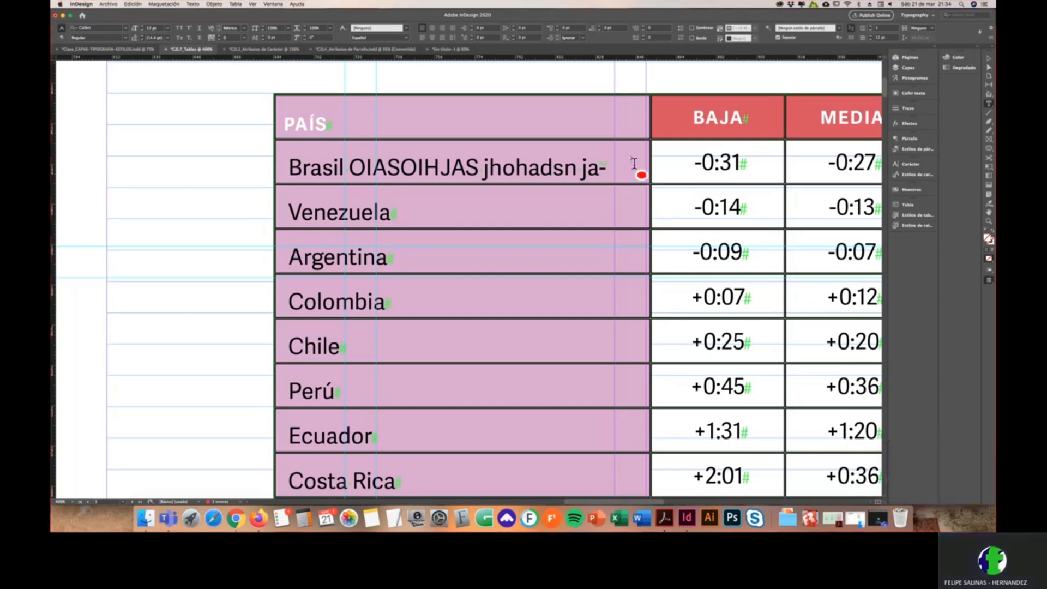
Step: Stretch the Brasil row to about 27 pt high and set its row height mode to at least (Por lo menos)
drag(539, 186, 516, 199)
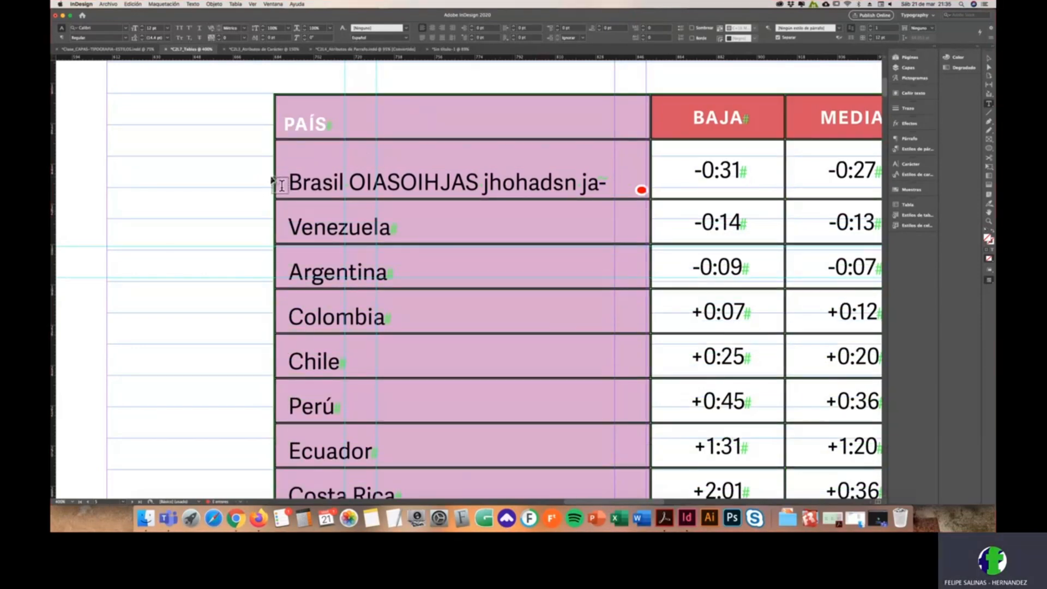
click(273, 182)
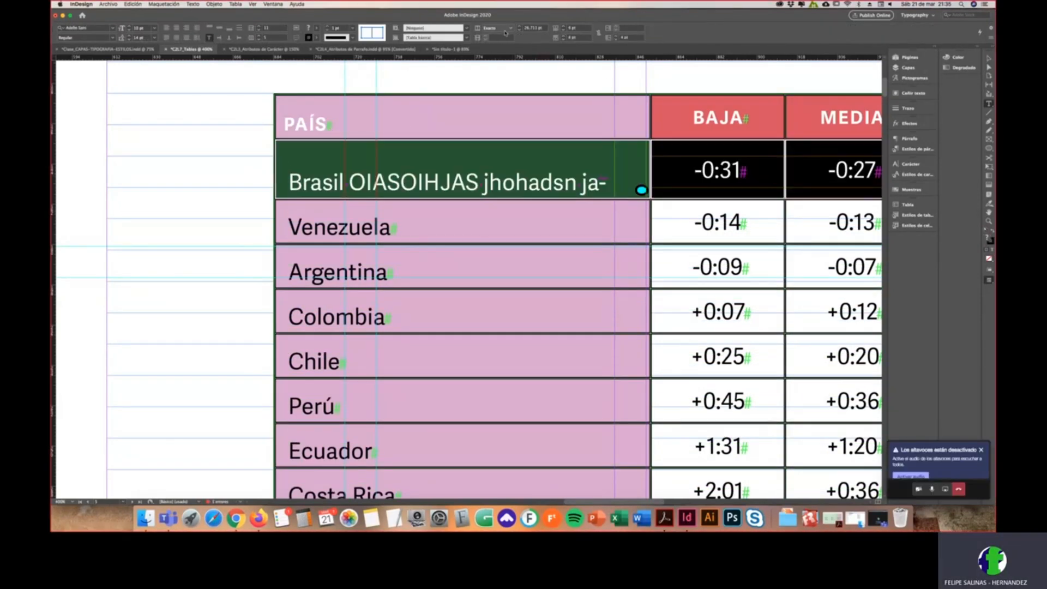
click(505, 36)
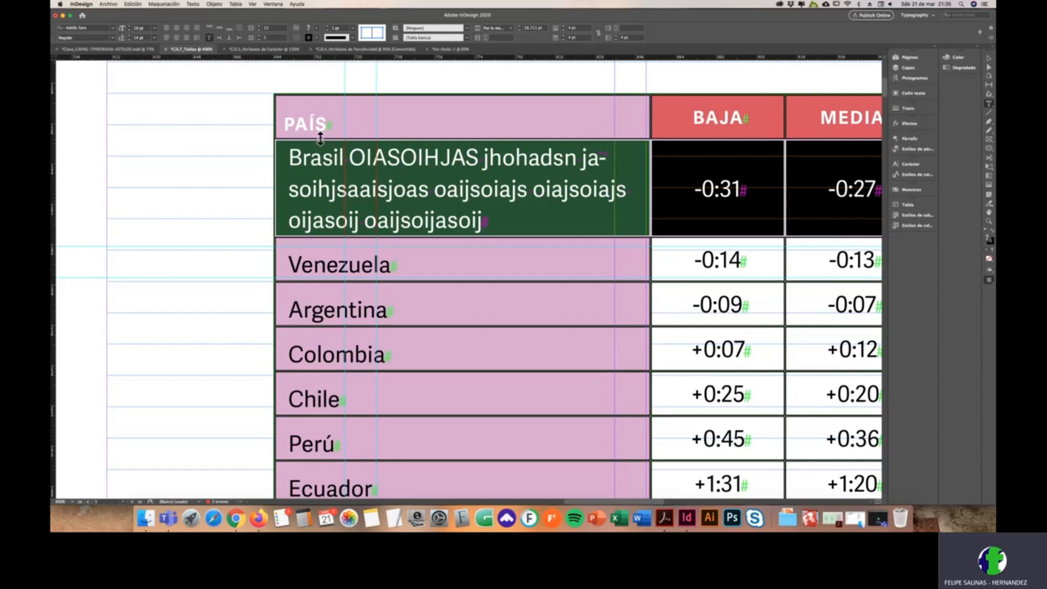
Step: Clear the row selection and return to preview mode to view the whole table on the page
scroll(320, 139, down, 1)
scroll(320, 138, down, 3)
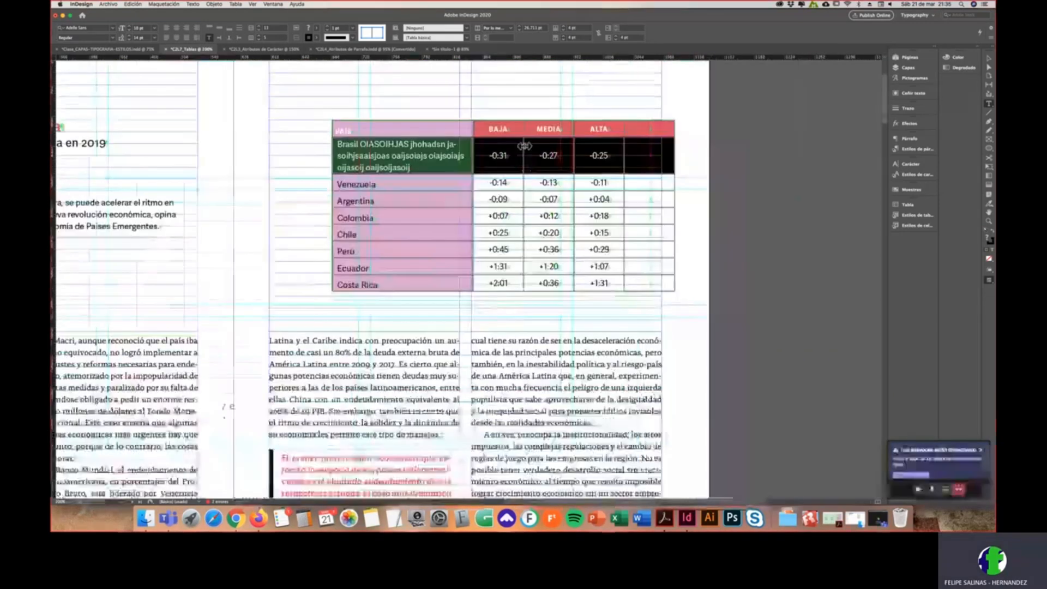
scroll(525, 146, up, 1)
key(Escape)
key(Escape)
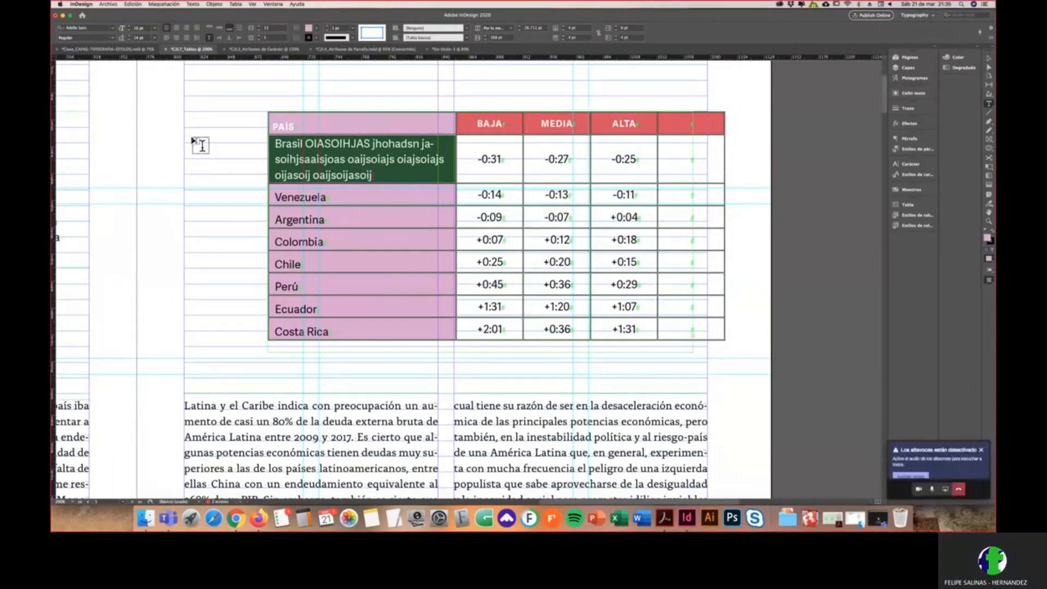
click(202, 146)
key(w)
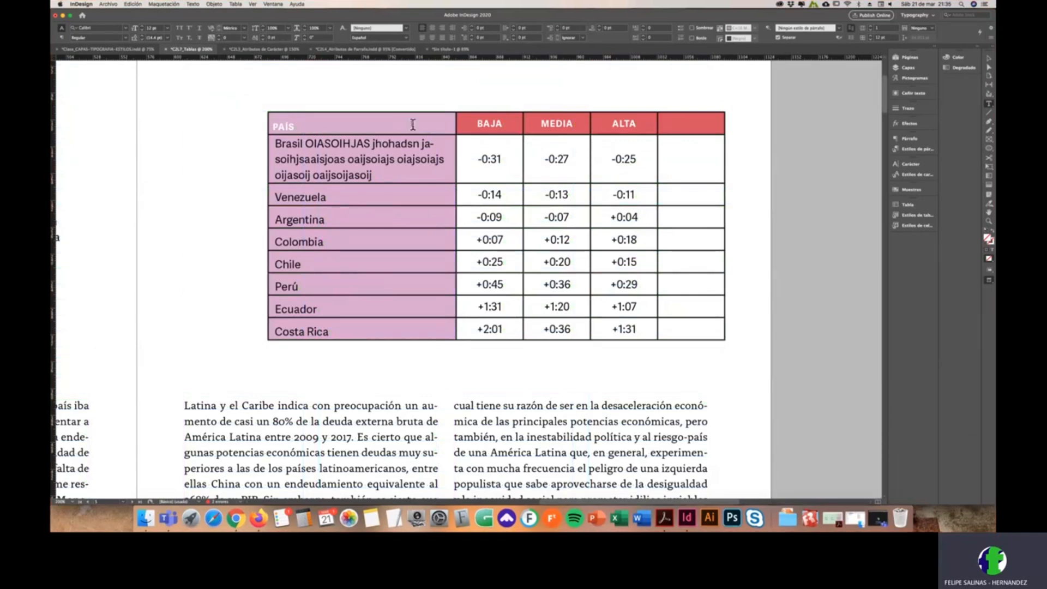
Step: Select all the table columns and narrow the País column by moving its border with the BAJA column
click(442, 109)
drag(441, 109, 693, 117)
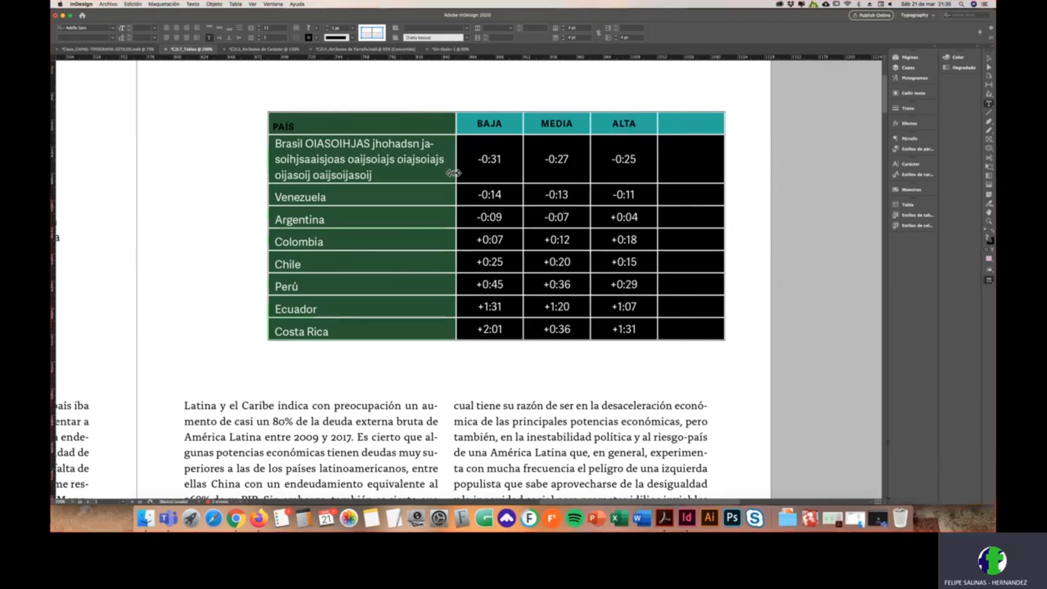
drag(453, 174, 413, 171)
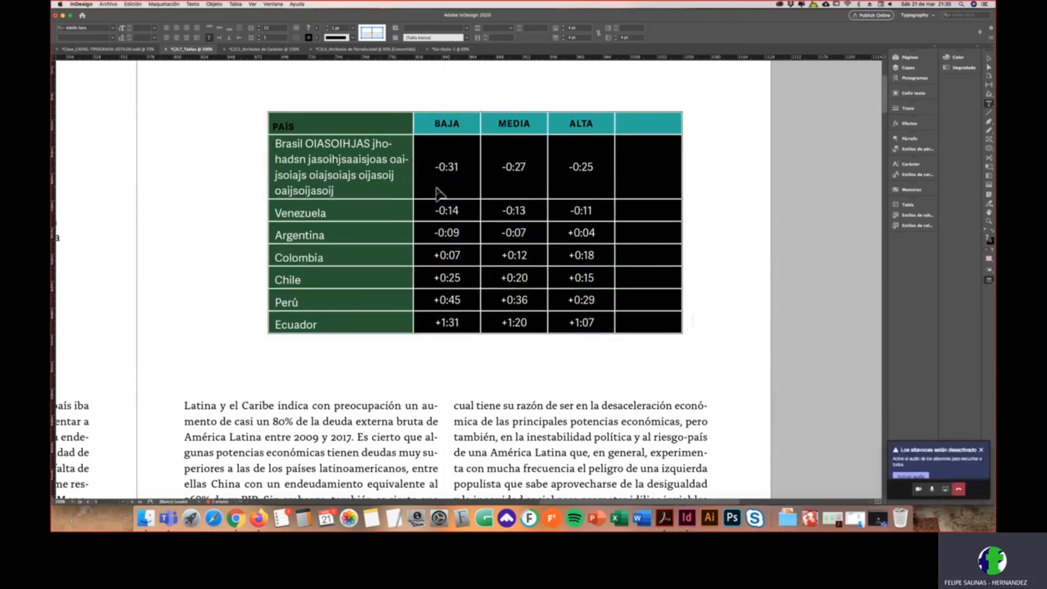
Step: Undo the País column narrowing and resize the table's columns from its outer edge, ending with all columns proportionally narrower
key(super+z)
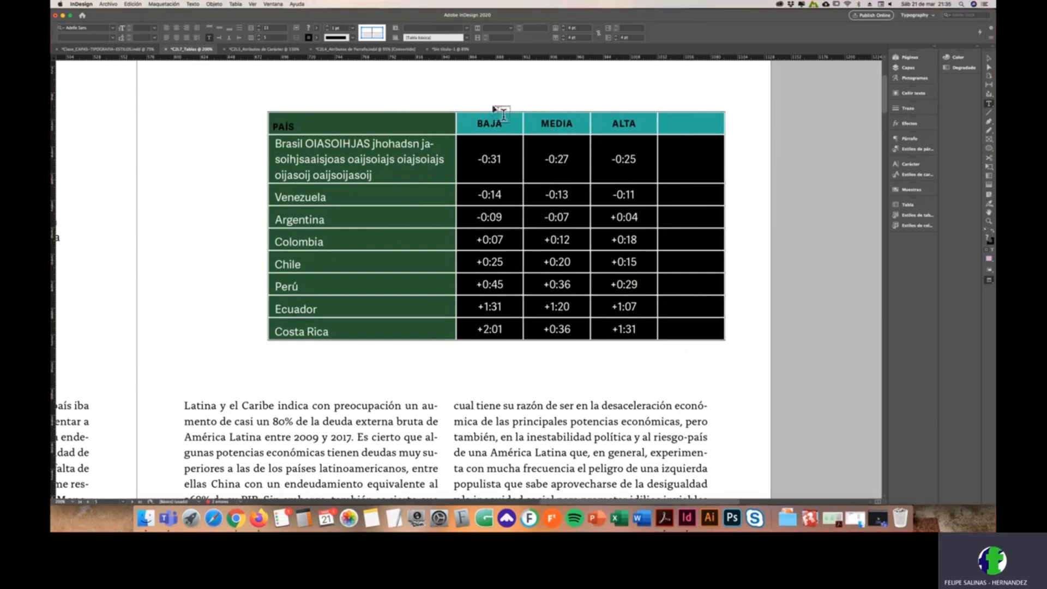
drag(725, 166, 718, 167)
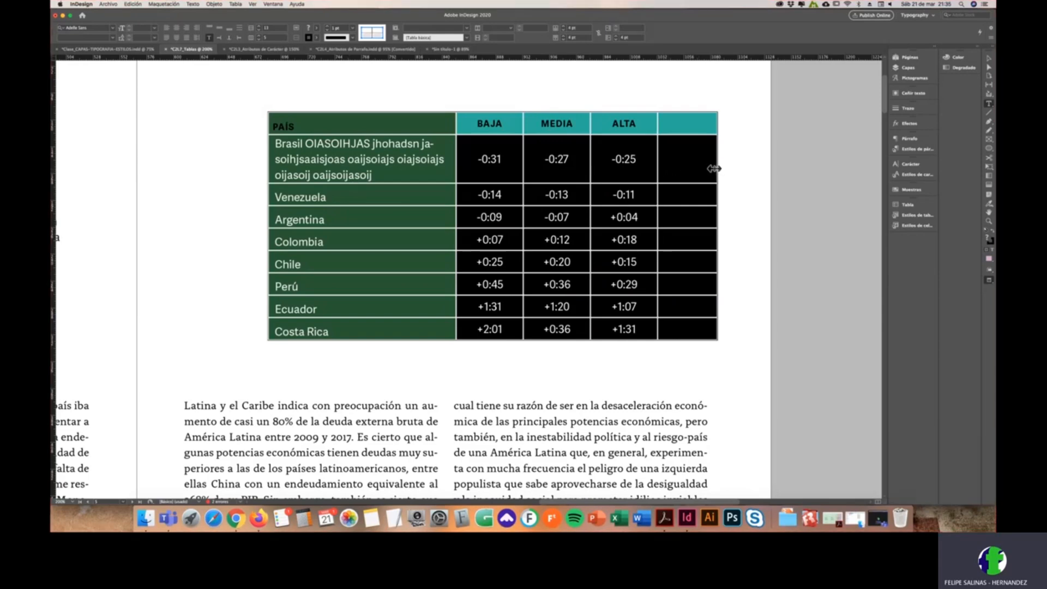
drag(717, 169, 747, 167)
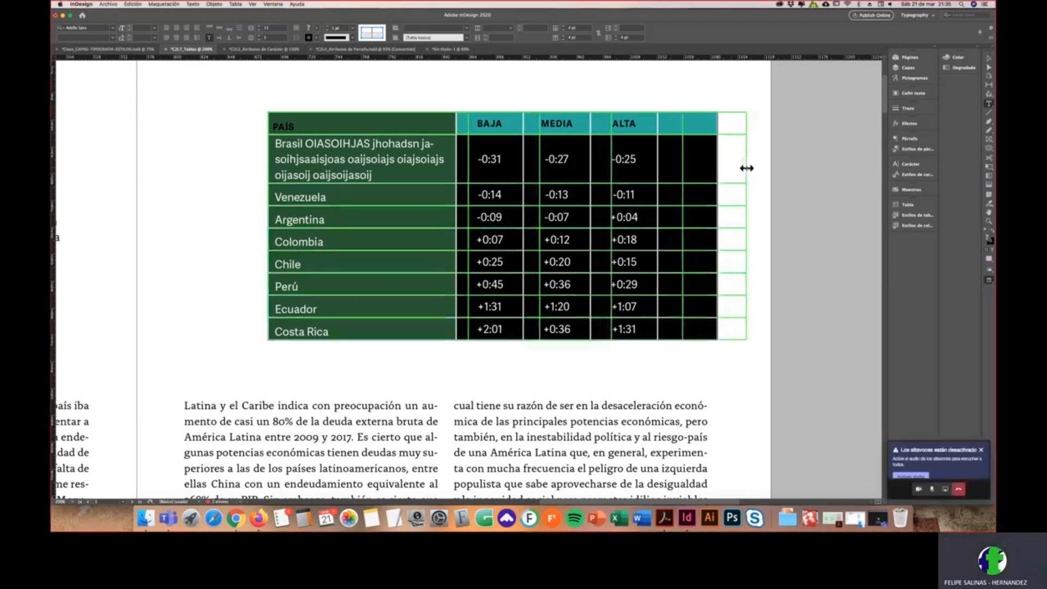
click(714, 165)
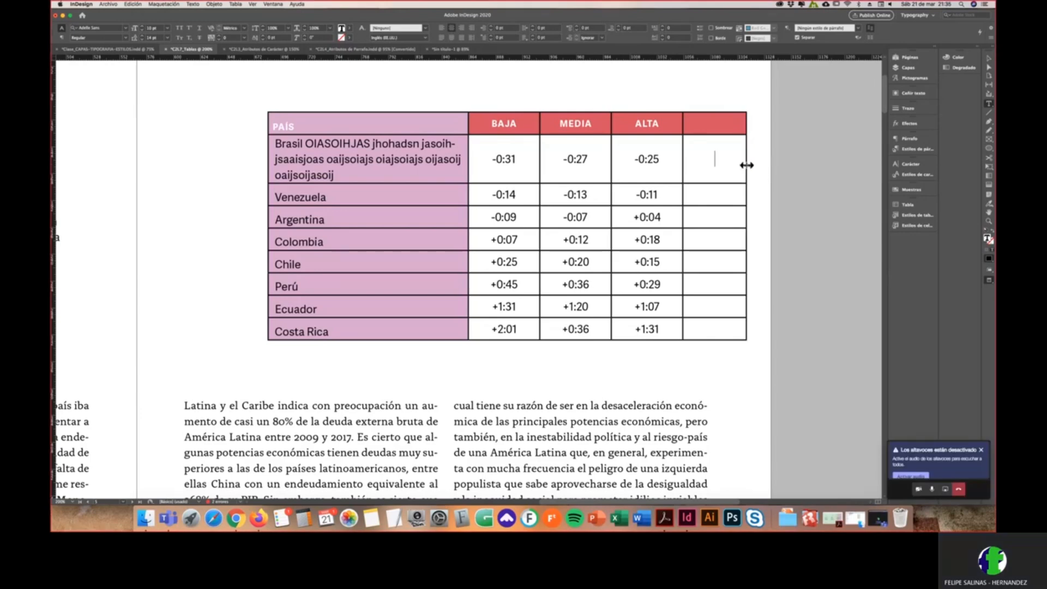
drag(748, 165, 672, 165)
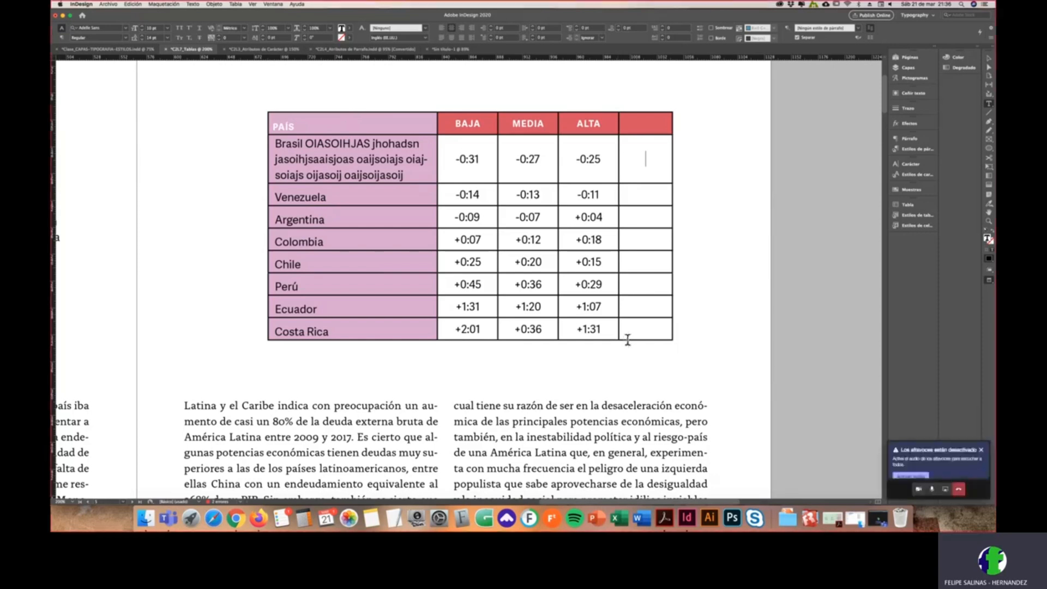
Step: Try shortening the Costa Rica row until its text is cut off, and stretch it taller than the other rows
mouse_move(628, 340)
mouse_down()
mouse_move(633, 326)
mouse_move(640, 363)
mouse_move(634, 331)
mouse_up()
key(super+z)
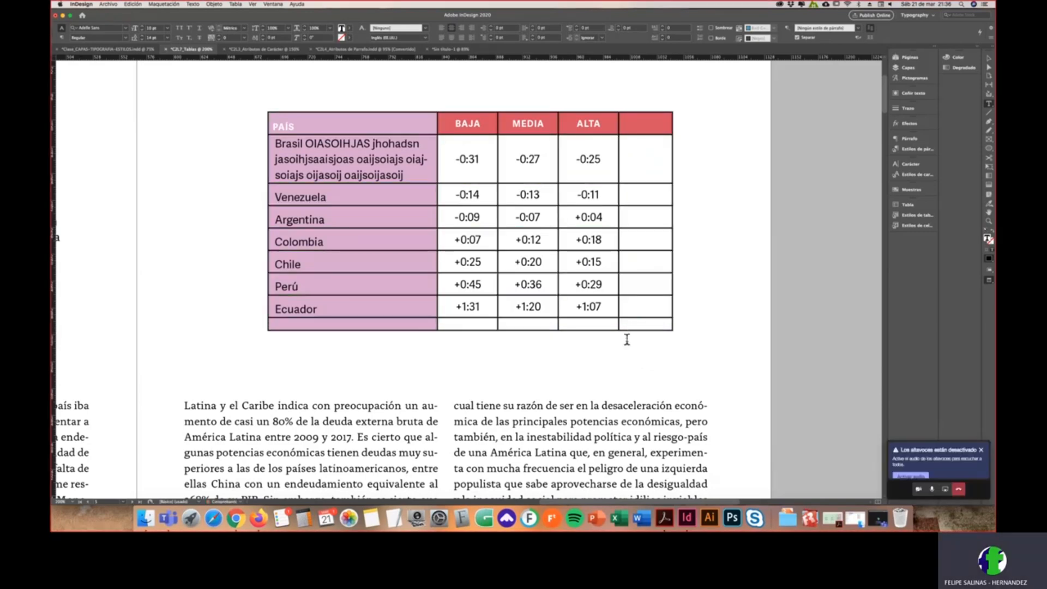
text(<)
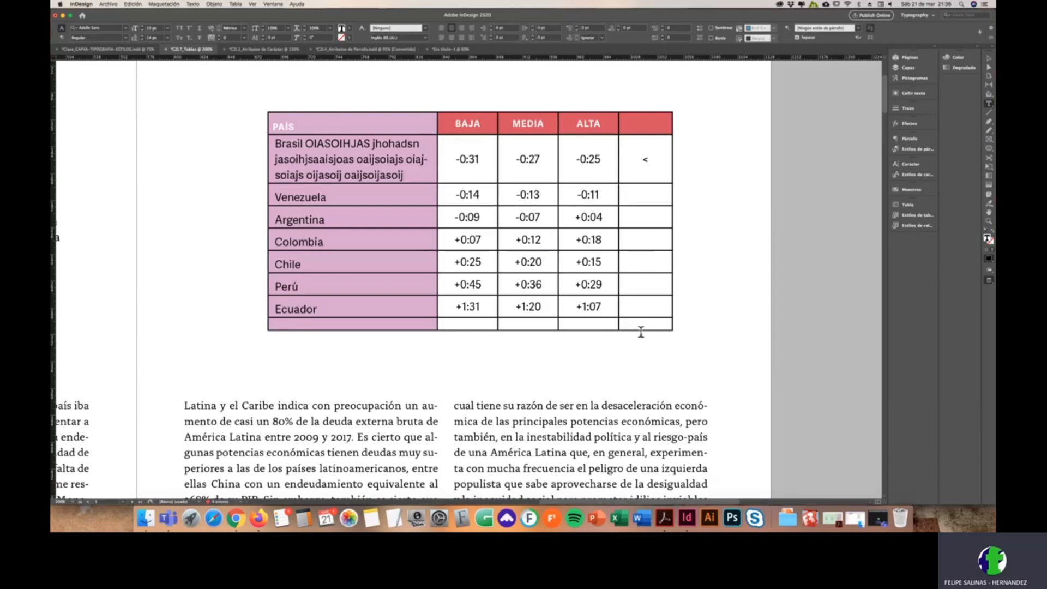
key(BackSpace)
drag(640, 330, 640, 344)
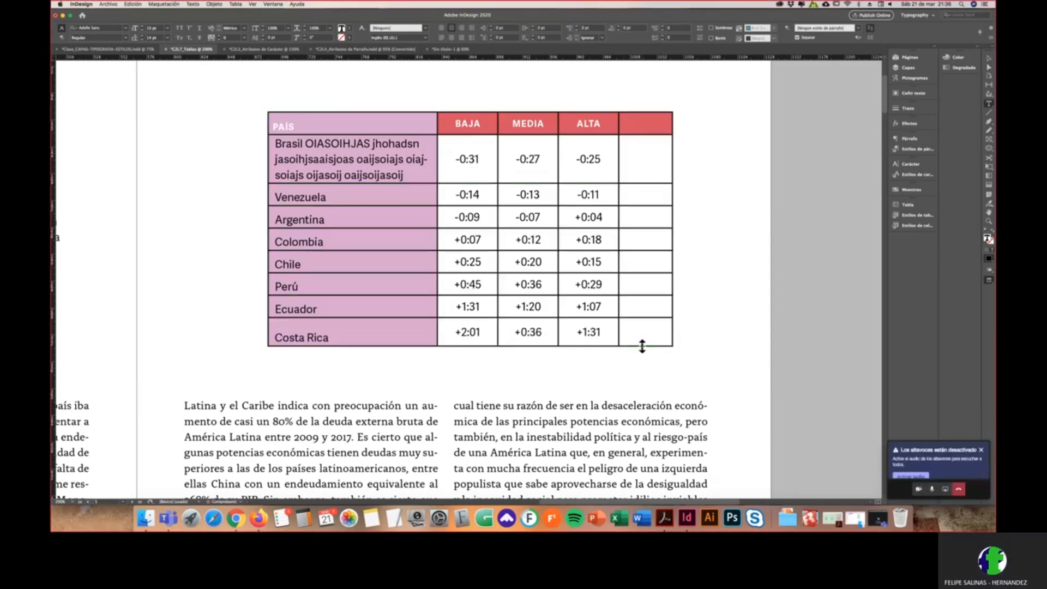
Step: Try to change the height of the whole selected table by moving its bottom border
click(263, 107)
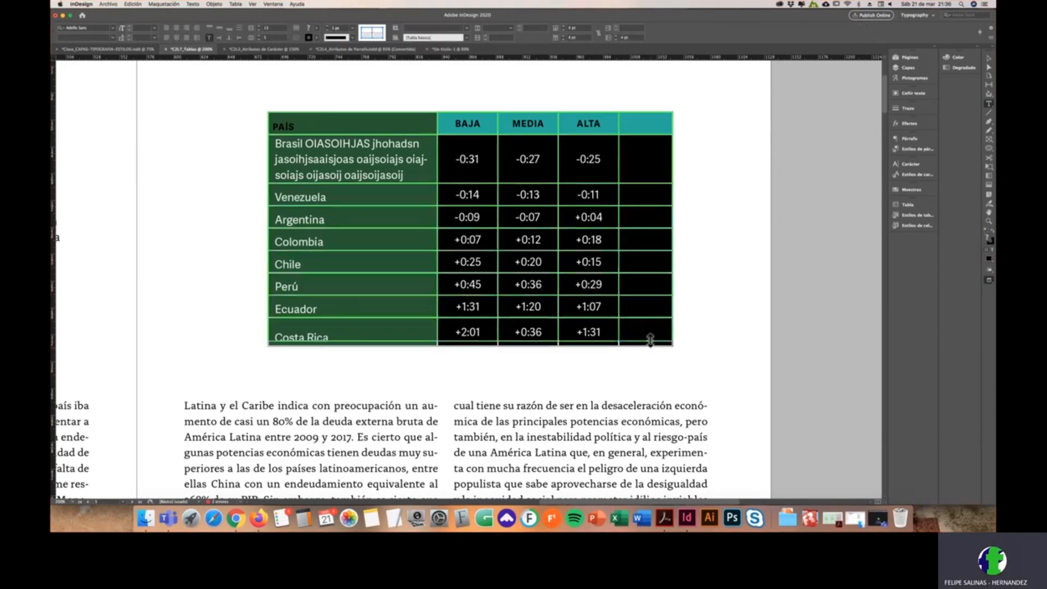
drag(650, 341, 651, 357)
click(657, 322)
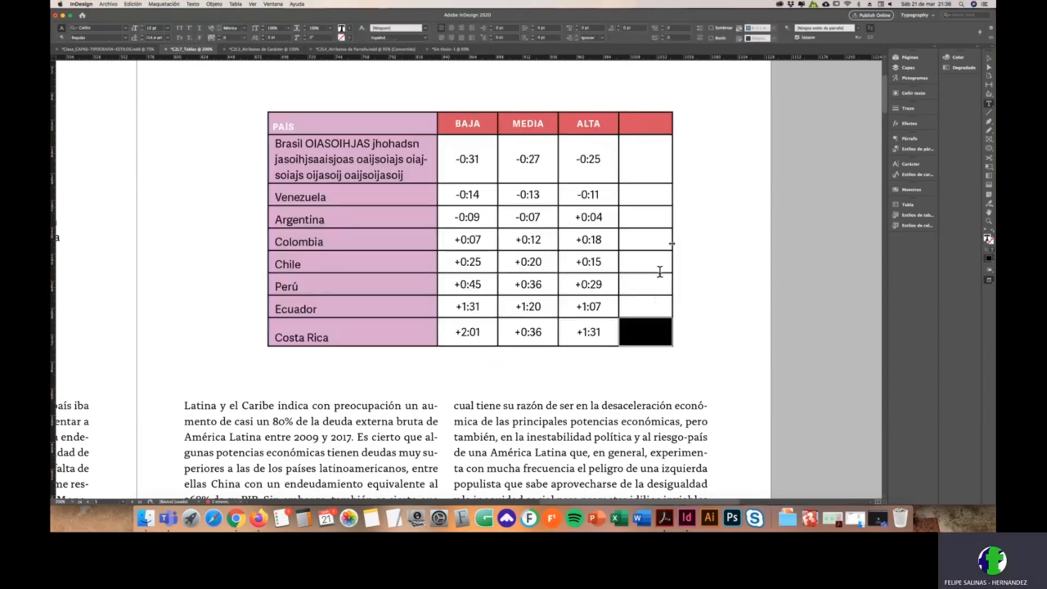
Step: Select the whole table and set the row height mode to exact for all rows
click(282, 134)
click(264, 109)
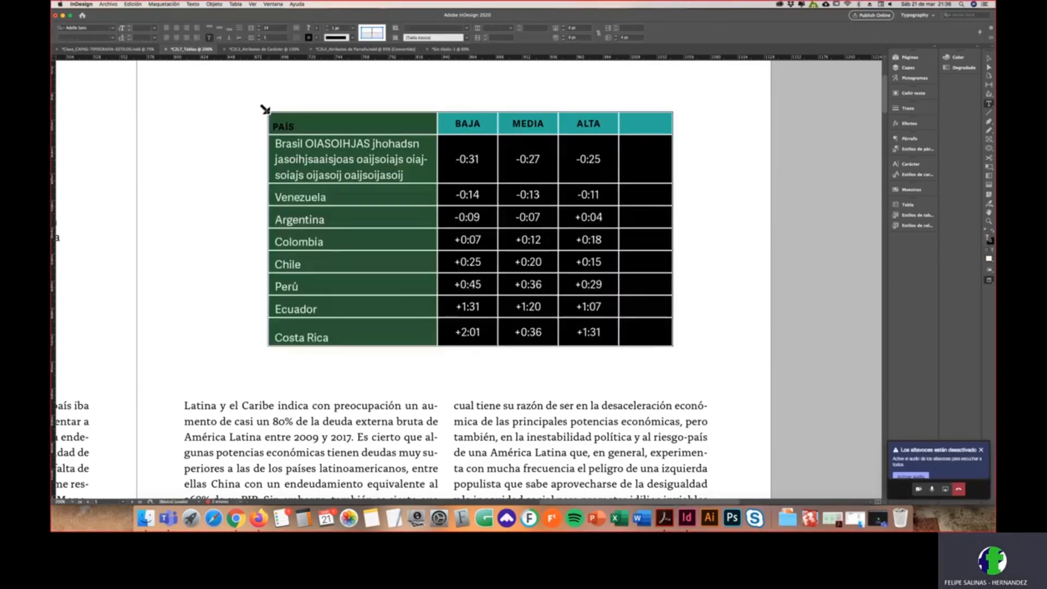
click(511, 29)
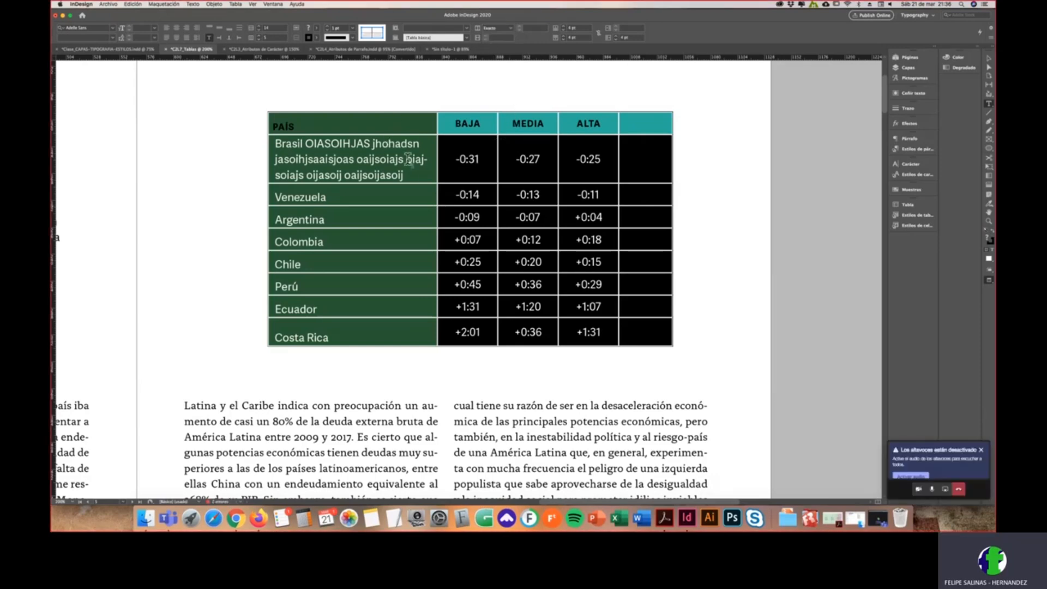
Step: Try stretching the selected table from its bottom edge, and undo the resize
click(537, 364)
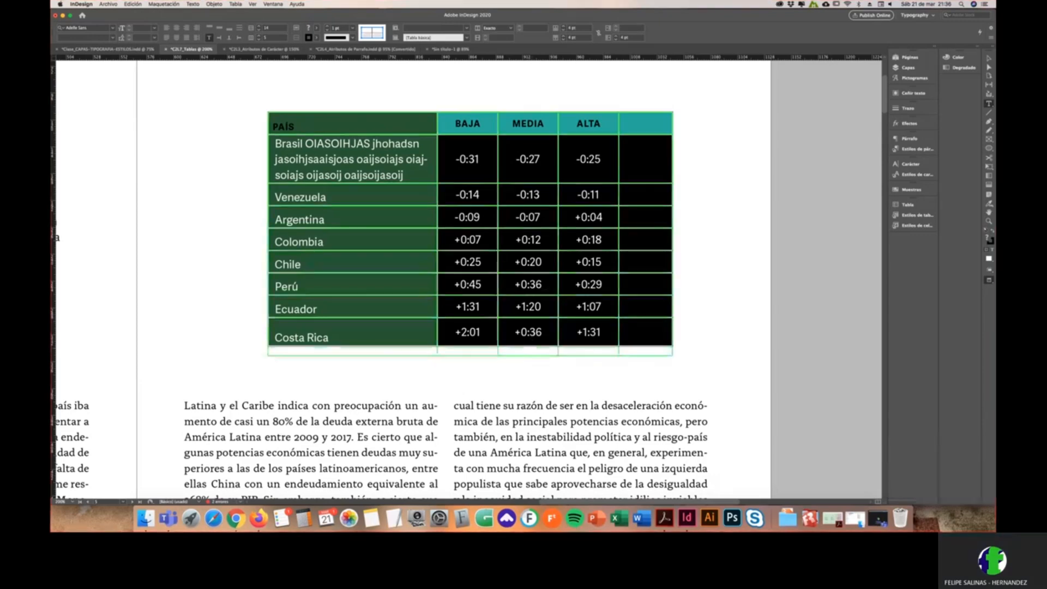
key(super+z)
key(super+z)
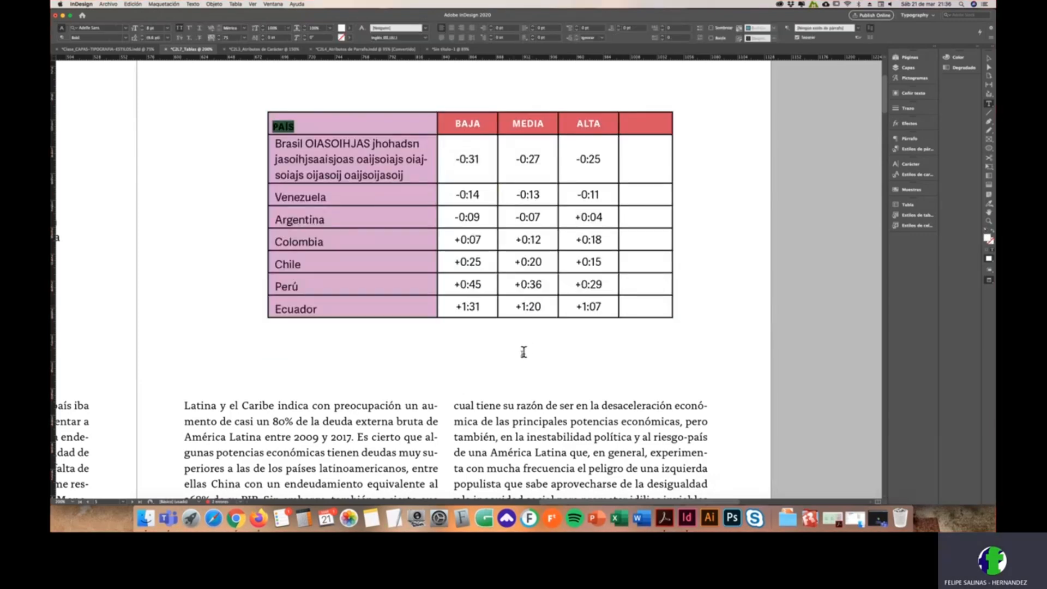
Step: Select the Brasil row, try moving its lower border into the Venezuela row, and undo the change
drag(274, 143, 452, 175)
click(263, 159)
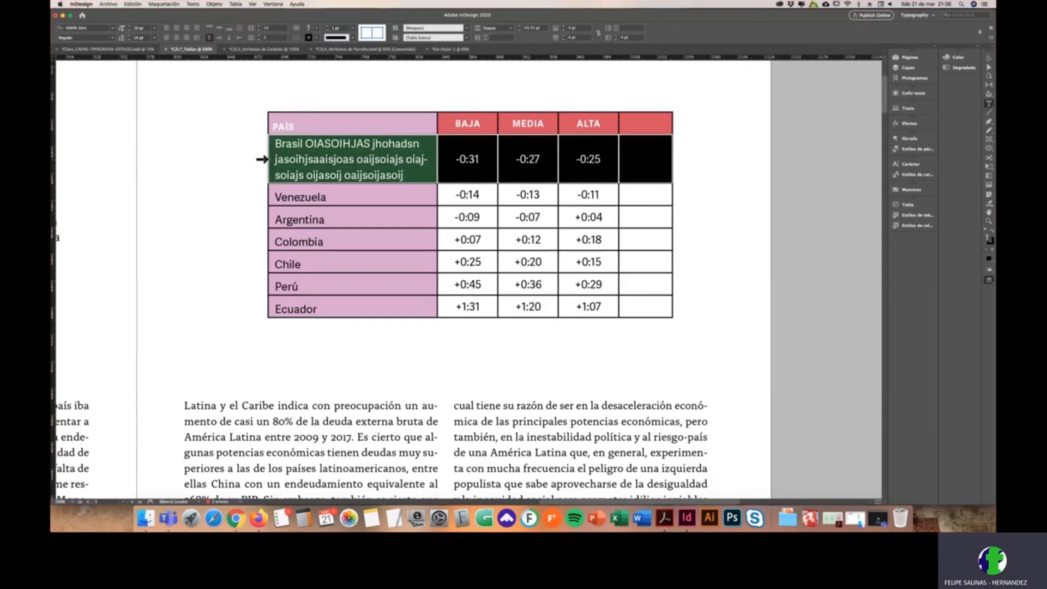
drag(479, 197, 478, 198)
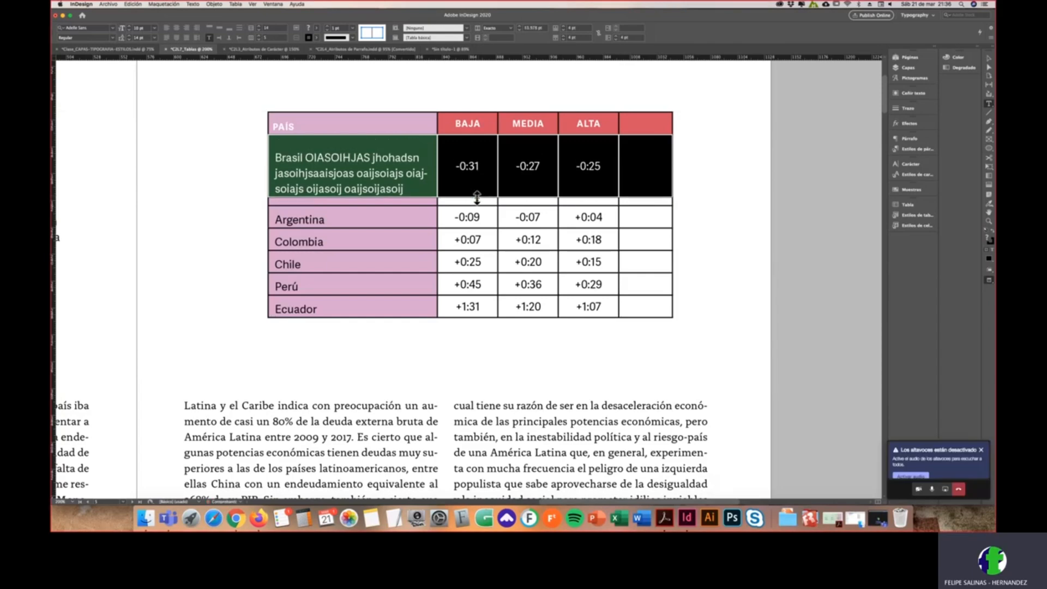
key(super+z)
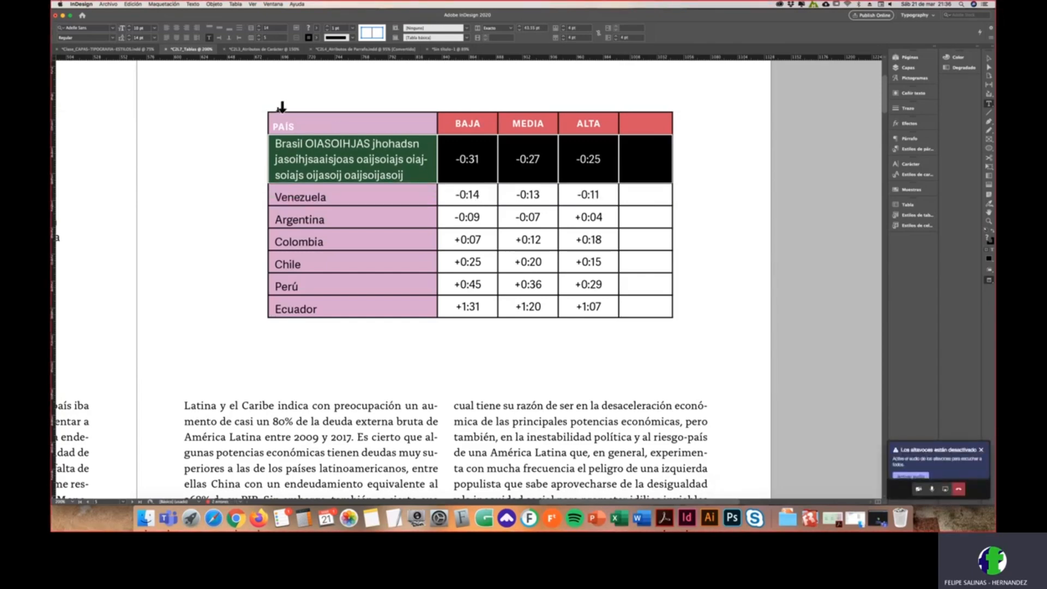
Step: Set every row of the table to a height of 20 pt, undoing a trial stretch of the last row
click(263, 107)
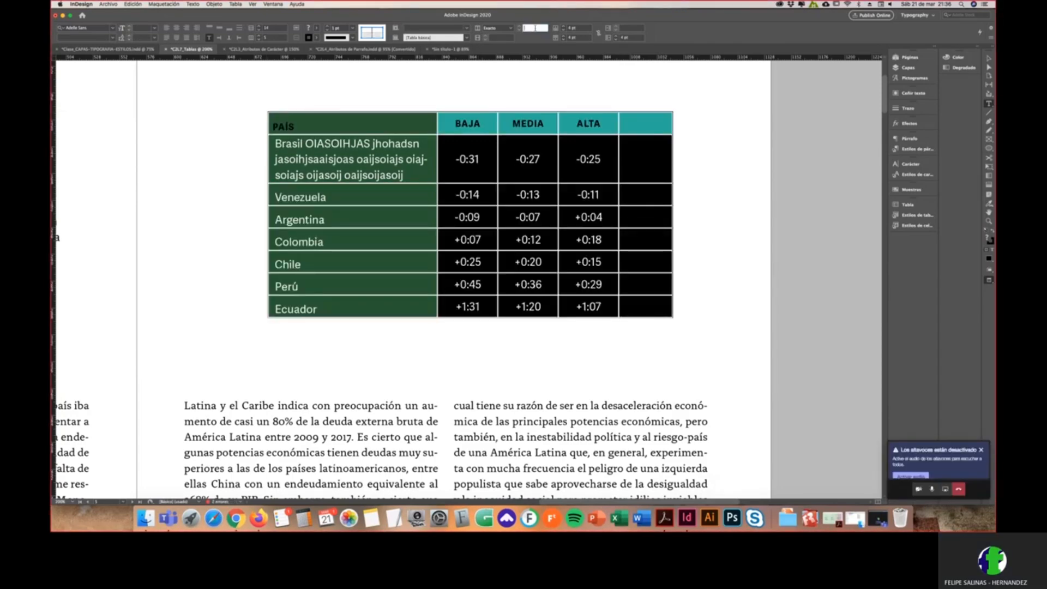
text(20)
key(Return)
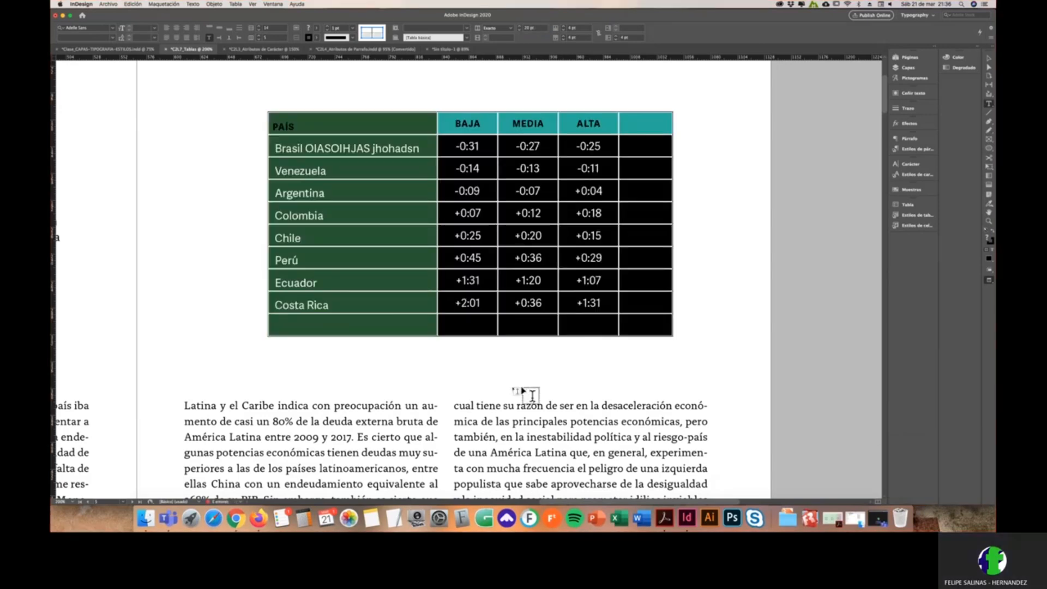
drag(527, 337, 527, 347)
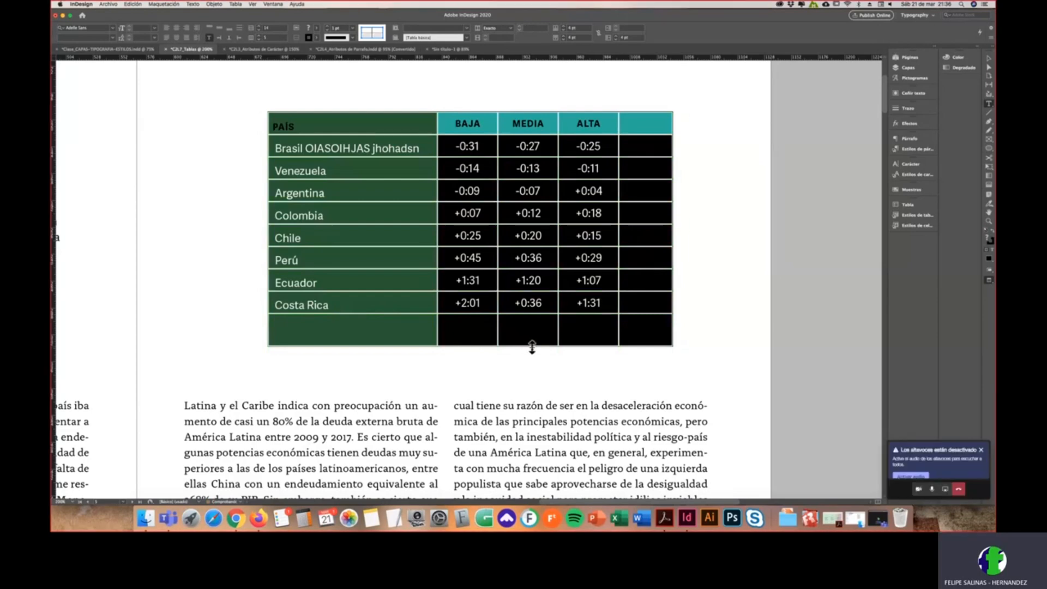
key(super+z)
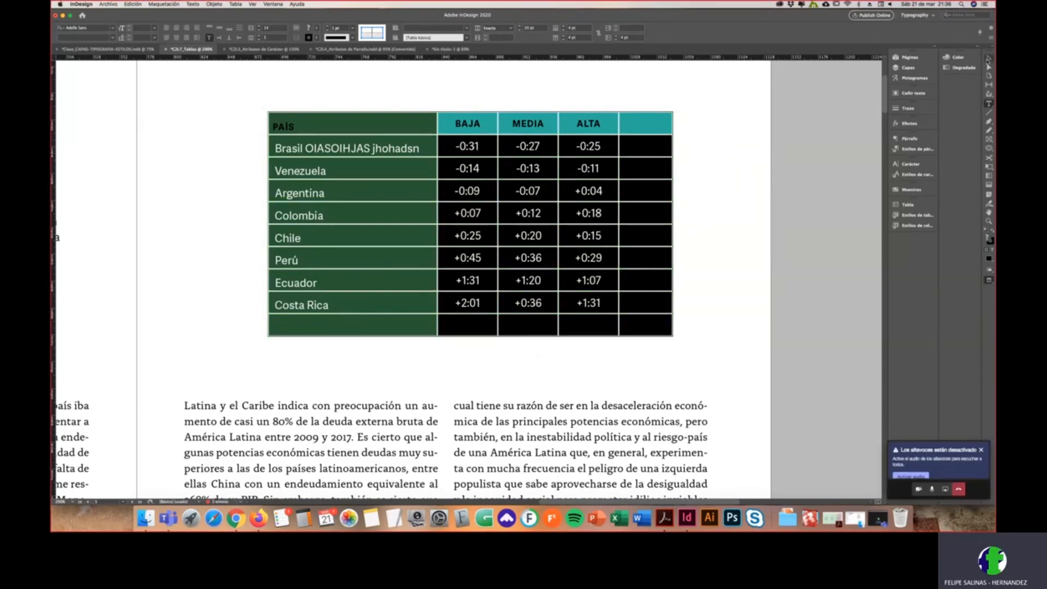
Step: Clear the selection to examine the table within the whole spread, and select the entire table again
click(988, 59)
click(783, 155)
scroll(499, 274, down, 1)
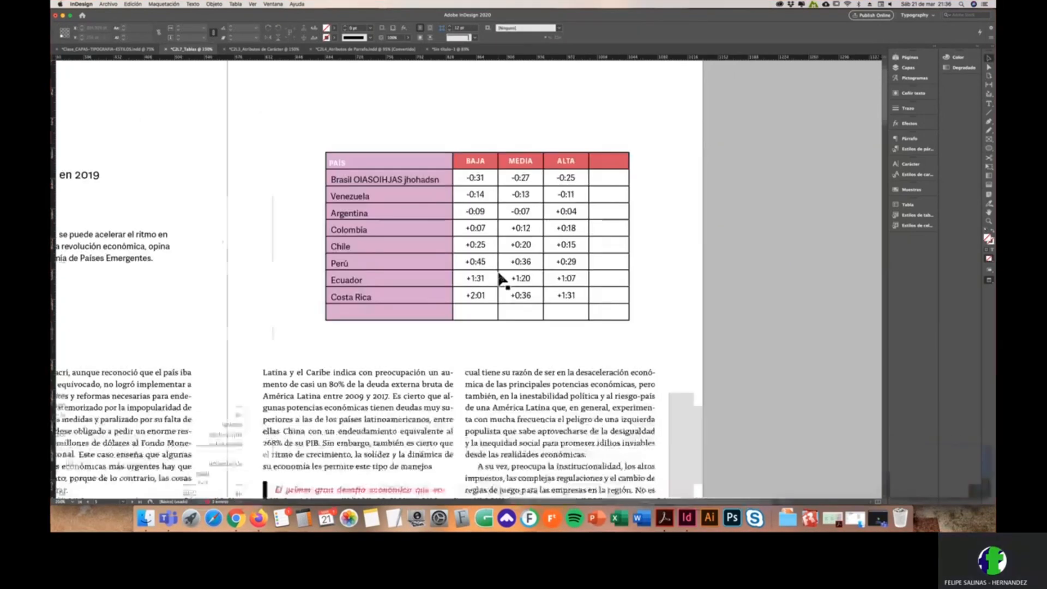
scroll(499, 278, down, 2)
drag(280, 224, 352, 193)
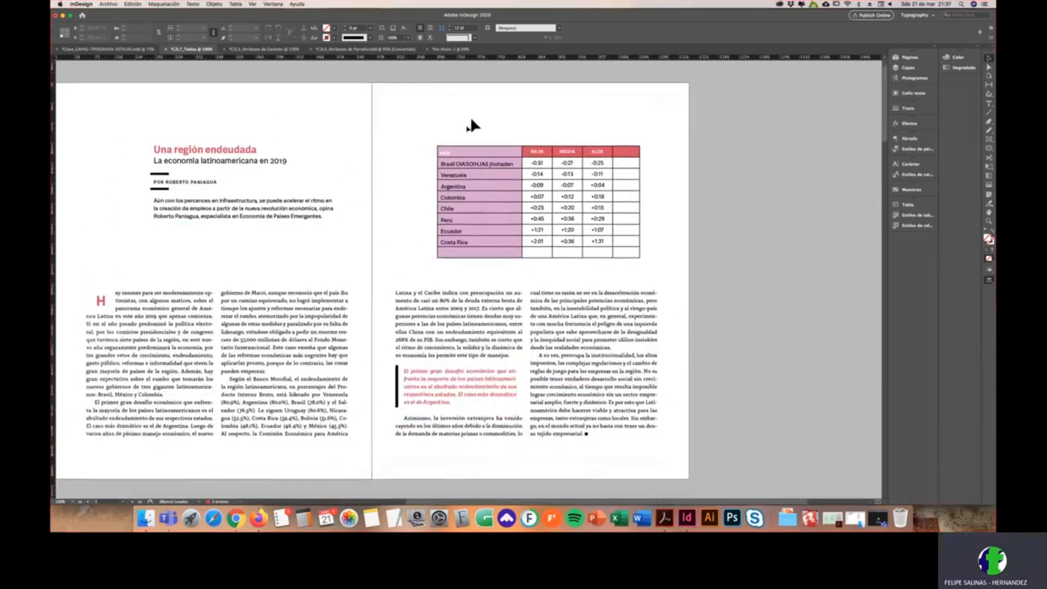
click(433, 144)
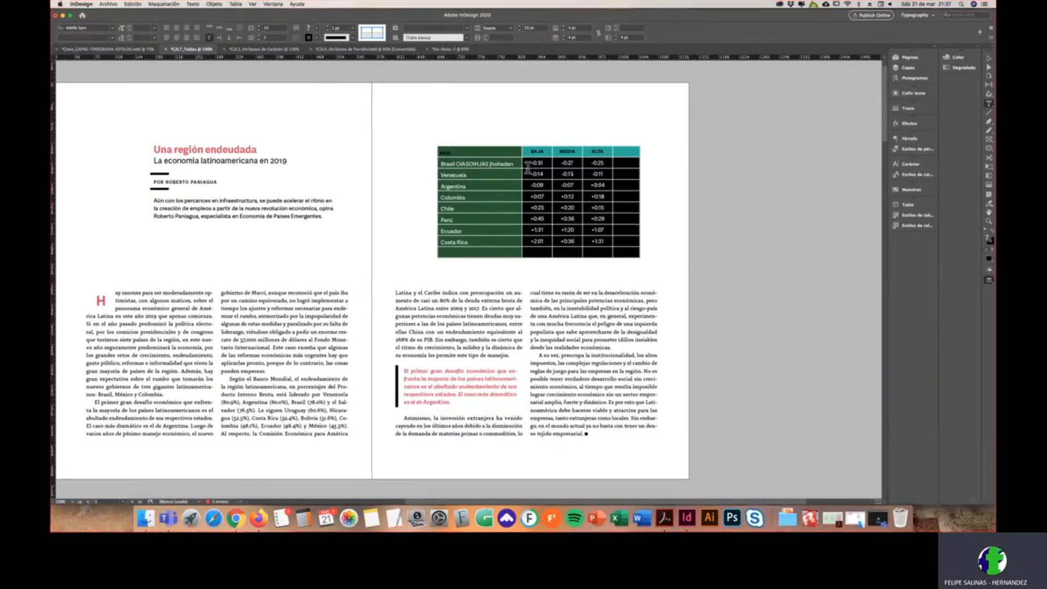
Step: Move the text frame of the tabbed country list on the following spread up and left on its page
key(super+equal)
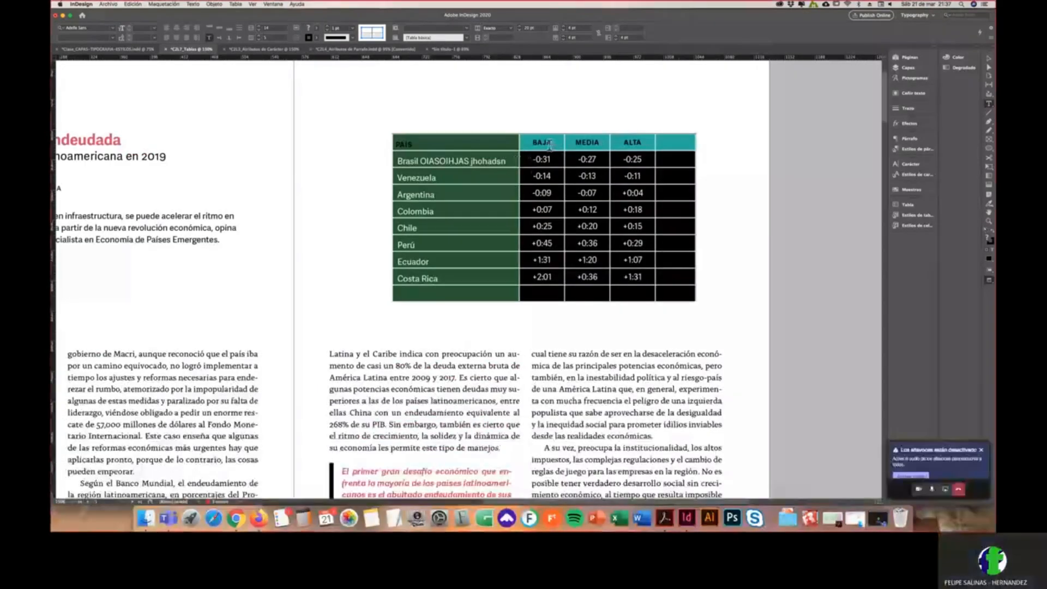
key(super+equal)
scroll(412, 272, down, 10)
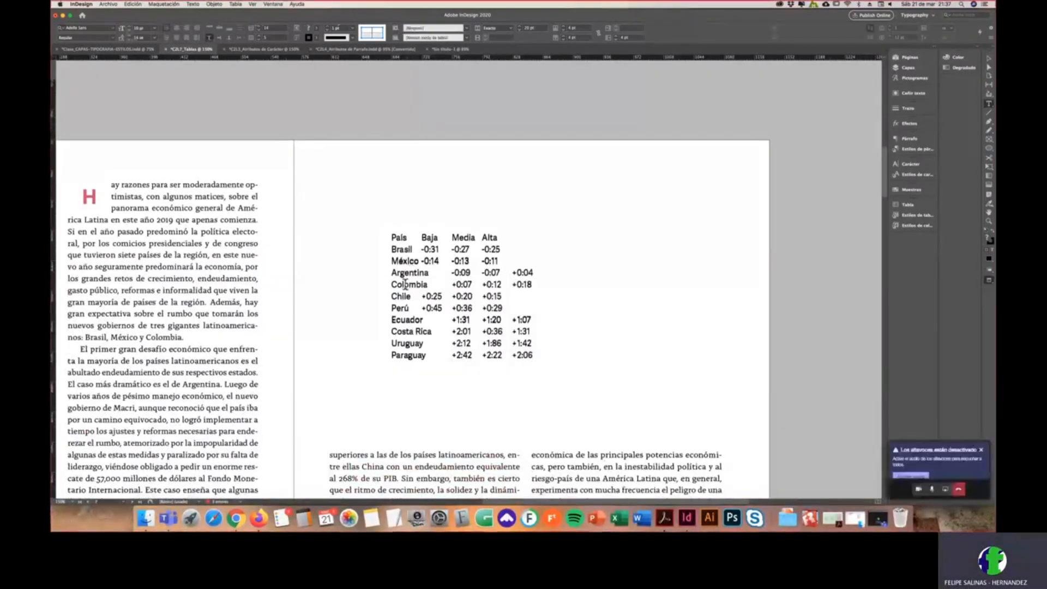
click(412, 273)
key(super+equal)
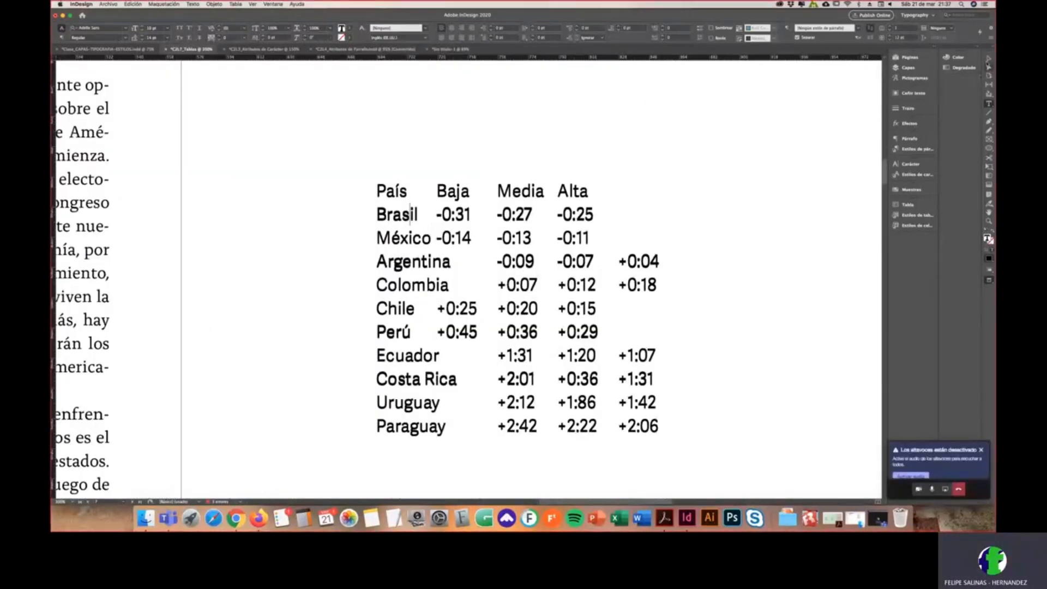
click(989, 60)
alt+drag(530, 265, 500, 213)
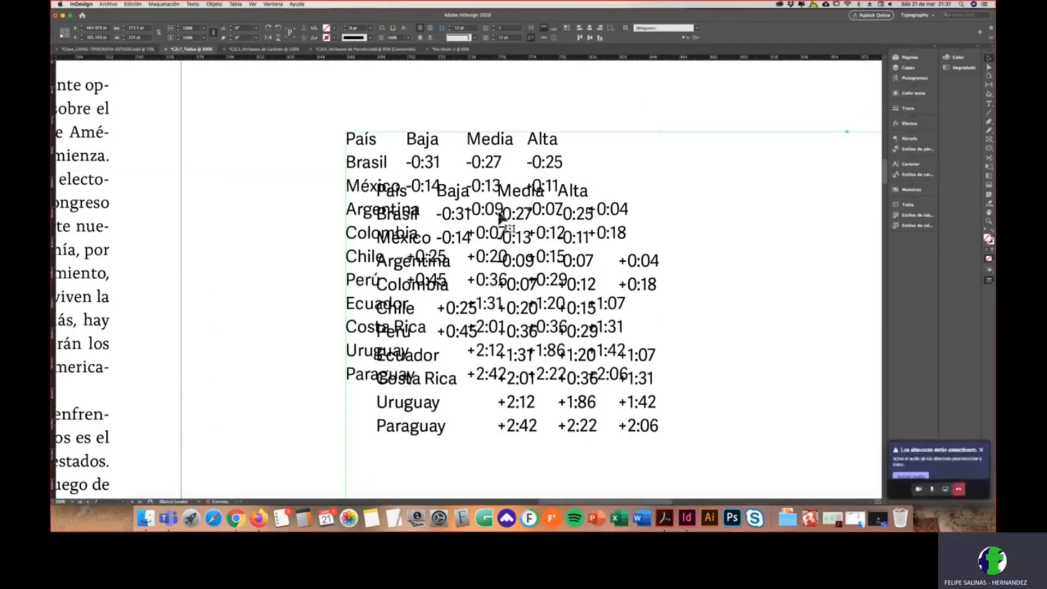
key(super+z)
drag(477, 307, 449, 237)
double_click(373, 144)
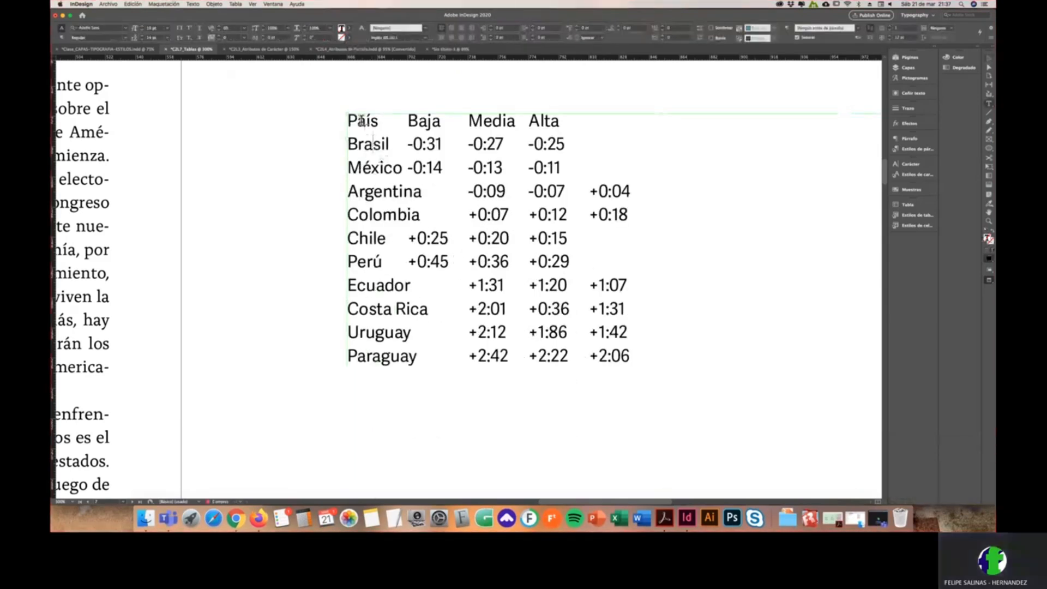
Step: Leave preview mode to show the hidden characters and select all the text of the tabbed country list
key(Escape)
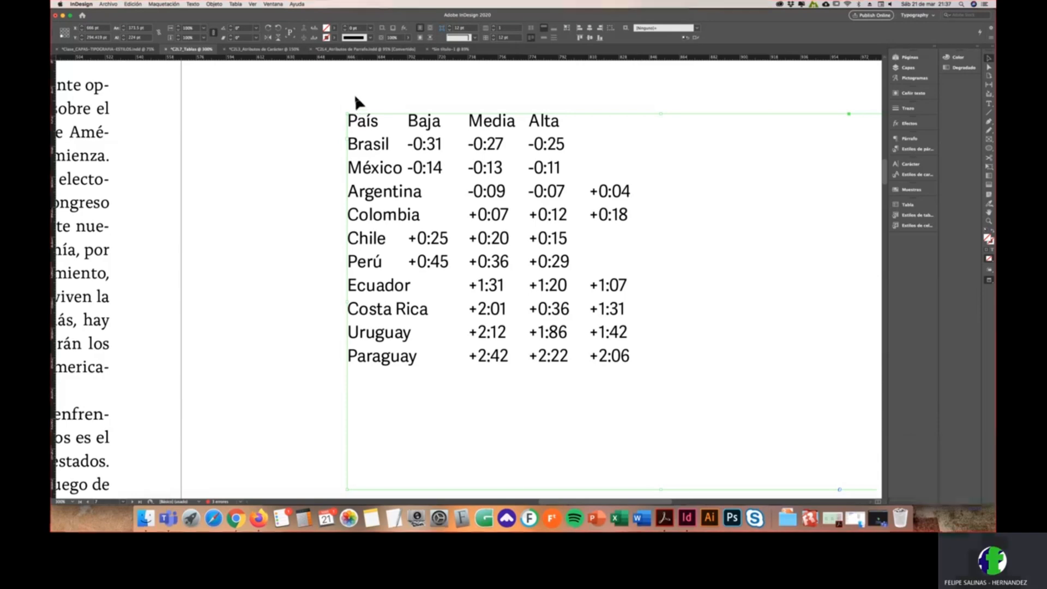
key(w)
double_click(363, 127)
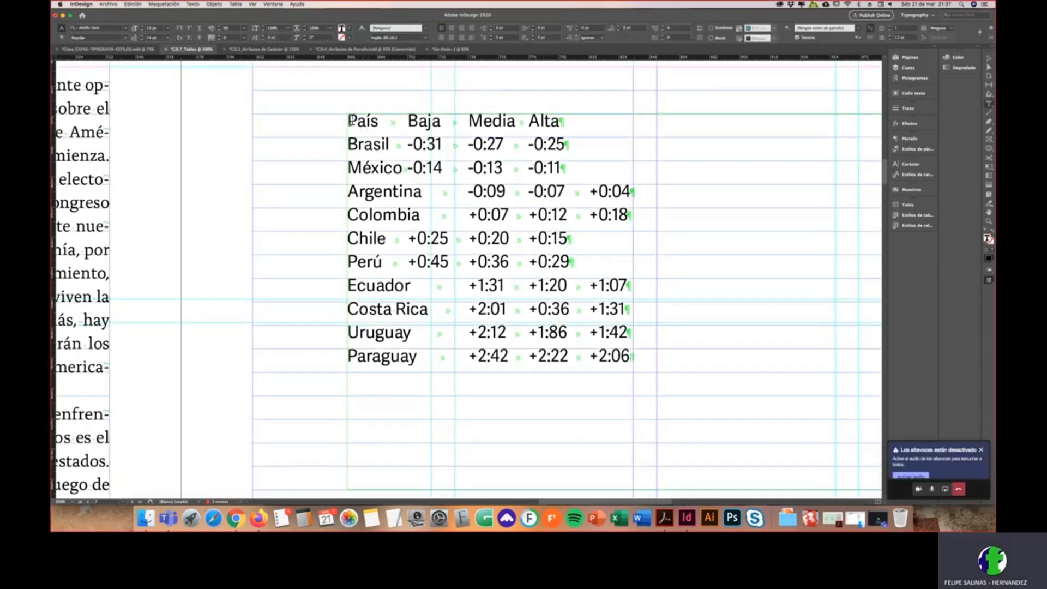
drag(349, 120, 634, 329)
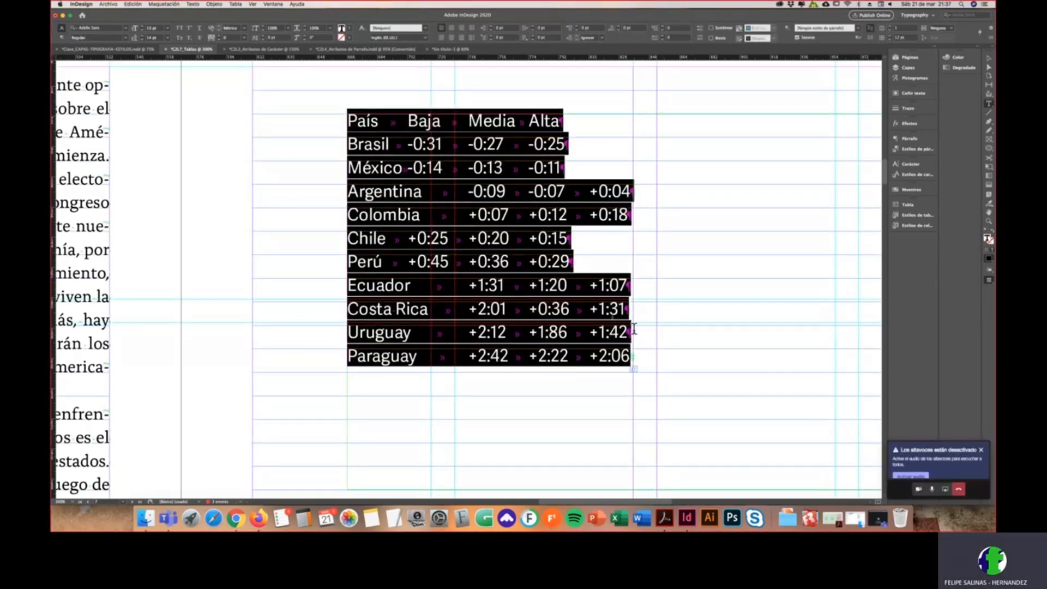
Step: Look up the Convert Text to Table command and highlight the tab characters separating the headings País, Baja and Media
click(236, 4)
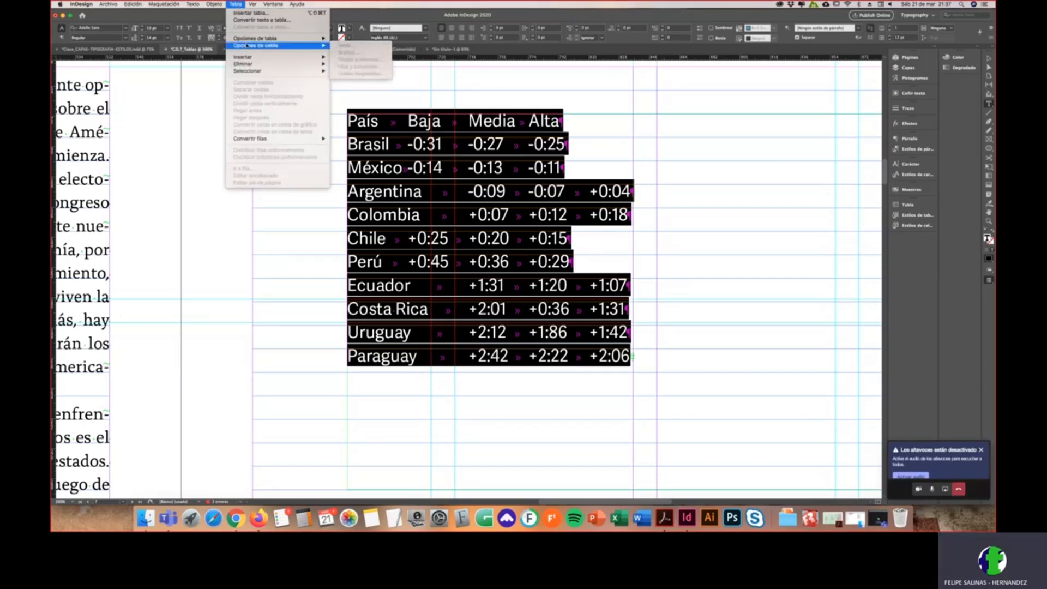
click(255, 24)
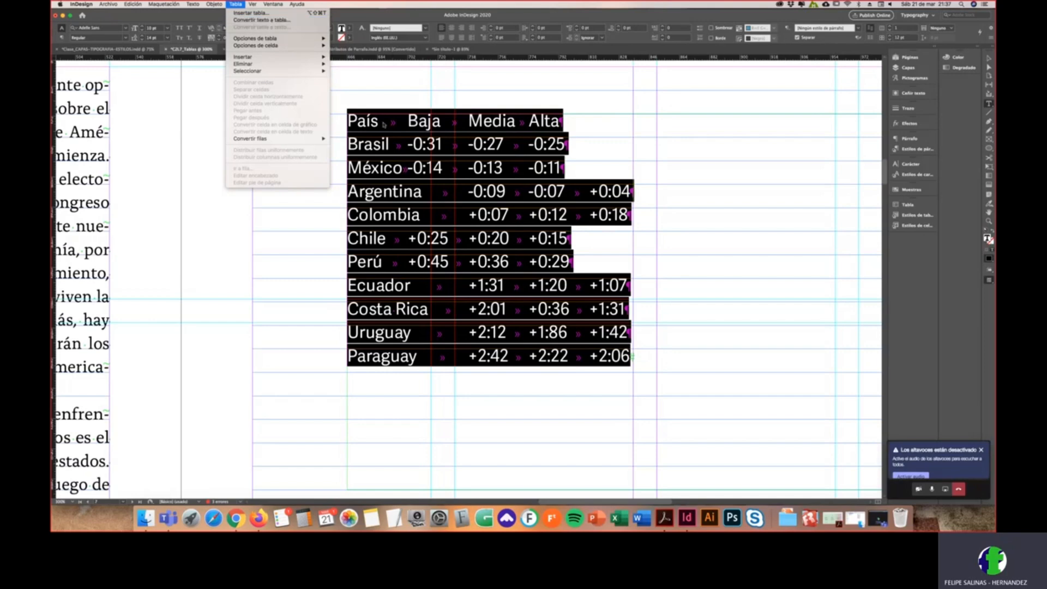
click(408, 145)
drag(388, 126, 441, 124)
click(388, 128)
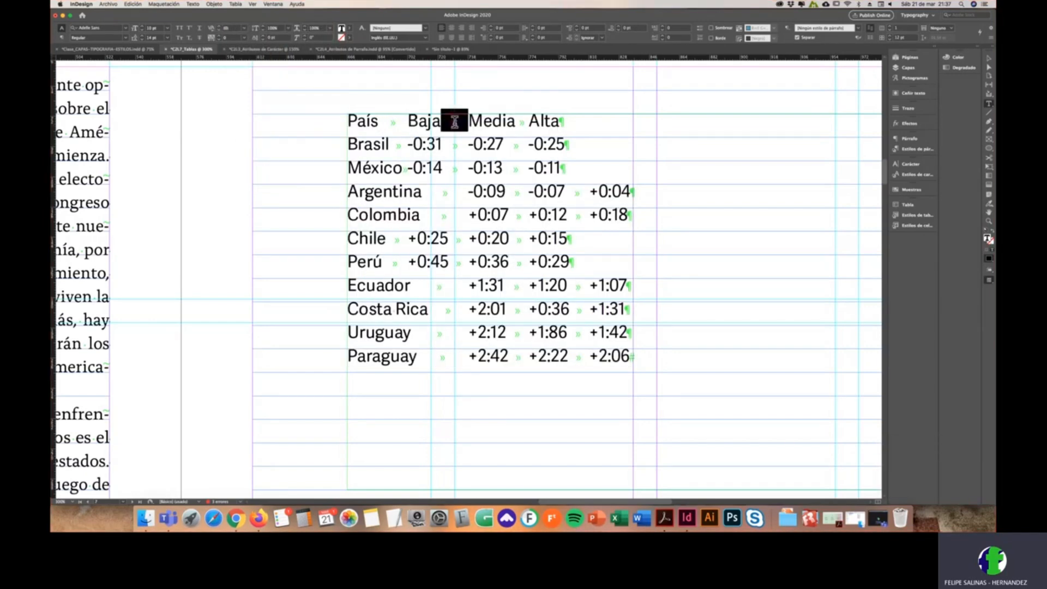
Step: Insert an extra tab before the heading Baja in the first line and delete it again
click(384, 123)
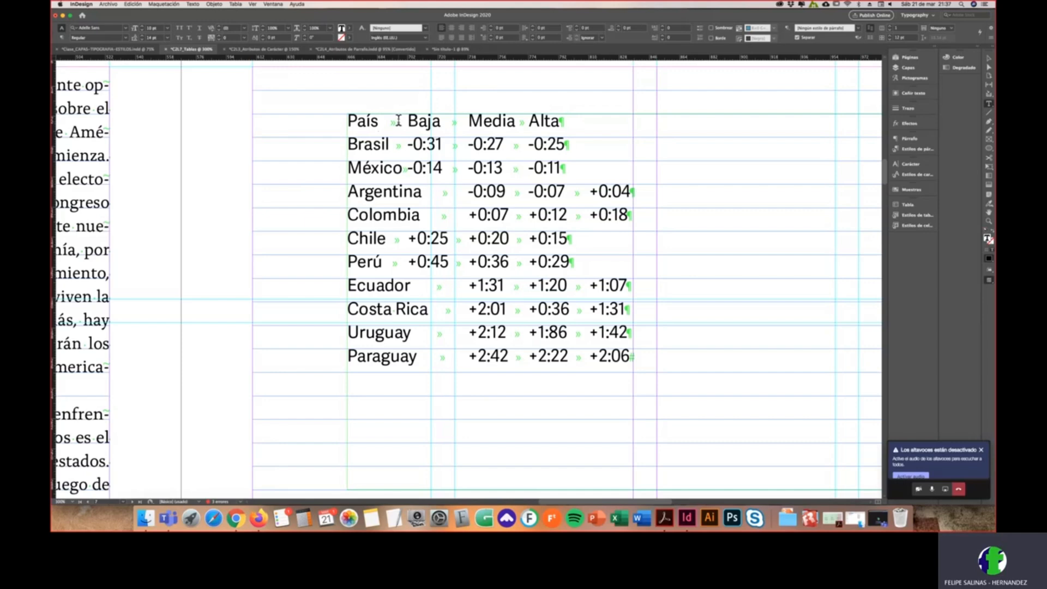
click(399, 121)
key(Tab)
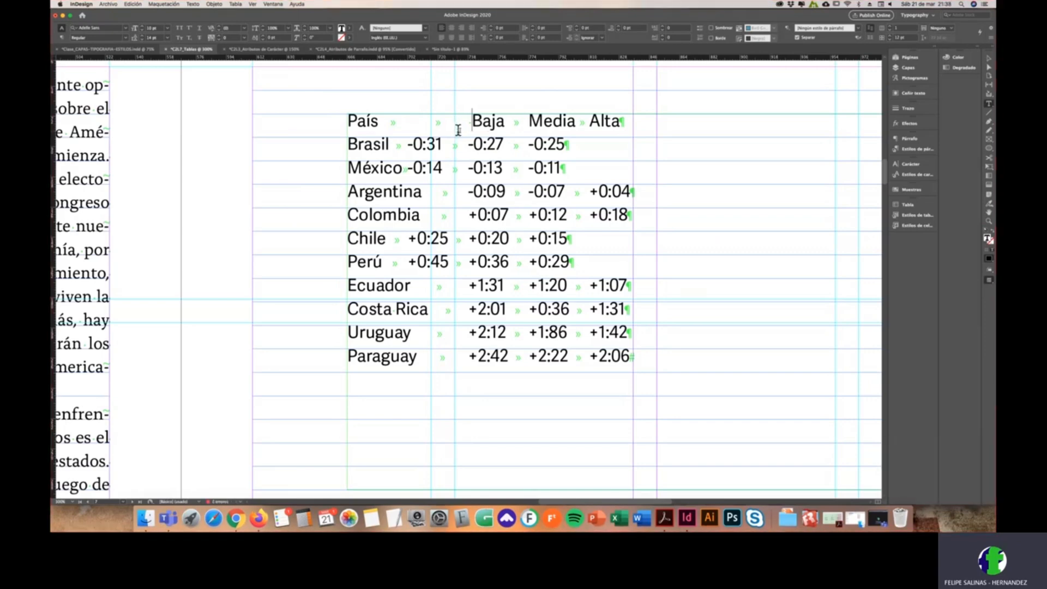
click(470, 127)
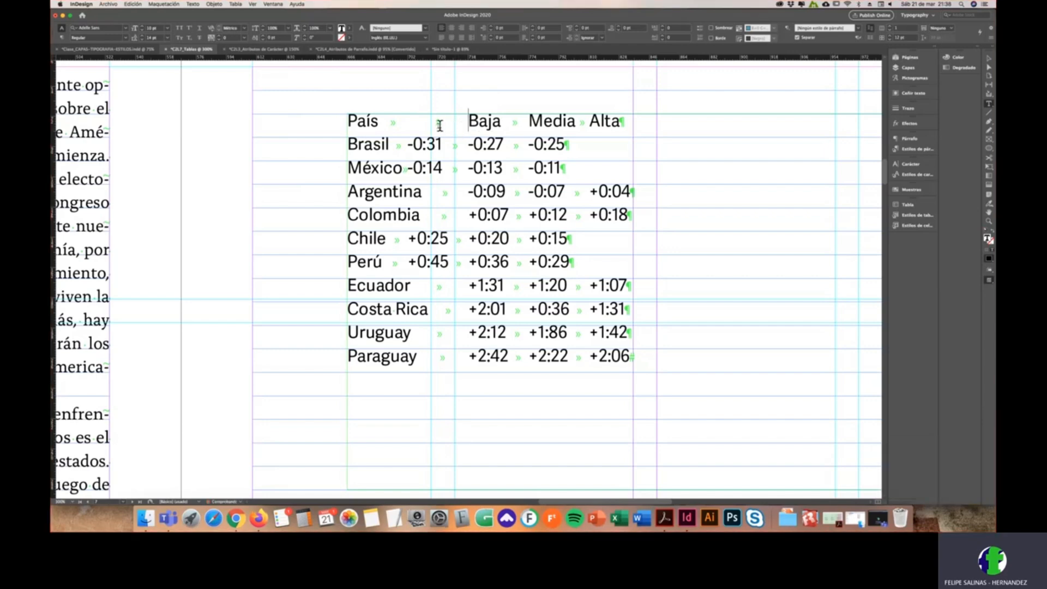
double_click(437, 121)
click(456, 124)
key(BackSpace)
key(BackSpace)
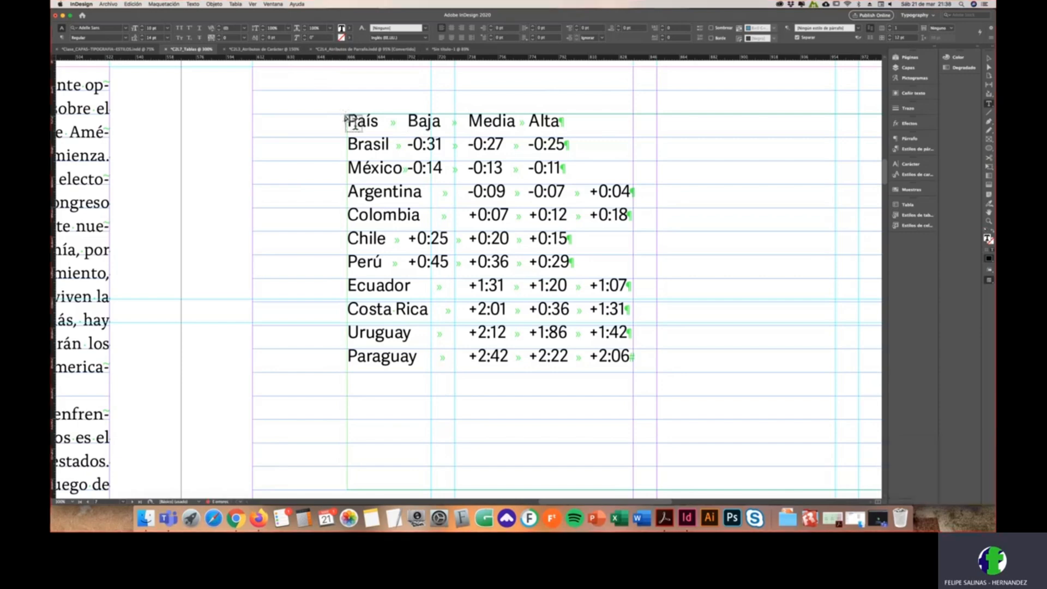
Step: Select the whole country list and open the Convert Text to Table options beside it
drag(347, 120, 690, 360)
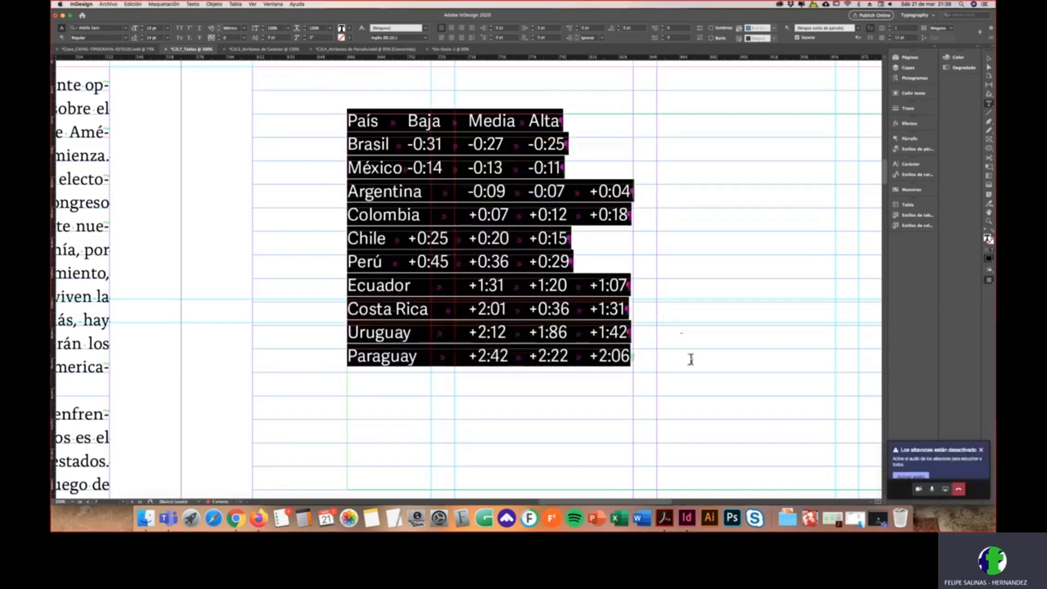
click(235, 5)
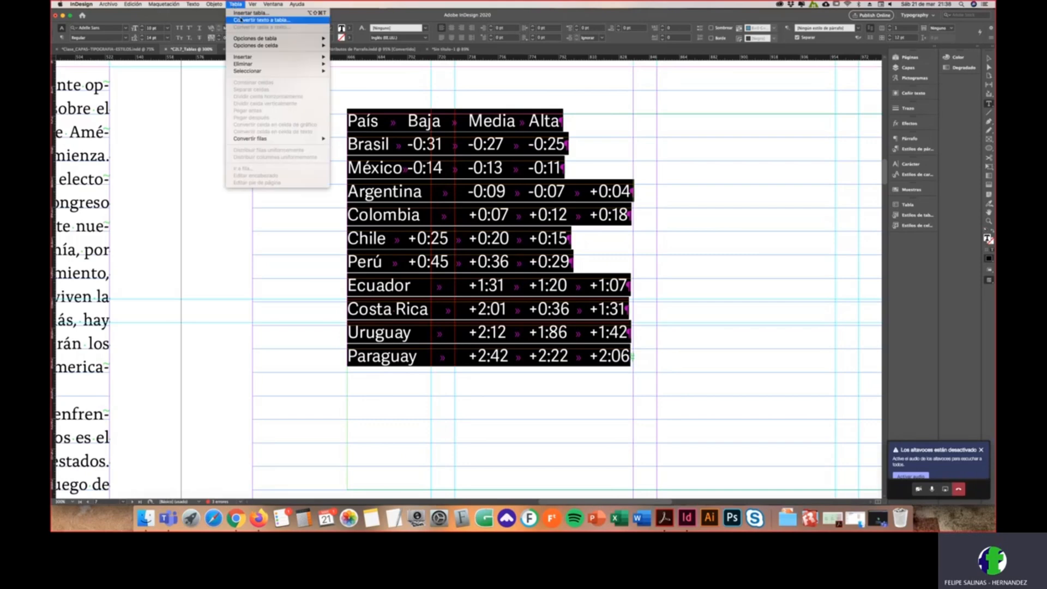
click(240, 19)
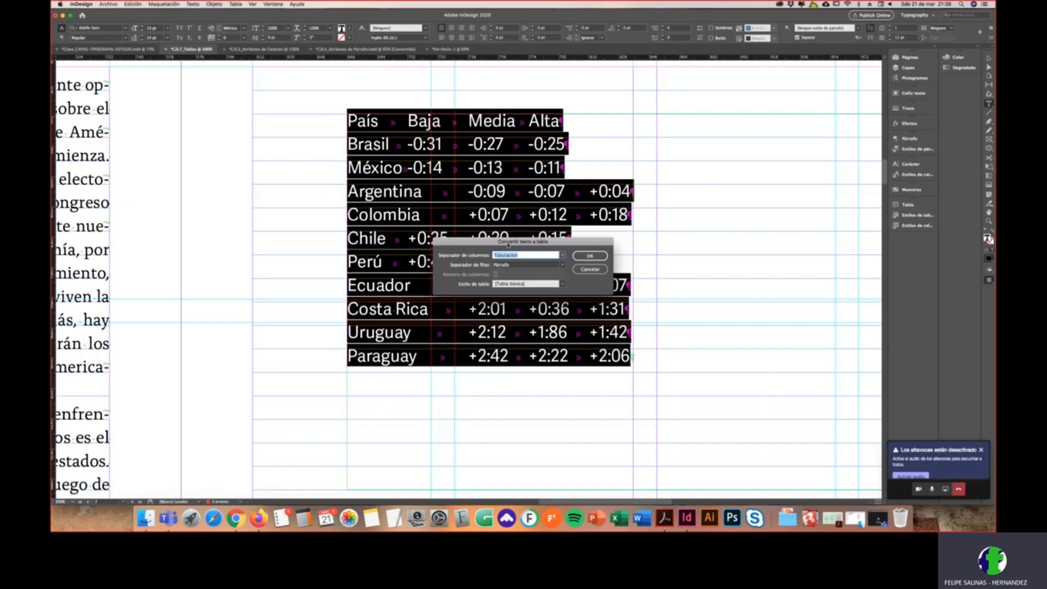
drag(509, 244, 660, 240)
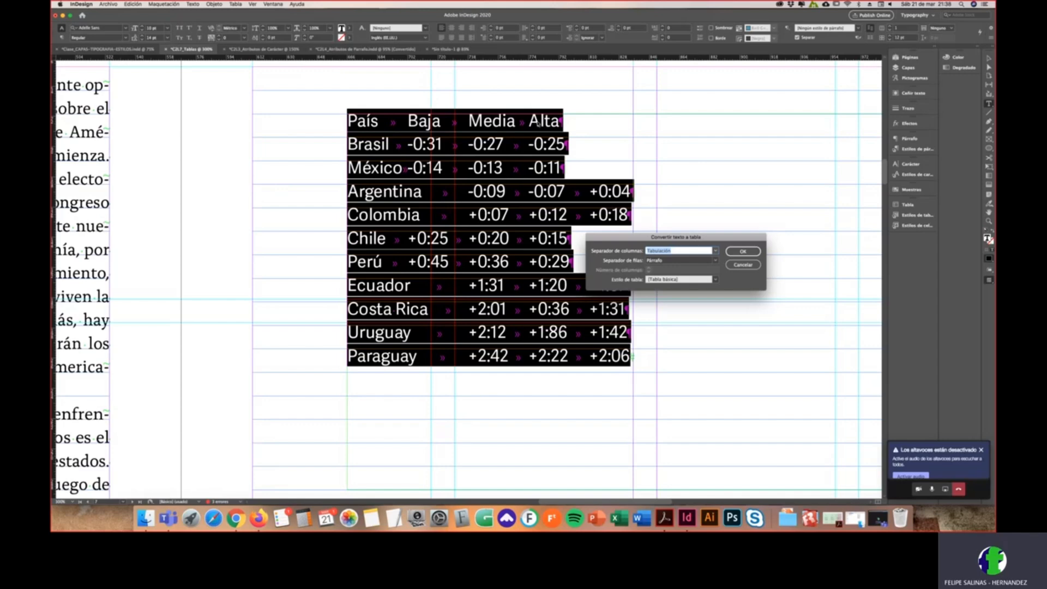
Step: Try Párrafo as the column separator and check the row separator choices, leaving the rows on Párrafo
click(715, 251)
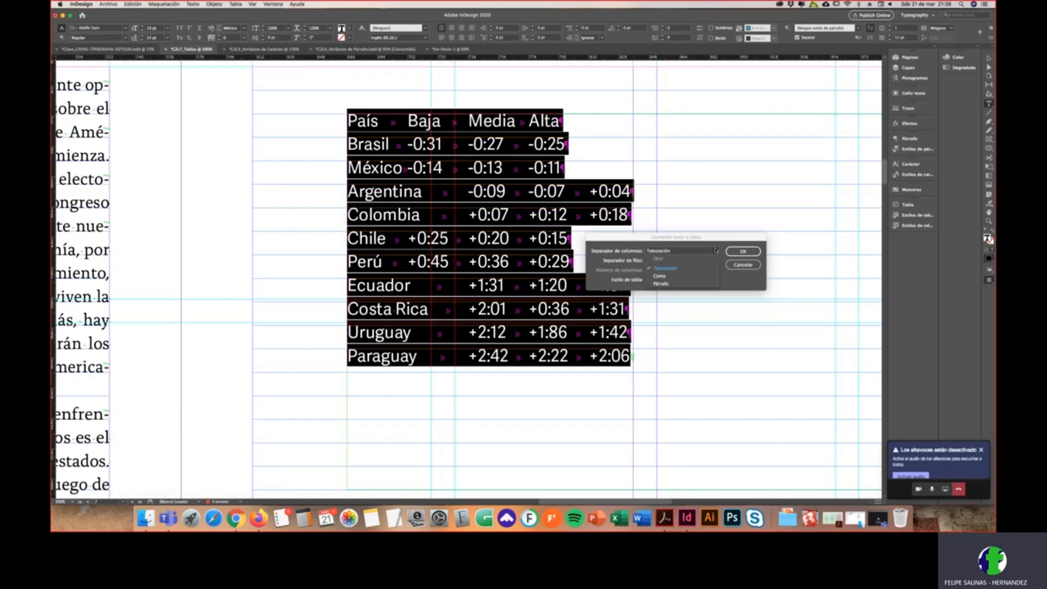
click(678, 284)
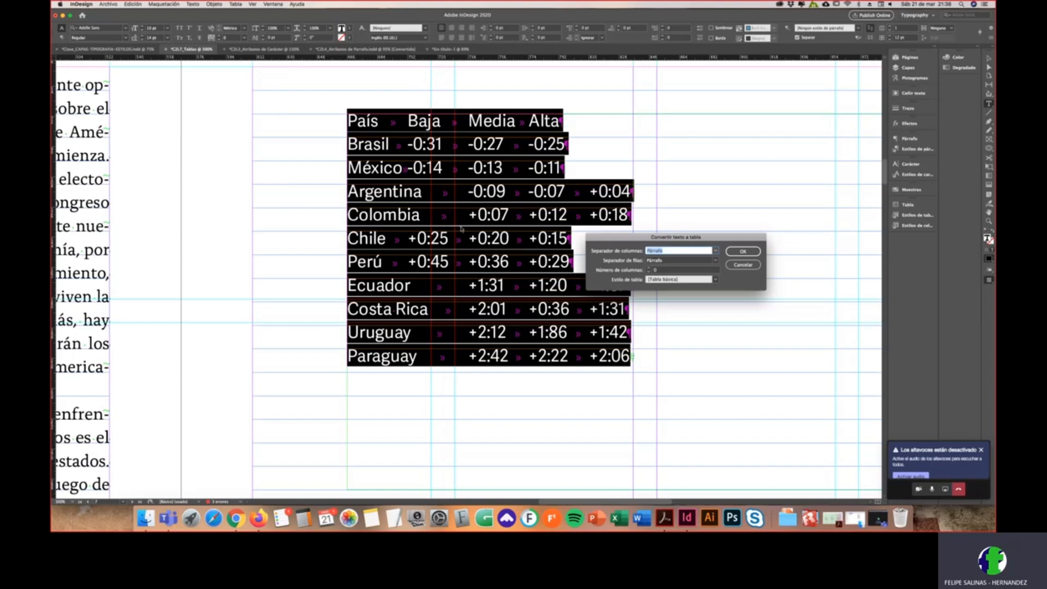
drag(672, 243, 736, 245)
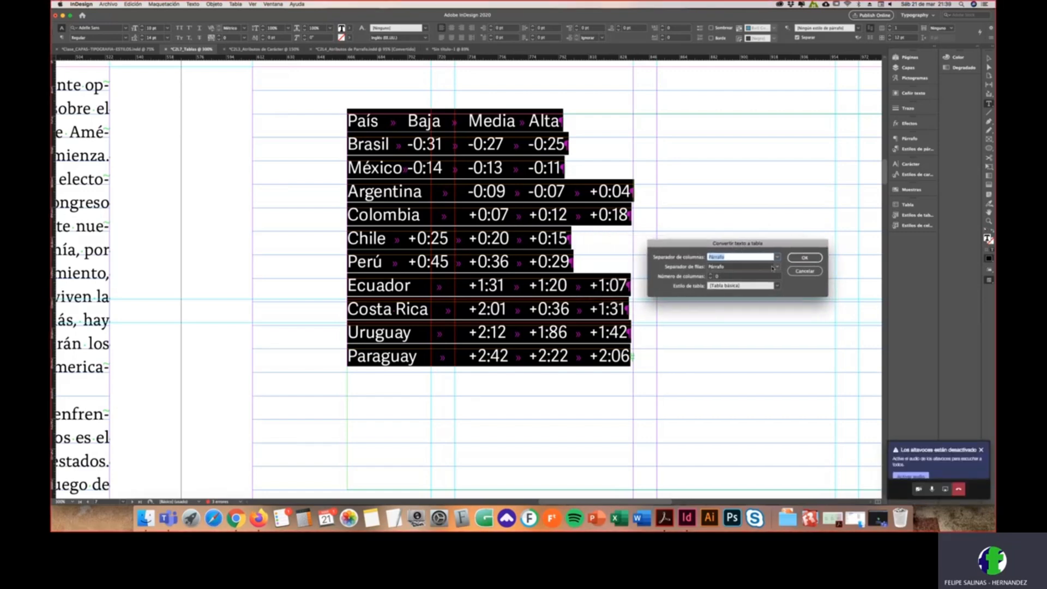
click(742, 267)
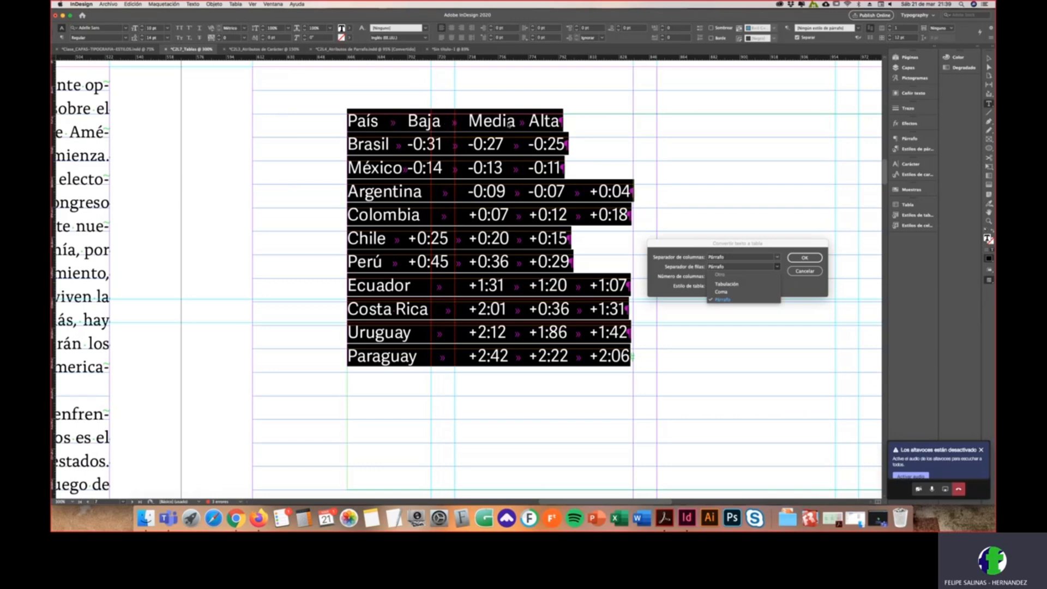
click(730, 300)
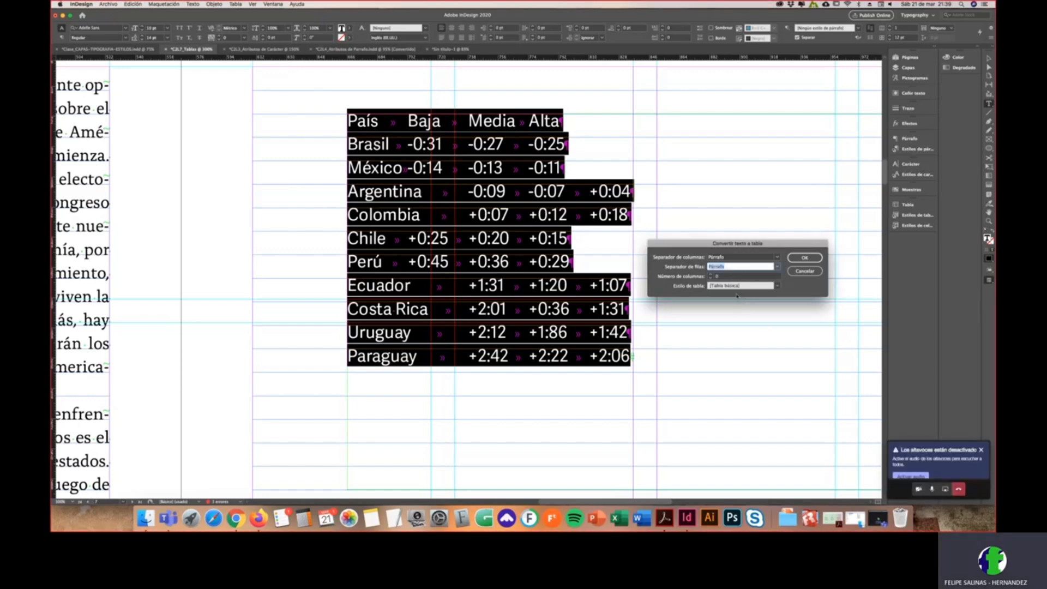
Step: Set the column separator to Tabulación and convert the country list into a table
click(733, 257)
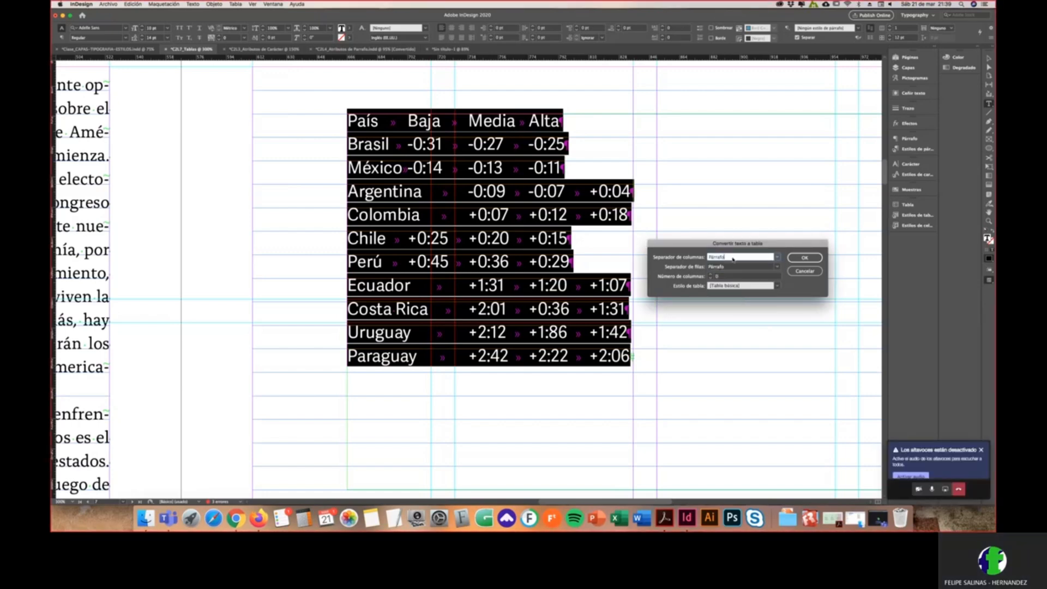
click(778, 257)
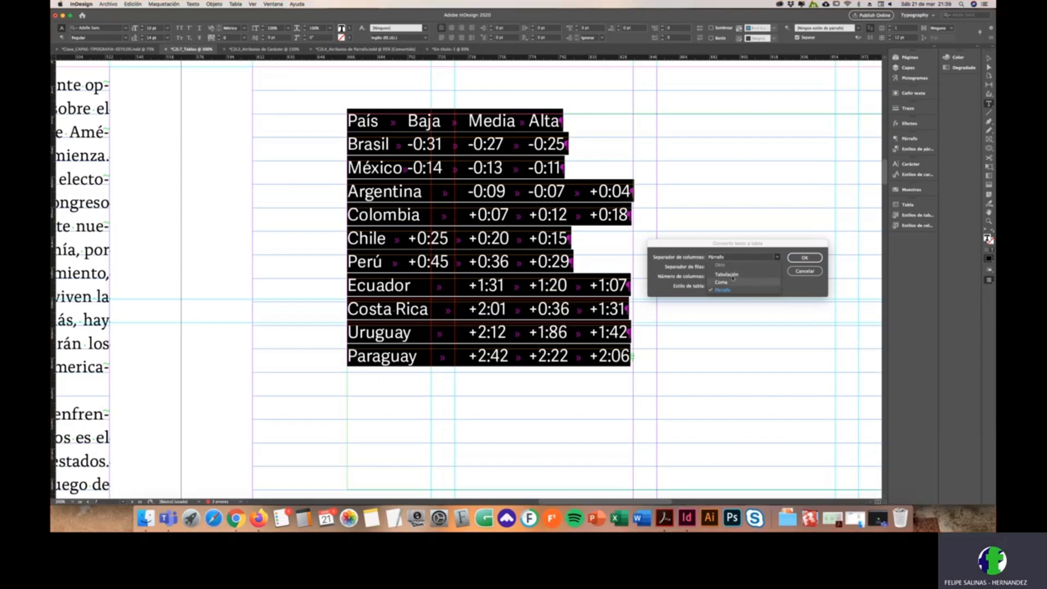
click(733, 277)
key(Return)
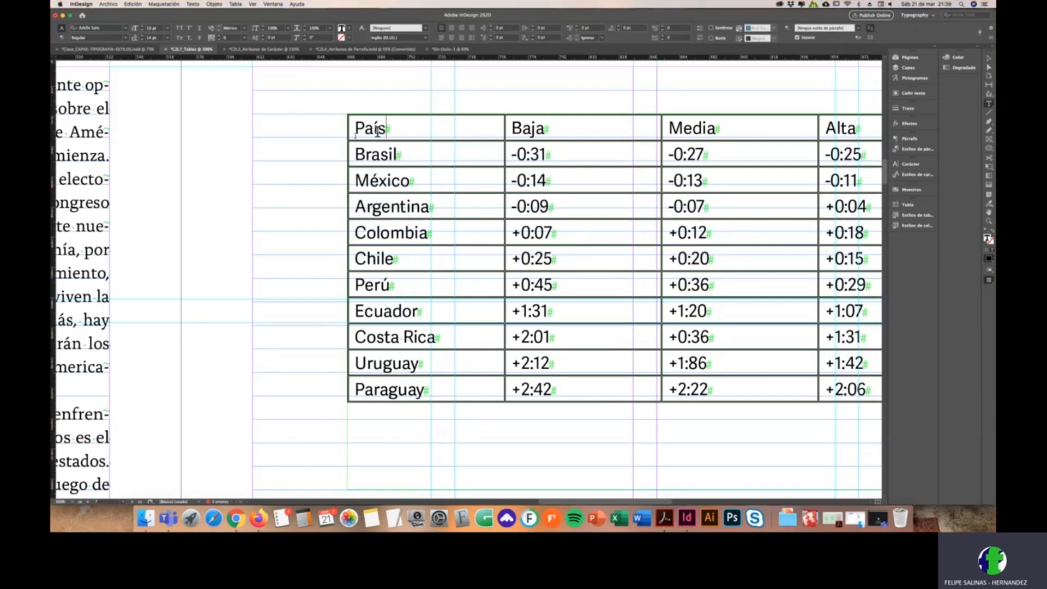
Step: Bring the whole new country table into view and show it in preview mode without guides or hidden characters
scroll(509, 189, down, 2)
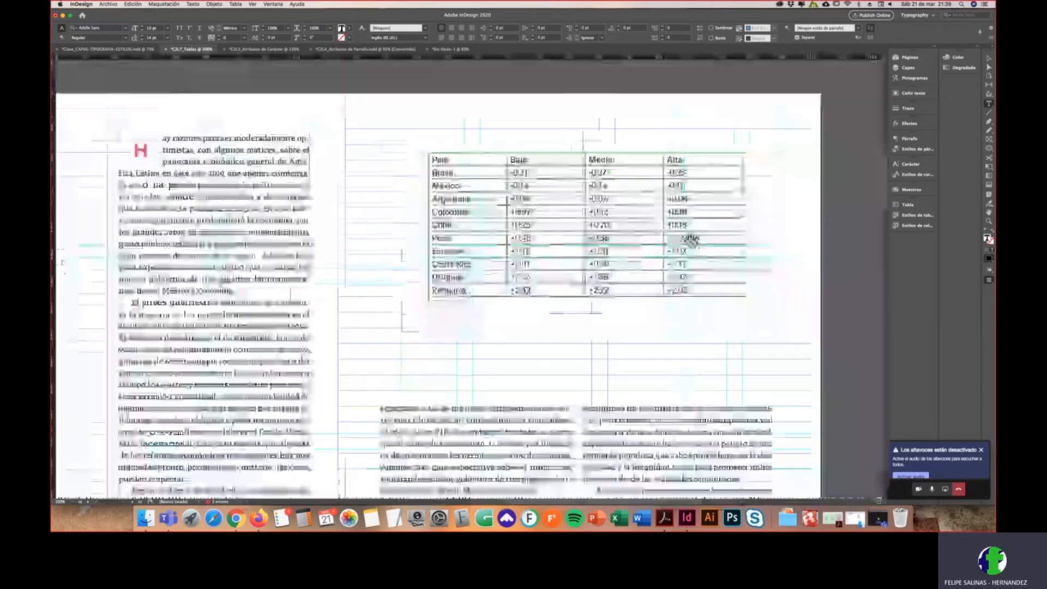
scroll(692, 243, up, 1)
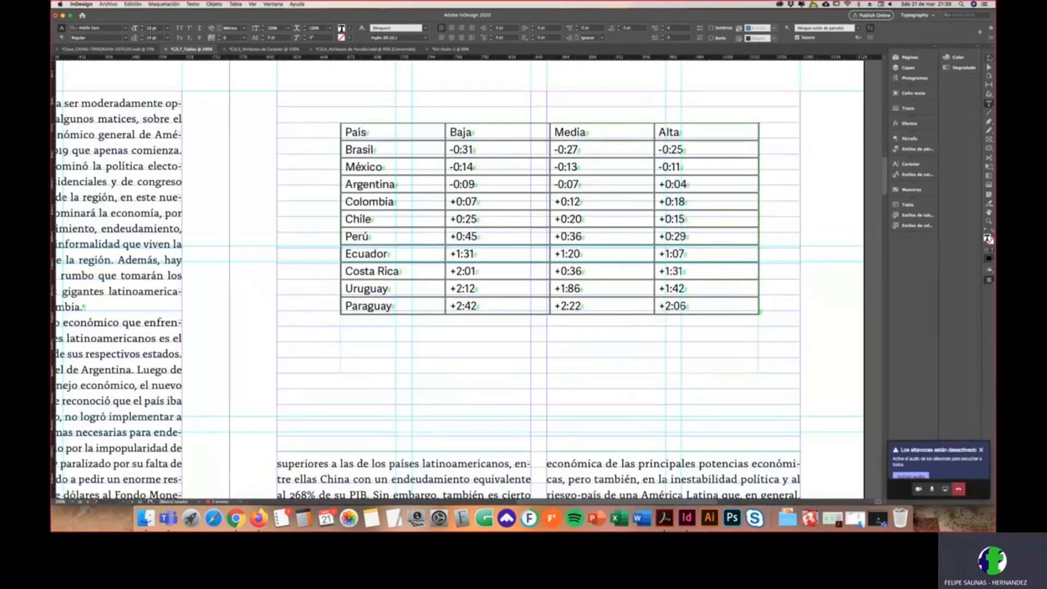
click(990, 59)
key(t)
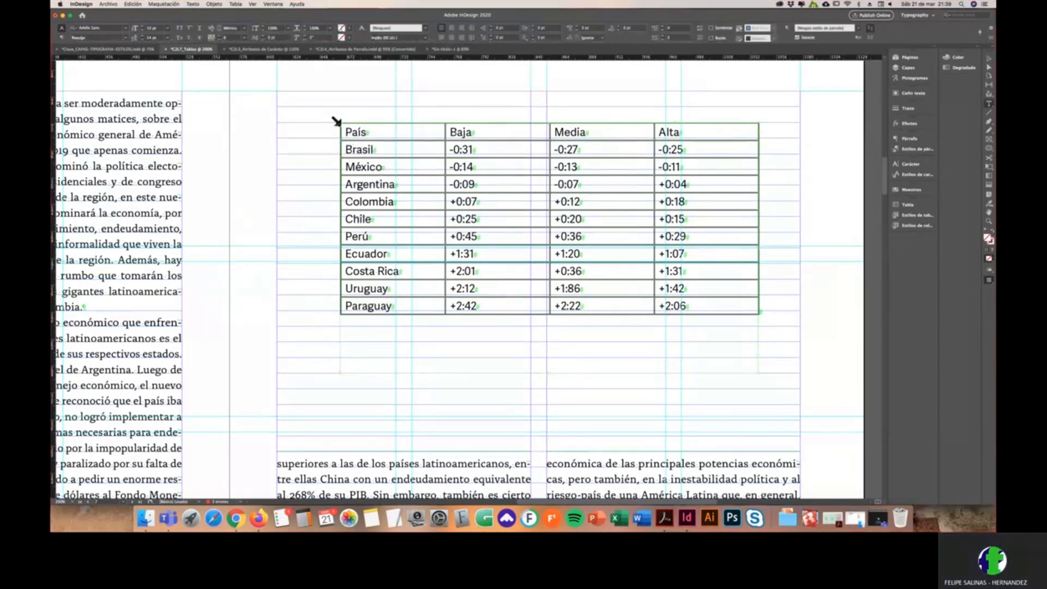
click(365, 137)
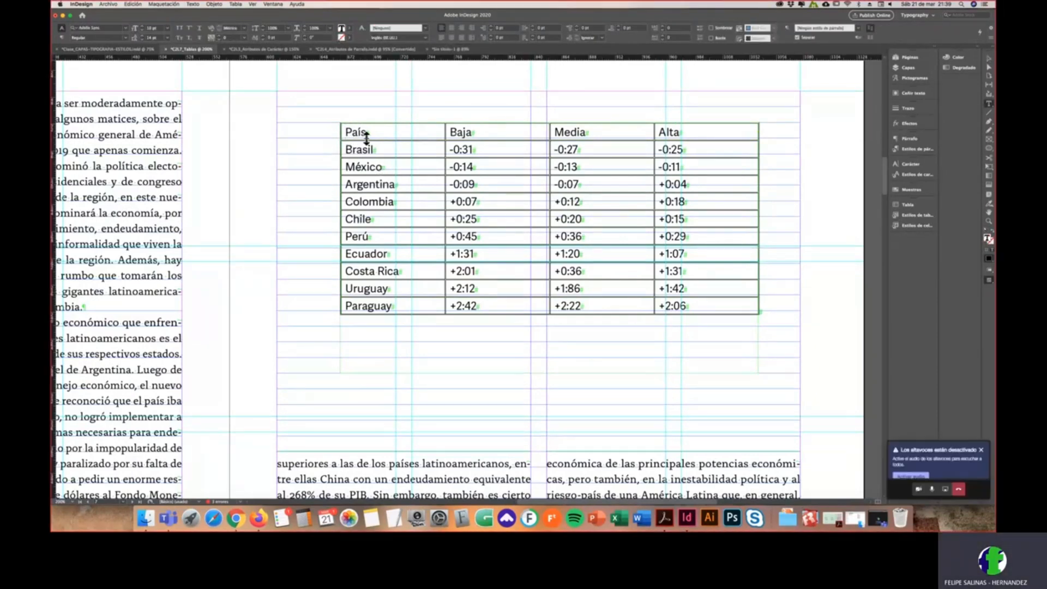
key(Escape)
click(323, 175)
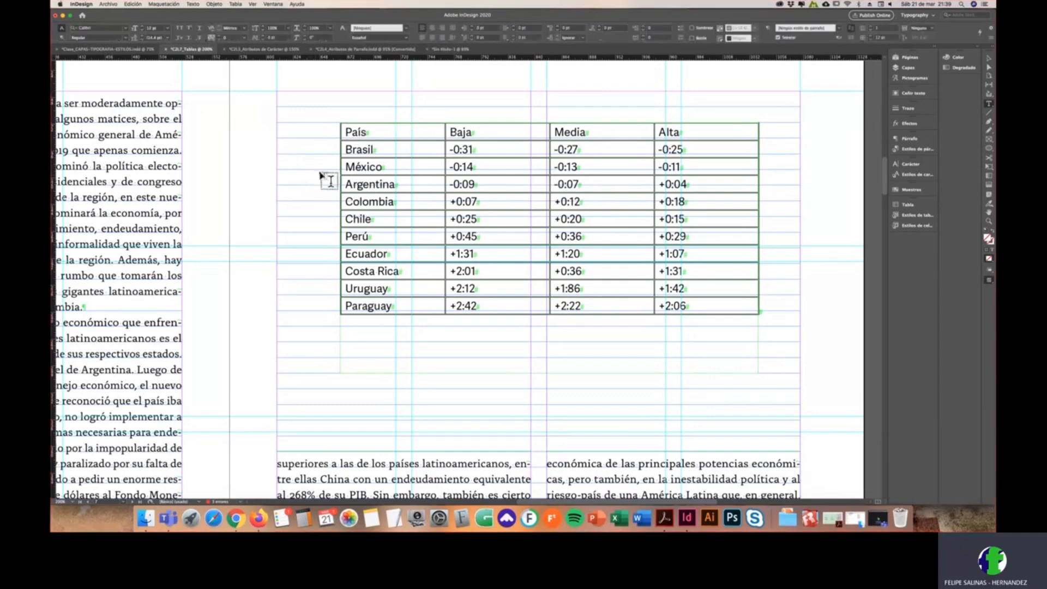
key(w)
Step: Try to move the rows from the País header through Perú to just above the Paraguay row
drag(346, 133, 710, 240)
drag(627, 279, 627, 294)
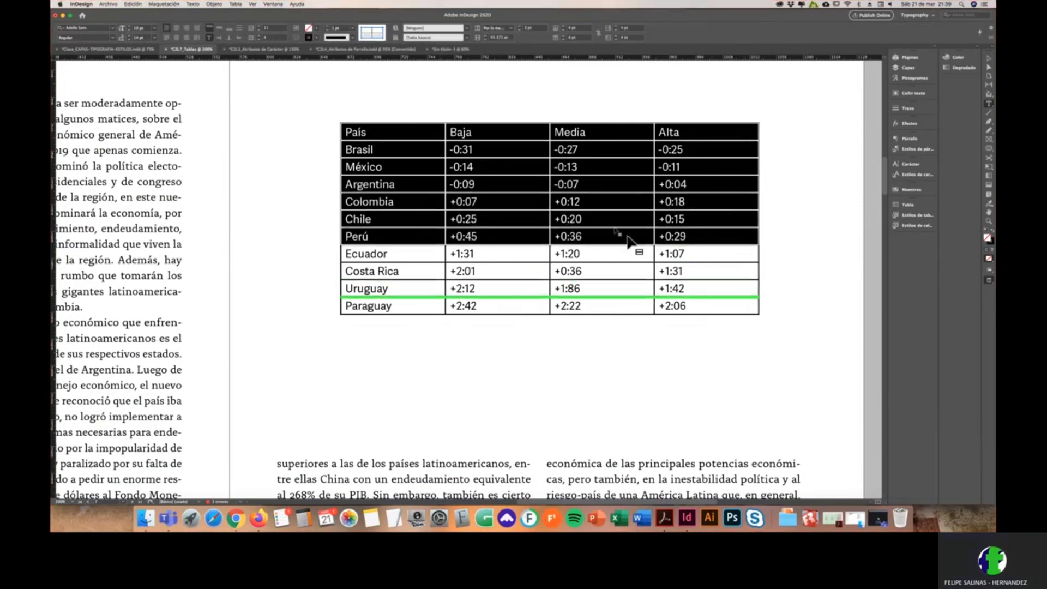
key(super+z)
click(402, 148)
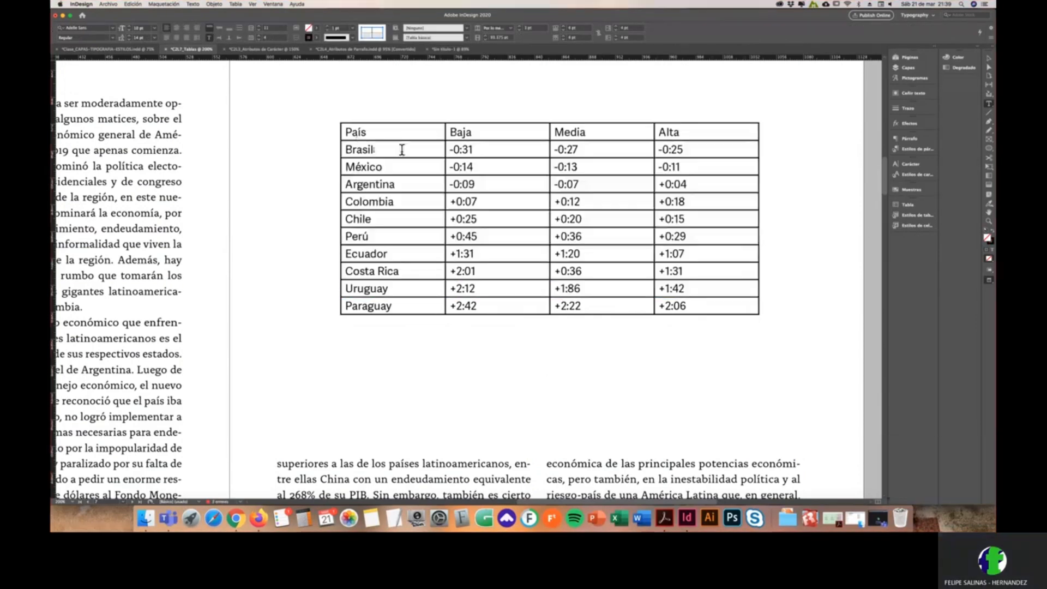
Step: Select the entire table at once, clear the selection, and select only the full rows from Argentina to Uruguay
click(336, 115)
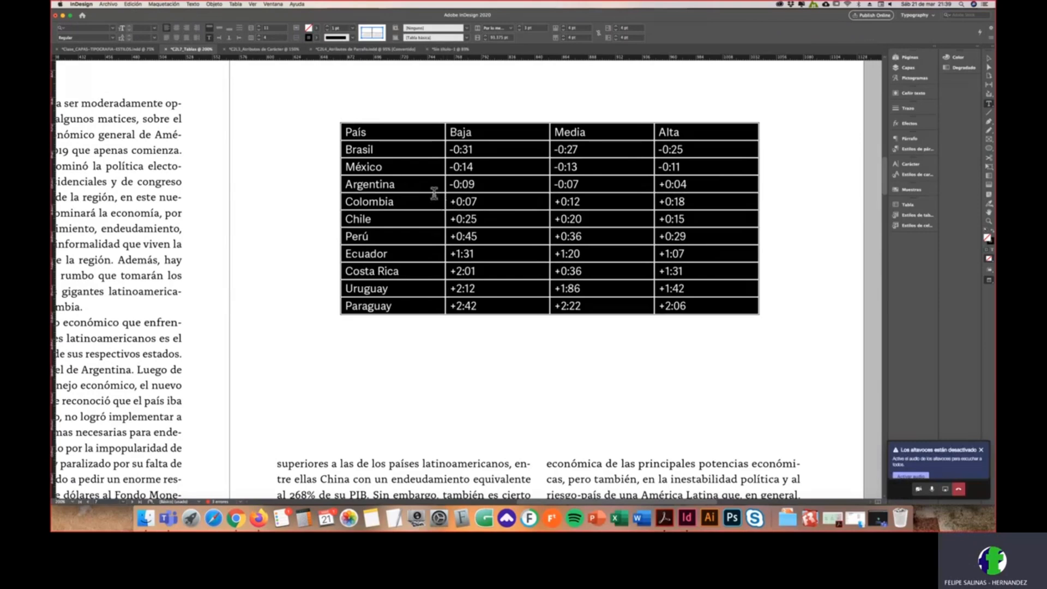
click(434, 193)
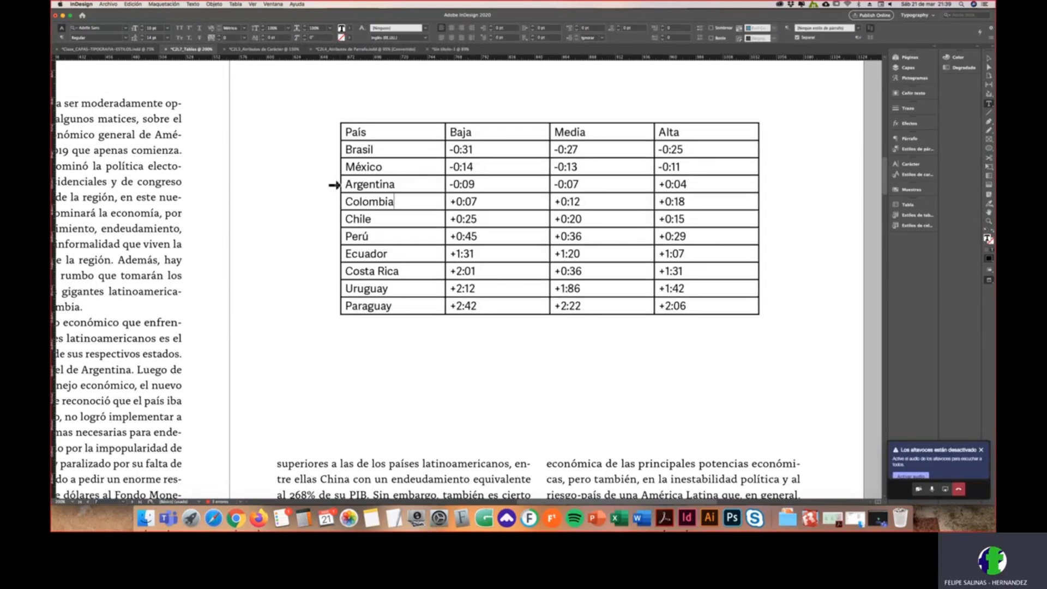
drag(334, 184, 345, 293)
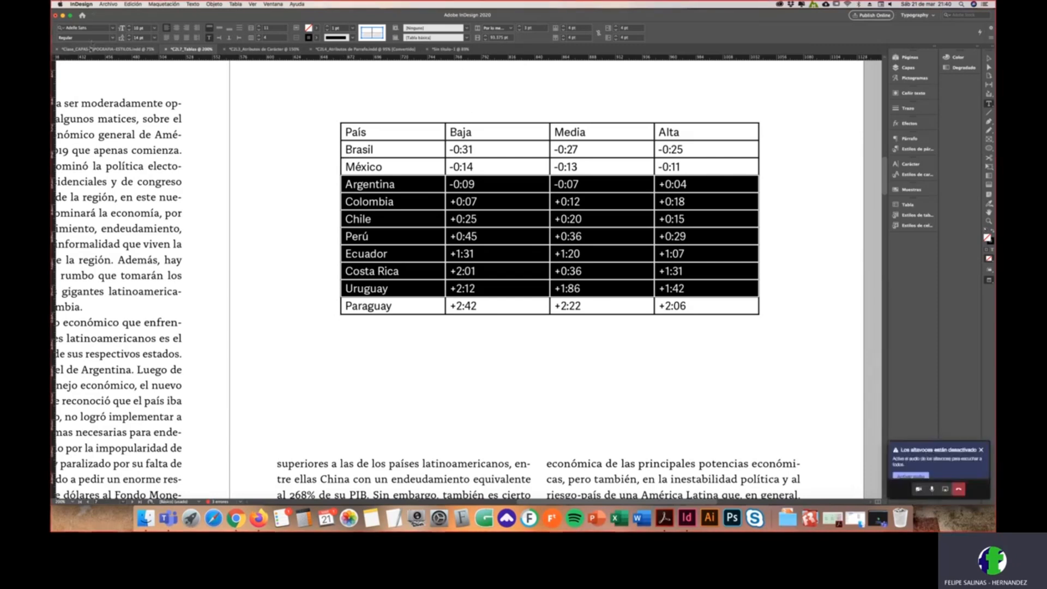
Step: Set the font style of the table's header row to Heavy
click(335, 132)
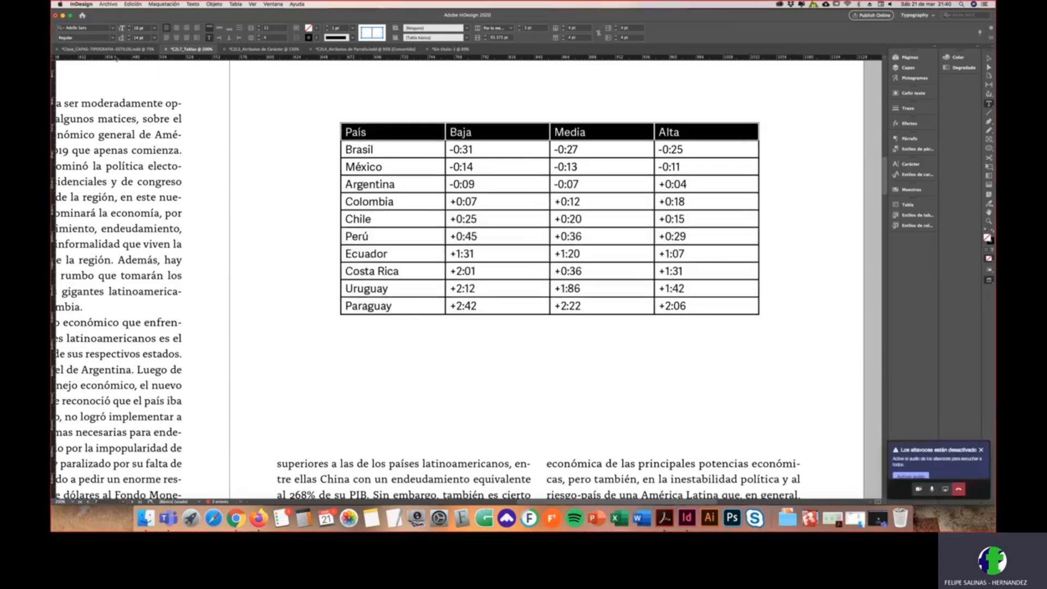
click(112, 38)
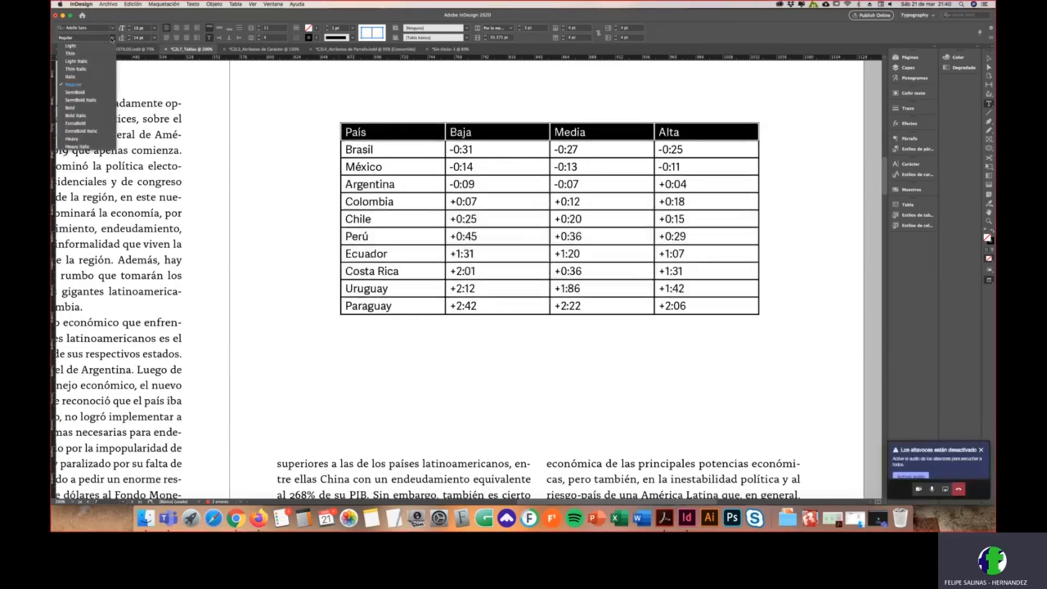
click(71, 139)
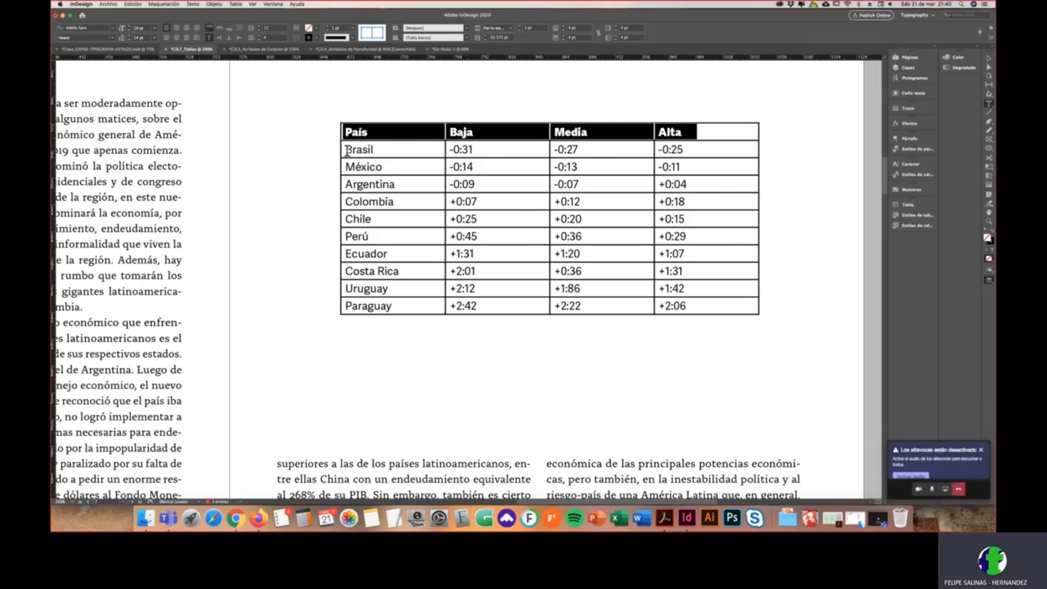
Step: Change the font of the country names from Brasil to Paraguay to Alegreya Sans SC
drag(367, 147, 409, 304)
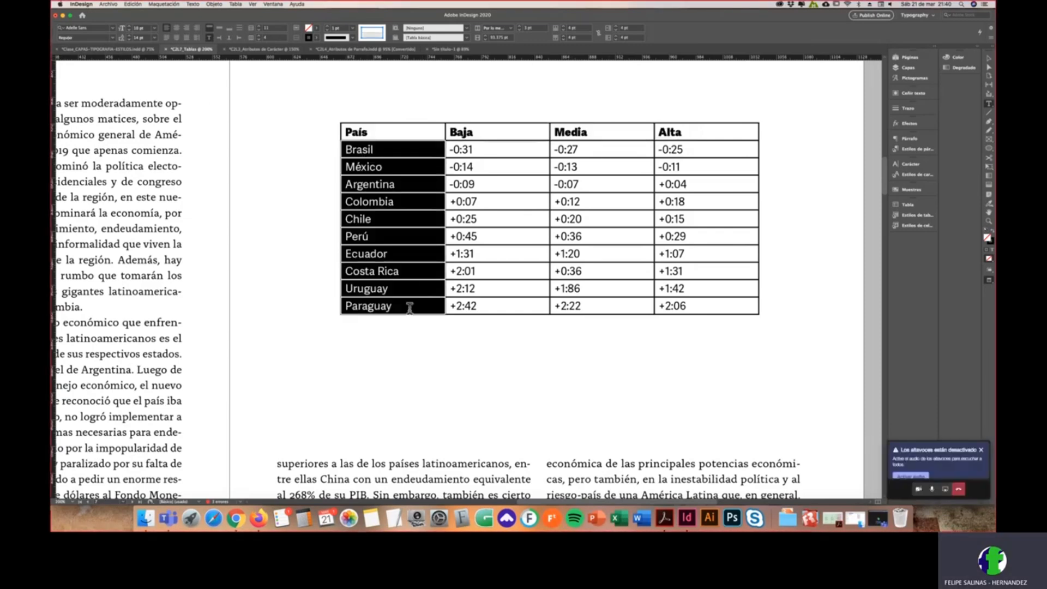
click(116, 28)
click(113, 28)
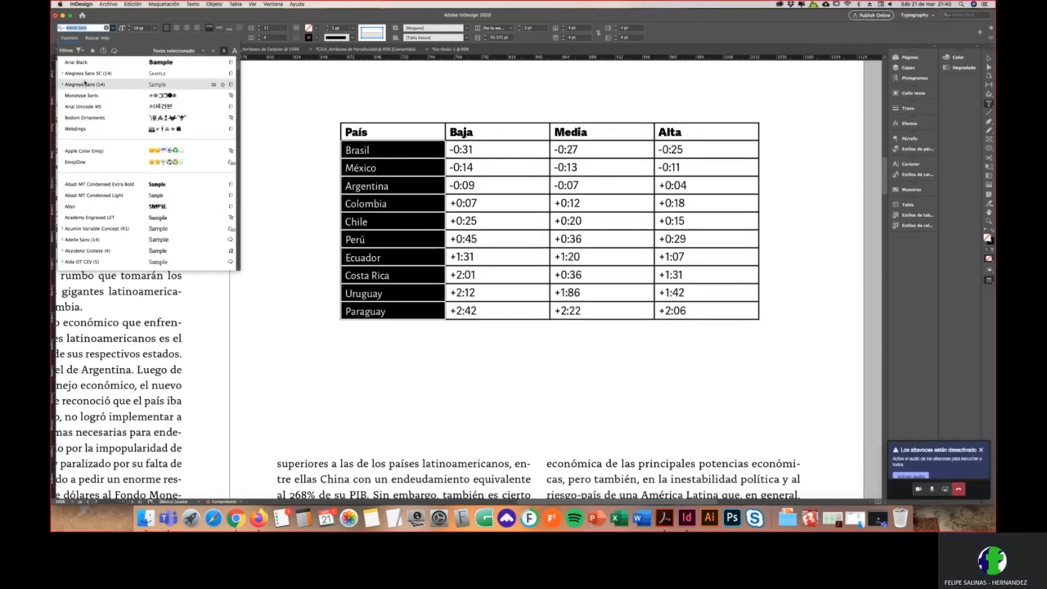
click(125, 90)
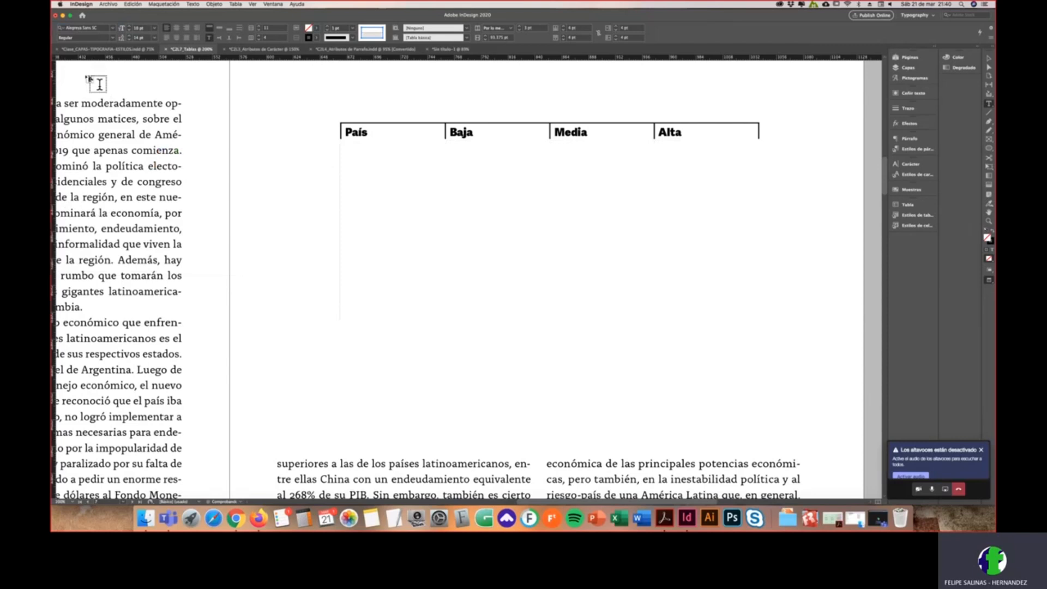
Step: Set the font style of all value cells from Brasil to Paraguay in the Baja, Media and Alta columns to Semibold
click(448, 148)
drag(448, 149, 715, 307)
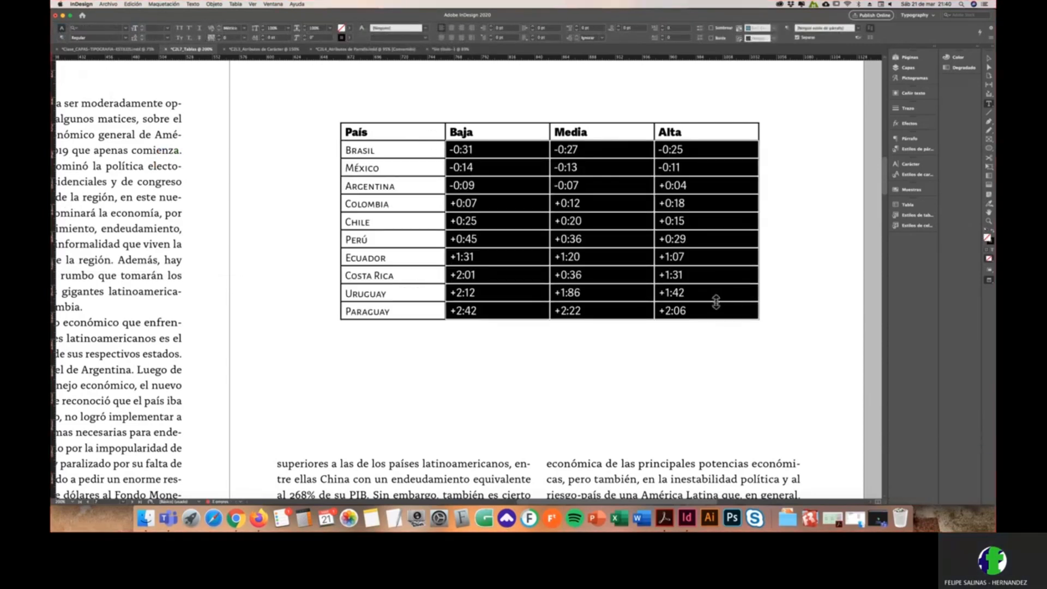
click(112, 28)
click(111, 28)
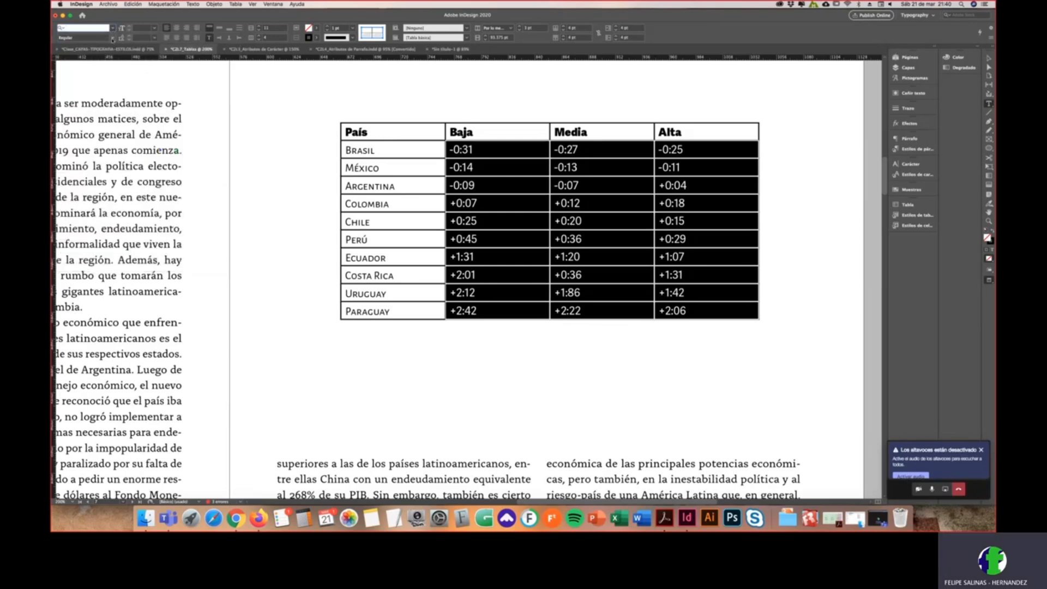
click(113, 38)
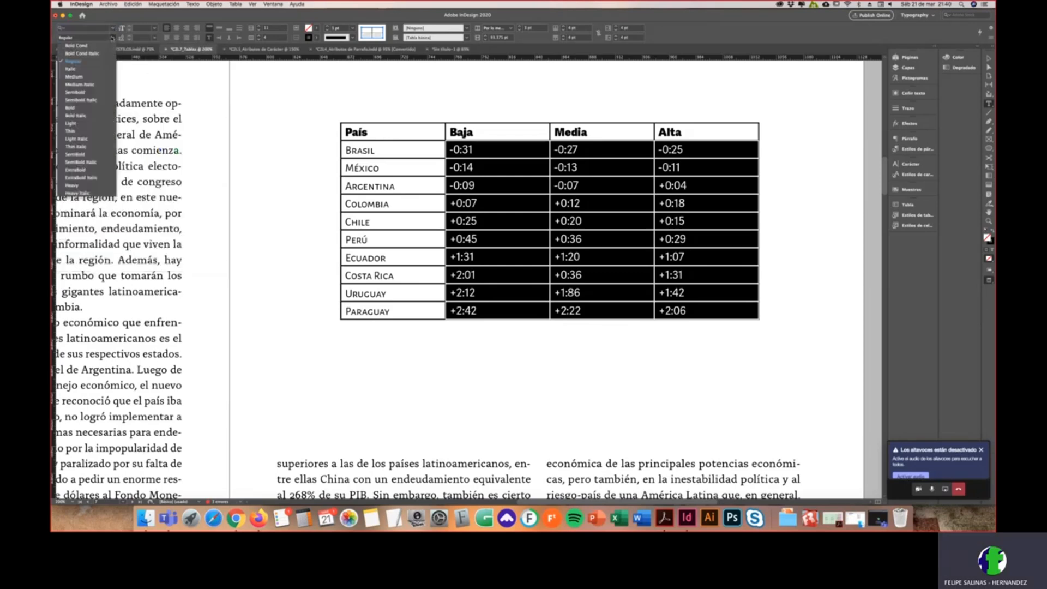
click(86, 92)
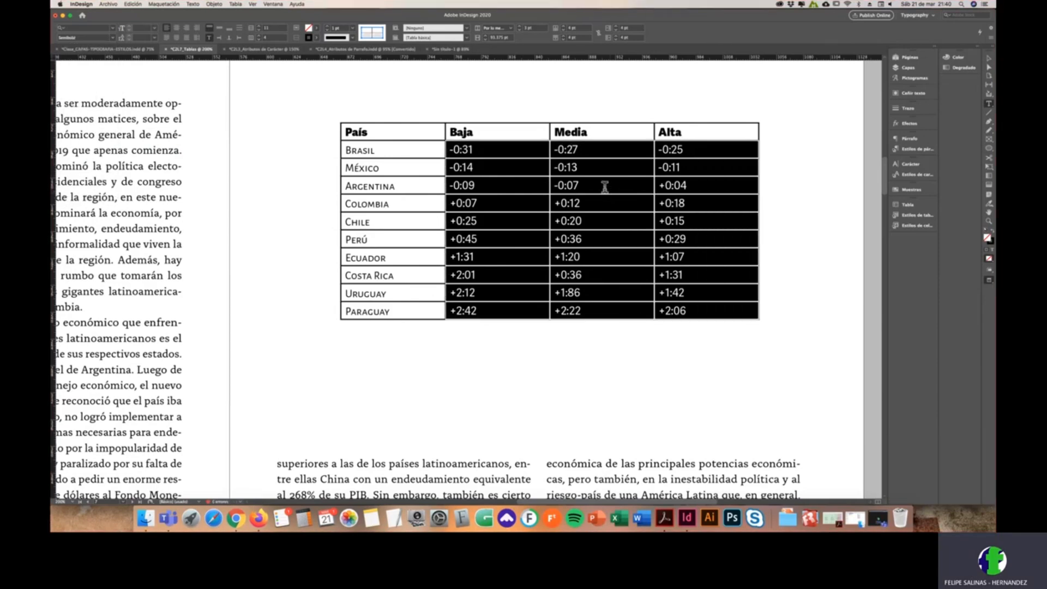
click(517, 195)
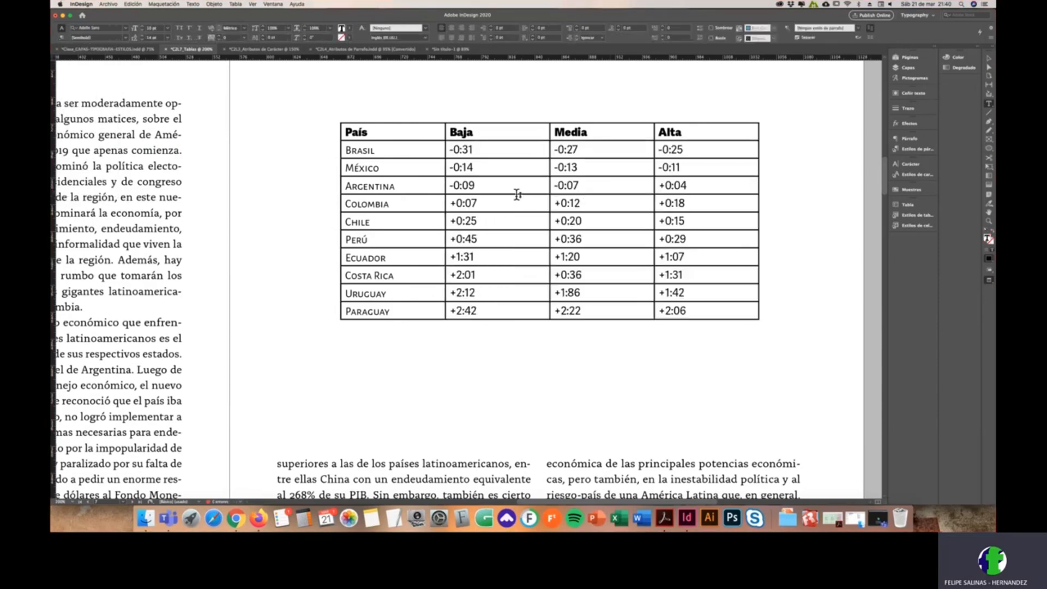
Step: Fill the table's header row with the green RGB swatch
click(344, 131)
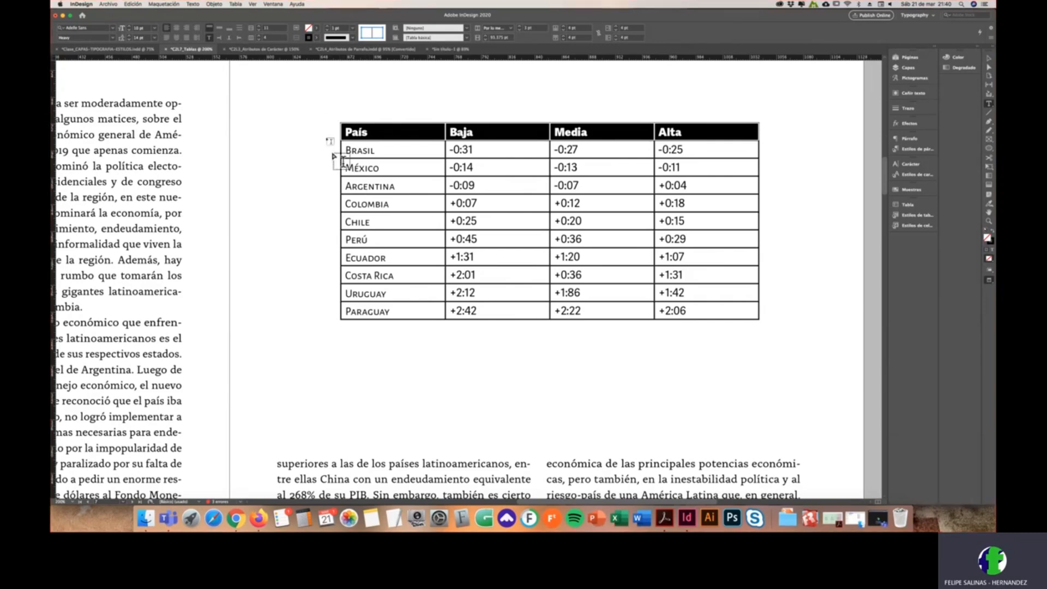
click(316, 29)
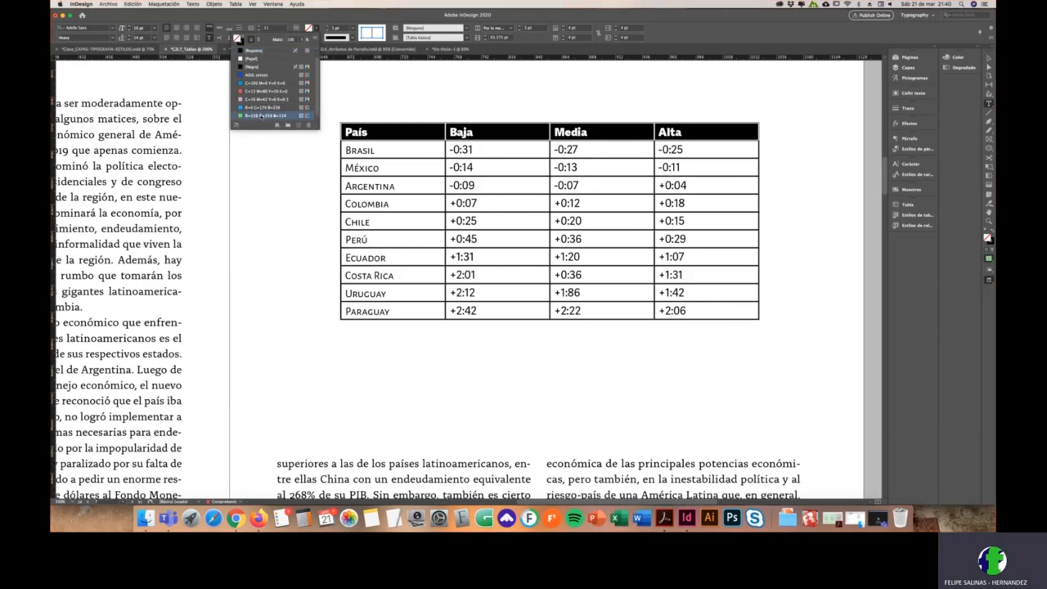
click(256, 115)
Step: Fill the country name cells from Brasil to Paraguay with the C=100 M=0 Y=0 K=0 swatch
click(349, 149)
drag(346, 148, 428, 310)
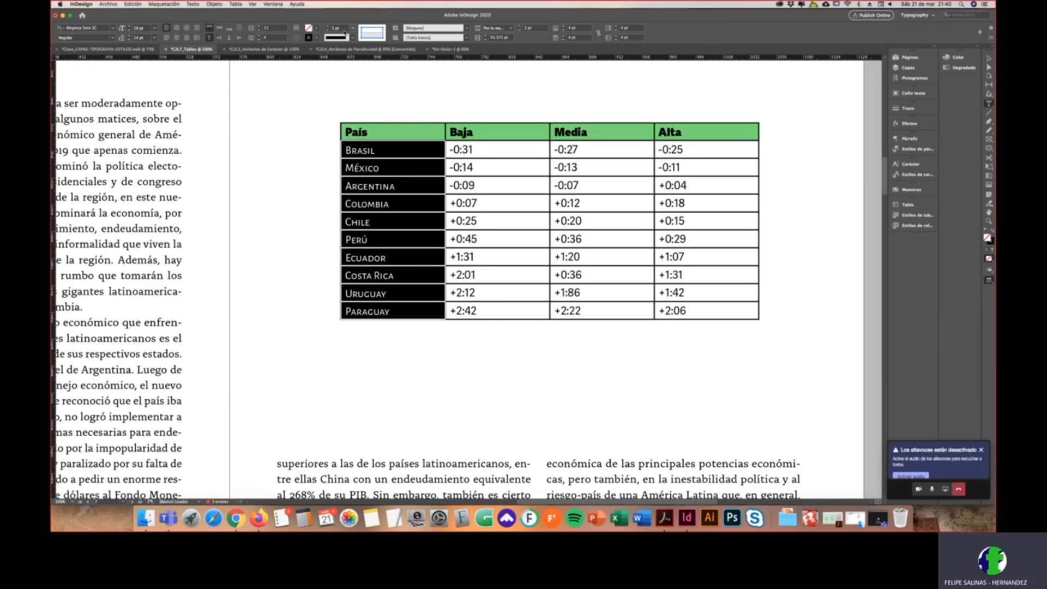
click(316, 29)
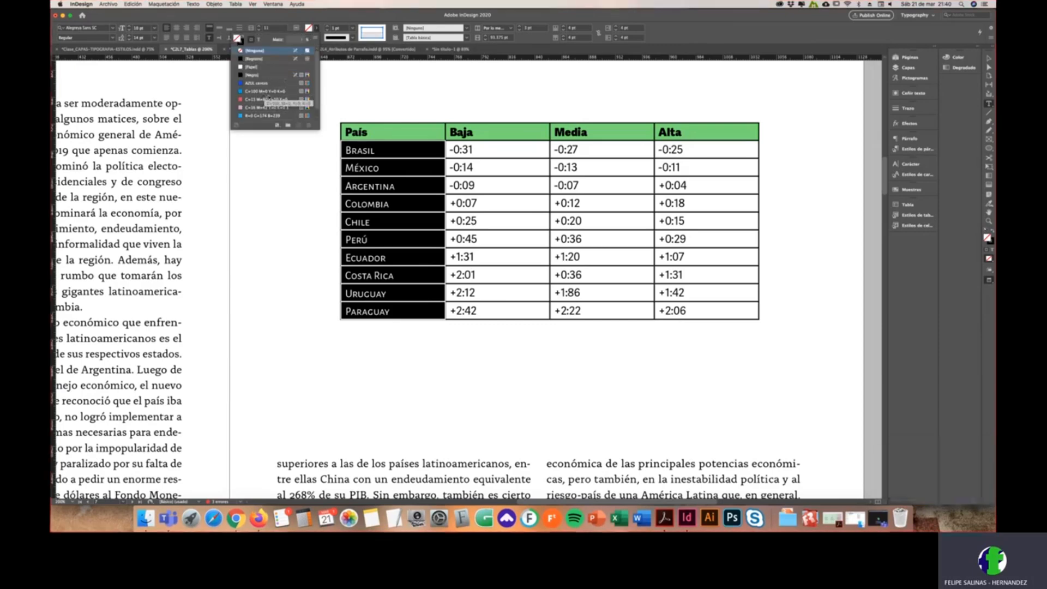
click(262, 92)
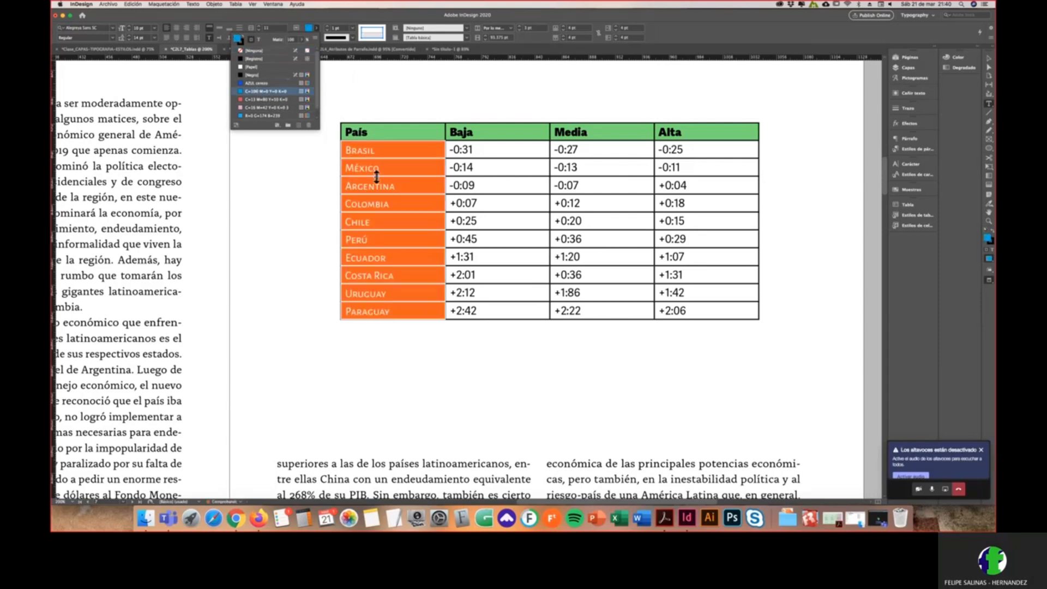
Step: Give the country name cells a 1 pt border stroke in the Papel colour with the Con puntos type
click(353, 30)
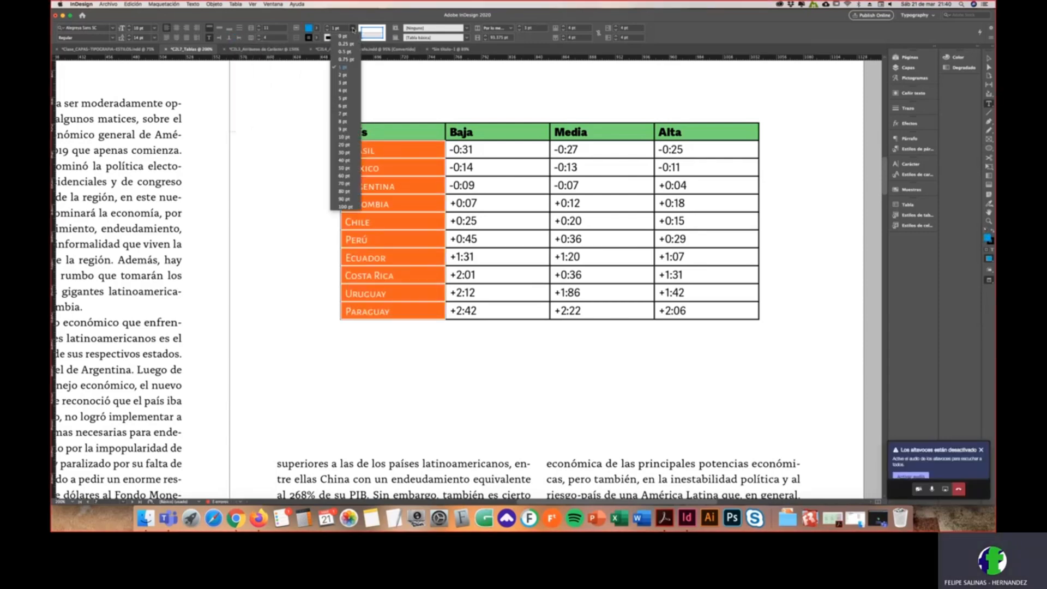
click(345, 67)
click(316, 37)
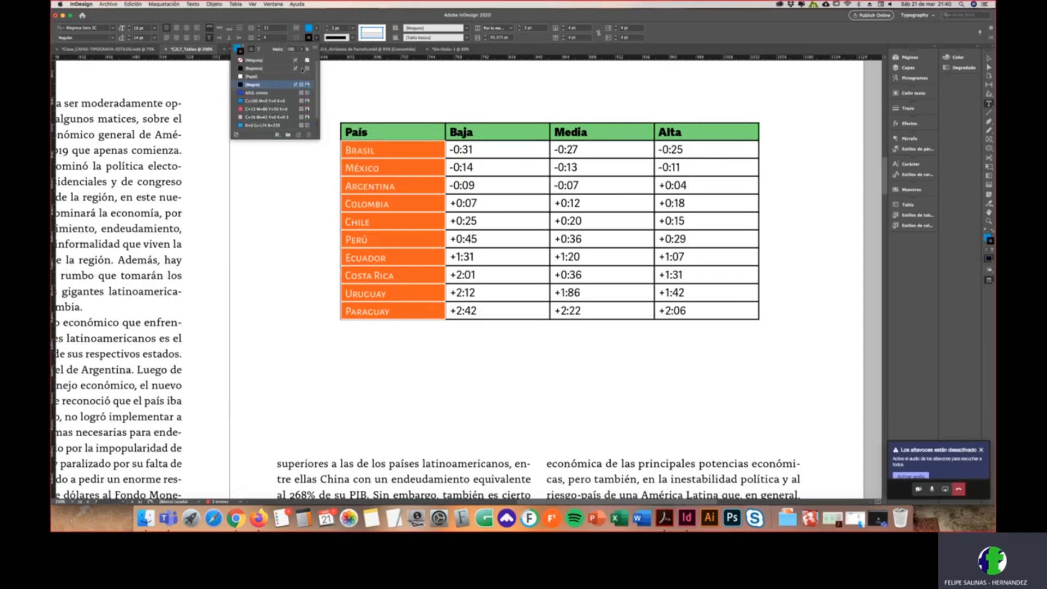
click(262, 76)
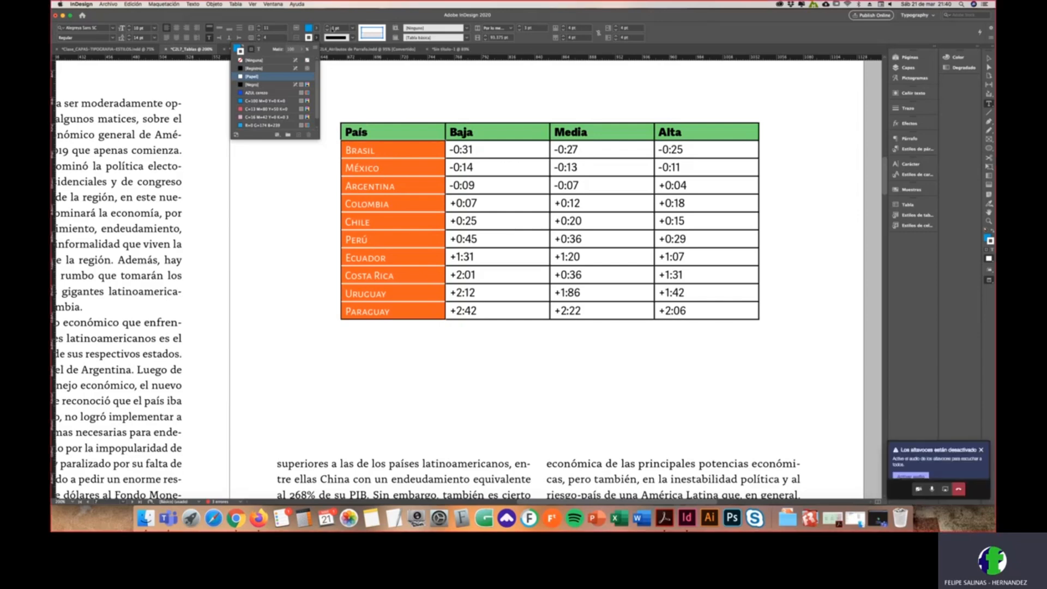
click(351, 38)
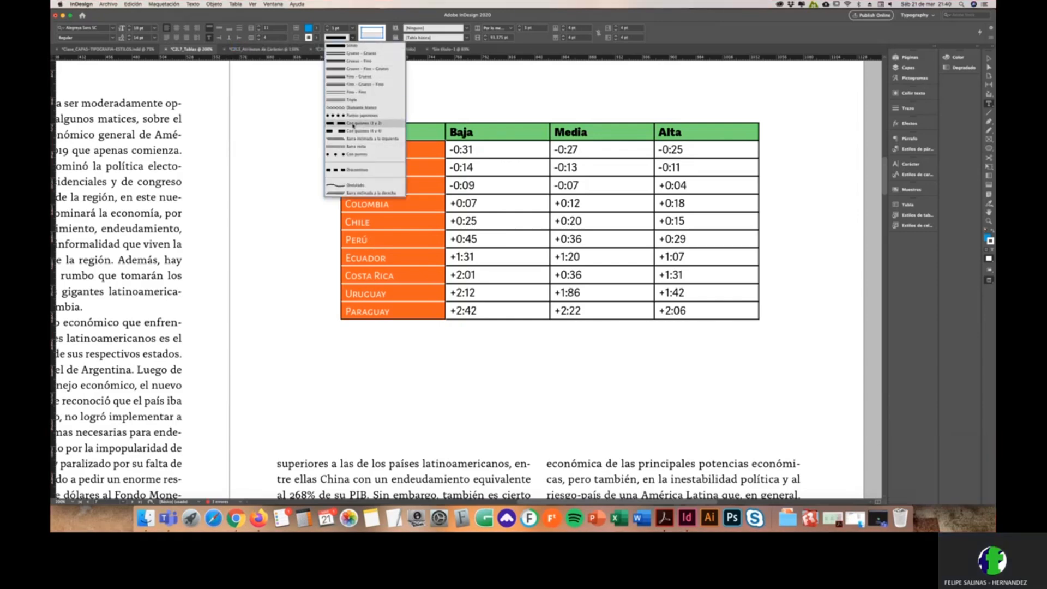
click(360, 154)
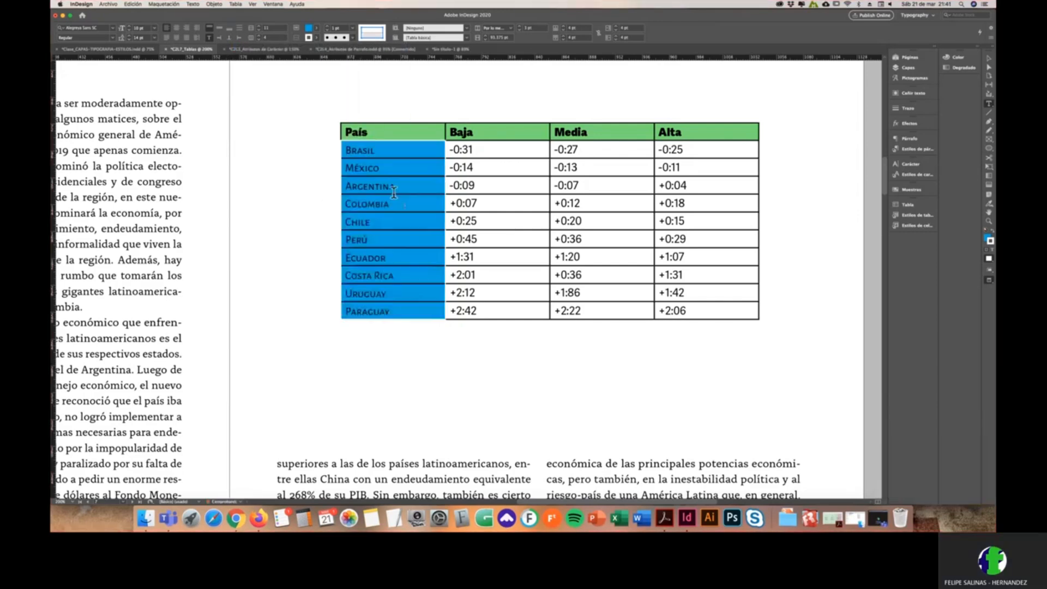
Step: Target the inner borders of the country name cells and apply the Papel colour and Con puntos stroke type to them
click(380, 206)
drag(337, 149, 347, 184)
click(355, 150)
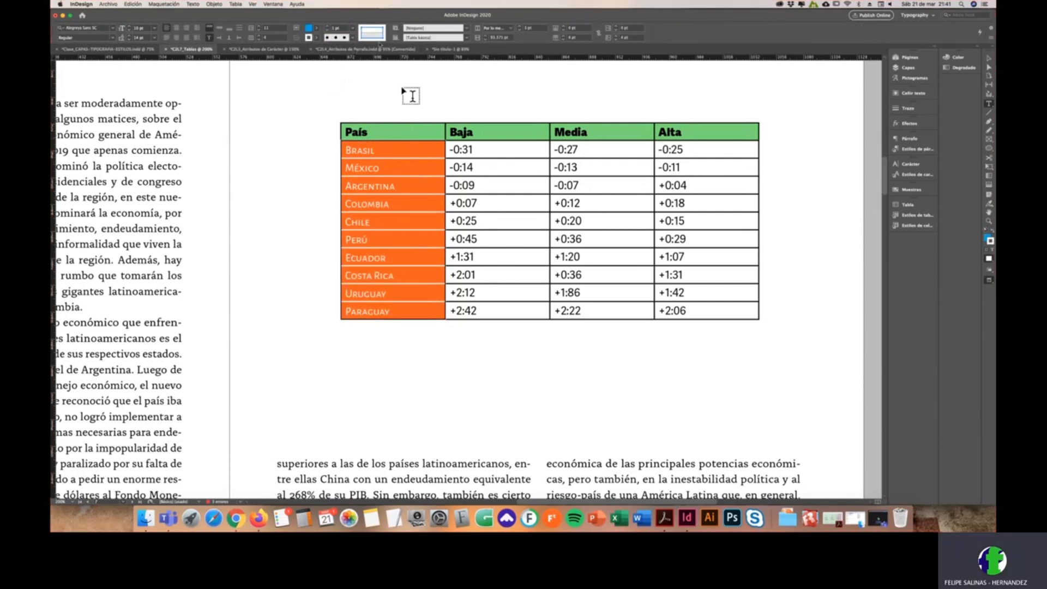
click(372, 34)
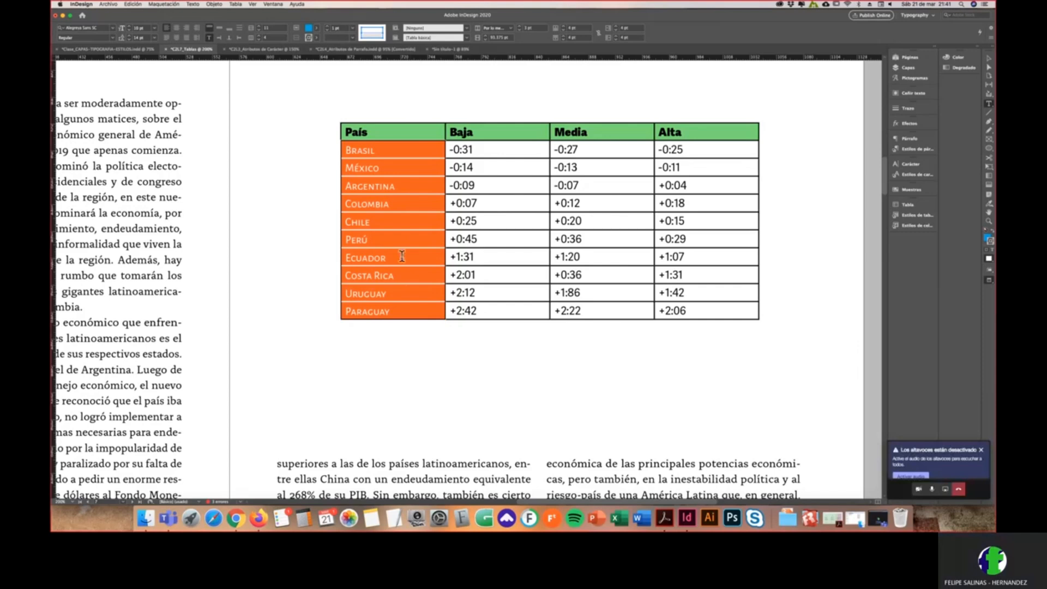
click(316, 37)
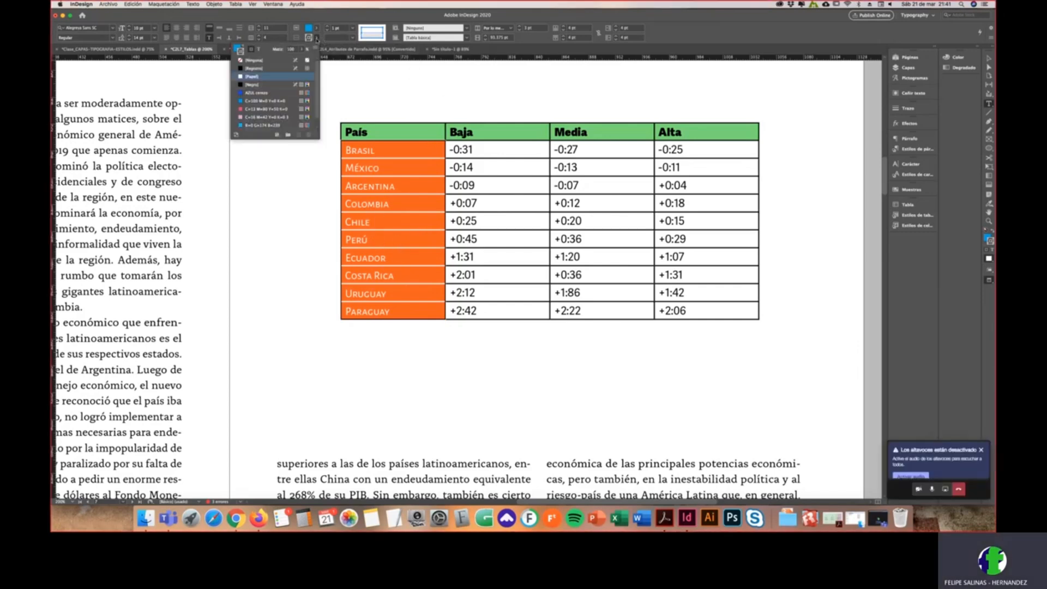
click(272, 77)
click(352, 38)
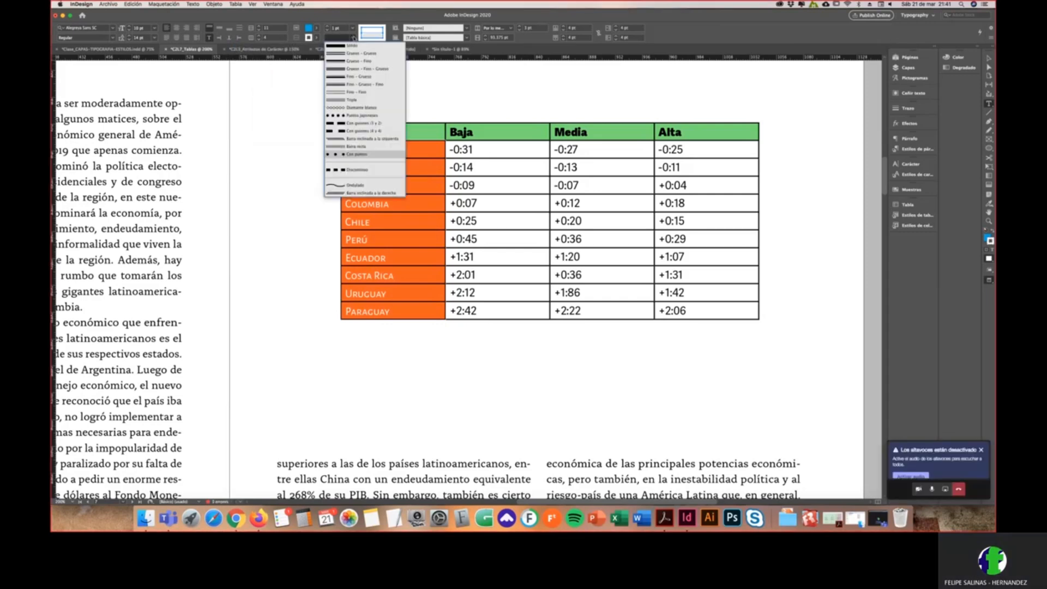
click(351, 155)
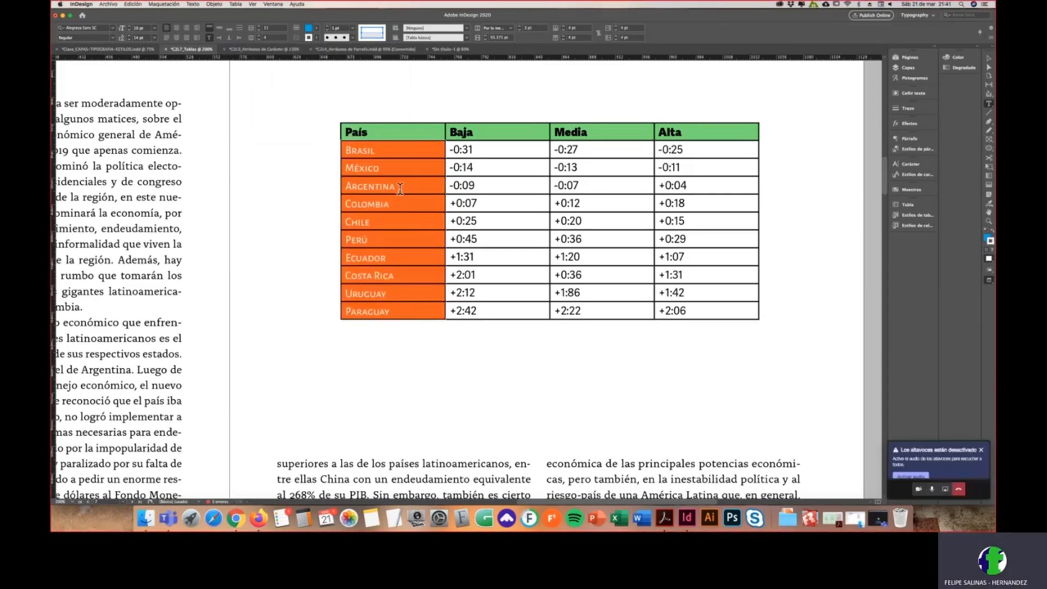
Step: Reselect the country name cells, set their border stroke type to solid, and clear the selection
click(338, 144)
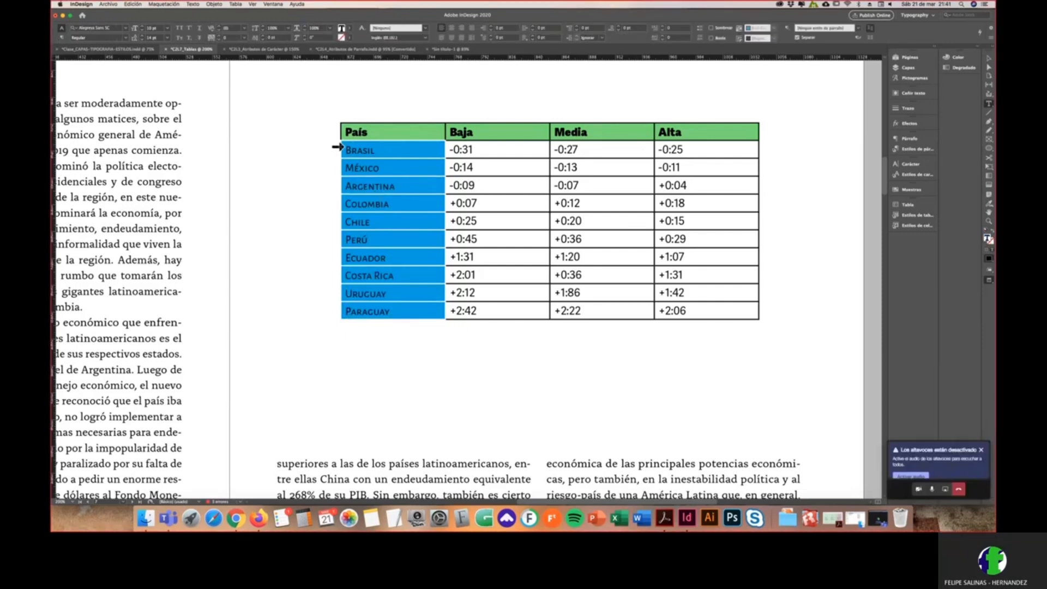
drag(349, 148, 439, 306)
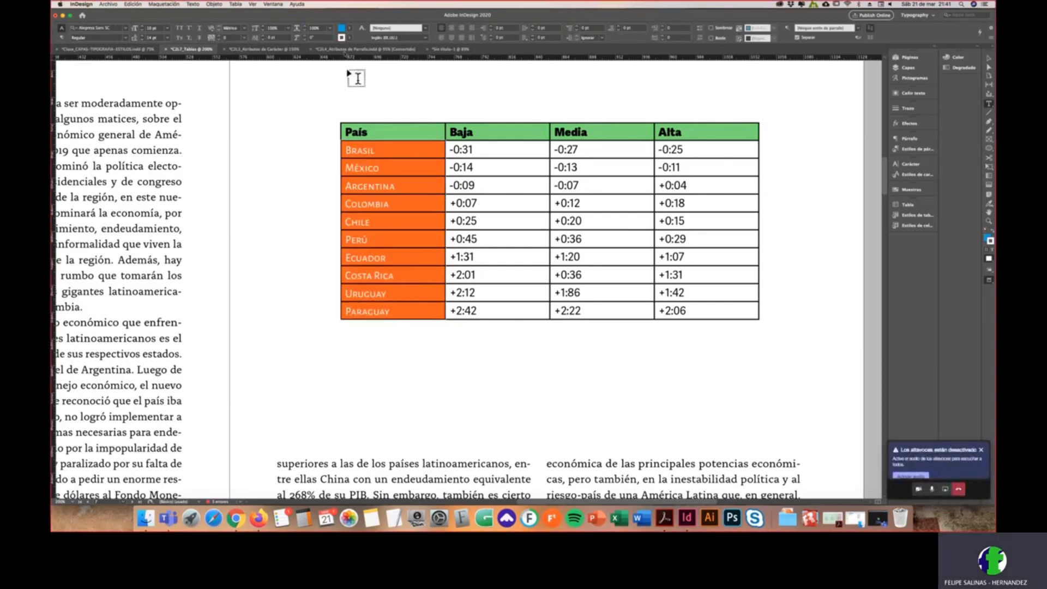
click(404, 168)
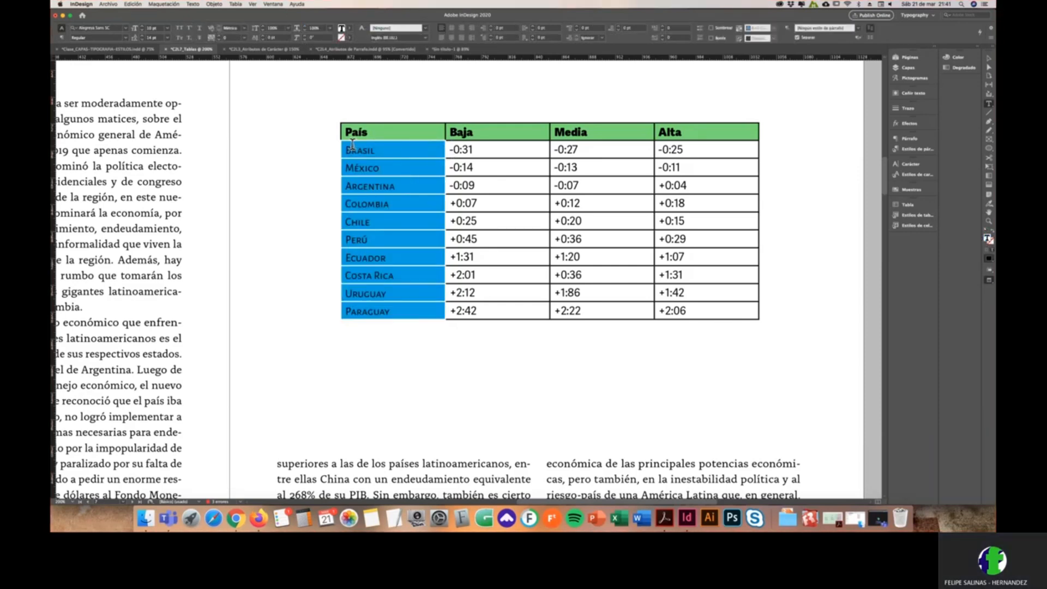
drag(350, 151, 434, 308)
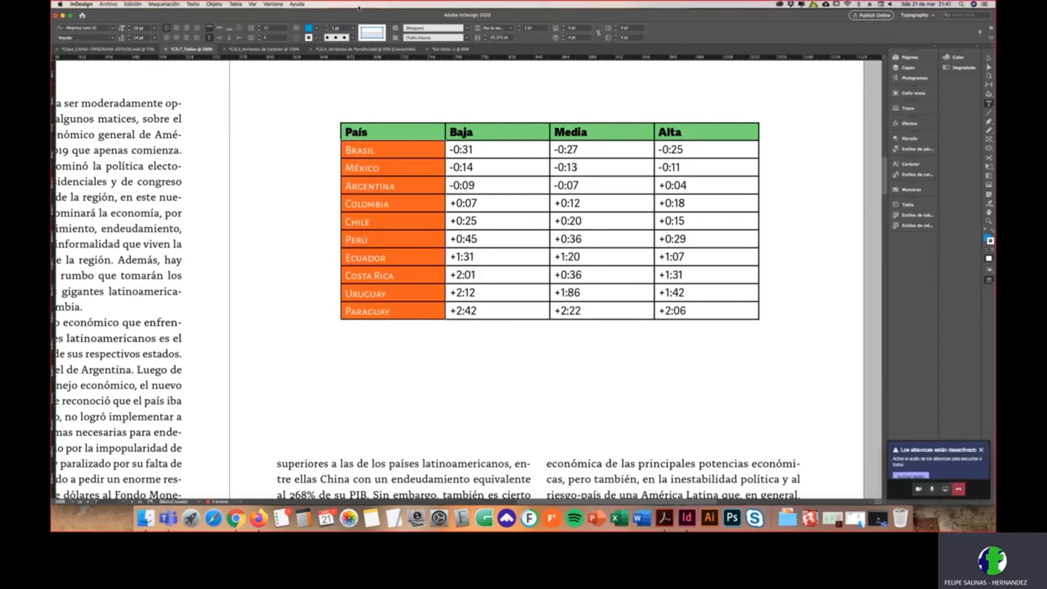
click(352, 37)
click(351, 46)
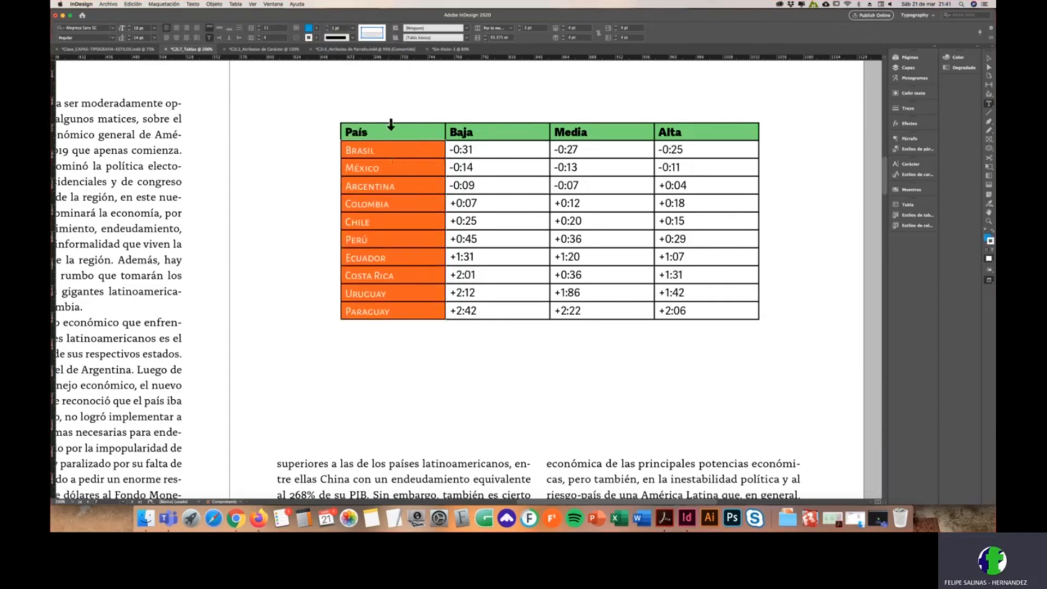
click(414, 192)
Step: Colour the outer border of the value cells in the Baja, Media and Alta columns with the C=100 M=0 Y=0 K=0 swatch
drag(454, 144, 722, 333)
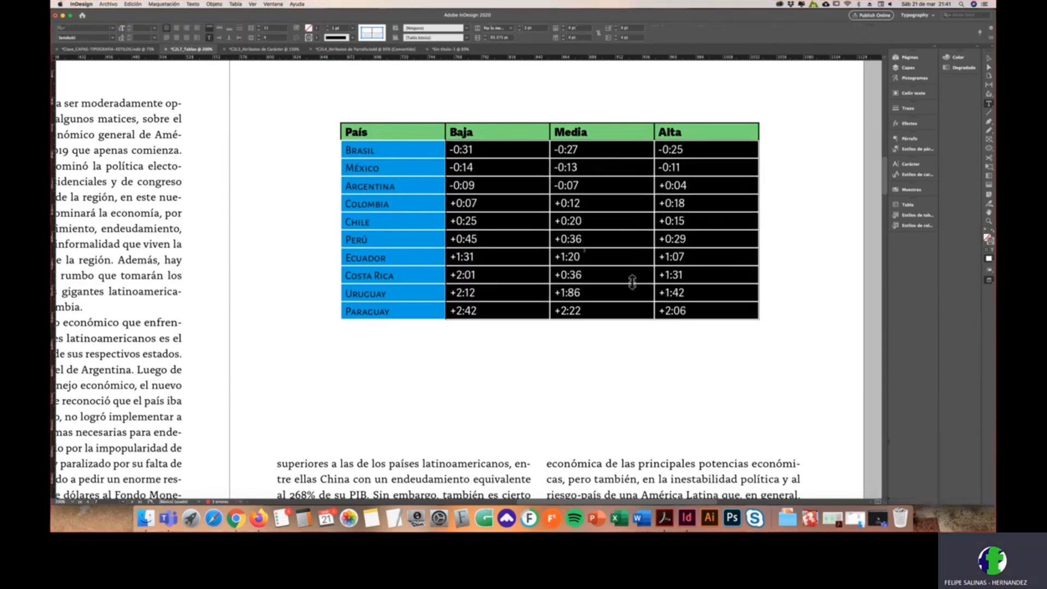
click(354, 37)
click(353, 37)
click(317, 38)
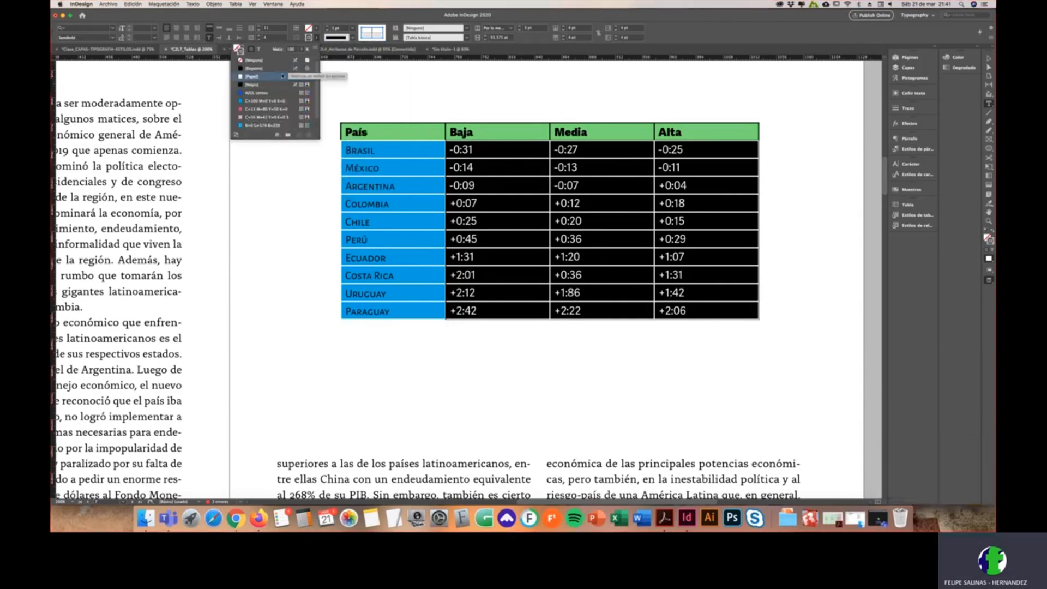
click(272, 101)
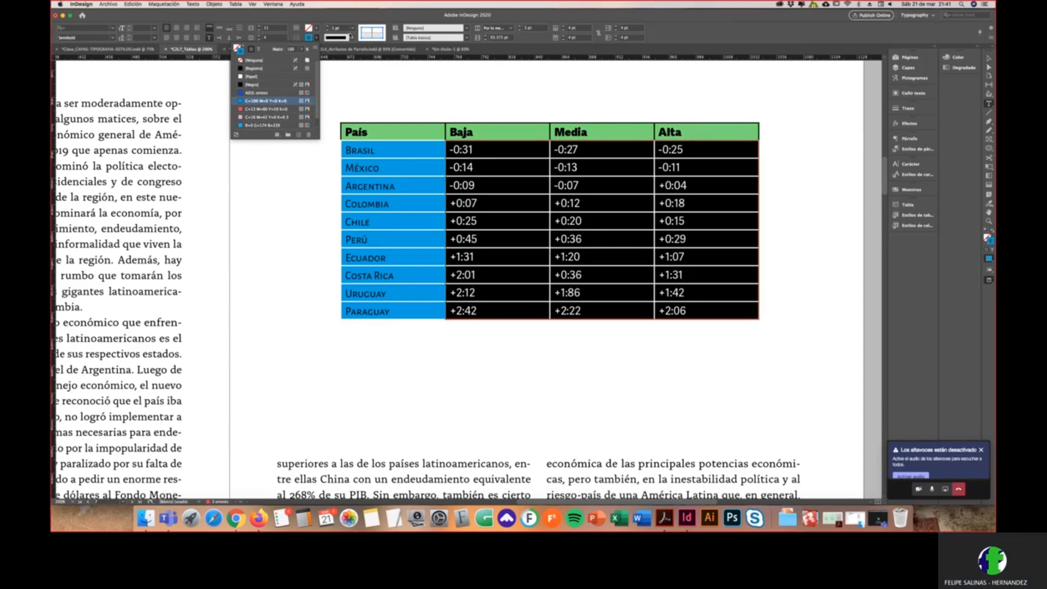
Step: Target the inner borders of the value cells and give them the C=100 M=0 Y=0 K=0 colour and Con puntos stroke type
click(370, 33)
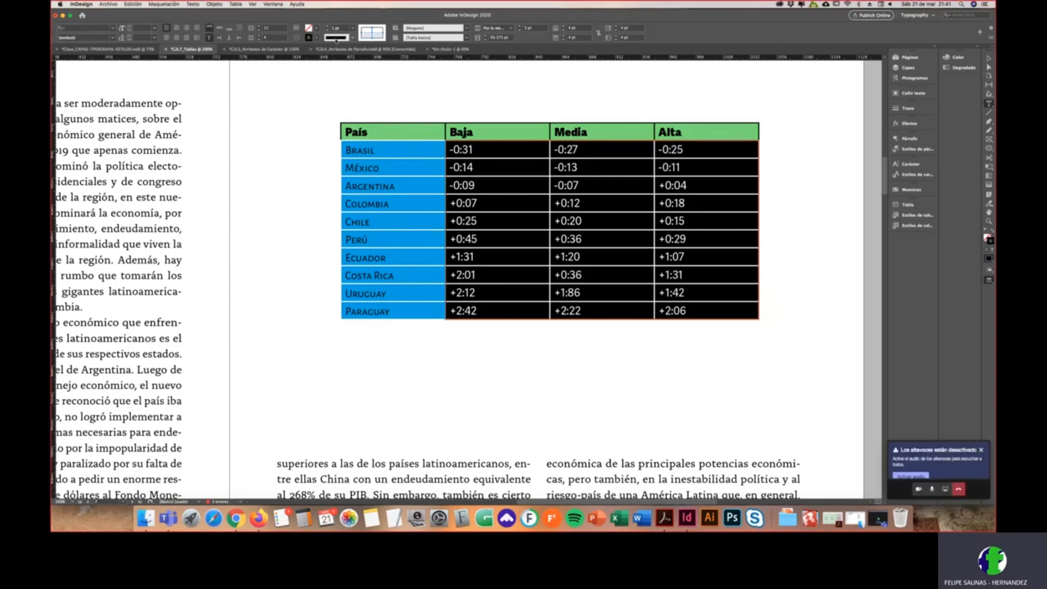
click(317, 38)
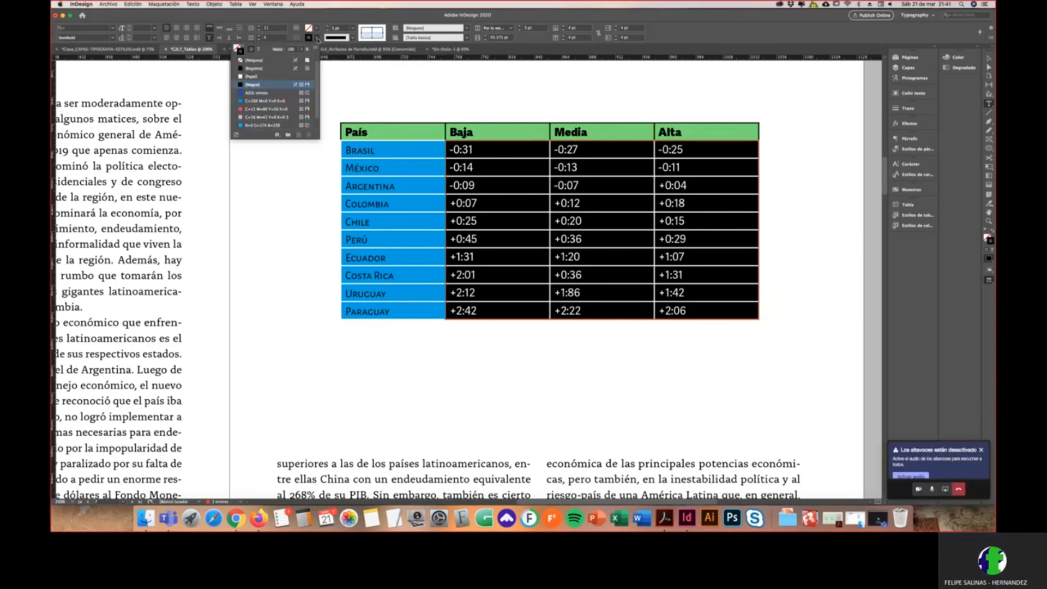
click(272, 101)
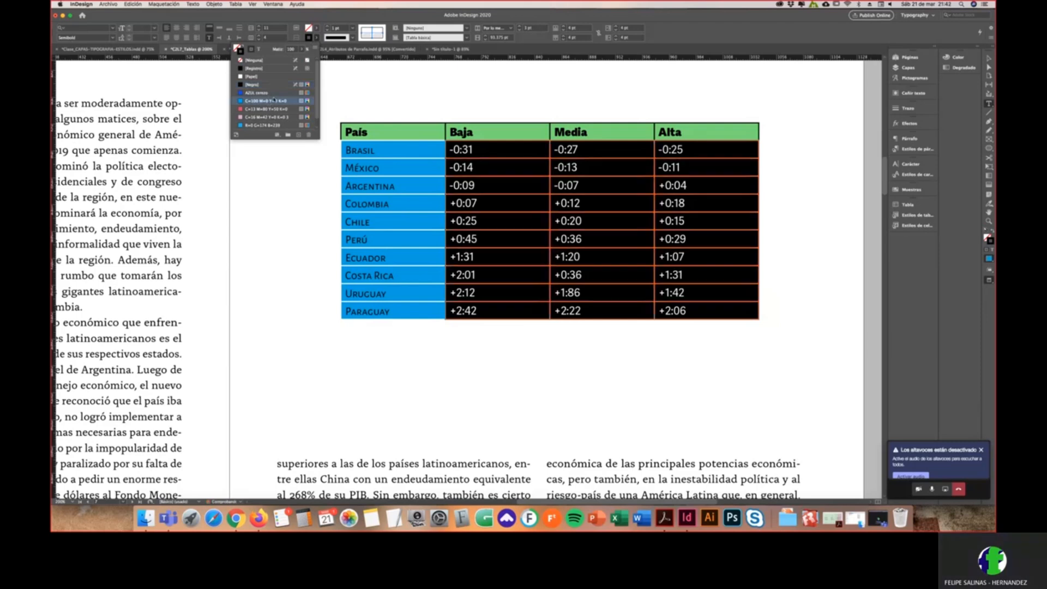
click(353, 38)
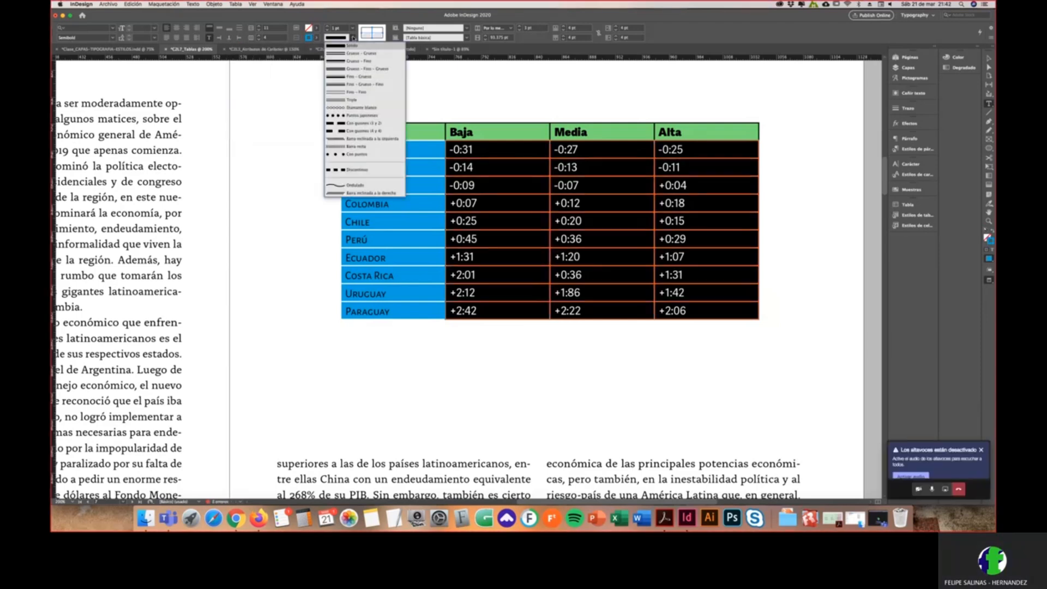
click(364, 155)
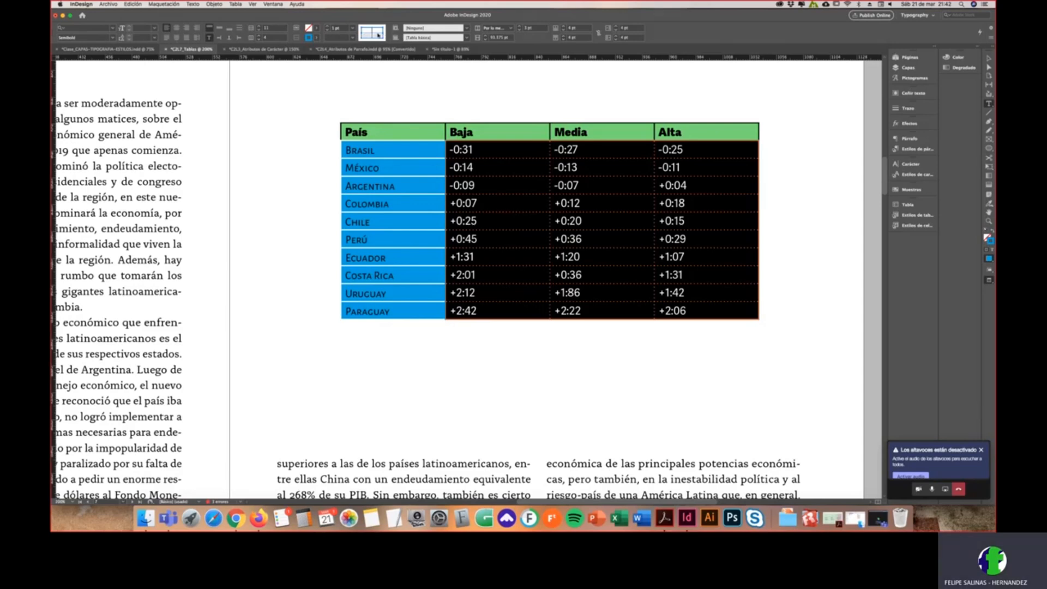
Step: Target the outer border of the value cells, colour it with Papel, and clear the selection
click(371, 31)
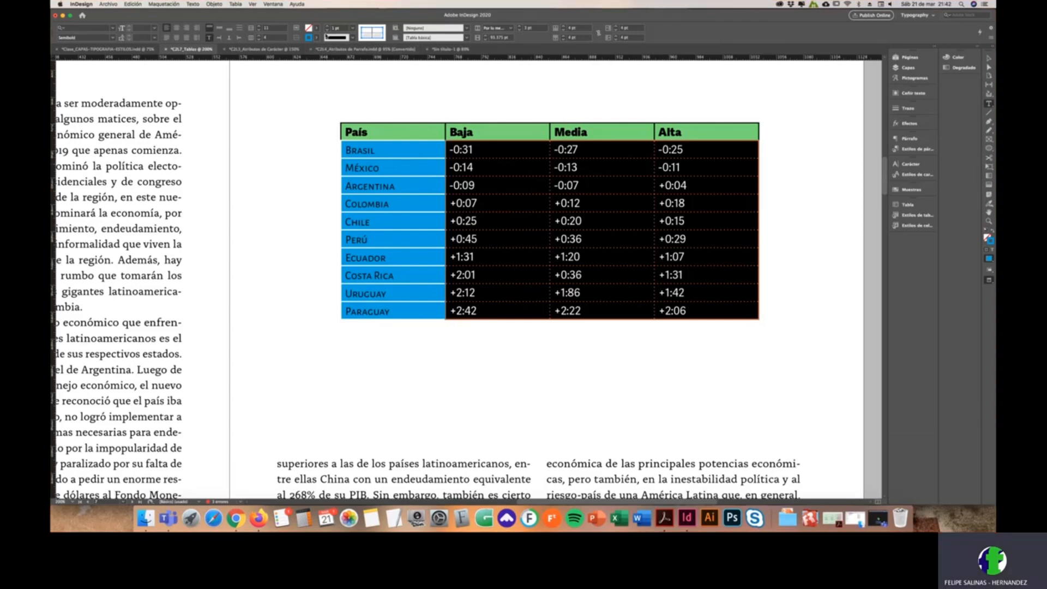
click(316, 37)
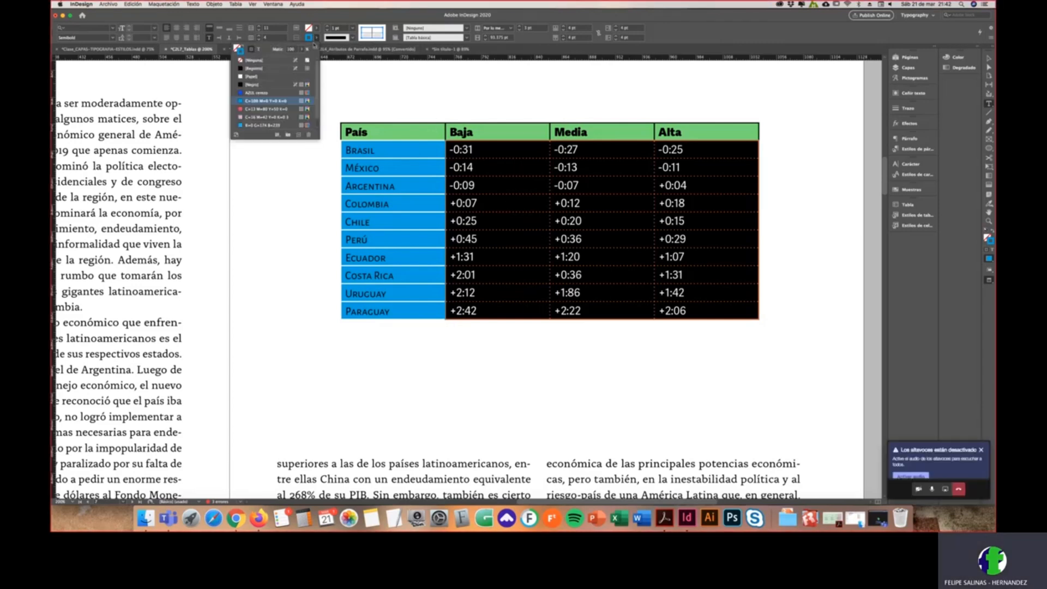
click(254, 76)
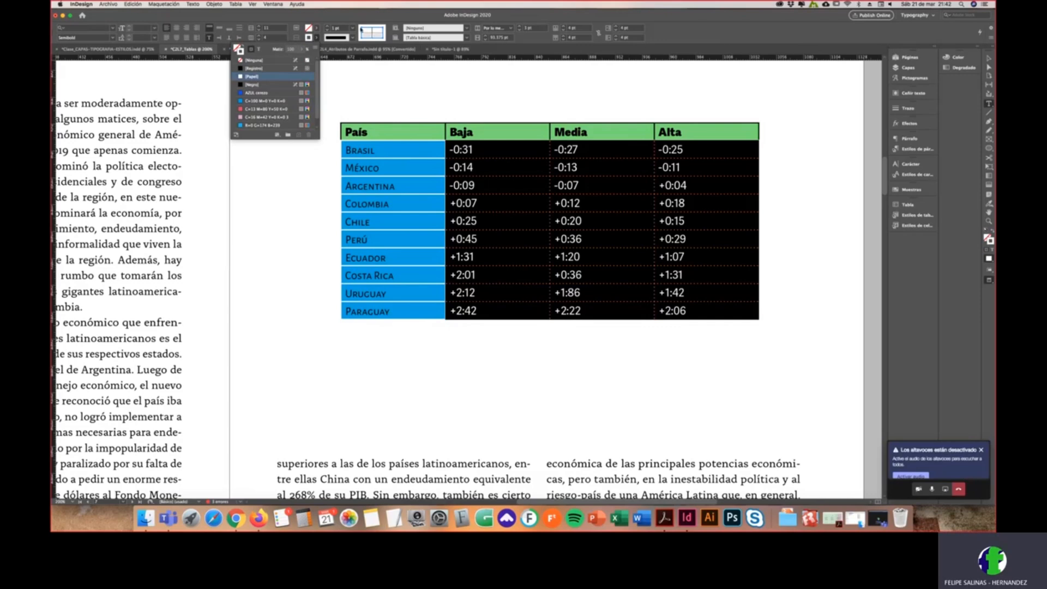
click(353, 29)
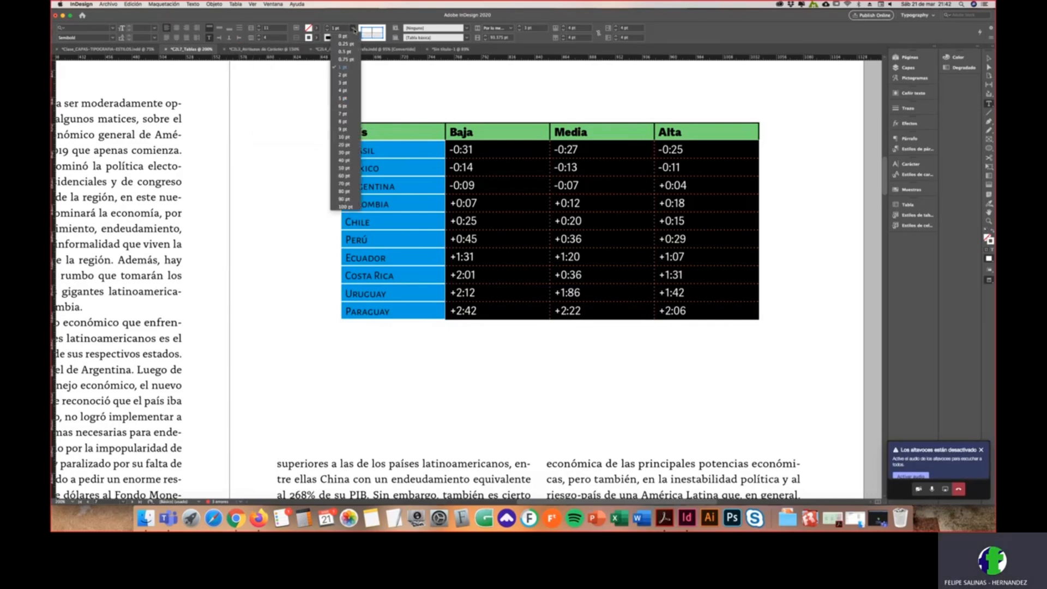
click(562, 169)
click(565, 186)
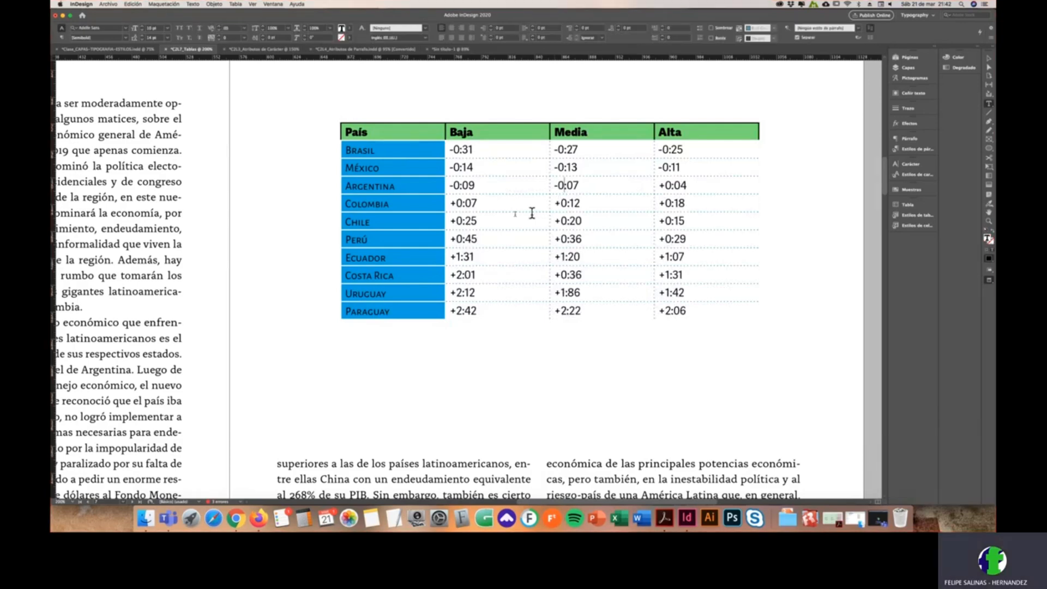
Step: Reselect the value cells, target only their inner borders, and increase the weight of the dotted stroke
drag(450, 148, 704, 314)
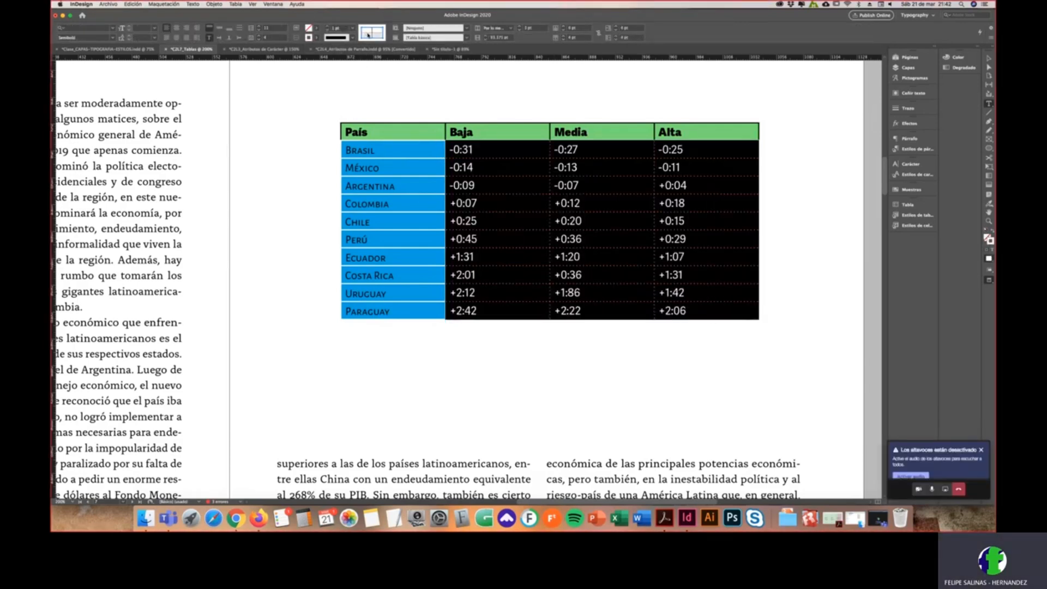
click(375, 34)
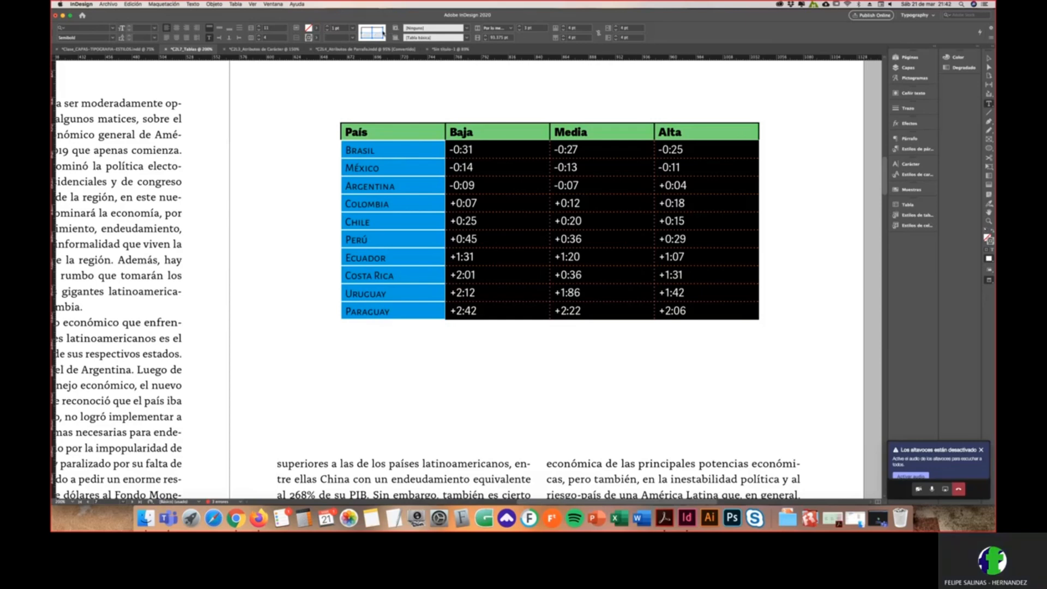
click(377, 38)
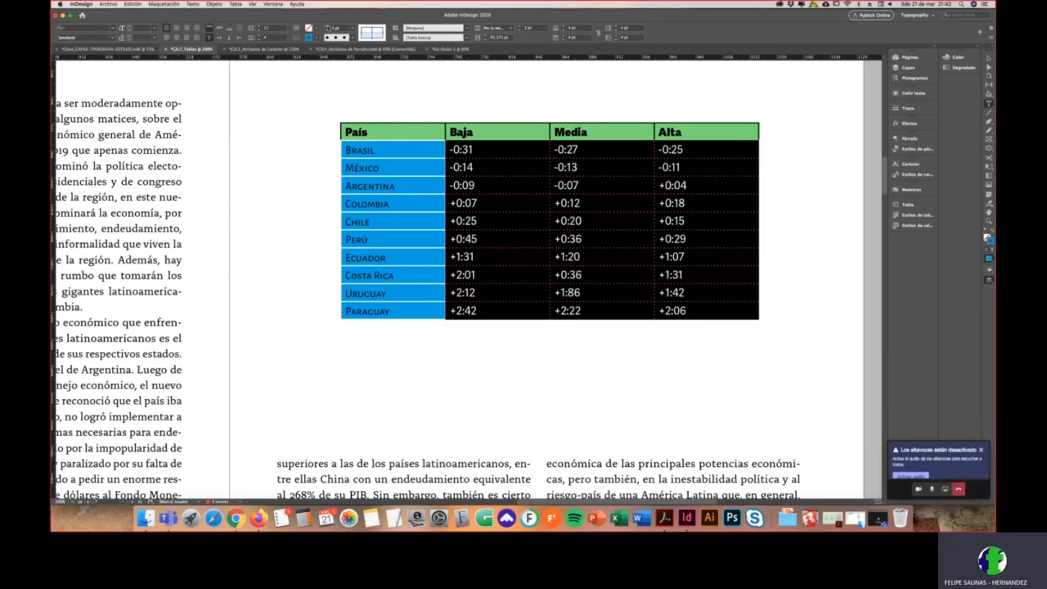
click(480, 228)
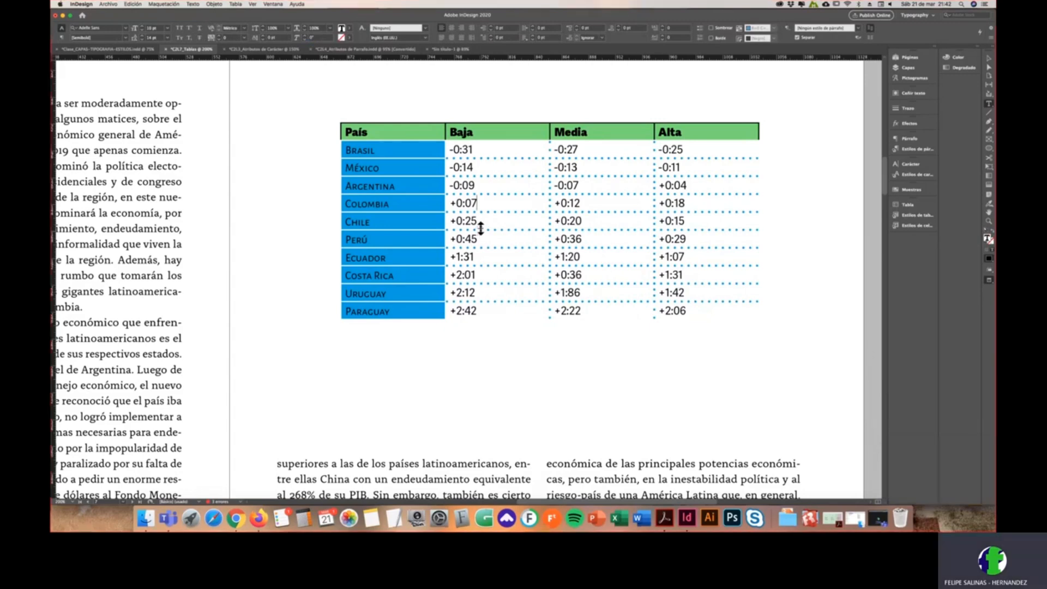
Step: Select the País, Baja, Media and Alta heading row and colour its border strokes with Papel
click(334, 133)
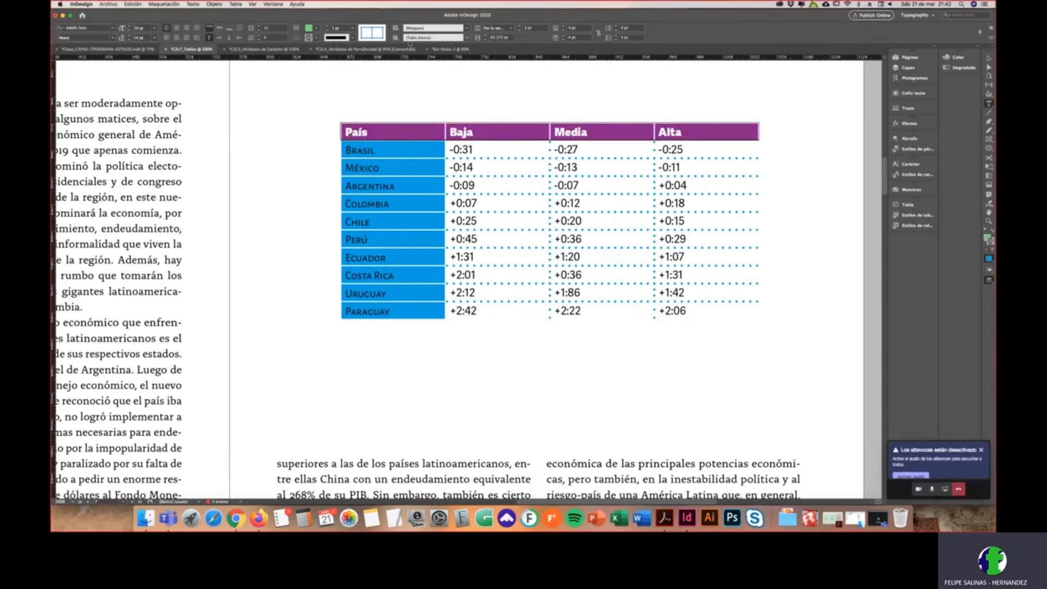
click(353, 38)
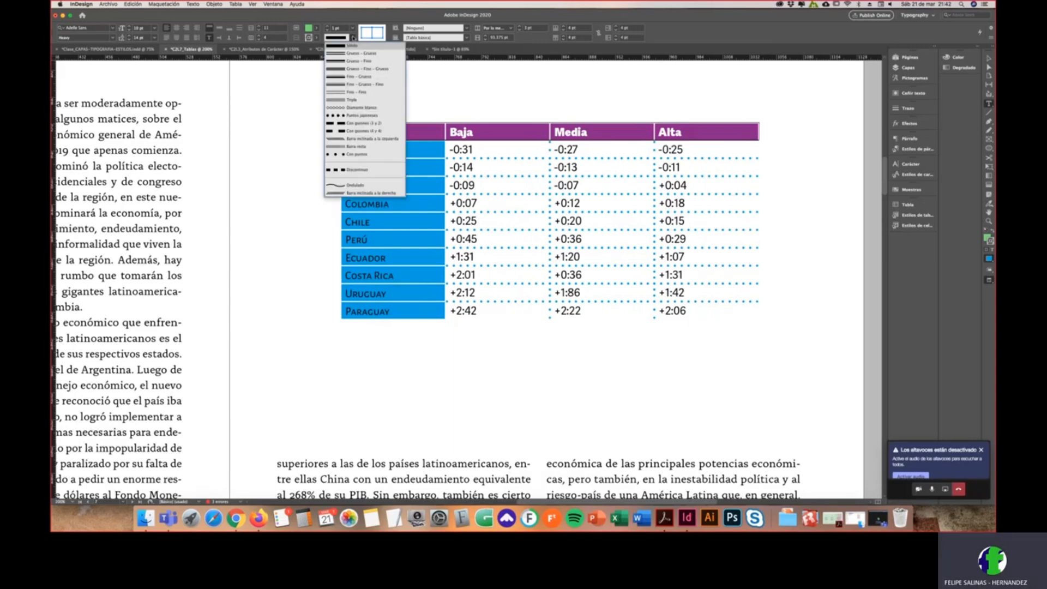
click(353, 38)
click(318, 38)
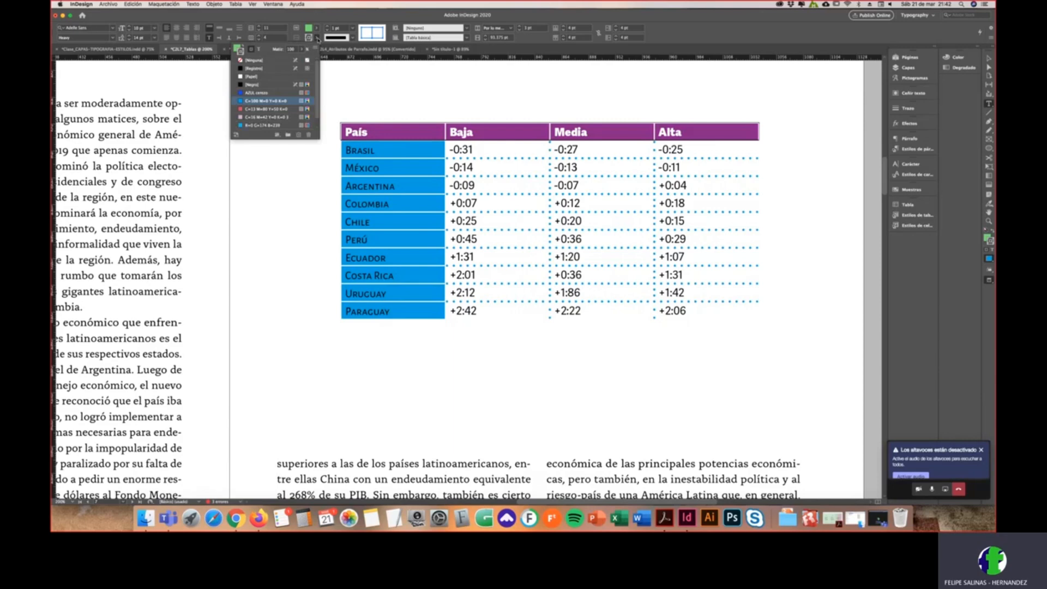
click(260, 78)
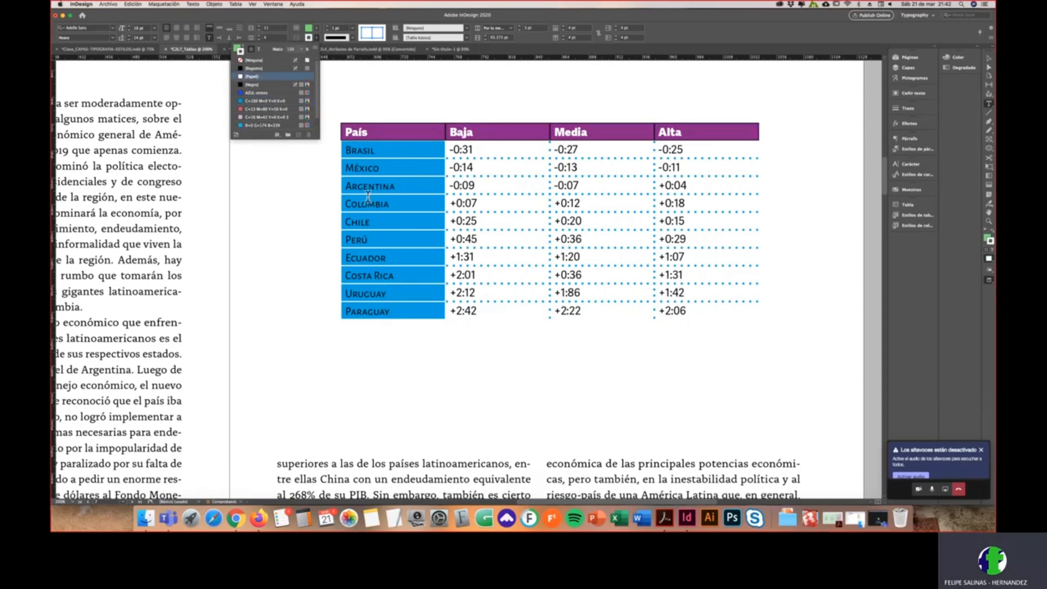
click(383, 141)
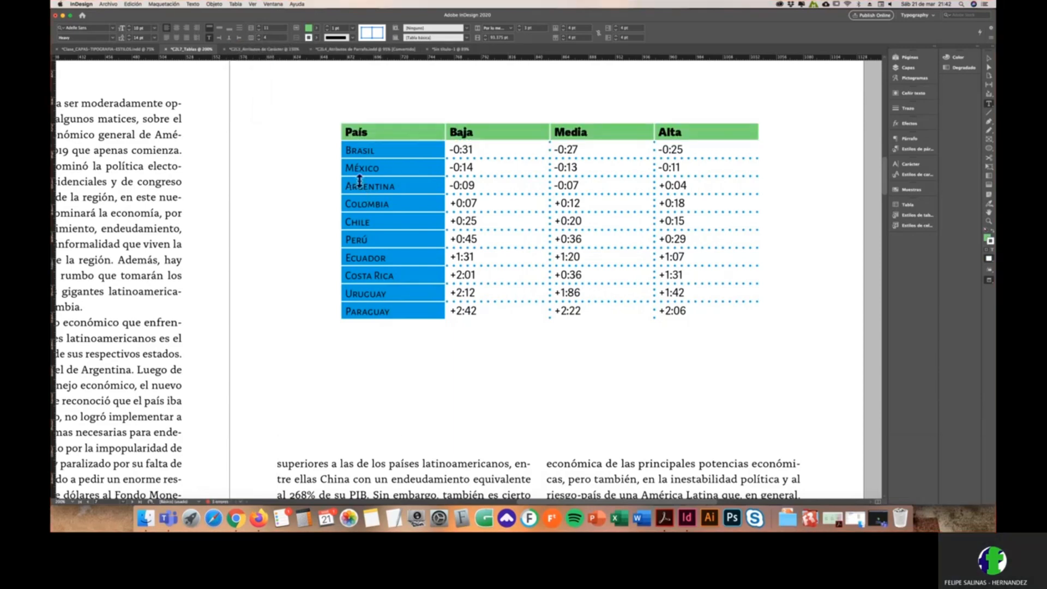
Step: Select the whole table and add 1 header row through the table setup options
click(336, 119)
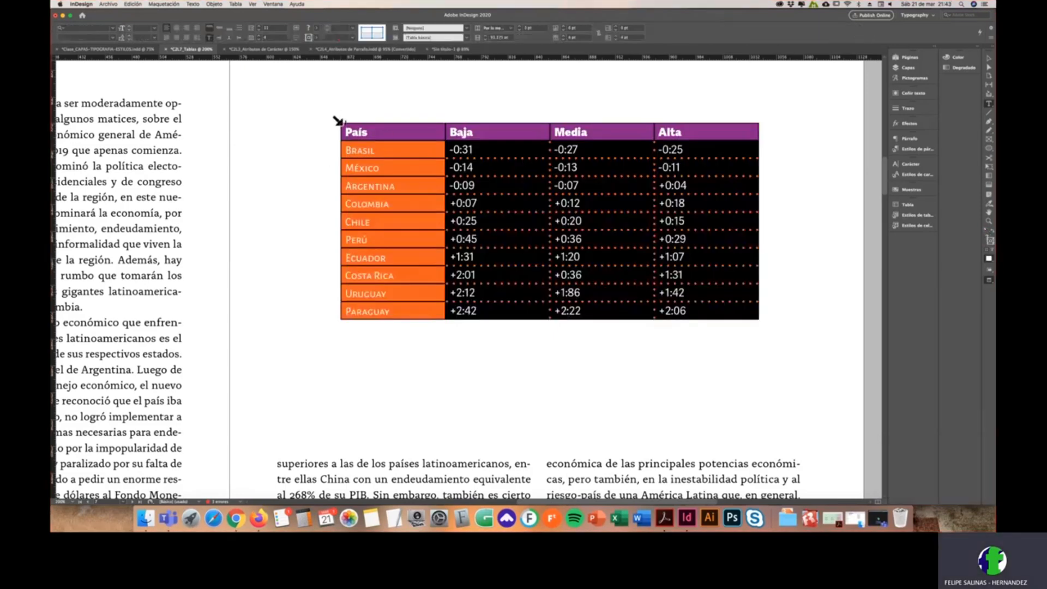
right_click(512, 173)
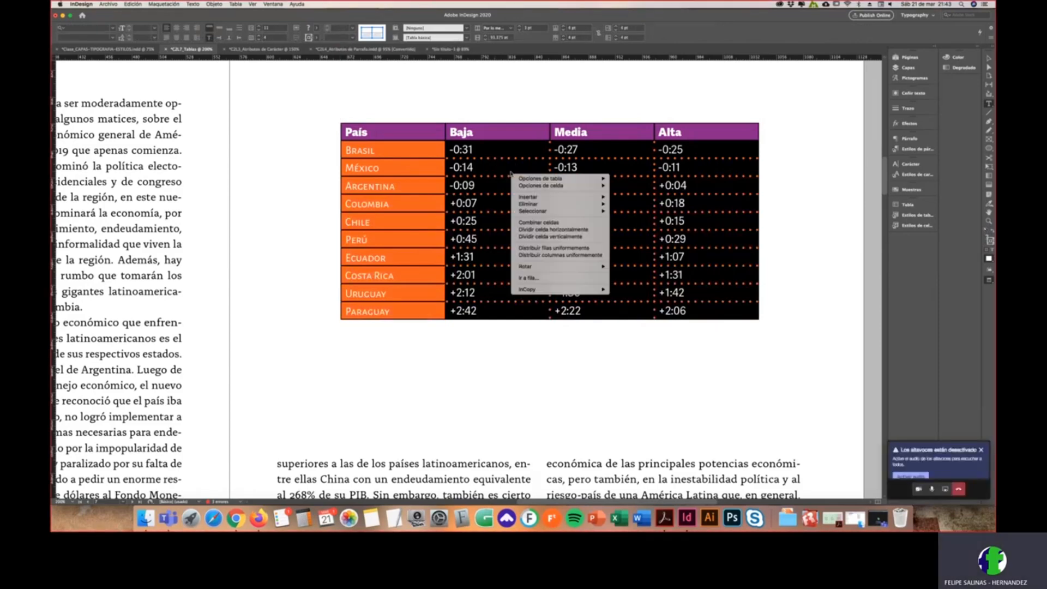
mouse_move(535, 180)
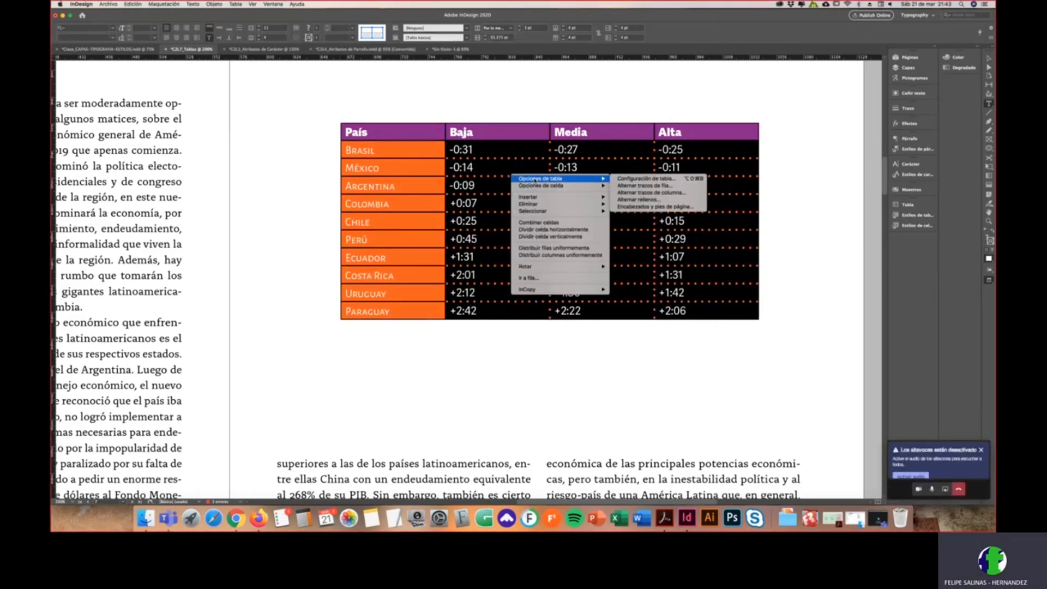
click(642, 179)
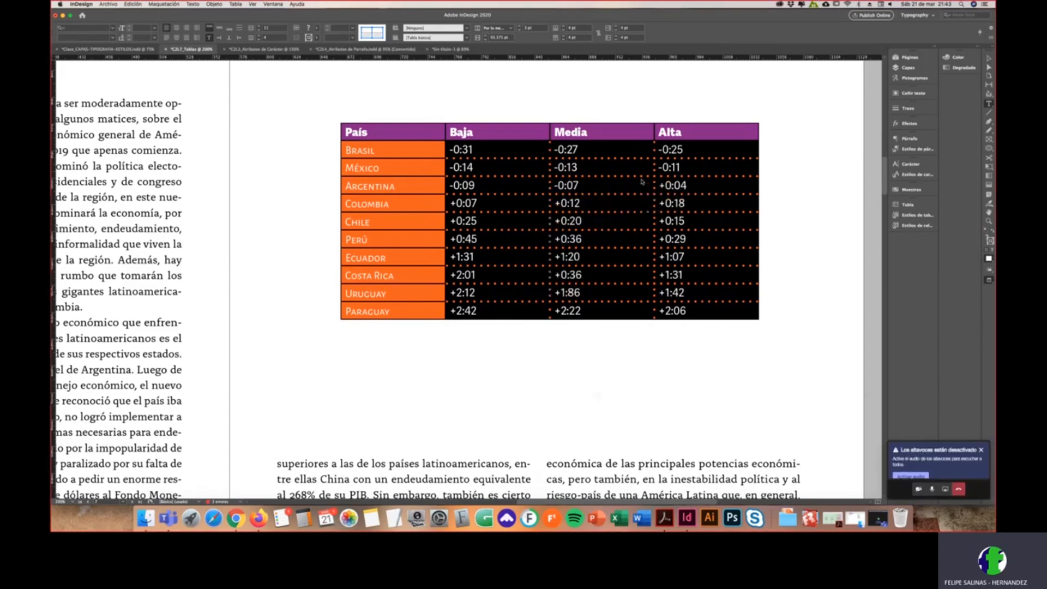
drag(693, 177, 607, 291)
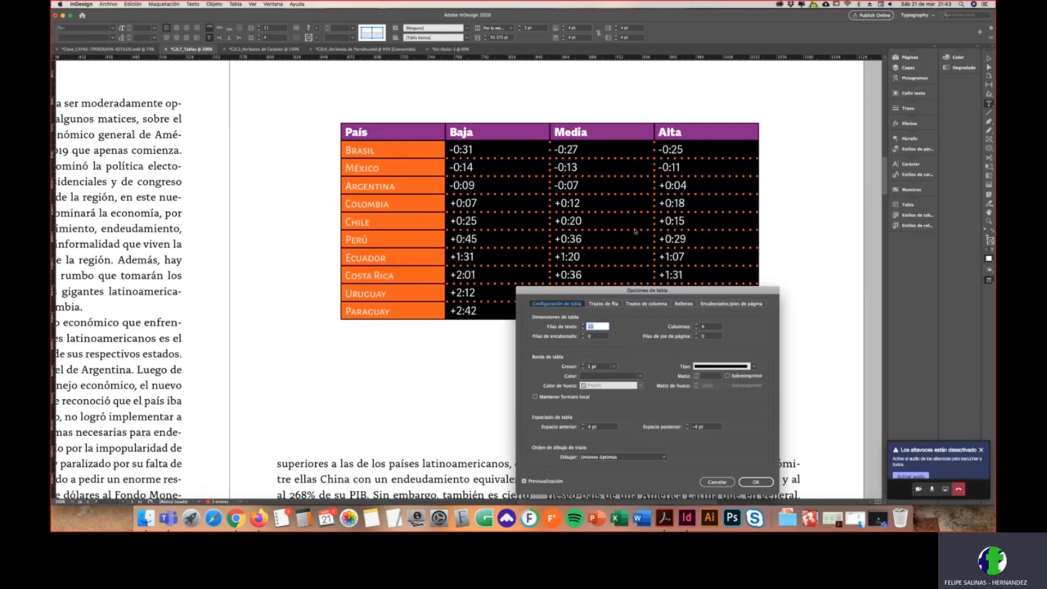
drag(683, 293, 690, 270)
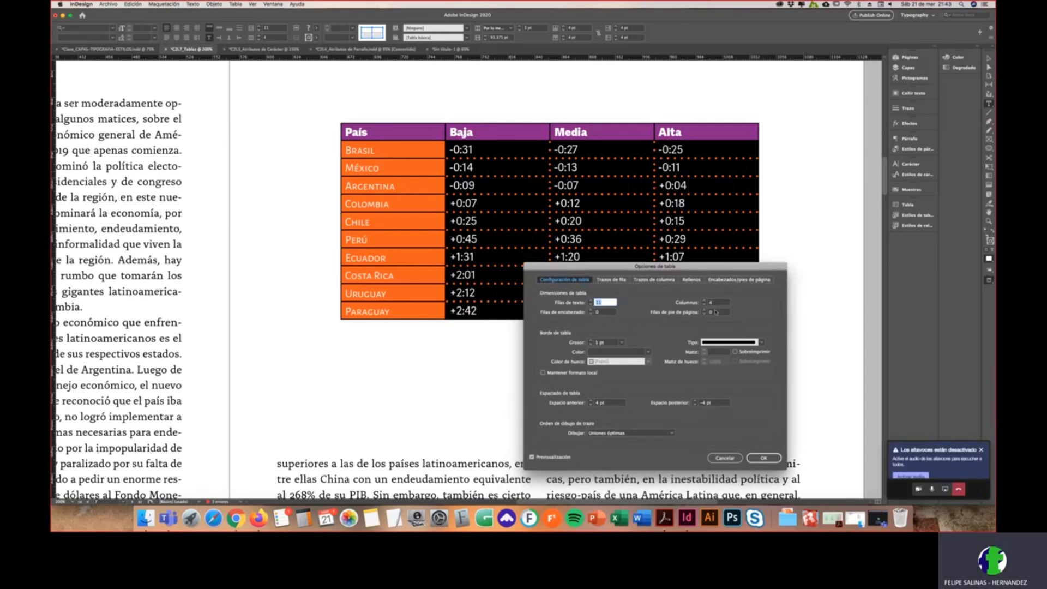
click(591, 310)
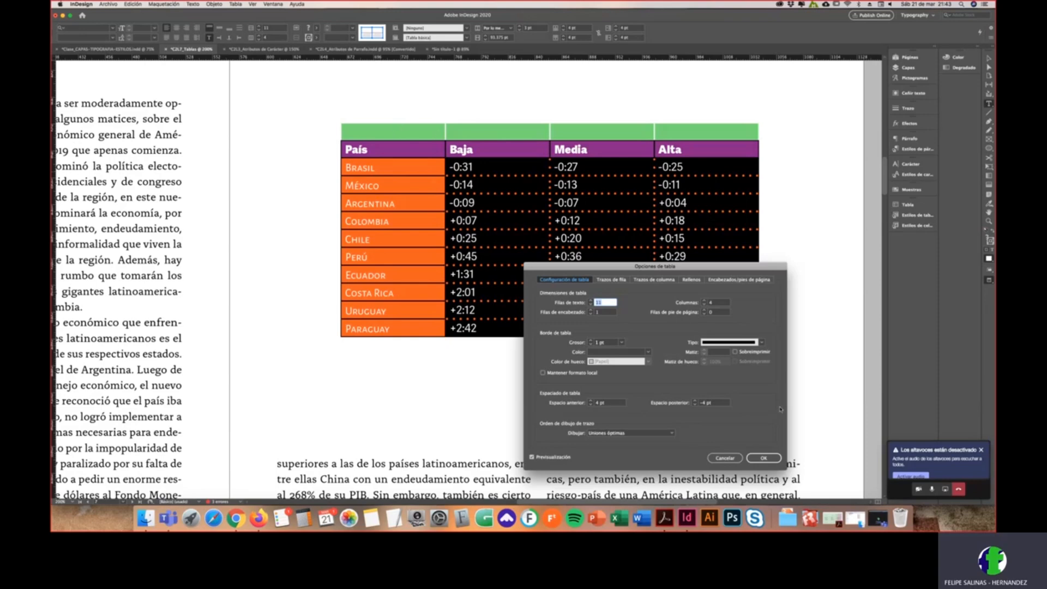
click(763, 458)
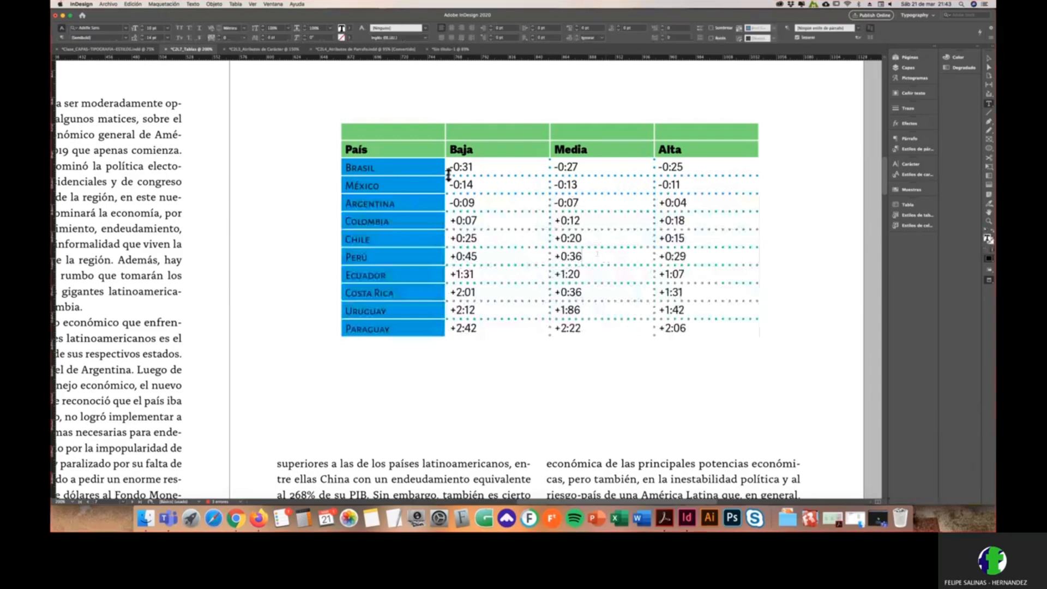
Step: Shorten the table's text frame to end just below the Argentina row and move the frame left
key(Escape)
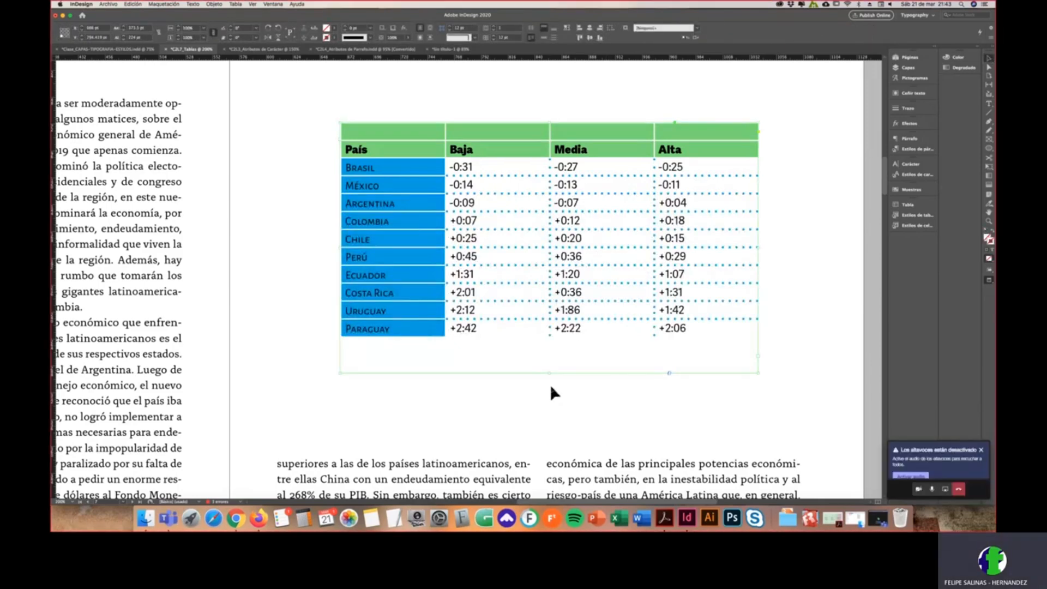
drag(549, 374, 555, 229)
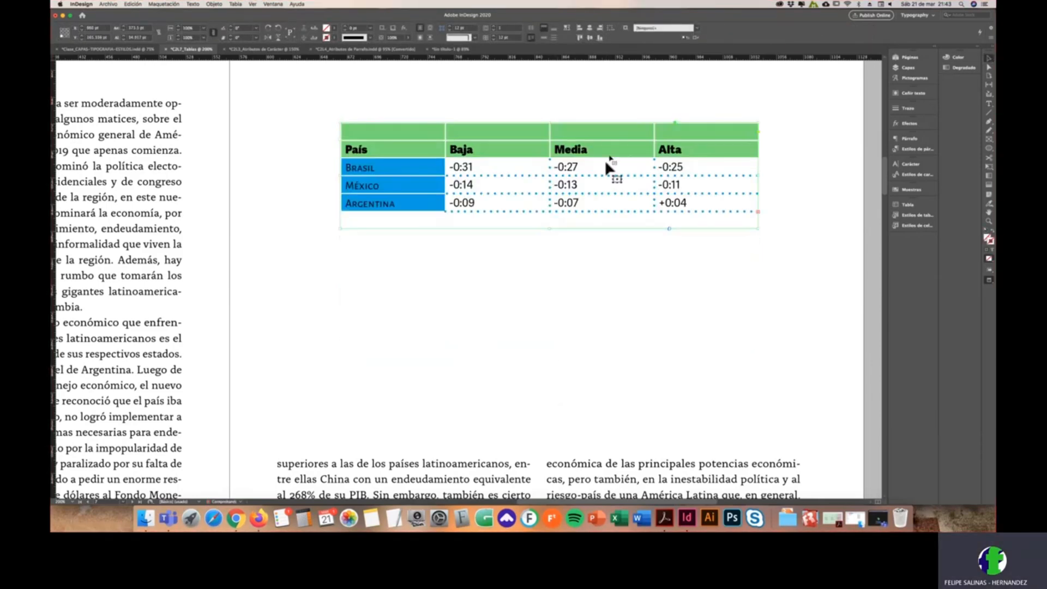
drag(609, 134, 397, 143)
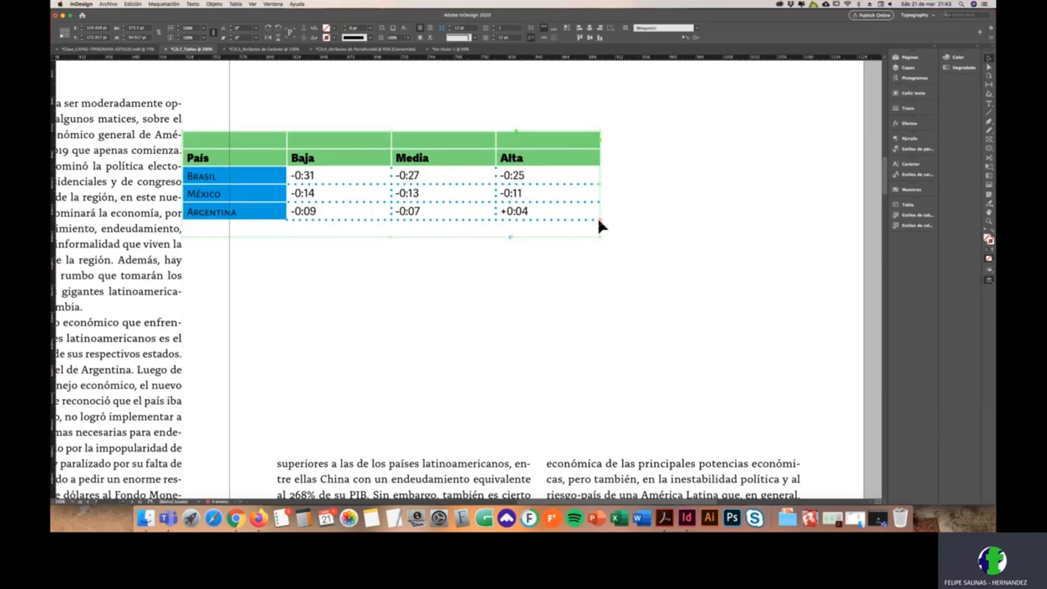
Step: Flow the overset table rows into a new frame at the page's right edge, and move the first frame down above the body text
click(599, 220)
mouse_move(871, 290)
mouse_down()
mouse_move(871, 254)
mouse_move(849, 253)
mouse_up()
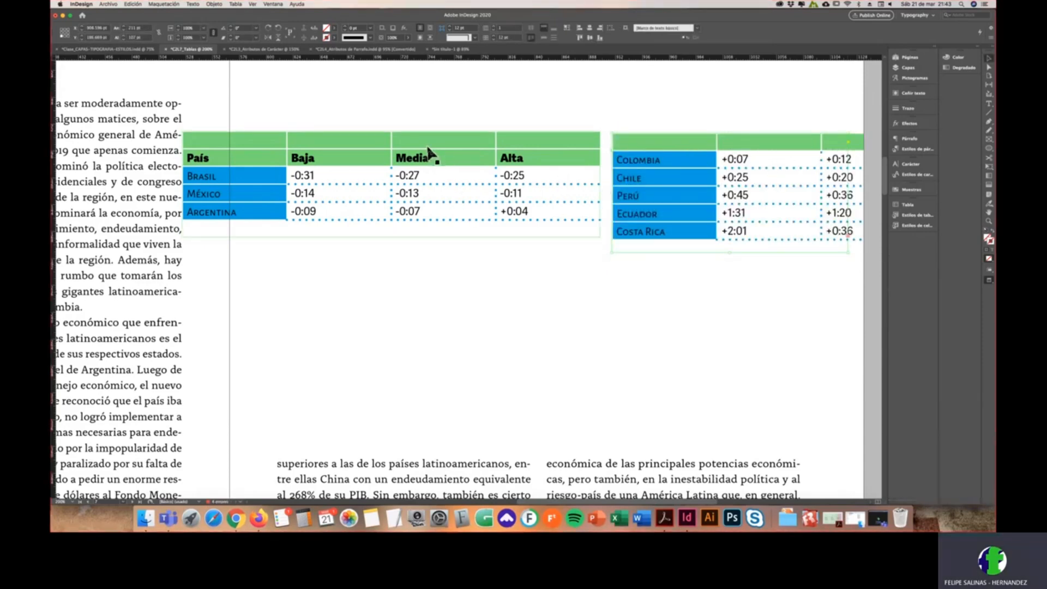
drag(442, 153, 522, 325)
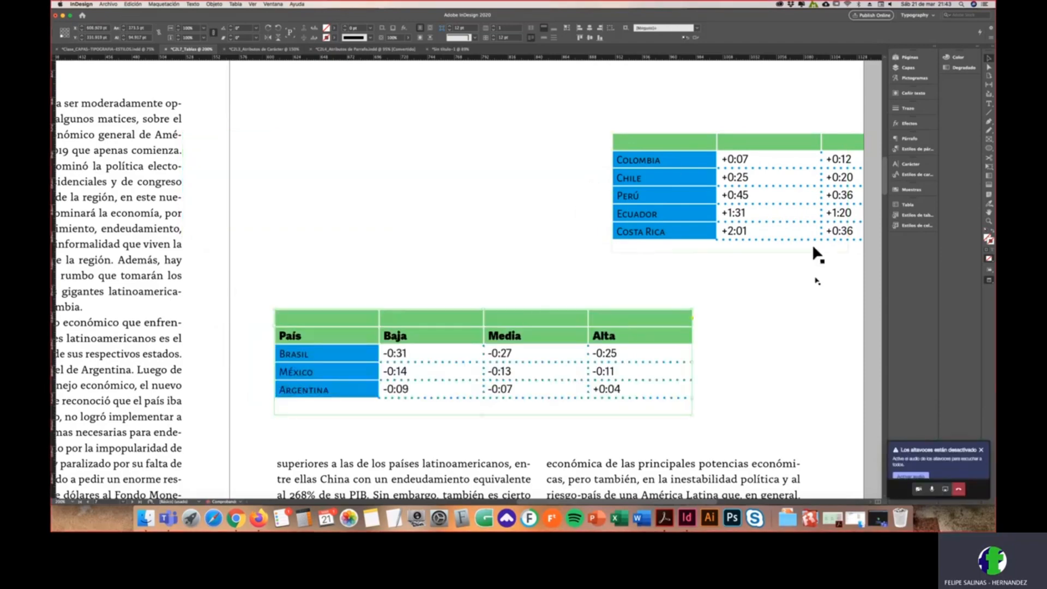
Step: Cut the País heading from the second row and paste it into the first cell of the empty header row
drag(730, 273, 615, 222)
double_click(211, 284)
click(153, 284)
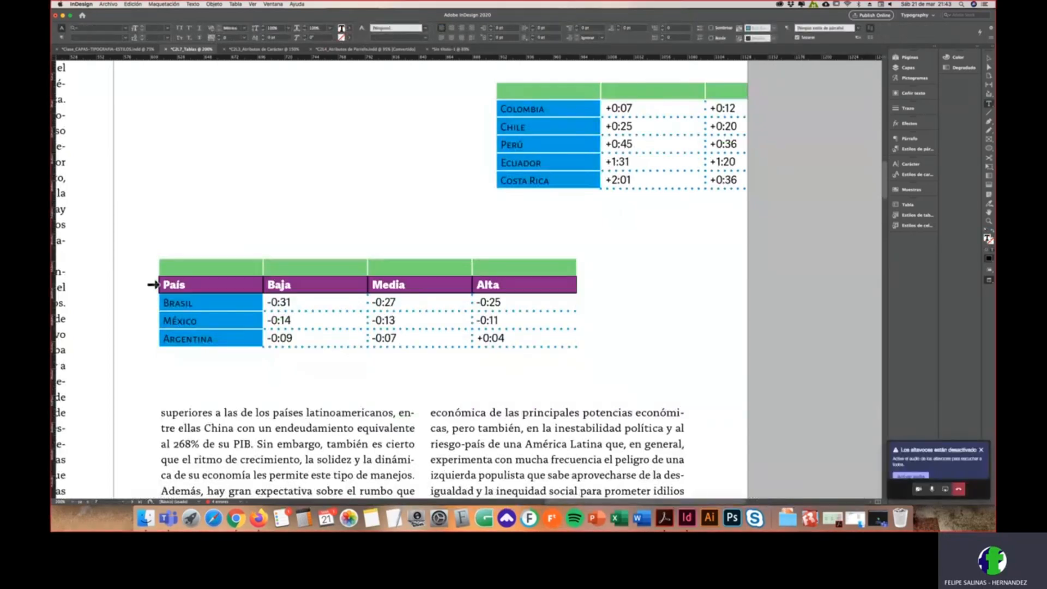
click(166, 282)
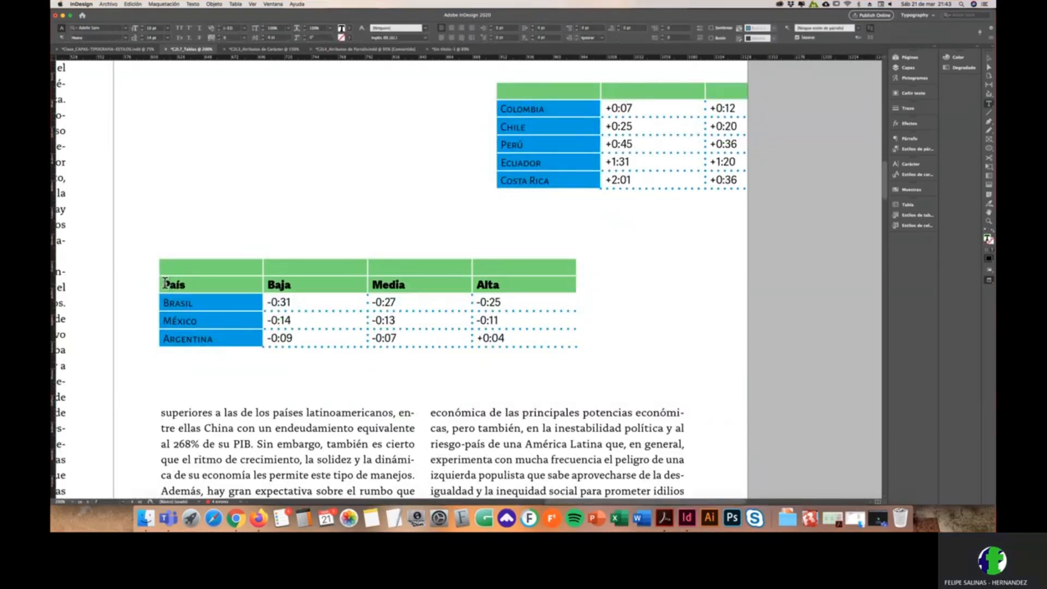
drag(164, 283, 187, 286)
click(184, 285)
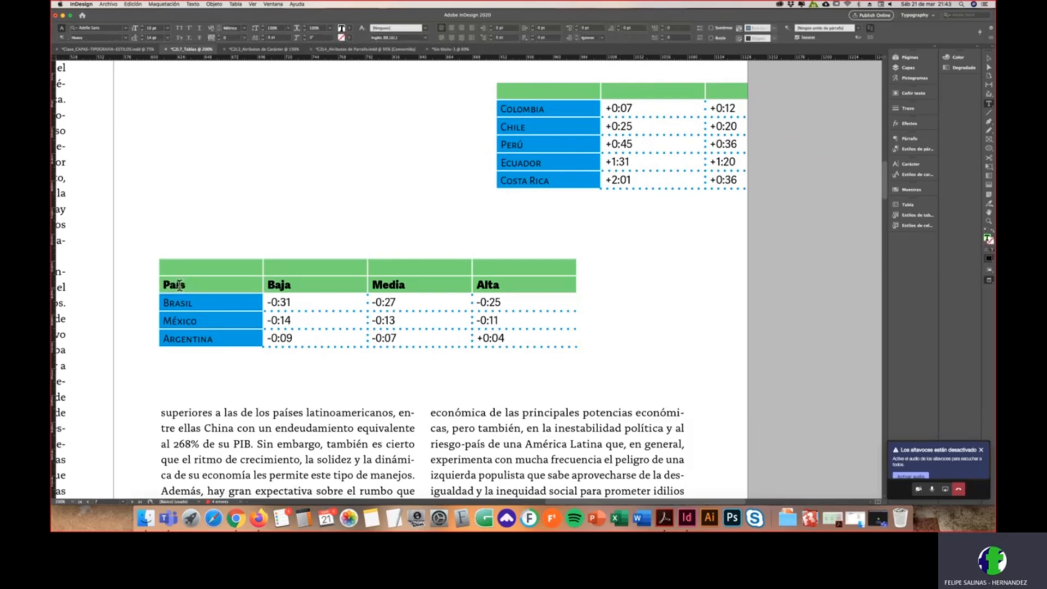
double_click(183, 285)
key(super+x)
click(183, 270)
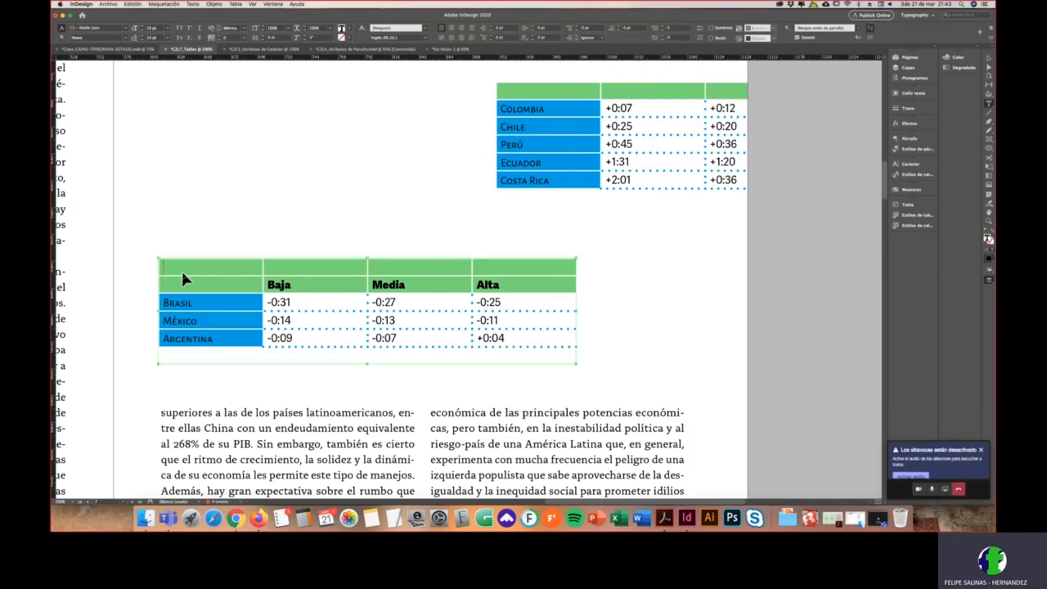
key(super+v)
Step: Move the Baja and Media headings from the second row into the header row cells directly above them
double_click(278, 285)
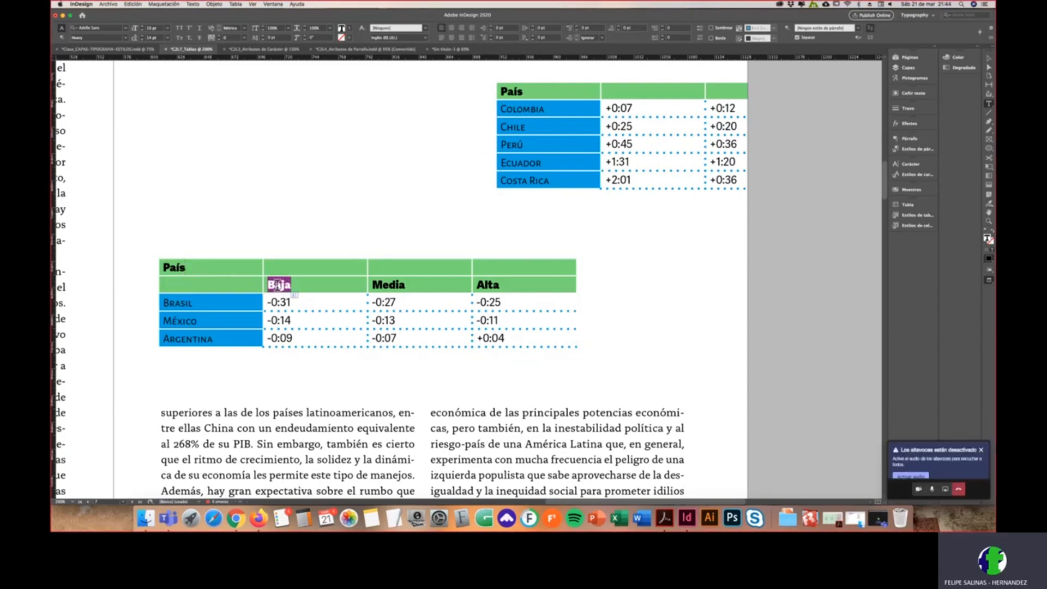
key(super+x)
click(279, 268)
key(super+v)
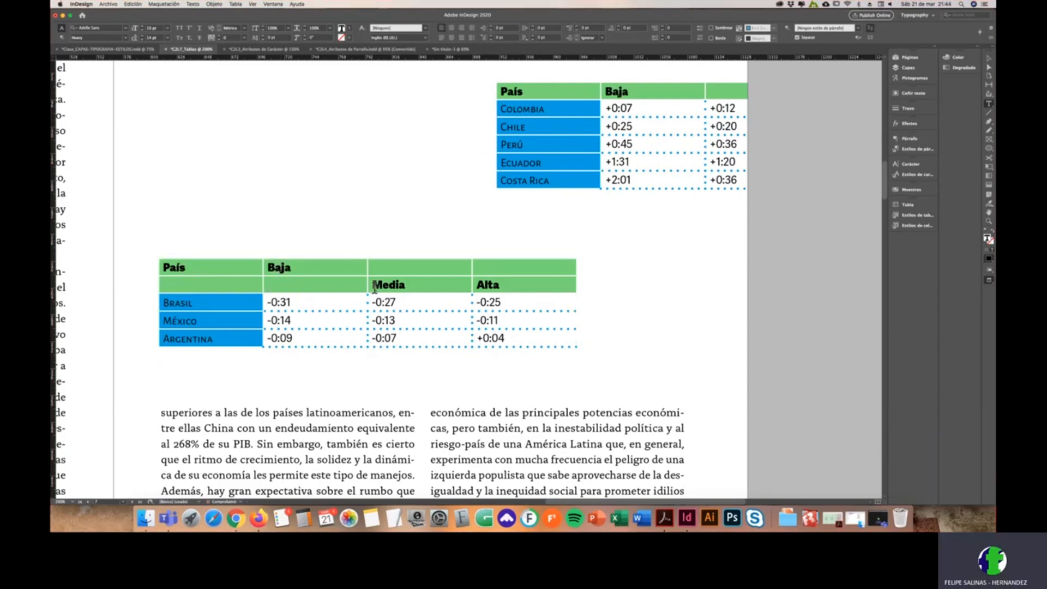
double_click(396, 290)
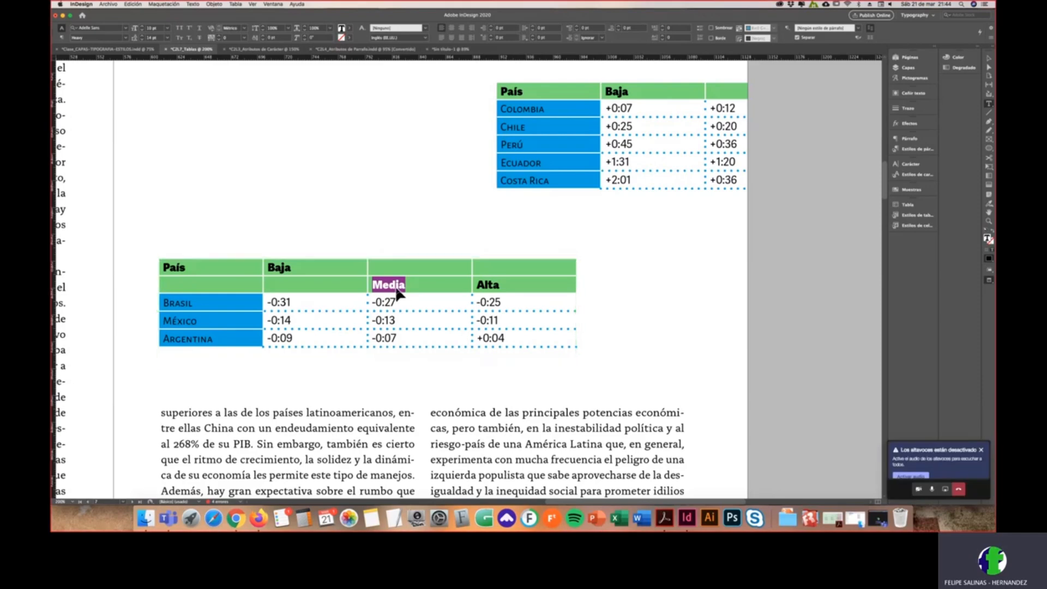
key(super+x)
click(393, 268)
key(super+v)
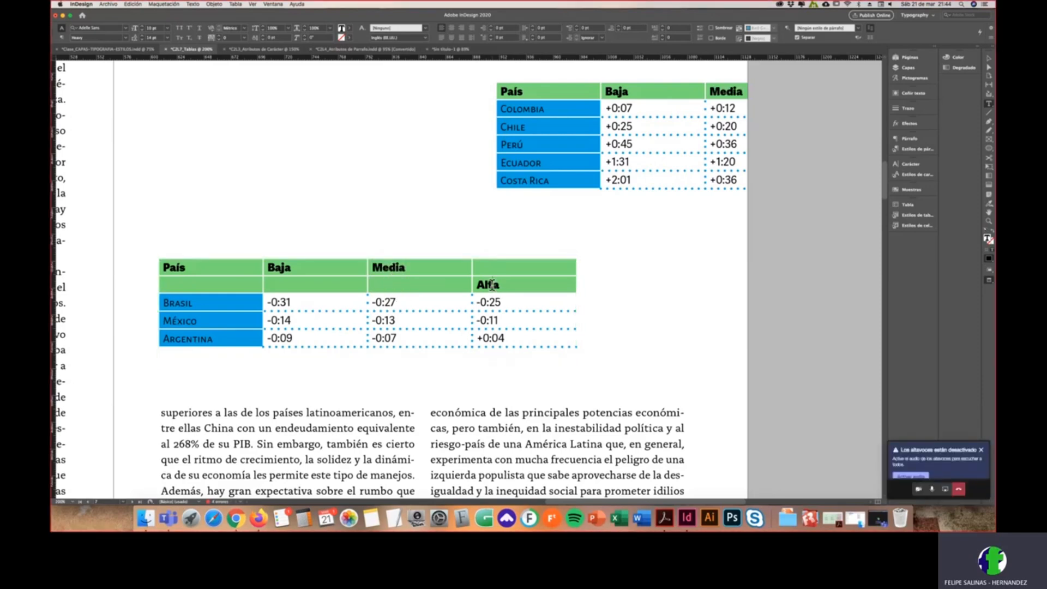
double_click(488, 285)
key(BackSpace)
key(super+v)
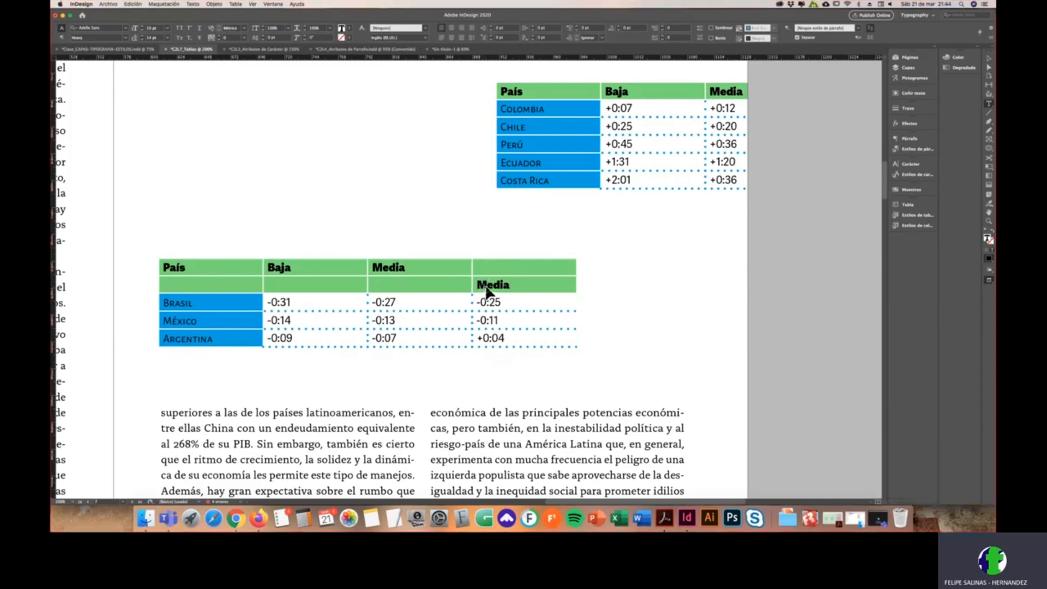
key(super+z)
key(super+z)
Step: Move the Alta heading from the second row into the last cell of the header row
key(super+x)
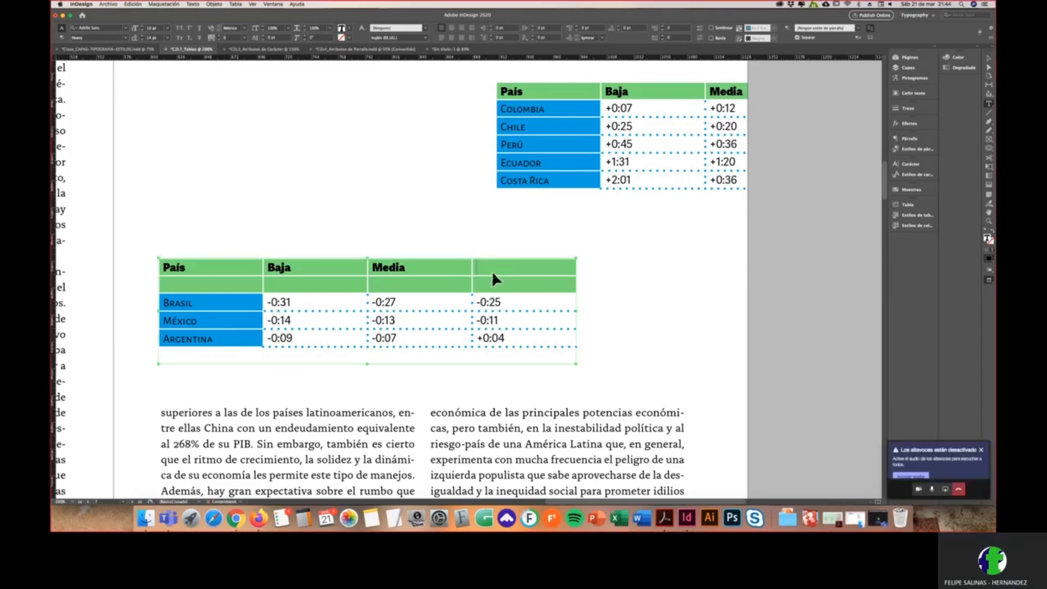
click(492, 270)
key(super+v)
Step: Delete the empty second row beneath the header row
click(155, 287)
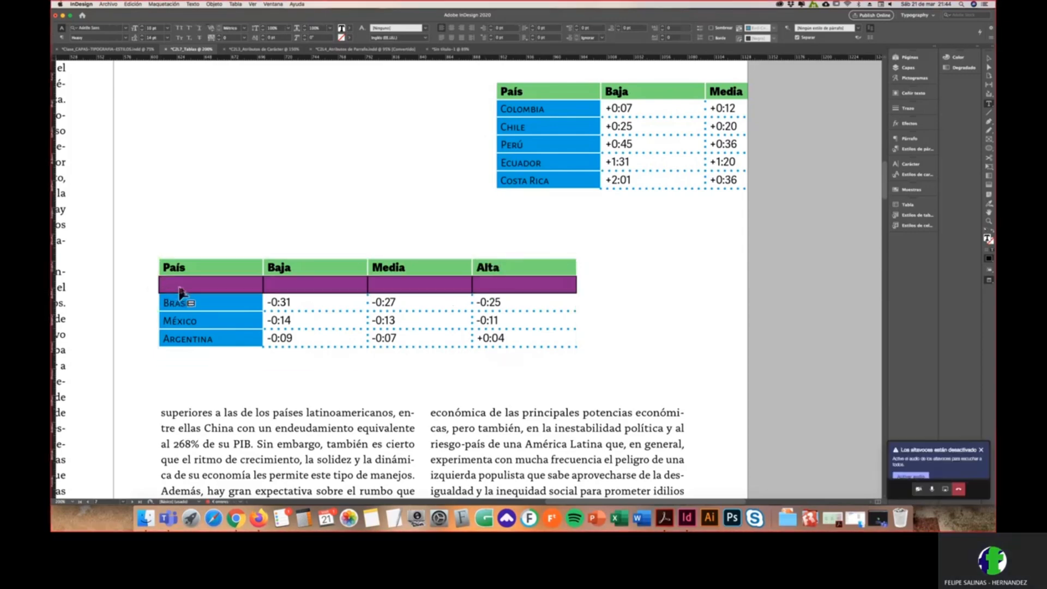
right_click(183, 290)
mouse_move(206, 320)
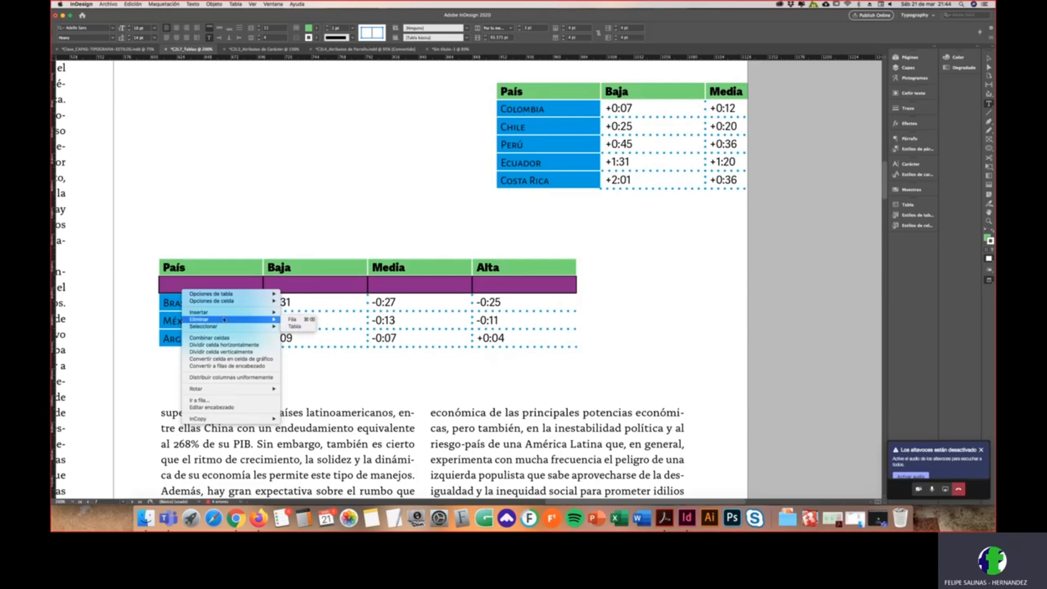
click(292, 320)
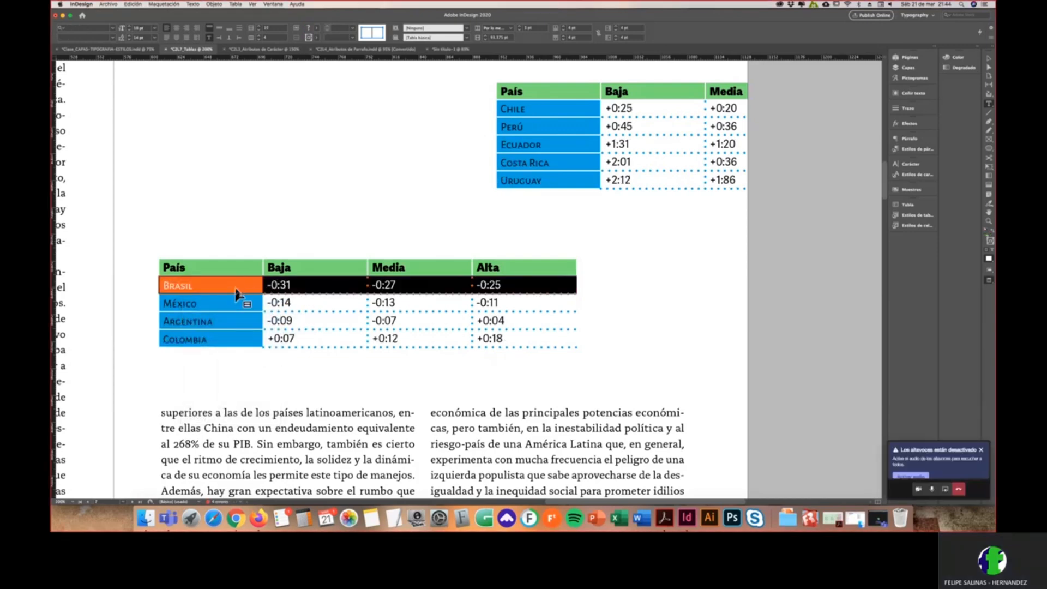
click(234, 286)
Step: Lengthen the first table frame so that it holds the rows down to Perú
click(989, 58)
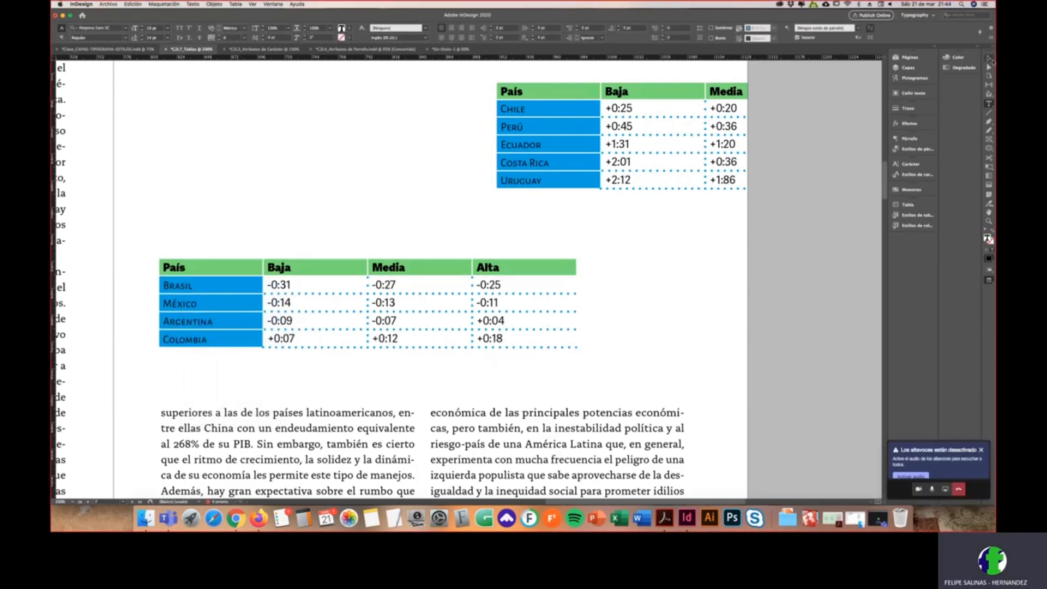
scroll(378, 240, down, 2)
drag(357, 264, 374, 247)
drag(389, 303, 388, 322)
key(super+z)
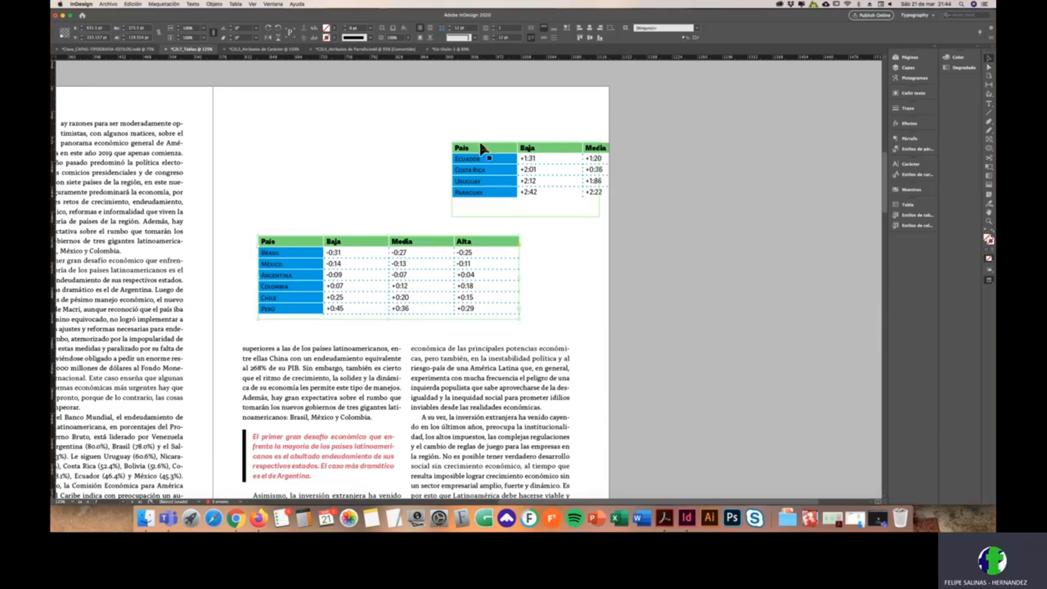
Step: Move the continuation table frame onto the pasteboard beside the page and the first table frame up toward the page's top margin
drag(477, 145, 646, 167)
drag(380, 256, 386, 171)
double_click(275, 156)
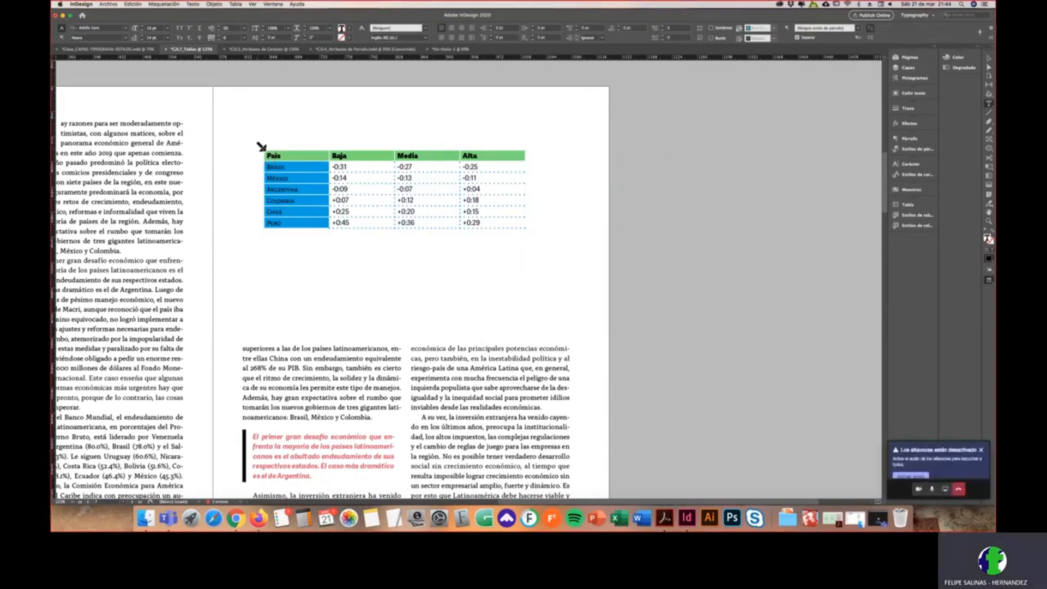
click(262, 148)
right_click(303, 161)
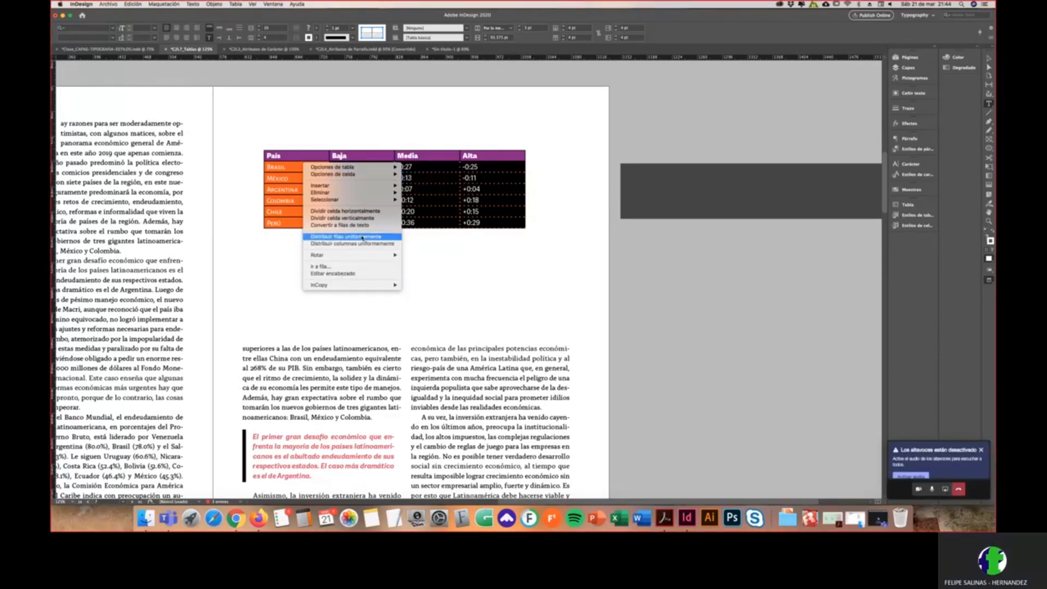
mouse_move(354, 194)
key(Escape)
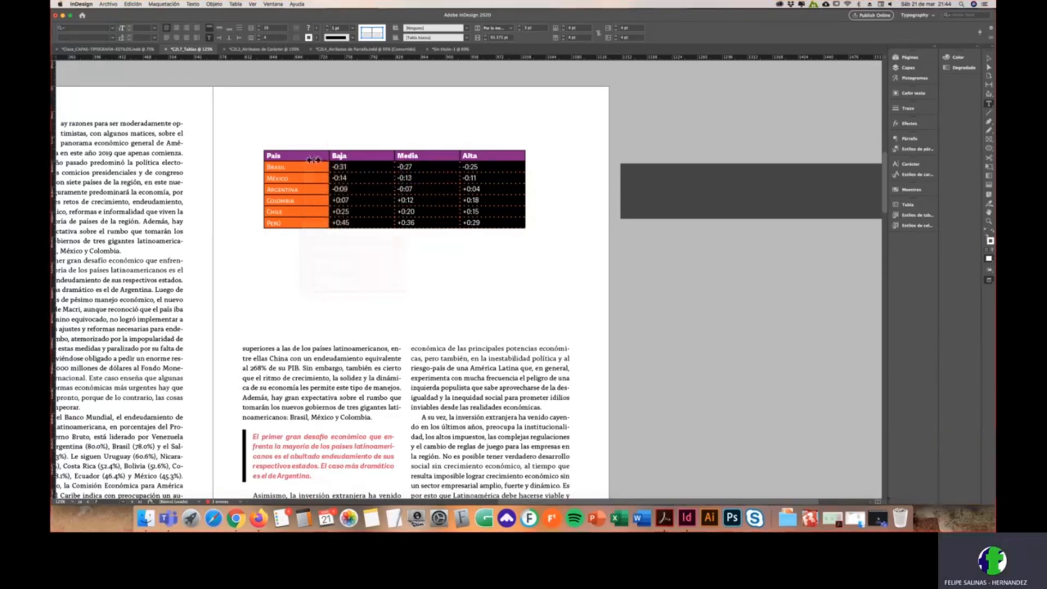
click(305, 134)
key(Escape)
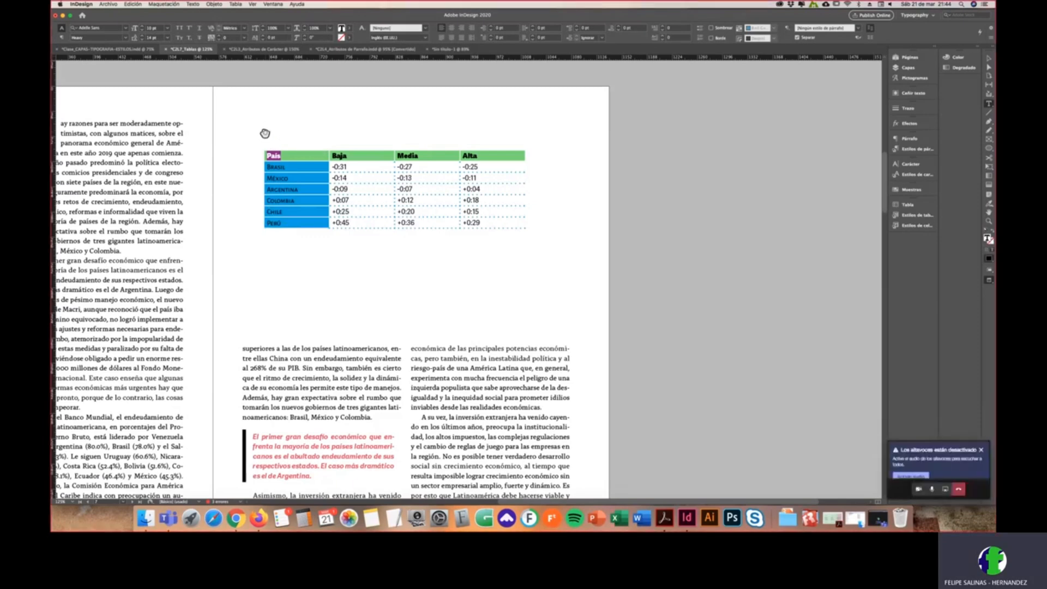
click(263, 126)
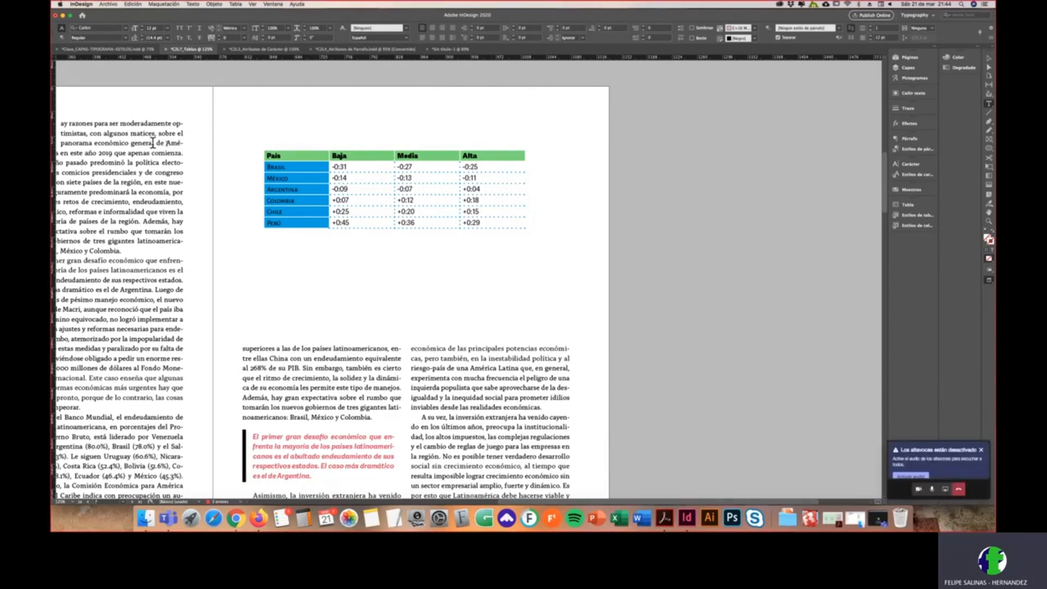
key(w)
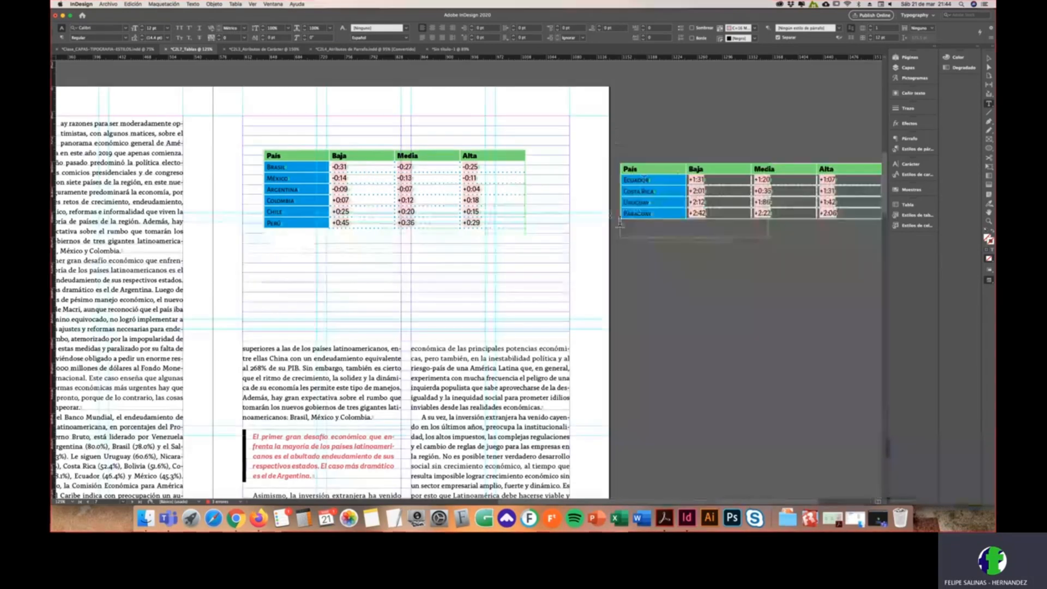
key(w)
click(256, 153)
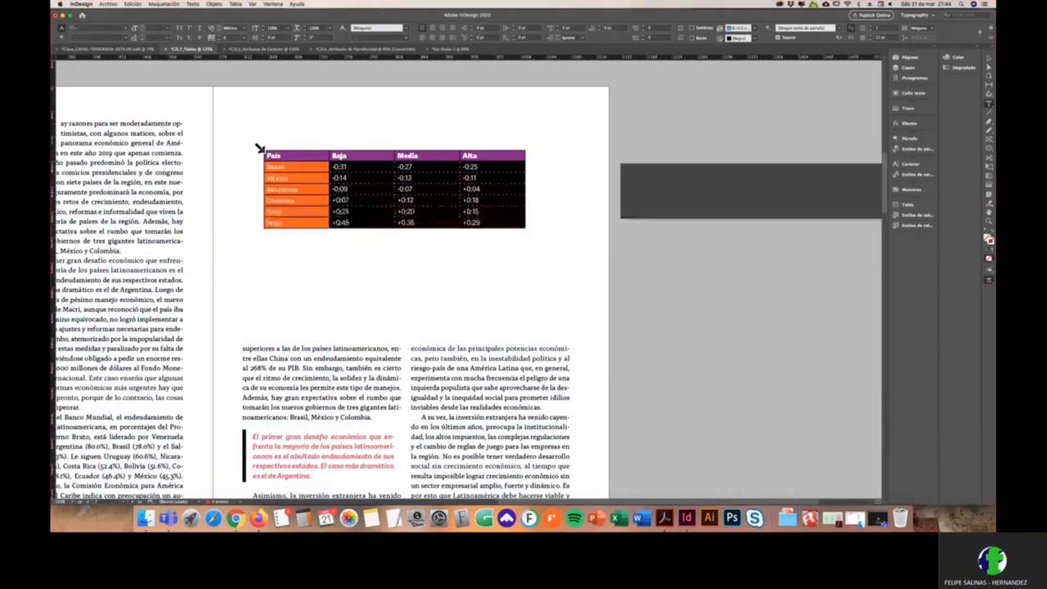
right_click(374, 188)
key(Escape)
key(Escape)
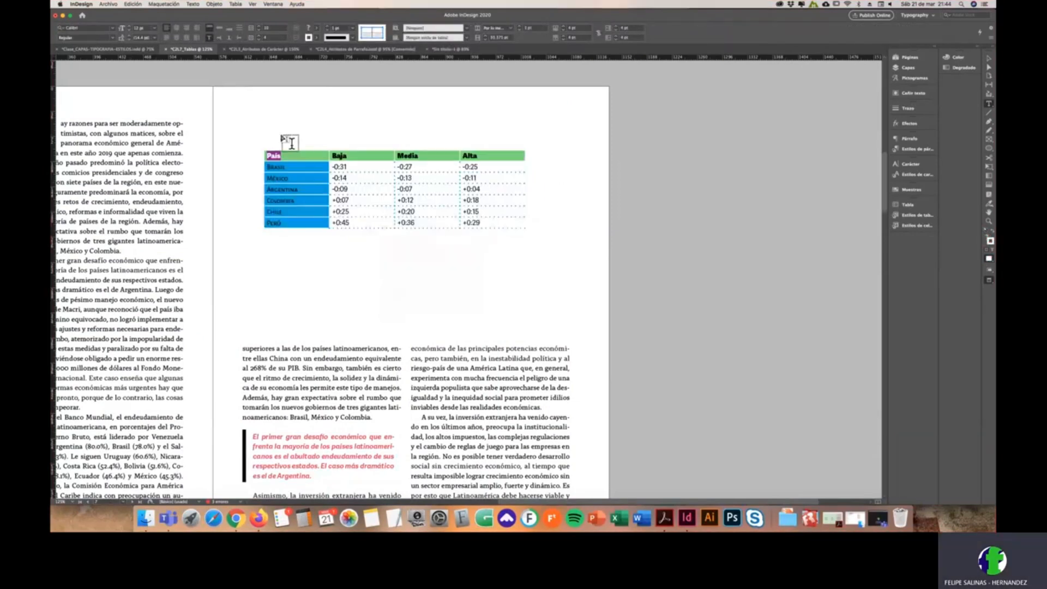
click(295, 141)
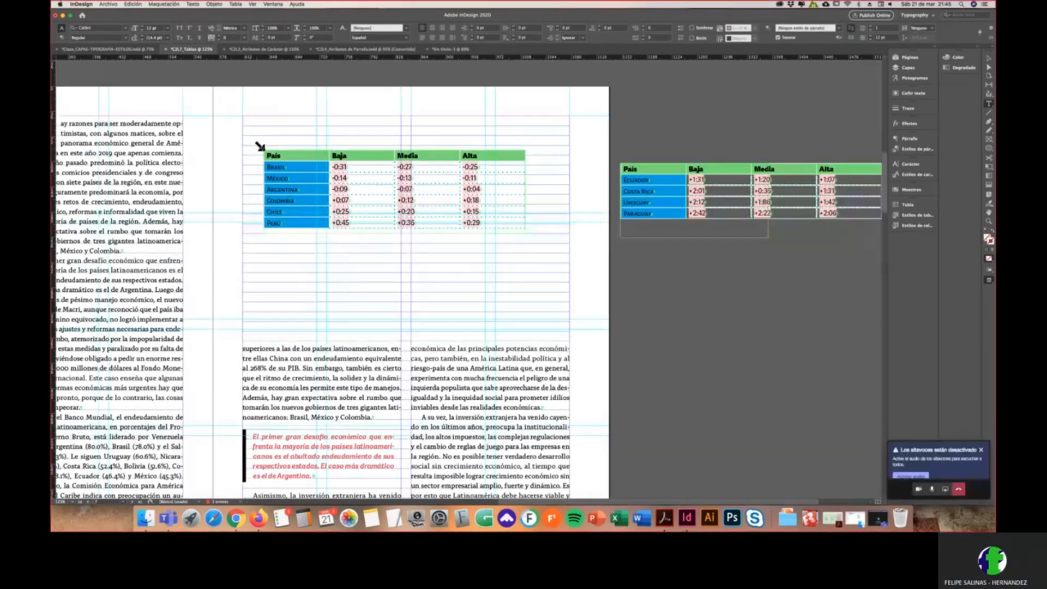
Step: Open the table options for the whole table and set the alternating fill pattern to Fila sí, fila no
click(263, 148)
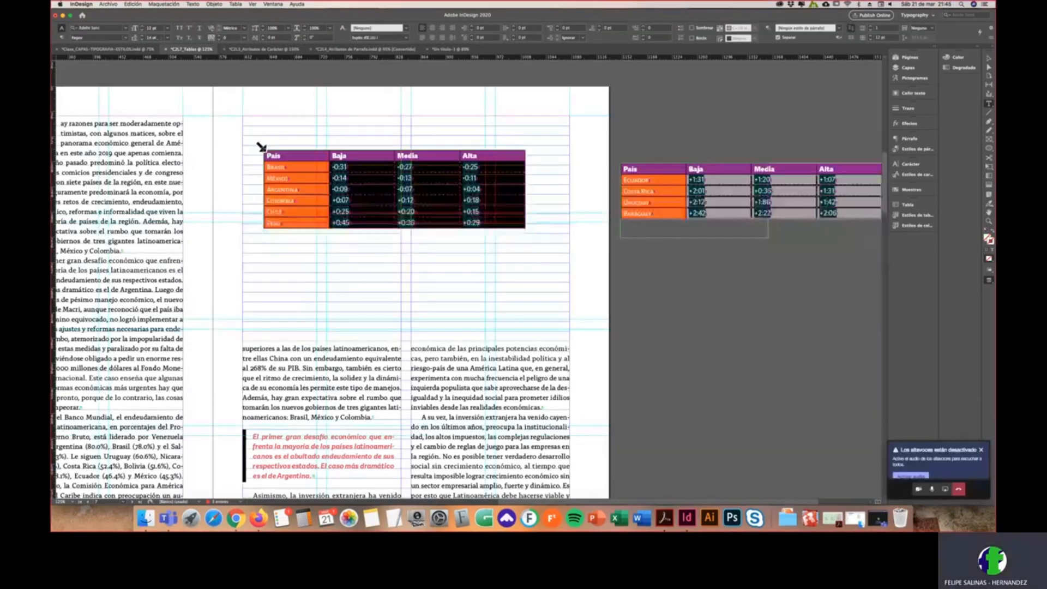
right_click(311, 176)
mouse_move(382, 184)
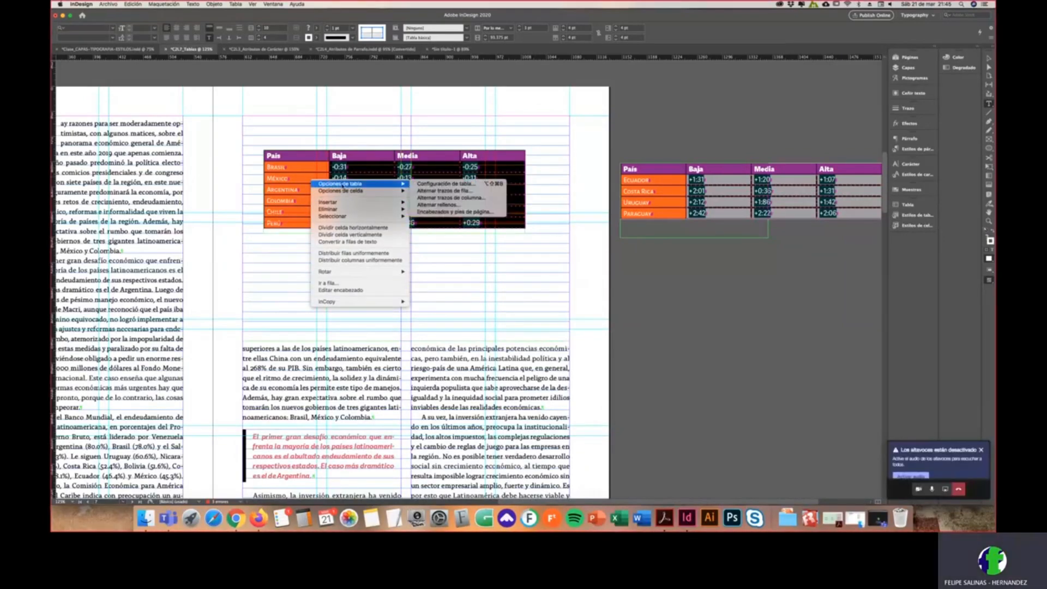
click(434, 185)
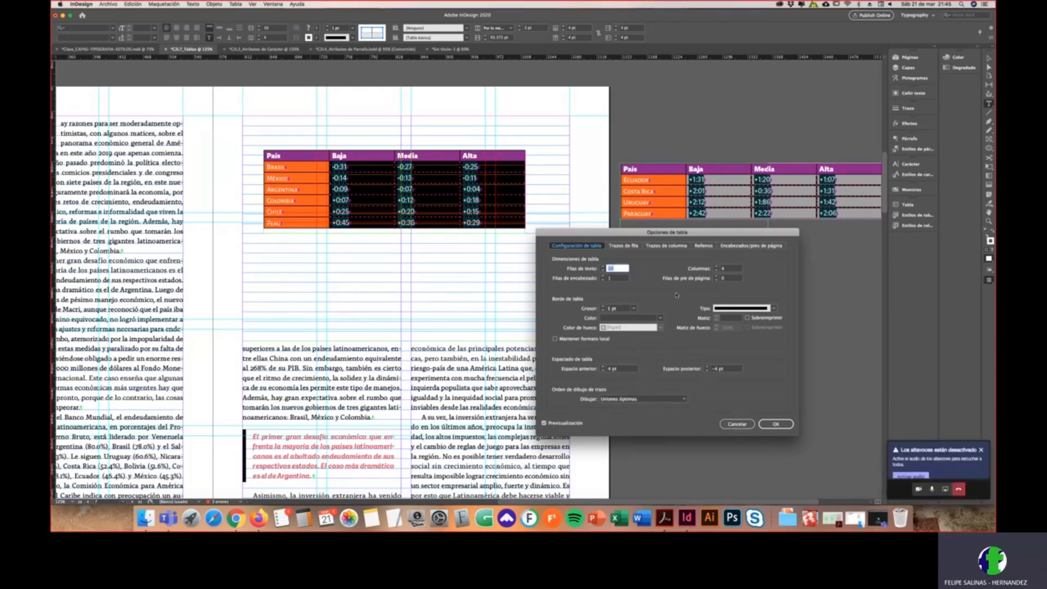
click(617, 247)
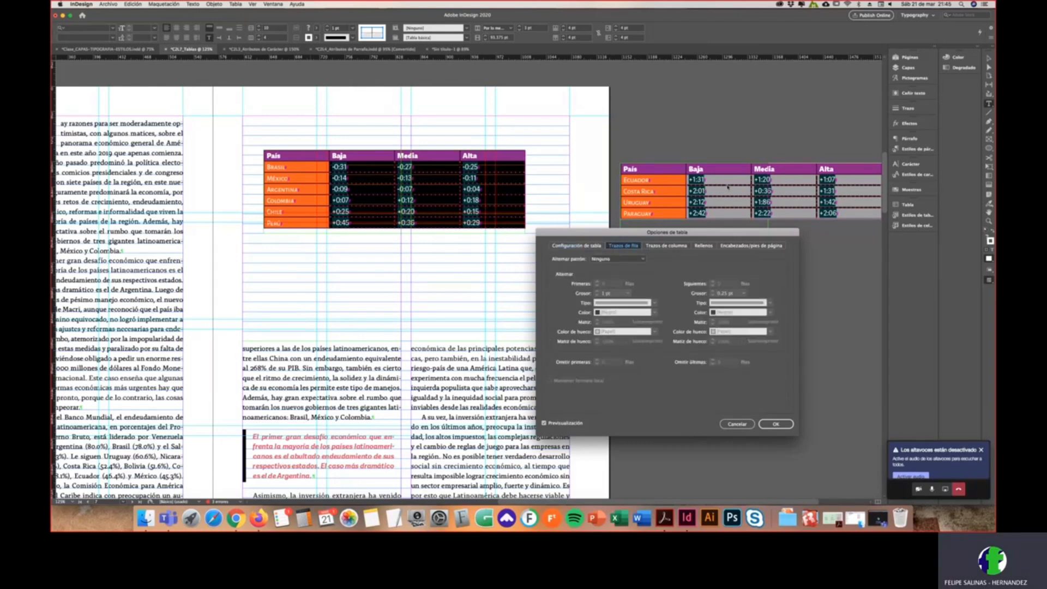
click(618, 259)
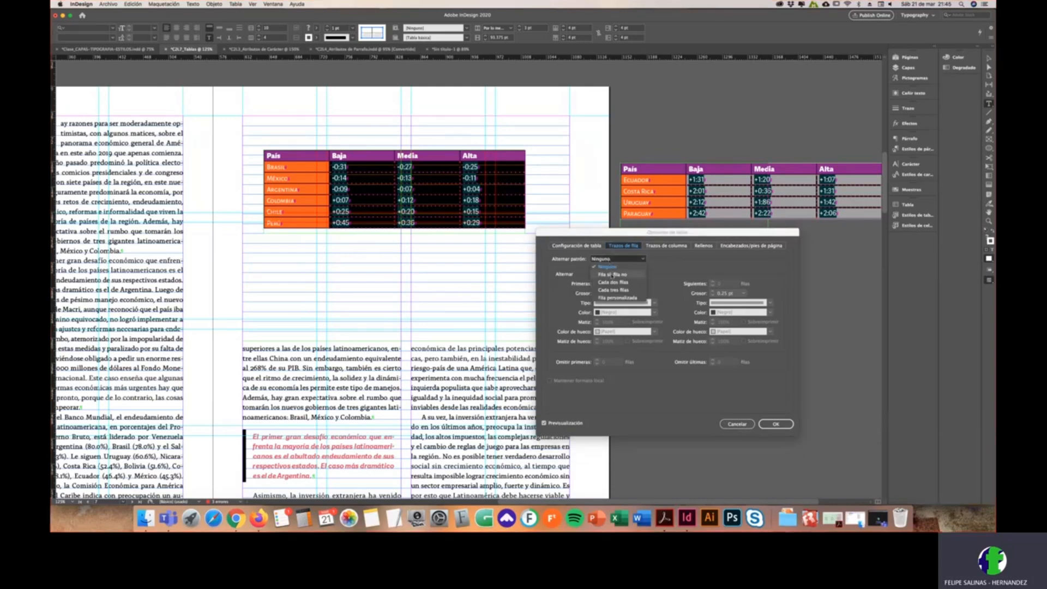
click(702, 246)
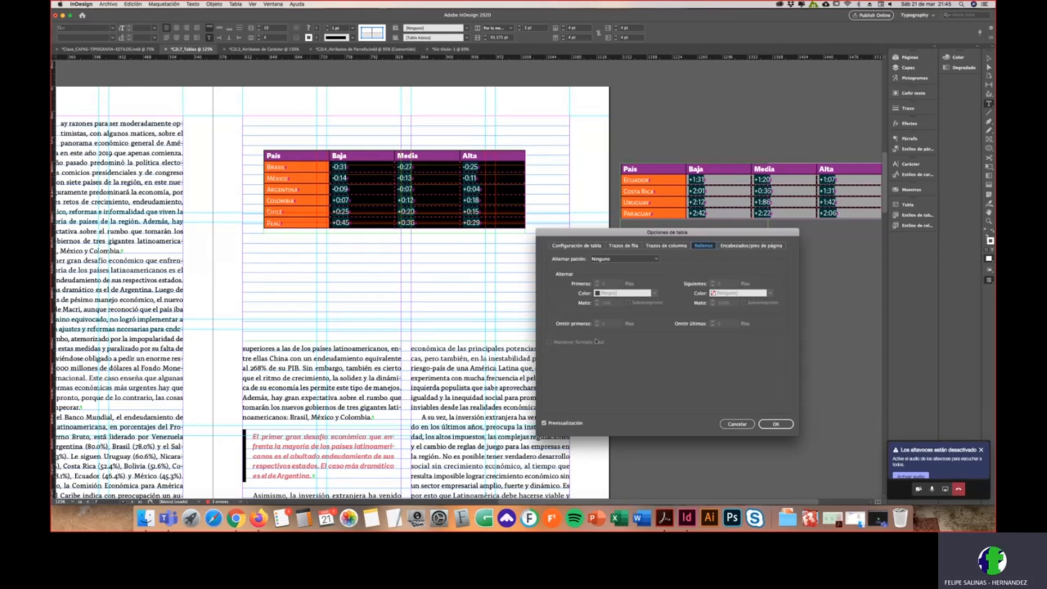
click(601, 259)
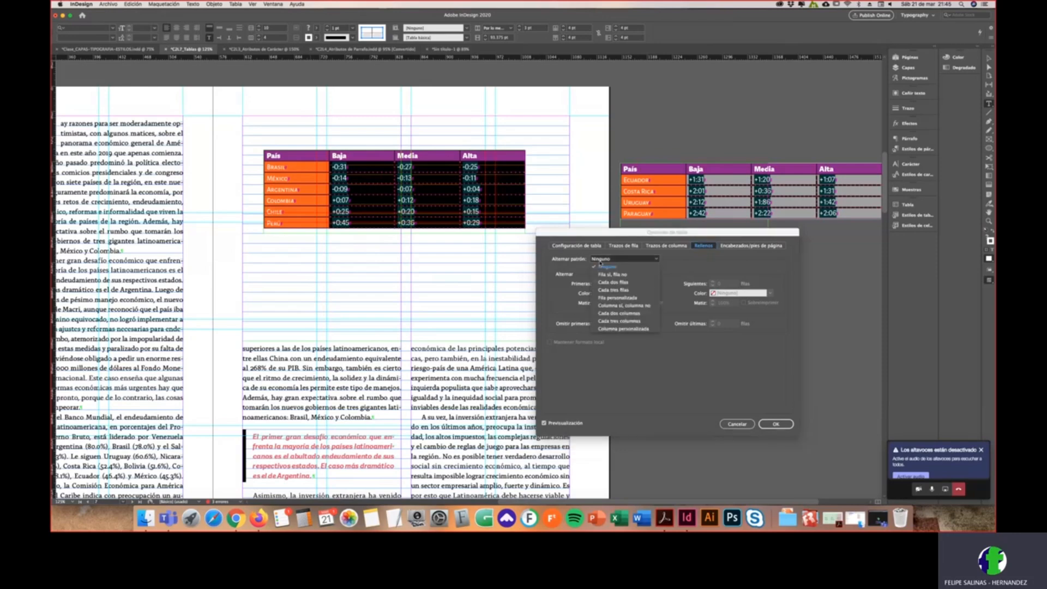
click(612, 275)
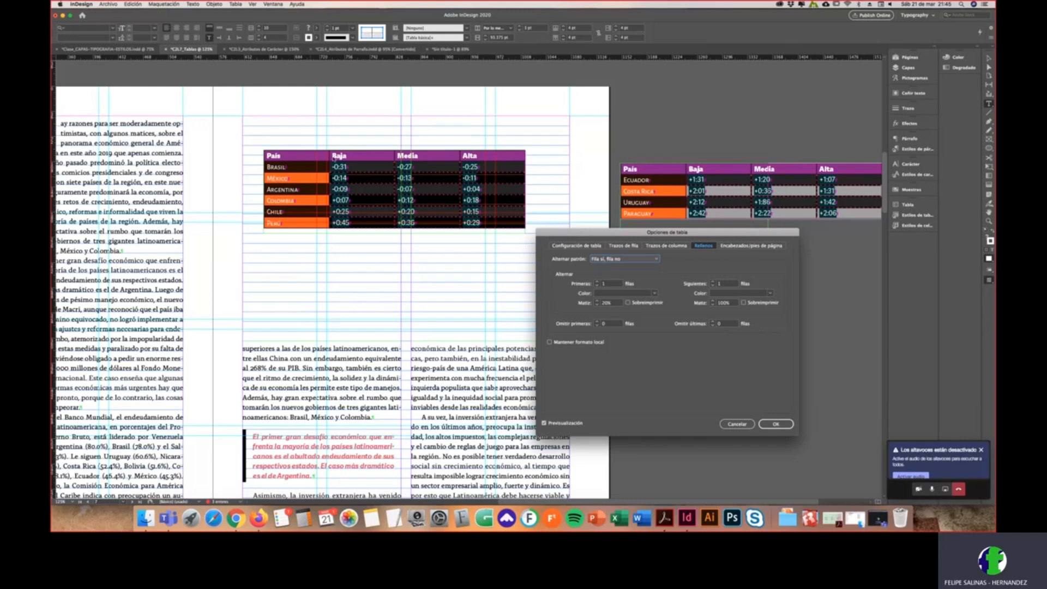
click(577, 245)
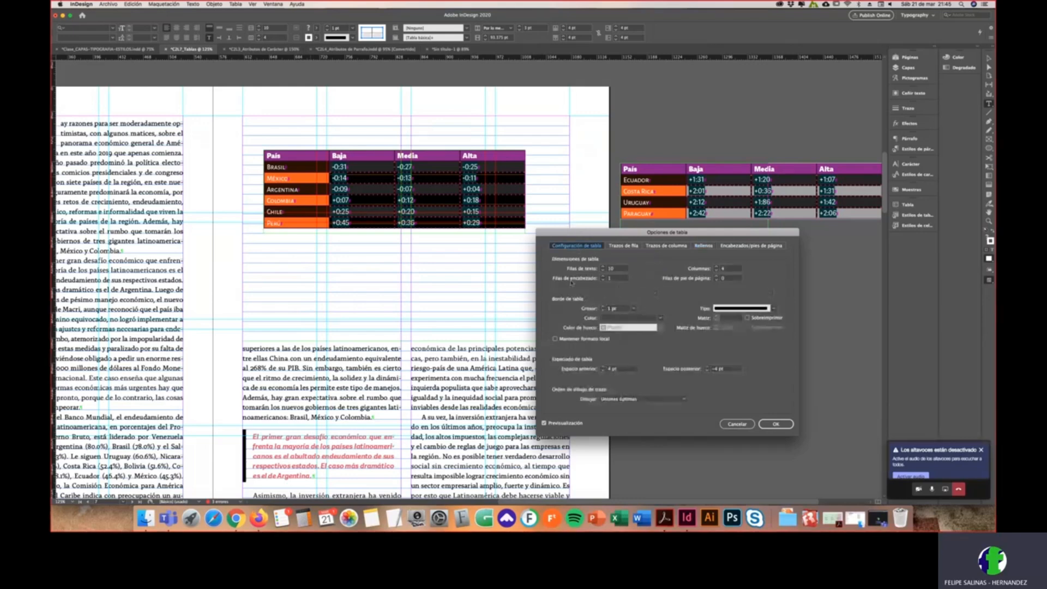
click(703, 246)
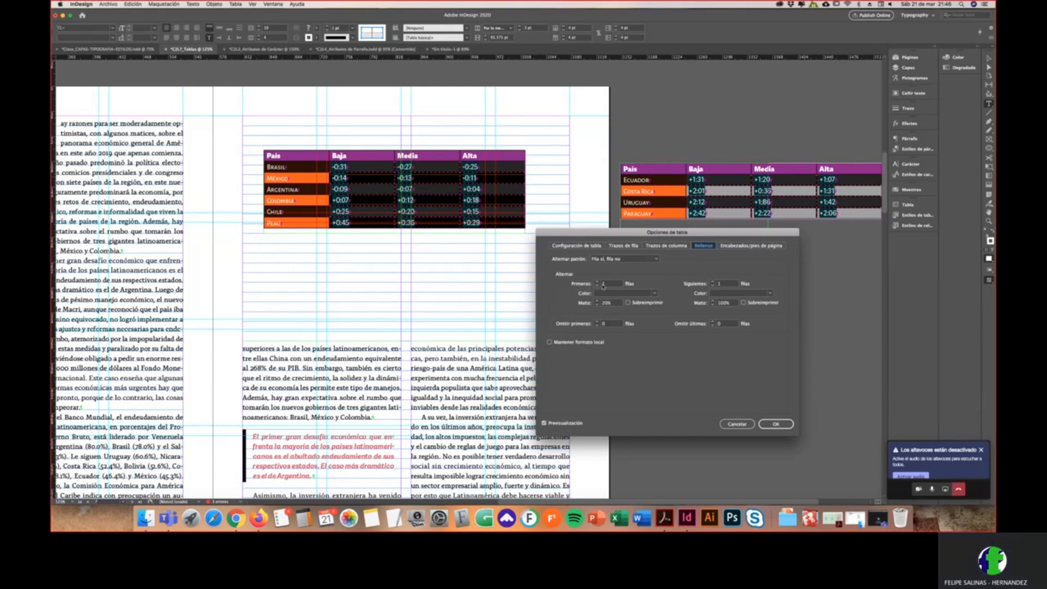
Step: Try the alternating fill with 2 and 3 rows in the first group, and return the group to 1 row
click(597, 282)
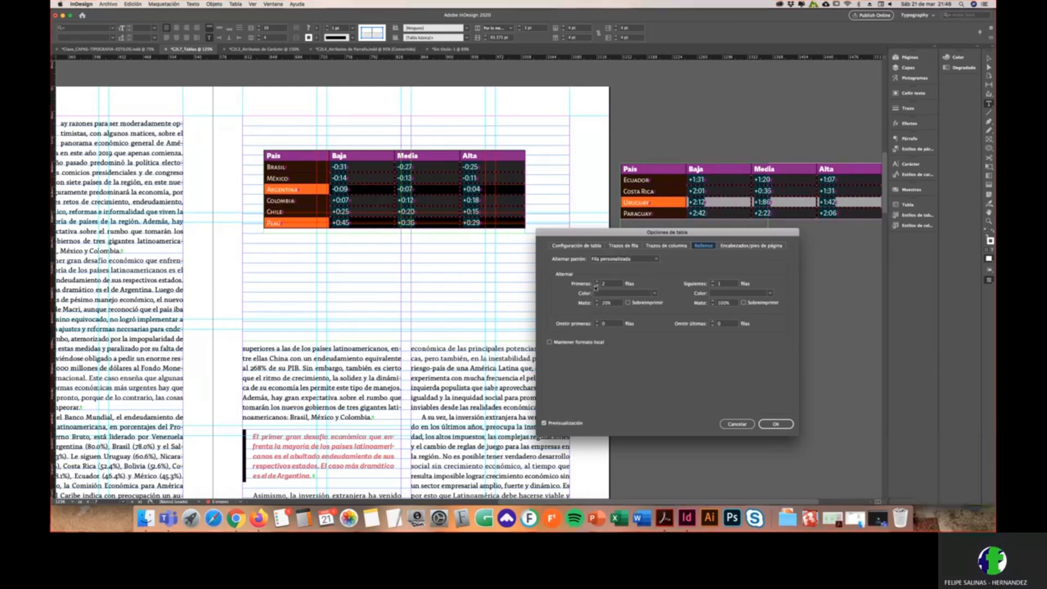
click(597, 282)
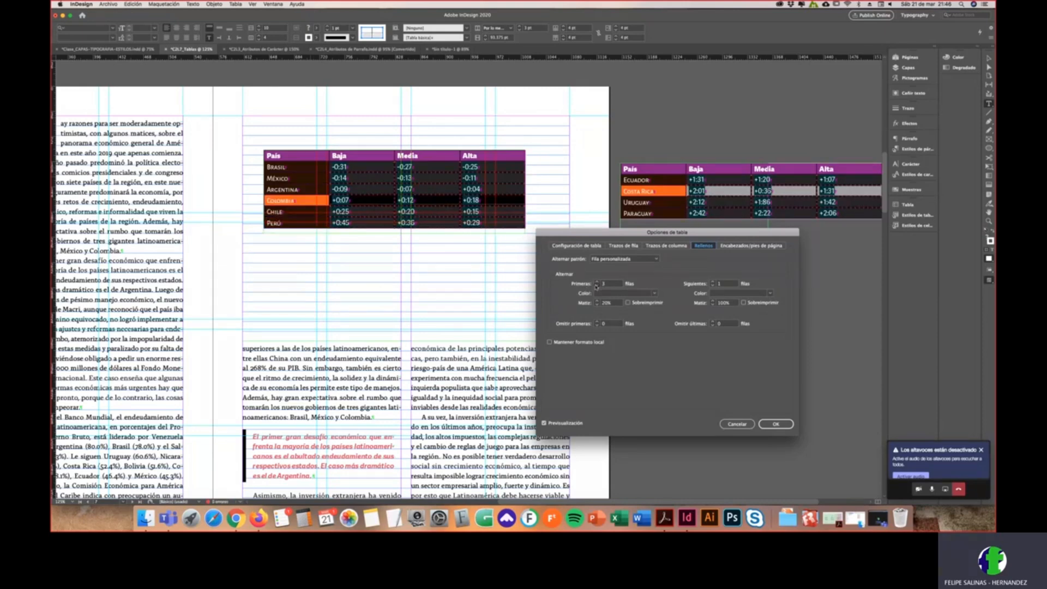
click(597, 286)
click(597, 285)
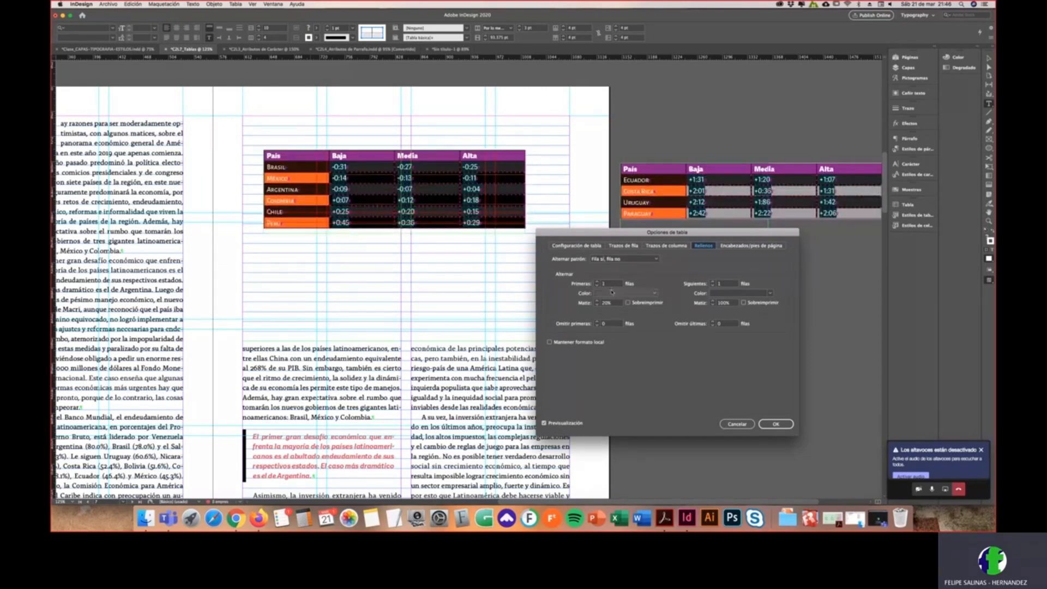
Step: Set the first alternating fill to the pink C=16 M=42 Y=0 swatch and skip the first 1 row
click(612, 292)
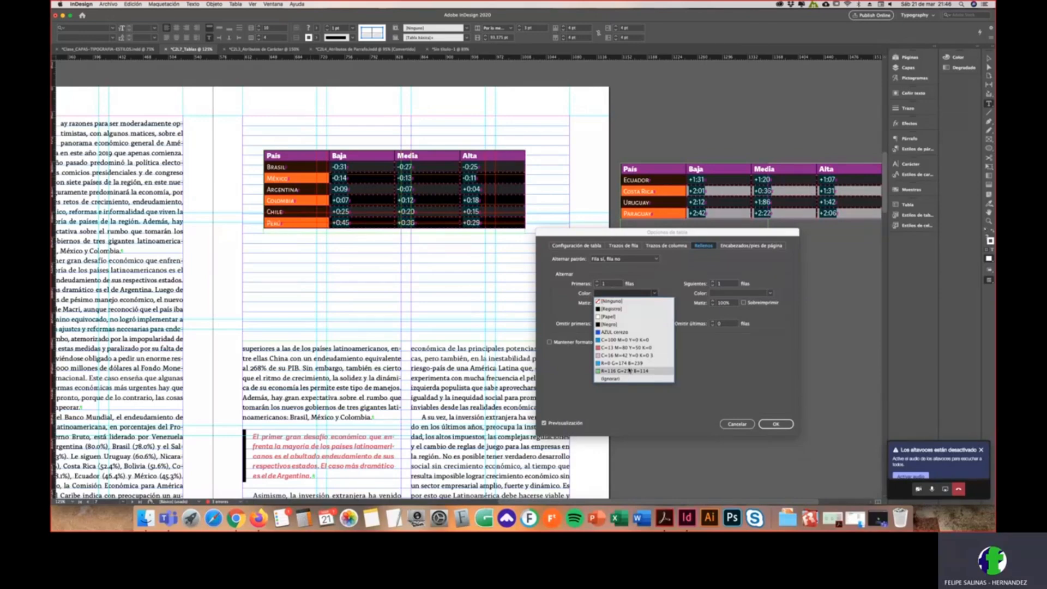
click(627, 355)
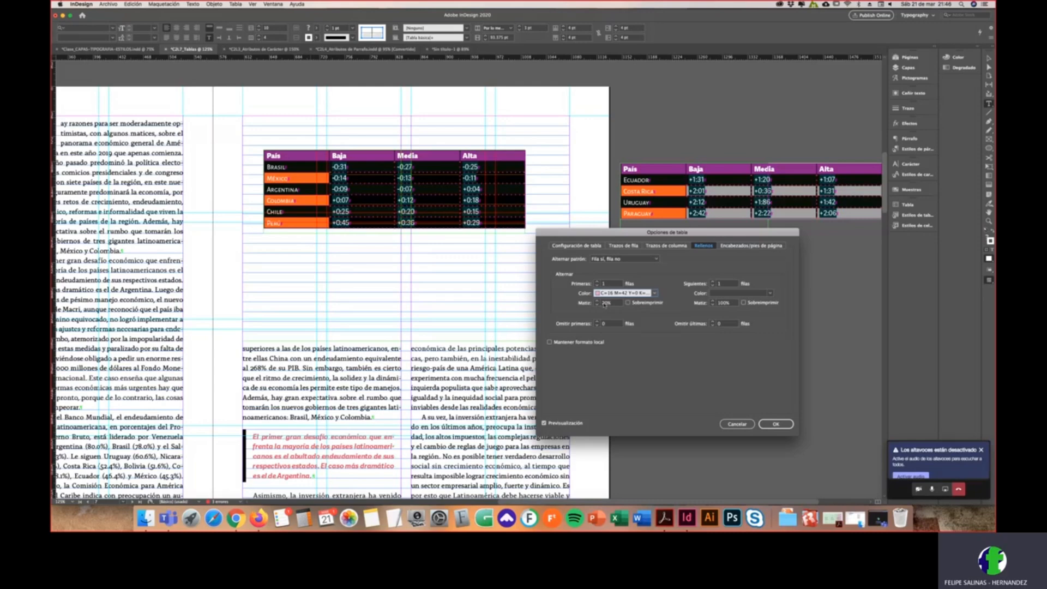
drag(605, 304, 597, 303)
click(597, 321)
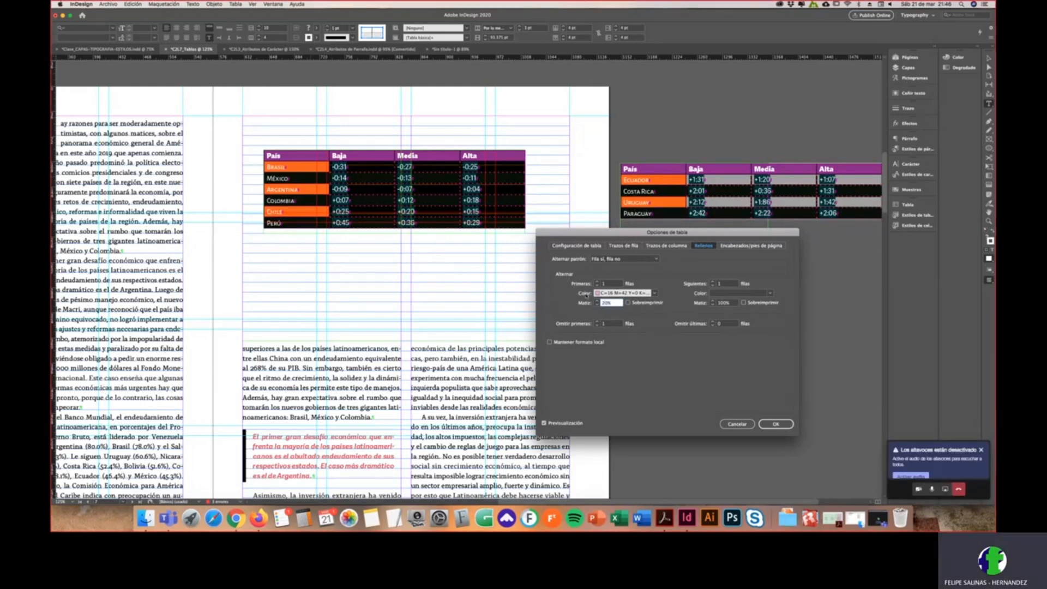
Step: Try Papel as the fill color of the next alternating rows, and set it to Ninguno
click(722, 293)
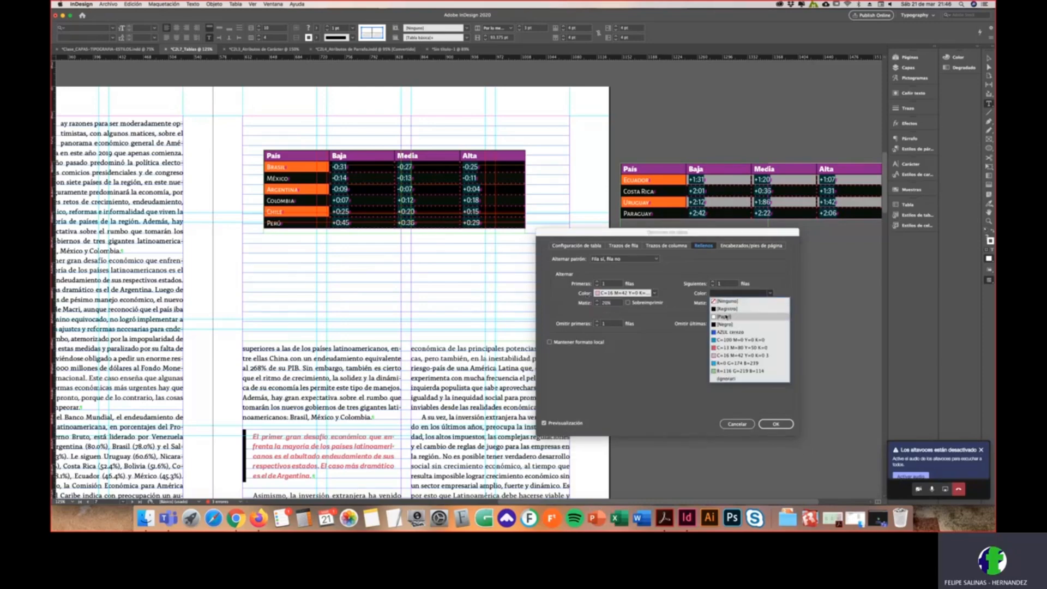
click(725, 317)
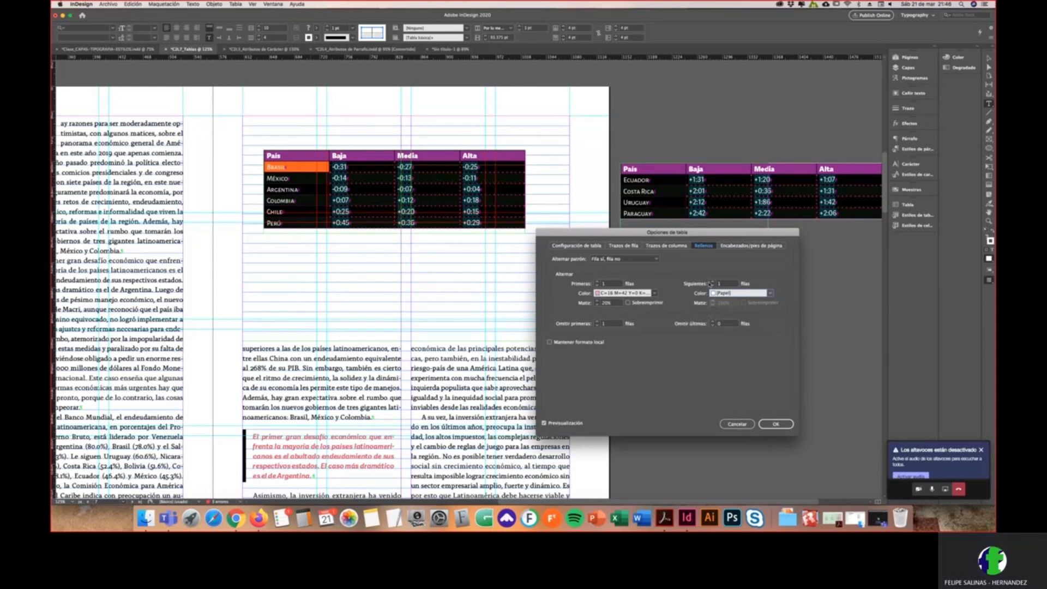
click(724, 295)
click(726, 300)
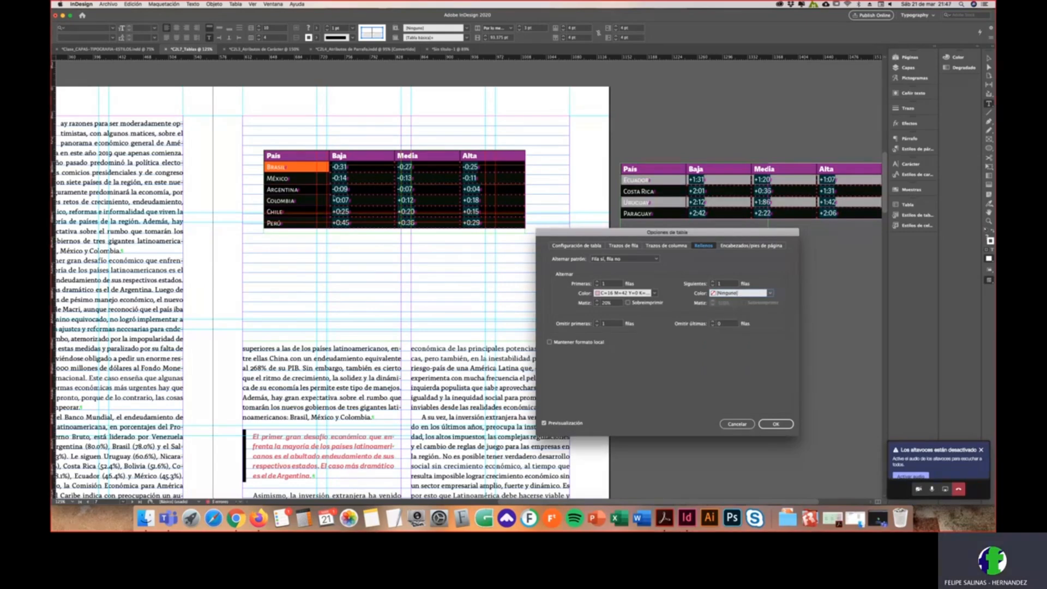
Step: Set the next alternating rows' fill to Papel, turn on Mantener formato local, and apply the table options
click(732, 293)
click(737, 317)
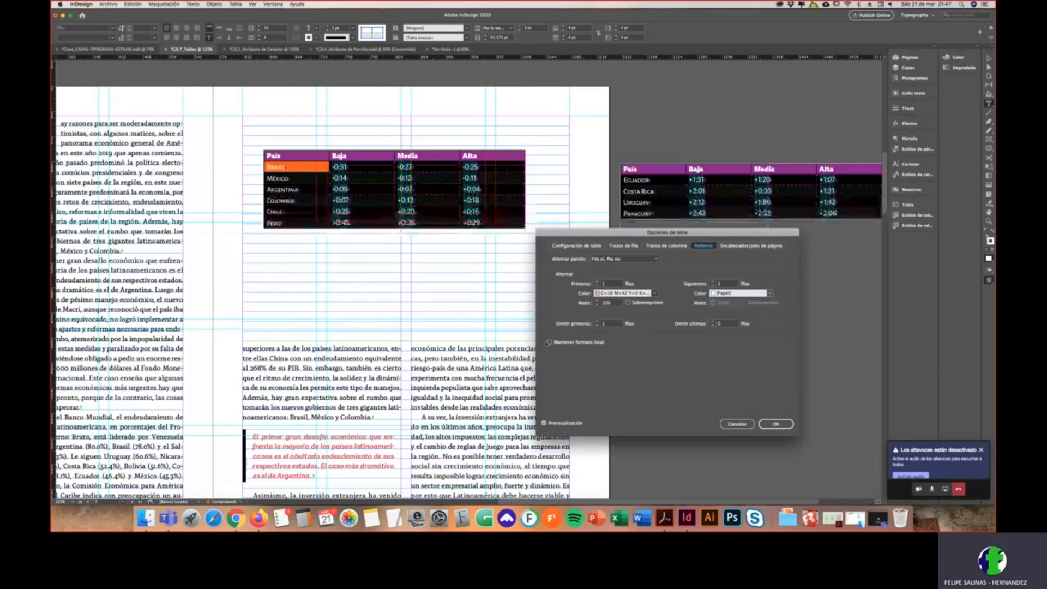
click(550, 343)
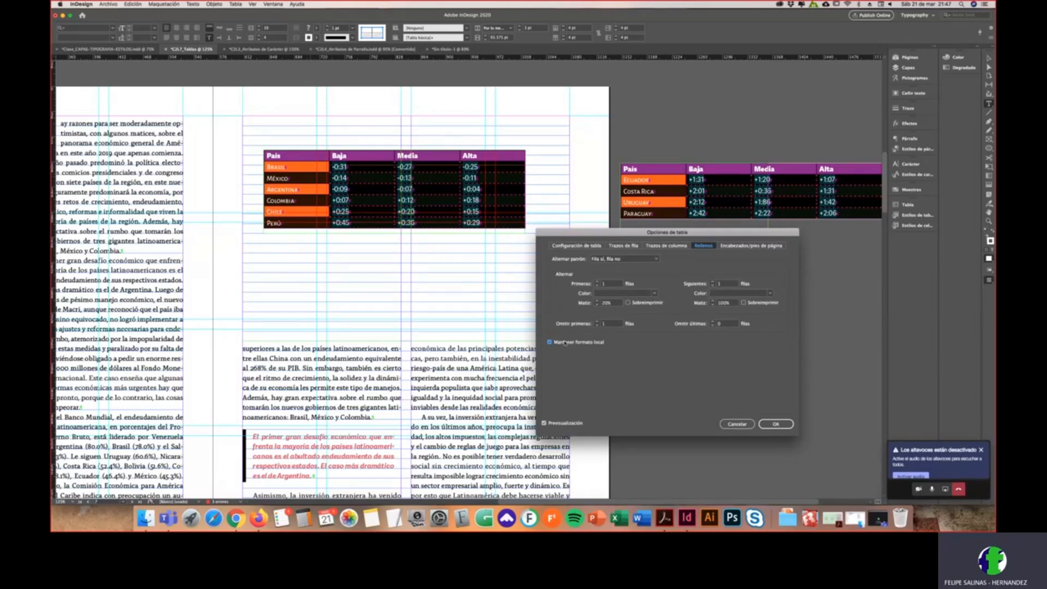
click(776, 425)
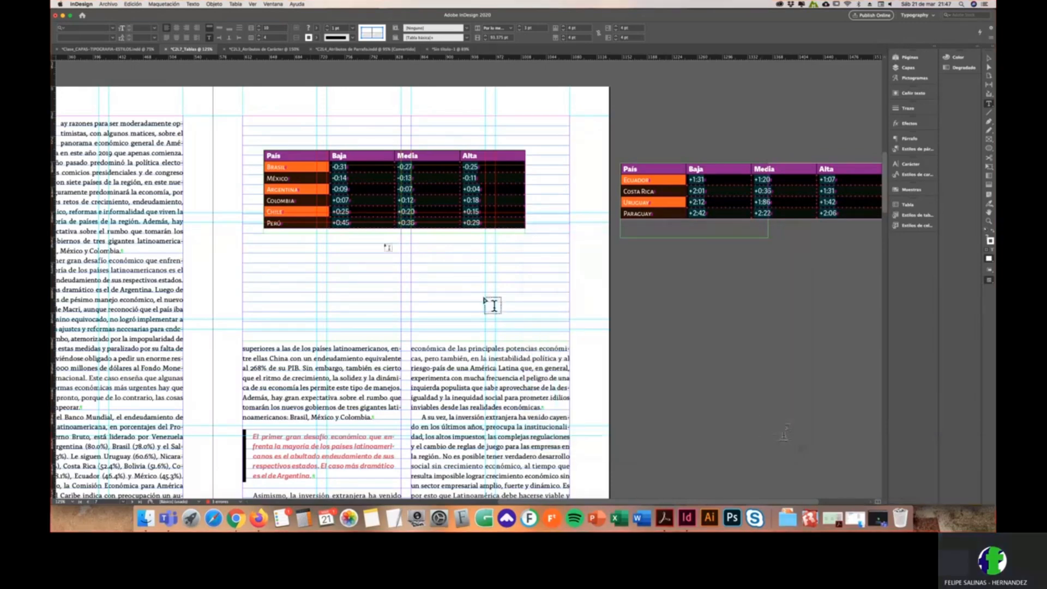
Step: Move the linked frame holding the rest of the table from the pasteboard to below the first frame, and preview the page without guides
click(412, 221)
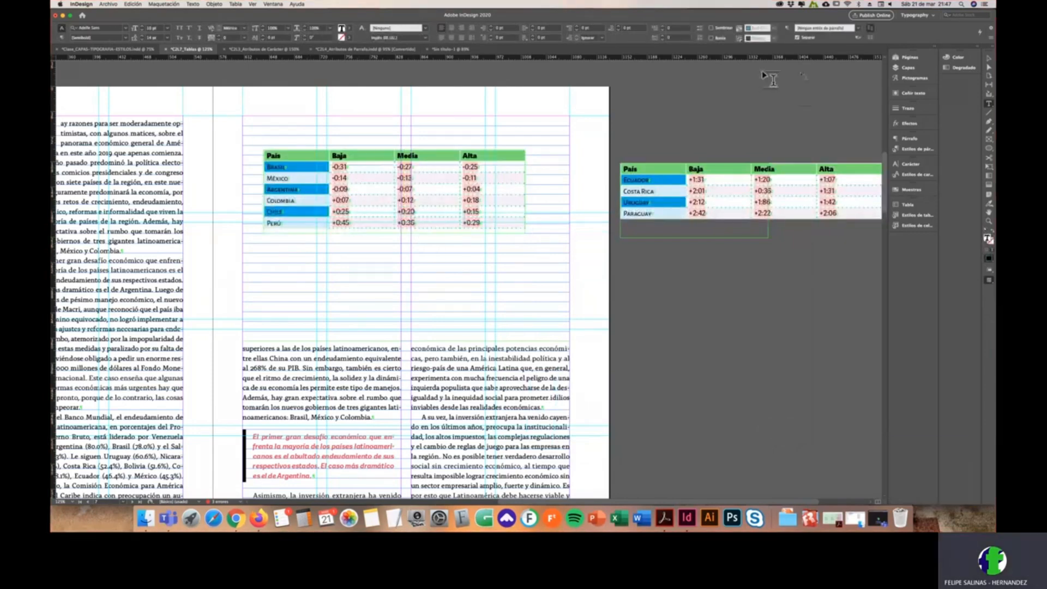
key(Escape)
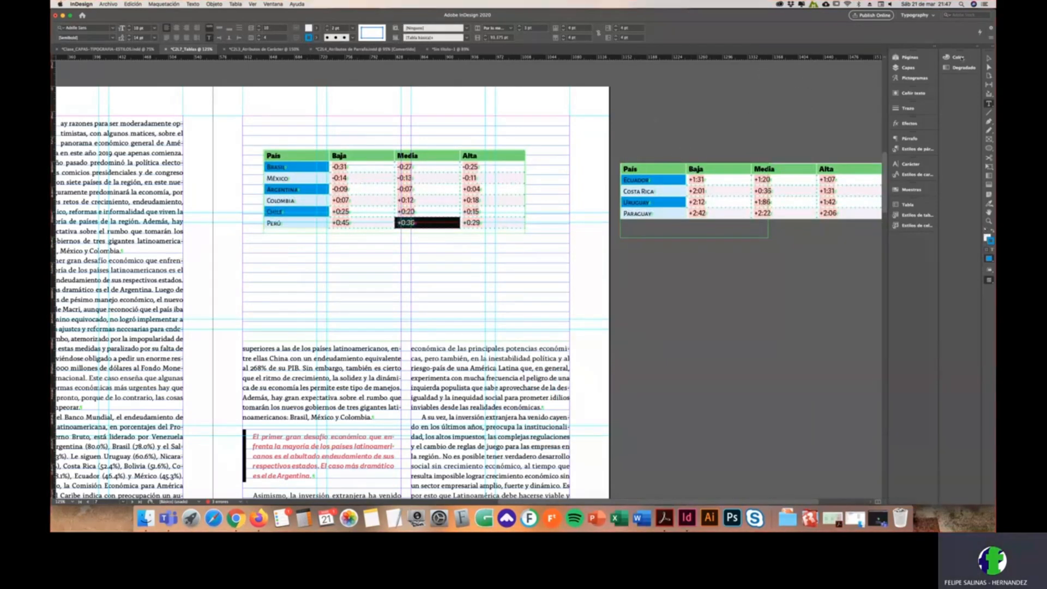
key(v)
drag(764, 175, 406, 258)
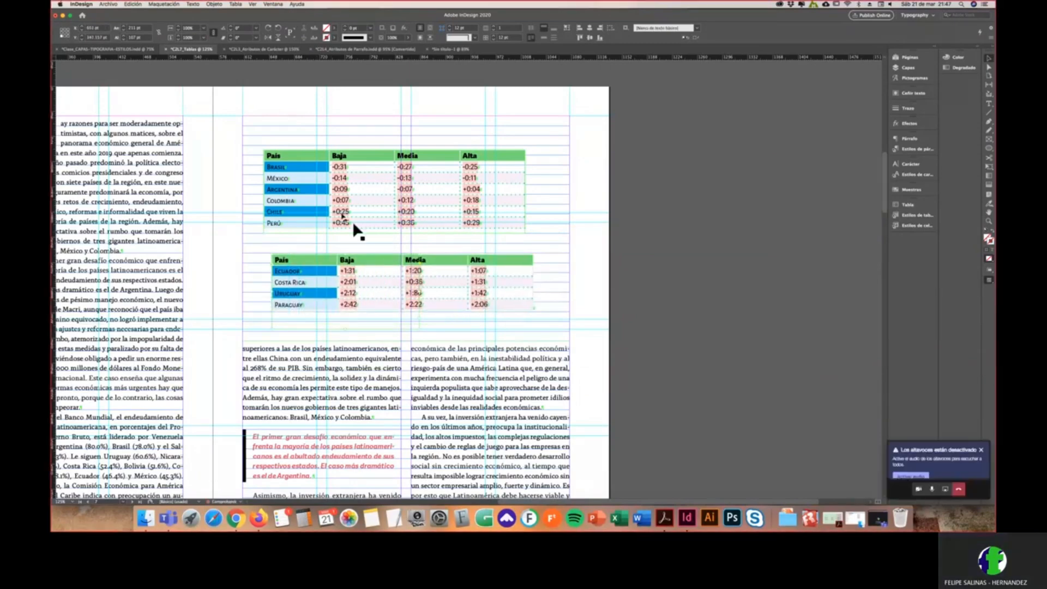
key(w)
click(294, 100)
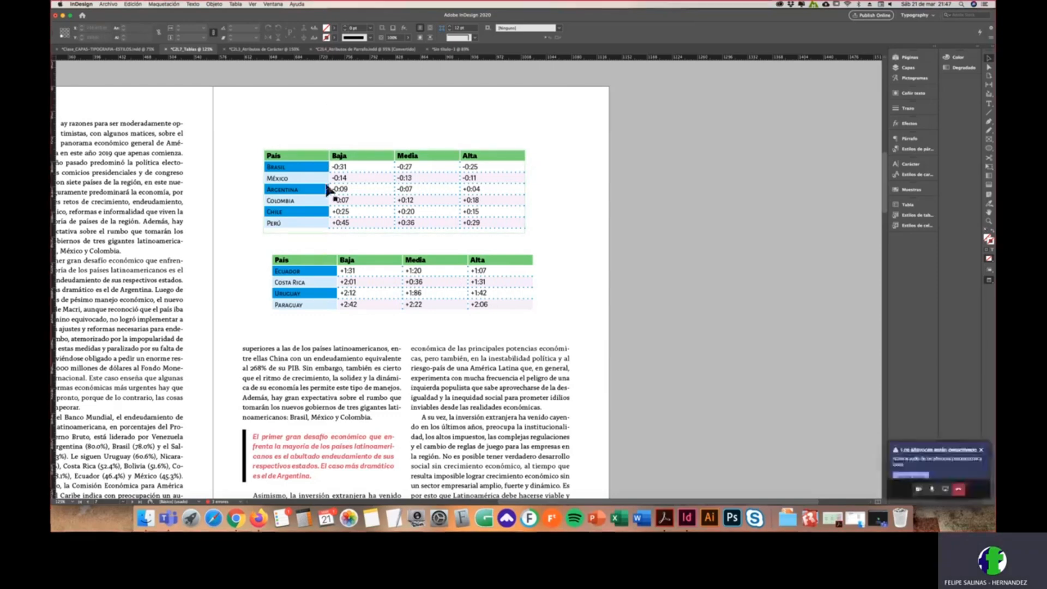
Step: Select the whole table and review its cell options for text, graphics, strokes and fills, rows and columns, and diagonal lines
right_click(290, 174)
click(283, 170)
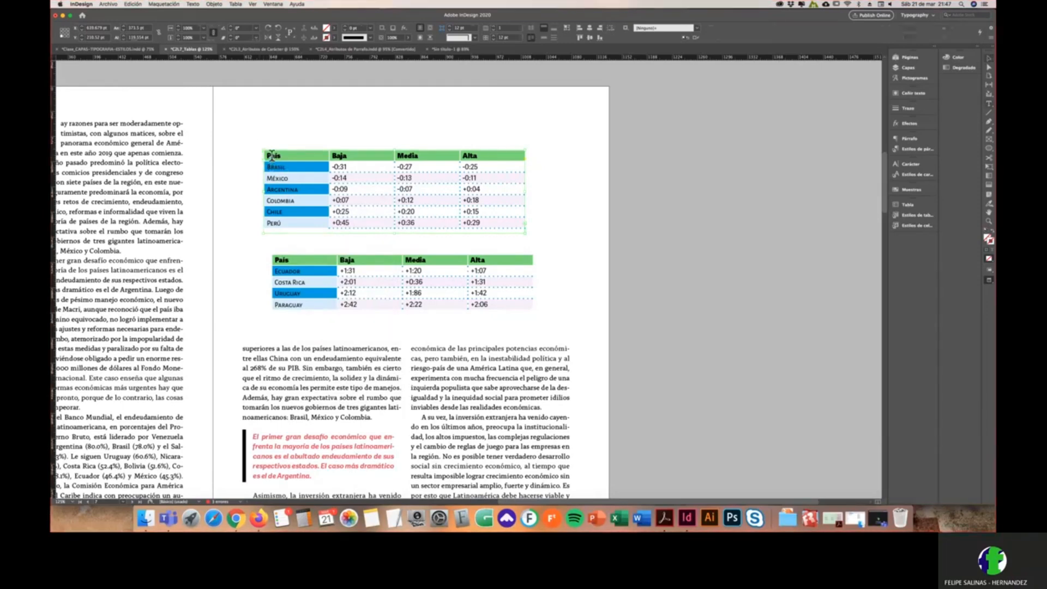
double_click(271, 157)
click(260, 147)
right_click(310, 181)
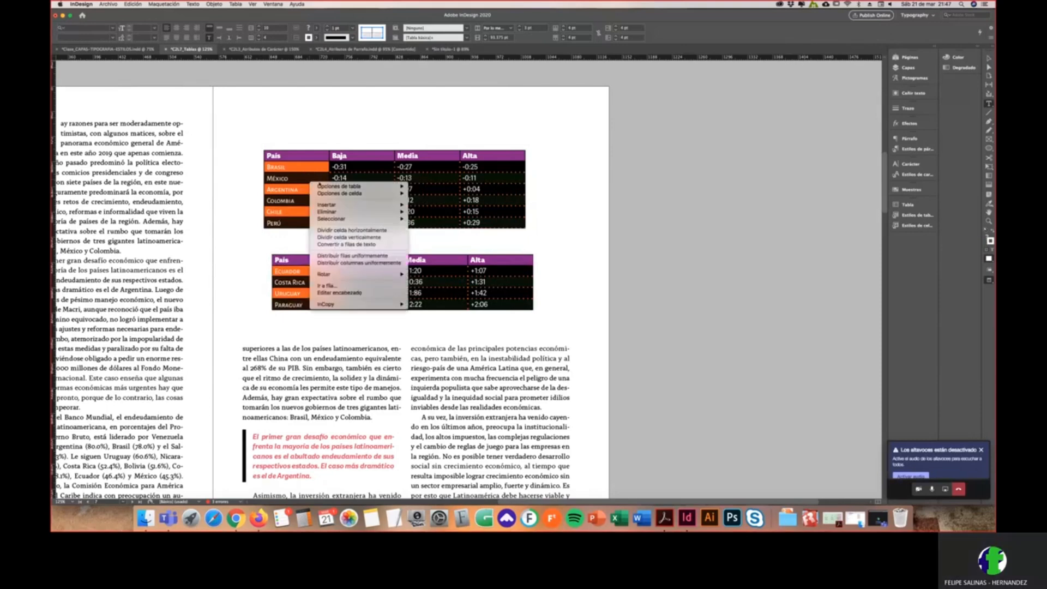
mouse_move(347, 196)
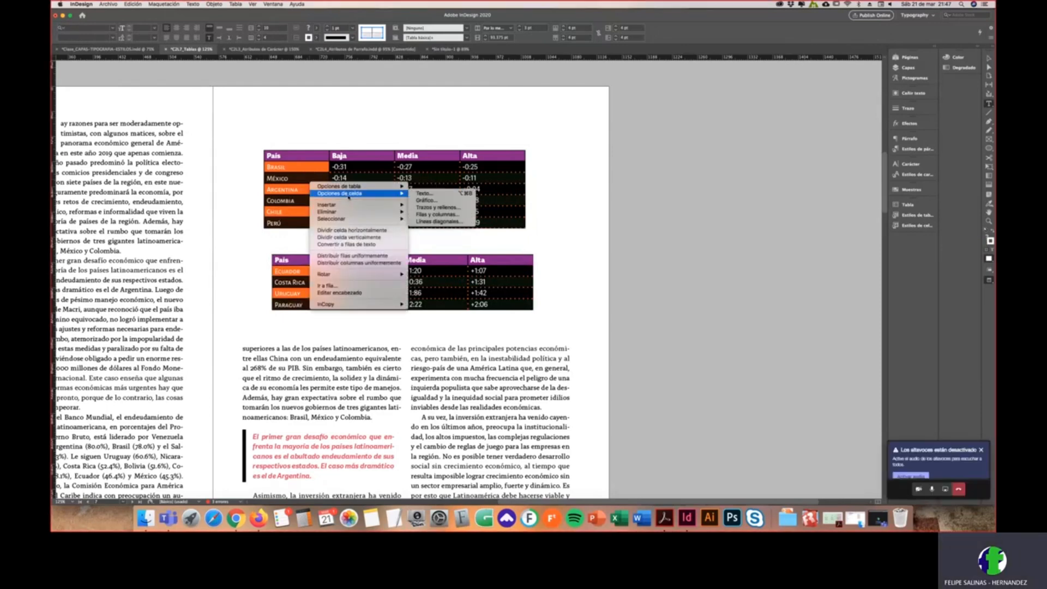
click(424, 193)
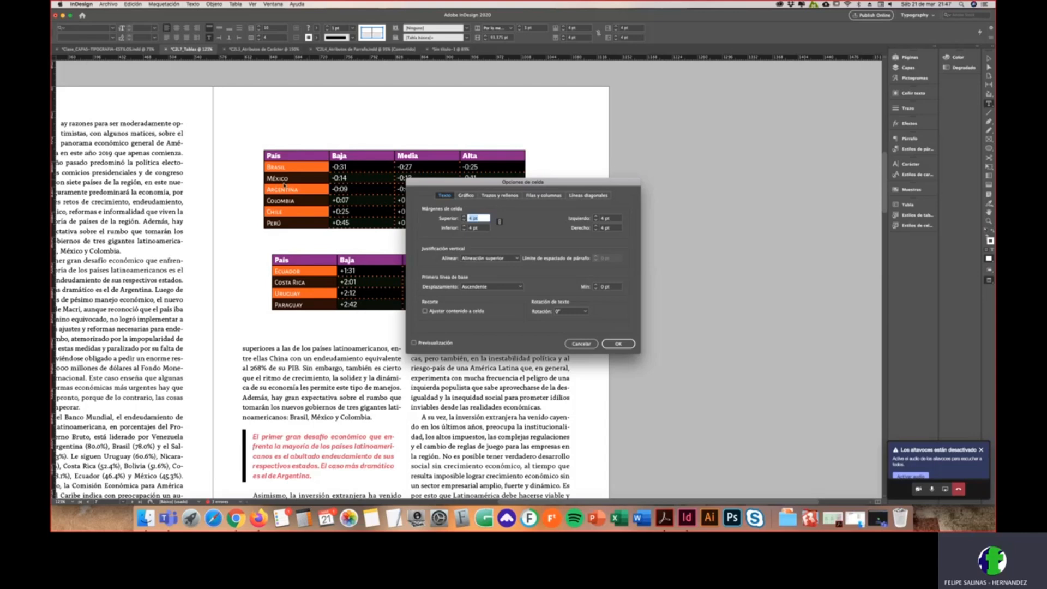
click(466, 196)
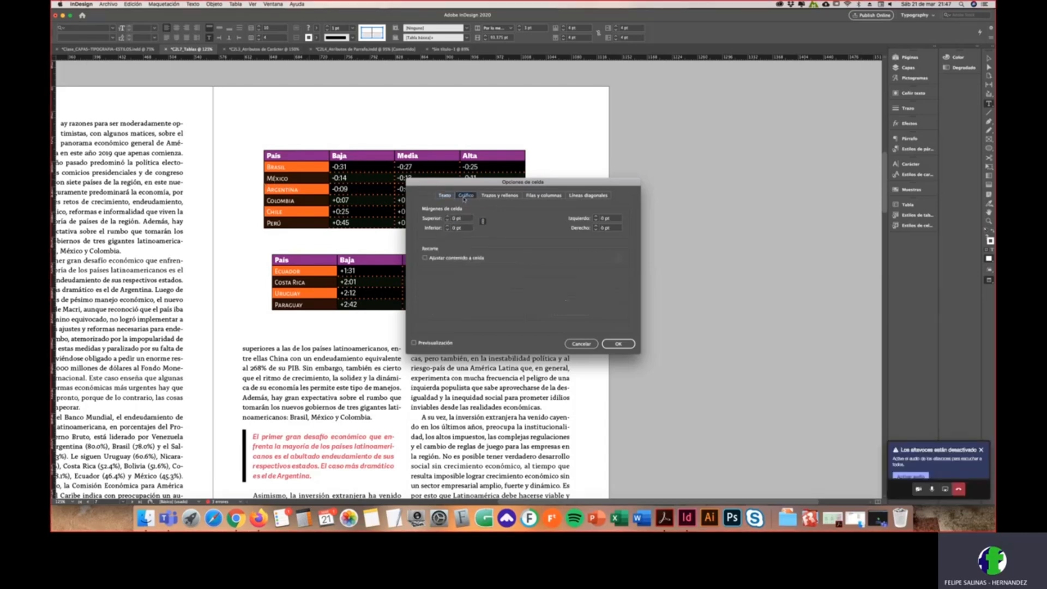
click(489, 197)
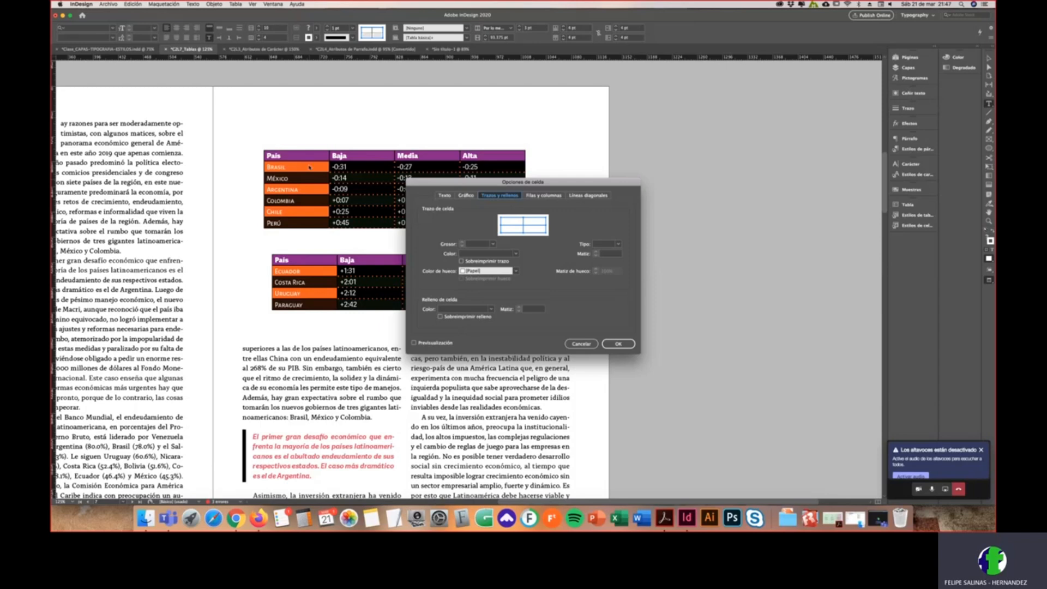
click(537, 197)
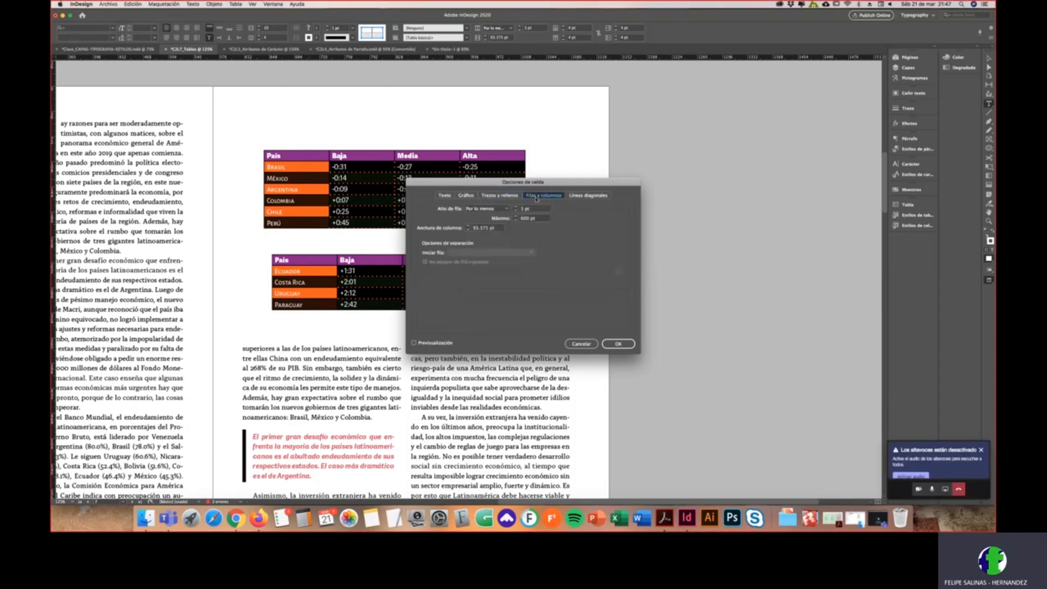
click(585, 197)
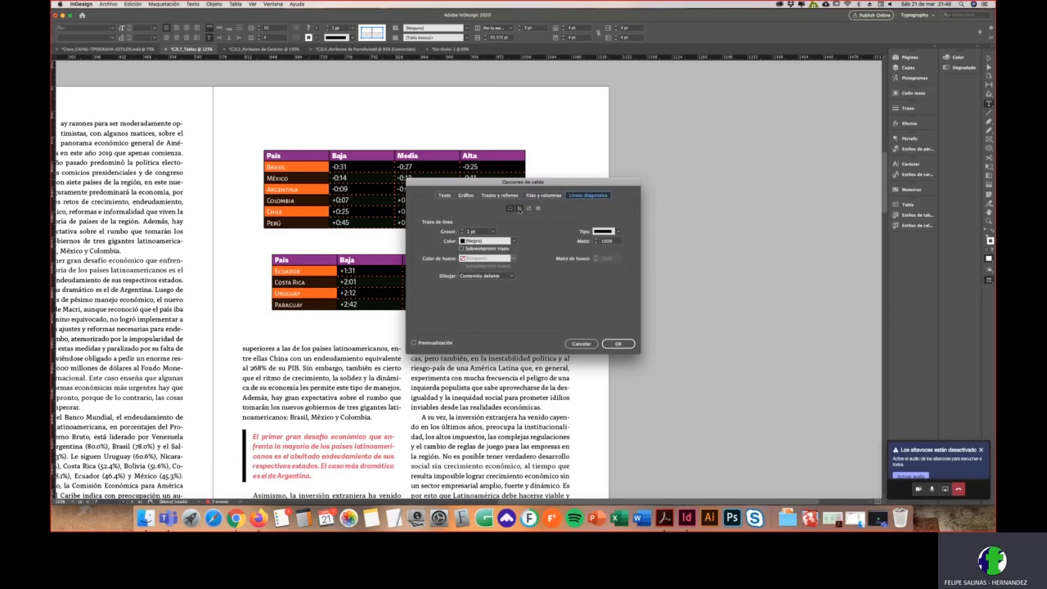
Step: Turn on the preview and try diagonal lines across all the table's cells in both directions
click(520, 209)
click(414, 343)
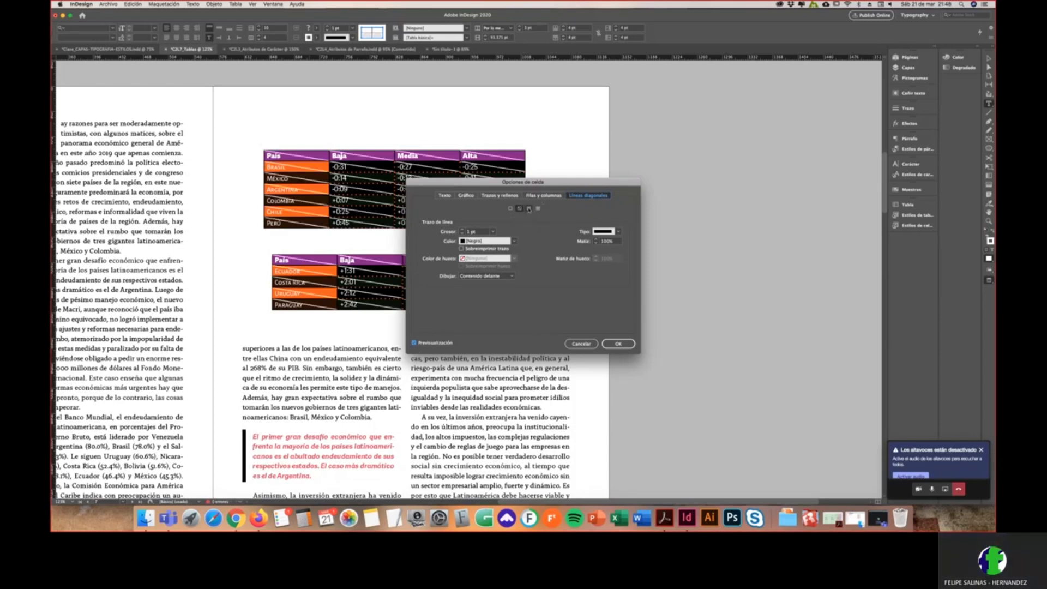
click(528, 209)
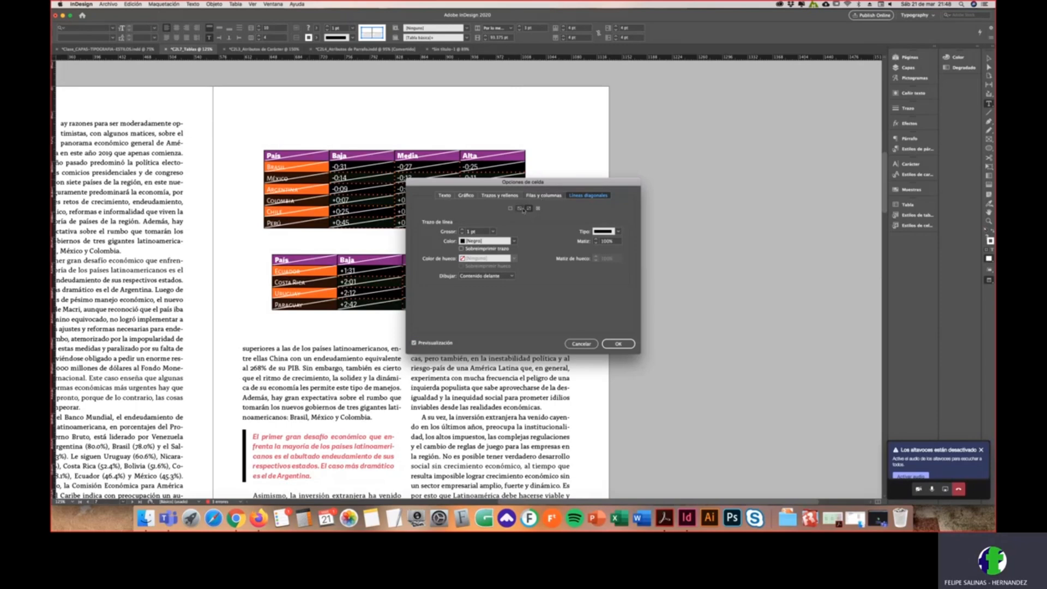
click(521, 209)
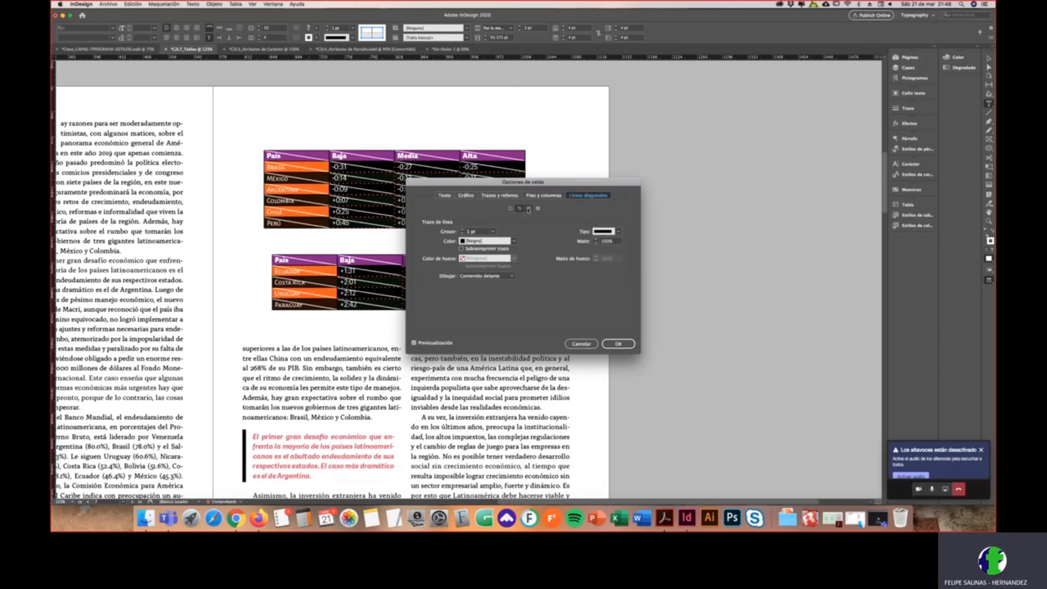
click(521, 209)
click(520, 210)
Step: Set the diagonal lines' weight to 0 pt and apply the cell options
click(495, 232)
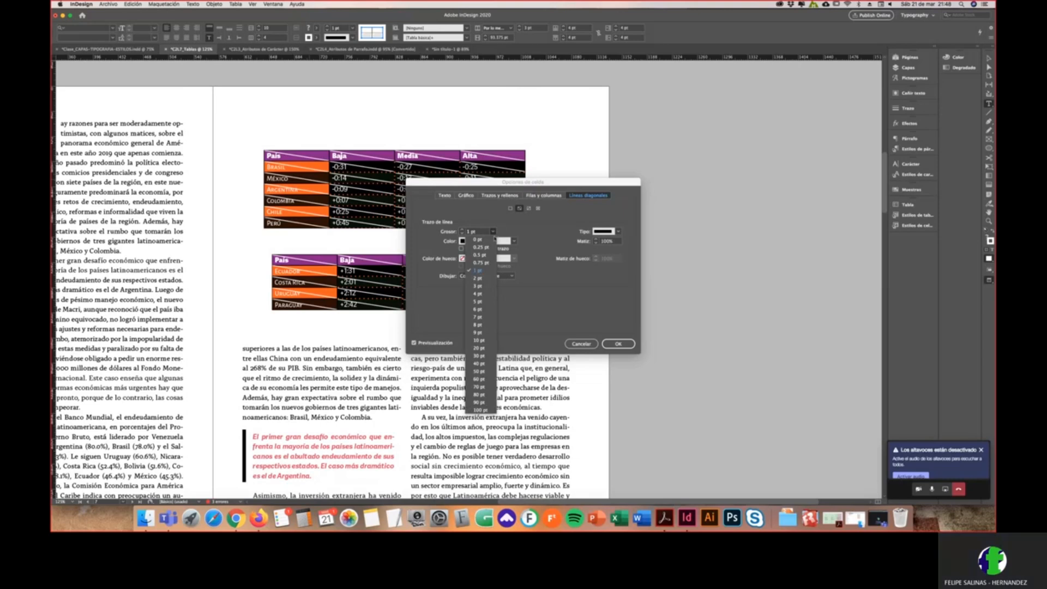
click(491, 240)
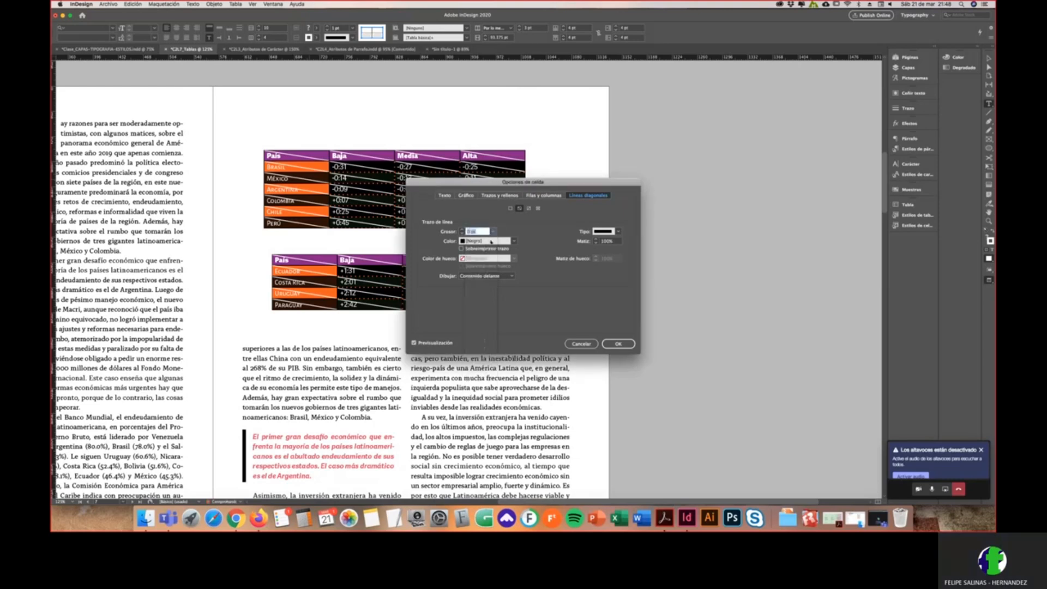
click(540, 196)
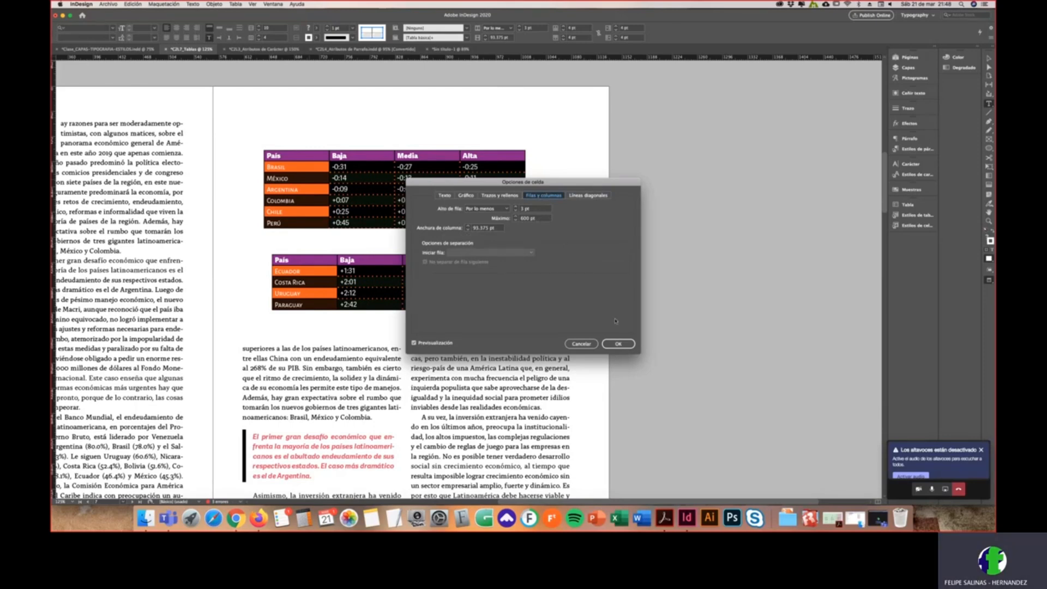
click(615, 344)
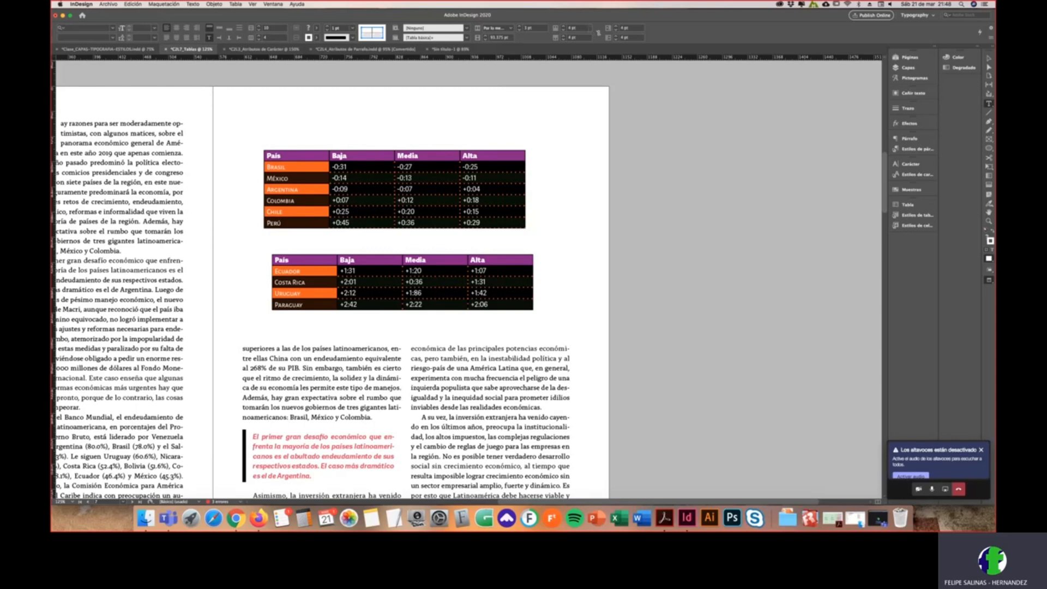
Step: Select the Brasil cell and increase its upper and lower insets to 7 pt
click(295, 180)
double_click(270, 165)
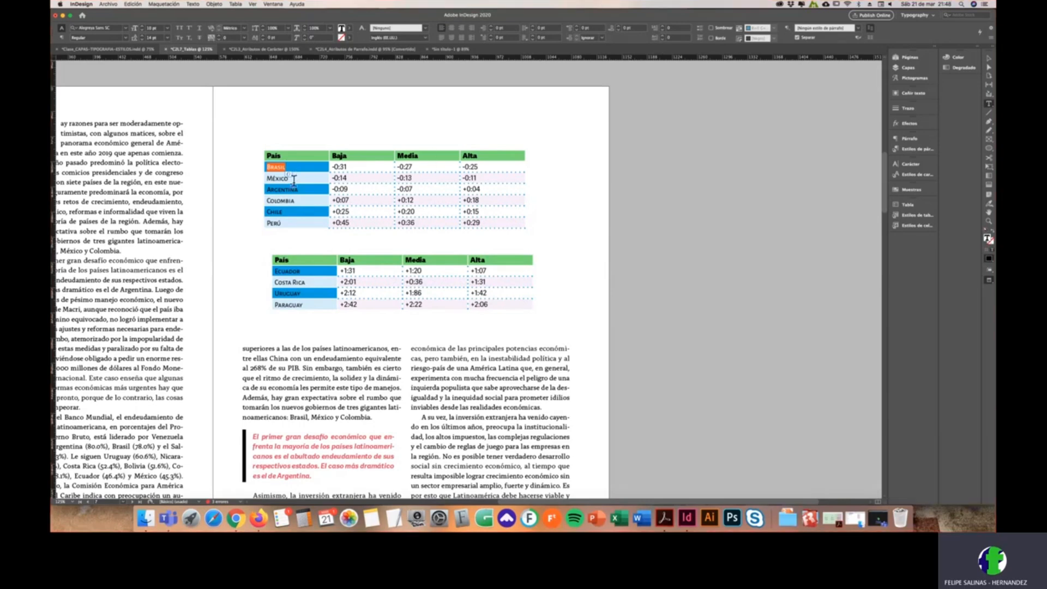
click(266, 166)
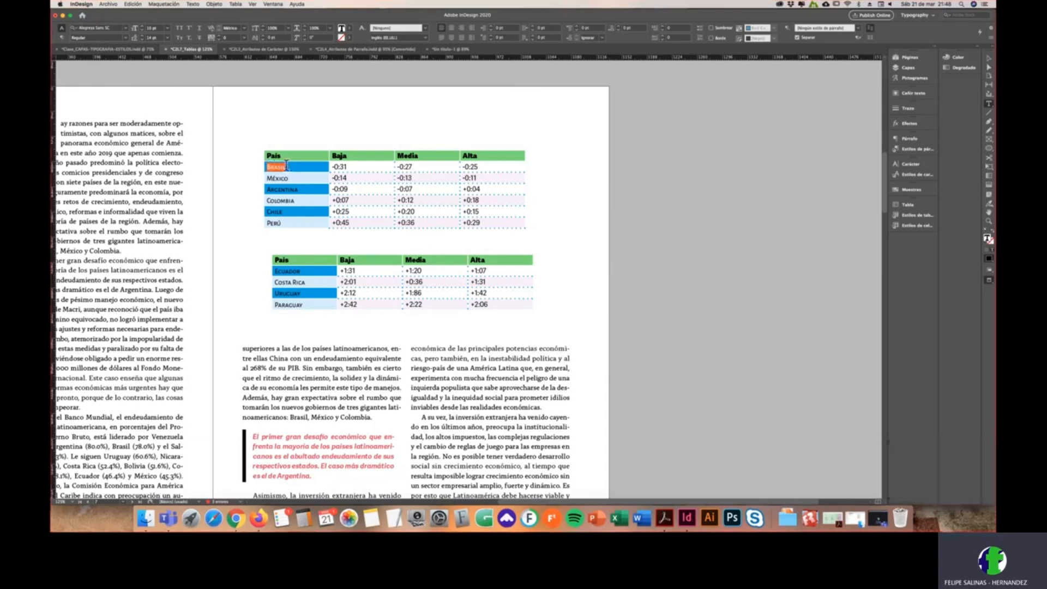
key(Escape)
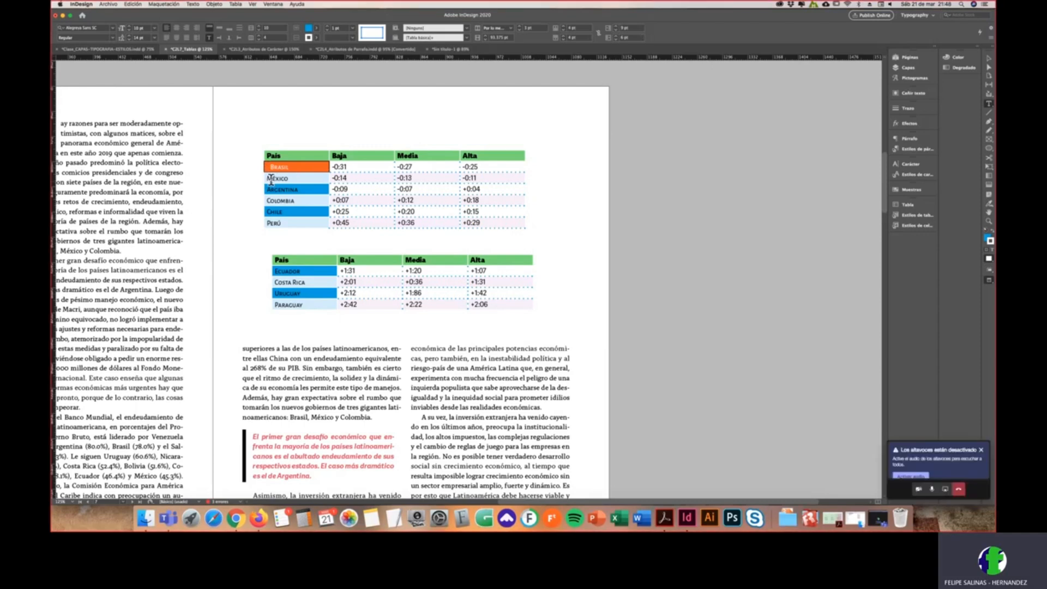
click(564, 27)
click(564, 27)
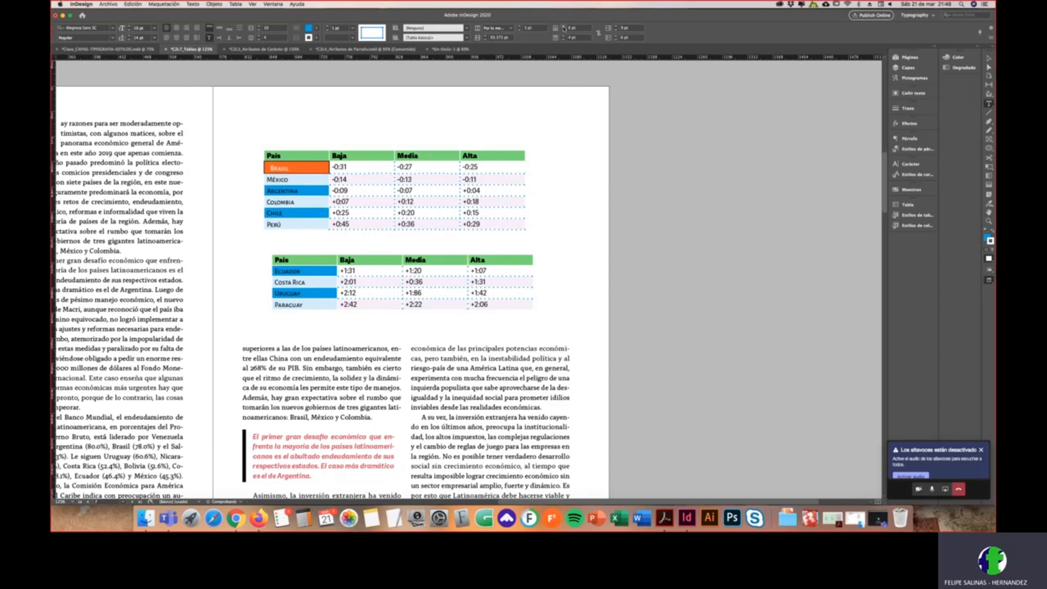
click(564, 27)
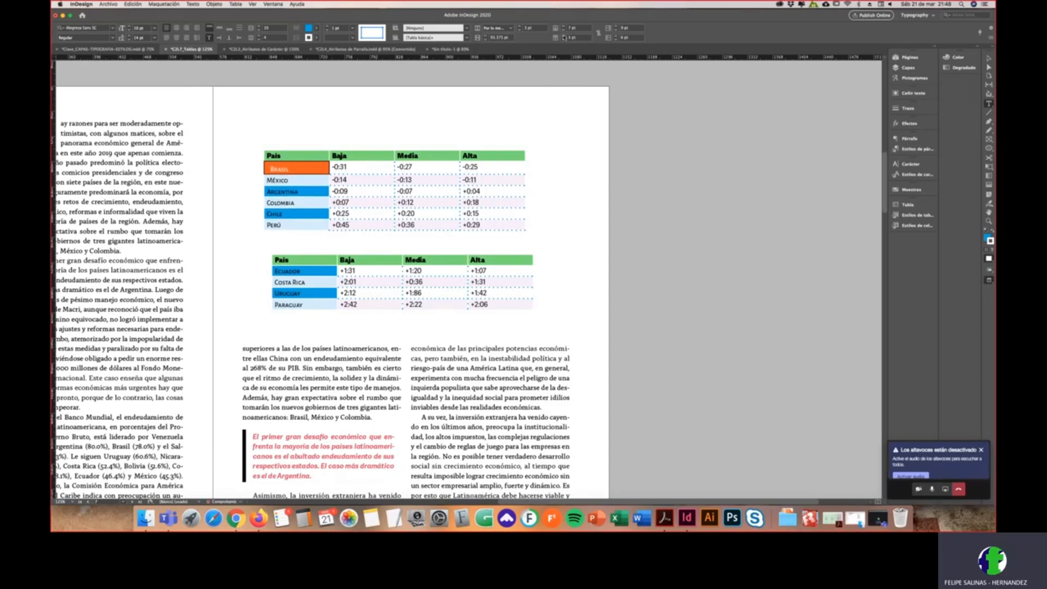
click(564, 37)
click(564, 37)
click(564, 36)
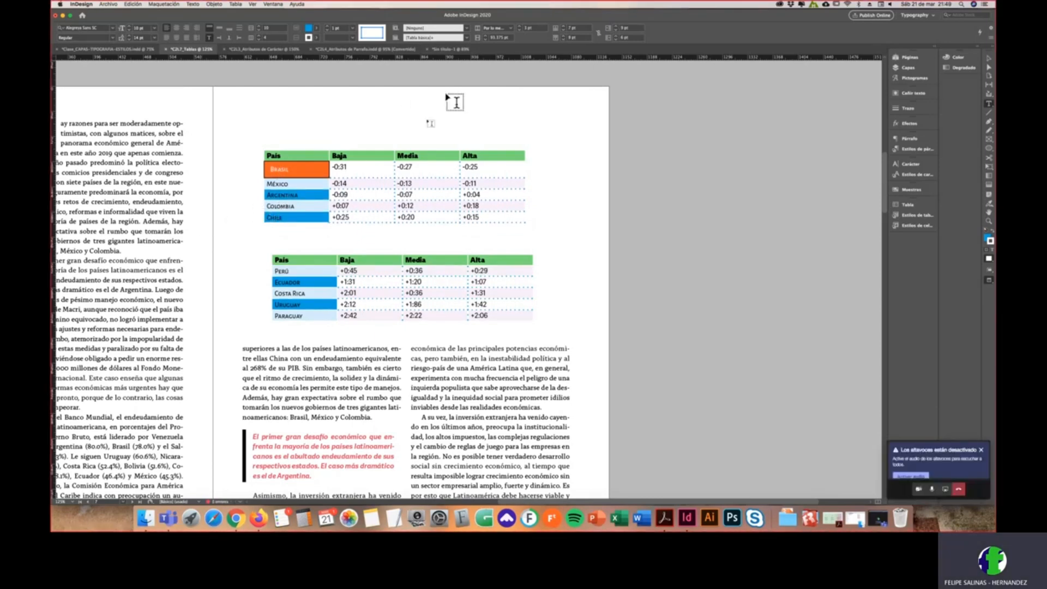
Step: Choose Por lo menos as the Brasil row's height rule, and finish editing the table
click(511, 28)
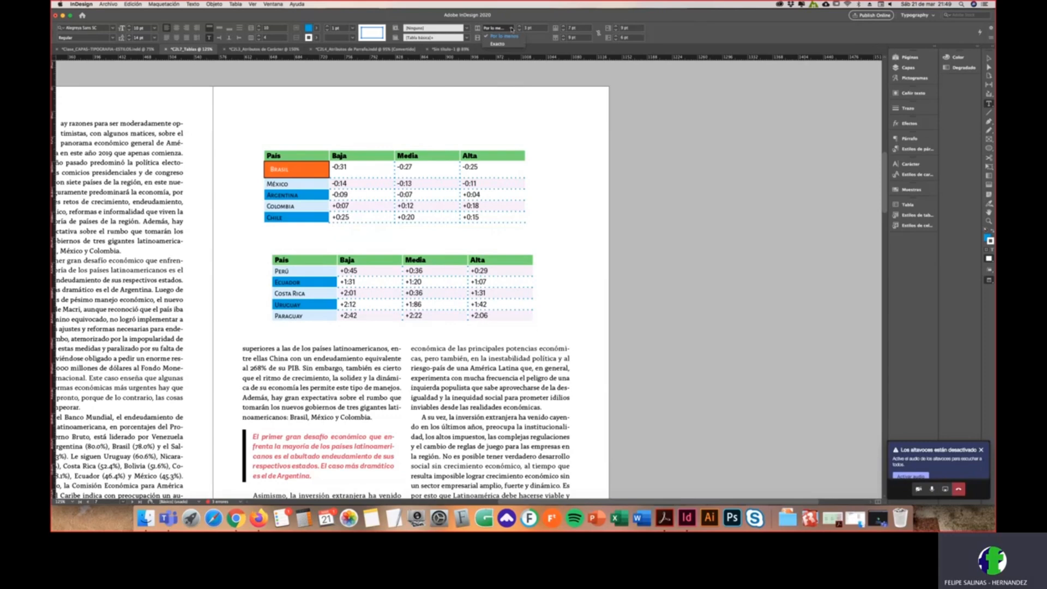
click(504, 36)
click(369, 178)
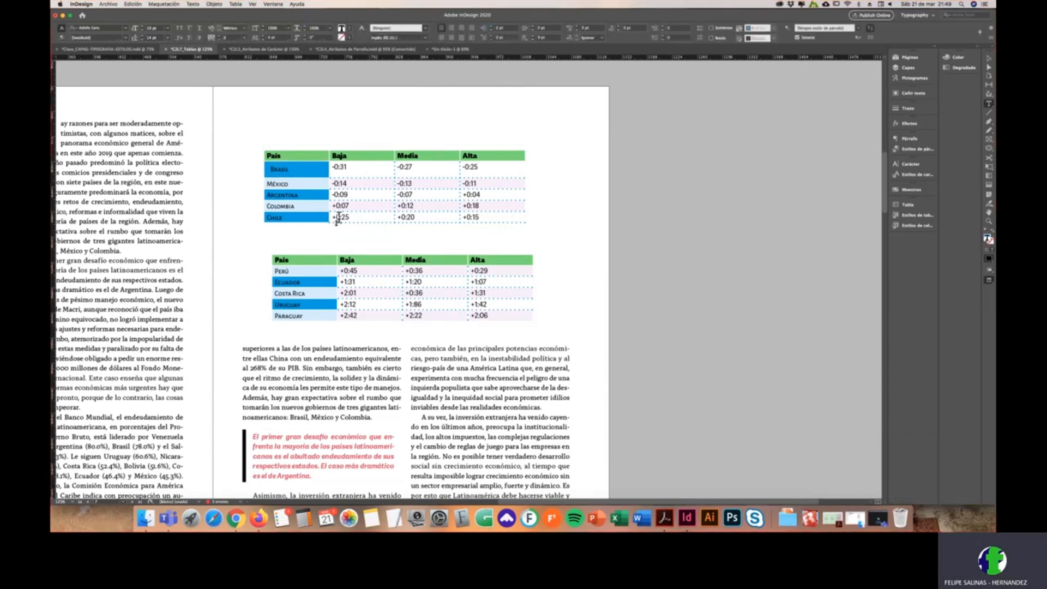
key(Escape)
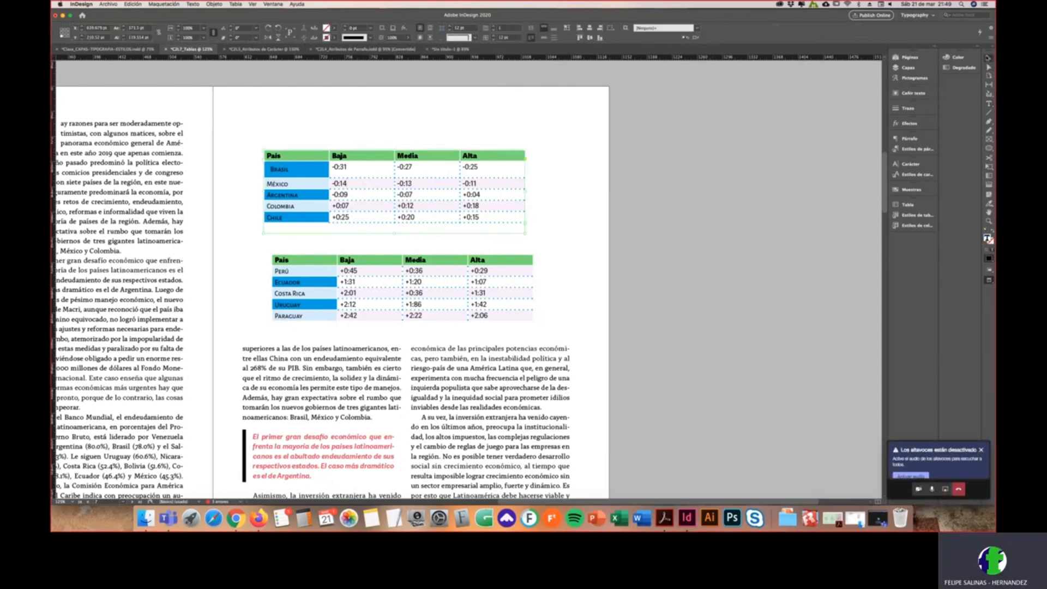
Step: Widen the second table frame to about 280 pt and align it closely below the first table's left edge
scroll(336, 186, down, 1)
scroll(337, 189, down, 3)
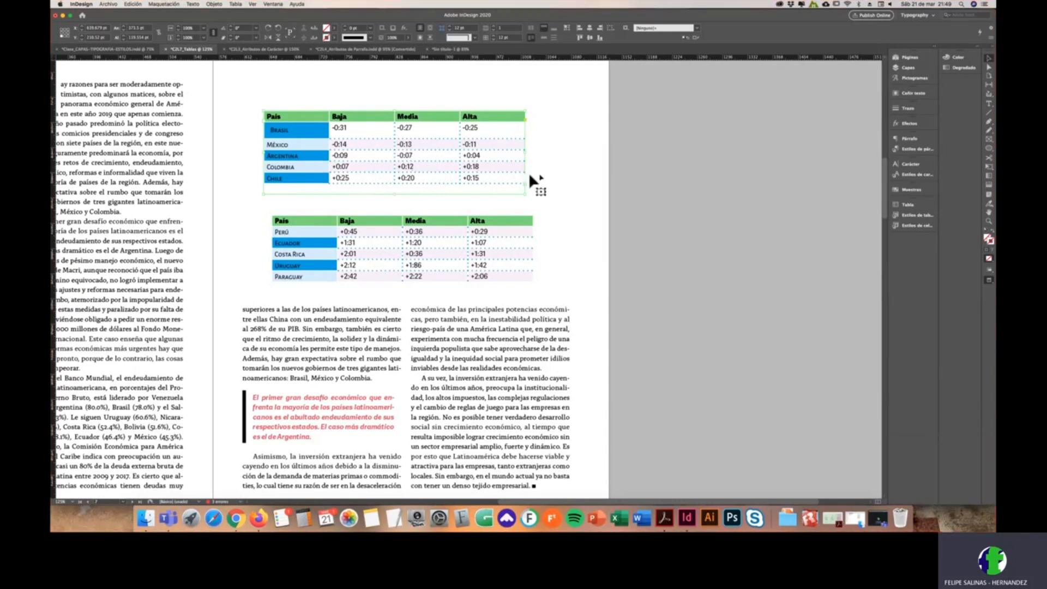
click(409, 246)
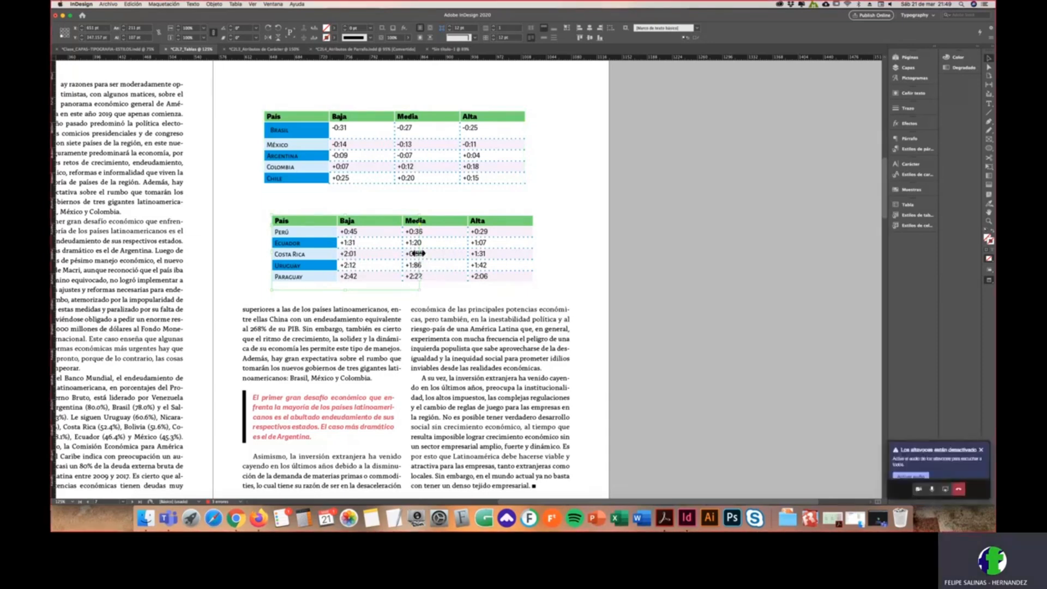
drag(423, 251, 539, 251)
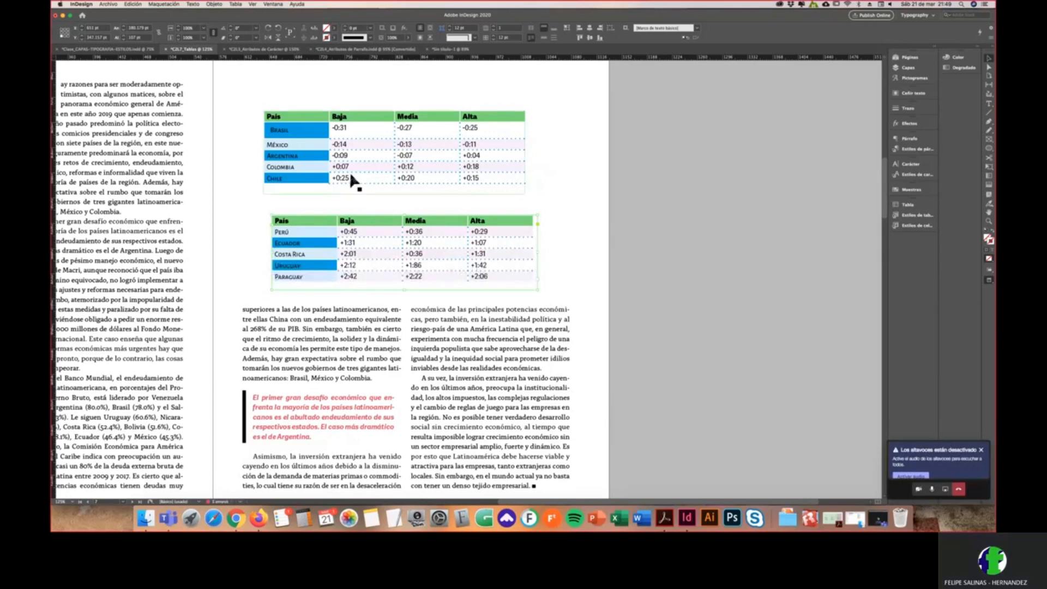
drag(315, 217, 311, 209)
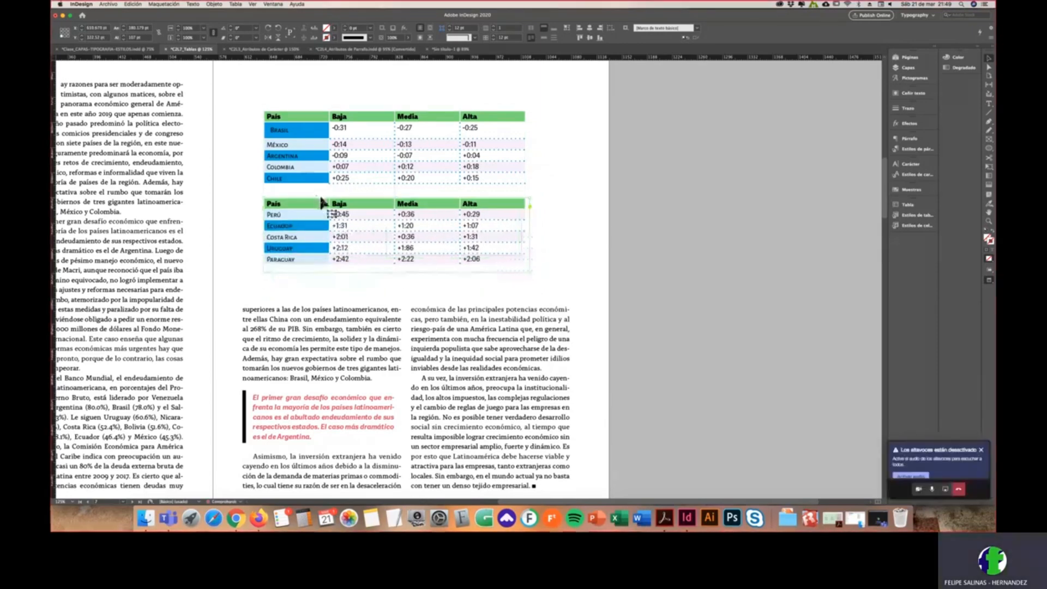
Step: Go to the blank spread below and turn off the preview so its guides, margins, and baseline grid show
scroll(324, 226, up, 5)
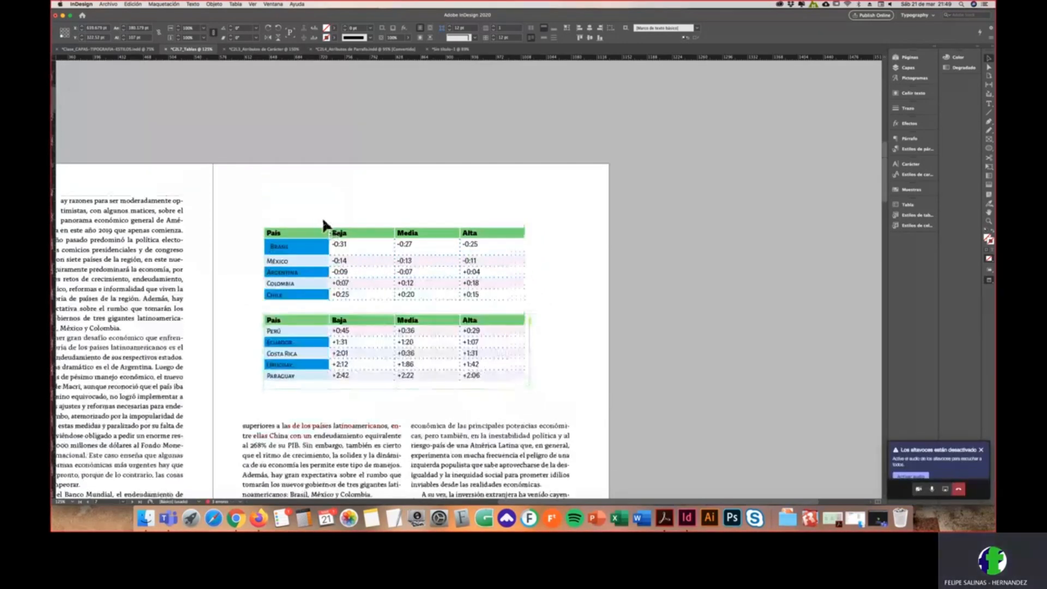
scroll(330, 229, down, 2)
scroll(337, 240, down, 15)
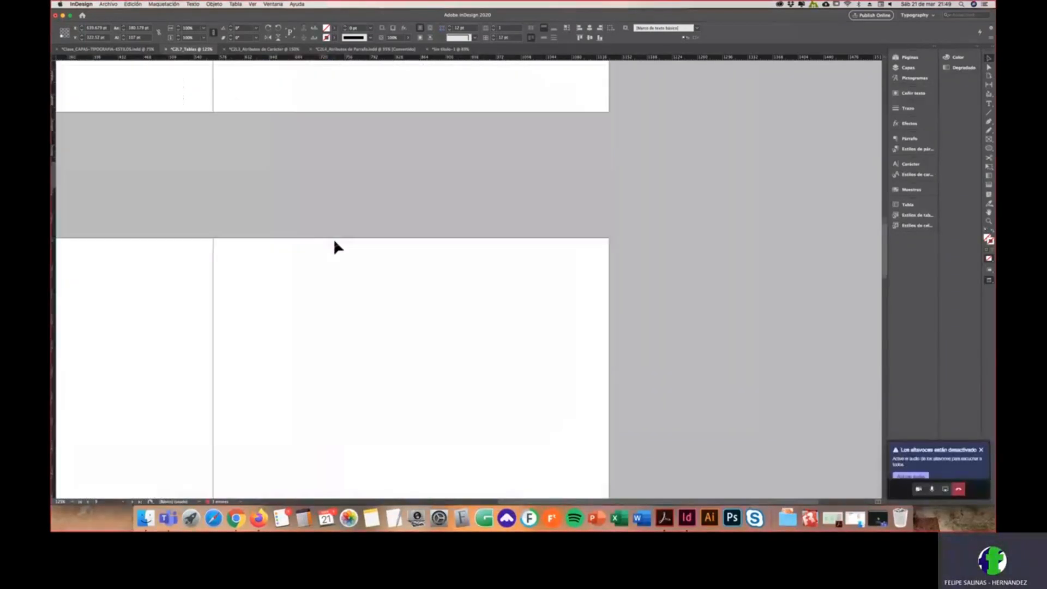
key(w)
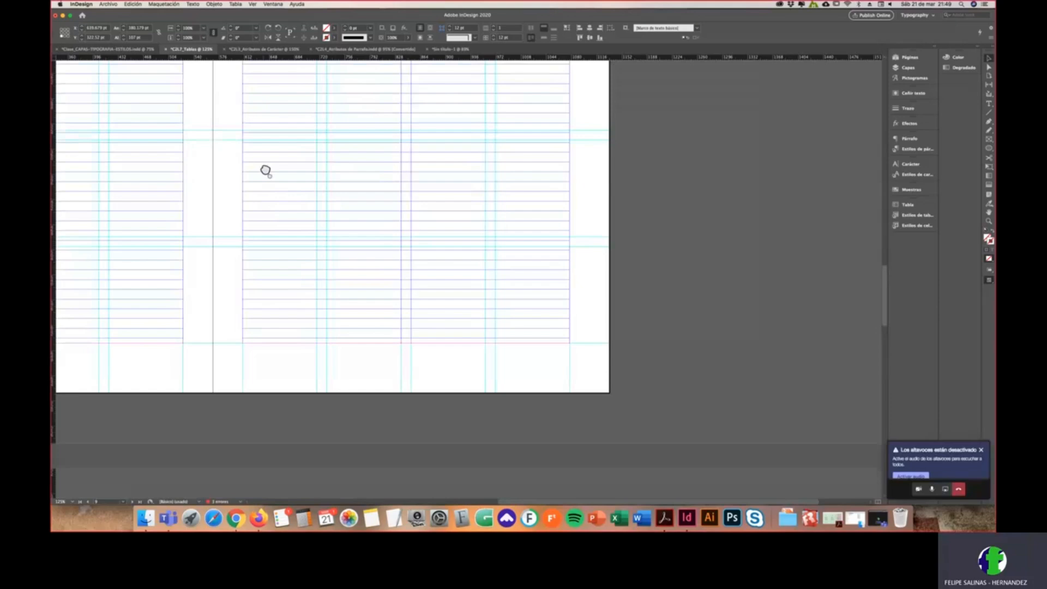
drag(264, 172, 344, 378)
drag(364, 191, 409, 182)
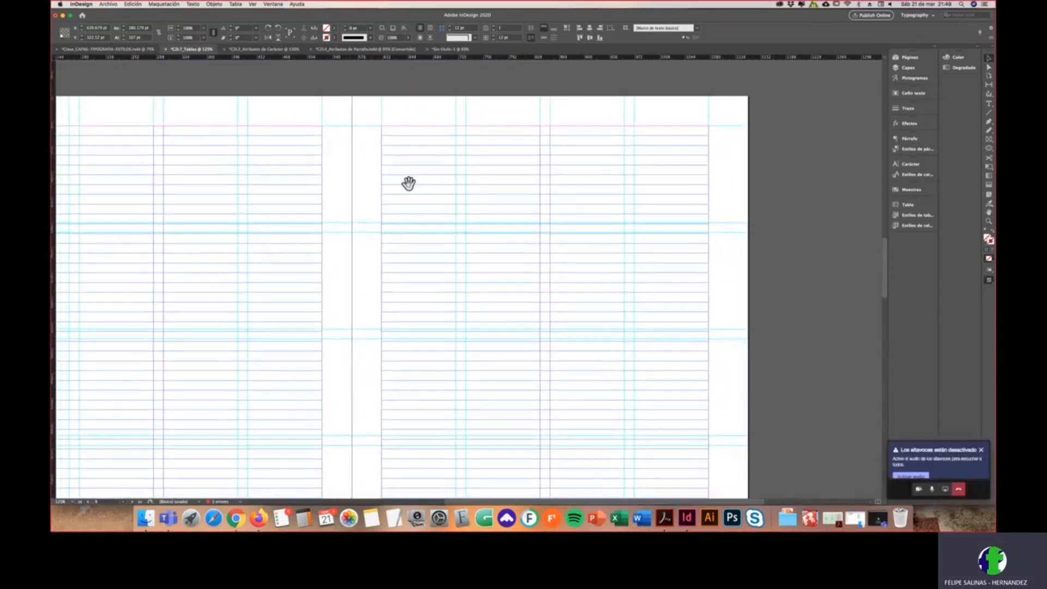
Step: Place Economía del Perú.docx from the C2L7_Tablas folder inside P2 at the first column's upper margin corner on the left page
click(111, 4)
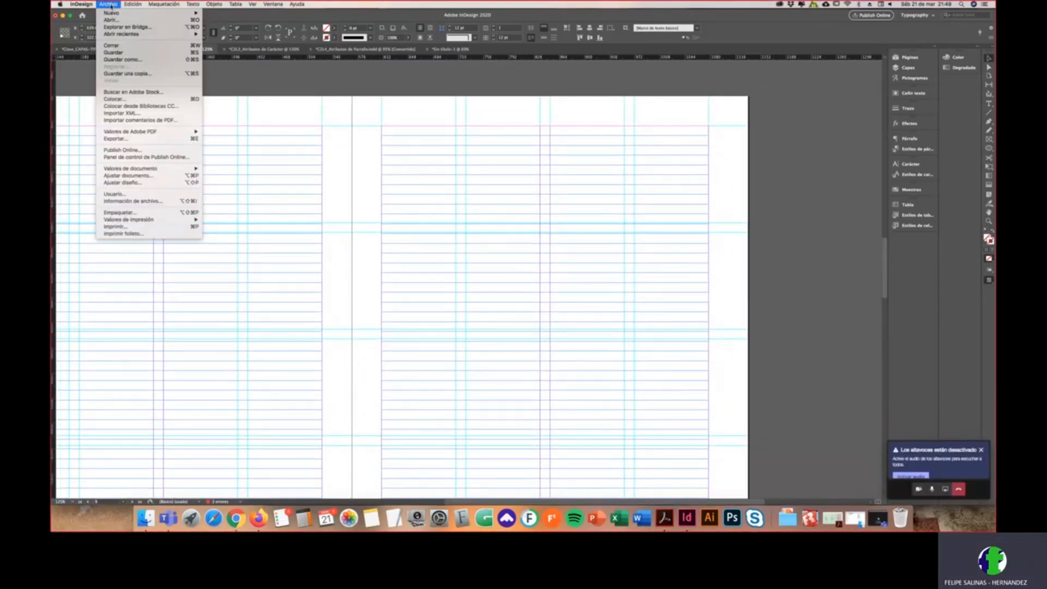
click(136, 100)
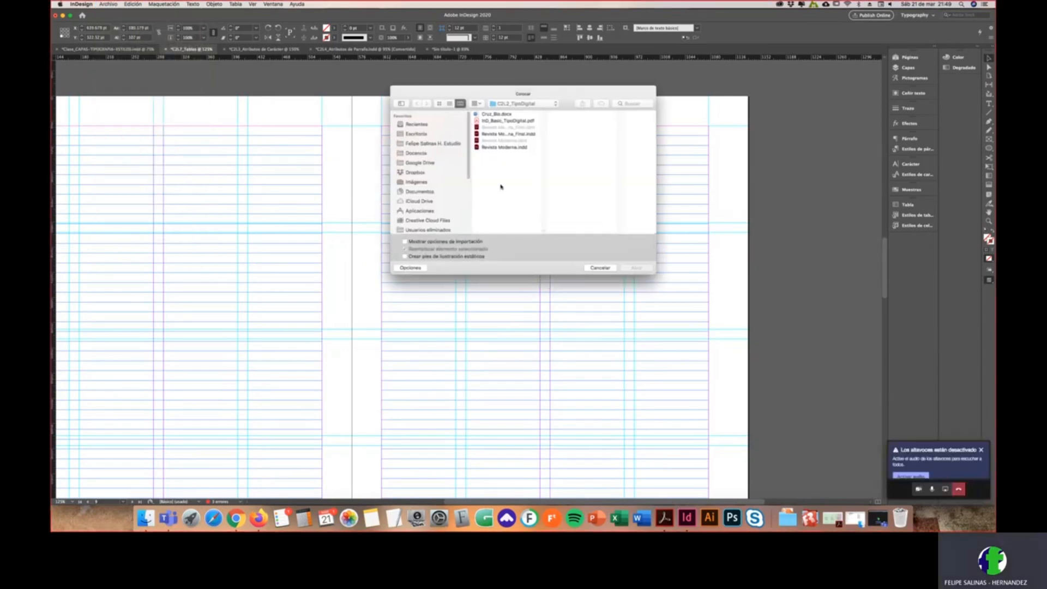
click(522, 104)
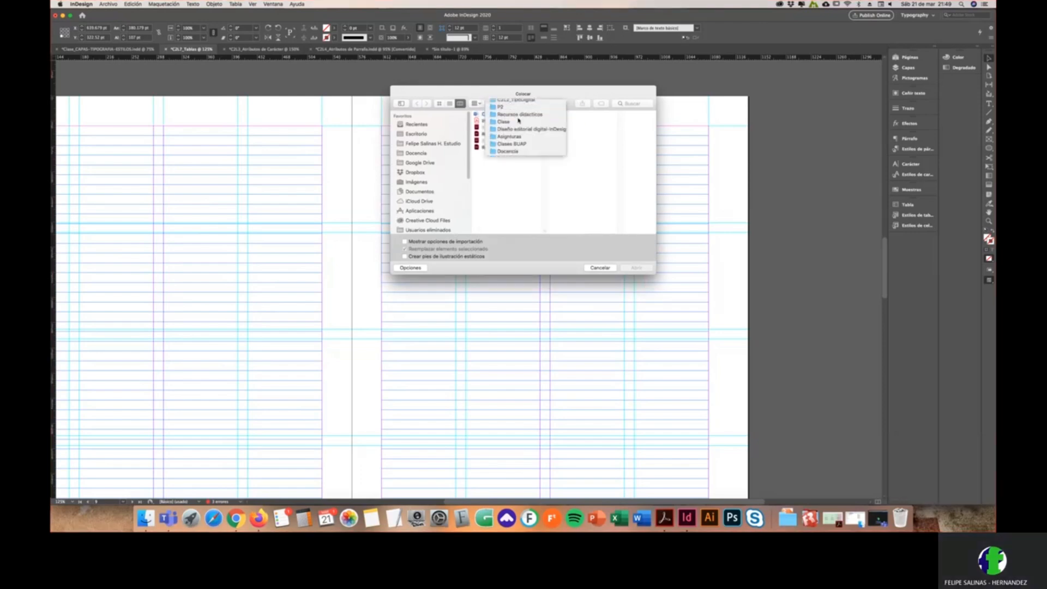
click(500, 107)
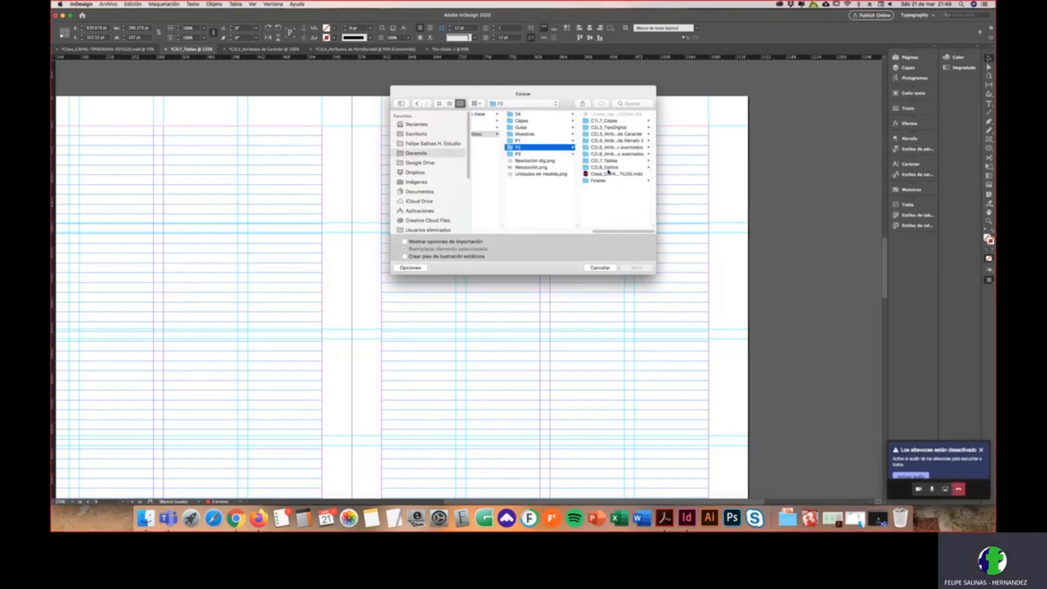
click(605, 161)
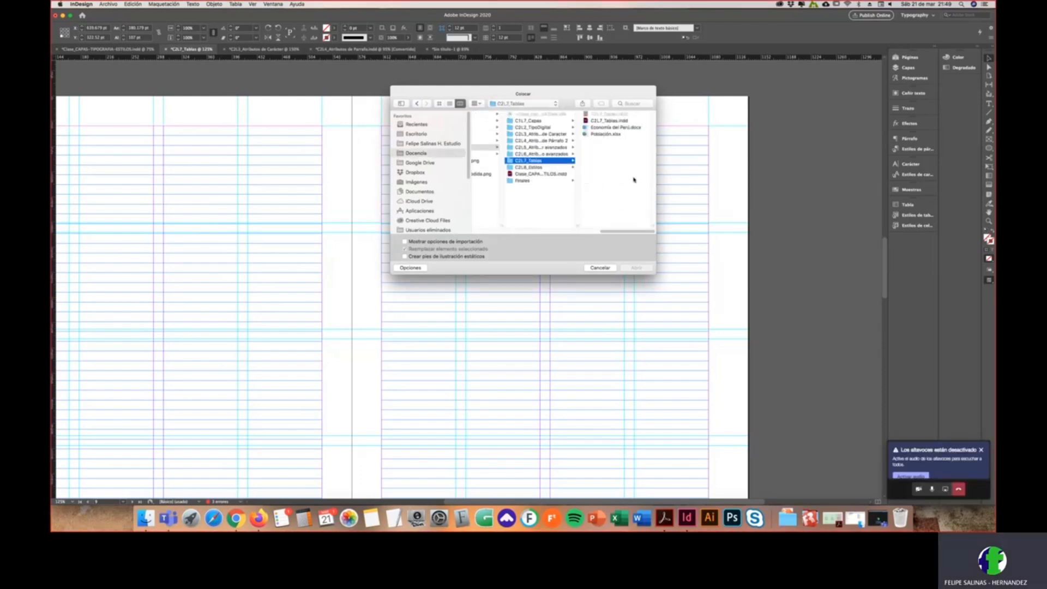
click(605, 127)
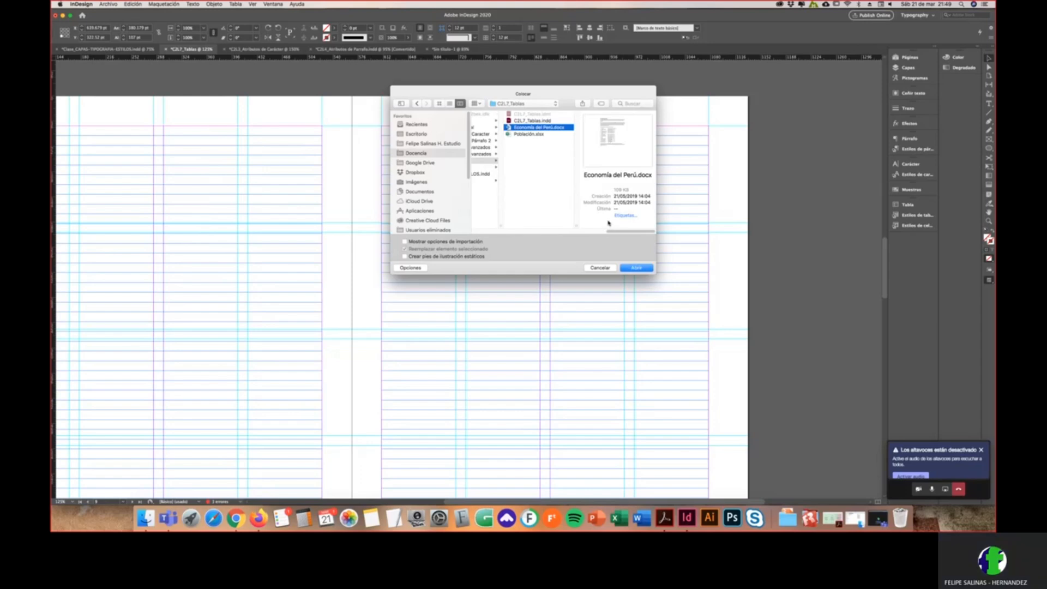
click(636, 268)
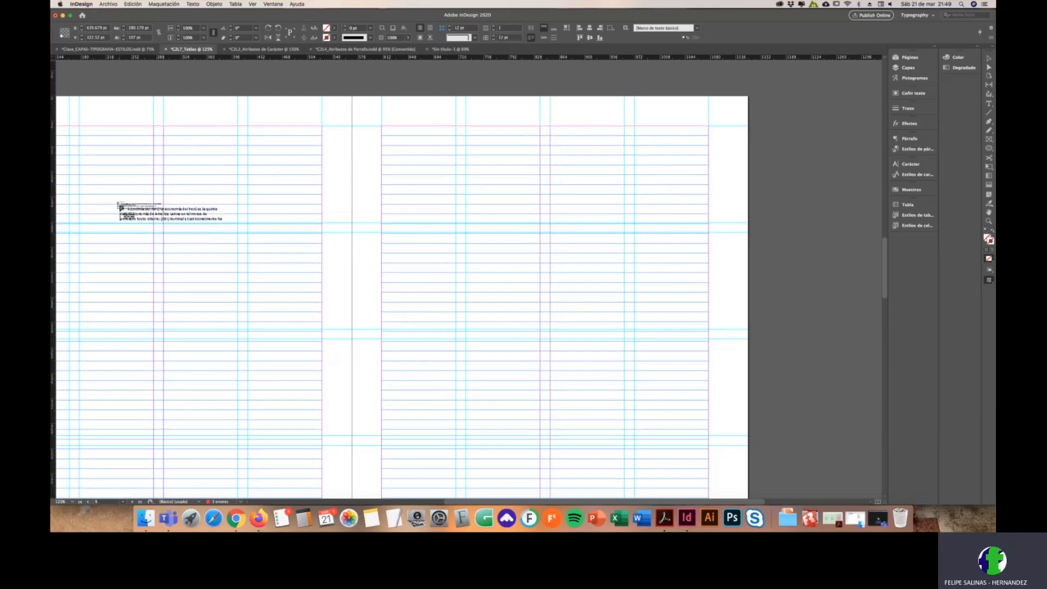
drag(105, 157, 245, 168)
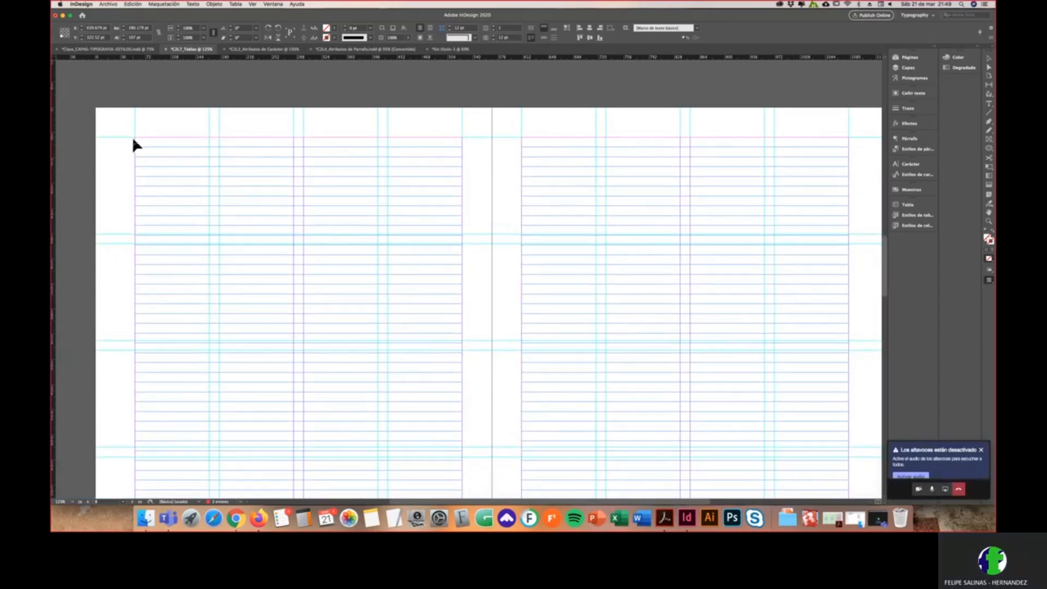
click(136, 141)
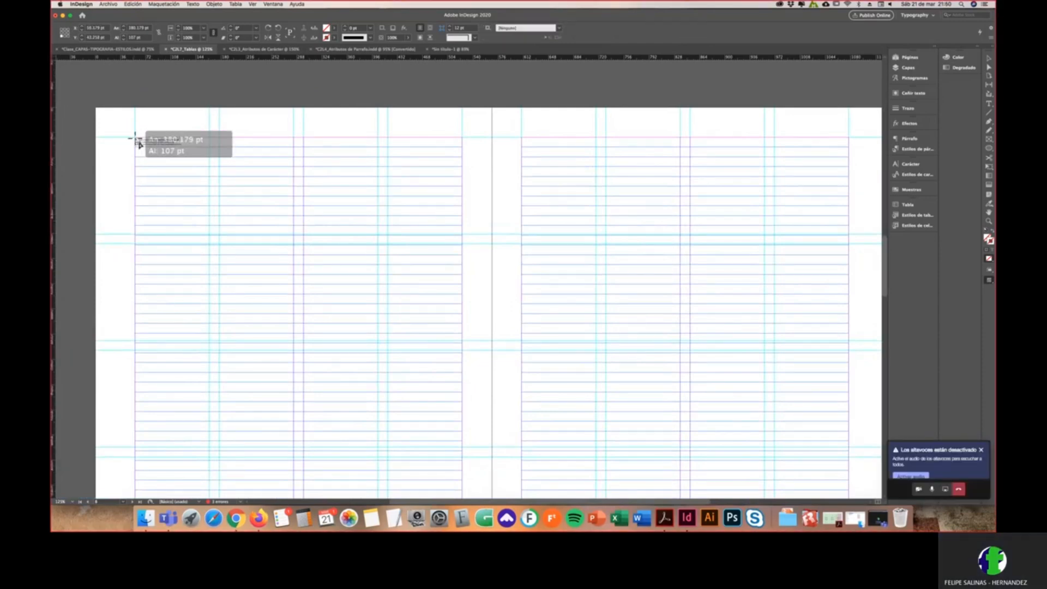
Step: Flow the remaining overset text into a frame on the right page, and delete that frame
scroll(547, 252, down, 5)
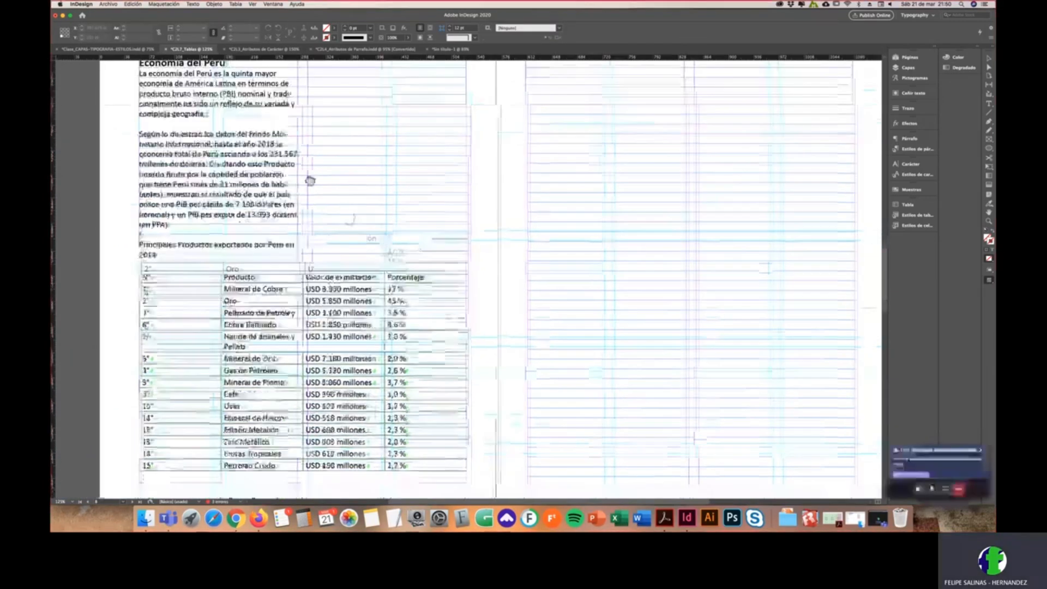
click(547, 250)
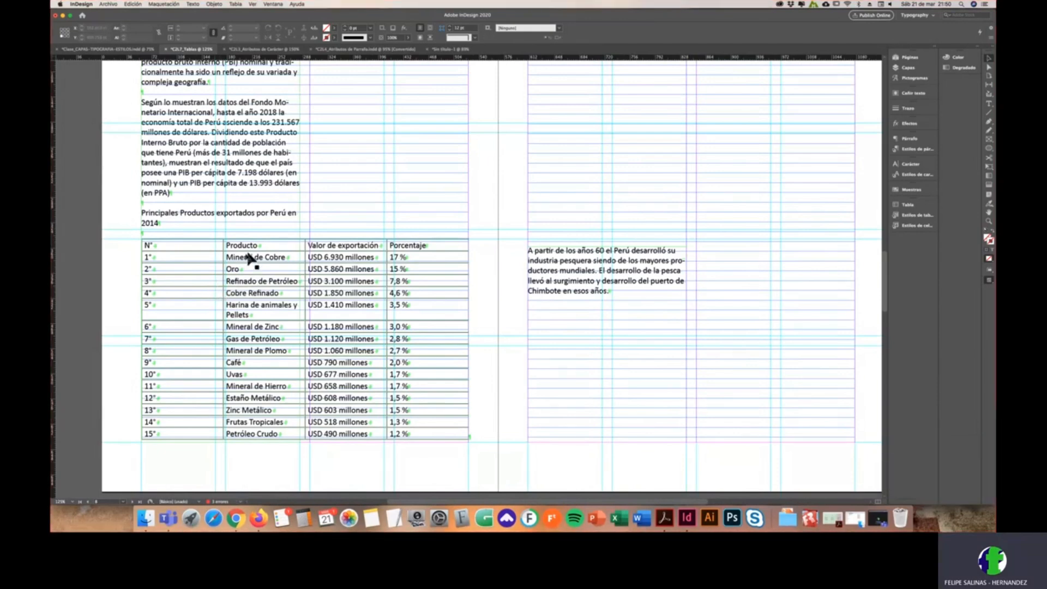
drag(591, 154, 466, 286)
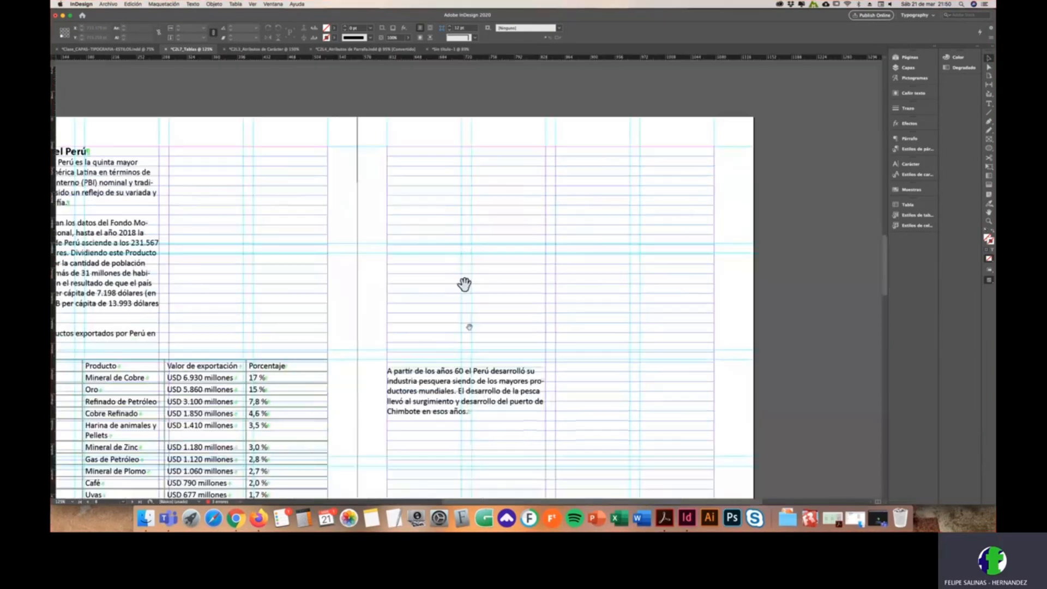
key(Delete)
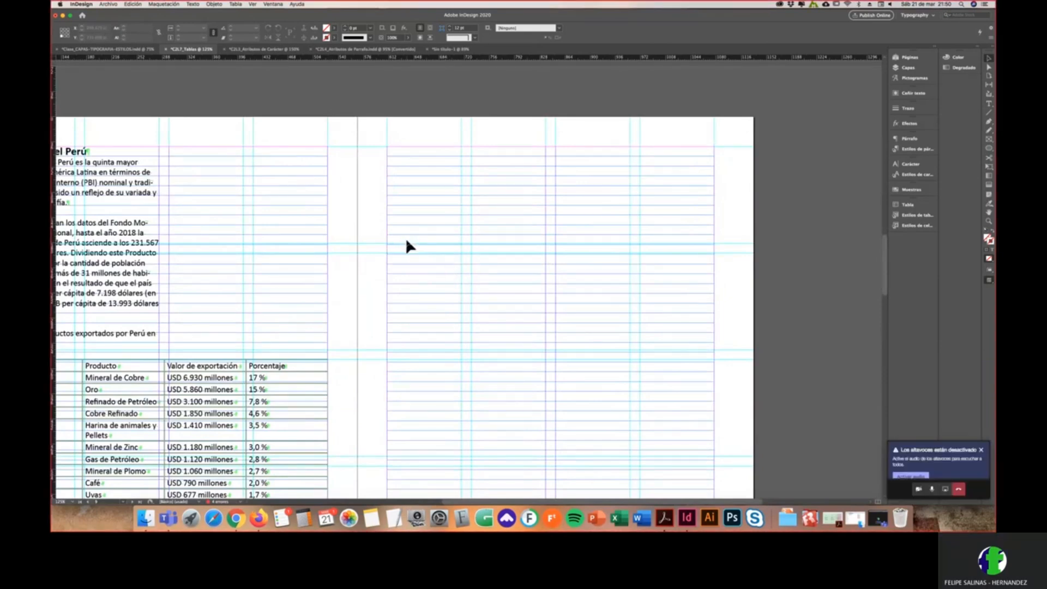
Step: Choose Población.xlsx for placement with its import options shown, keeping Hoja1 as the sheet
key(super+d)
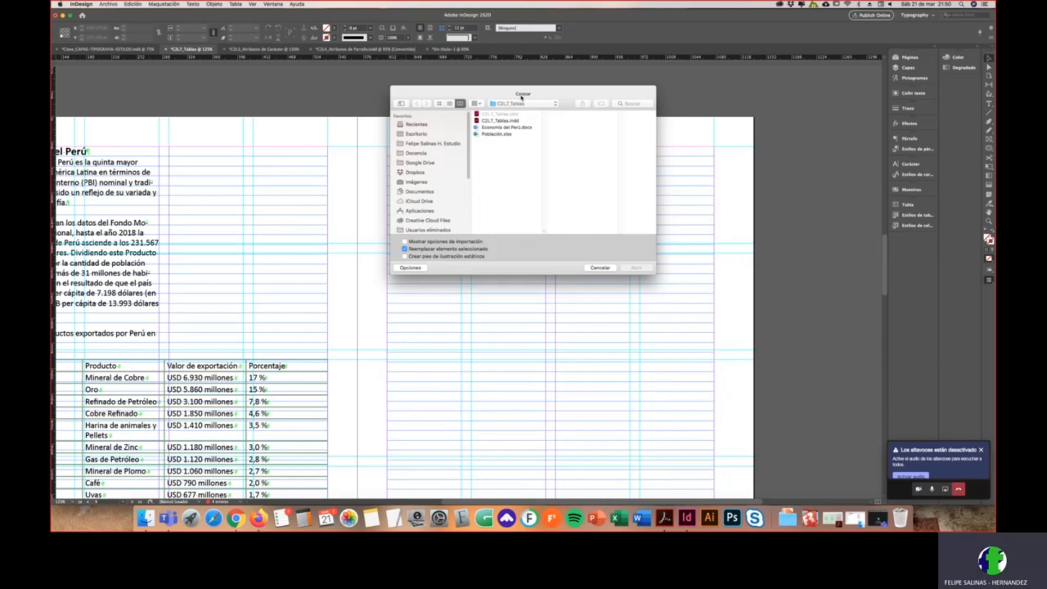
click(496, 134)
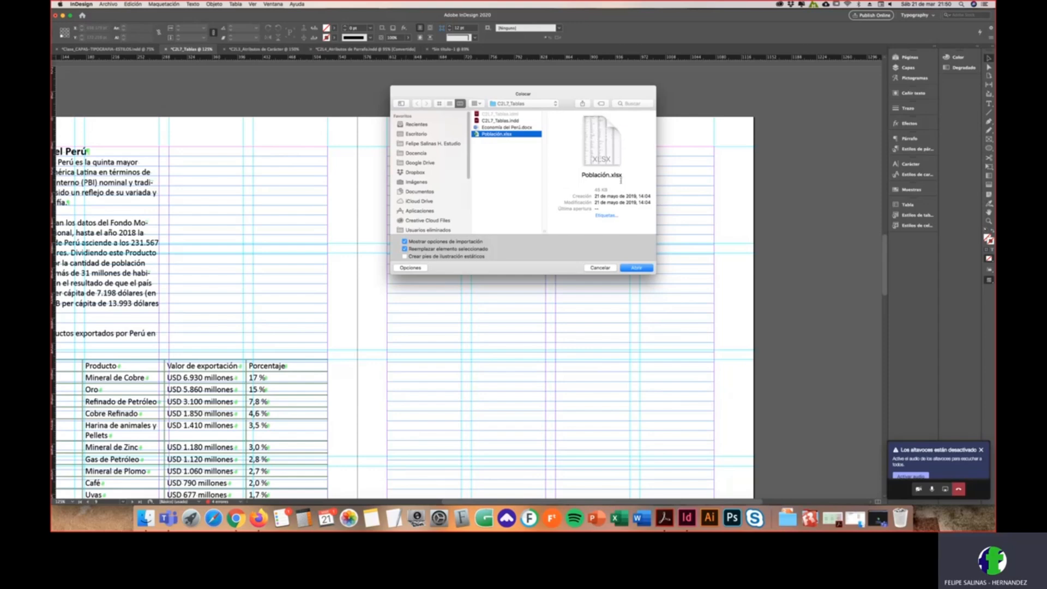
click(636, 268)
click(487, 218)
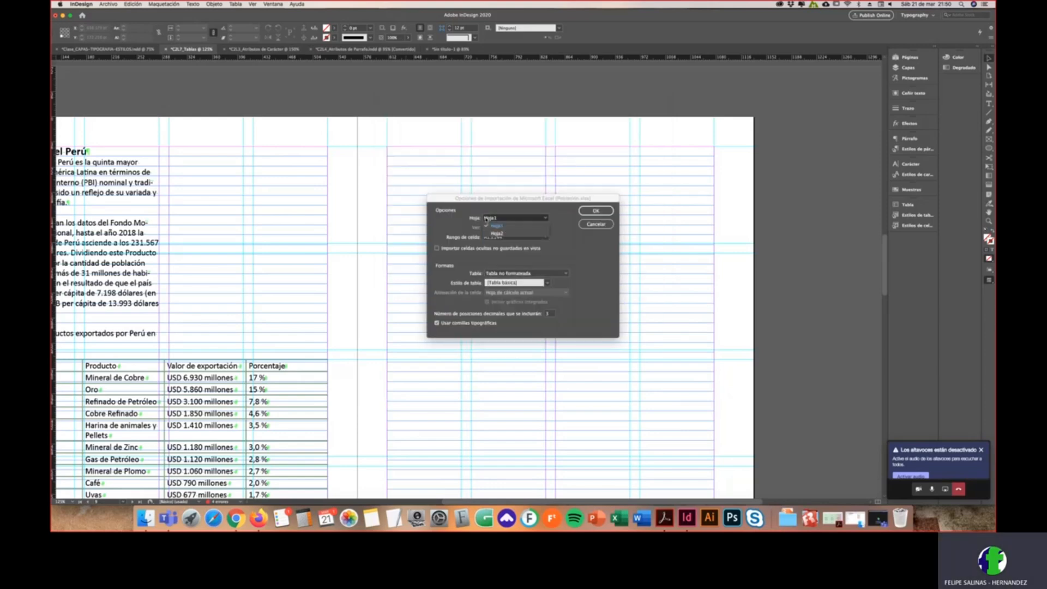
click(487, 218)
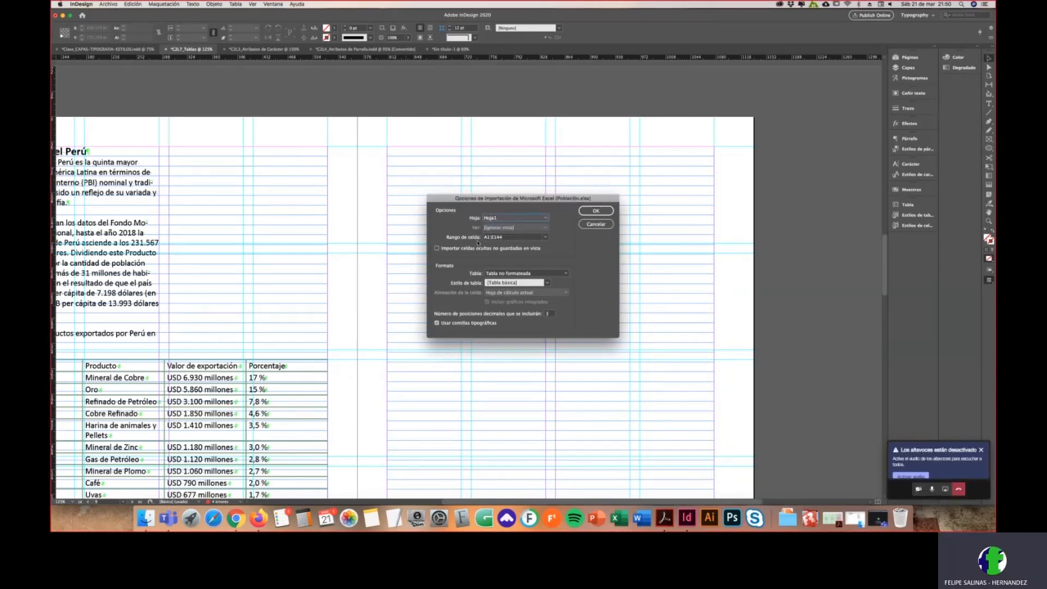
Step: Set the spreadsheet's imported cell range to A1:E140
click(496, 239)
click(545, 238)
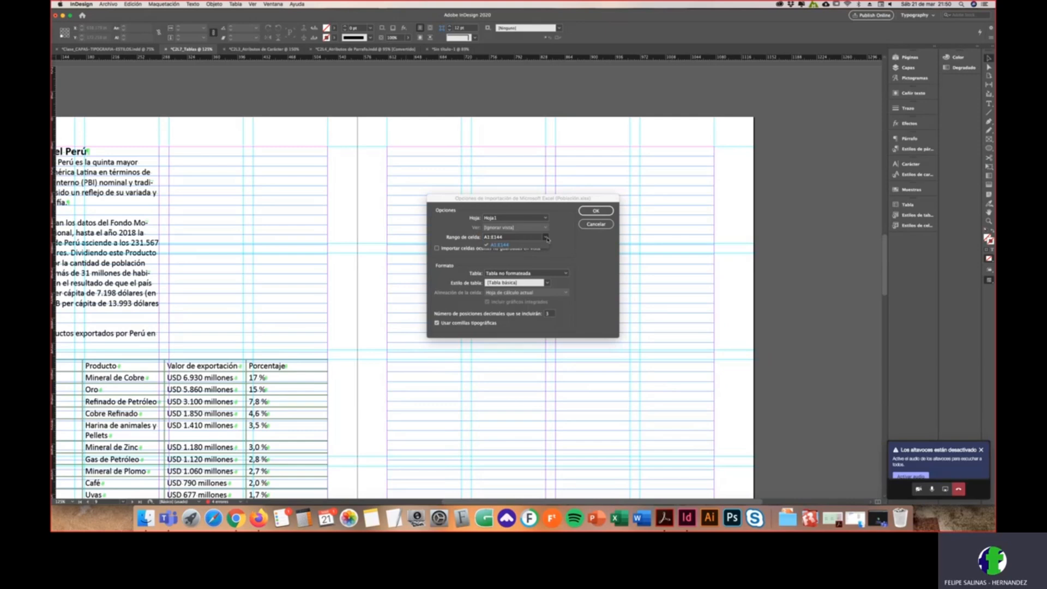
click(507, 244)
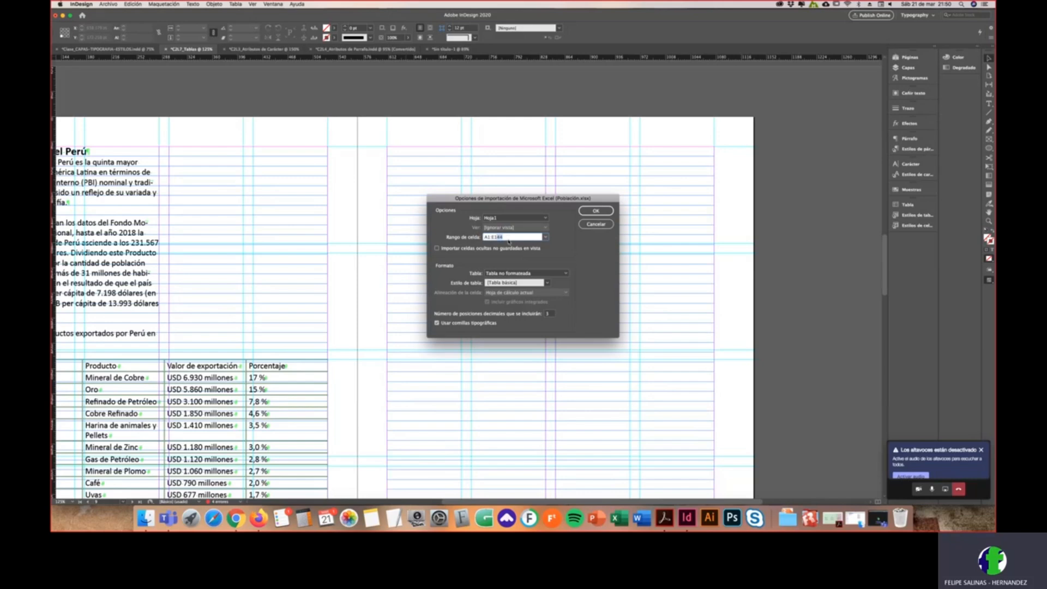
text(40)
Step: Import the data as Tabla no formateada with the [Tabla básica] style, and place it at the right page's upper margin corner
click(512, 273)
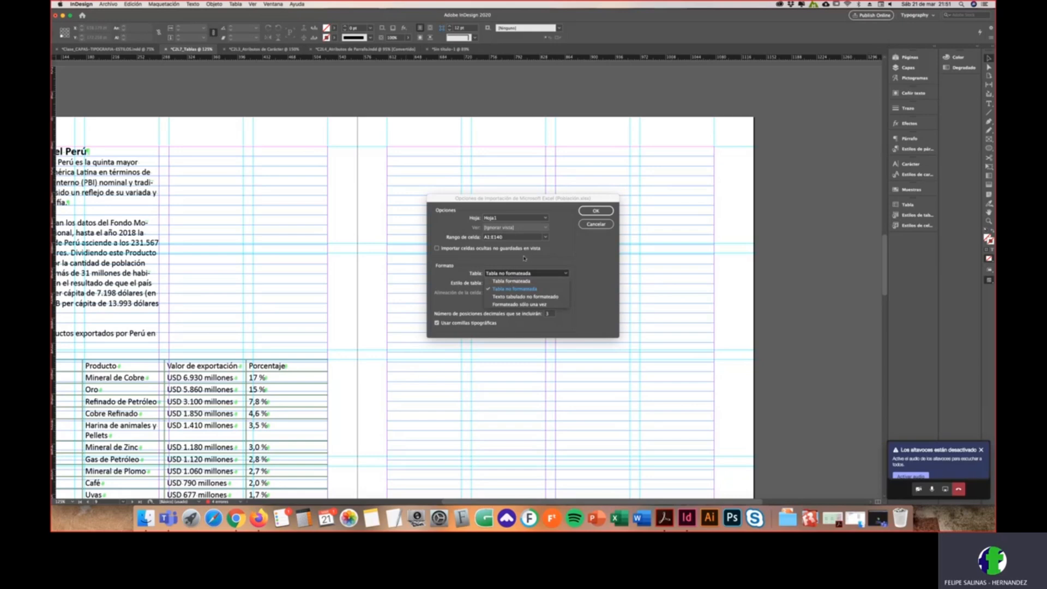
click(527, 291)
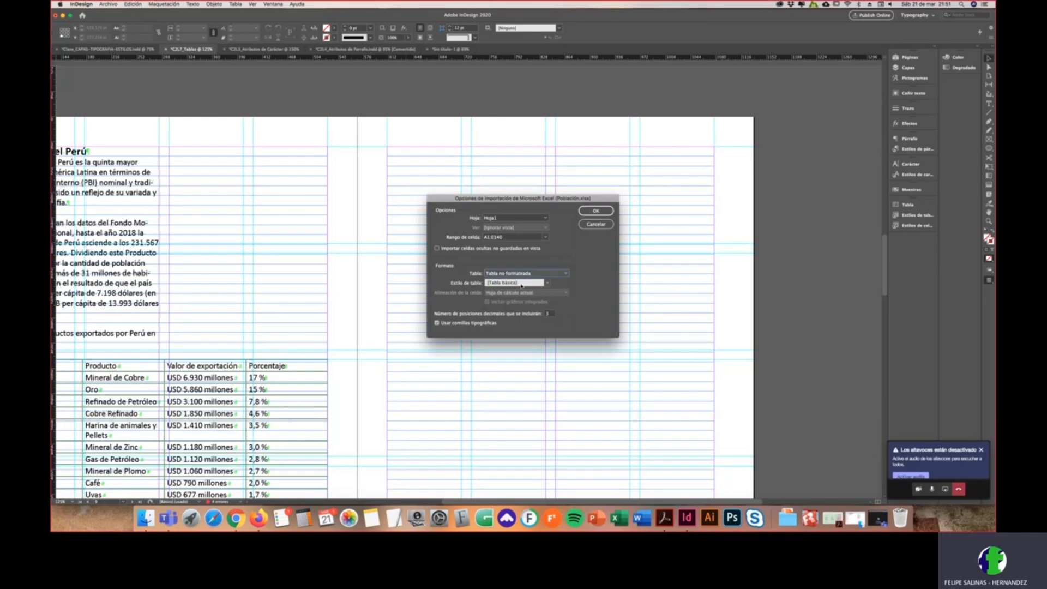
click(545, 283)
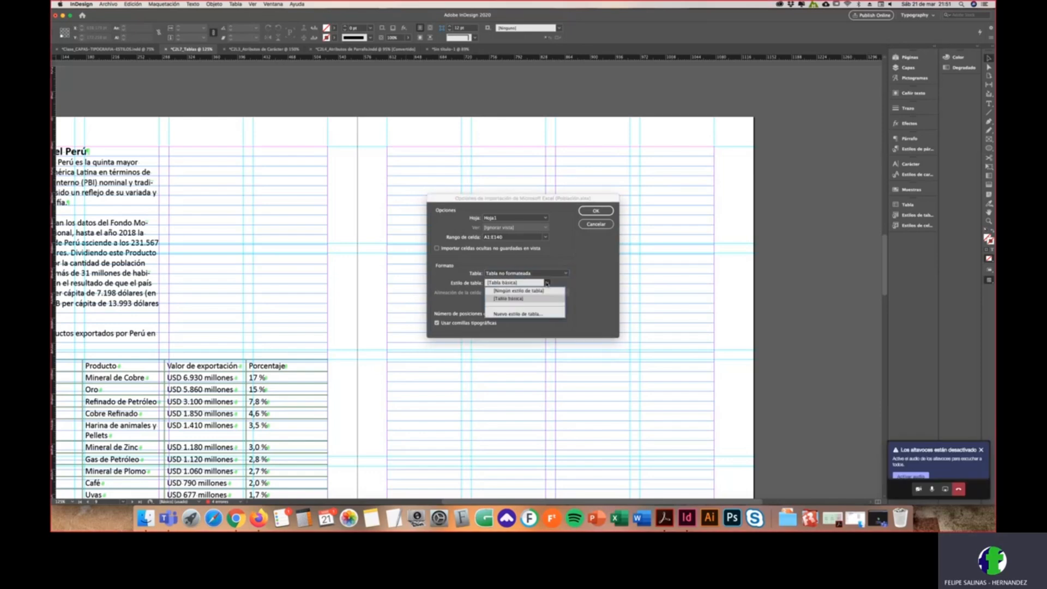
click(510, 300)
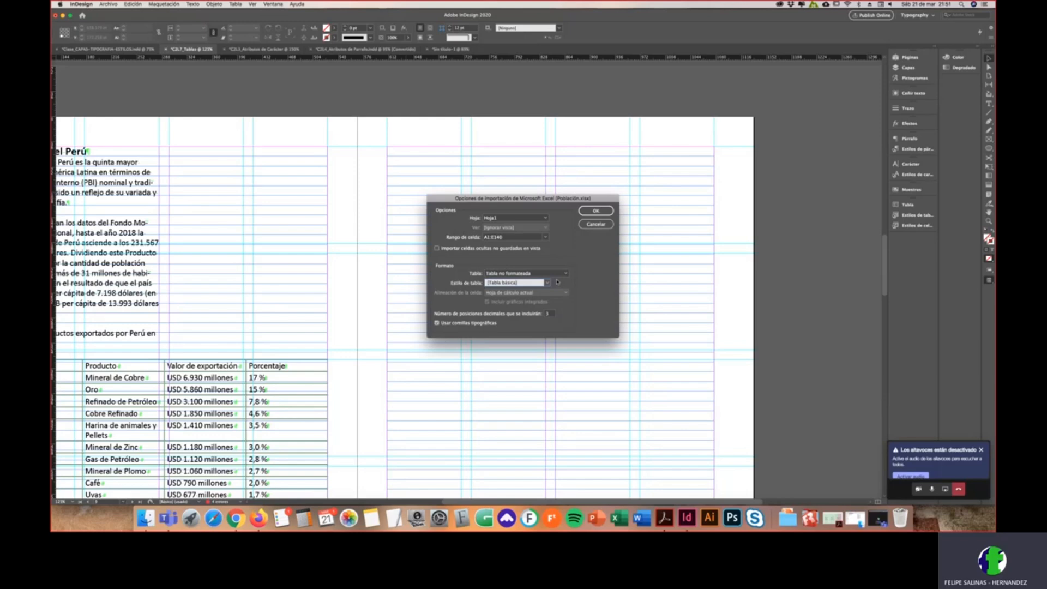
click(596, 211)
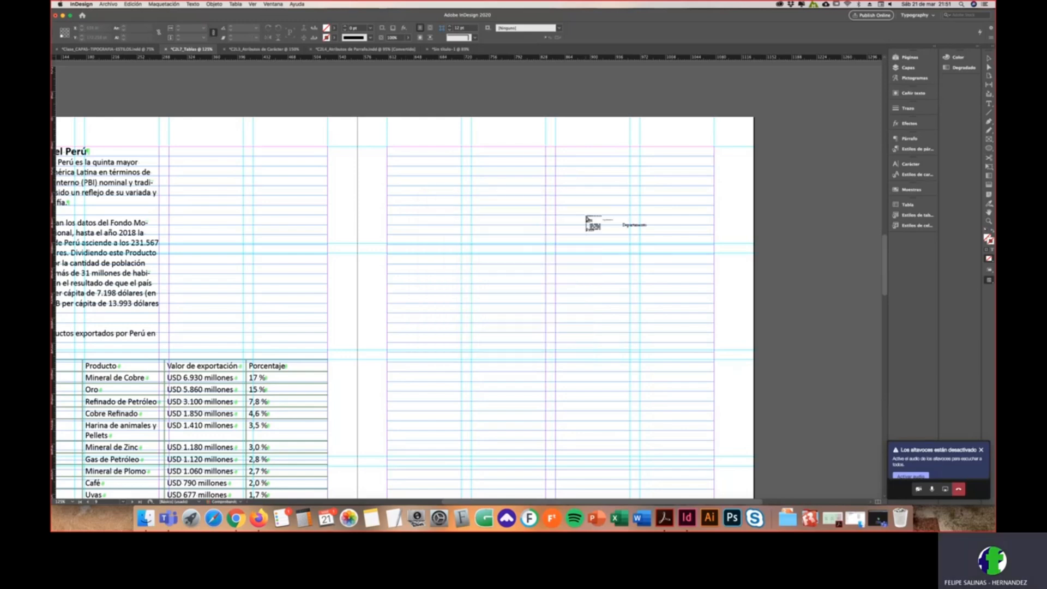
click(388, 146)
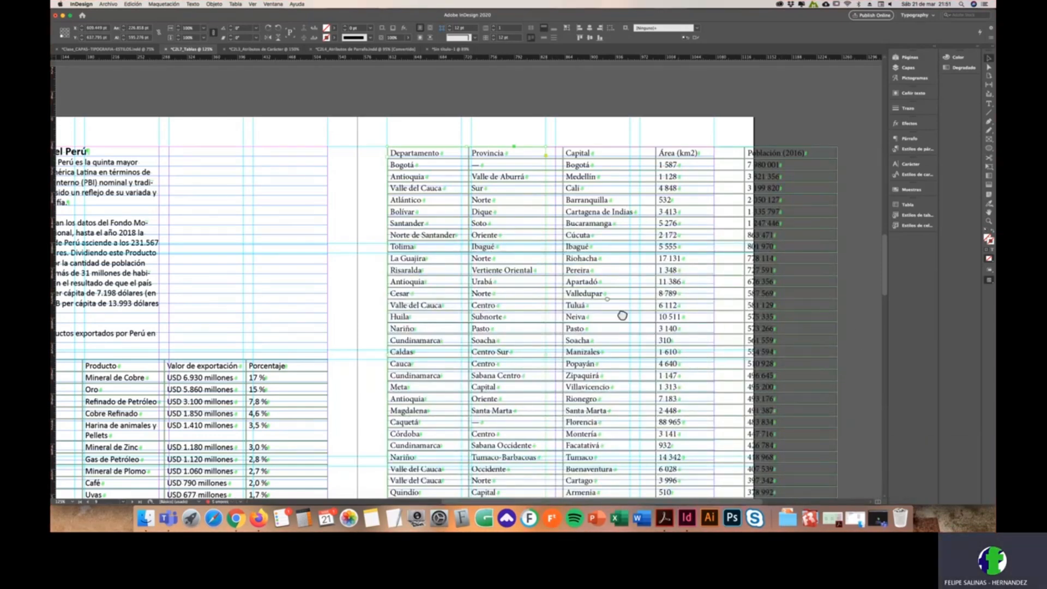
Step: Enlarge the population table's frame to about 698 pt wide and 635 pt tall, extending it past the page's outer edge and lower margin
scroll(623, 316, down, 2)
scroll(622, 315, right, 2)
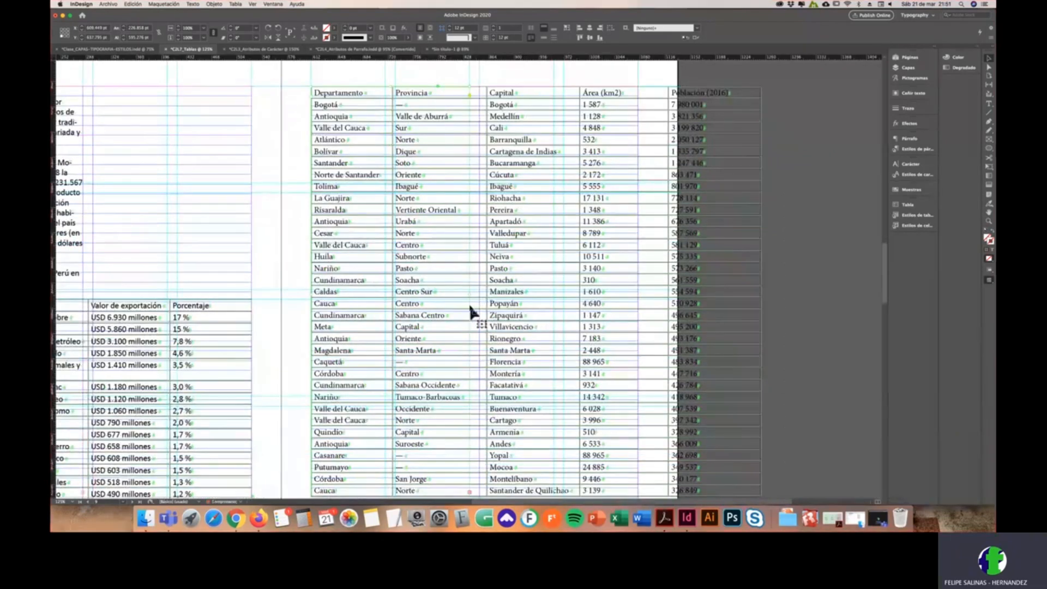
drag(467, 293, 799, 299)
key(super+minus)
key(super+minus)
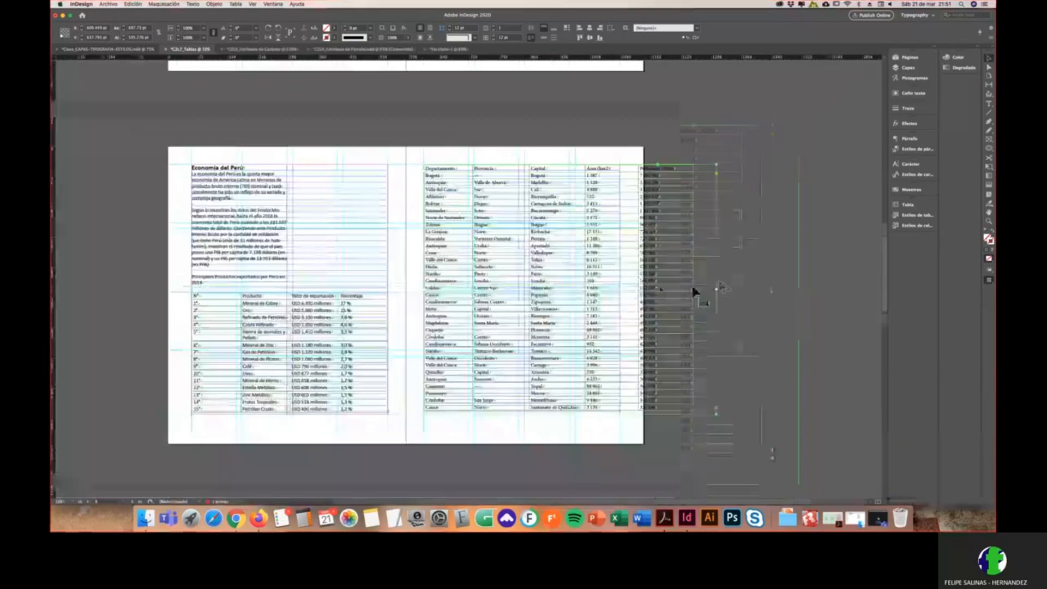
key(super+equal)
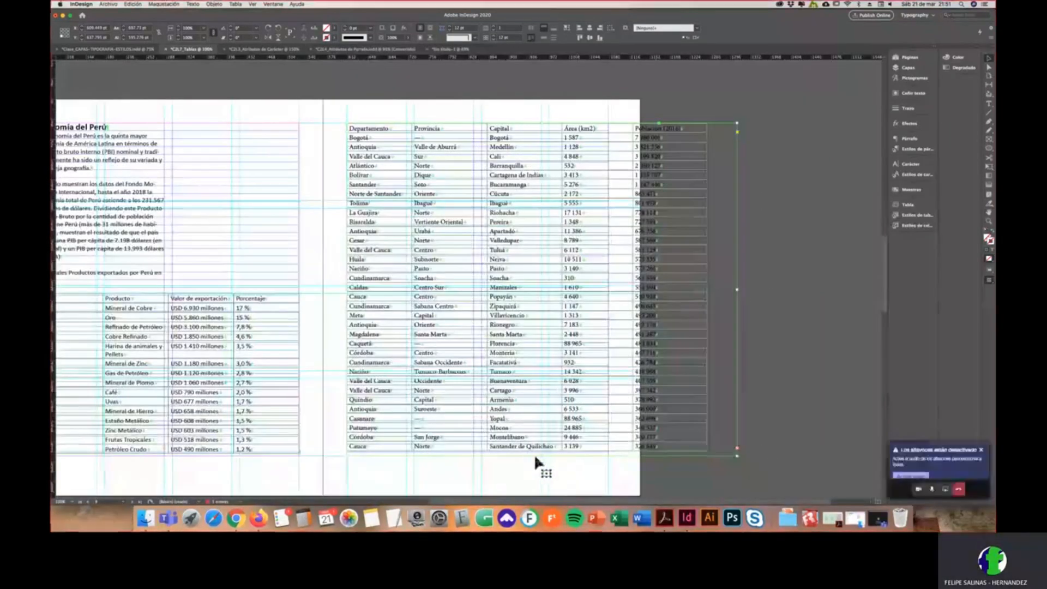
drag(535, 458, 547, 478)
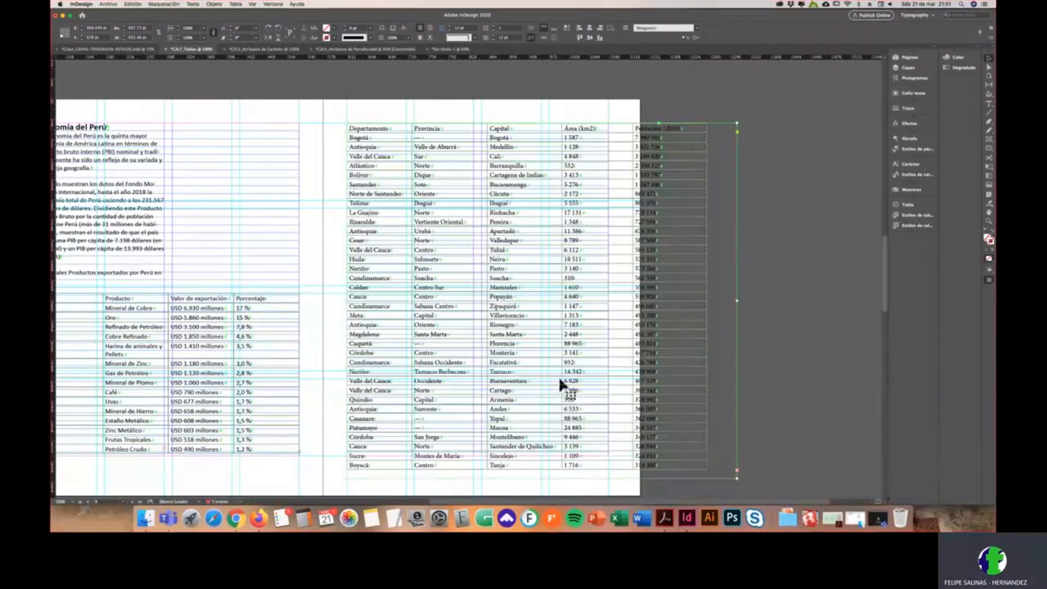
Step: Select the whole population table and narrow all its columns proportionally so it fits inside the right page
double_click(560, 382)
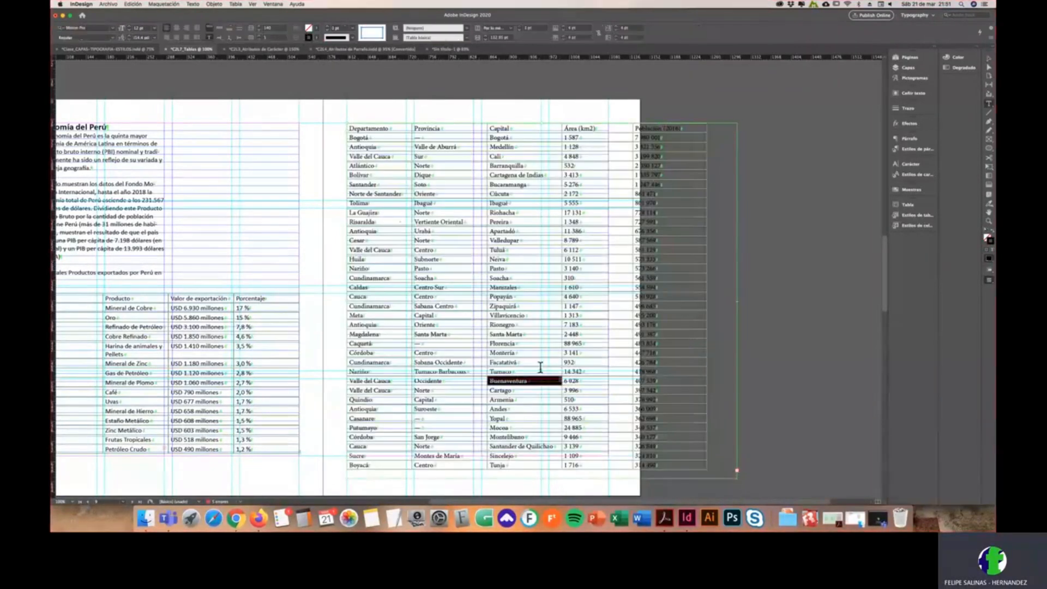
click(342, 118)
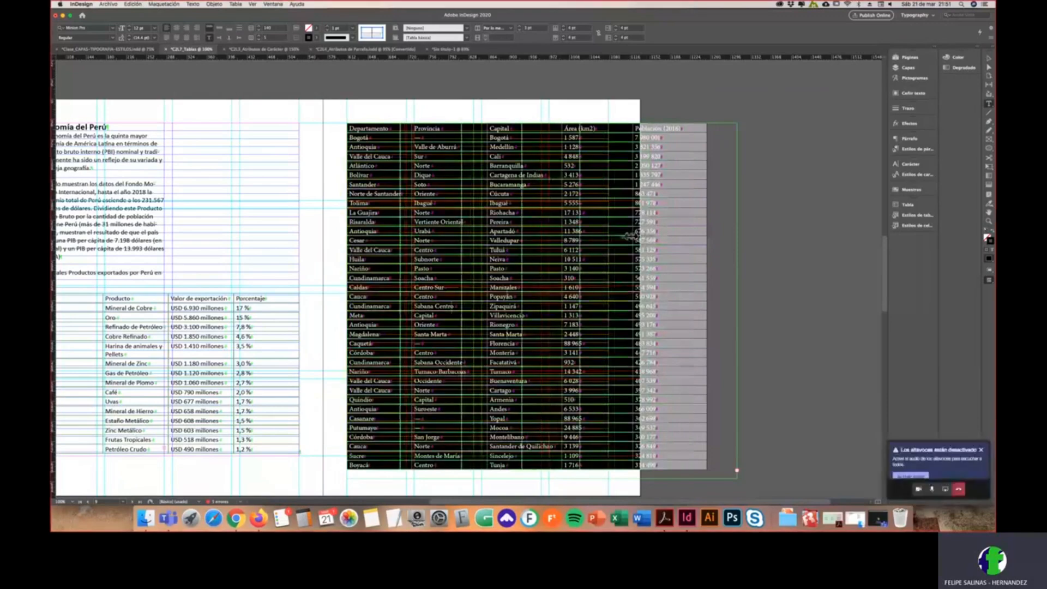
drag(628, 235, 567, 273)
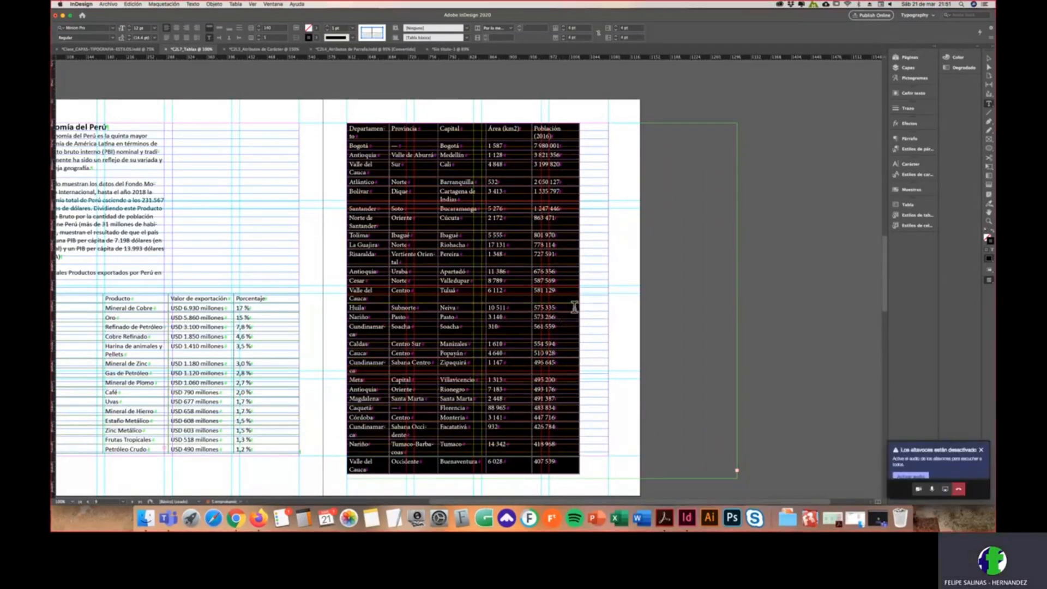
Step: Set the row height mode of all the population table's rows to Exacto
scroll(574, 307, down, 2)
click(508, 28)
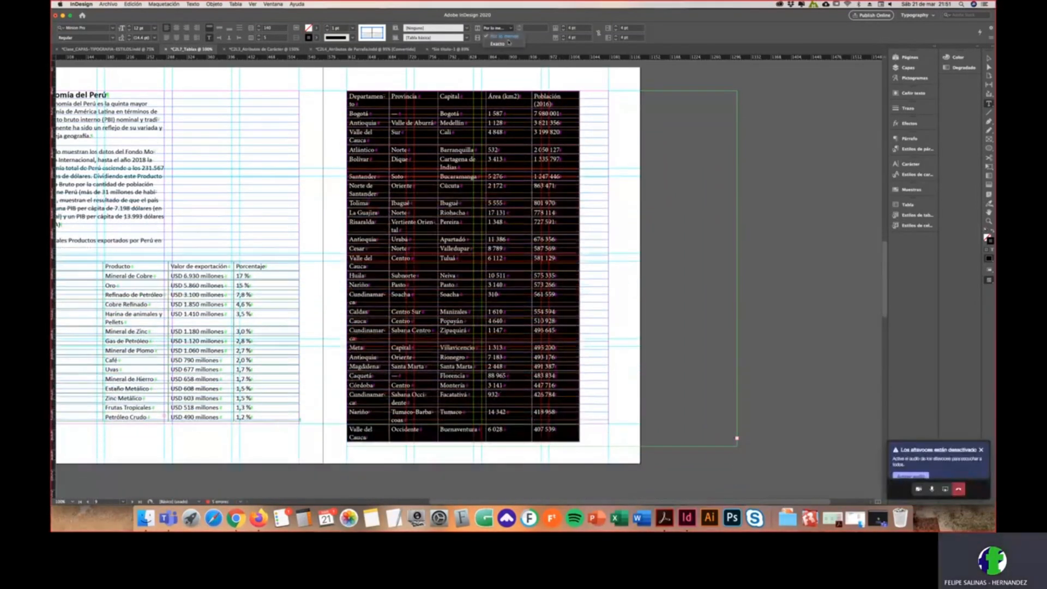
click(509, 42)
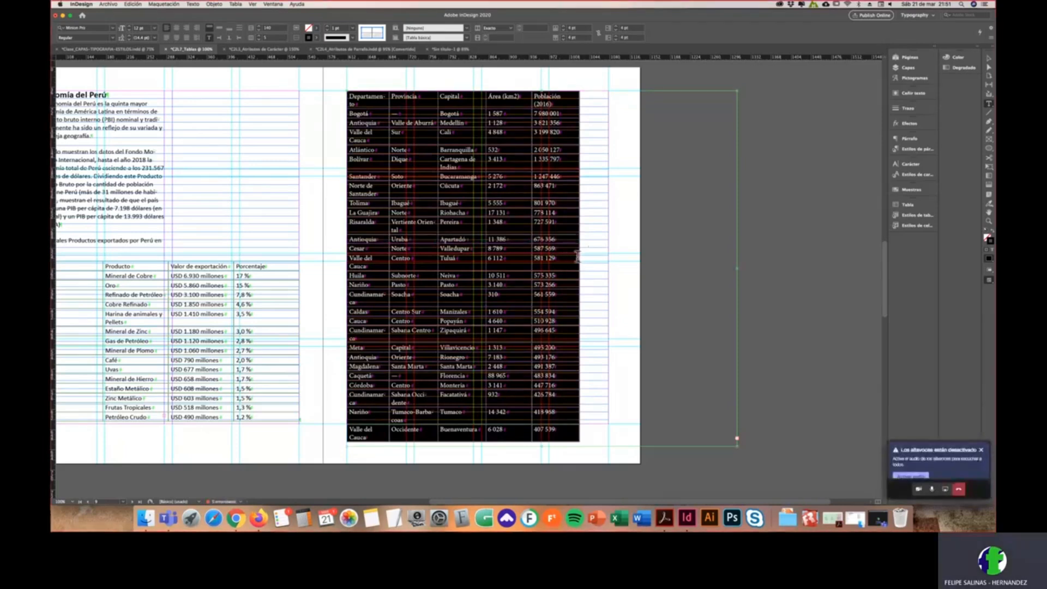
click(518, 257)
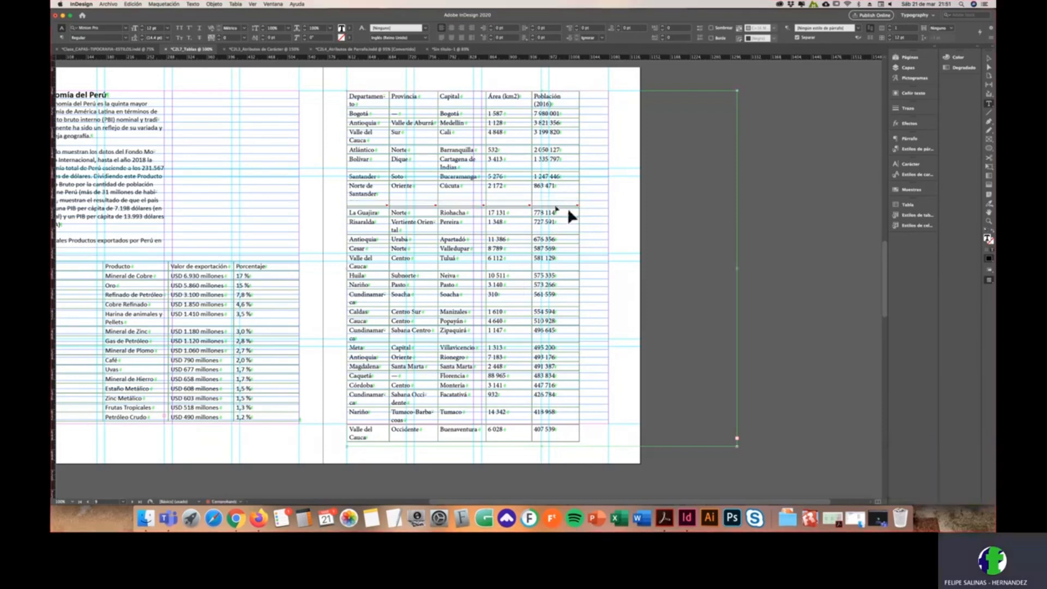
Step: Extend the population table's last row down to the frame's lower edge and display the pages in preview mode
click(352, 87)
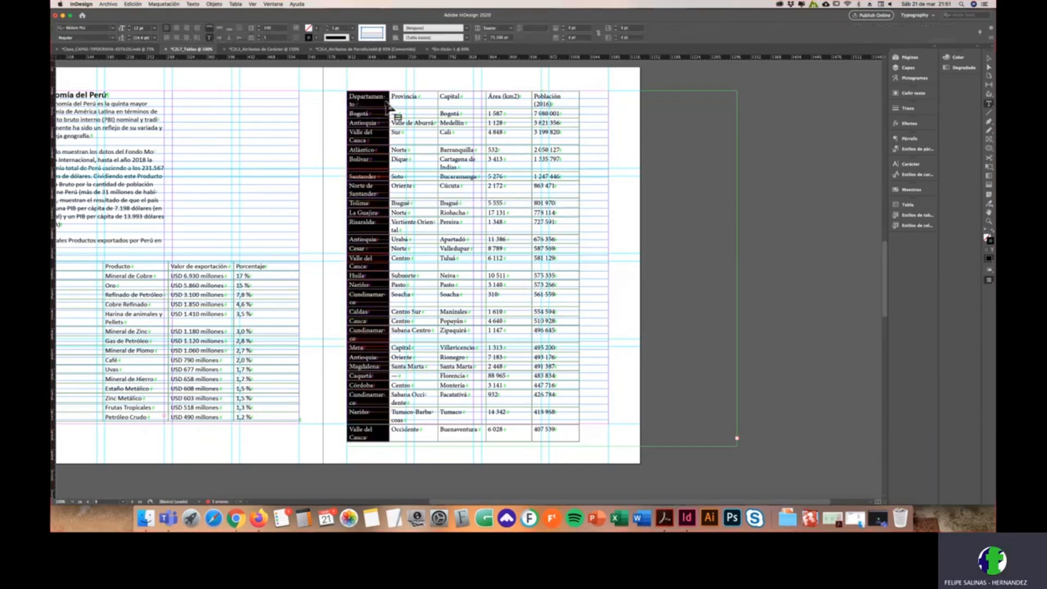
click(342, 86)
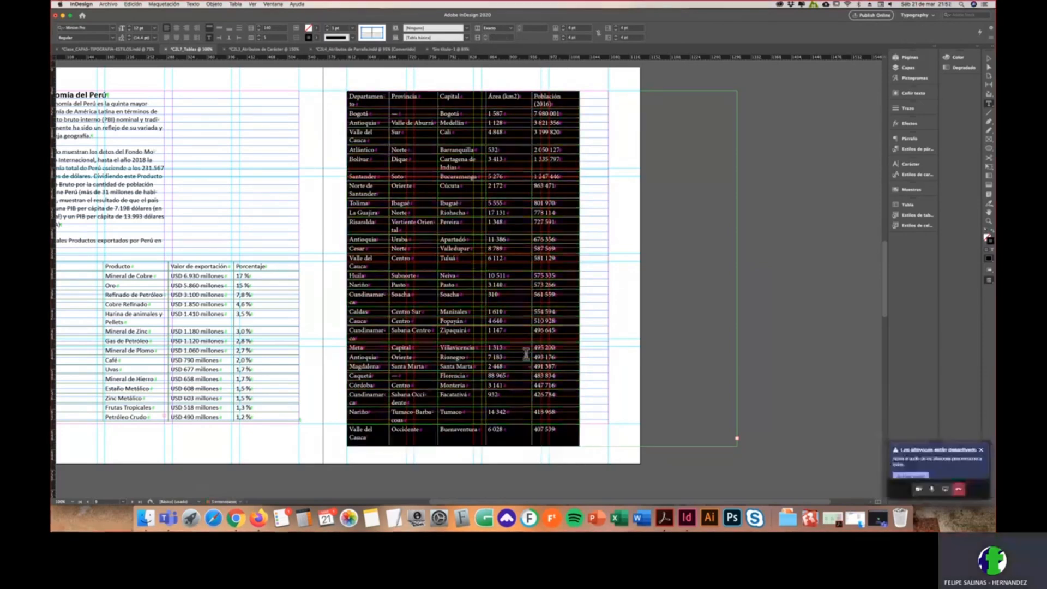
click(596, 180)
key(Escape)
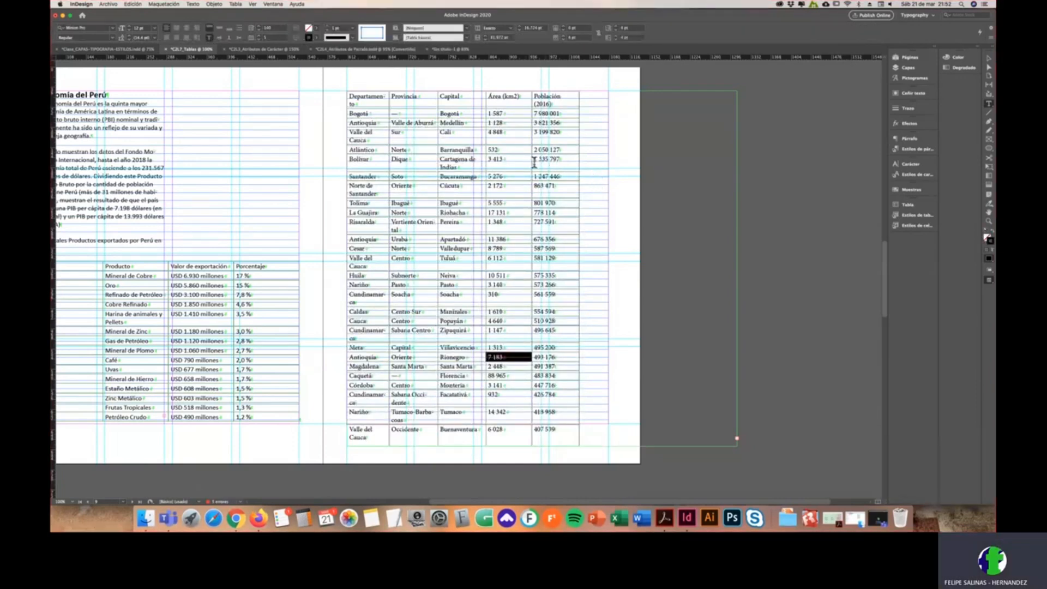
key(w)
click(503, 202)
Step: Widen the whole population table slightly, scaling all columns proportionally so the Departamento heading fits on one line
click(353, 99)
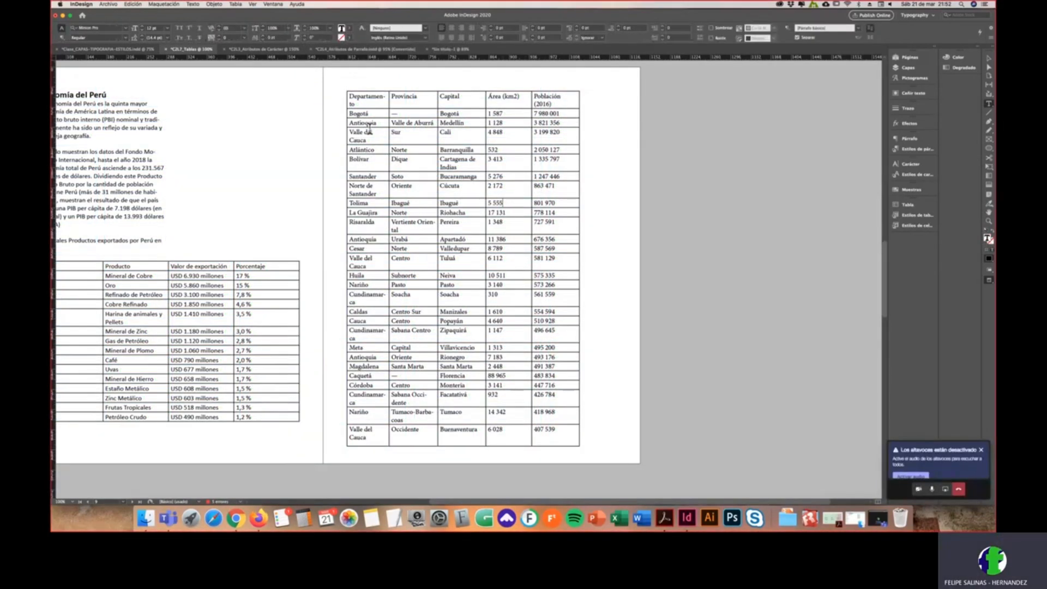
click(347, 87)
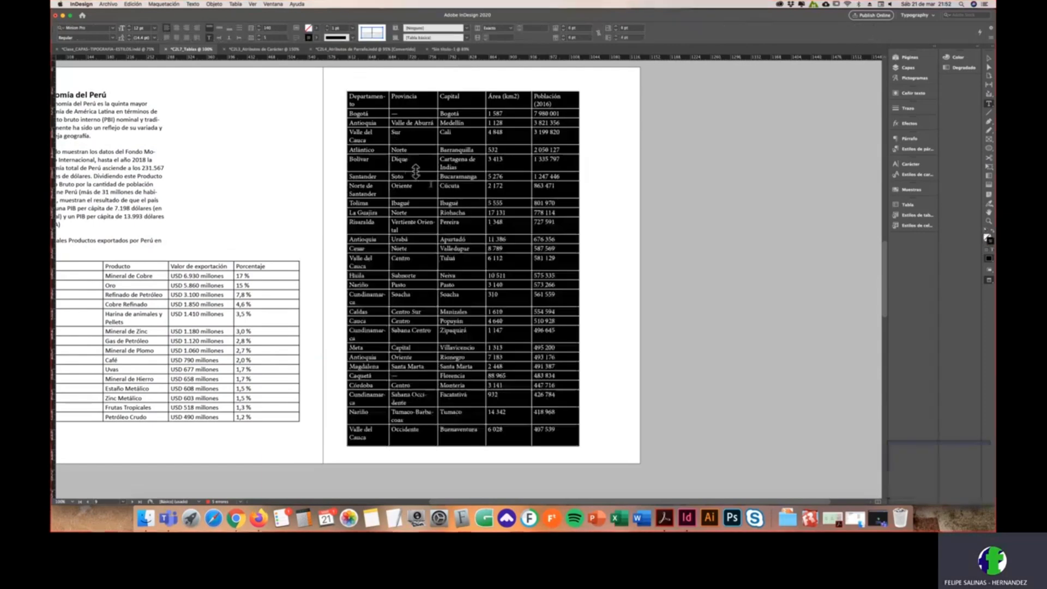
click(405, 227)
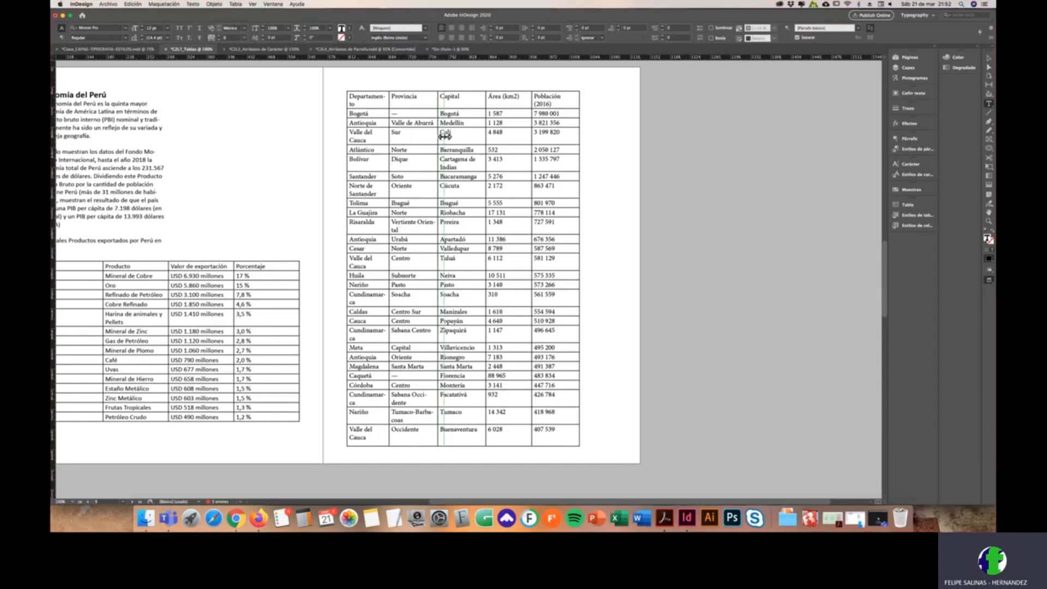
click(344, 87)
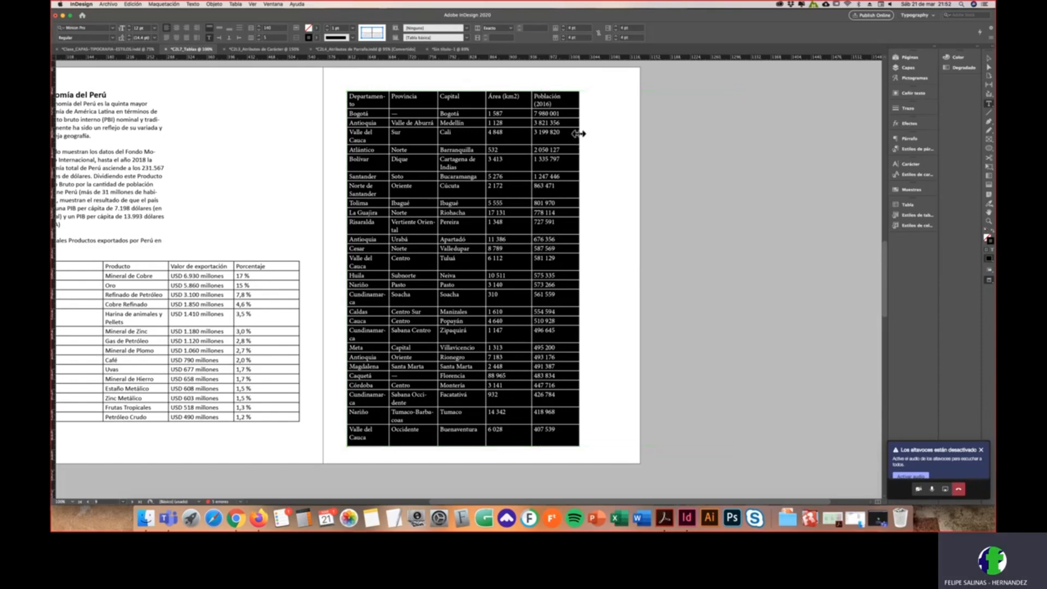
drag(580, 136, 590, 136)
click(490, 164)
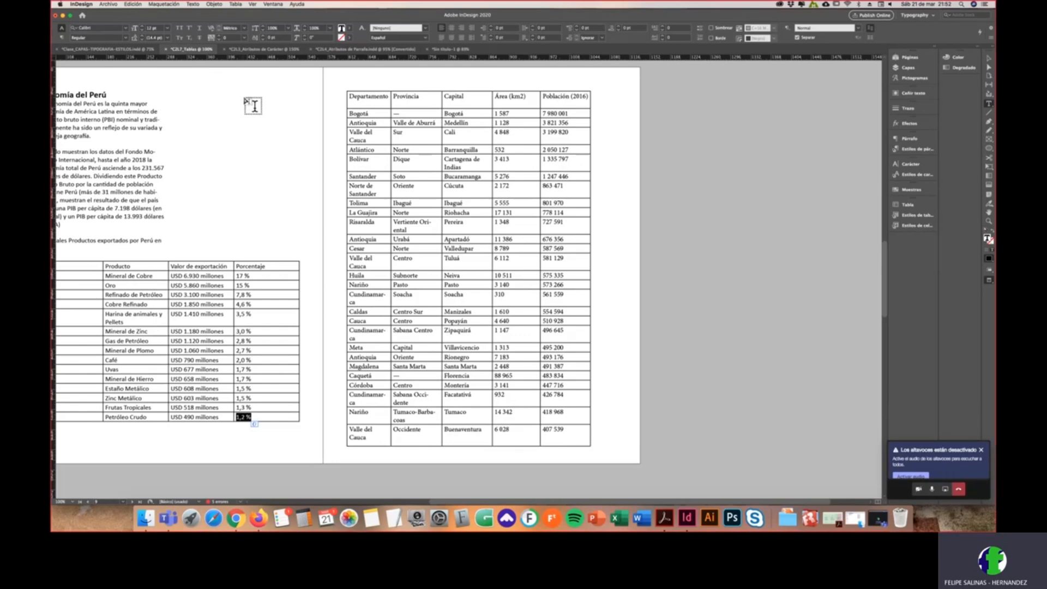
Step: Switch to the C2L3_Atributos de Carácter document and show the heading "Atributos de carácter - parte 1"
click(238, 52)
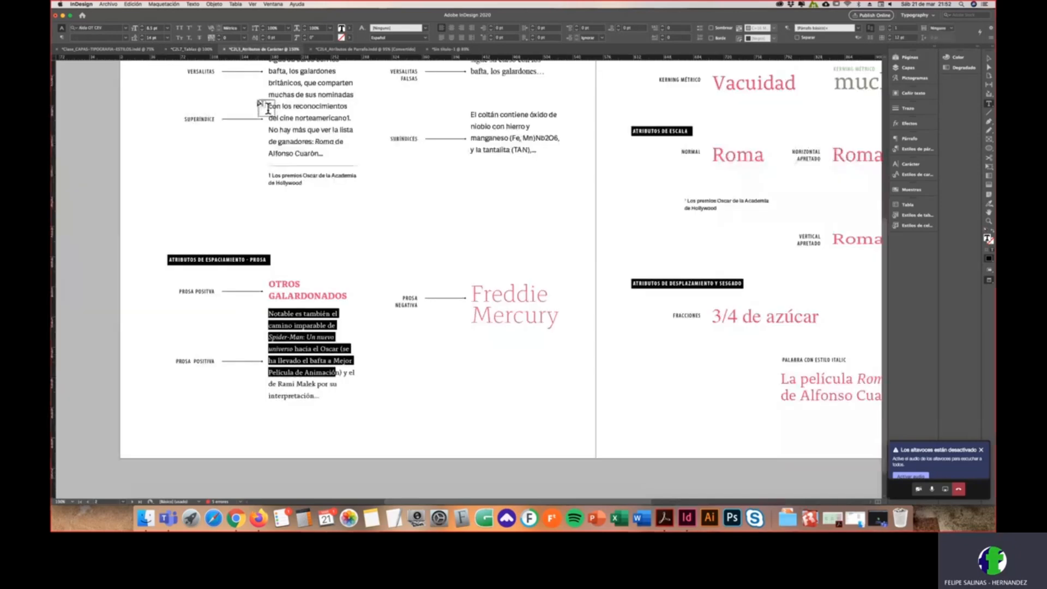
scroll(321, 172, up, 5)
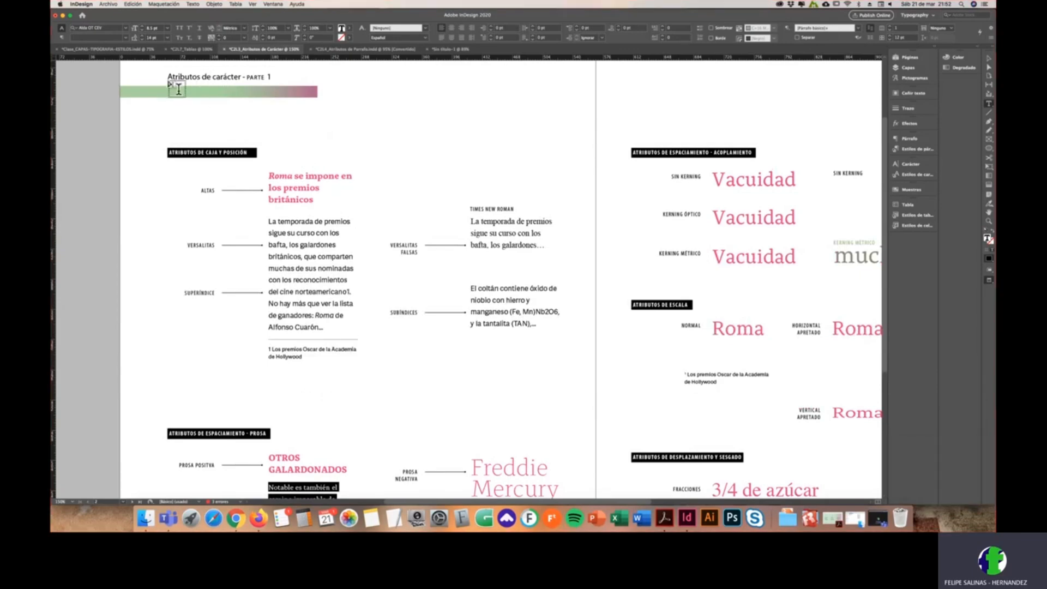
Step: Switch to Adobe Acrobat, bring up InD_Basic_TipoDigital.pdf and enlarge its window to cover most of the screen
key(super+Tab)
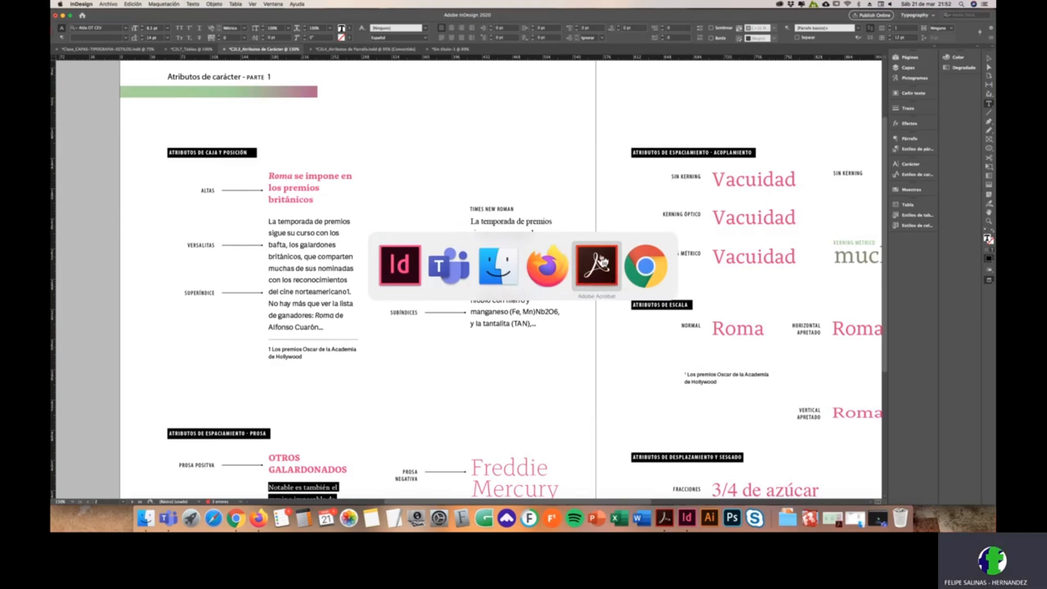
click(593, 277)
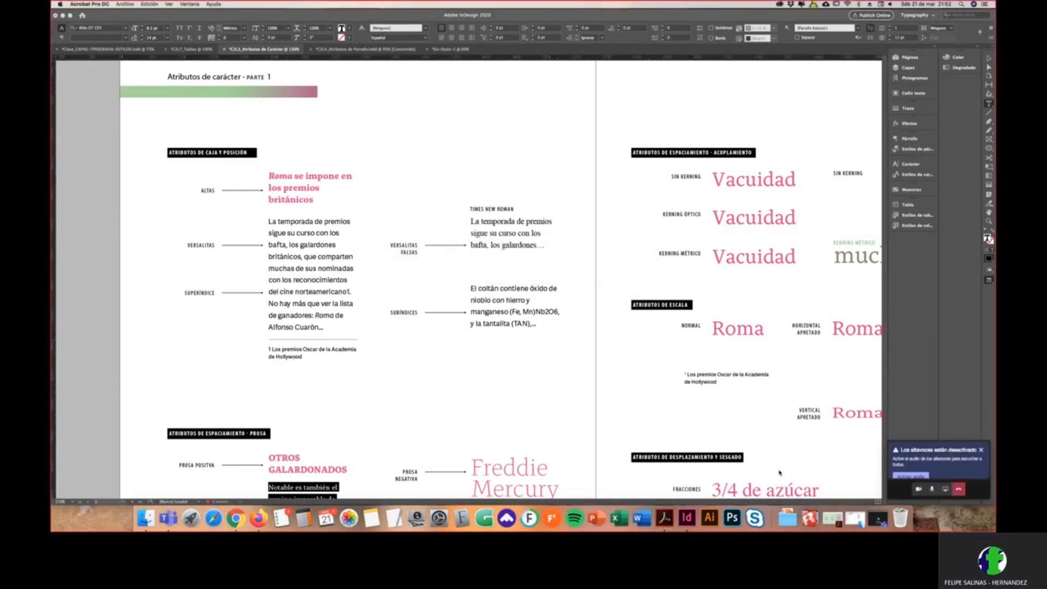
click(833, 519)
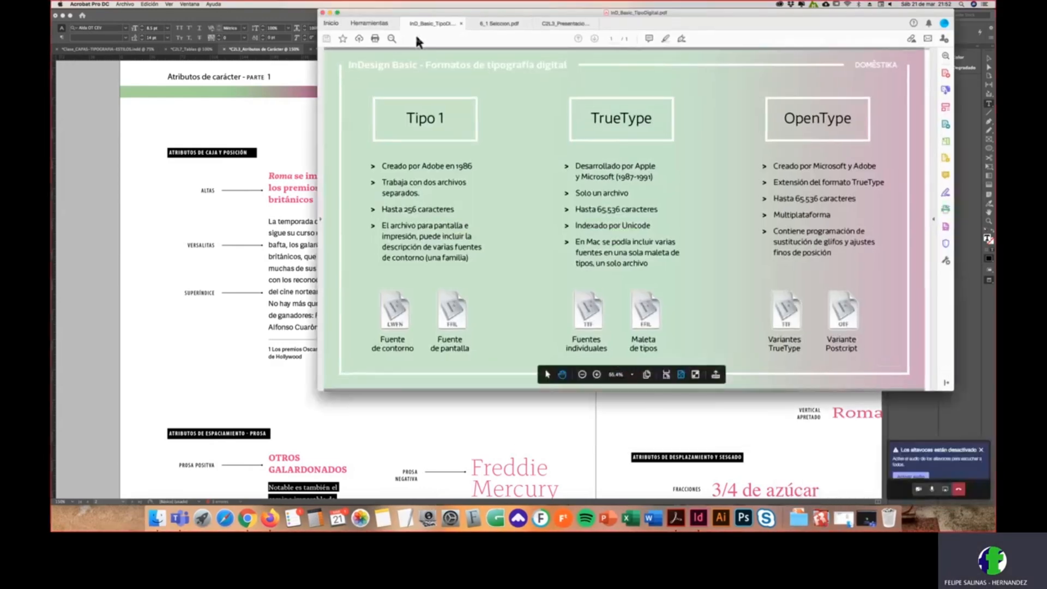
drag(444, 12, 184, 4)
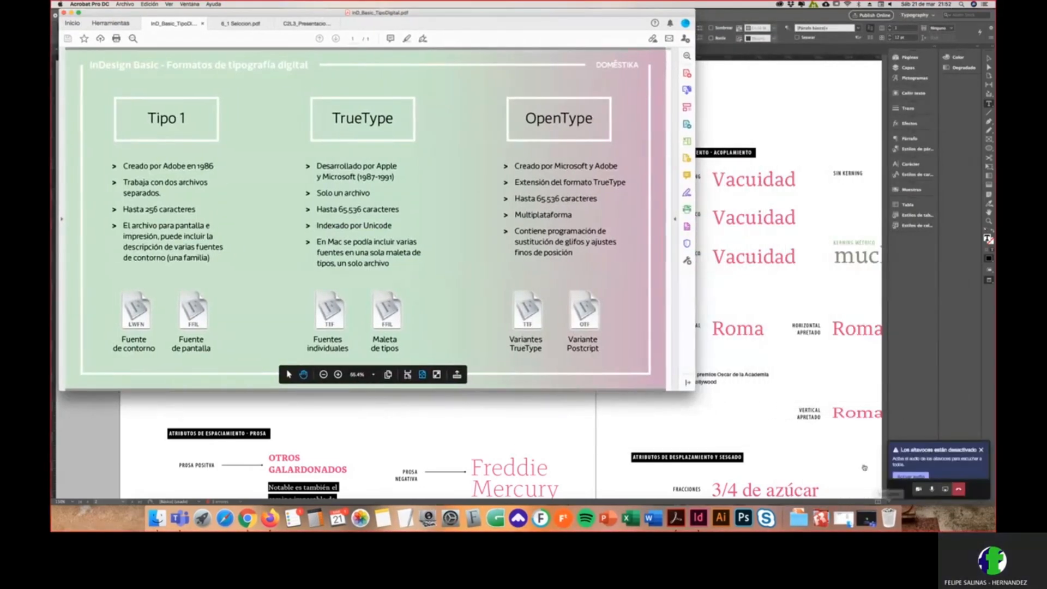
drag(690, 388, 954, 500)
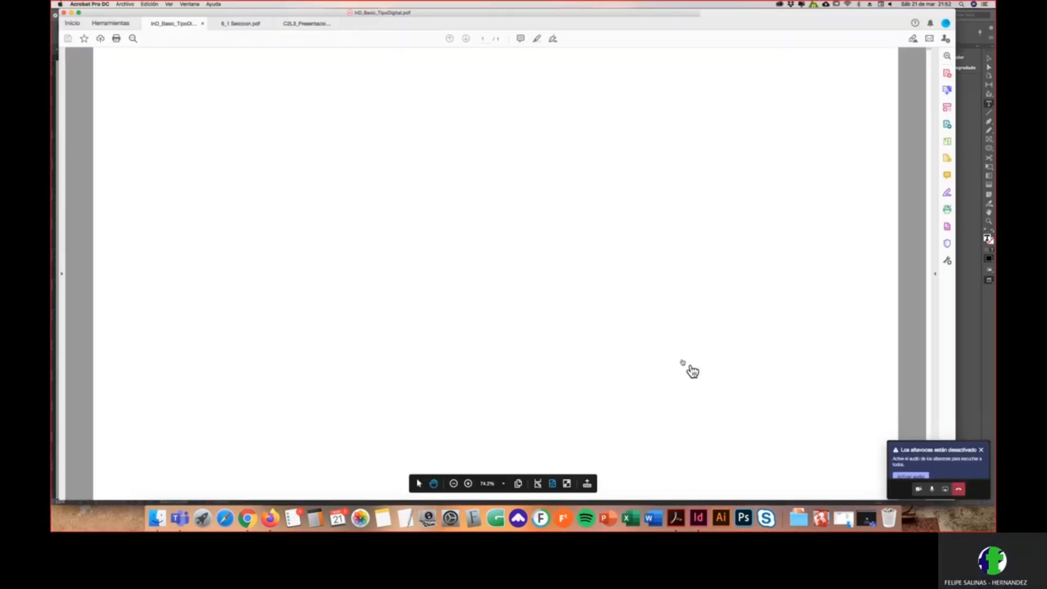
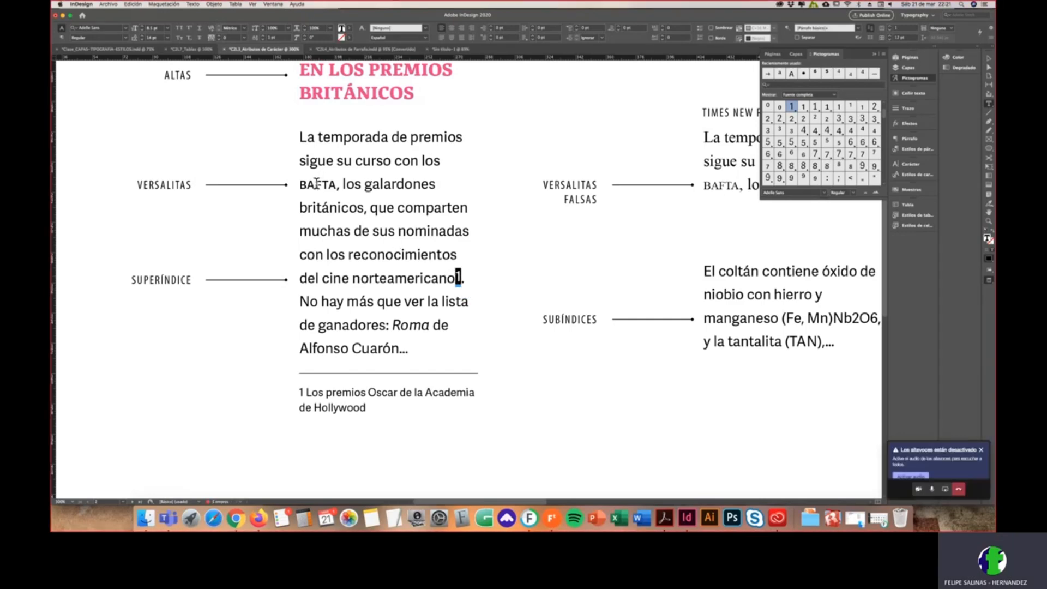
Step: Replace the 1 after "norteamericano" in the superscript sample with its superscript glyph
mouse_move(460, 278)
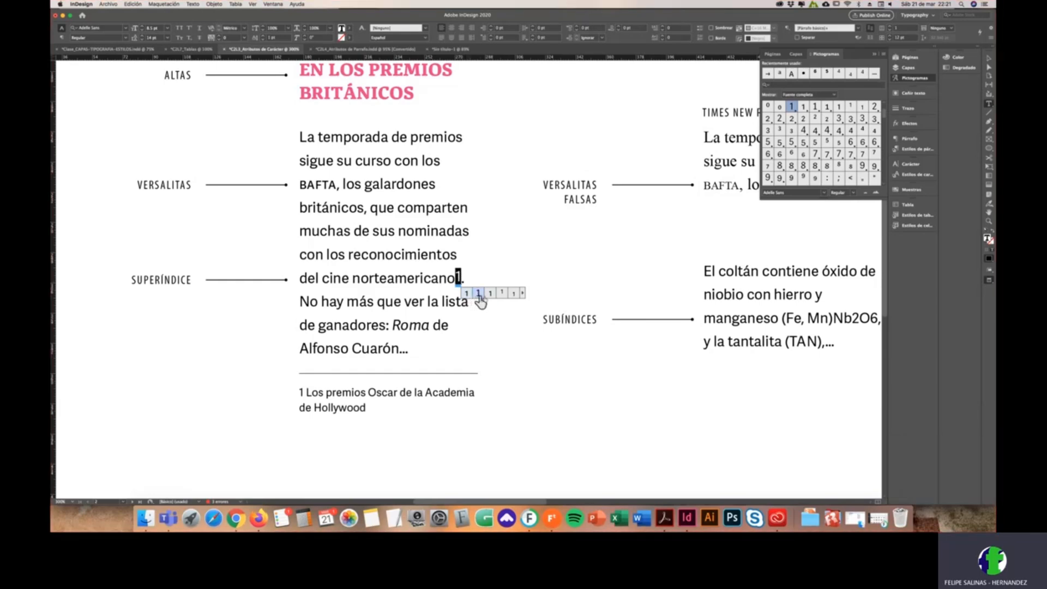
click(501, 294)
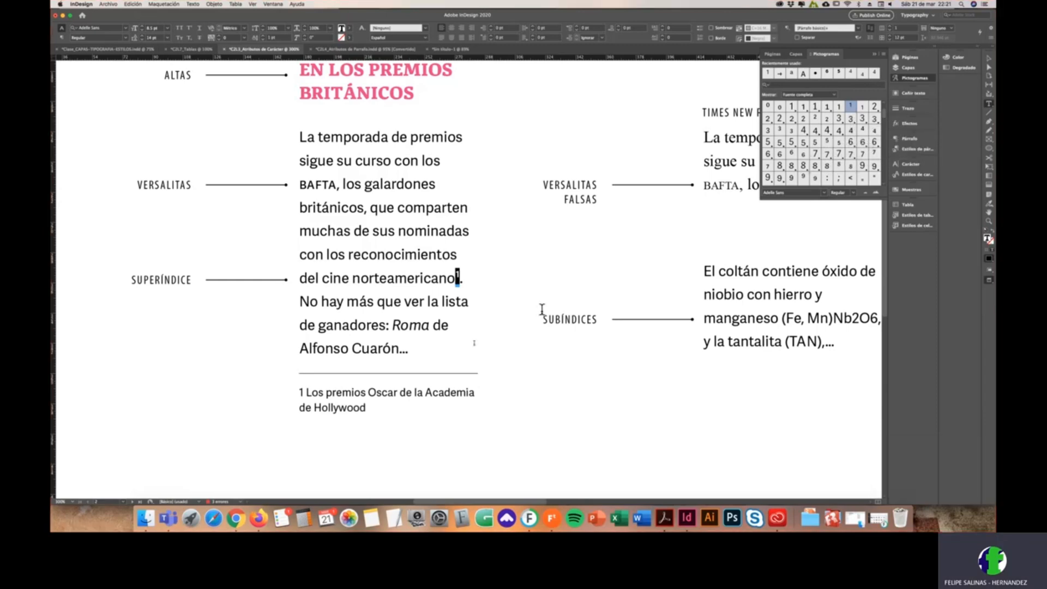
click(412, 308)
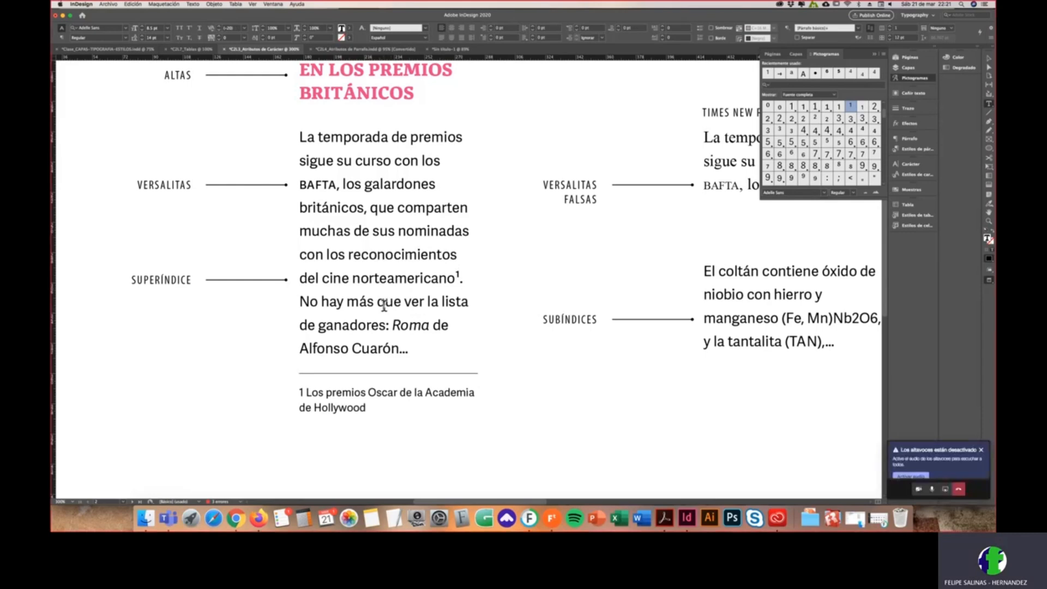
Step: Apply all small caps (Todas versalitas) to the 1 that opens the footnote about the Oscar awards
scroll(349, 344, down, 1)
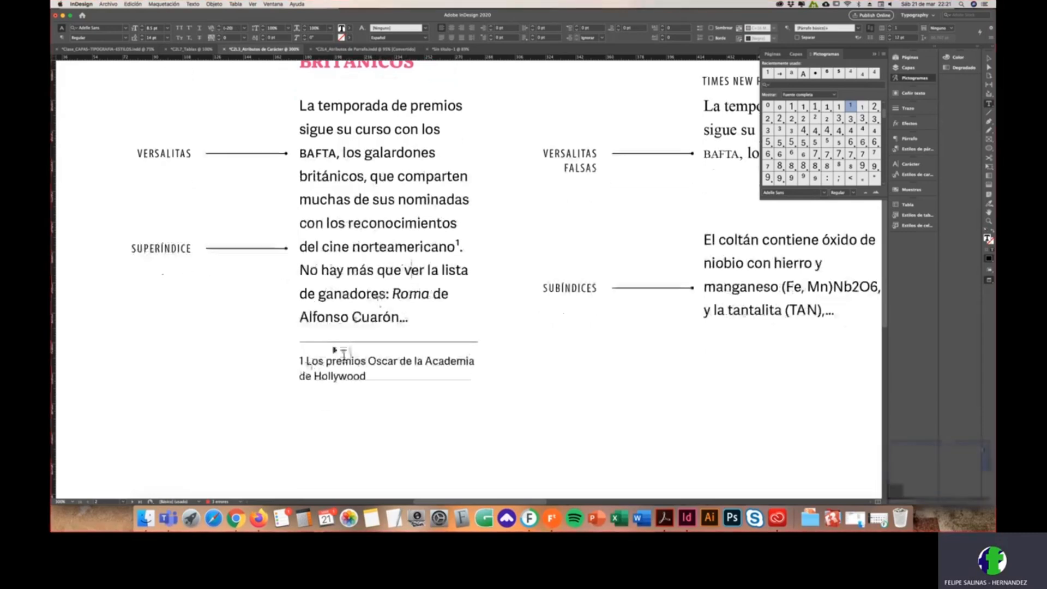
double_click(302, 361)
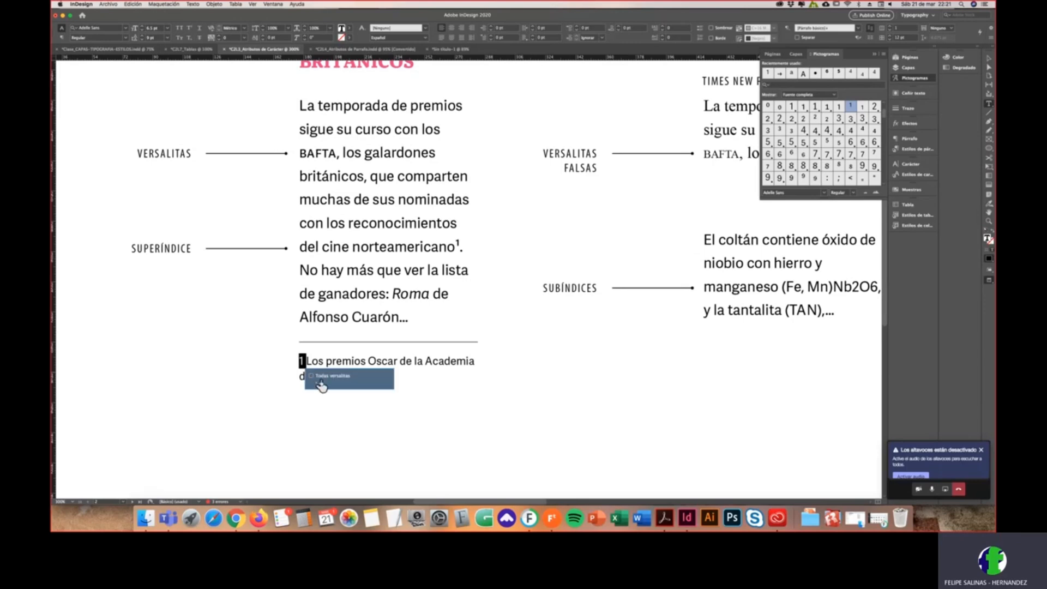
click(312, 377)
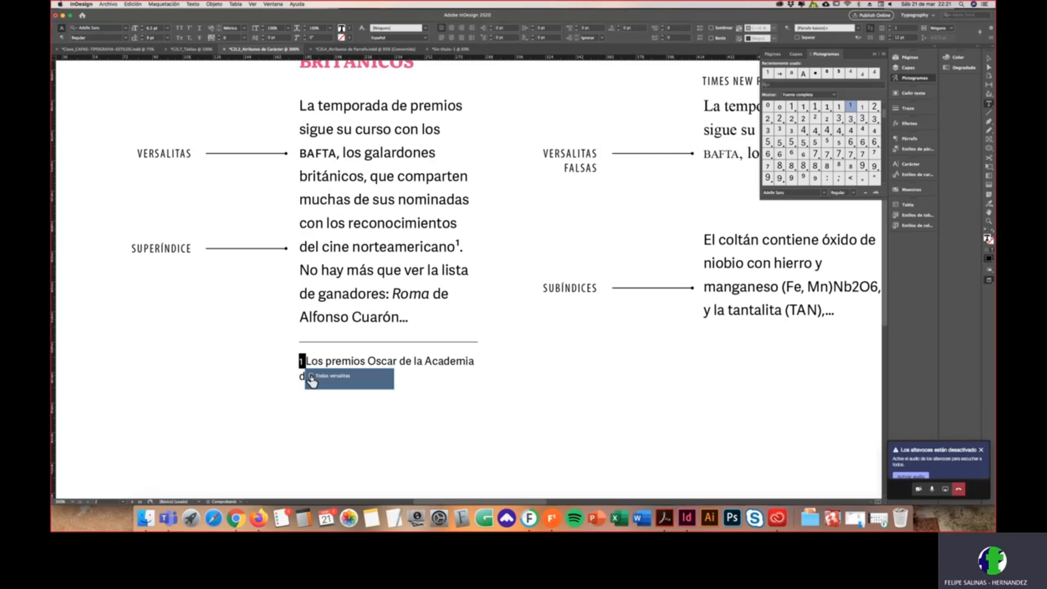
click(306, 359)
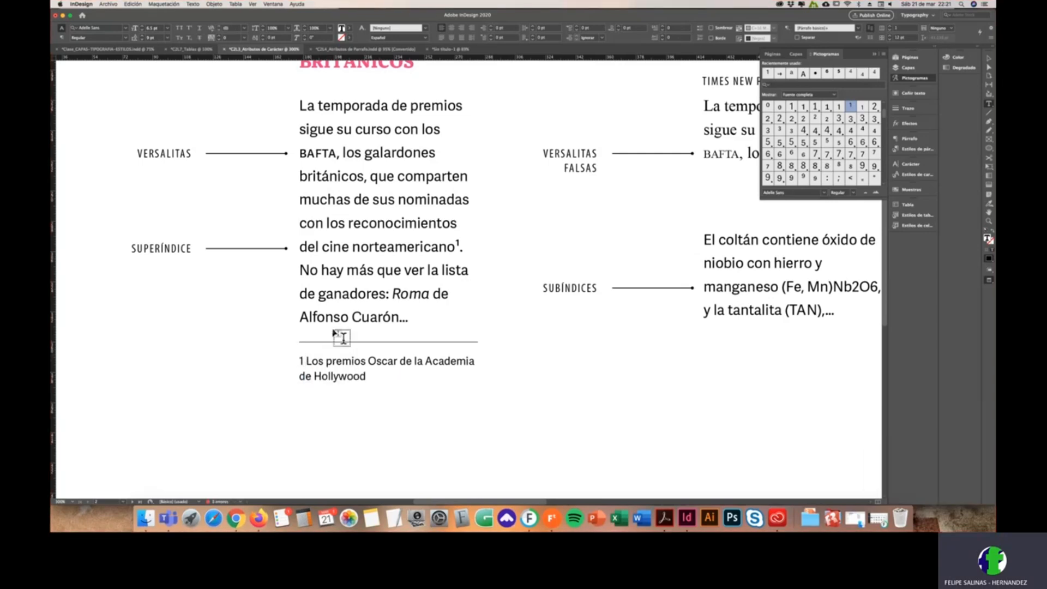
Step: Replace the 2 in the formula Nb2O6 with its subscript glyph and the 6 with its superscript glyph
scroll(343, 300, down, 1)
scroll(343, 300, down, 1)
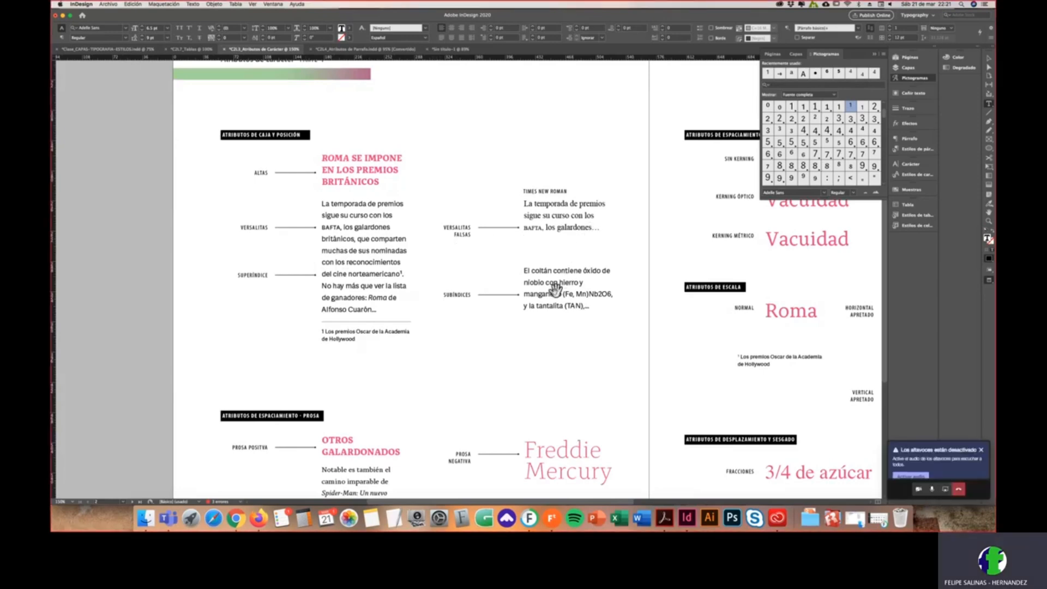
scroll(557, 306, up, 2)
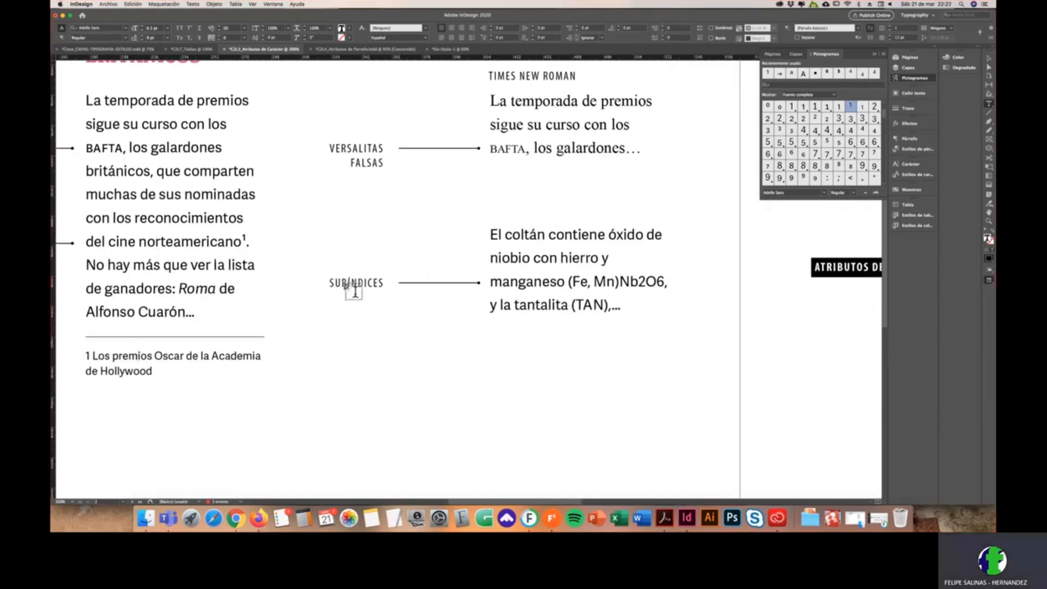
scroll(657, 283, up, 1)
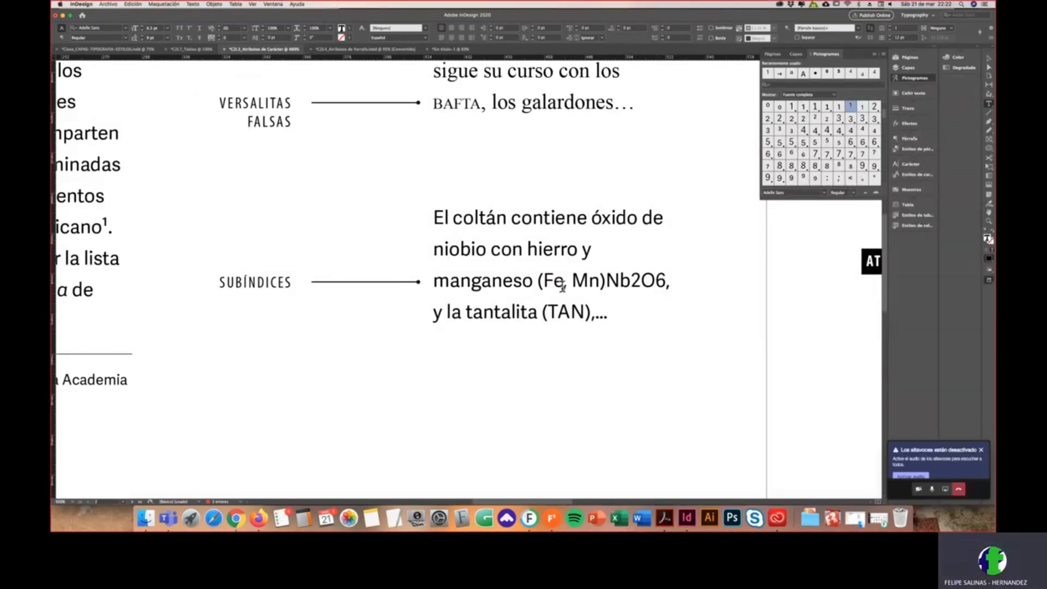
drag(632, 281, 643, 286)
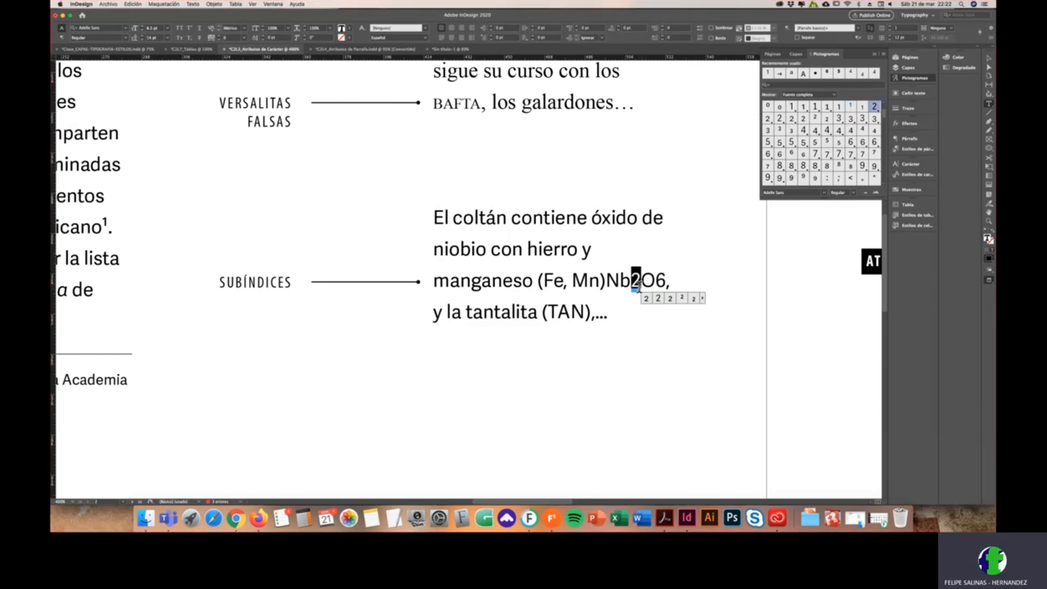
click(693, 299)
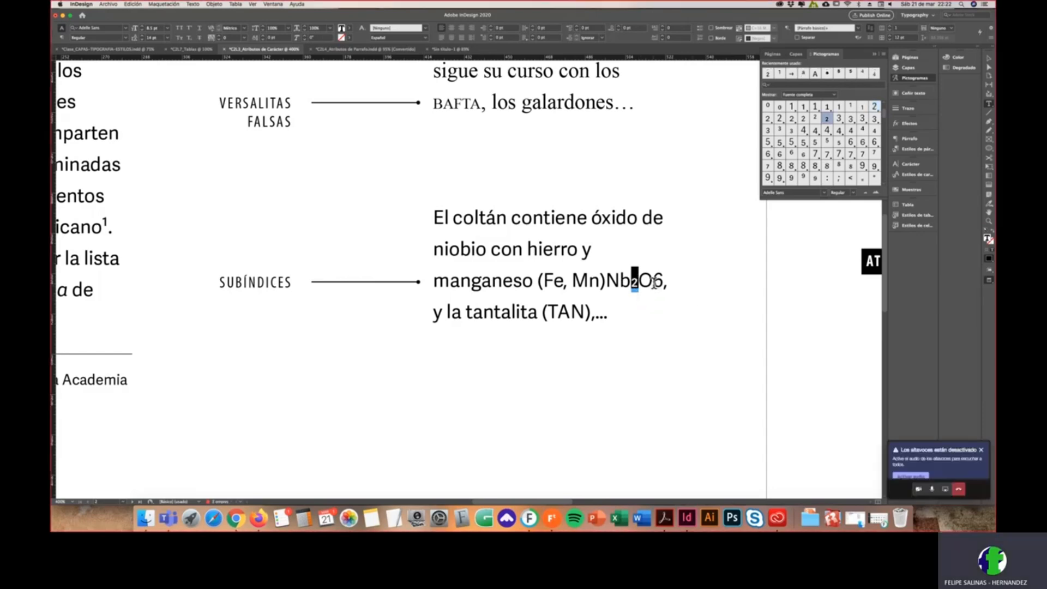
drag(654, 281, 663, 284)
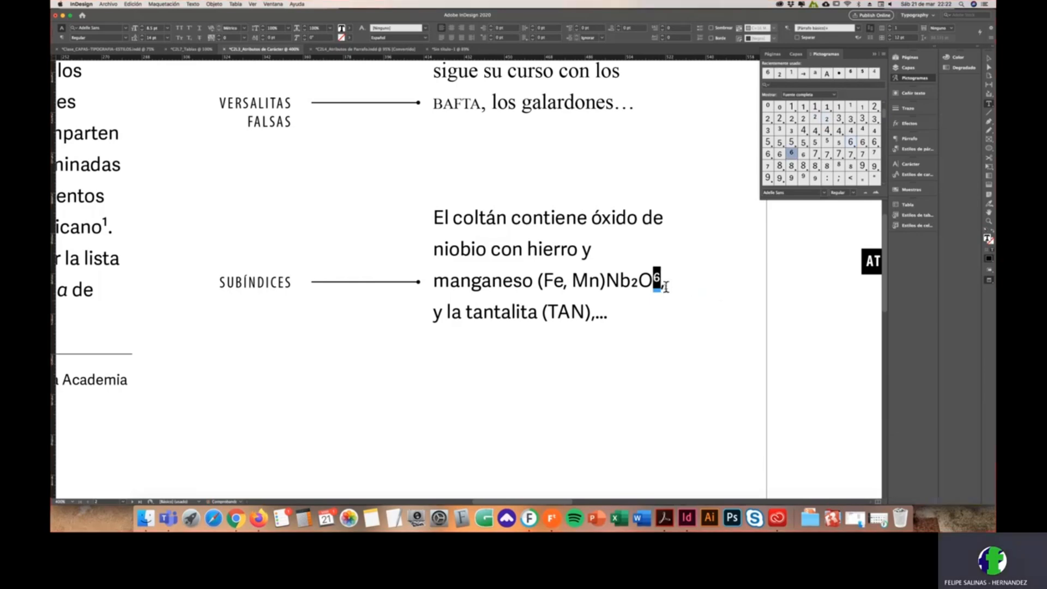
click(705, 299)
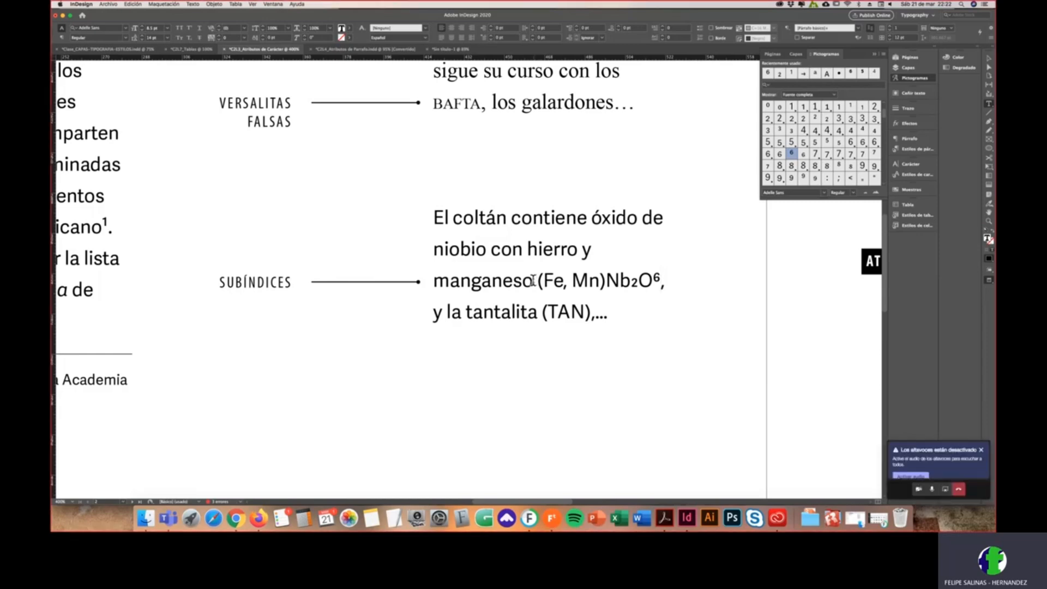
Step: Examine the niobium oxide formula and the alternate glyphs offered for its subscript 2
click(570, 280)
drag(606, 280, 661, 280)
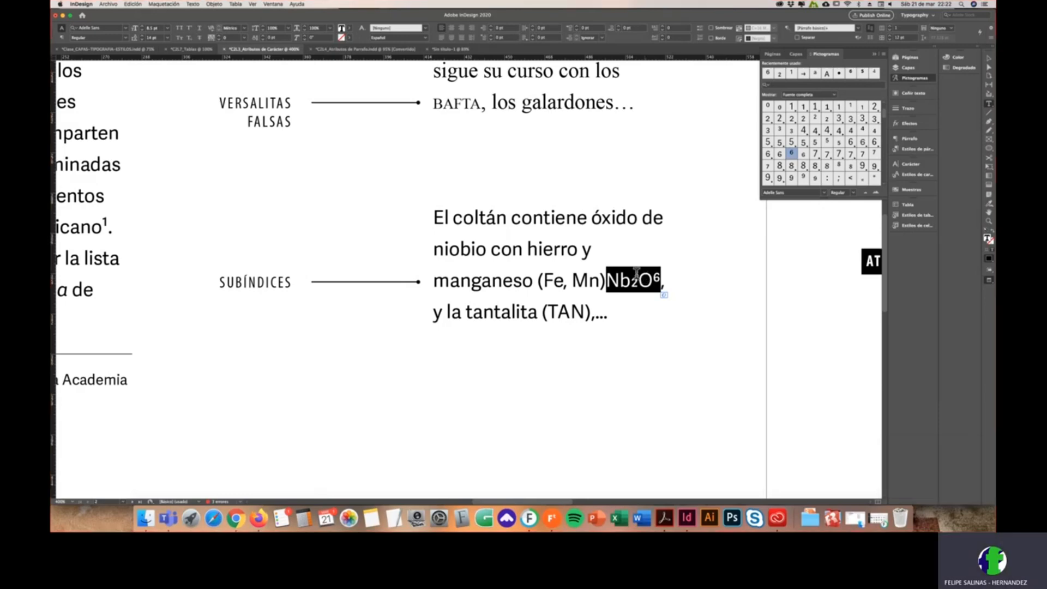
click(632, 282)
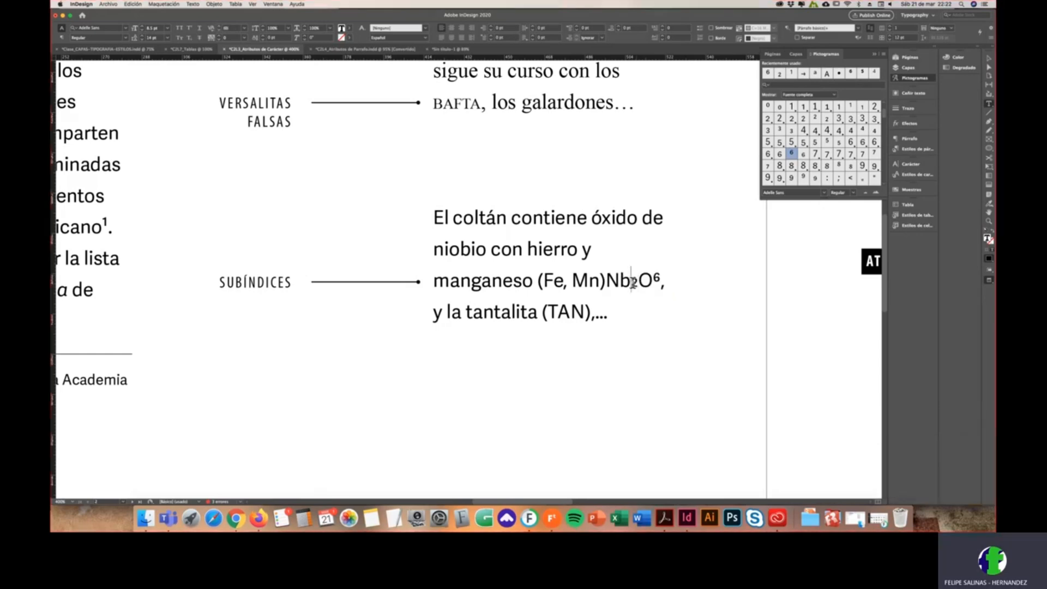
key(shift+Left)
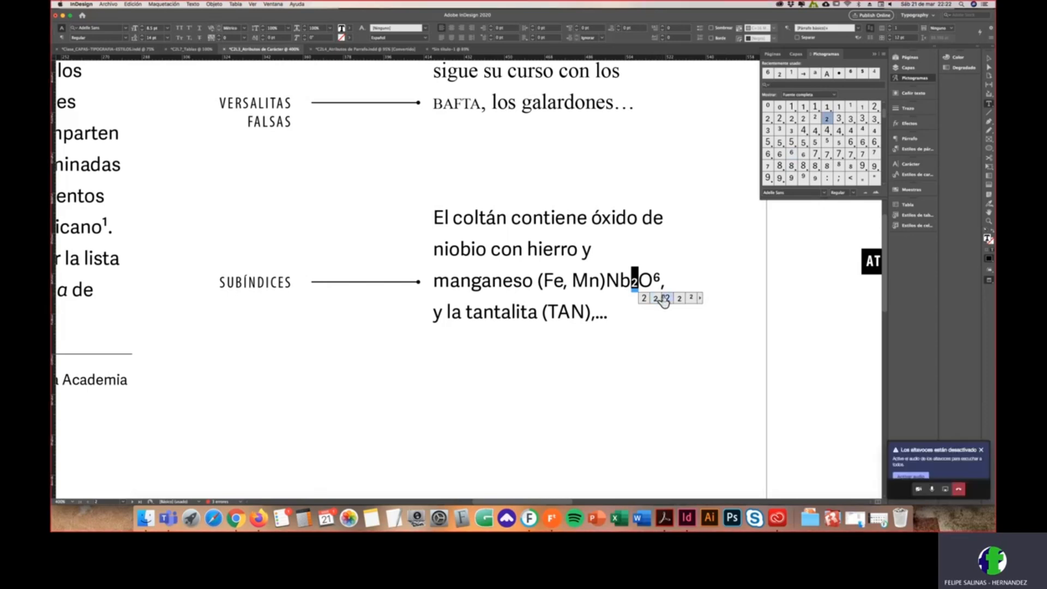
click(633, 282)
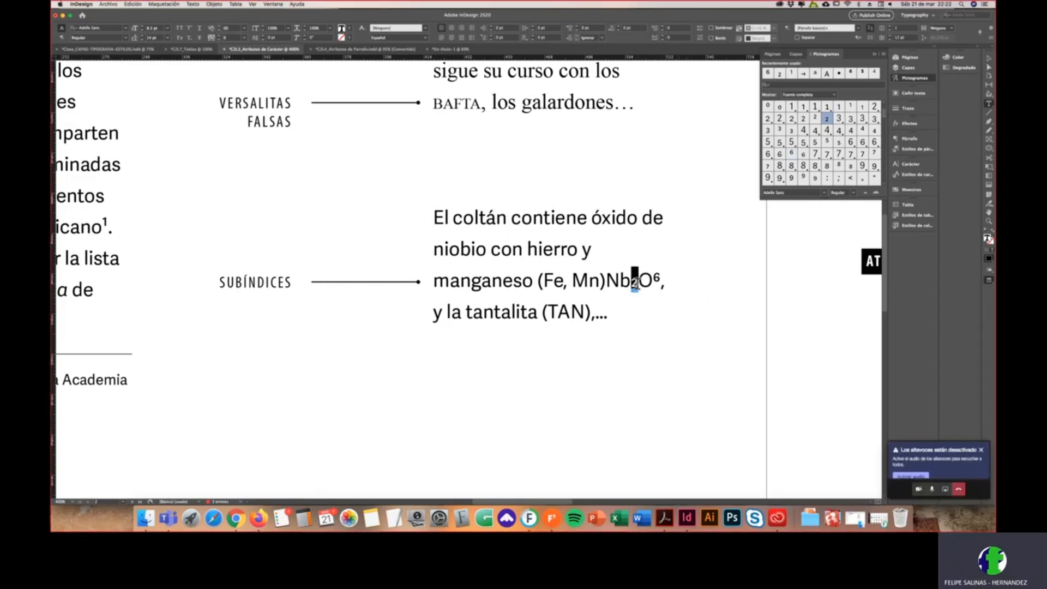
click(621, 280)
drag(608, 280, 628, 282)
click(636, 282)
Step: Examine the case, position and spacing samples across the character attributes spread
scroll(574, 251, up, 2)
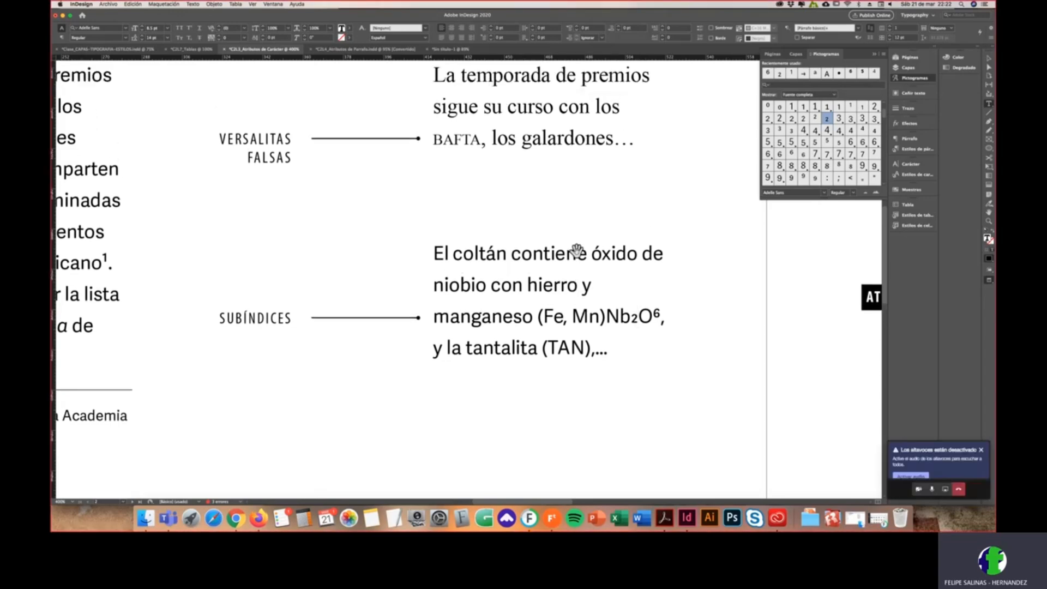
scroll(572, 250, down, 2)
scroll(545, 276, down, 3)
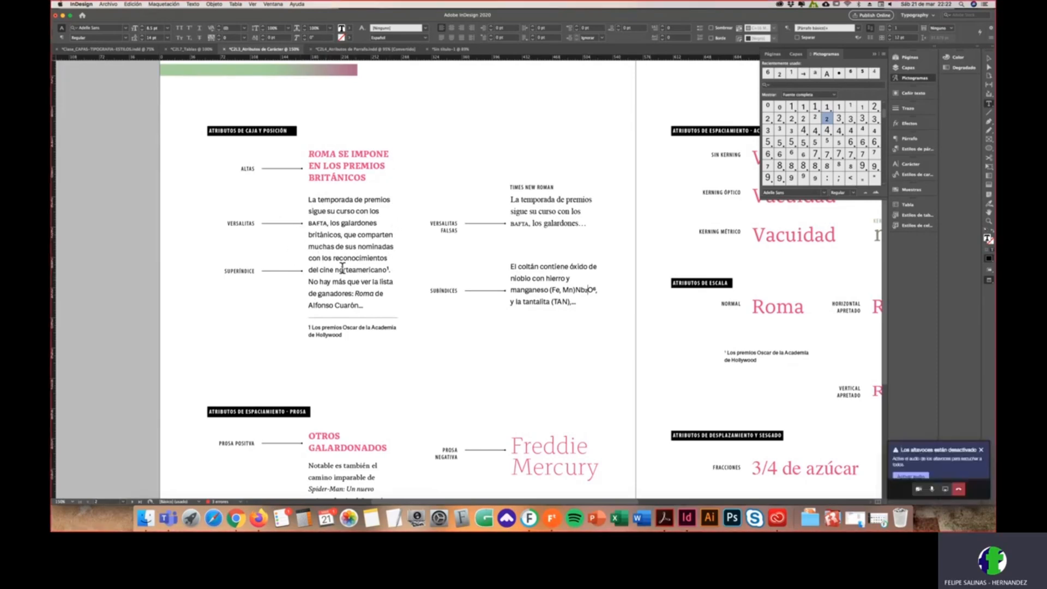
scroll(327, 263, up, 2)
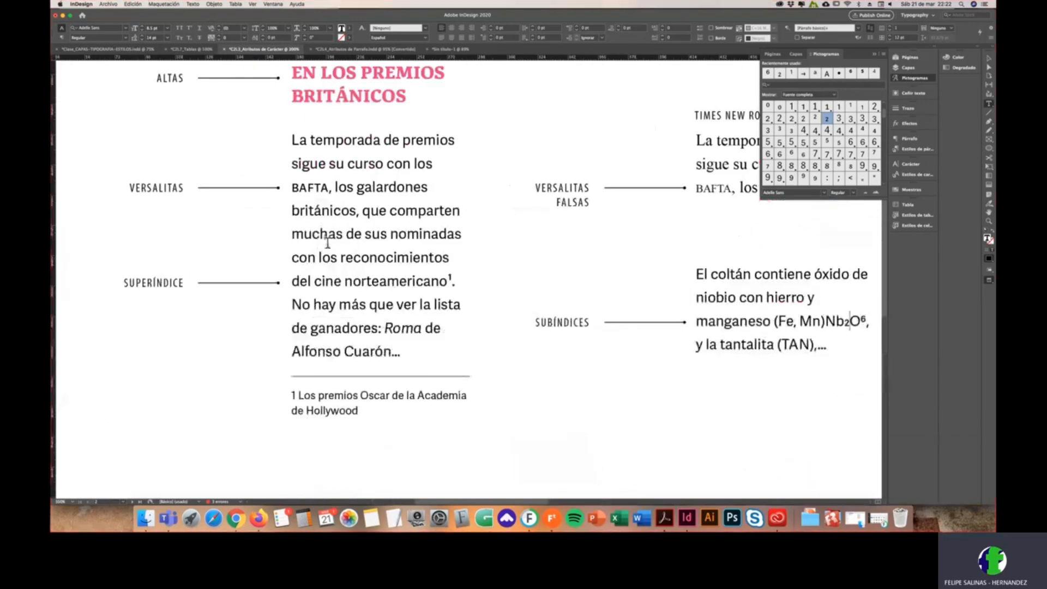
scroll(316, 210, up, 2)
scroll(318, 217, down, 4)
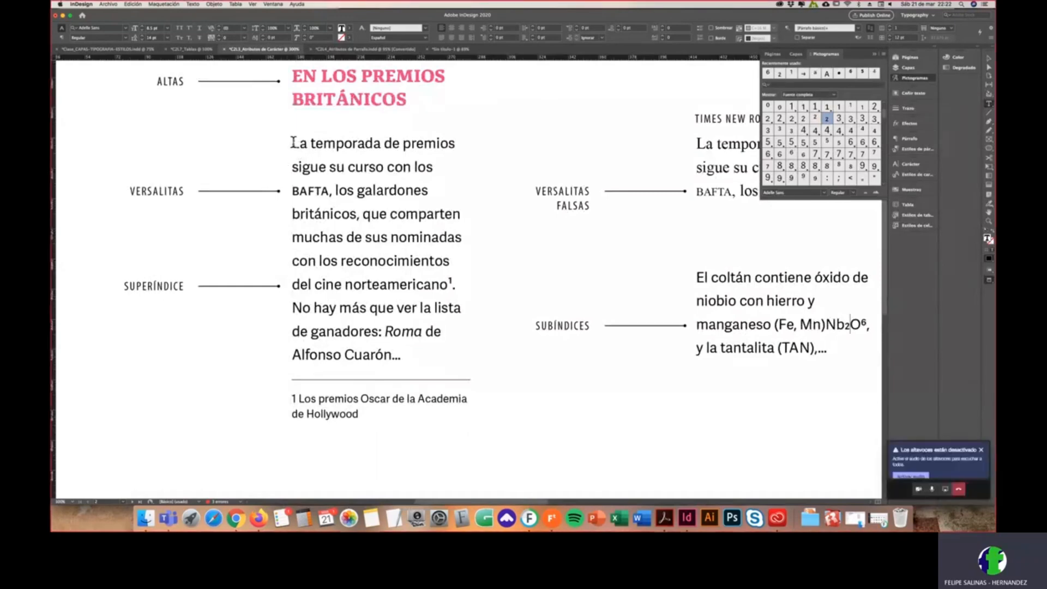
scroll(375, 311, down, 10)
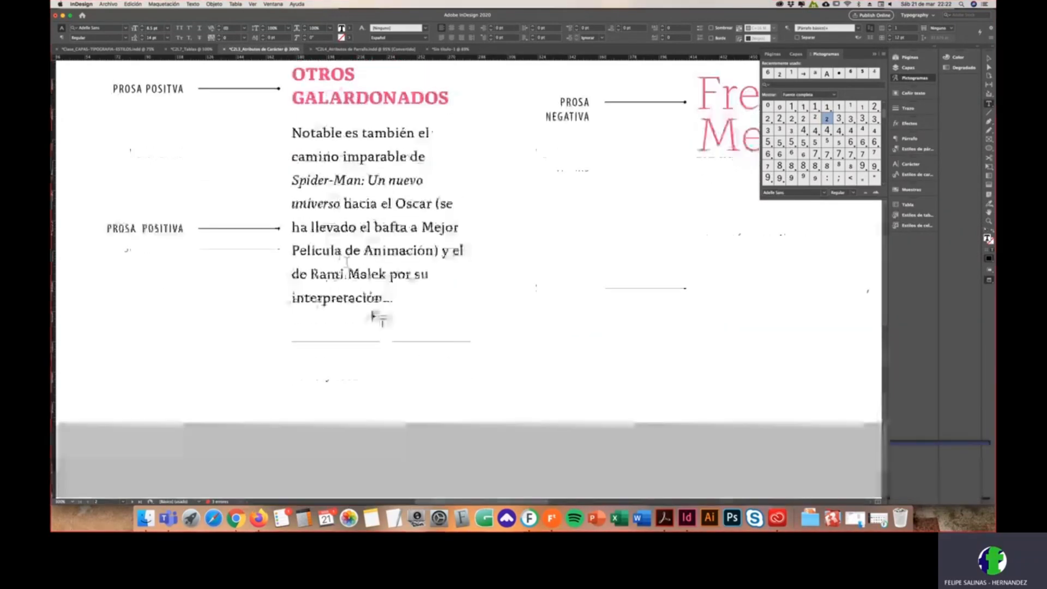
scroll(339, 261, up, 1)
scroll(338, 260, down, 5)
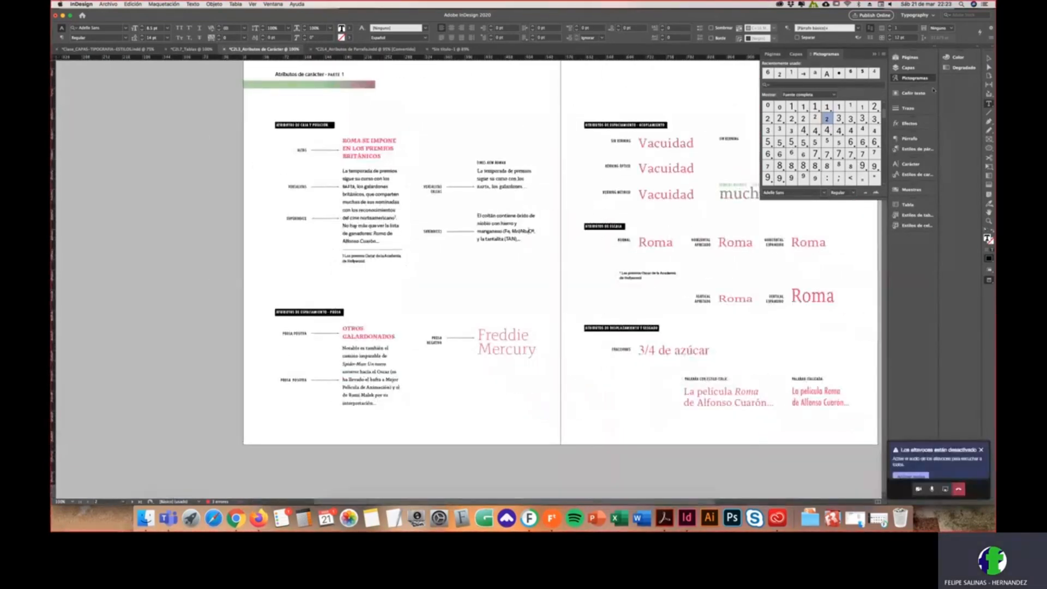
Step: Examine the plain fraction characters in the "3/4 de azúcar" sample under Fracciones
key(Escape)
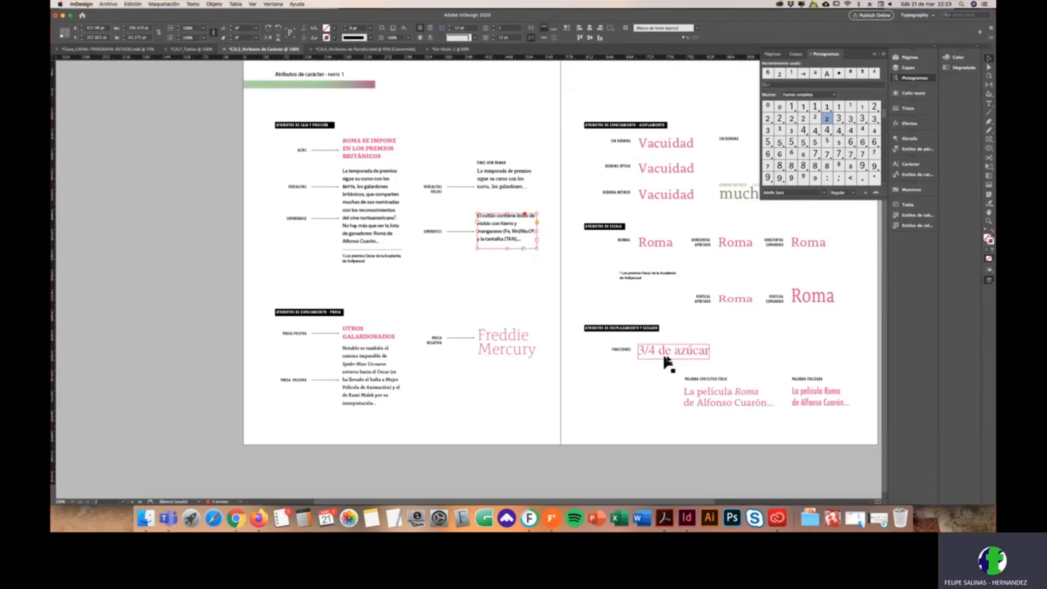
scroll(699, 359, up, 6)
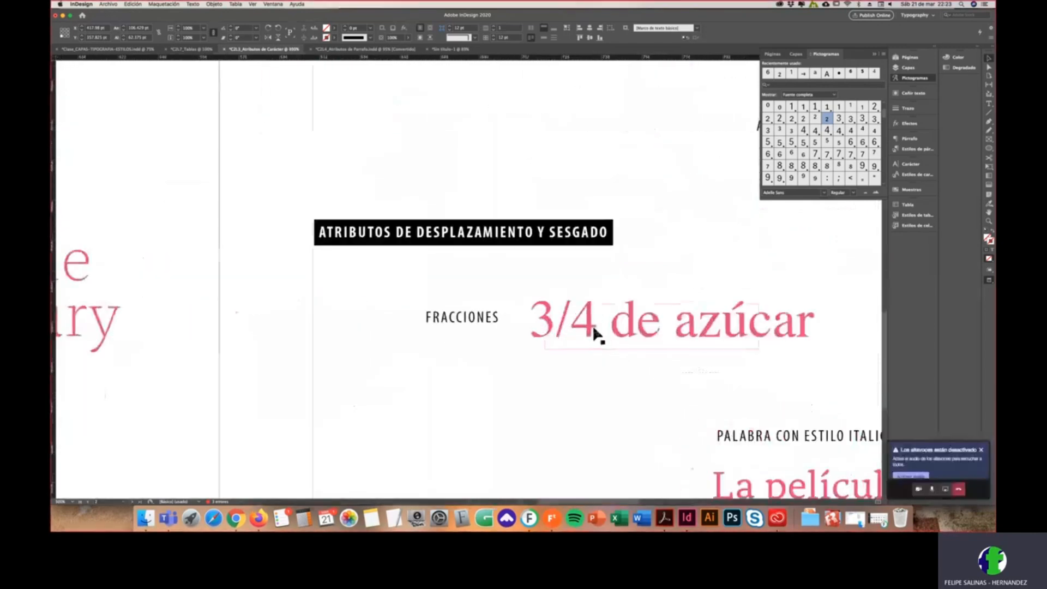
double_click(583, 327)
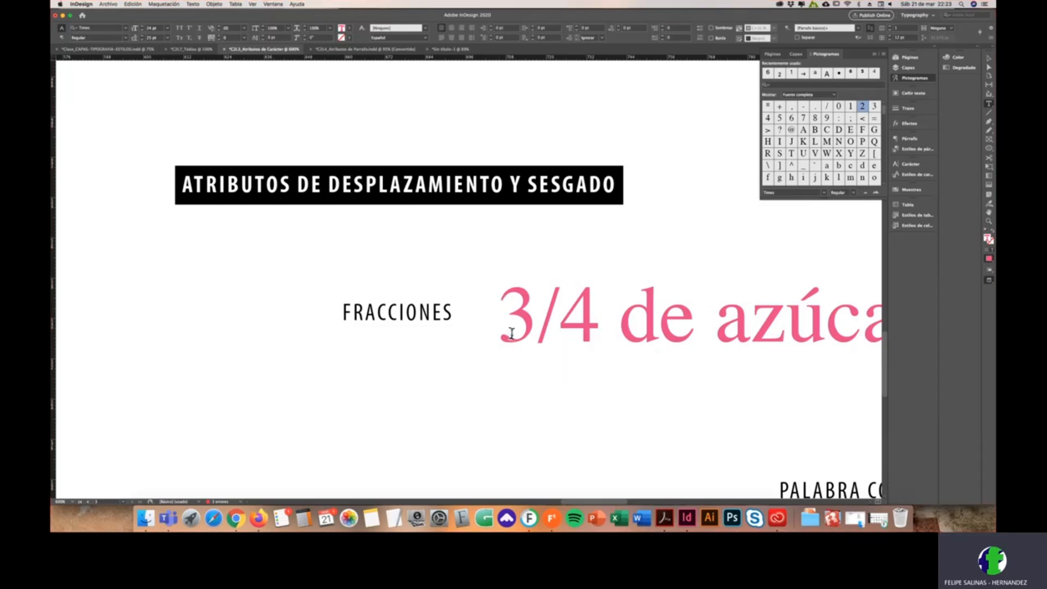
drag(503, 310, 563, 325)
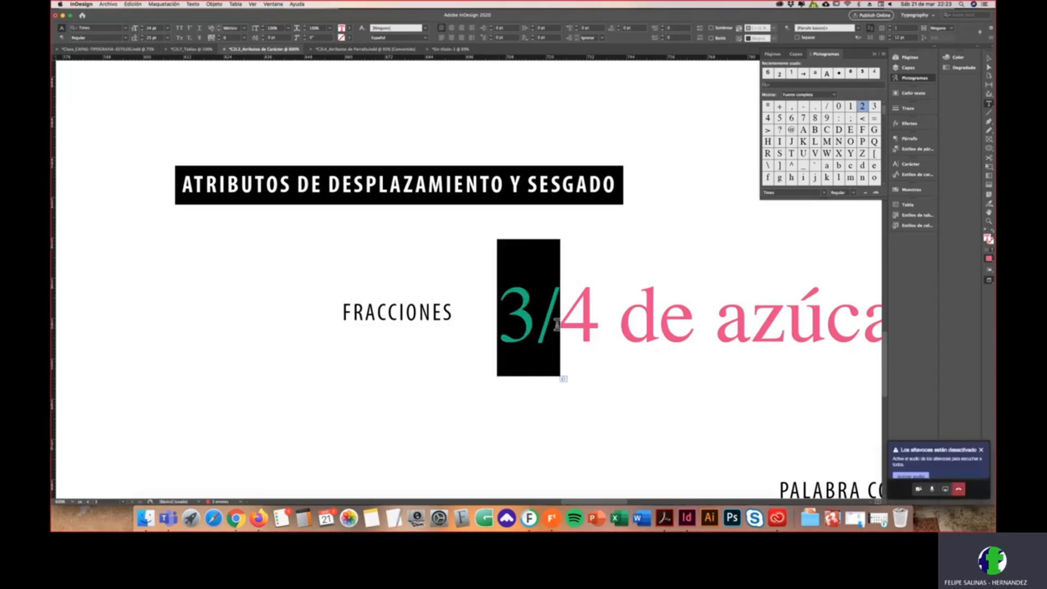
click(529, 322)
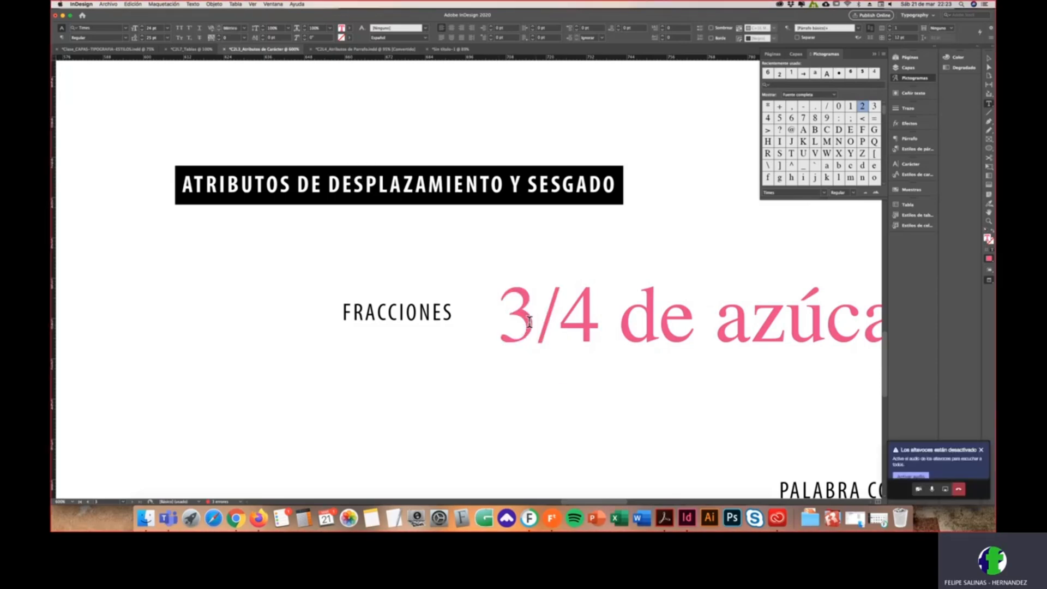
drag(500, 316, 561, 315)
Step: Insert 3/4 after (TAN) in the coltan paragraph and convert it to an OpenType fraction
alt+super+click(493, 290)
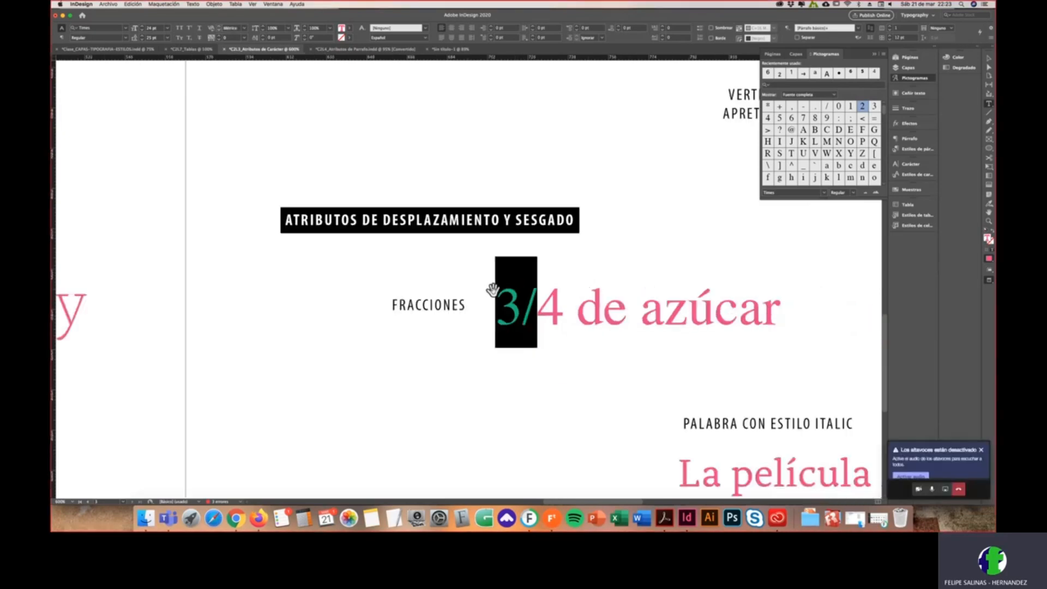
alt+super+click(493, 290)
alt+super+click(495, 290)
alt+super+click(506, 296)
alt+super+click(506, 296)
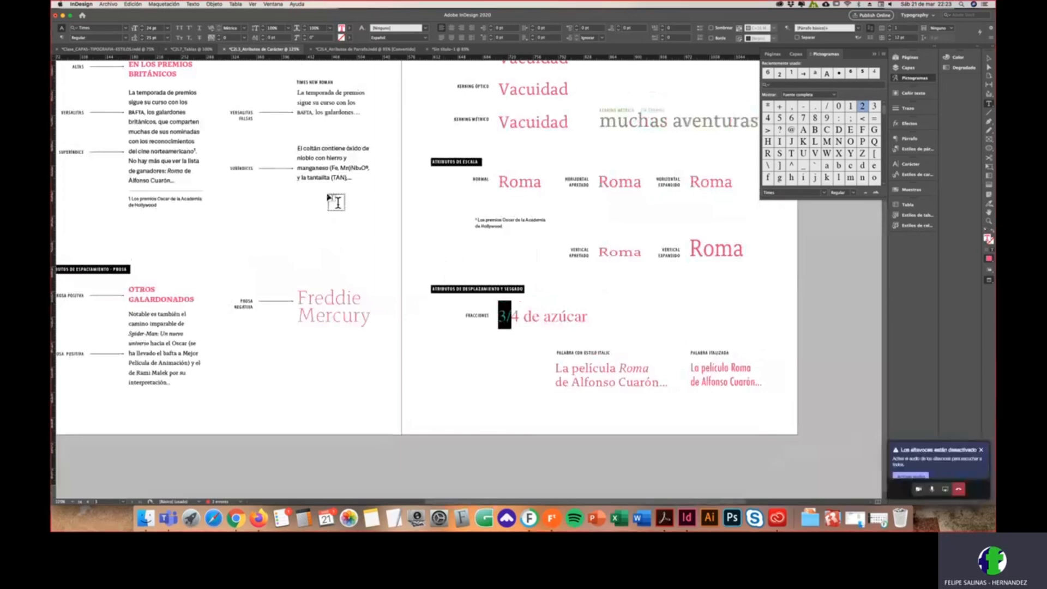
super+click(314, 162)
super+click(313, 162)
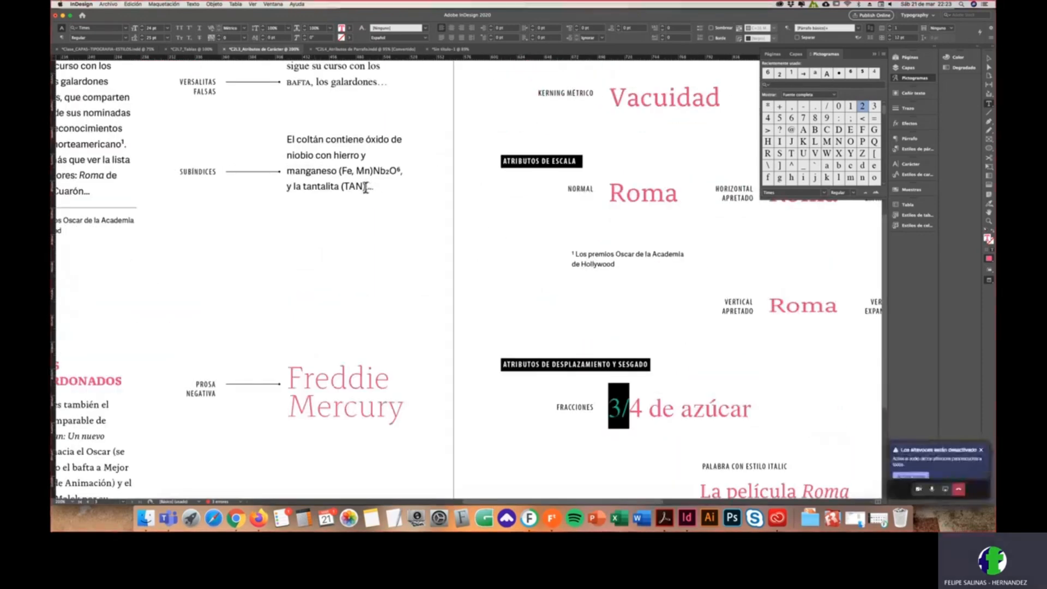
click(370, 189)
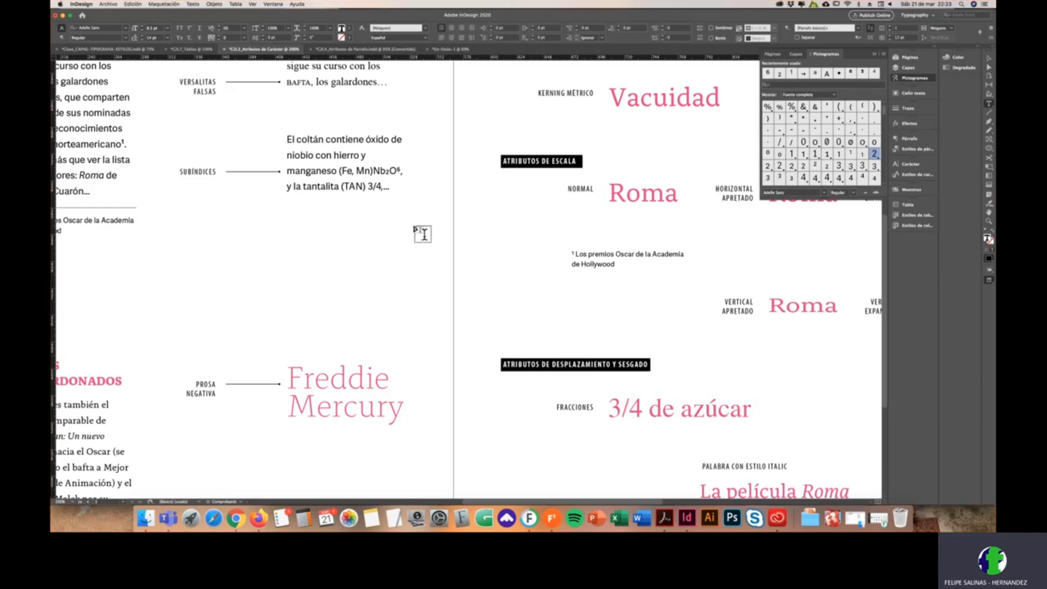
drag(382, 186, 368, 186)
click(386, 198)
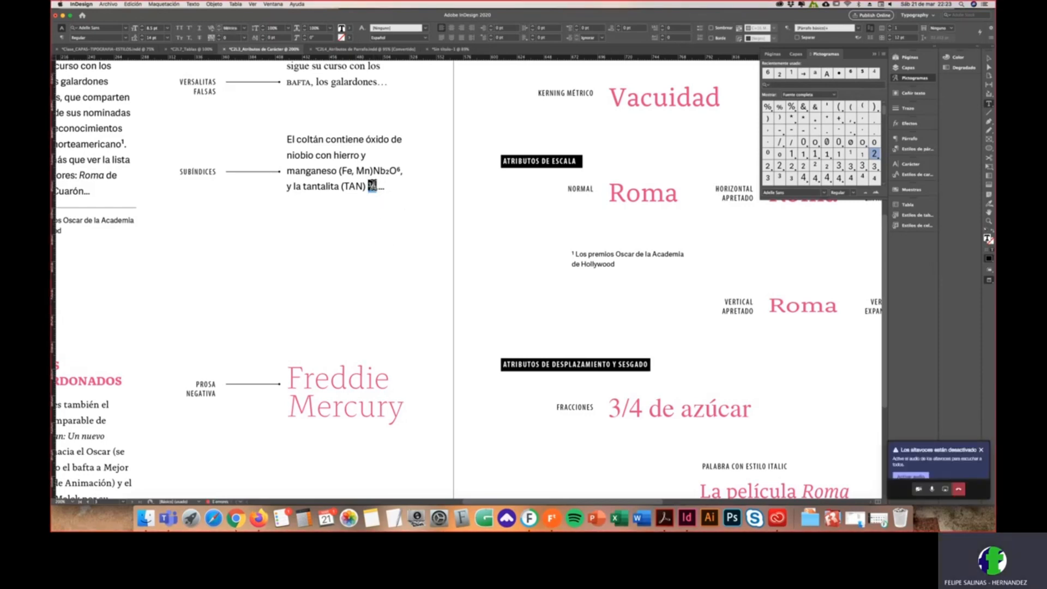
scroll(373, 188, up, 5)
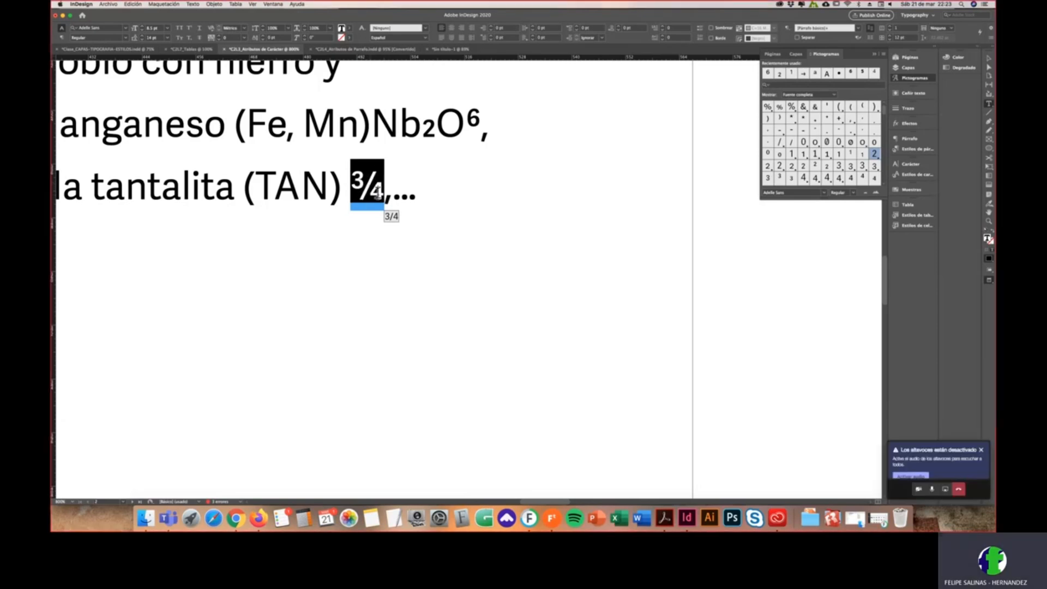
Step: Raise the numerator 3 in "3/4 de azúcar" above the baseline with a positive baseline shift
scroll(435, 281, down, 3)
scroll(701, 344, down, 3)
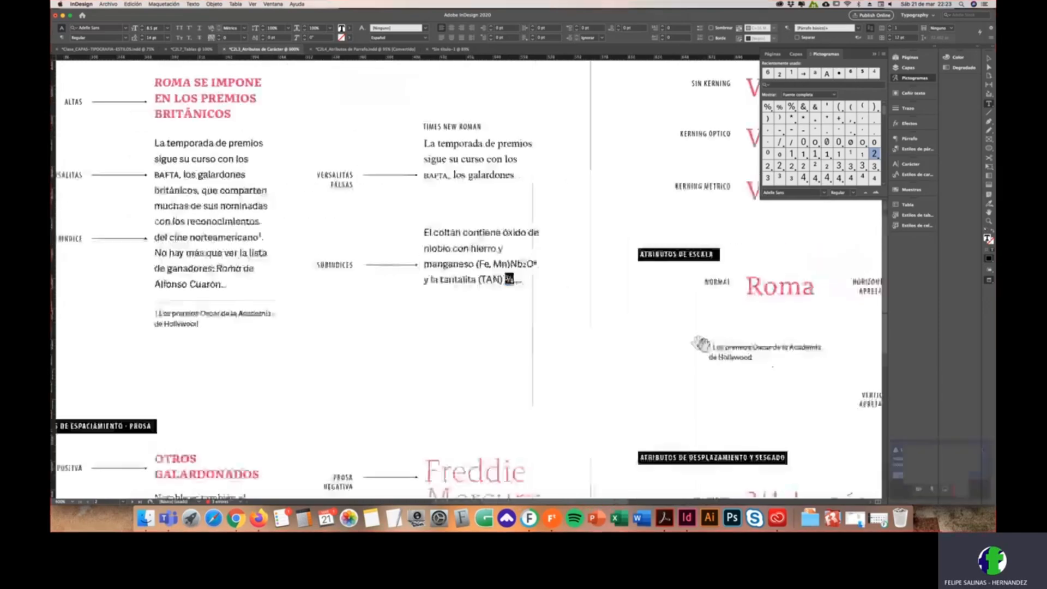
scroll(755, 445, up, 3)
scroll(756, 447, up, 3)
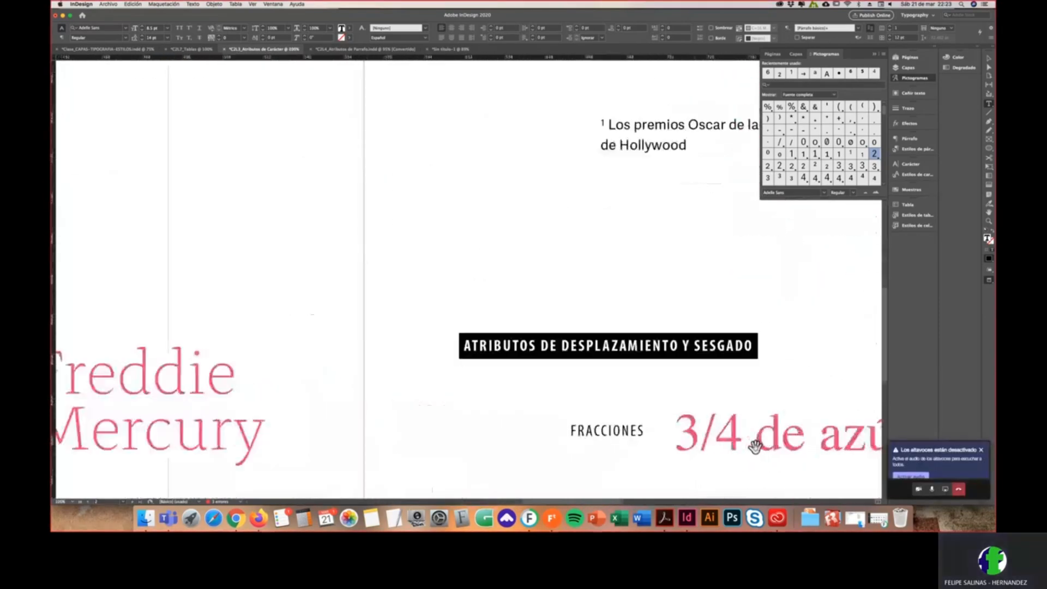
key(Escape)
drag(740, 343, 572, 201)
scroll(533, 276, down, 1)
drag(548, 319, 471, 323)
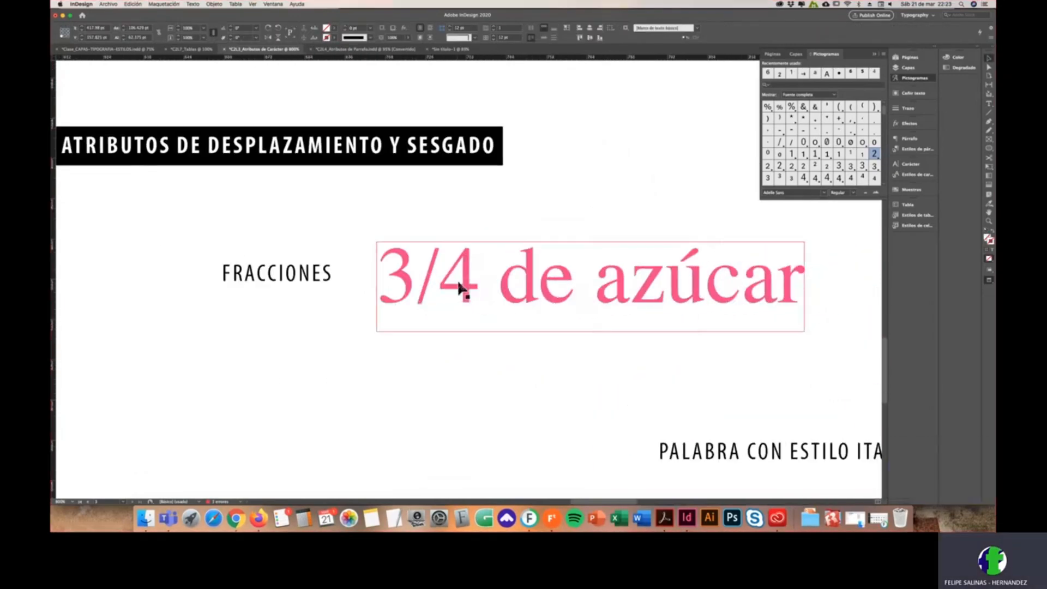
double_click(459, 282)
double_click(389, 275)
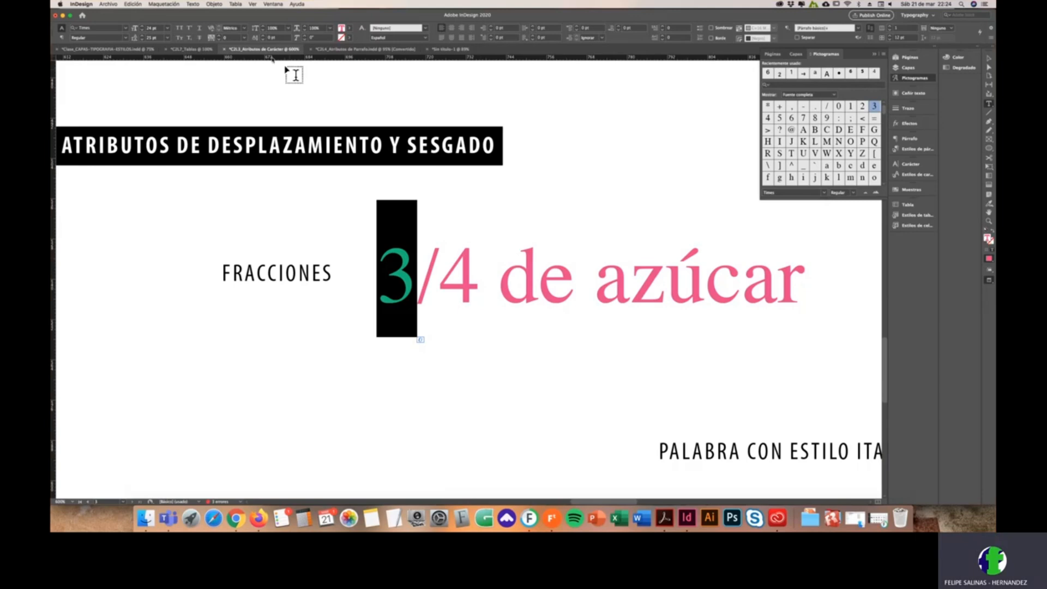
click(263, 36)
click(263, 36)
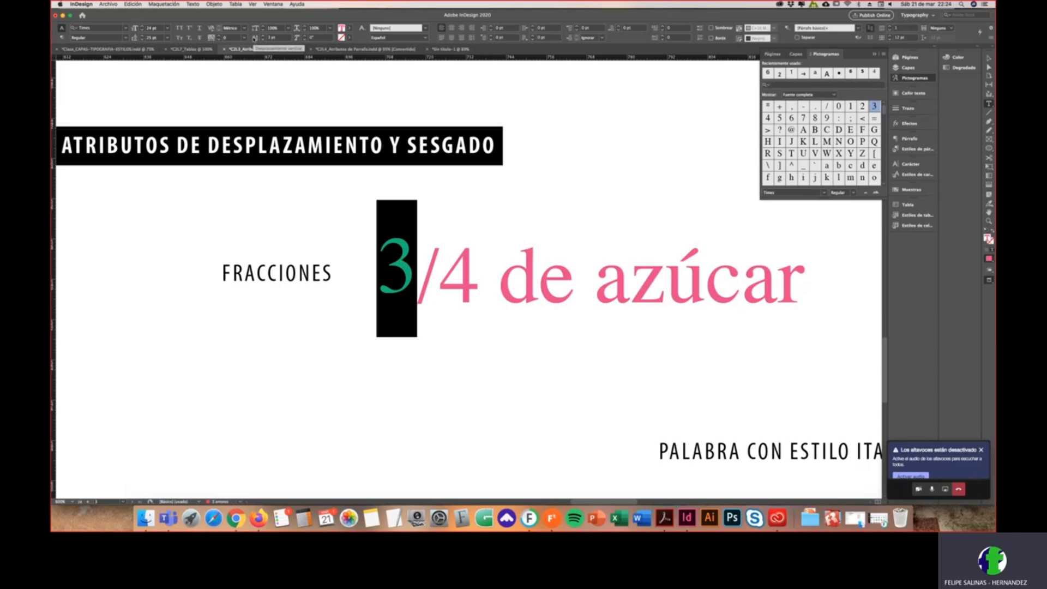
click(264, 36)
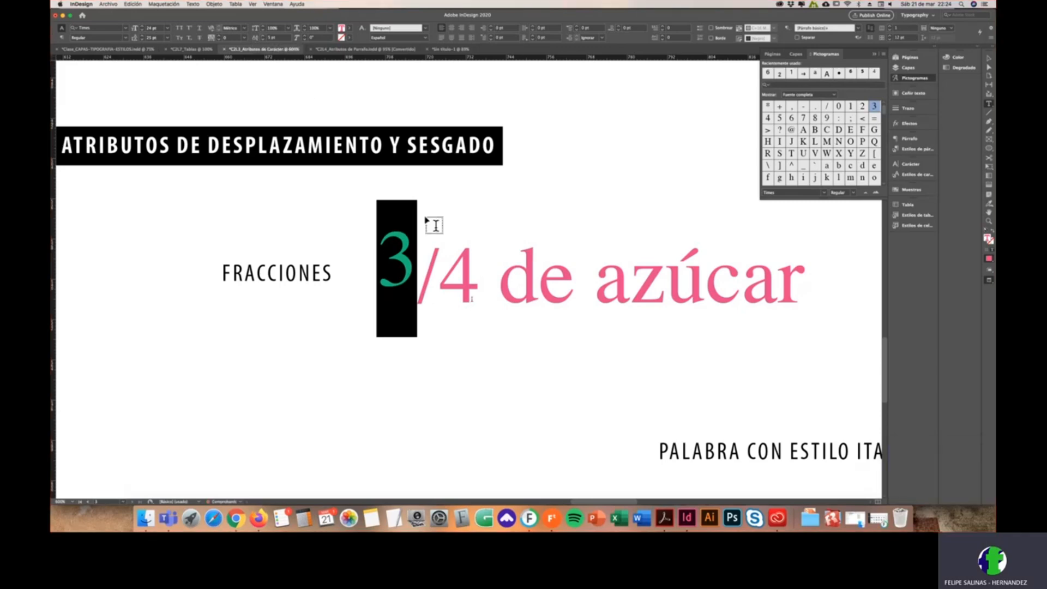
Step: Lower the denominator 4 in "3/4 de azúcar" below the baseline with a negative baseline shift
drag(445, 284, 482, 334)
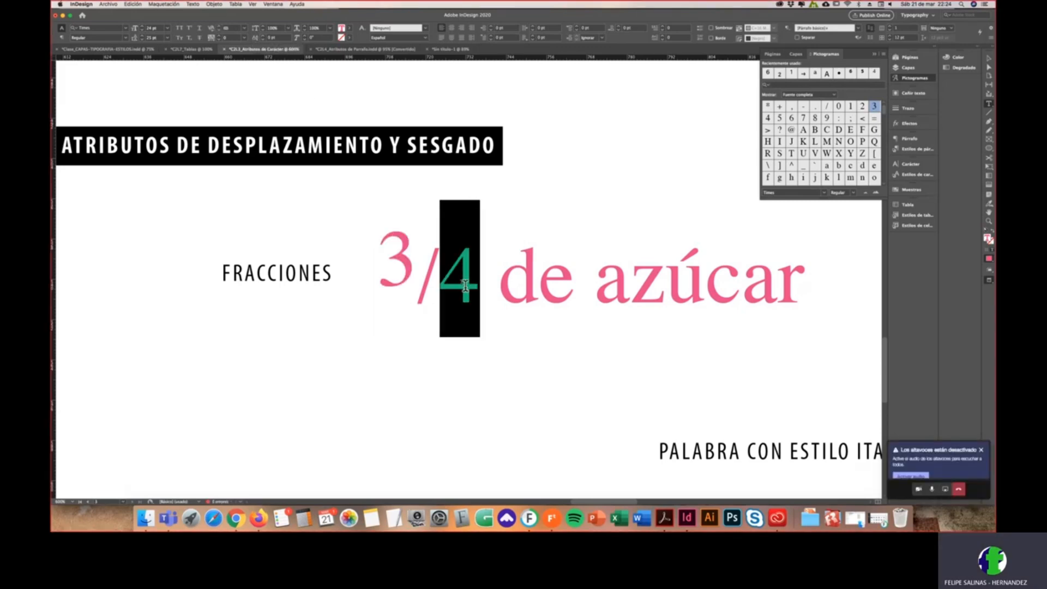
click(263, 39)
click(263, 40)
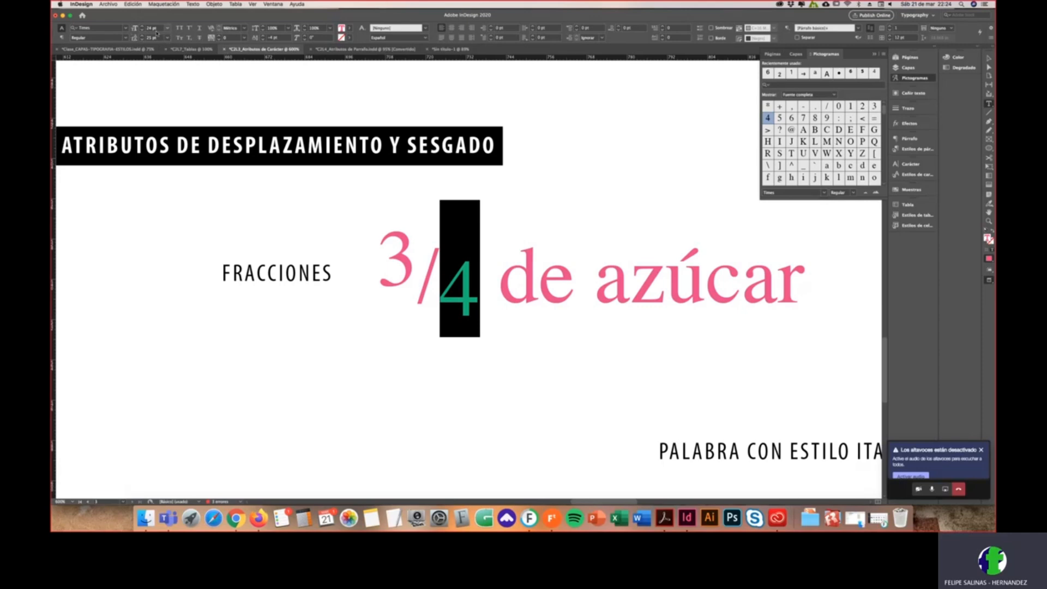
Step: Set the font size of both the 4 and the 3 in the azúcar fraction to 18 pt
click(169, 29)
click(169, 28)
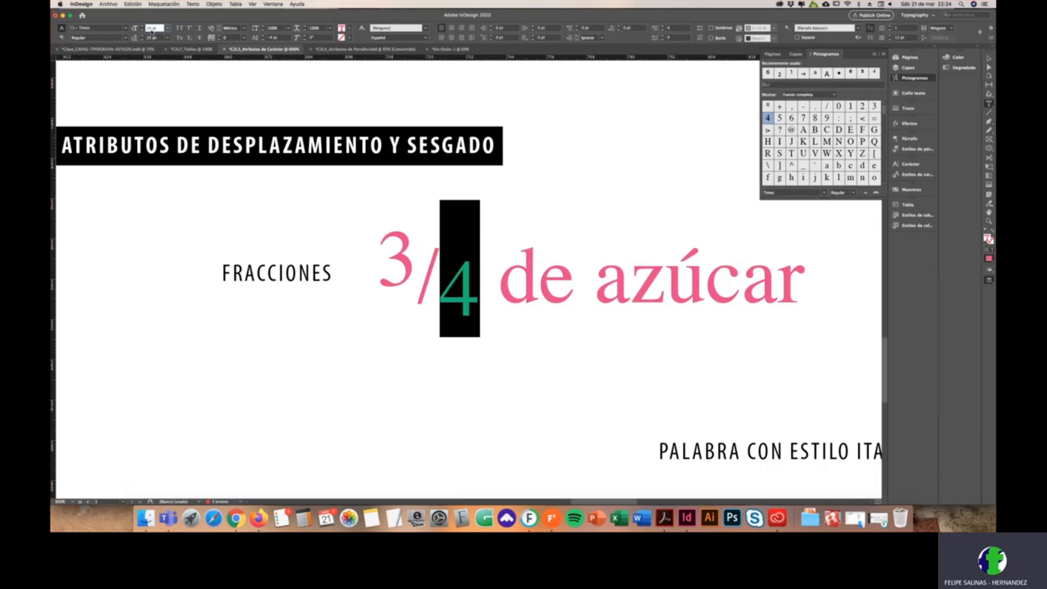
click(167, 28)
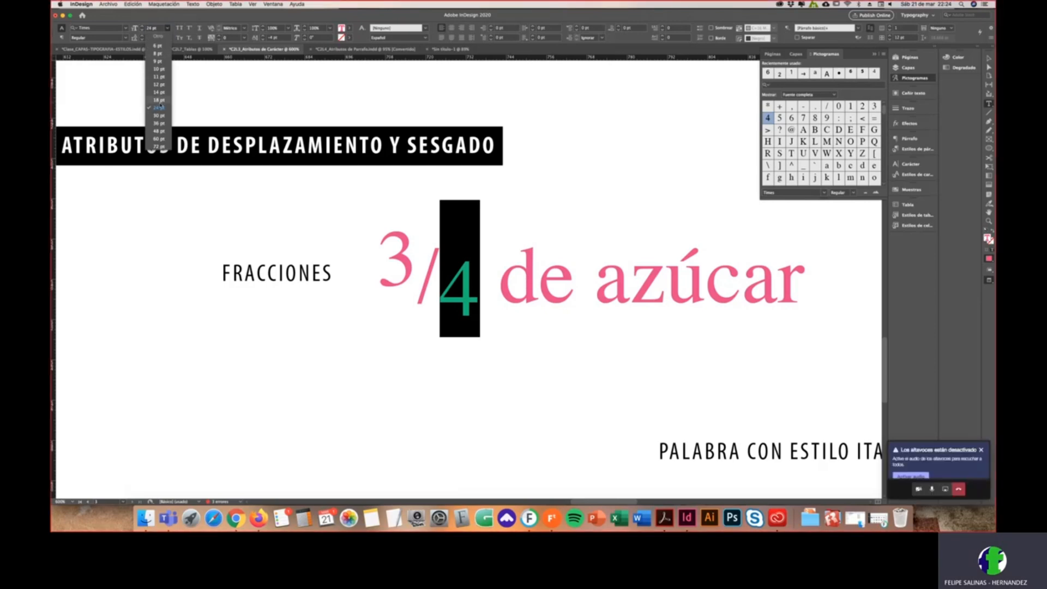
click(159, 101)
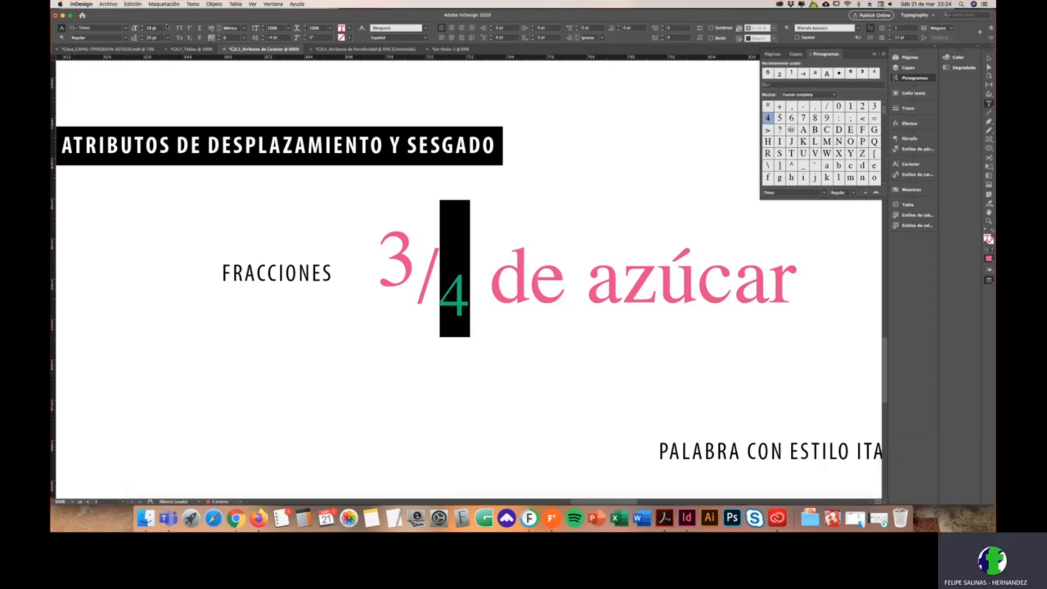
drag(418, 262, 367, 242)
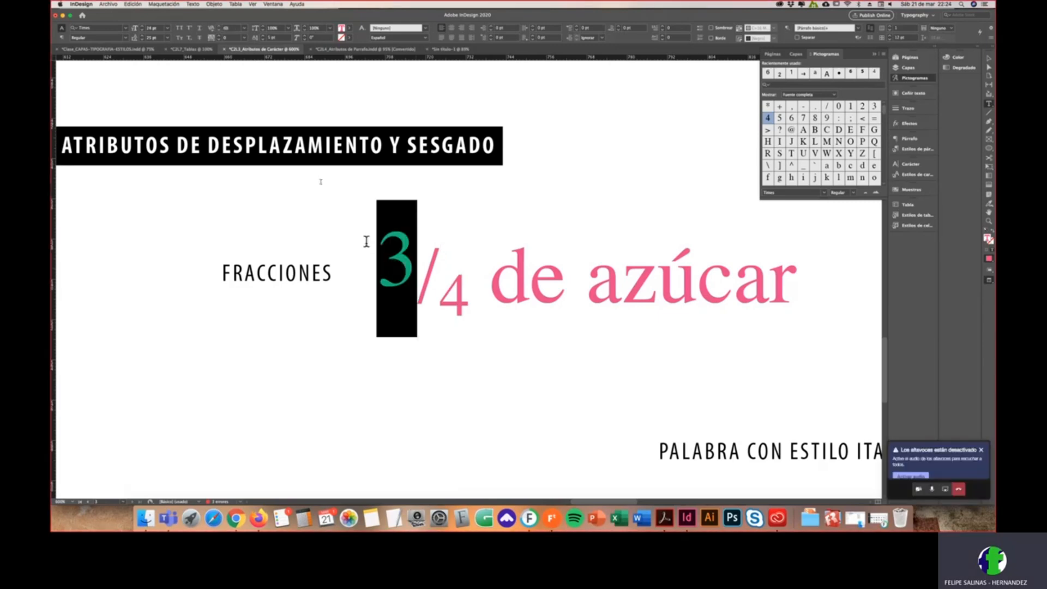
click(168, 27)
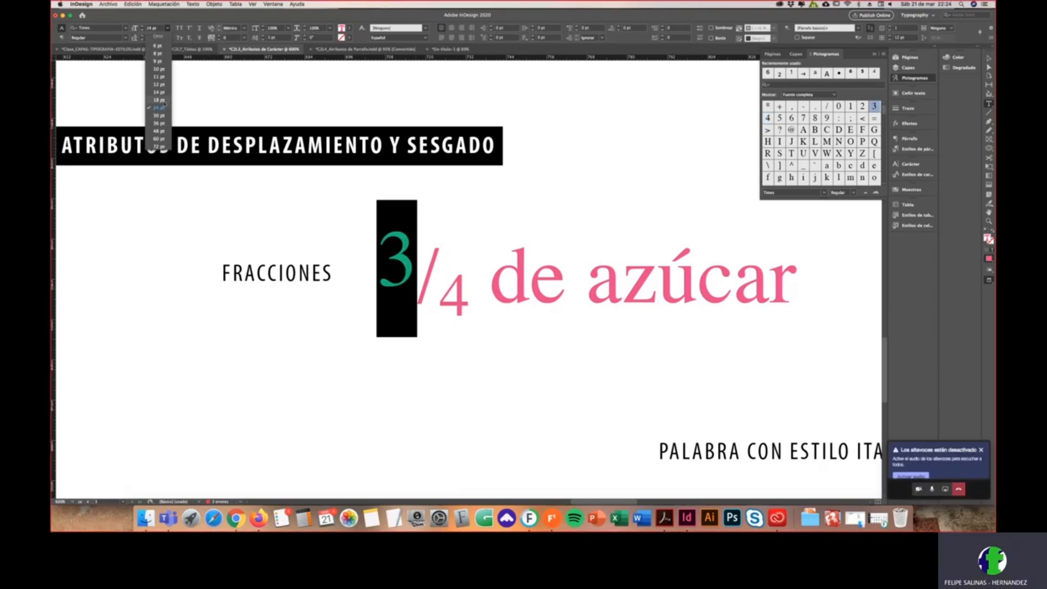
click(158, 100)
Step: Tighten the kerning between the 3 and the slash and between the slash and the 4 in the azúcar fraction
click(413, 283)
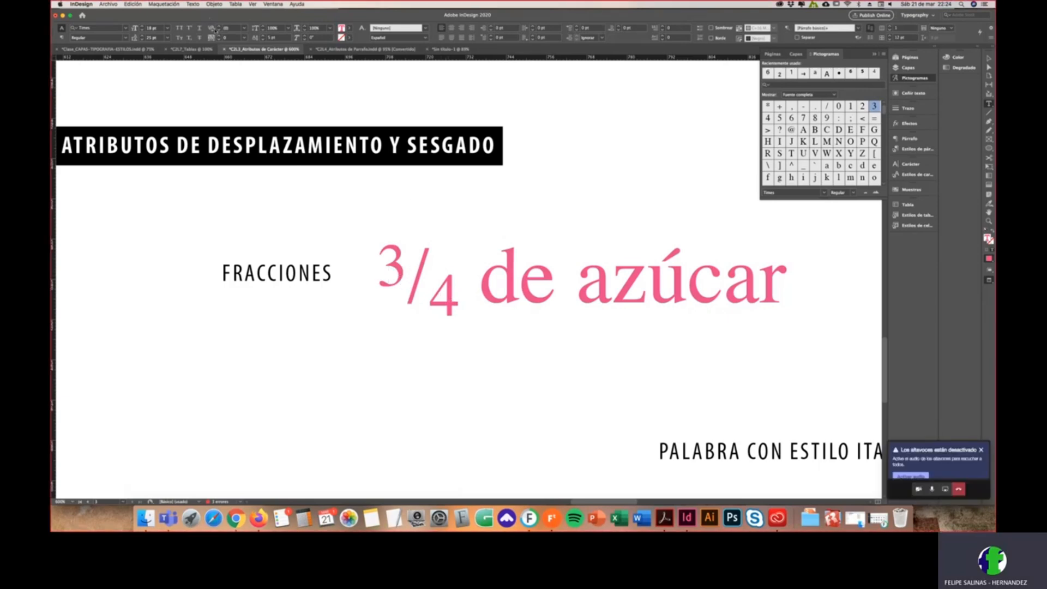
key(shift+Left)
key(shift+Right)
key(shift+Right)
click(404, 269)
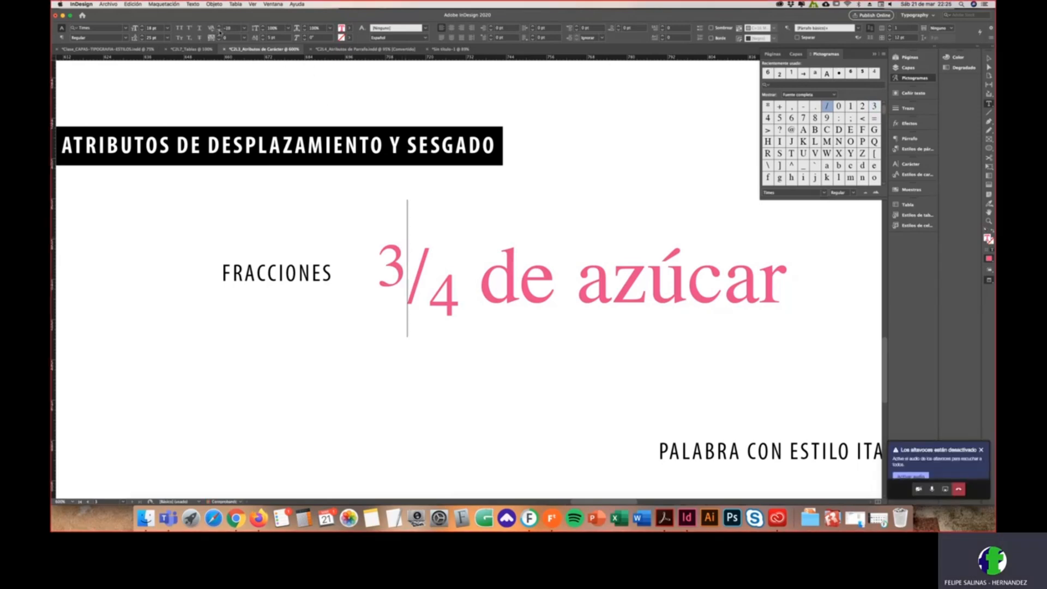
click(219, 31)
click(219, 31)
click(218, 31)
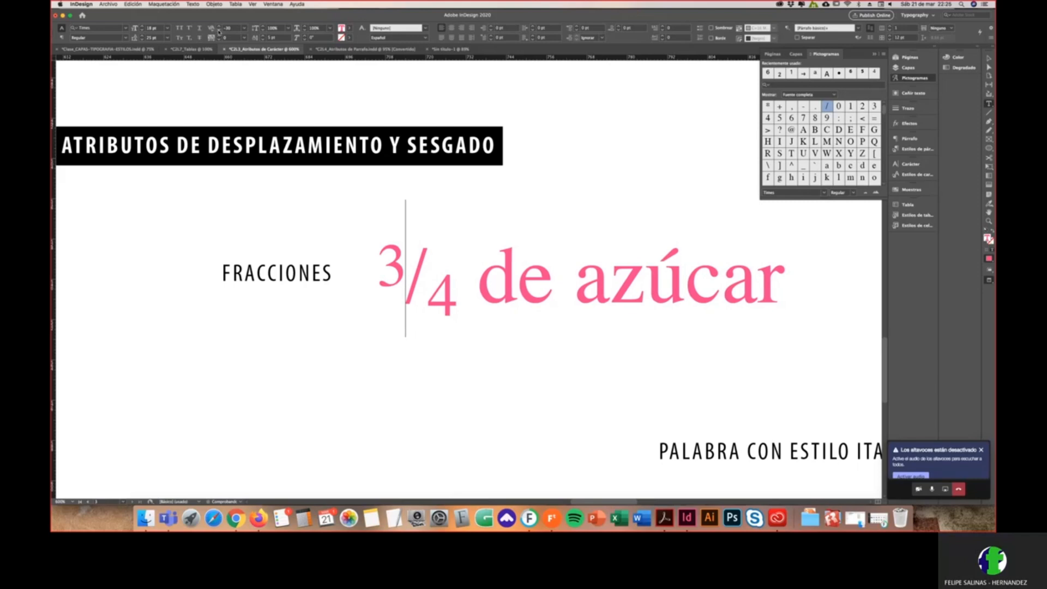
key(Right)
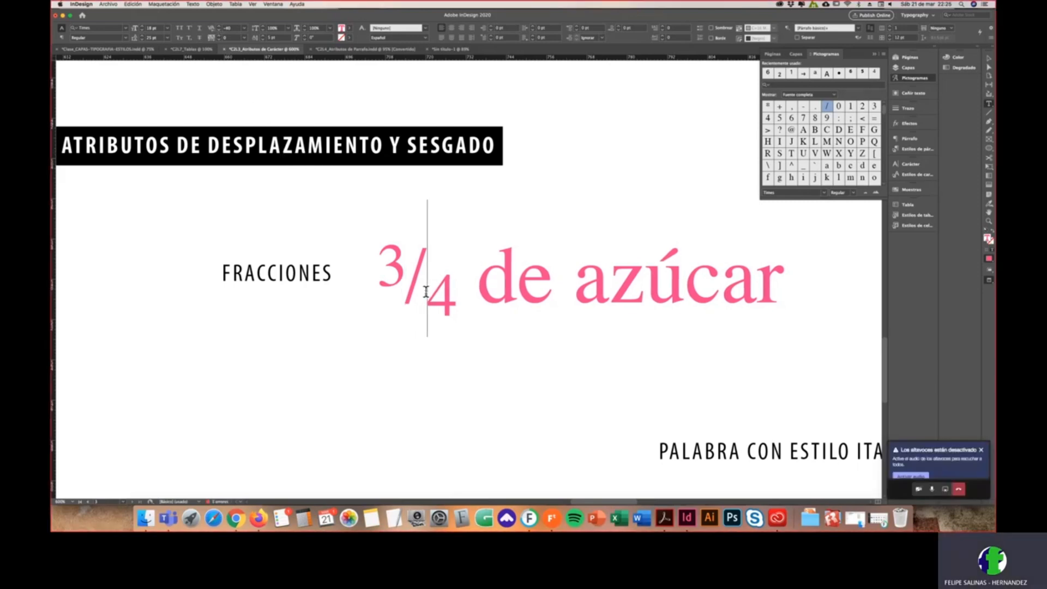
click(219, 32)
Step: Select the whole word "Vacuidad" in the SIN KERNING sample to examine its kerning
scroll(431, 254, down, 5)
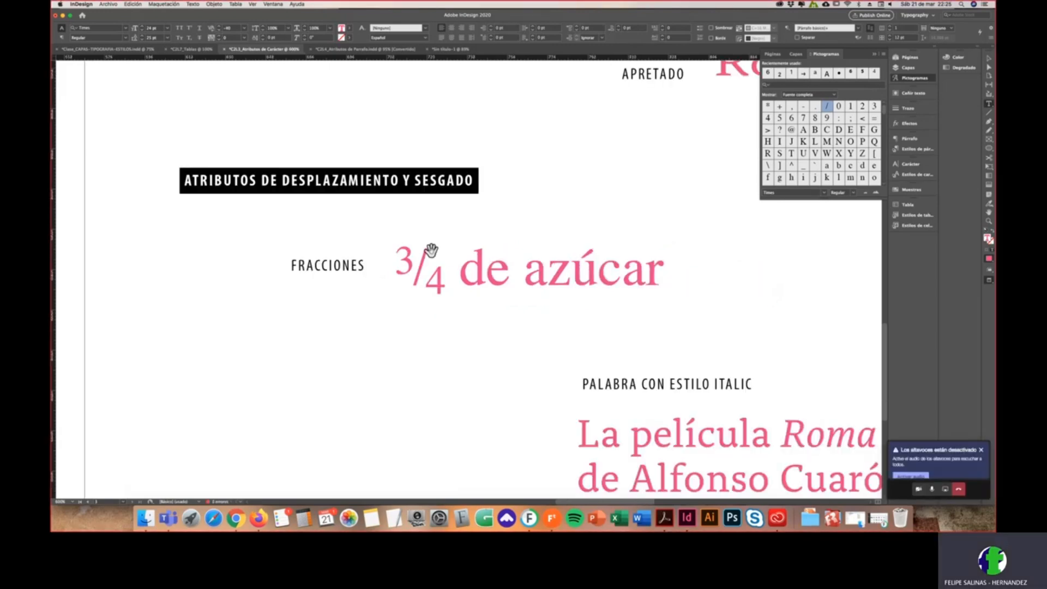
scroll(565, 241, up, 3)
scroll(578, 241, up, 2)
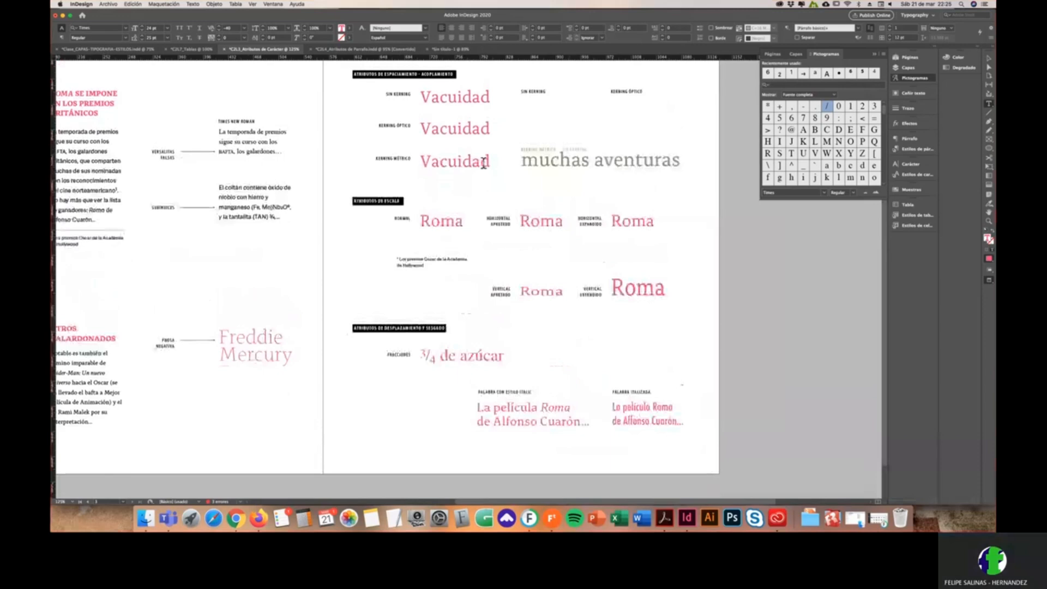
key(Escape)
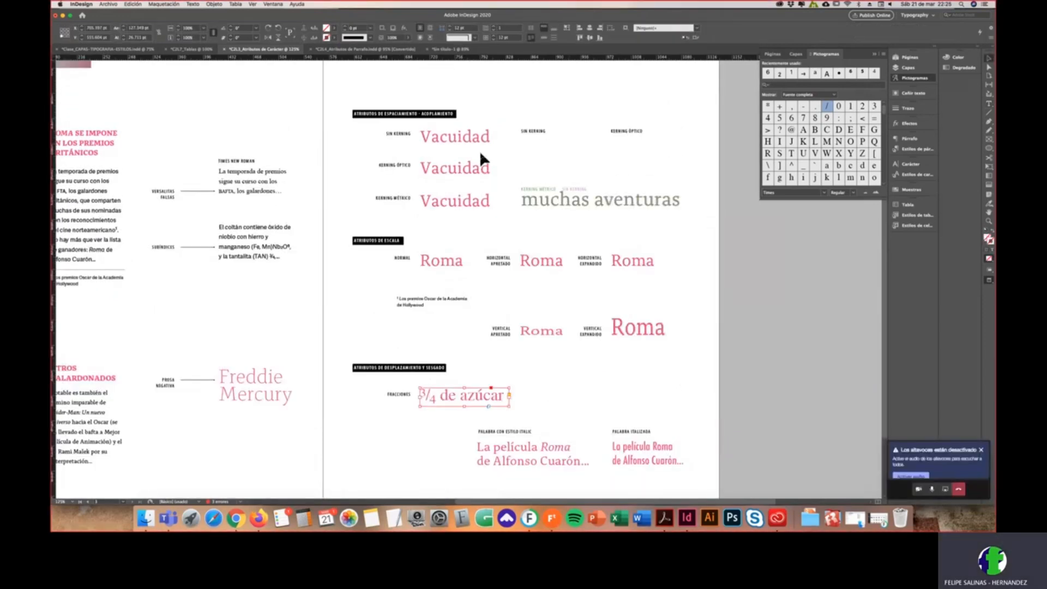
scroll(480, 156, up, 4)
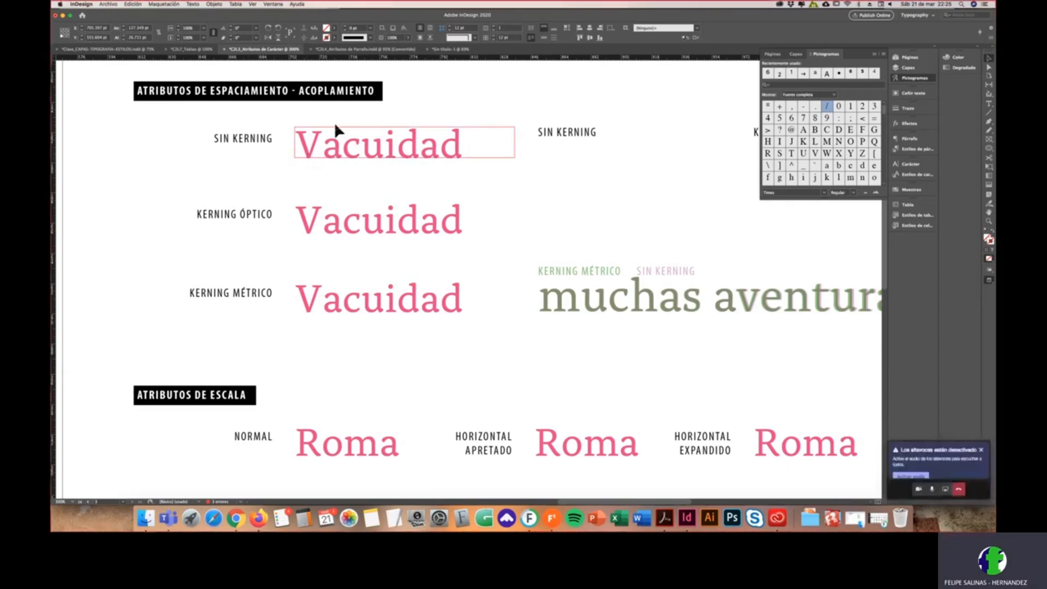
click(305, 144)
double_click(318, 144)
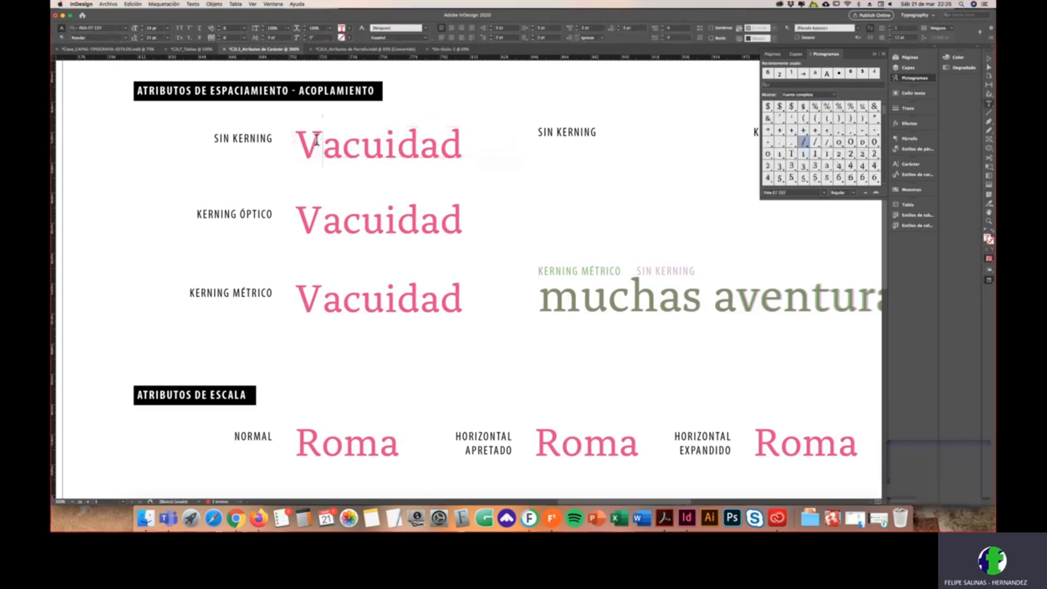
key(super+a)
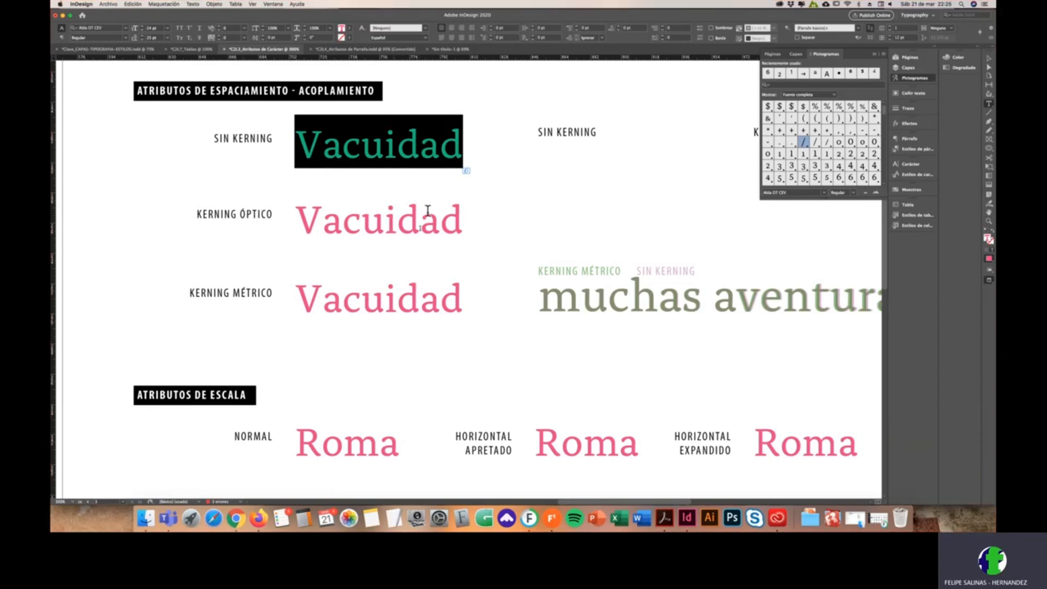
Step: Review the tracking and kerning options available for "Vacuidad" in the KERNING ÓPTICO sample
double_click(363, 219)
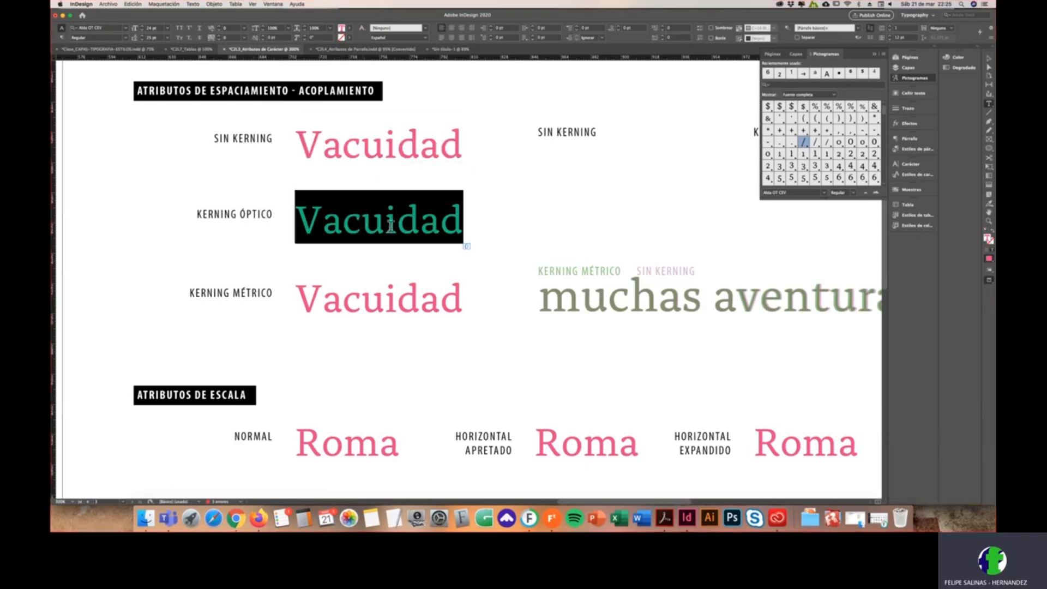
click(243, 38)
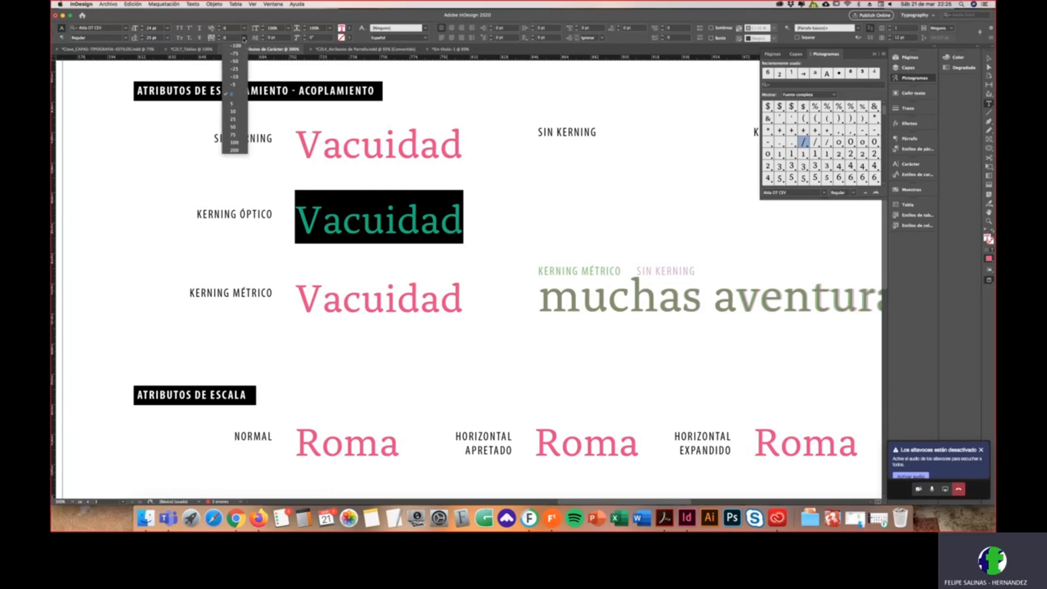
click(245, 29)
click(245, 28)
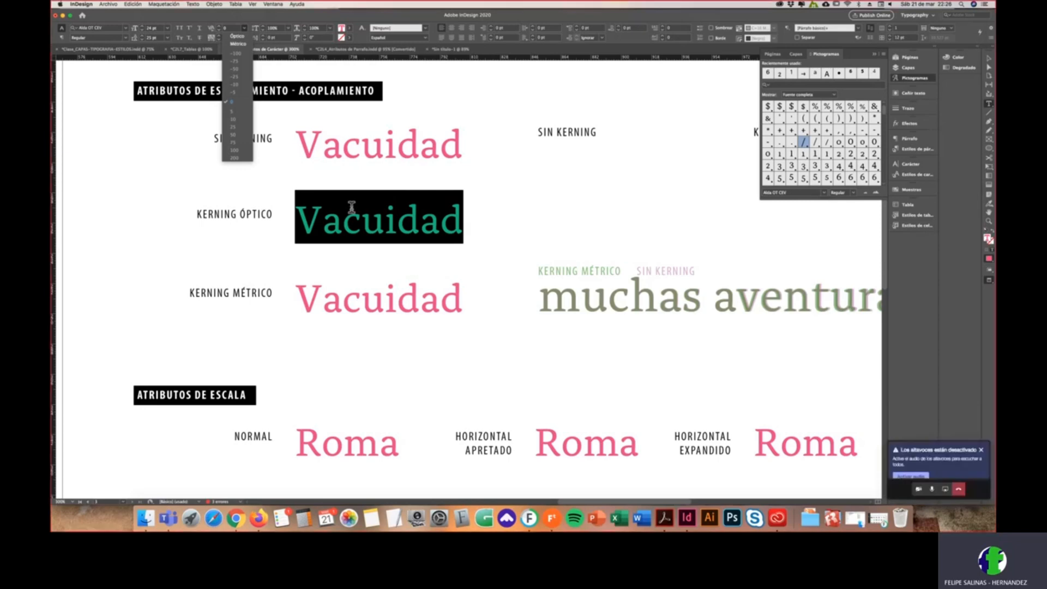
click(368, 220)
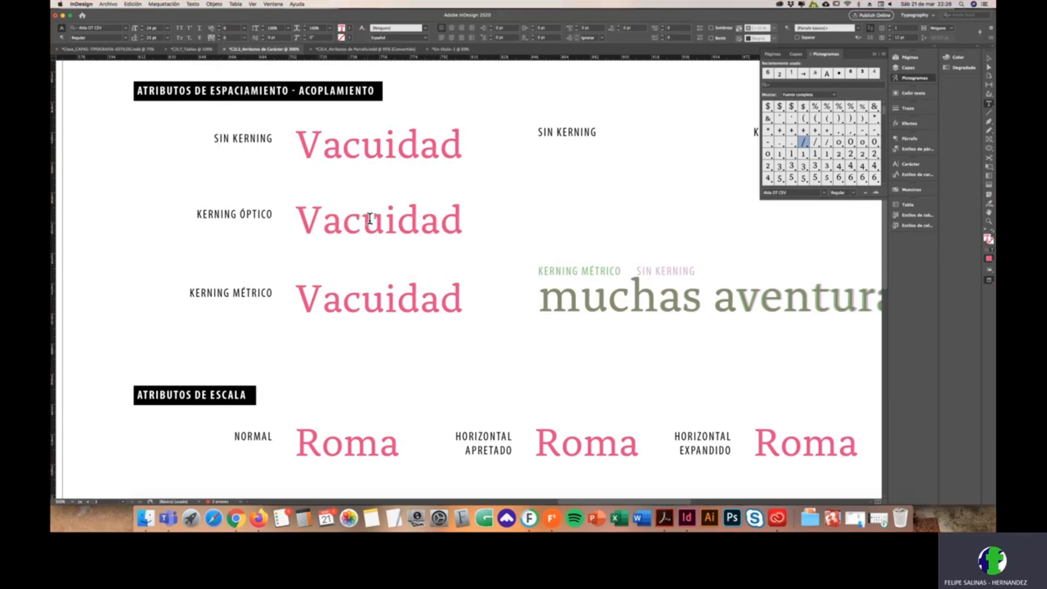
Step: Set the tracking of the heading "OTROS GALARDONADOS" to 25 in the prose spacing section
scroll(380, 211, down, 3)
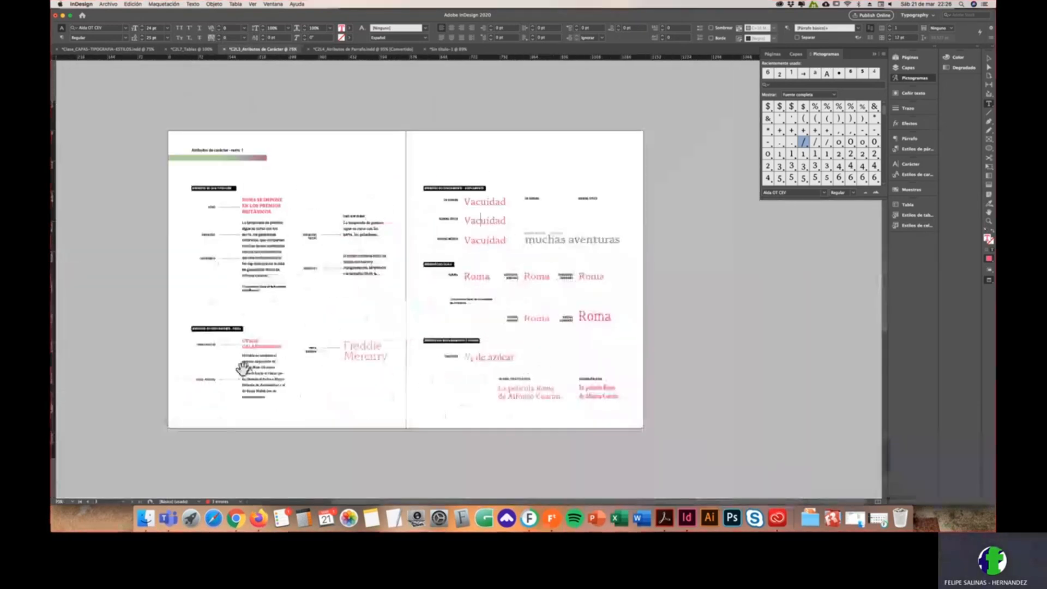
scroll(293, 367, up, 3)
scroll(229, 396, up, 3)
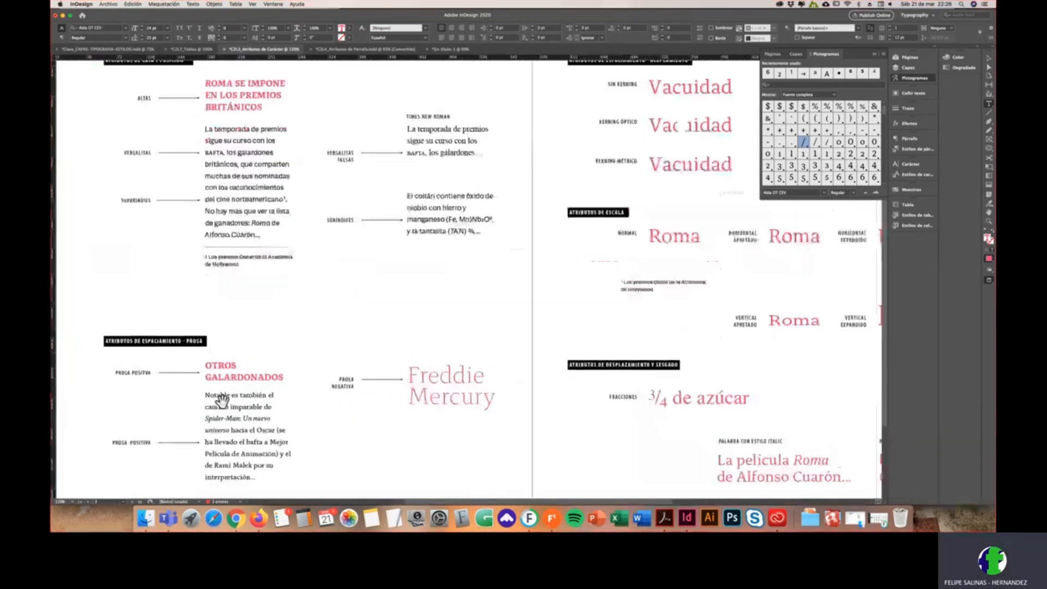
scroll(238, 388, down, 3)
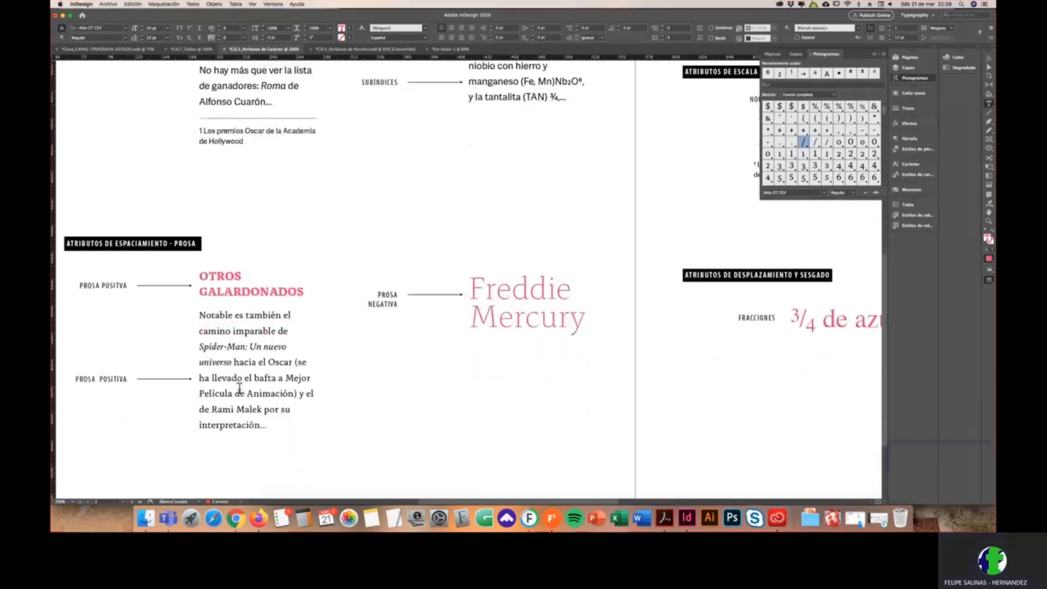
click(989, 59)
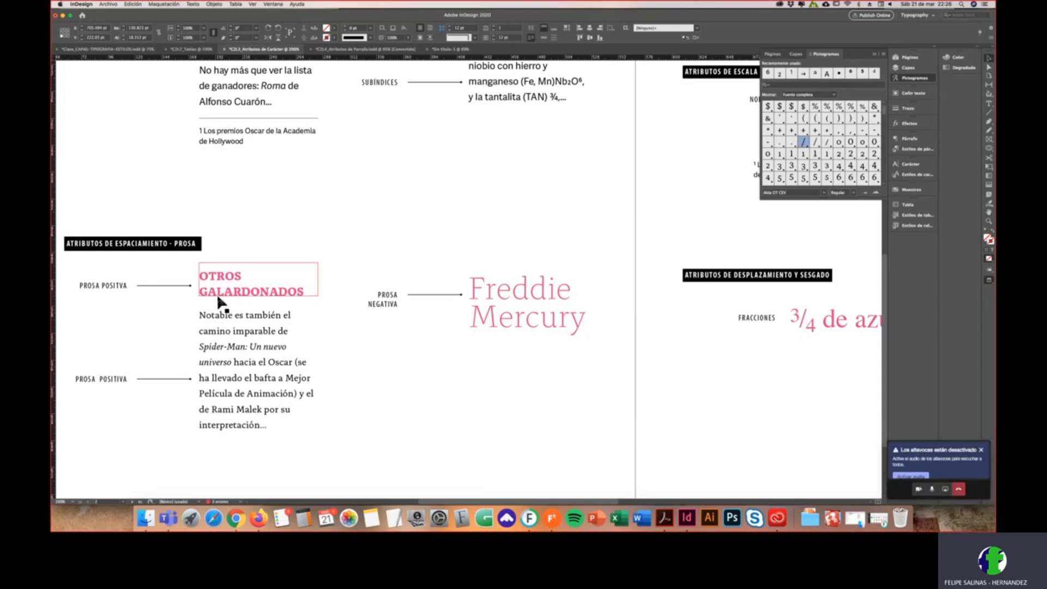
click(229, 299)
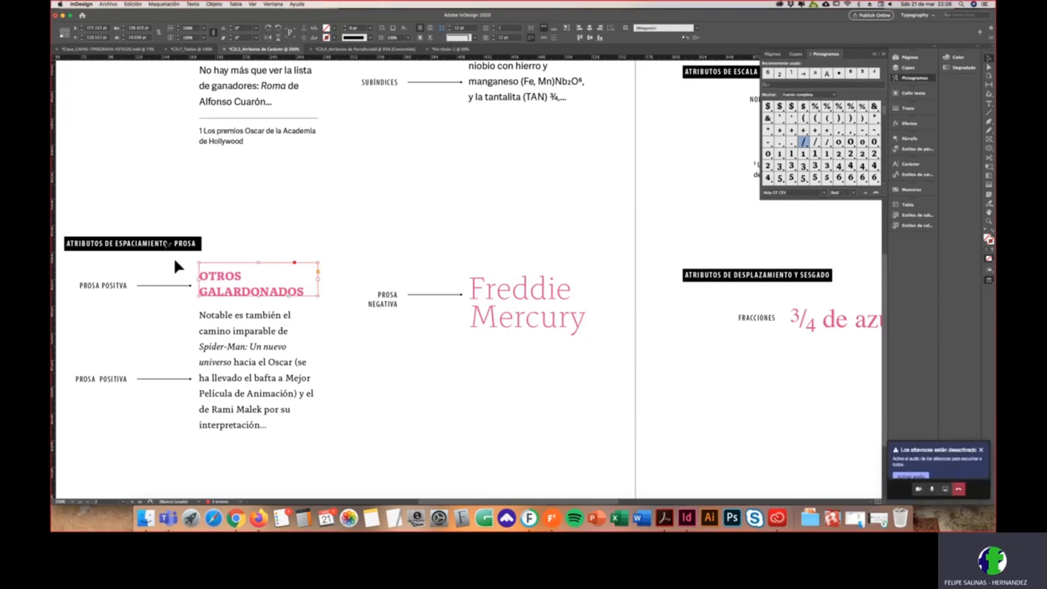
triple_click(225, 283)
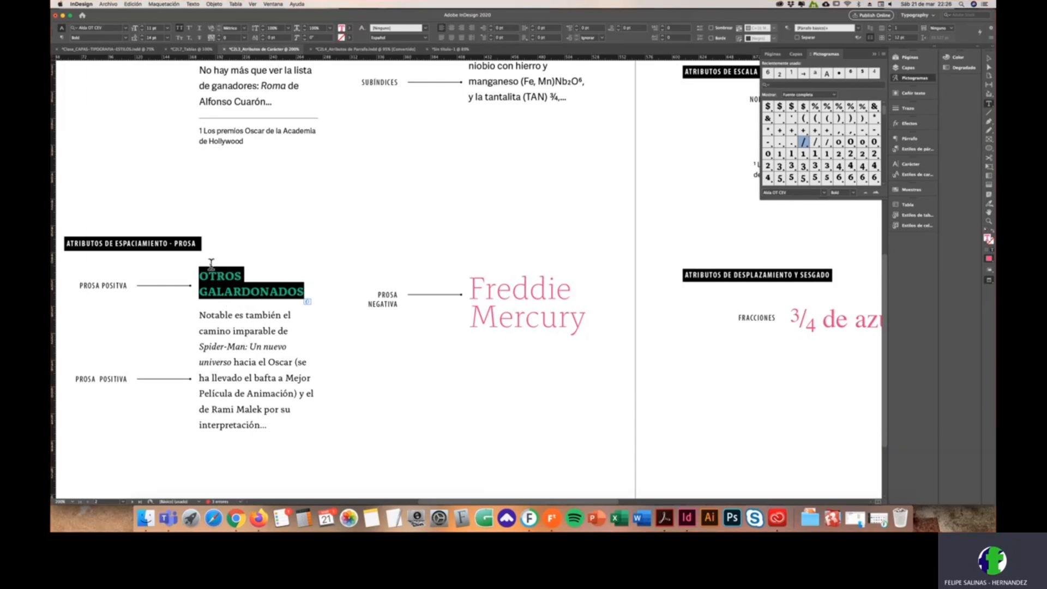
click(244, 38)
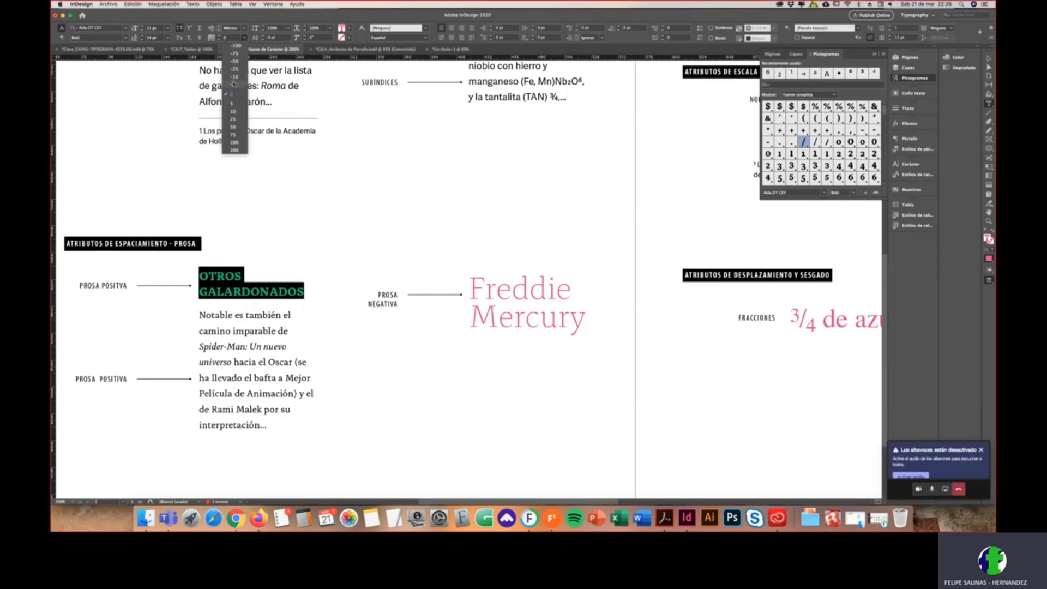
click(236, 112)
click(245, 37)
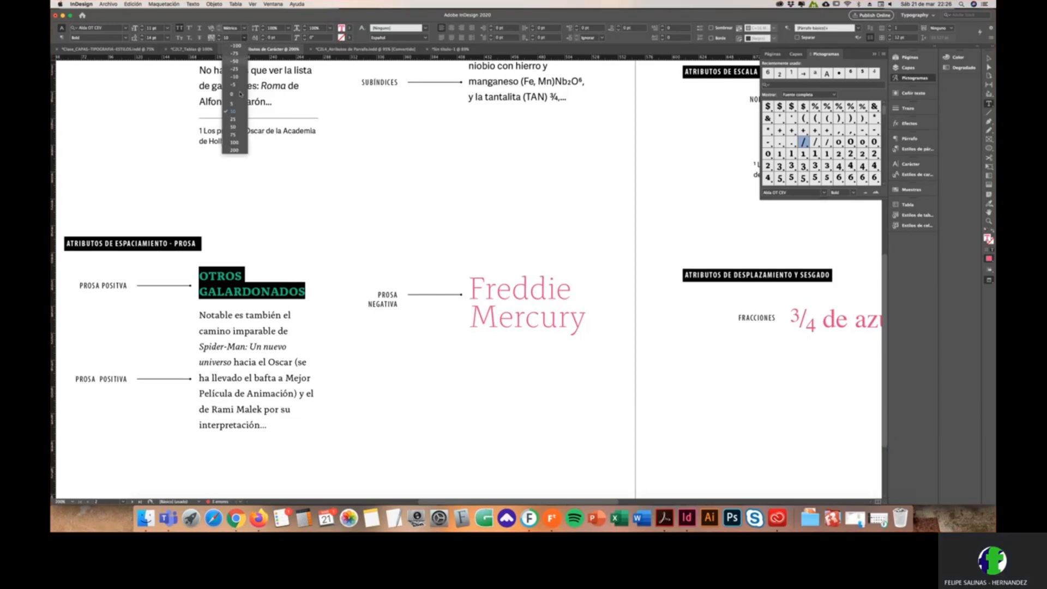
click(234, 120)
Step: Set the tracking of the whole paragraph below "OTROS GALARDONADOS" to 10
click(265, 318)
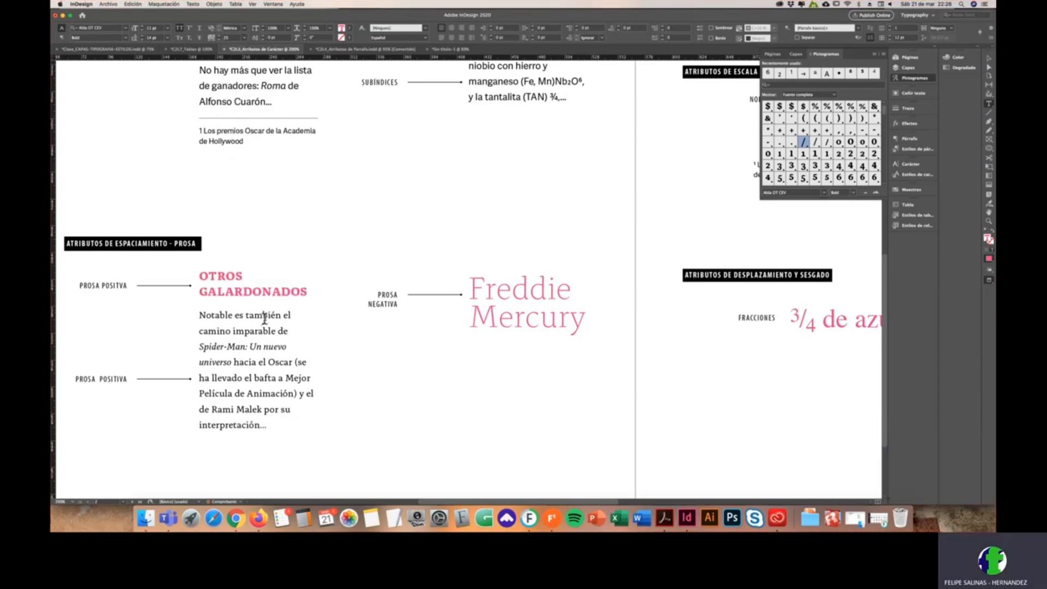
drag(200, 316, 268, 428)
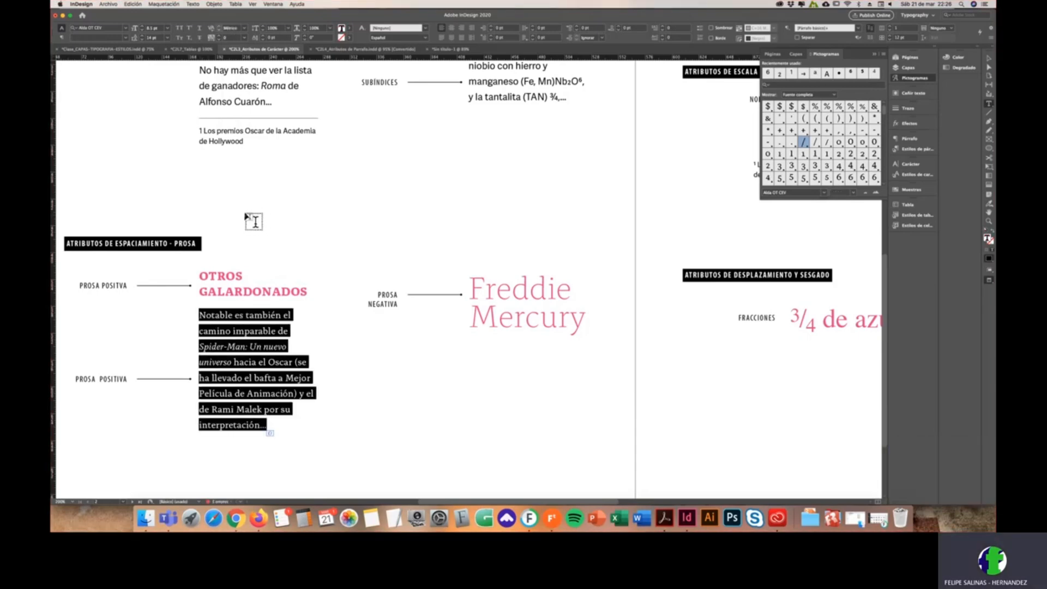
click(250, 40)
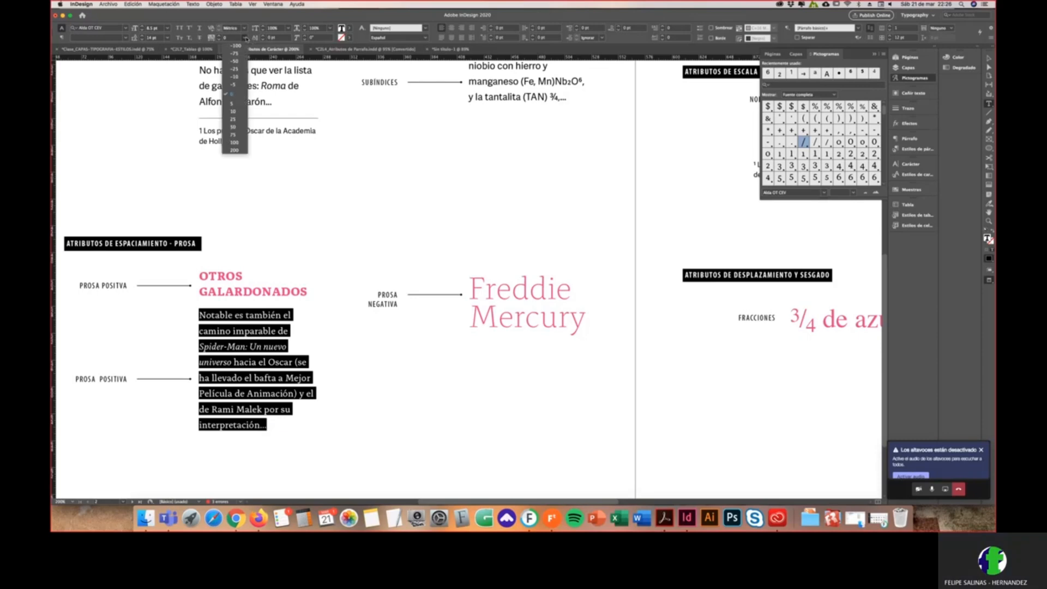
click(242, 112)
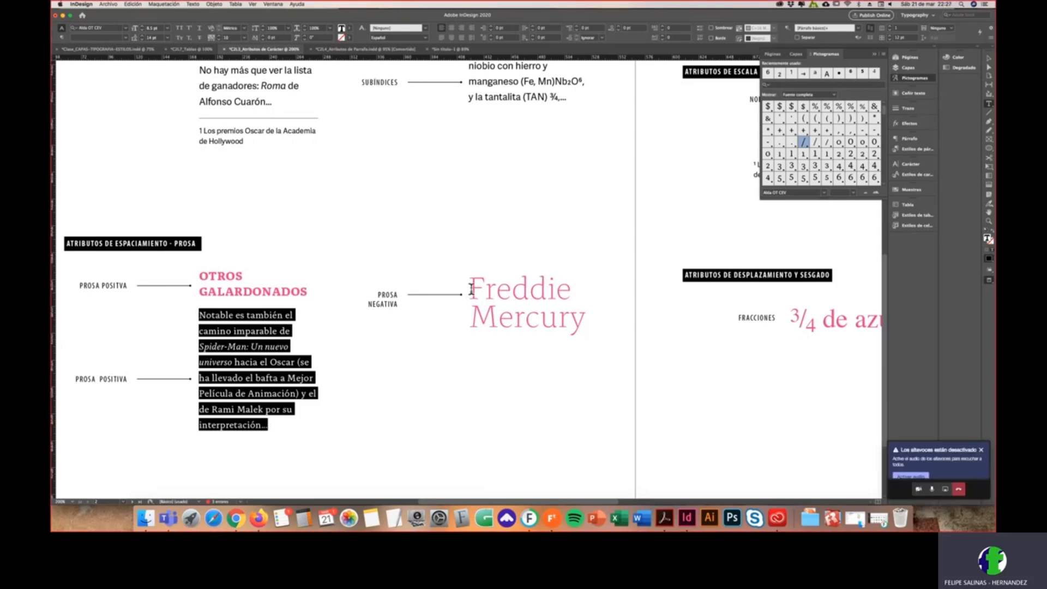
Step: Apply small caps to the word "bafta" in the paragraph below "OTROS GALARDONADOS"
drag(470, 288, 583, 322)
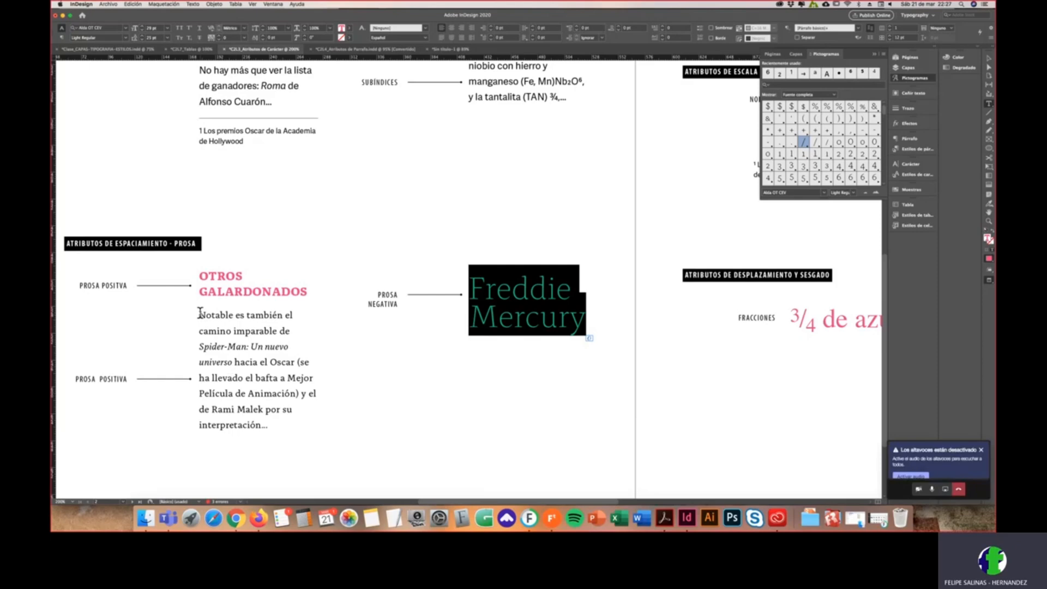
drag(200, 312, 270, 380)
double_click(267, 379)
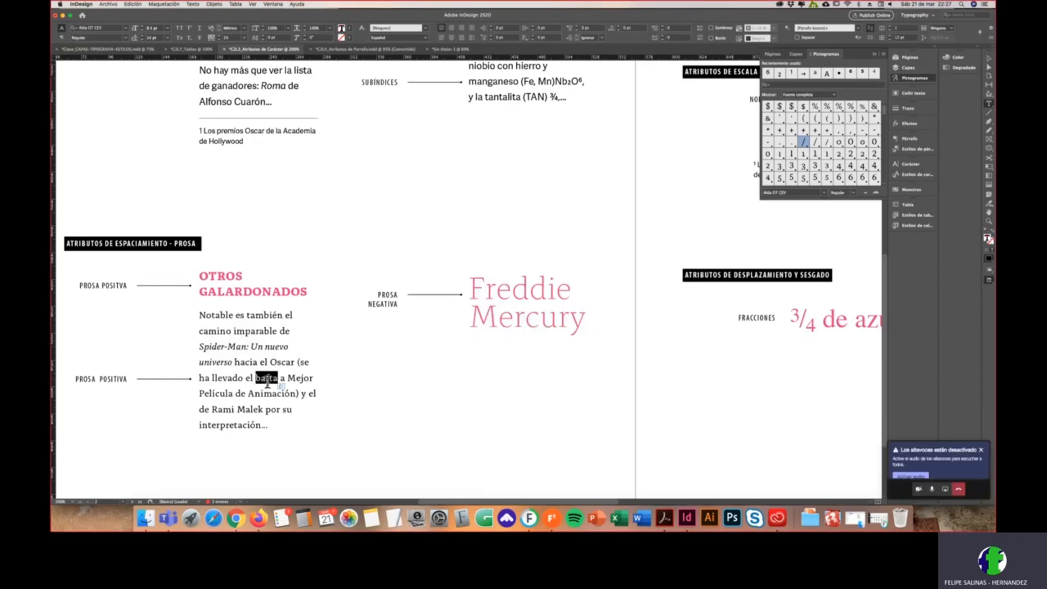
click(179, 38)
click(276, 427)
double_click(250, 330)
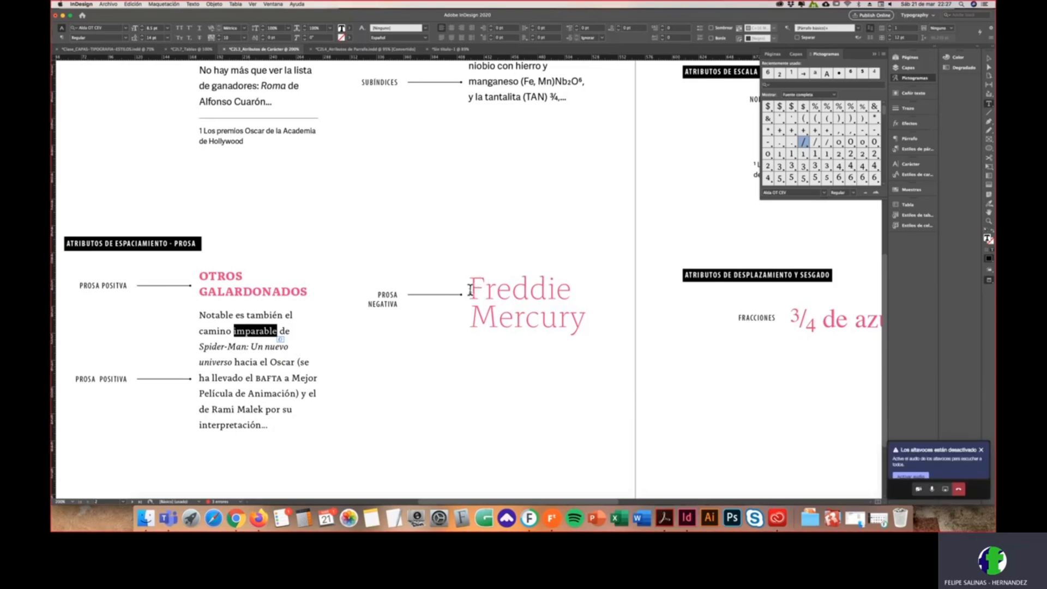
Step: Tighten the tracking of the "Freddie Mercury" text in the PROSA NEGATIVA sample to -20
drag(469, 284, 586, 327)
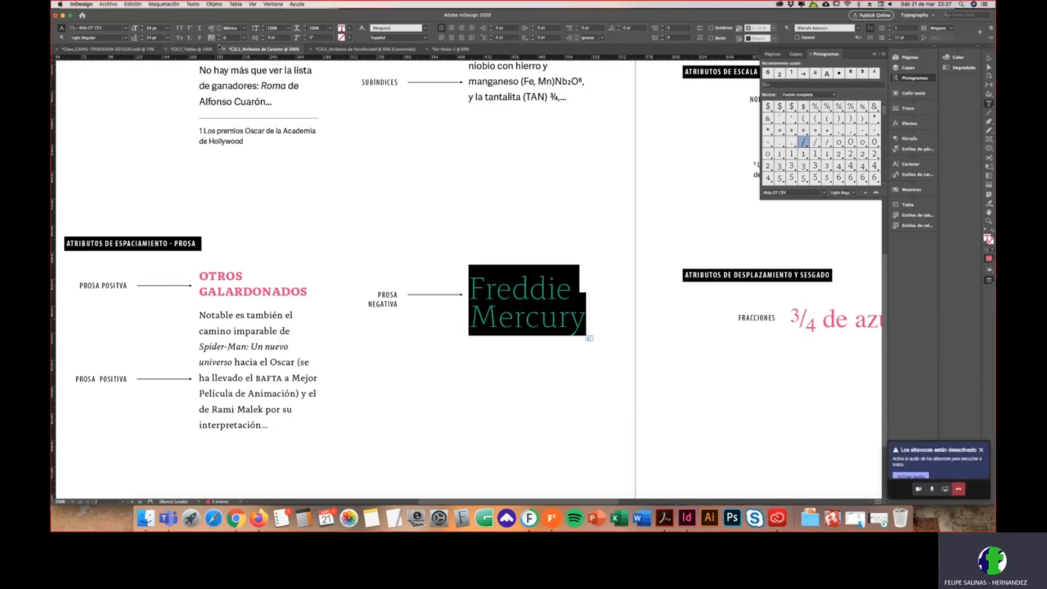
click(218, 39)
click(219, 40)
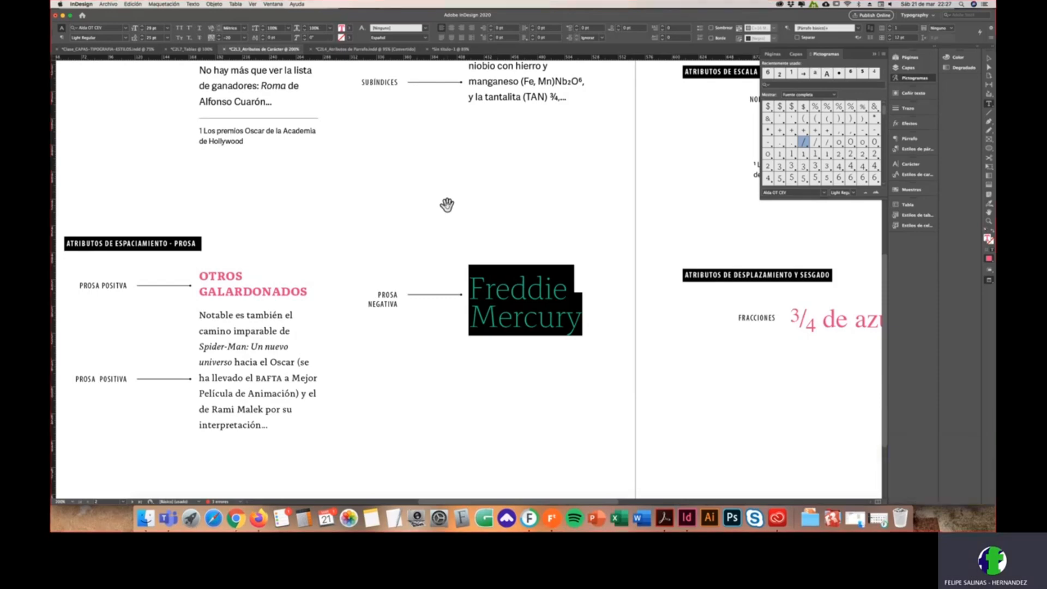
Step: Examine the kerning between the V and the a of "Vacuidad" in the SIN KERNING sample
scroll(447, 206, down, 3)
scroll(633, 138, up, 5)
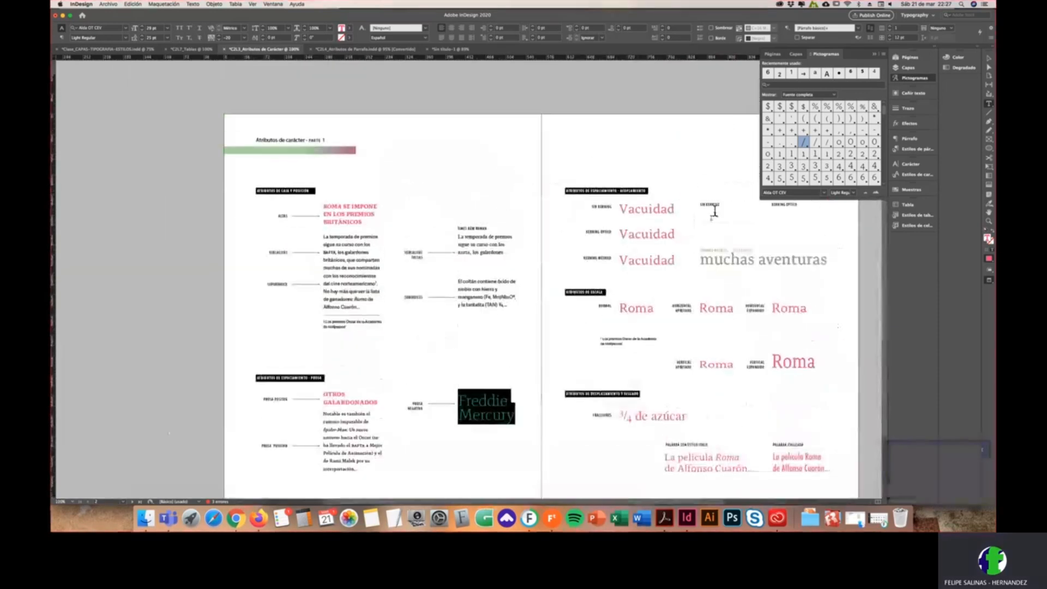
scroll(715, 212, up, 6)
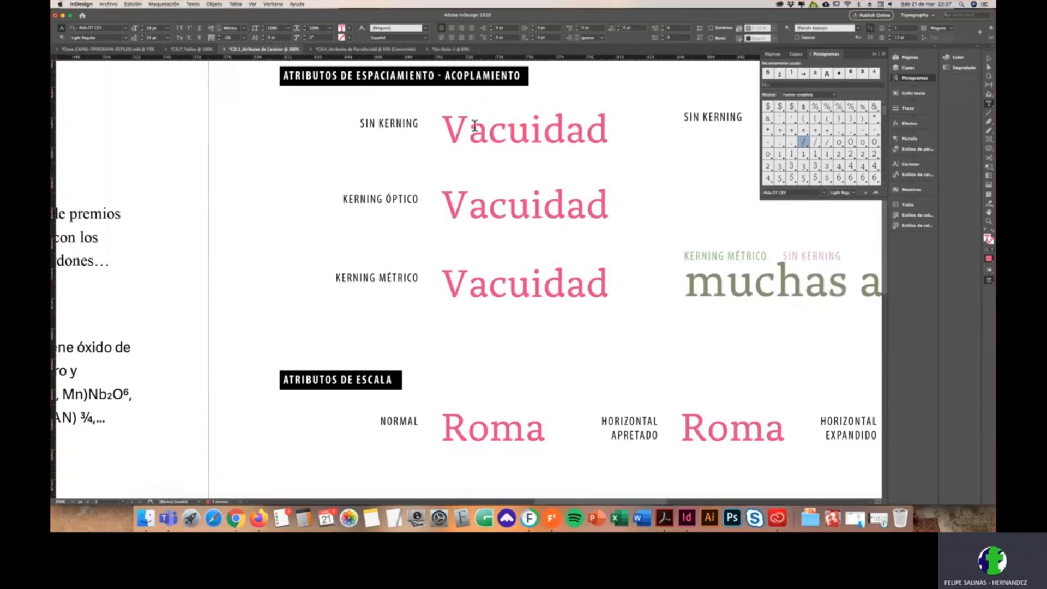
double_click(530, 130)
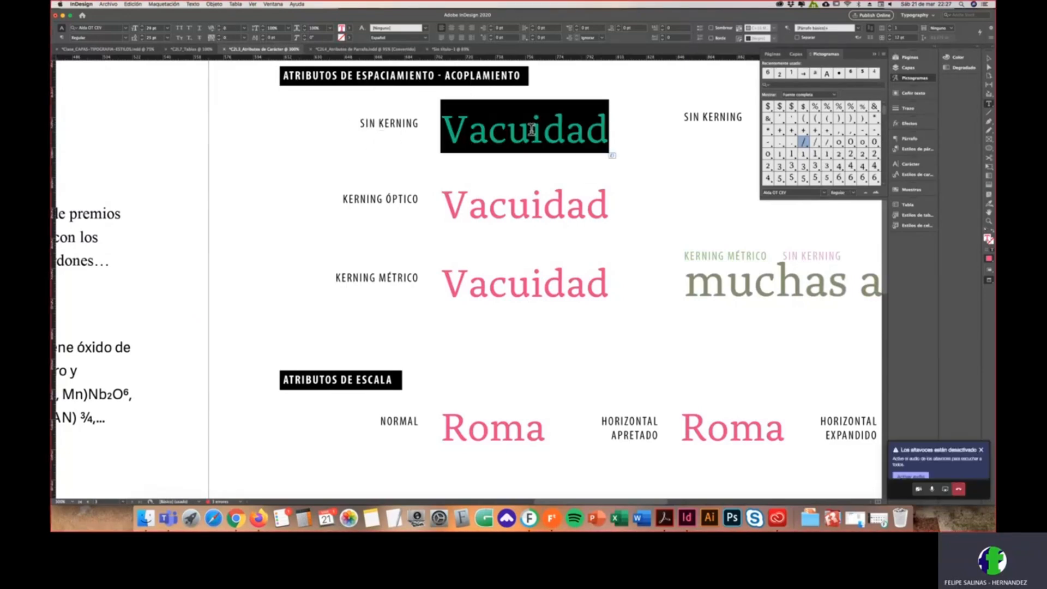
click(468, 136)
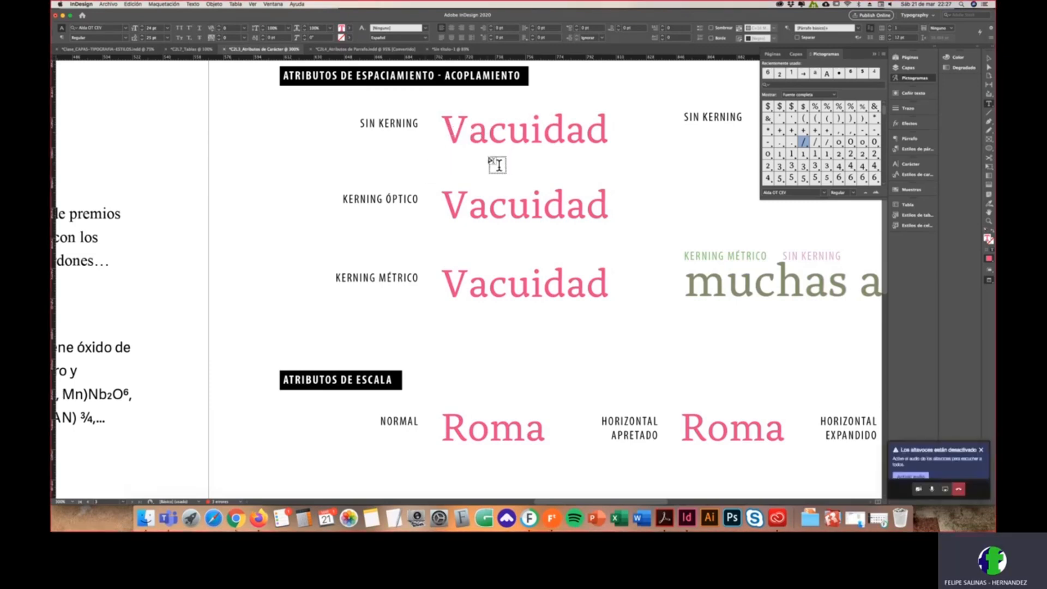
double_click(482, 130)
click(468, 138)
Step: Show the Espacios layer and hide the Textos layer to isolate the shapes between V and a
click(910, 57)
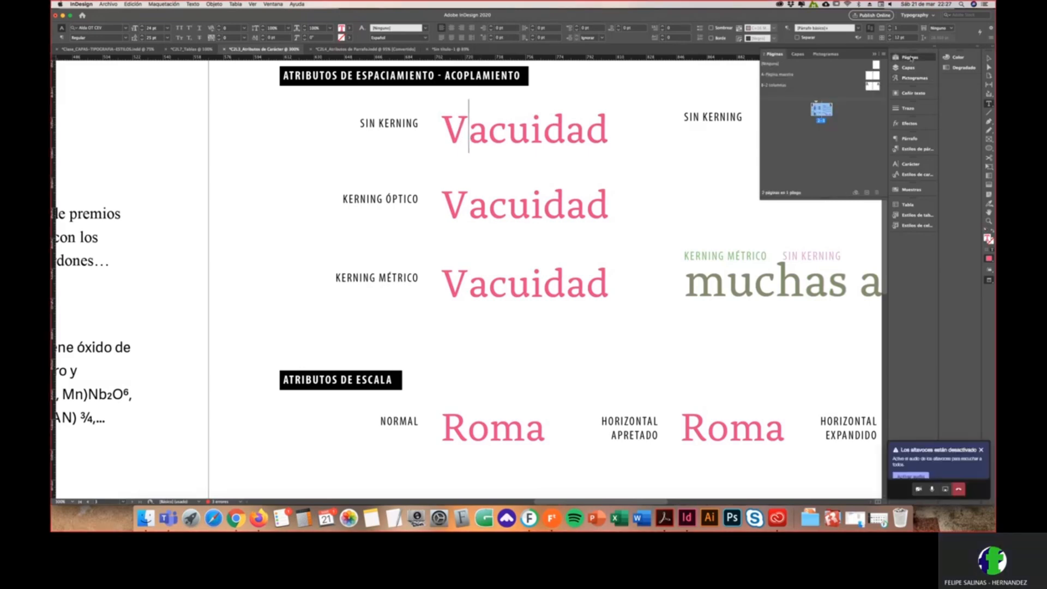
click(798, 55)
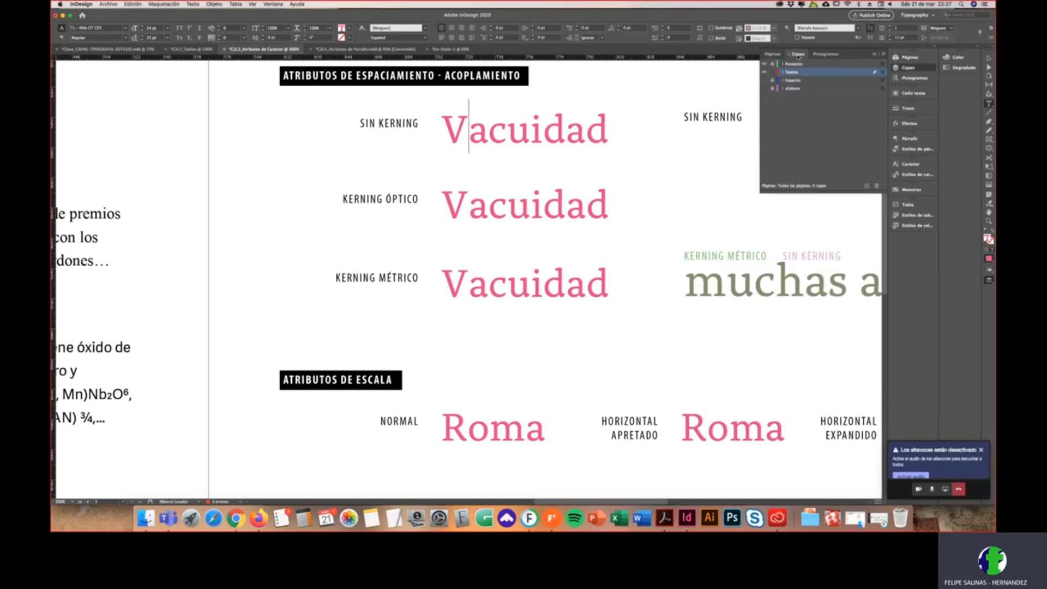
click(765, 80)
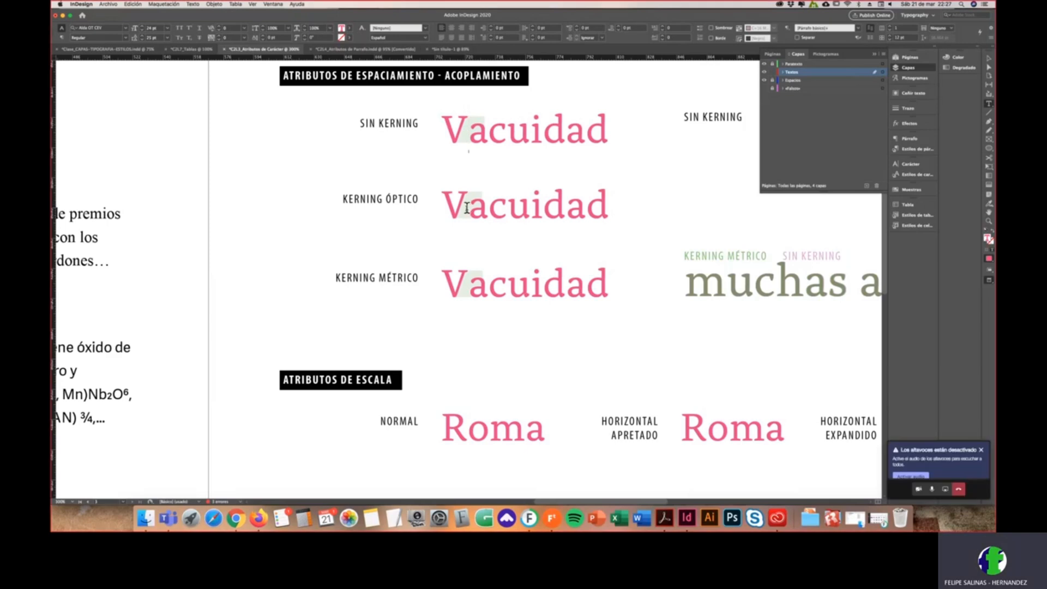
click(765, 72)
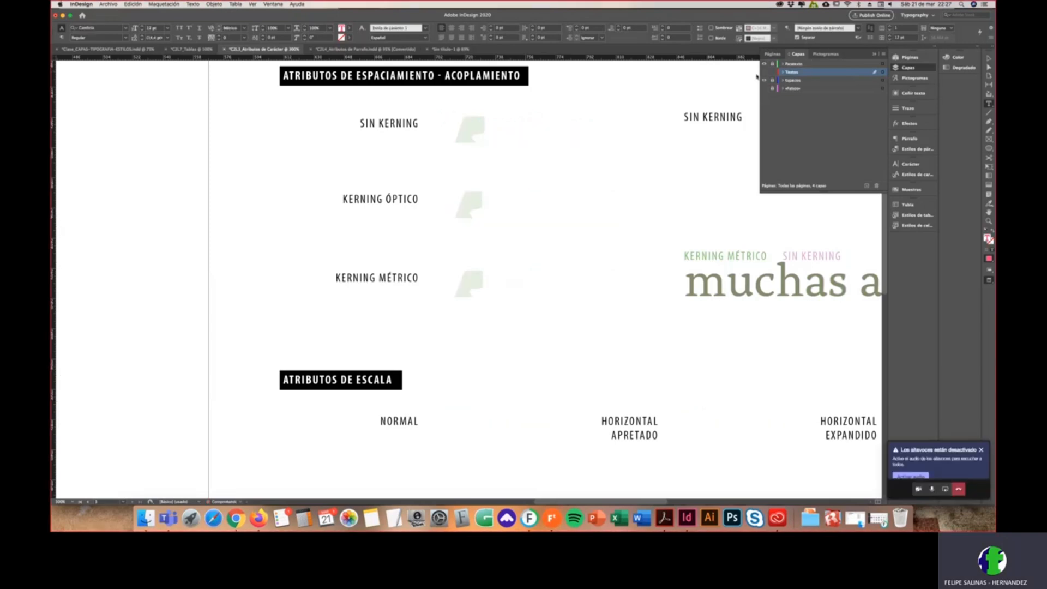
Step: Show the Textos layer again and hide the Espacios layer
click(765, 72)
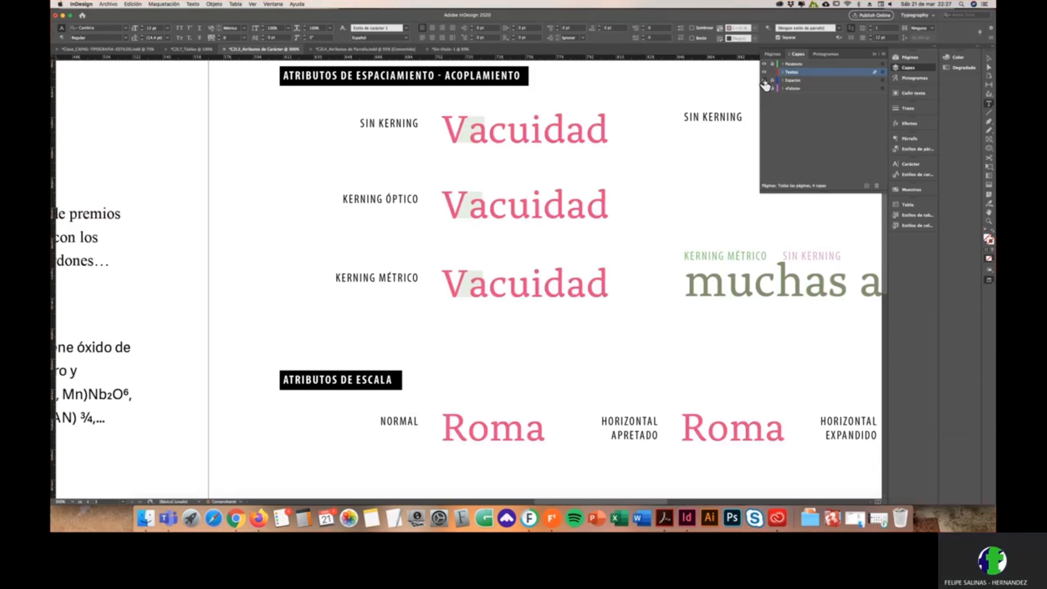
click(911, 67)
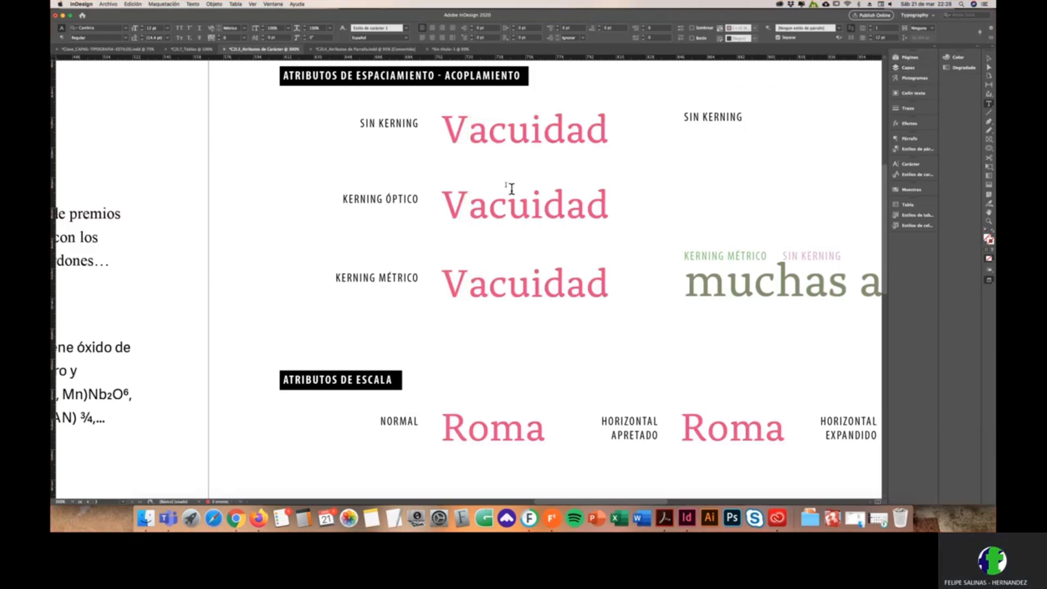
Step: Apply optical kerning to the word "Vacuidad" in the KERNING ÓPTICO sample
double_click(476, 134)
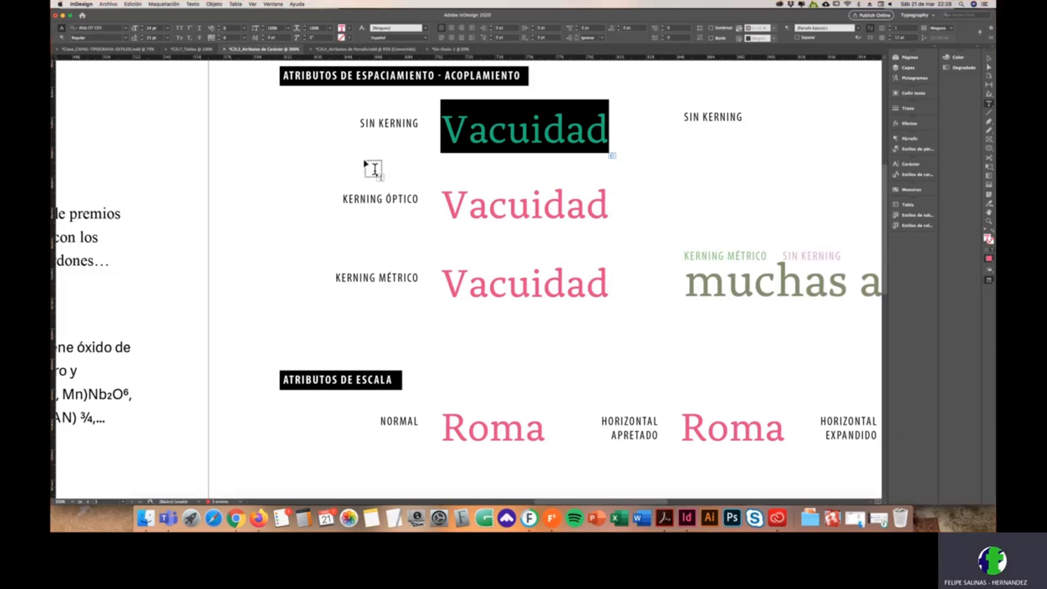
click(470, 205)
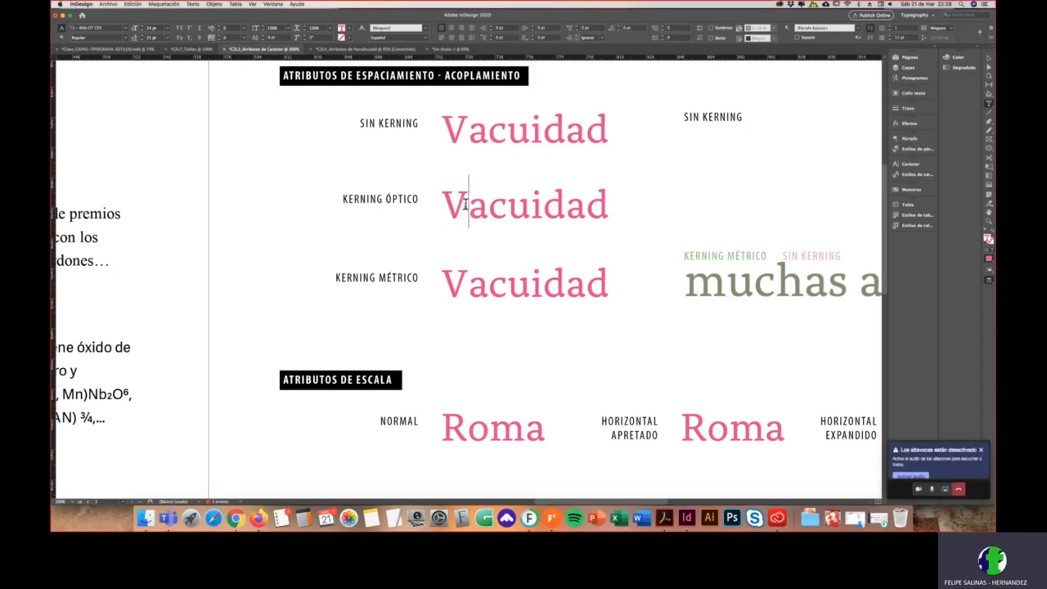
double_click(509, 203)
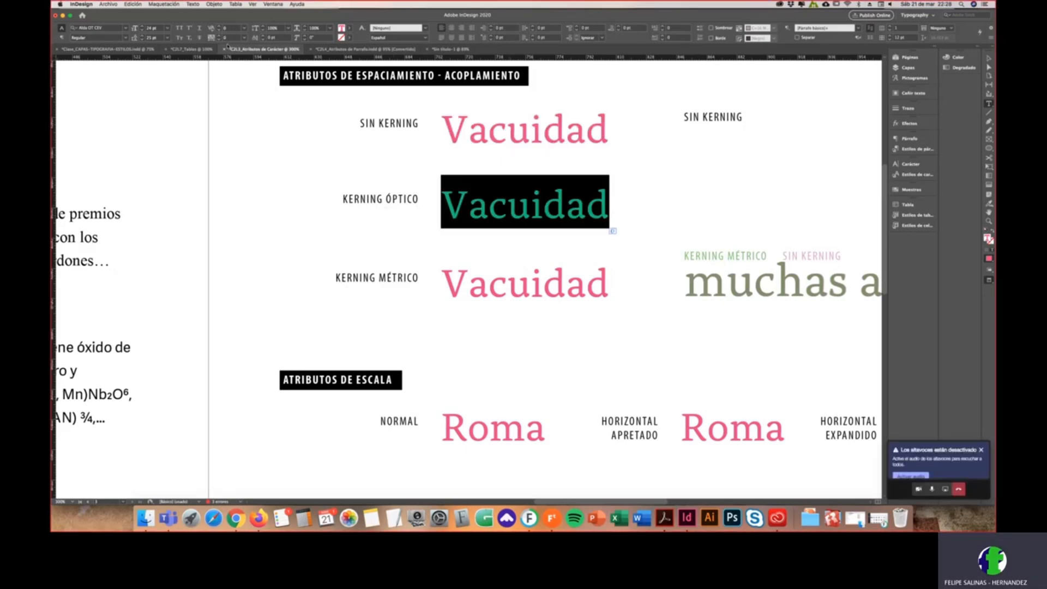
click(244, 30)
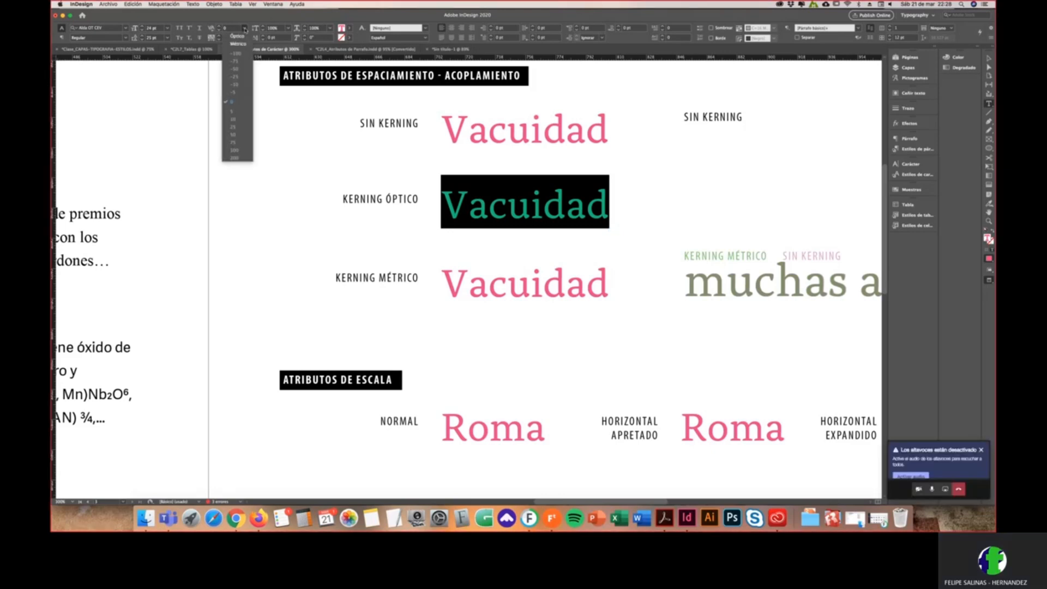
click(238, 36)
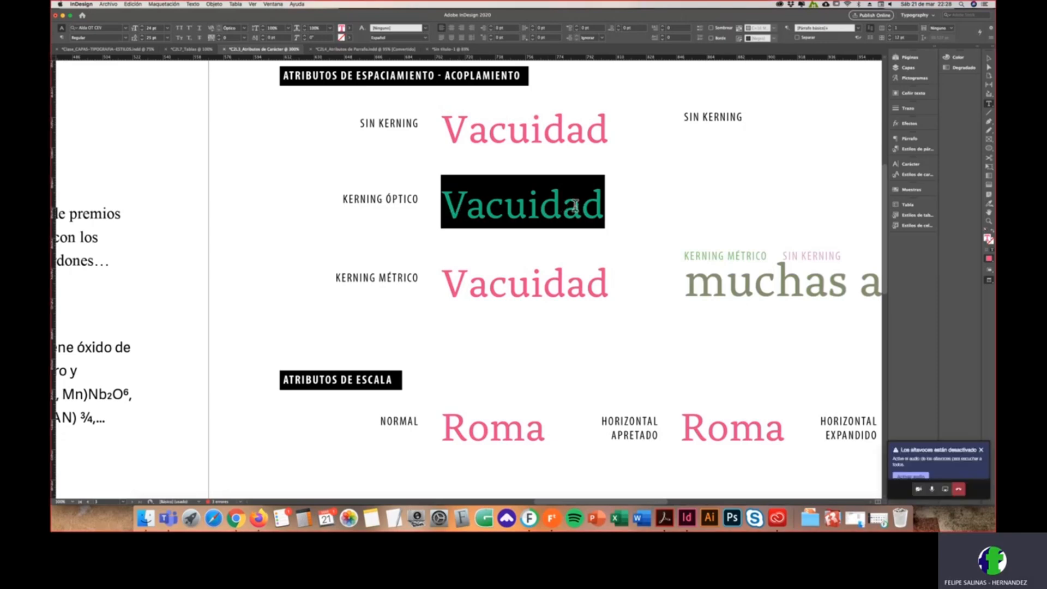
Step: Apply metric kerning to "Vacuidad" in the KERNING MÉTRICO sample and check the kerning between its first letters
double_click(510, 284)
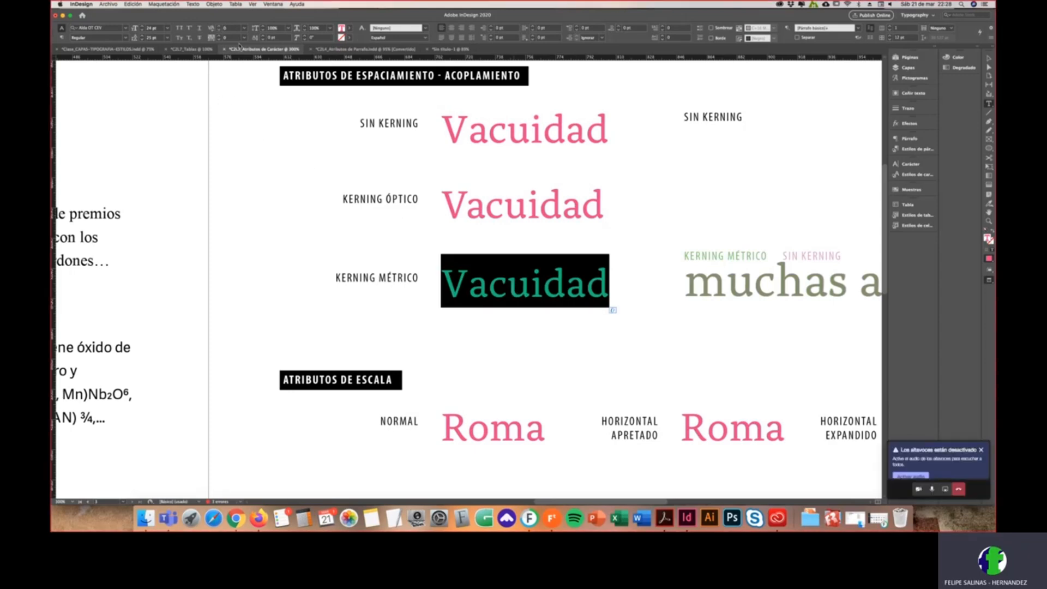
click(244, 28)
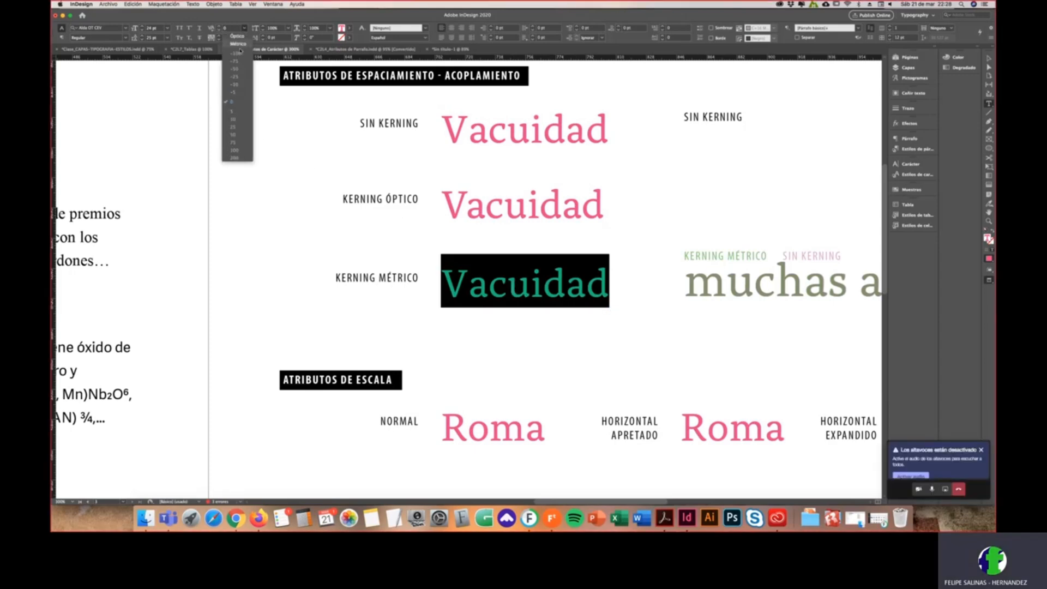
click(238, 44)
click(469, 295)
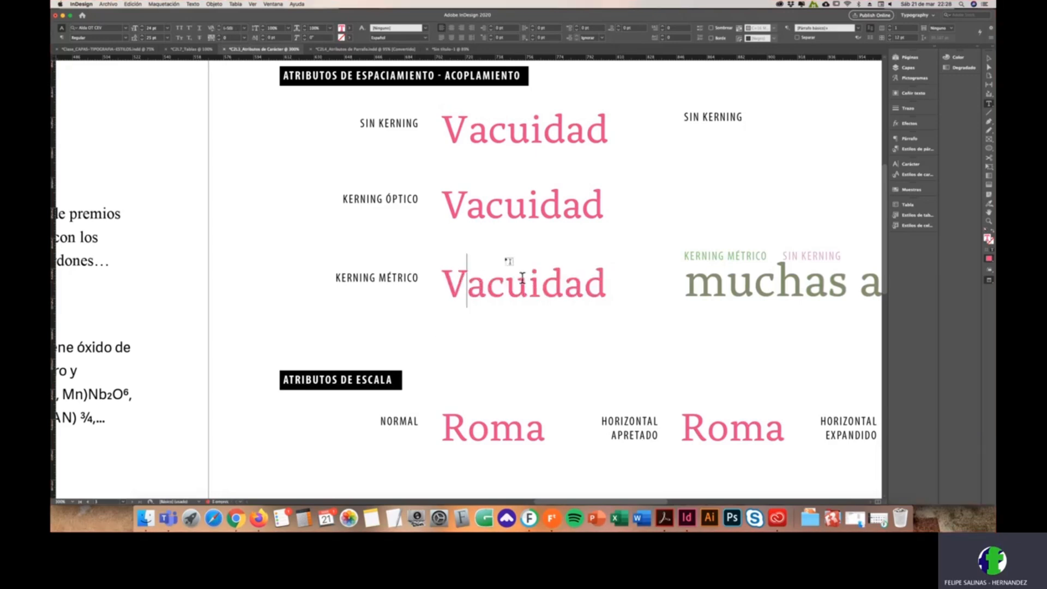
click(486, 281)
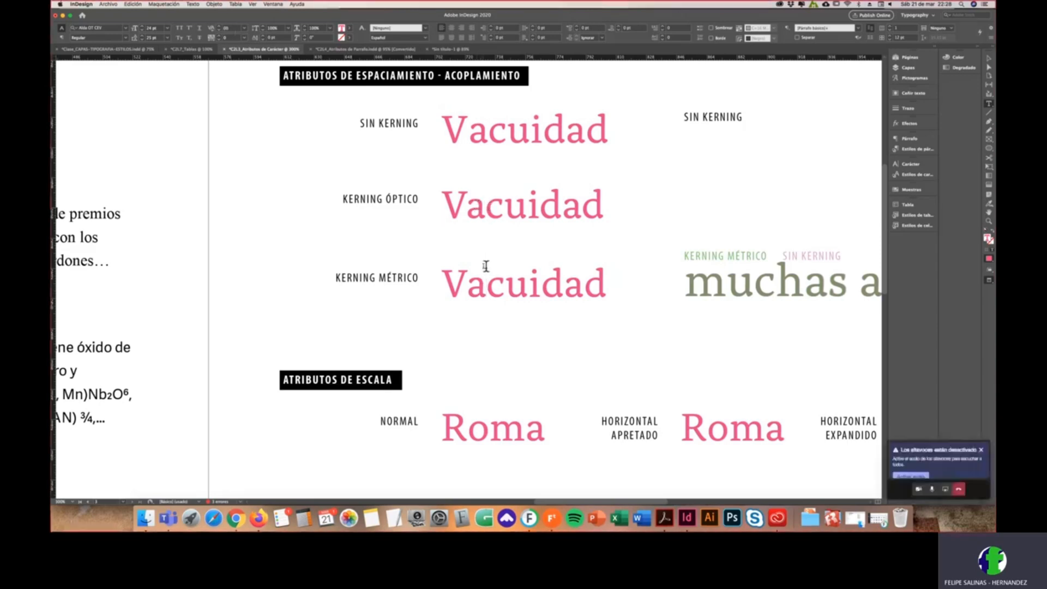
double_click(486, 289)
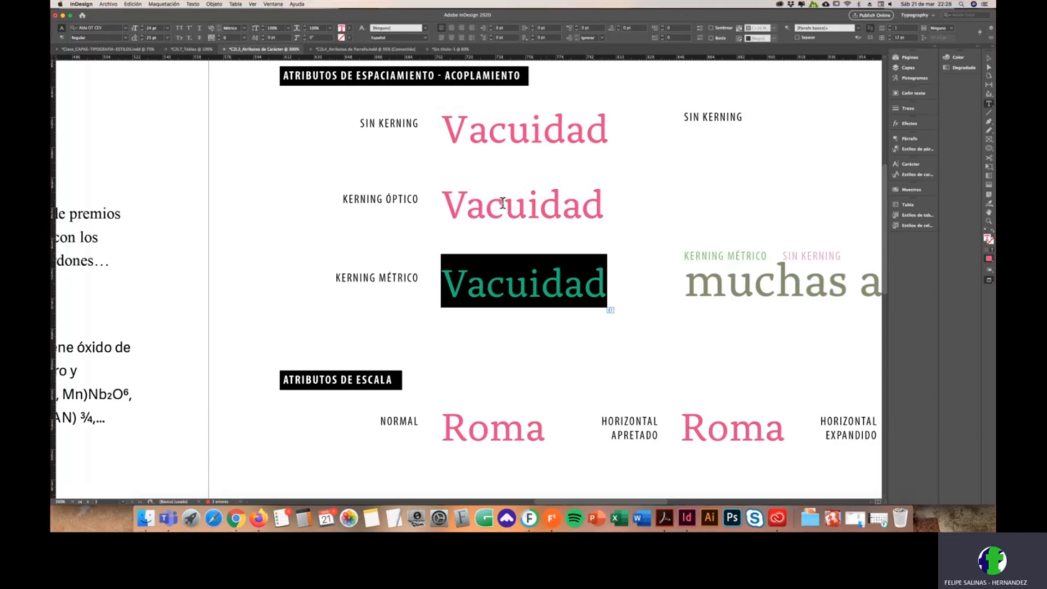
Step: Increase the vertical scale of "Roma" slightly in the NORMAL sample under ATRIBUTOS DE ESCALA
scroll(505, 208, down, 2)
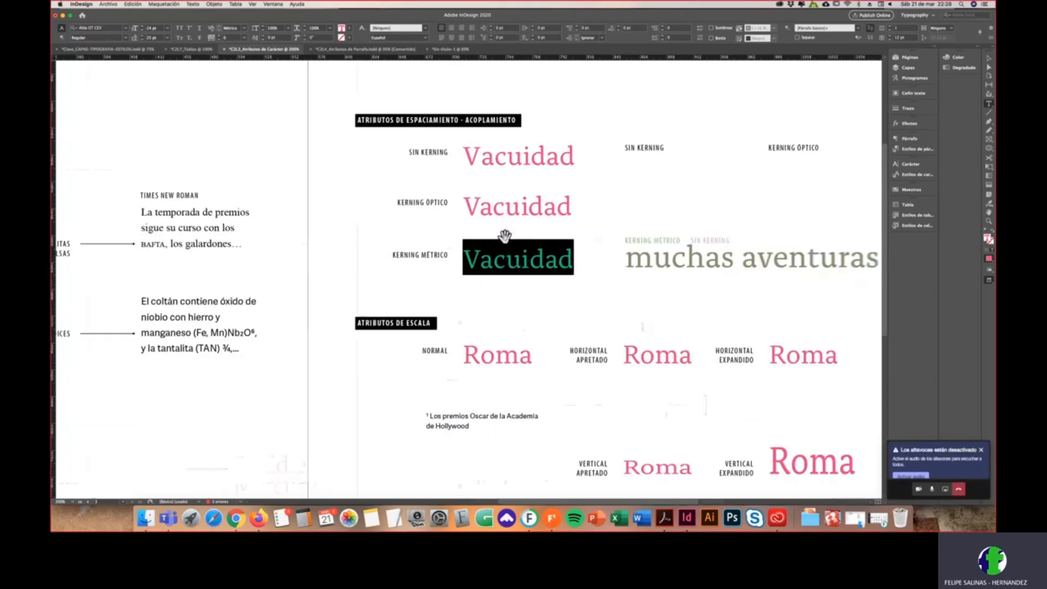
scroll(504, 207, down, 1)
scroll(581, 335, up, 3)
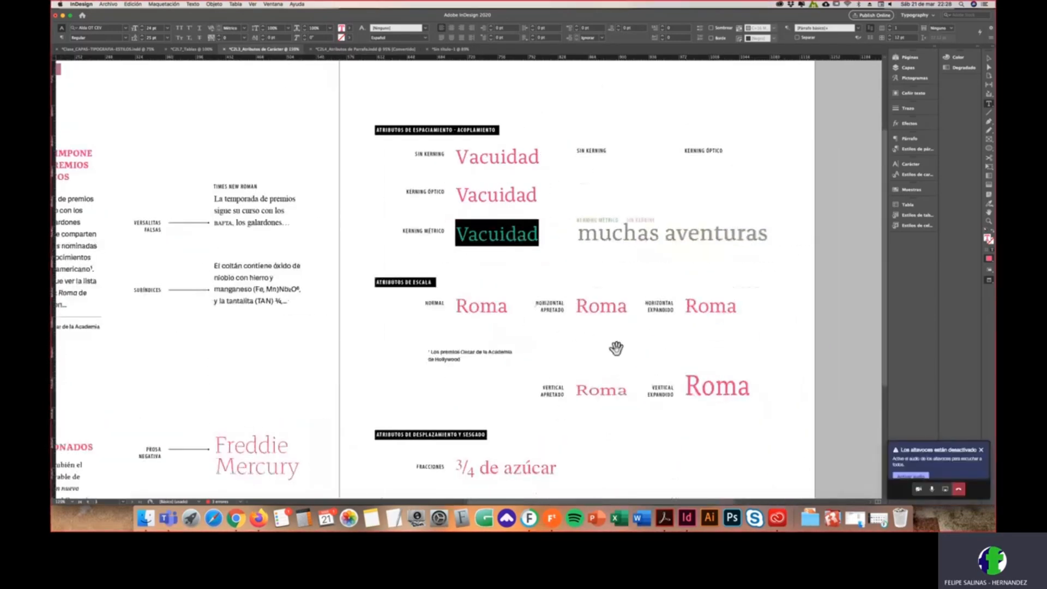
click(361, 271)
key(super+a)
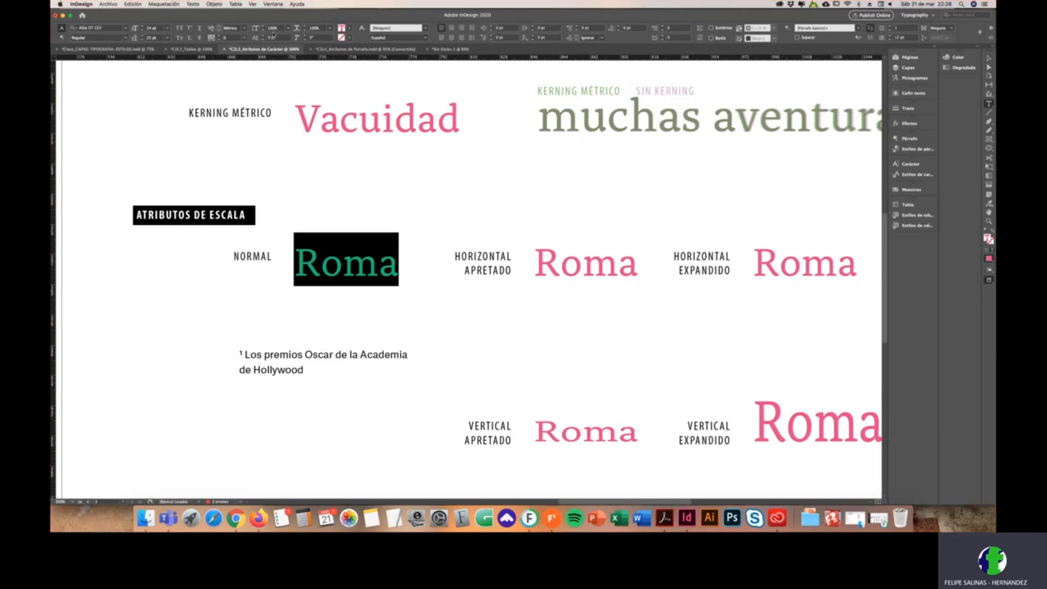
double_click(602, 262)
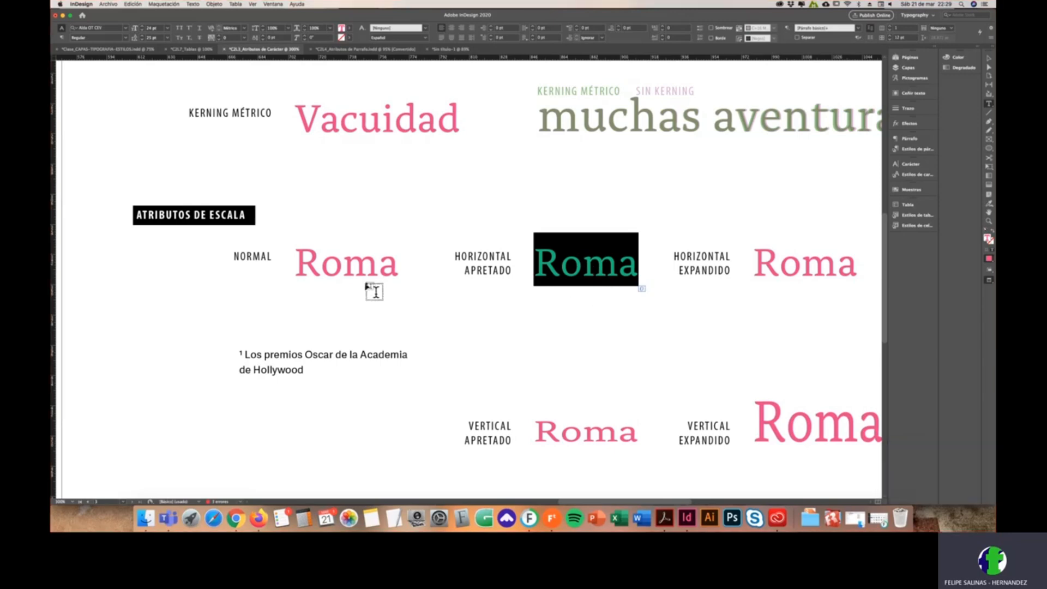
double_click(359, 264)
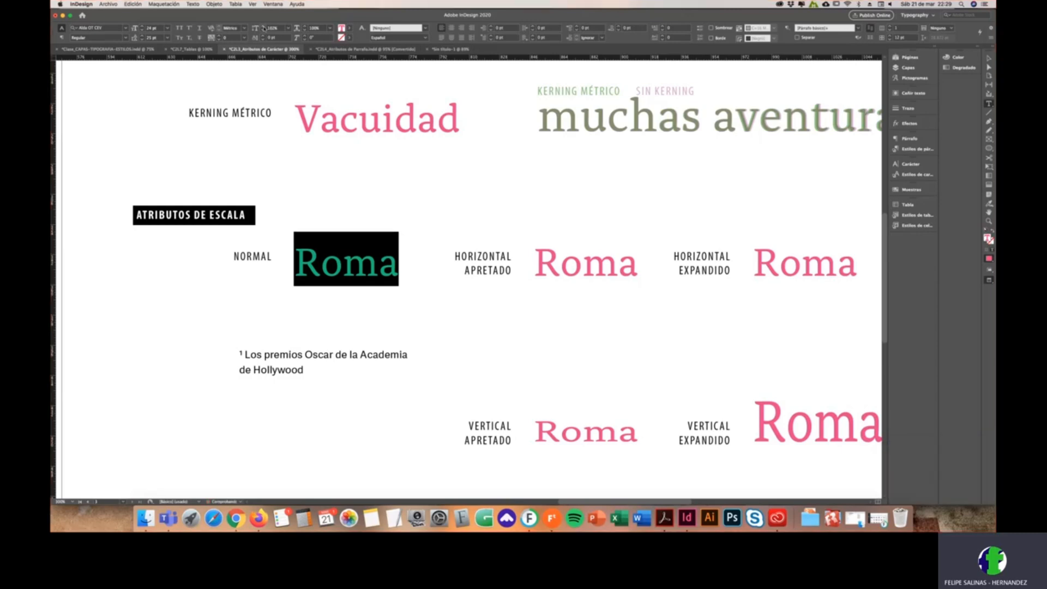
Step: Raise the vertical scale slightly and reduce the horizontal scale of "Roma" a little below 100% in the HORIZONTAL APRETADO sample
double_click(603, 265)
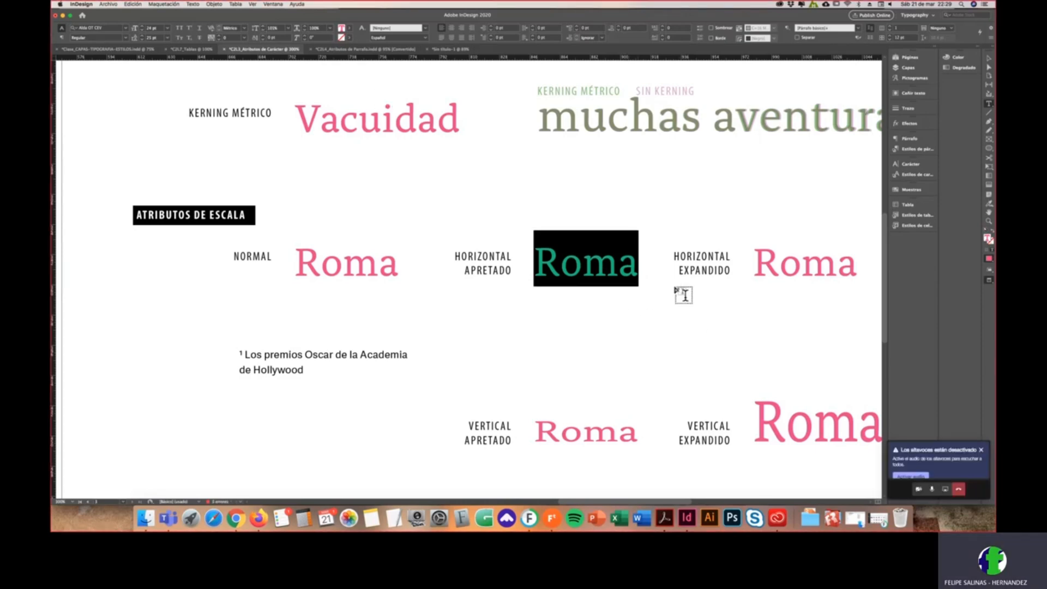
click(305, 32)
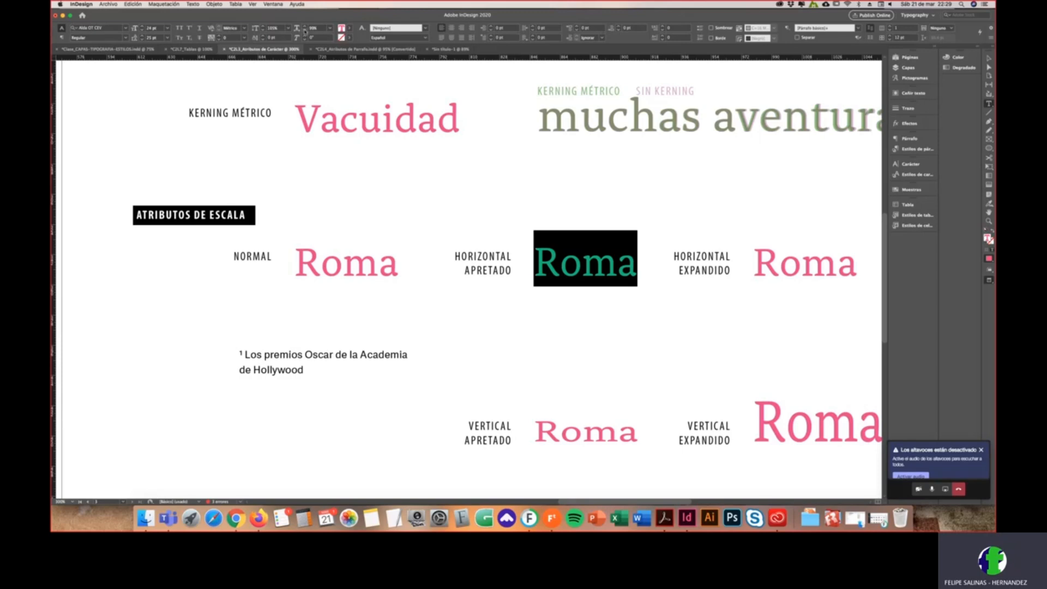
click(304, 31)
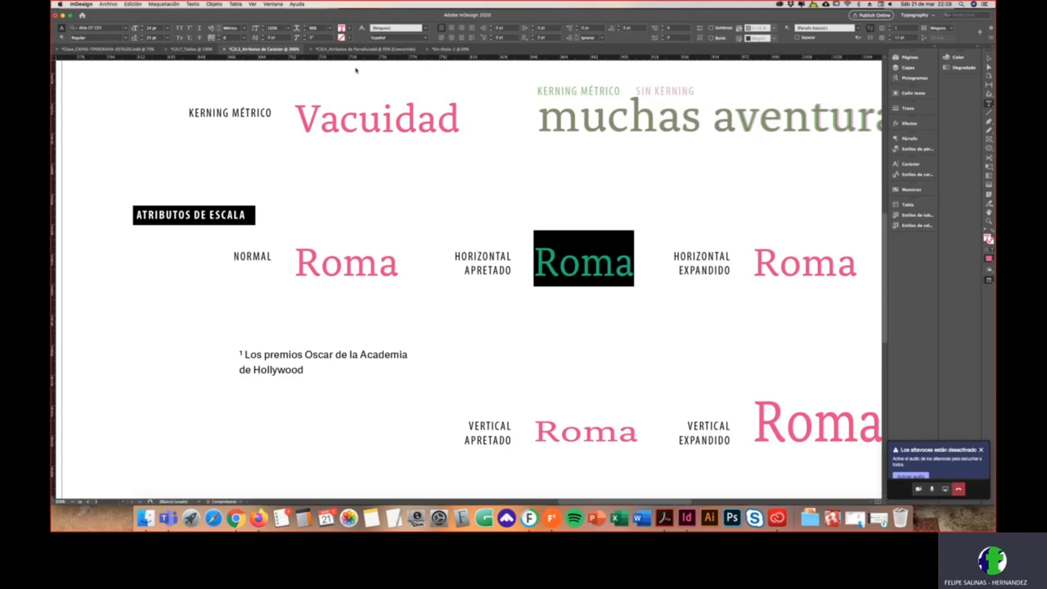
Step: Examine the scale attributes of "Roma" in the VERTICAL APRETADO and VERTICAL EXPANDIDO samples and of the Oscar footnote text
double_click(594, 450)
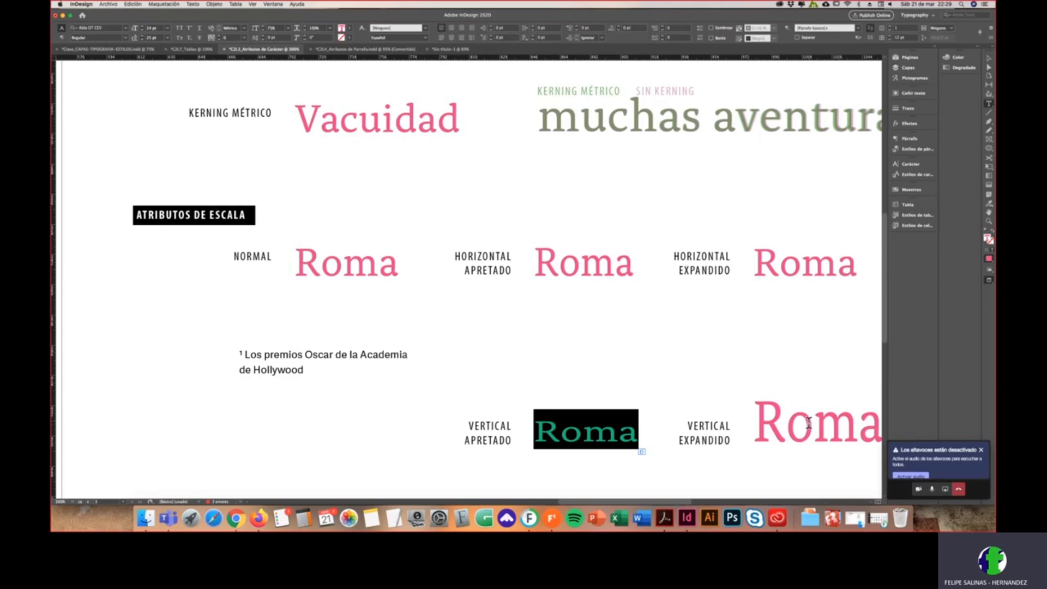
double_click(843, 415)
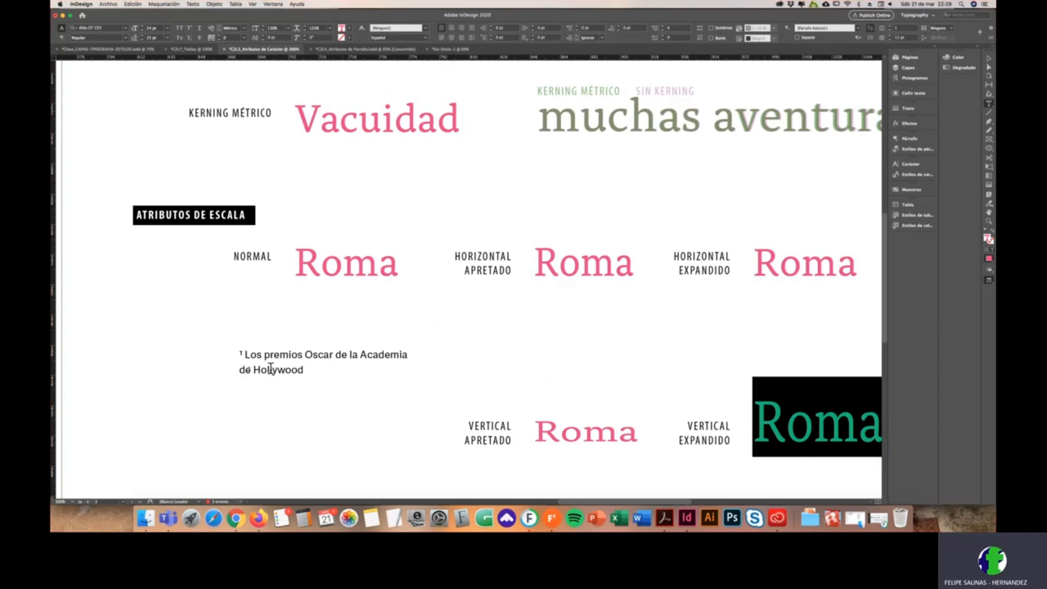
drag(240, 352, 304, 371)
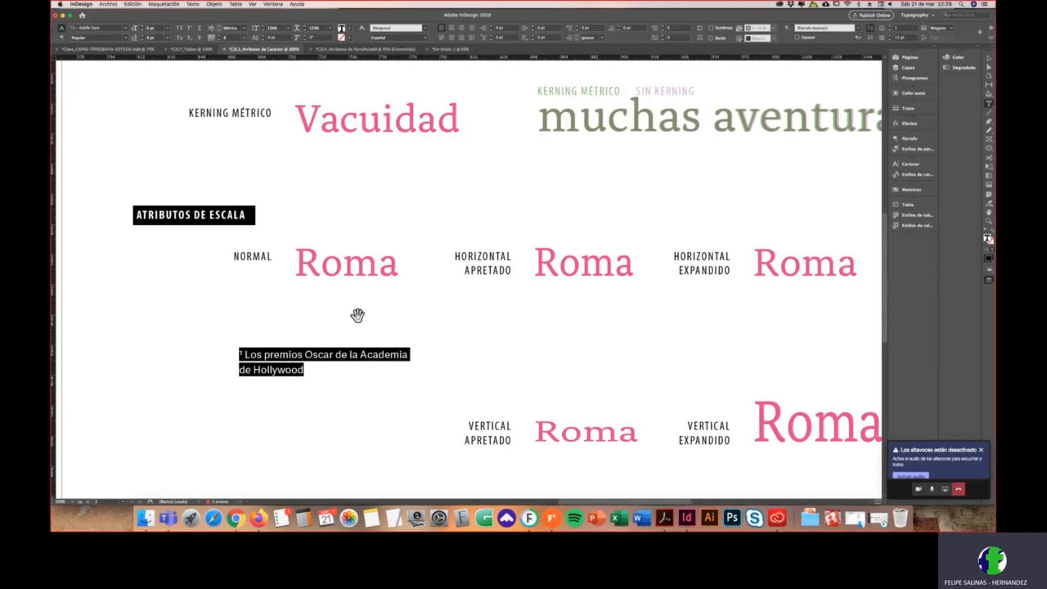
Step: Examine the font styles available for the two-line text in the PALABRA ITALIZADA sample
key(super+minus)
key(super+minus)
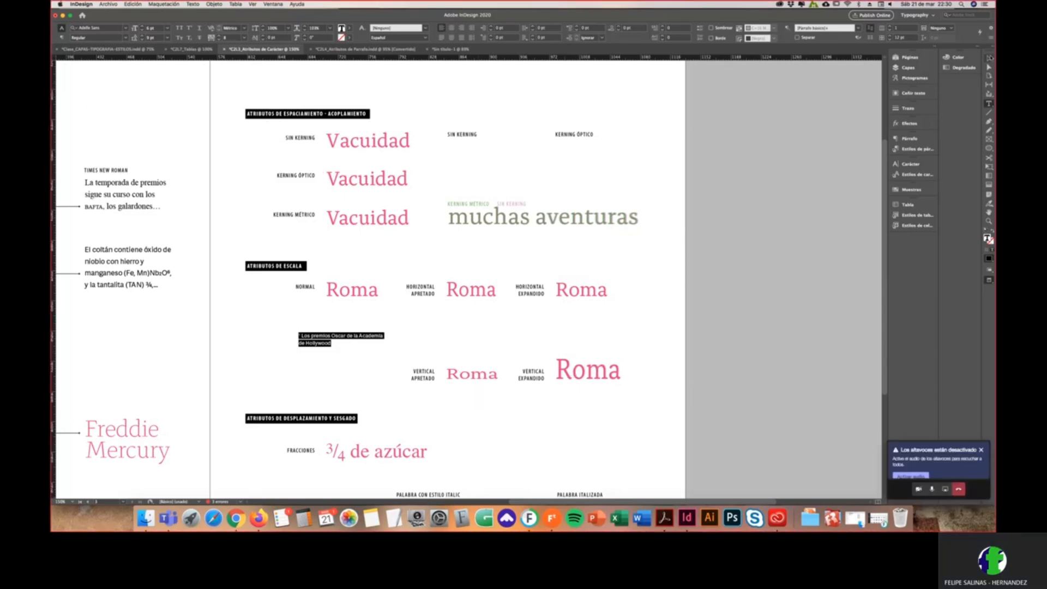
key(Escape)
scroll(441, 249, down, 3)
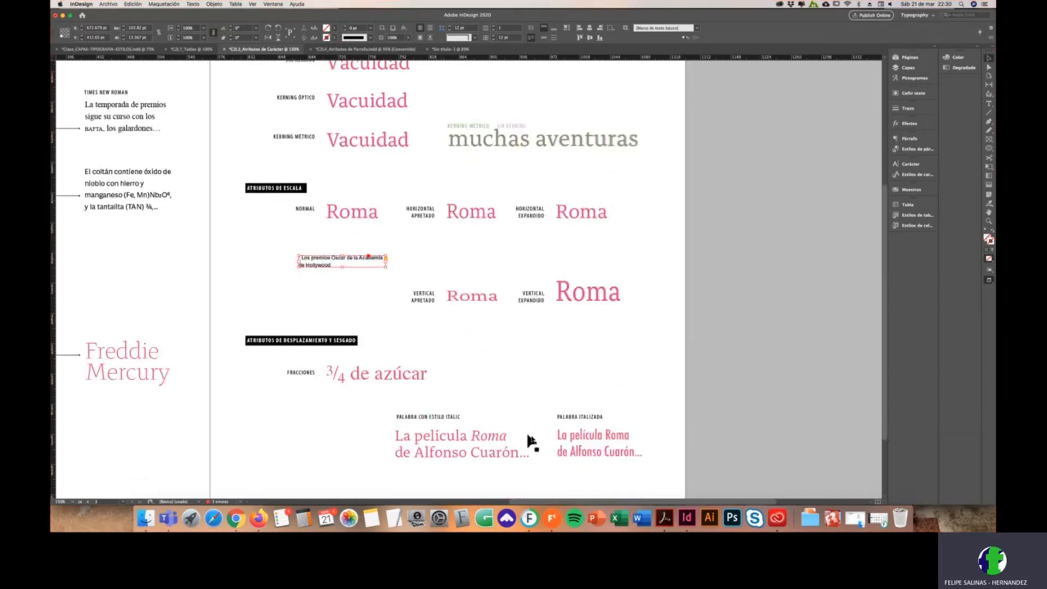
click(601, 447)
triple_click(600, 452)
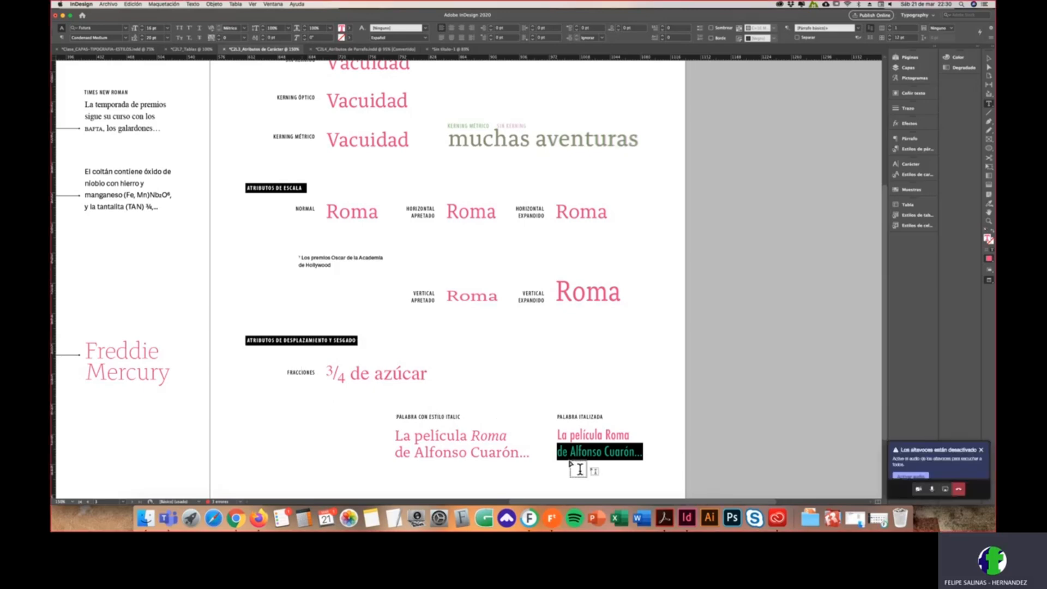
scroll(619, 461, up, 1)
scroll(619, 461, up, 2)
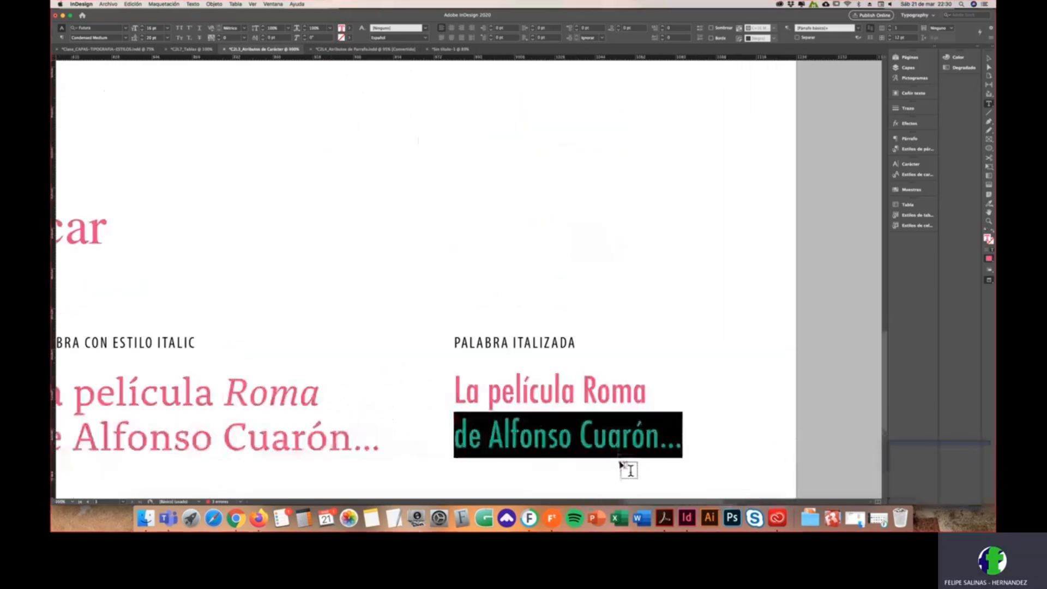
click(606, 394)
double_click(605, 393)
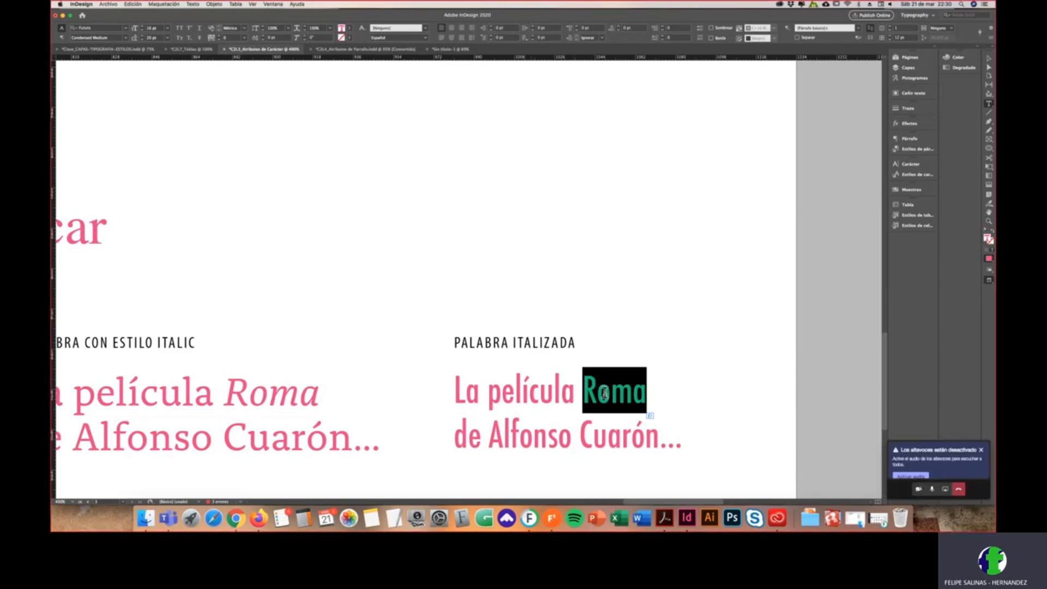
drag(457, 391, 676, 438)
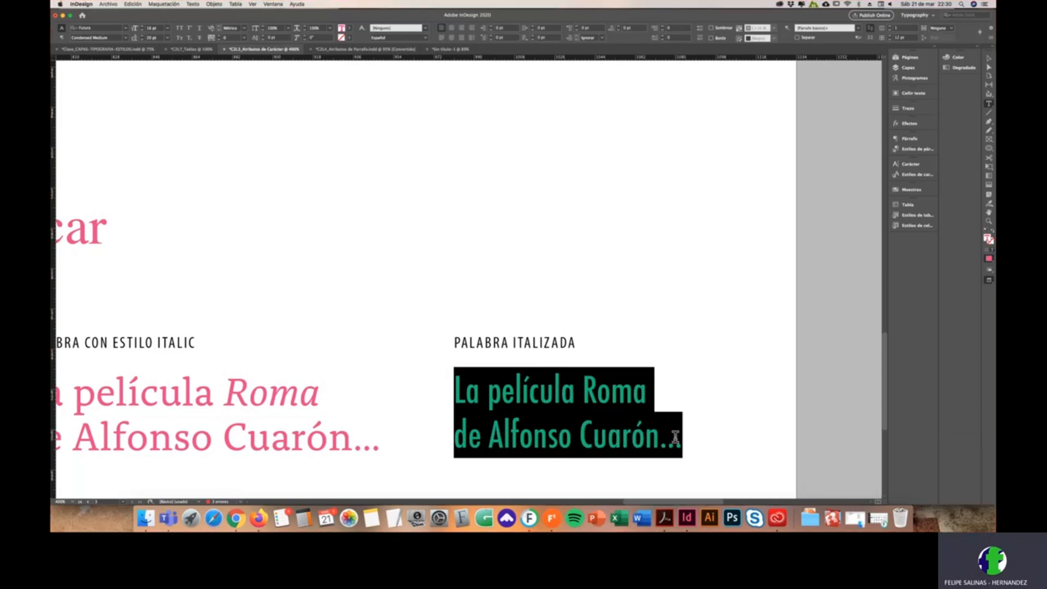
click(126, 38)
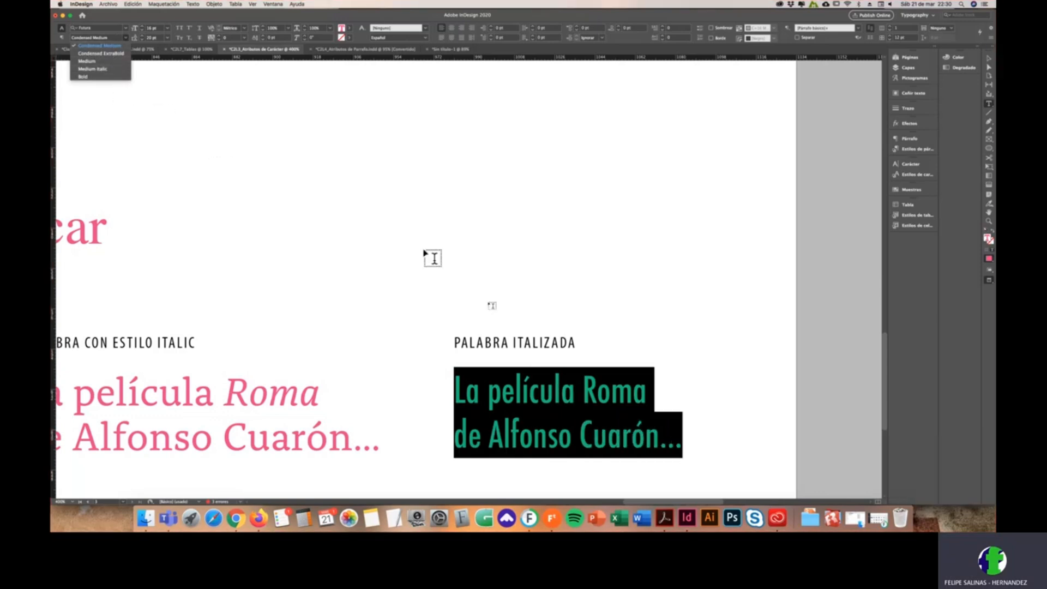
Step: Slant the word "Roma" in the PALABRA ITALIZADA sample with false italic skew and check the result
click(604, 392)
double_click(604, 392)
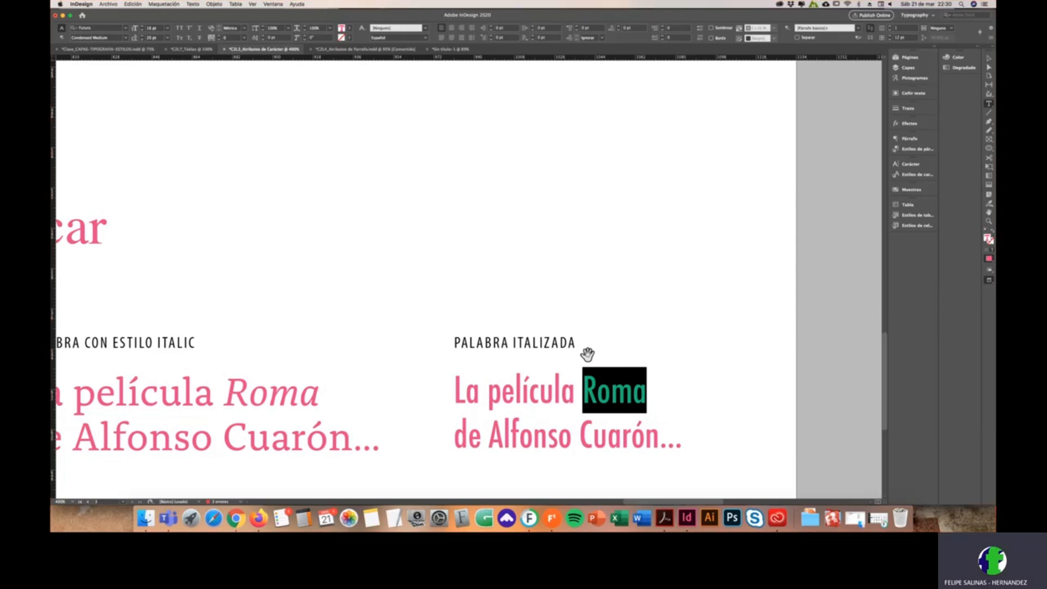
scroll(584, 350, down, 1)
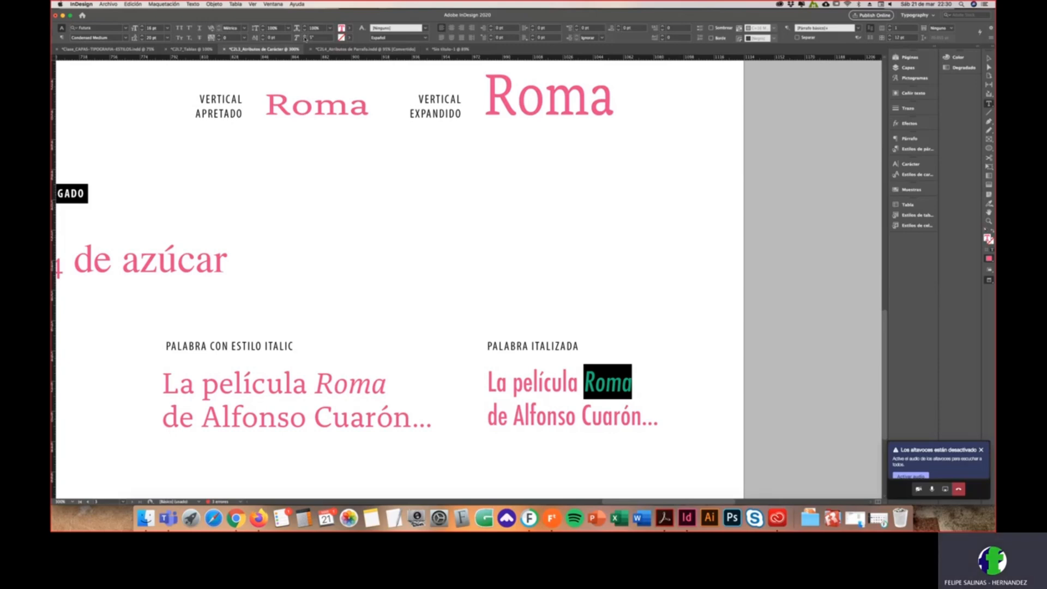
click(597, 391)
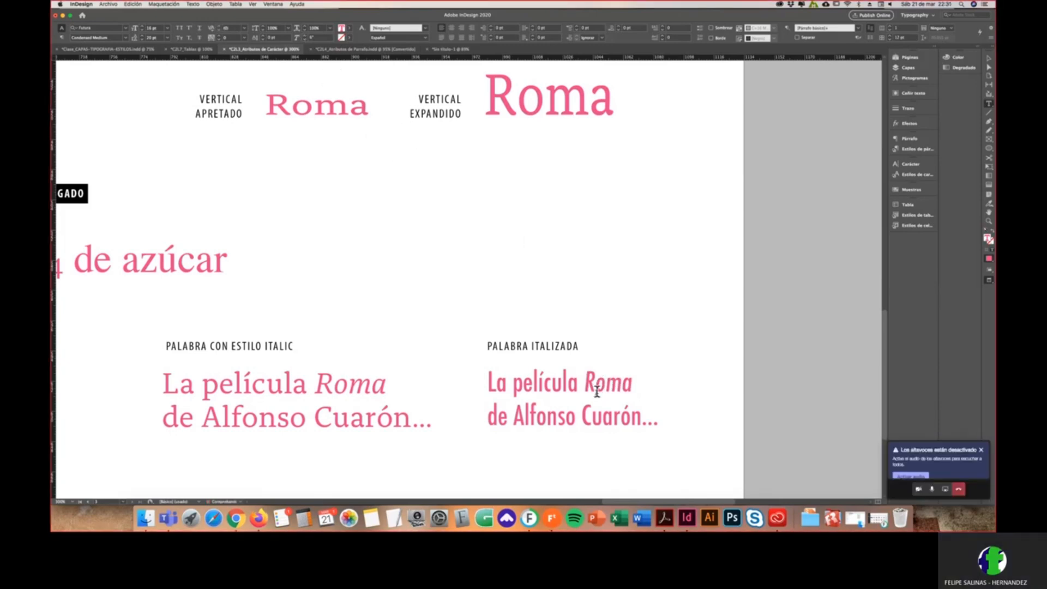
double_click(606, 382)
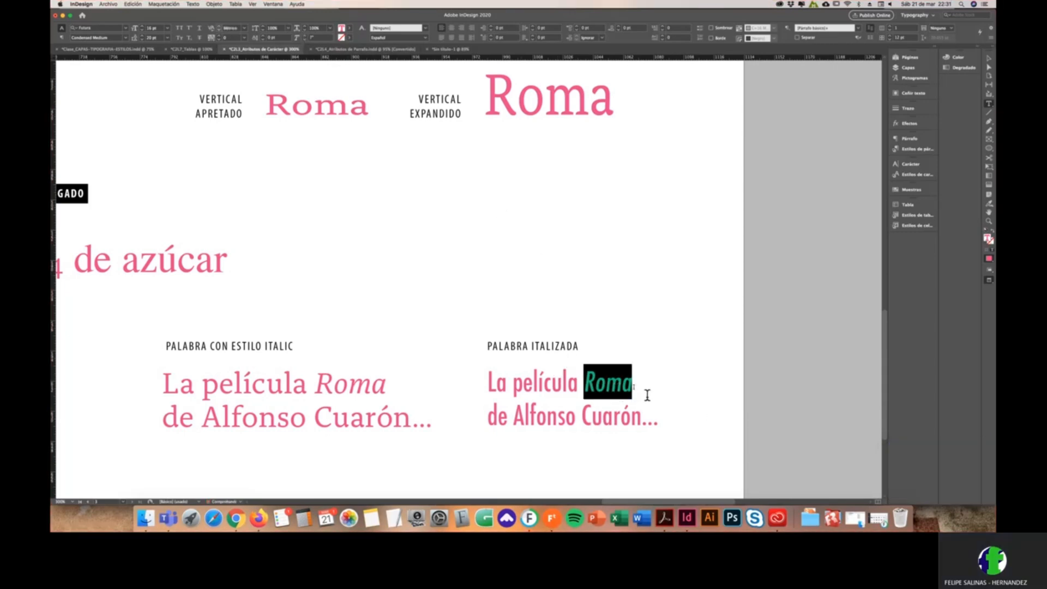
click(606, 382)
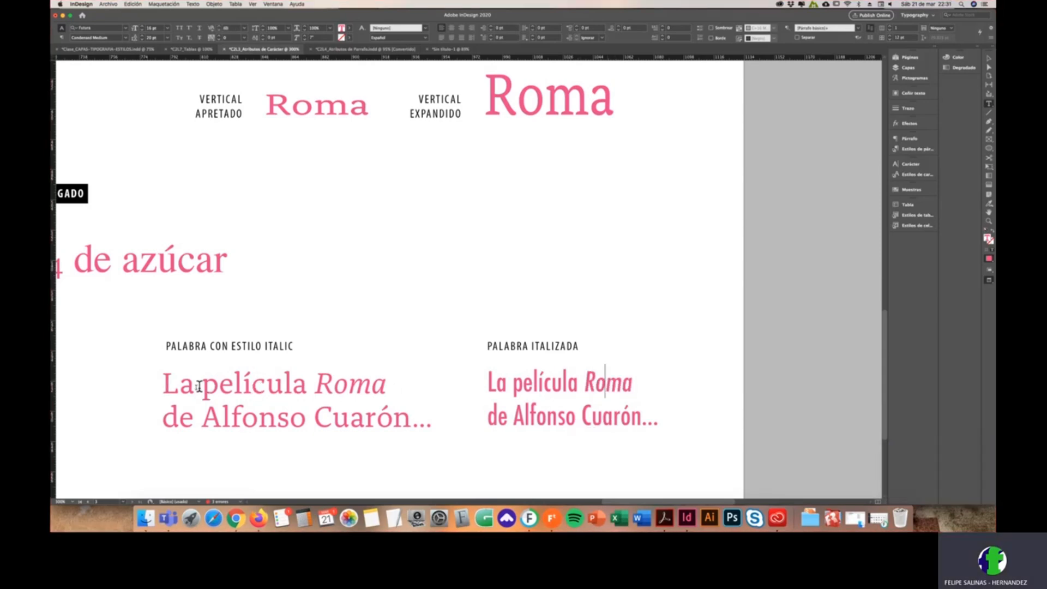
Step: Compare the word "Roma" in the PALABRA CON ESTILO ITALIC sample with the one in the PALABRA ITALIZADA sample
double_click(349, 385)
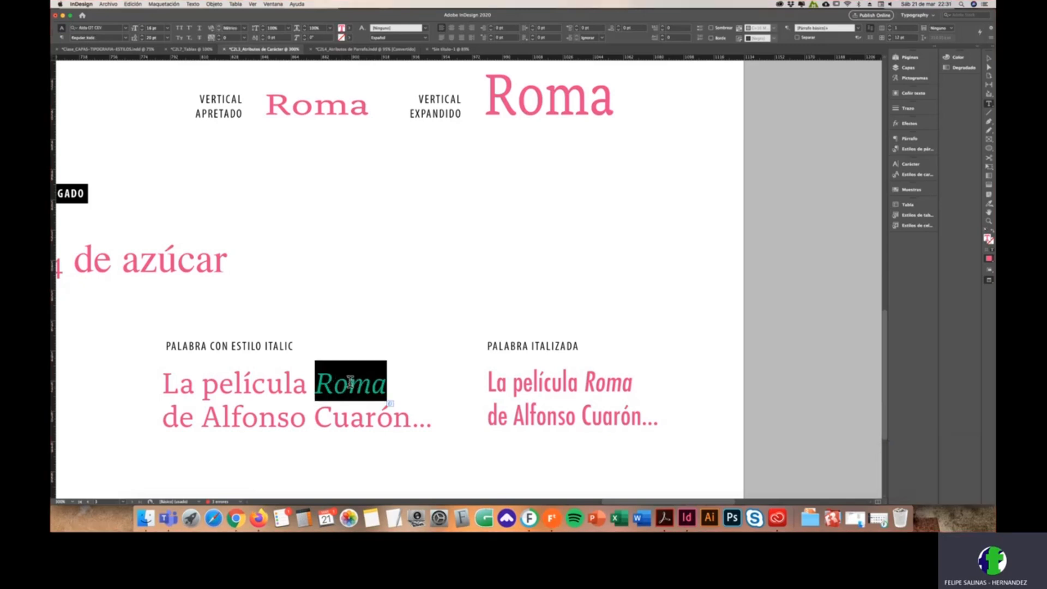
drag(318, 386, 379, 389)
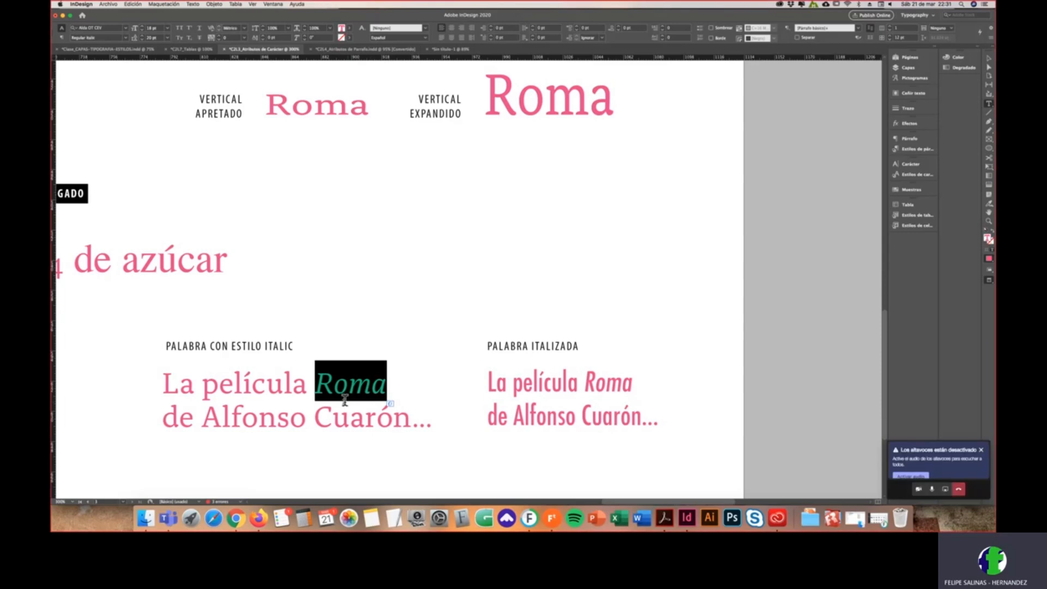
double_click(609, 382)
key(super+minus)
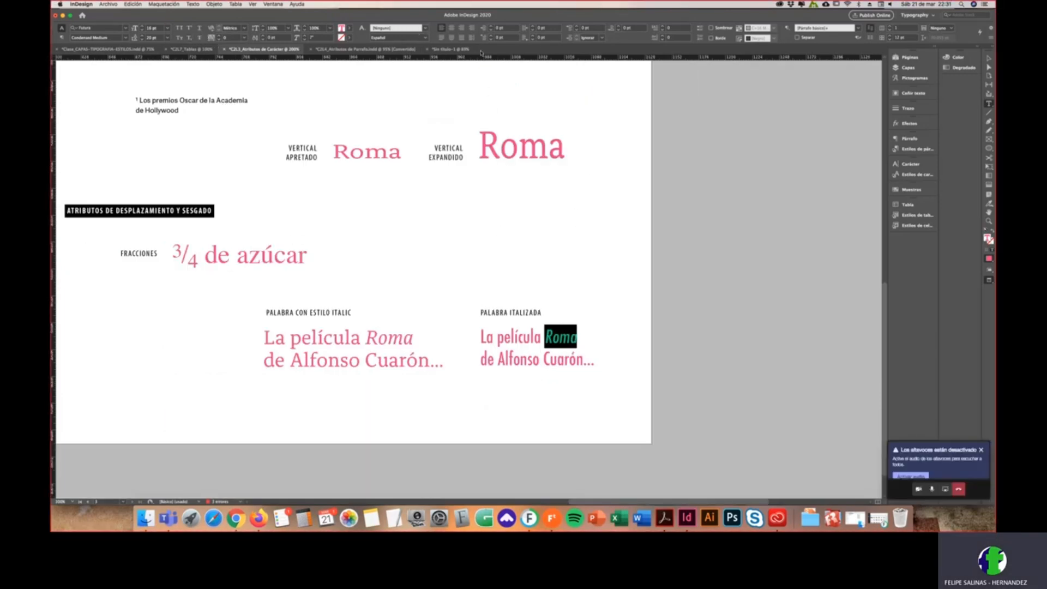
Step: Deselect the sample text frame, switch to the Atributos de Párrafo document, and minimize the Teams call window
key(Escape)
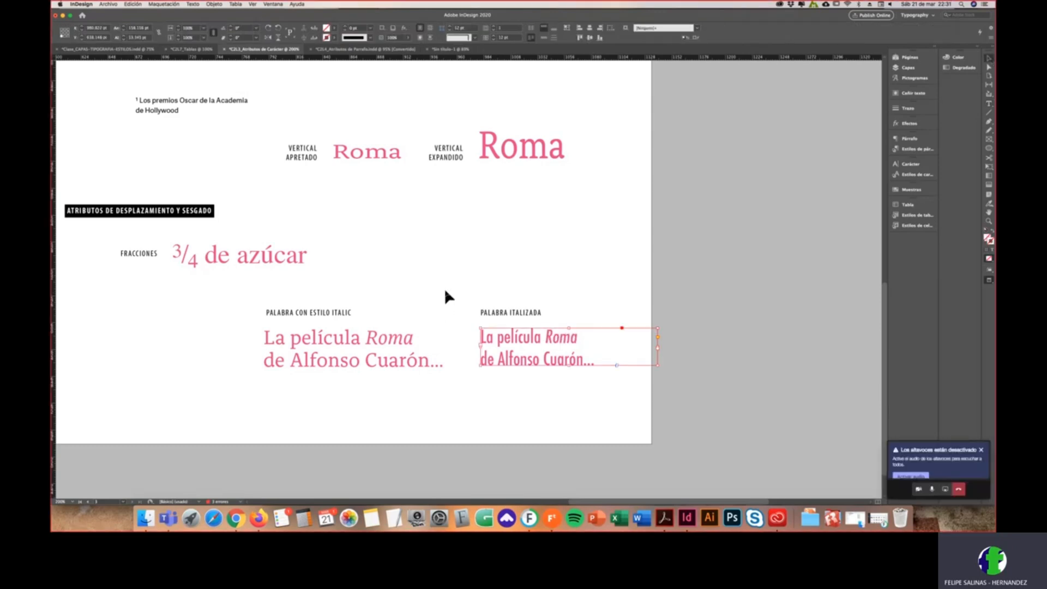
click(355, 276)
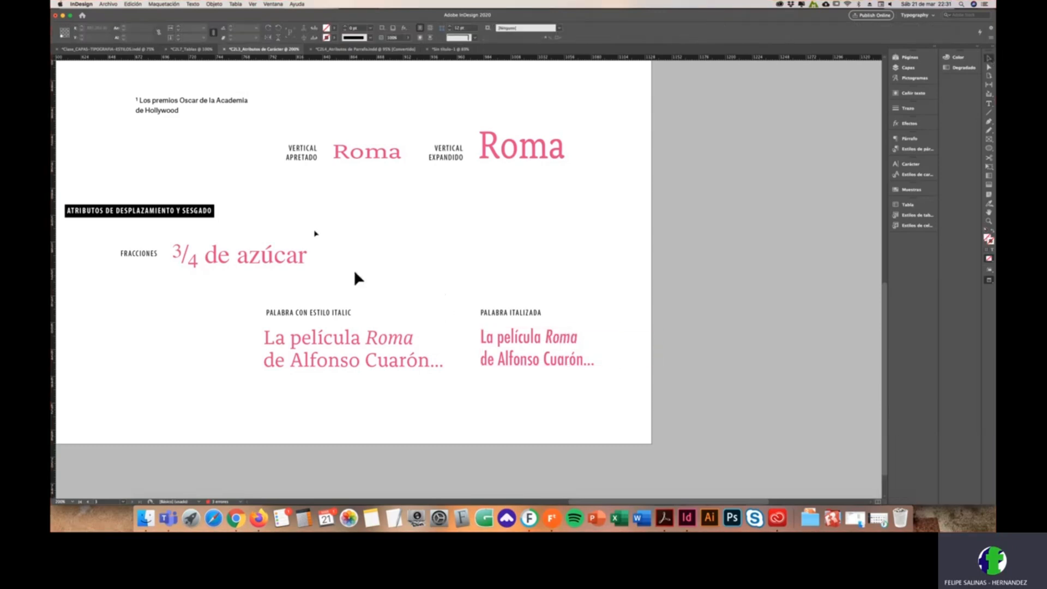
click(343, 51)
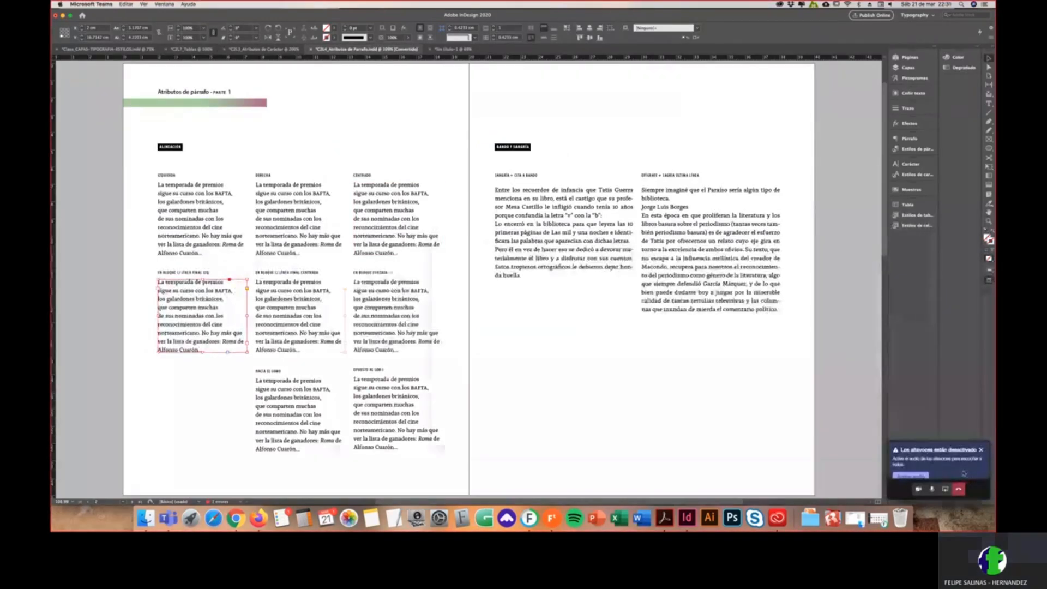
click(963, 474)
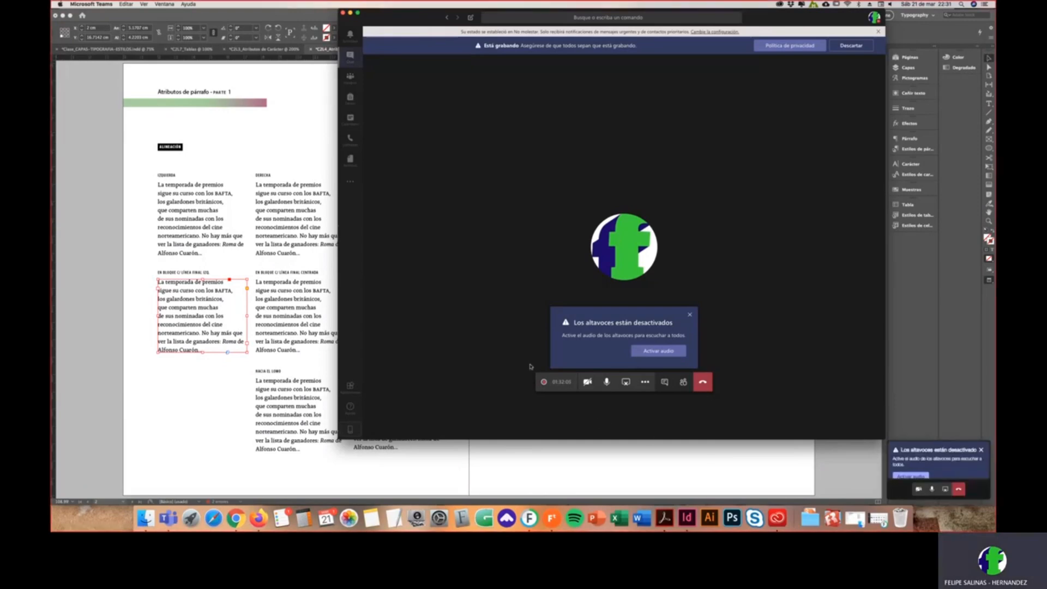
click(350, 12)
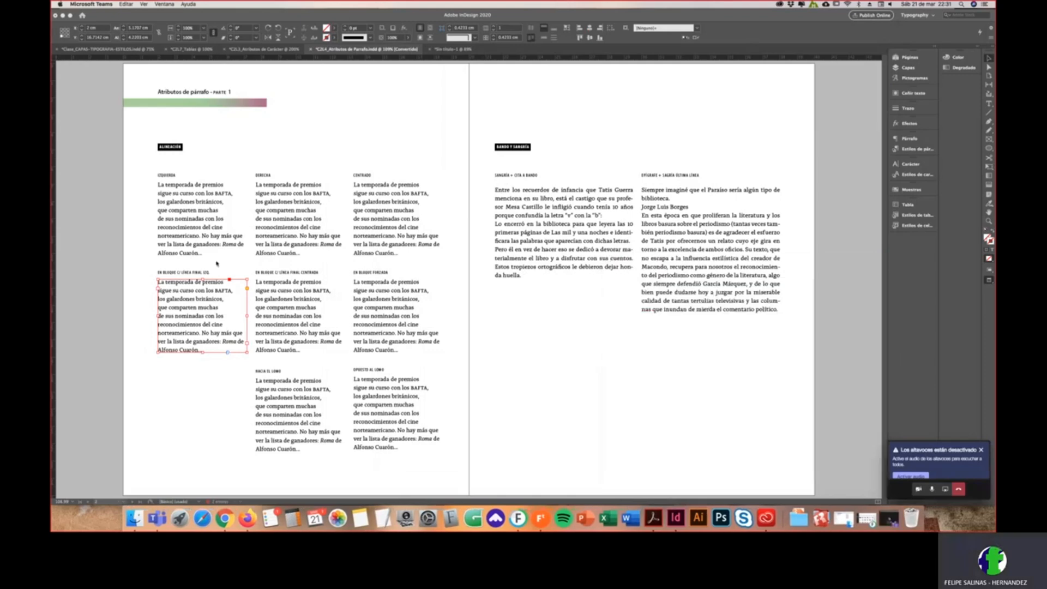
Step: Place the text cursor in the IZQUIERDA sample paragraph and display the paragraph formatting controls
scroll(131, 229, up, 1)
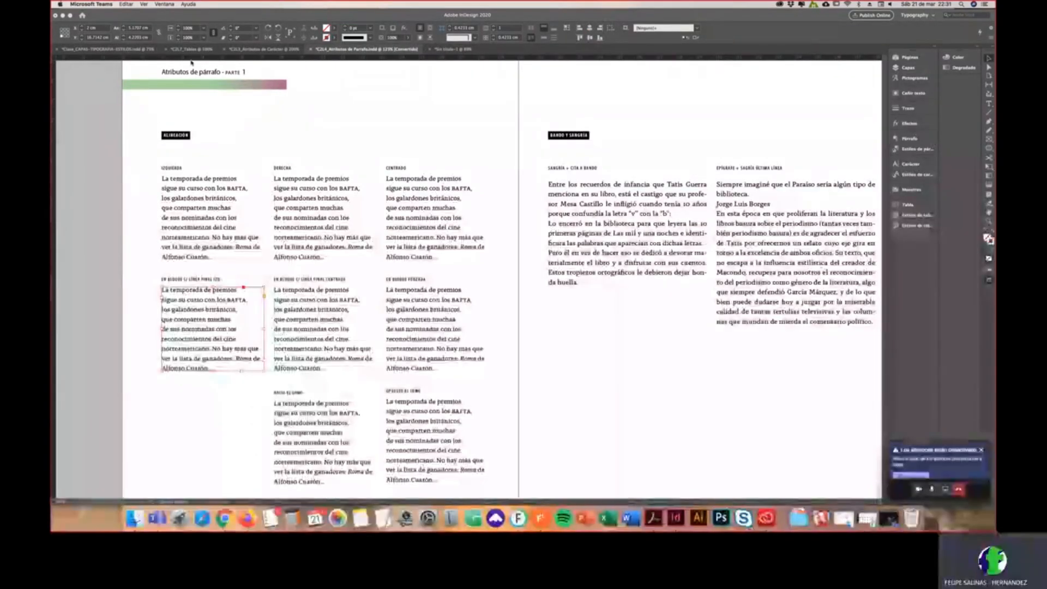
click(196, 236)
click(196, 236)
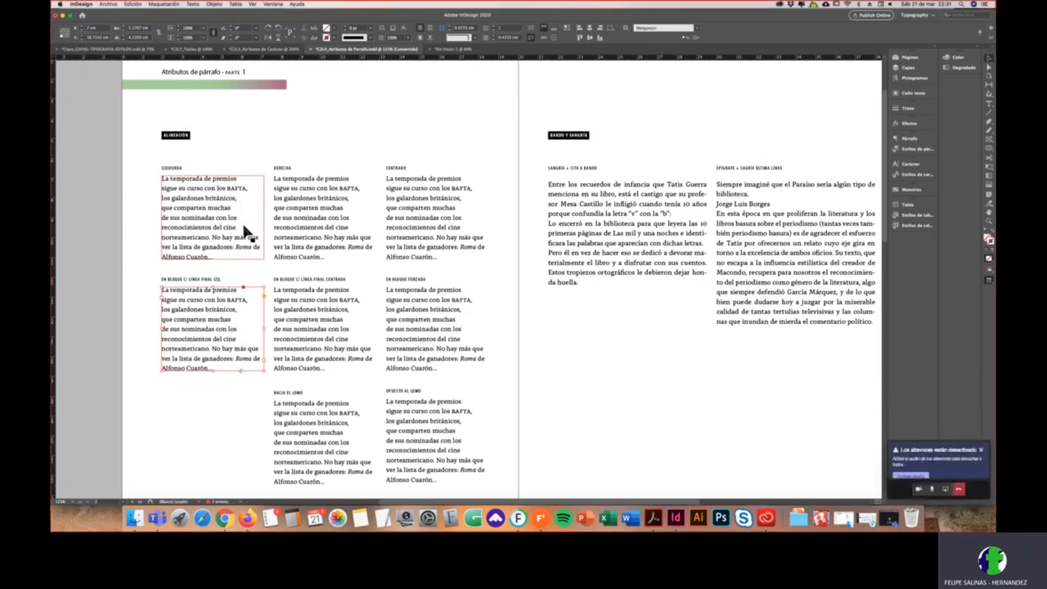
click(108, 72)
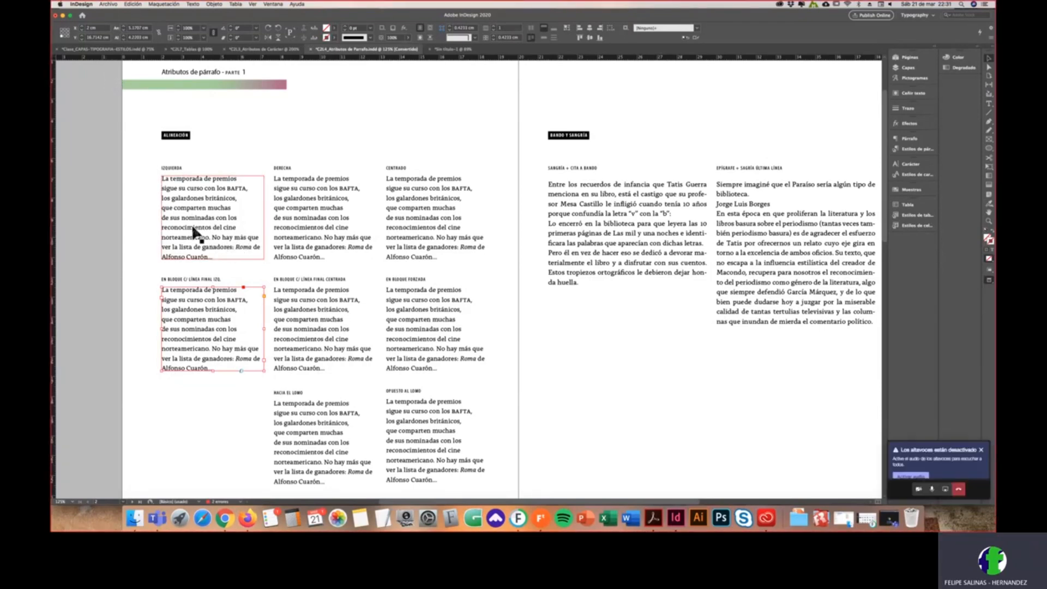
double_click(197, 223)
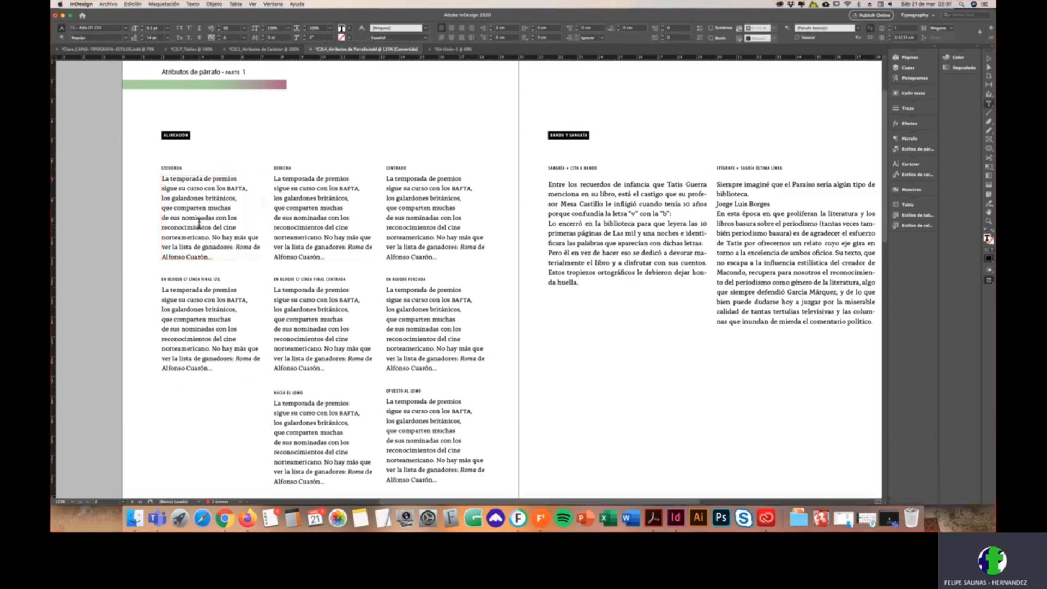
click(62, 38)
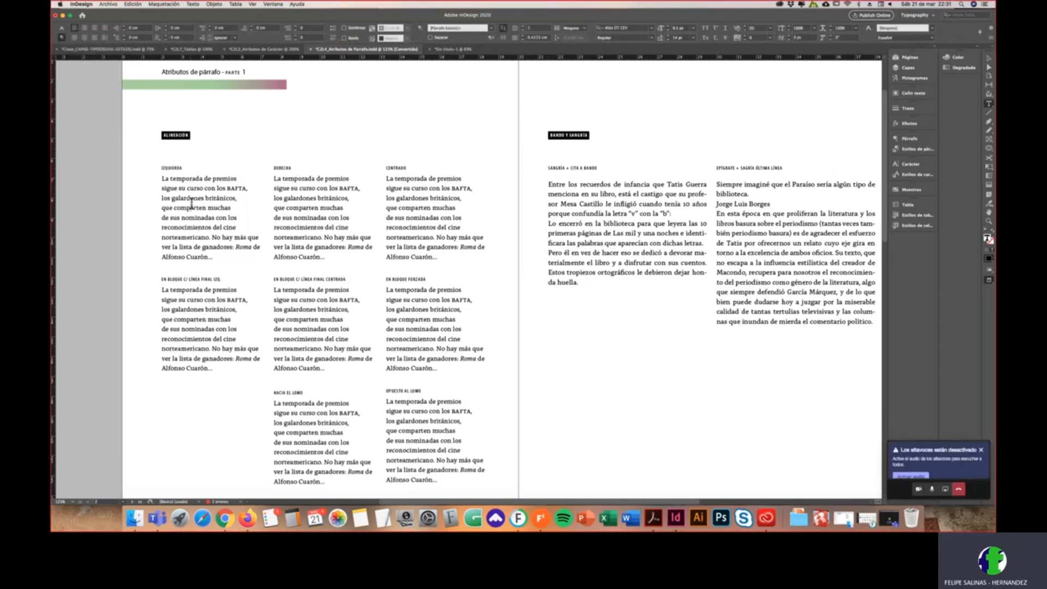
Step: Examine the alignment of the IZQUIERDA sample by selecting a word and the whole paragraph
double_click(191, 207)
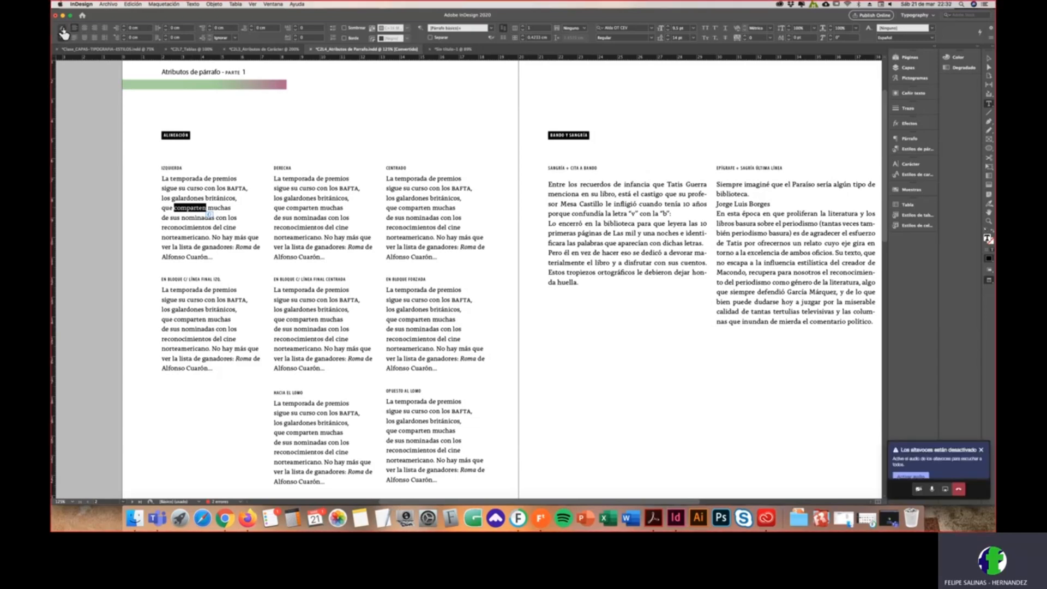
click(206, 247)
triple_click(194, 200)
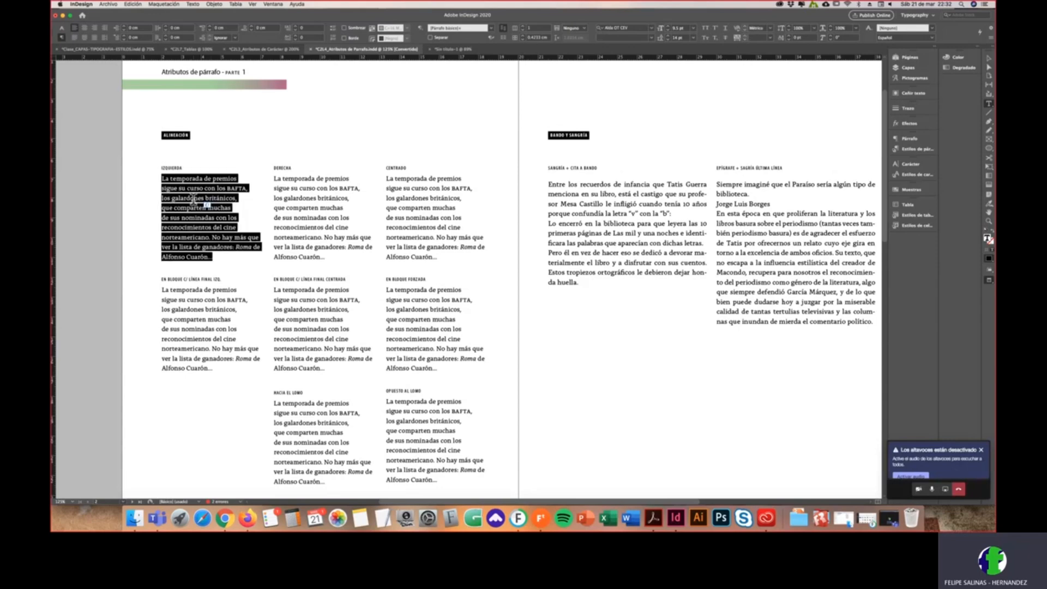
click(200, 224)
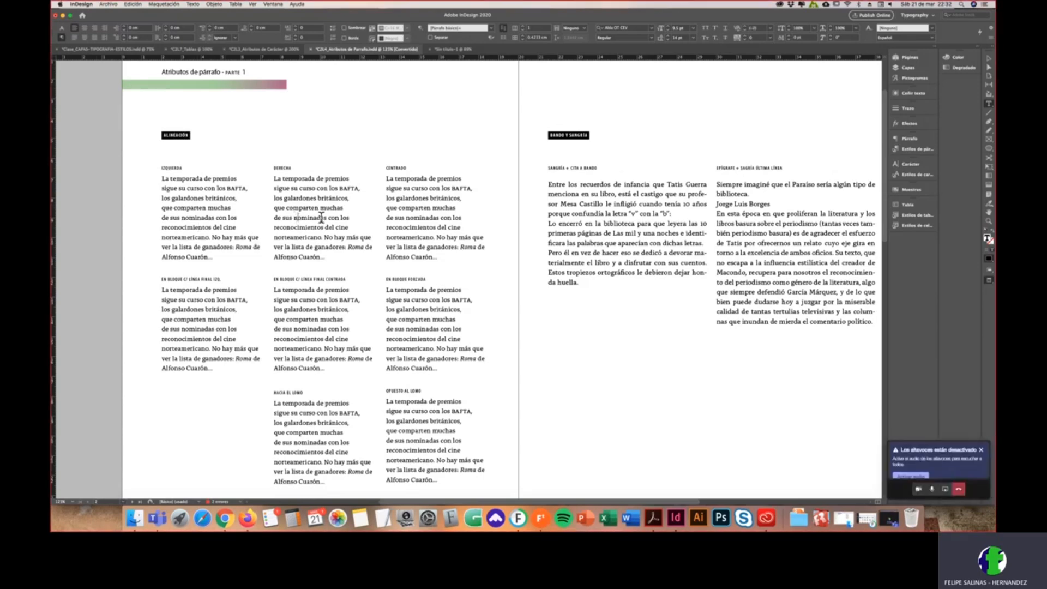
Step: Align the DERECHA sample paragraph to the right and center the CENTRADO sample paragraph
click(94, 28)
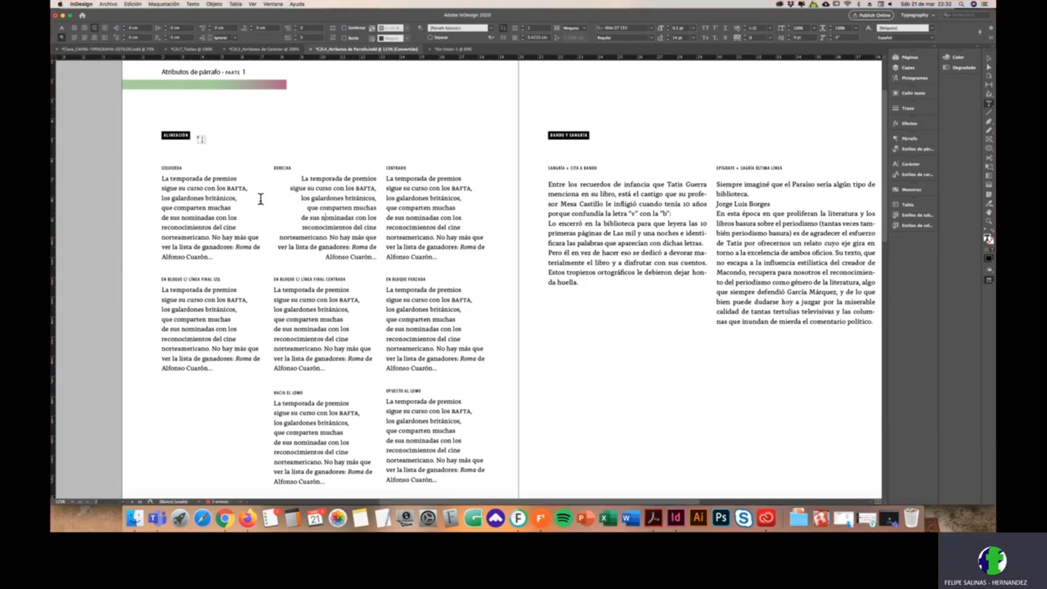
click(411, 208)
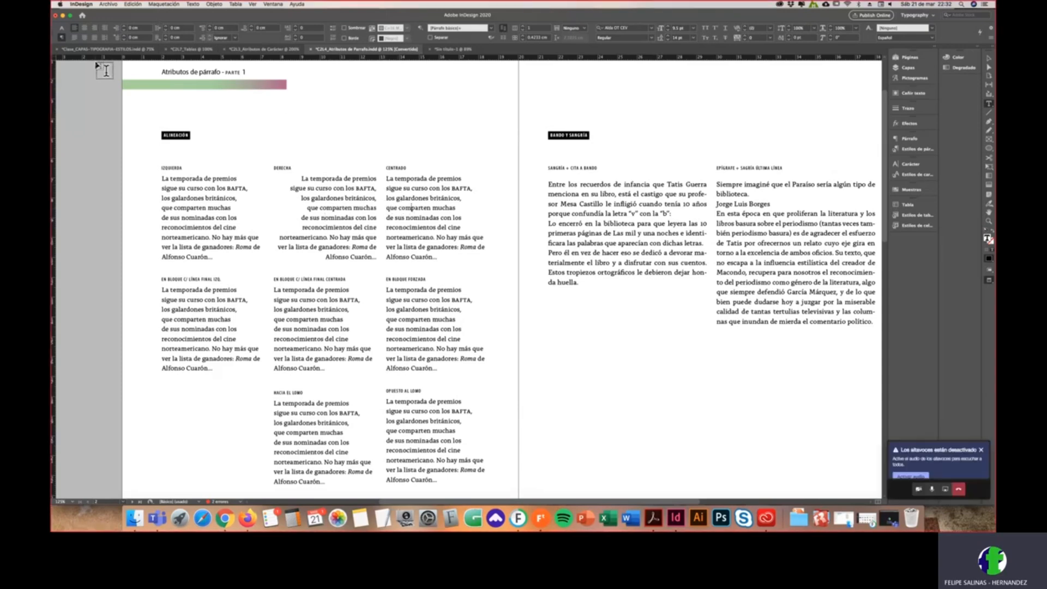
click(84, 28)
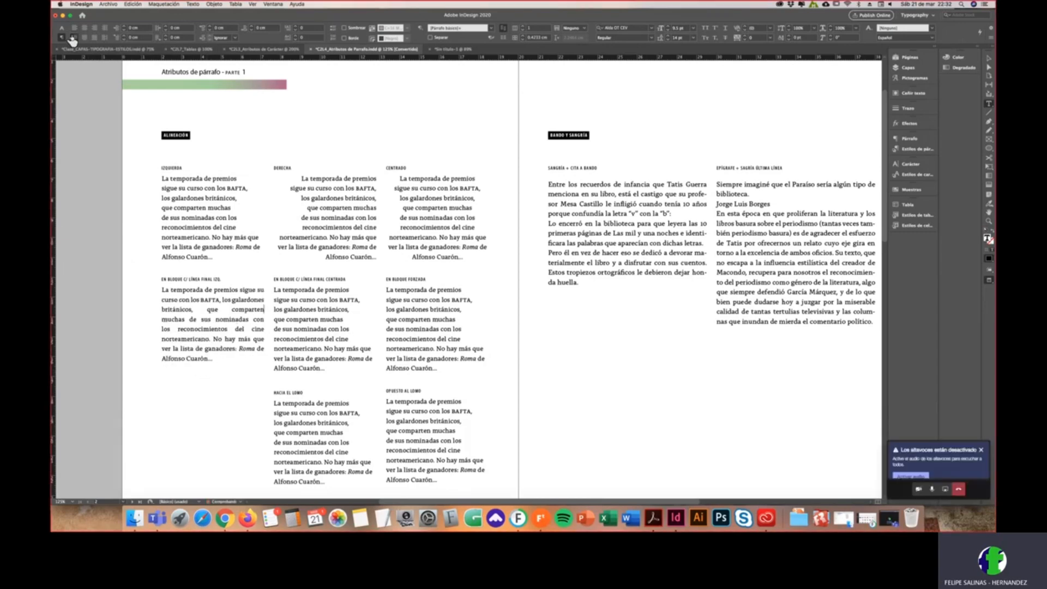
Step: Justify the three EN BLOQUE samples with the last line aligned left, centered, and fully forced, matching their headings
key(super+shift+j)
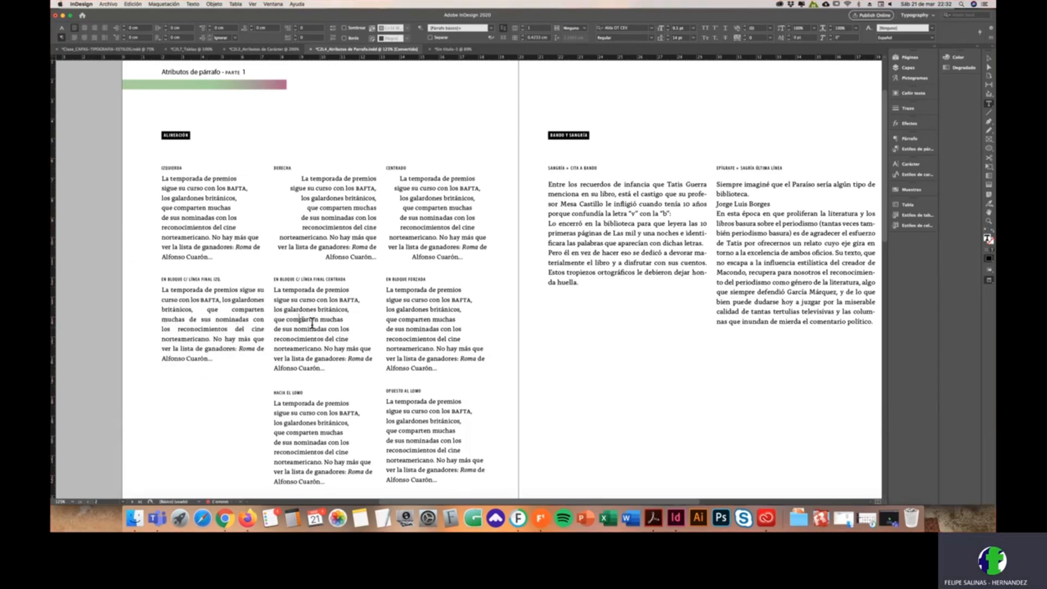
click(84, 39)
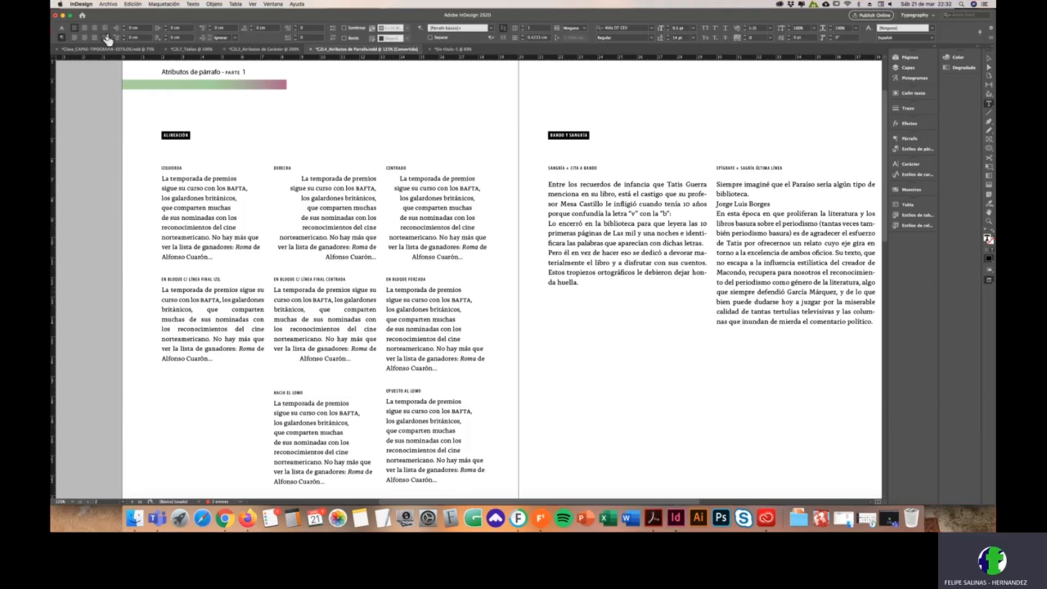
key(super+shift+f)
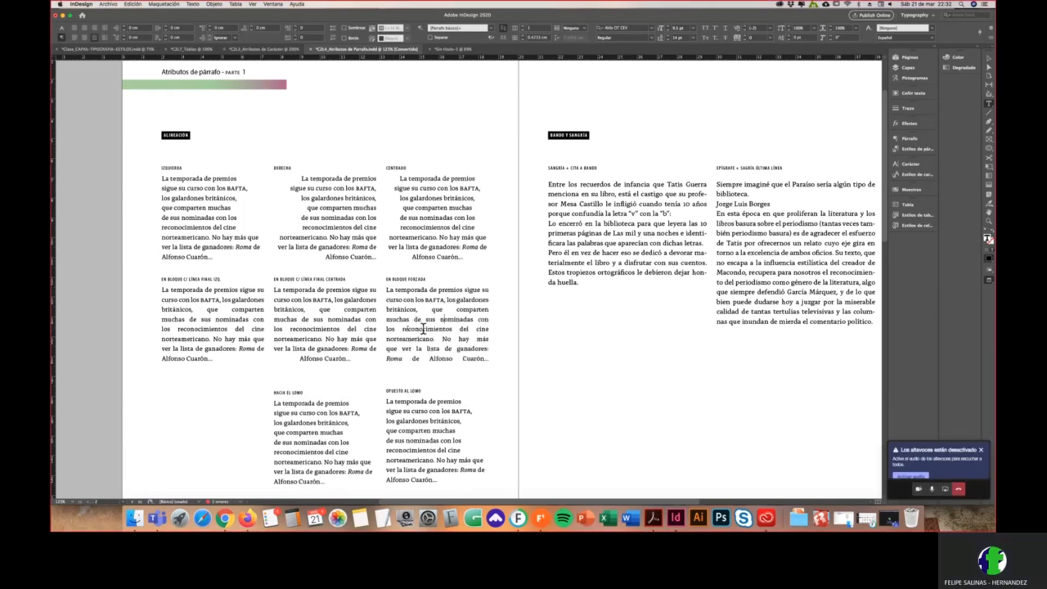
Step: Inspect the word spacing in the first EN BLOQUE sample and turn on hyphenation for all three EN BLOQUE paragraphs
triple_click(218, 319)
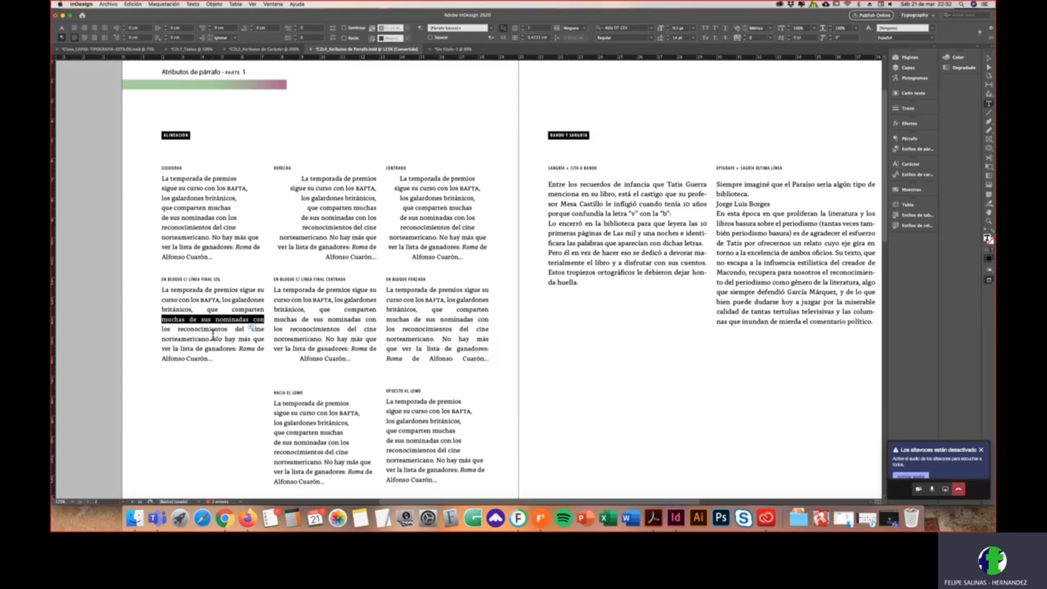
triple_click(213, 338)
click(213, 338)
click(233, 320)
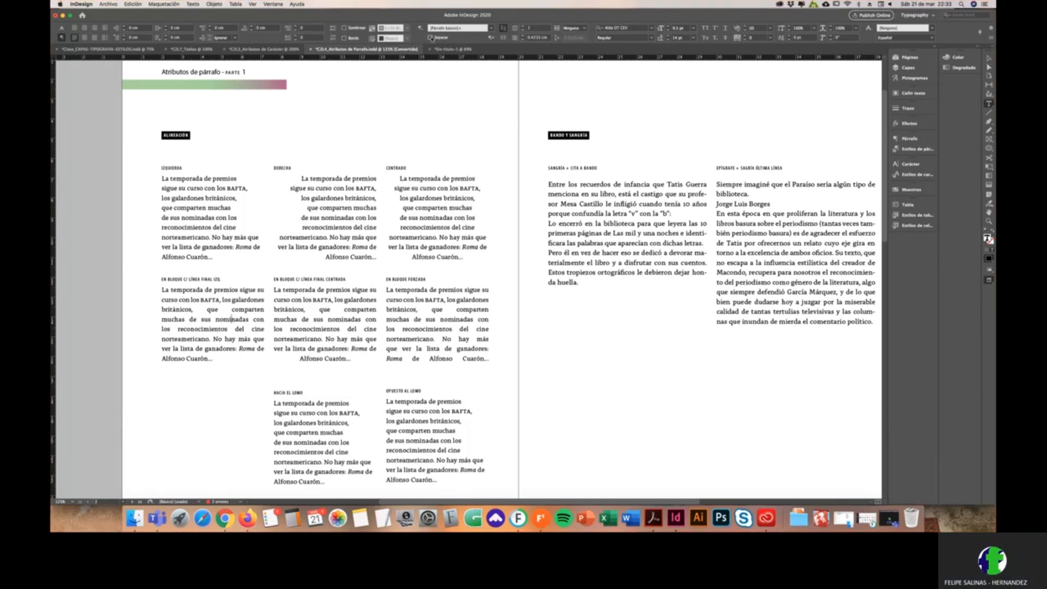
click(910, 138)
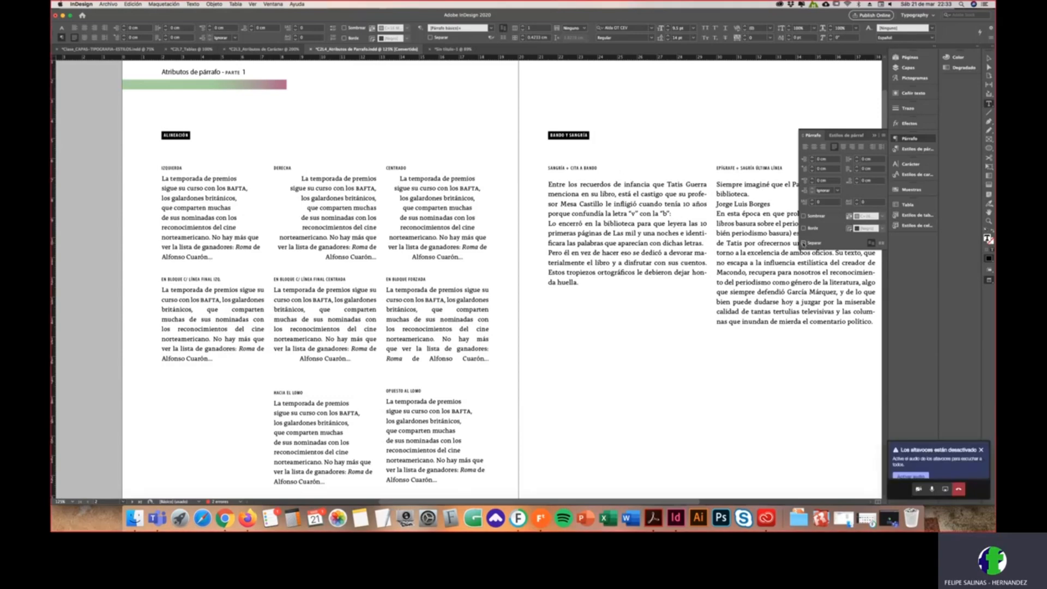
click(804, 243)
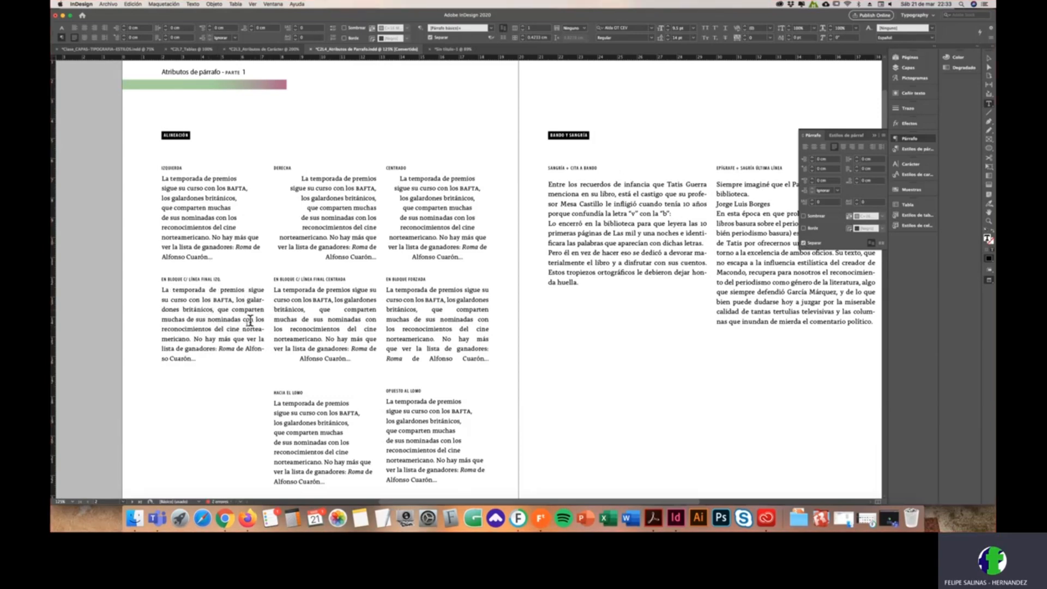
click(307, 328)
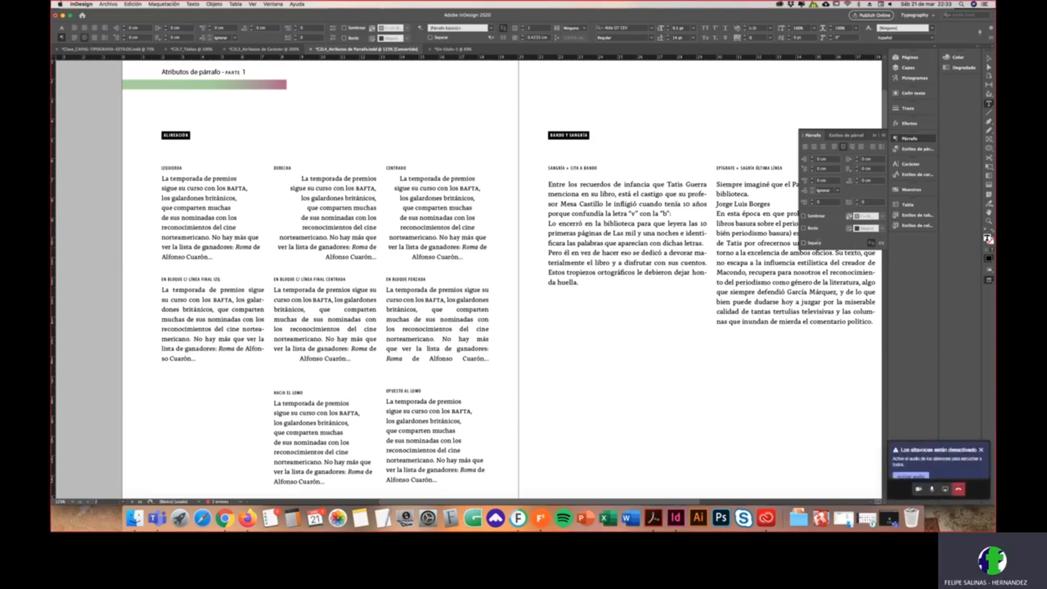
click(803, 243)
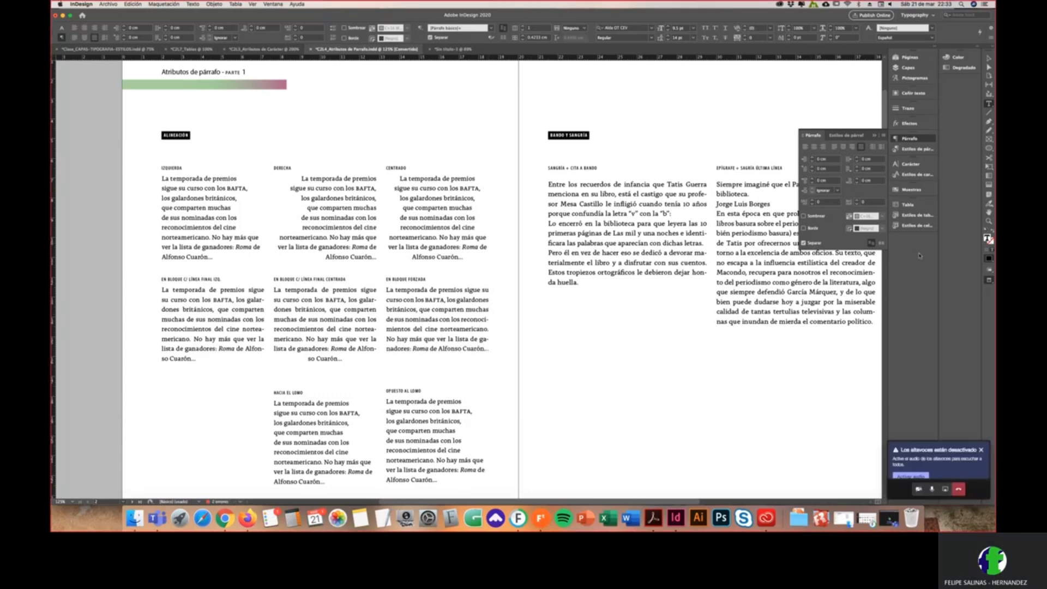
Step: Check the character language assigned to the first EN BLOQUE sample, the IZQUIERDA sample and the SANGRÍA + CITA A BANDO text
triple_click(229, 302)
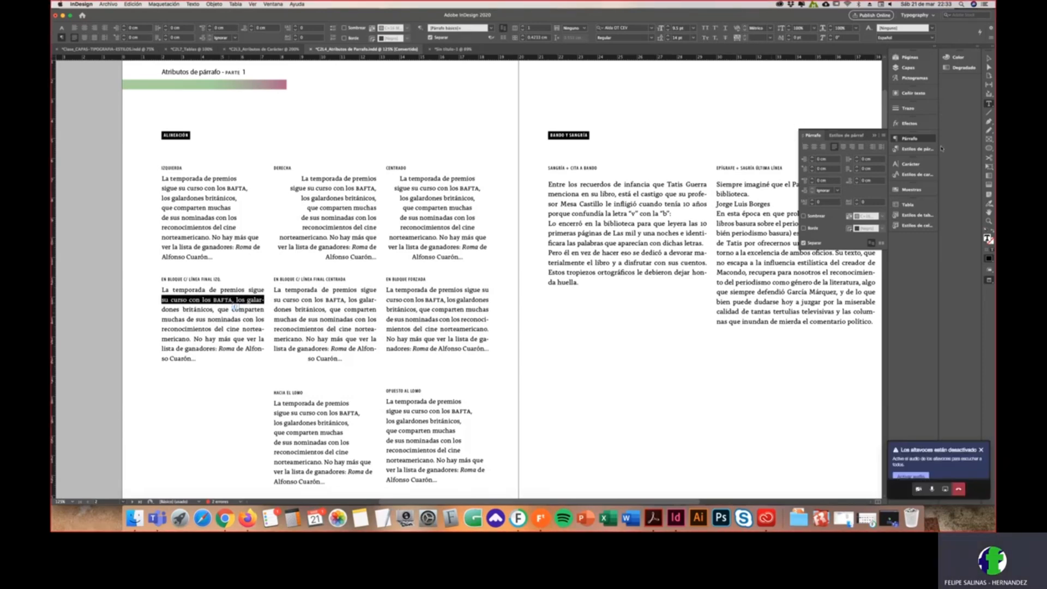
click(916, 165)
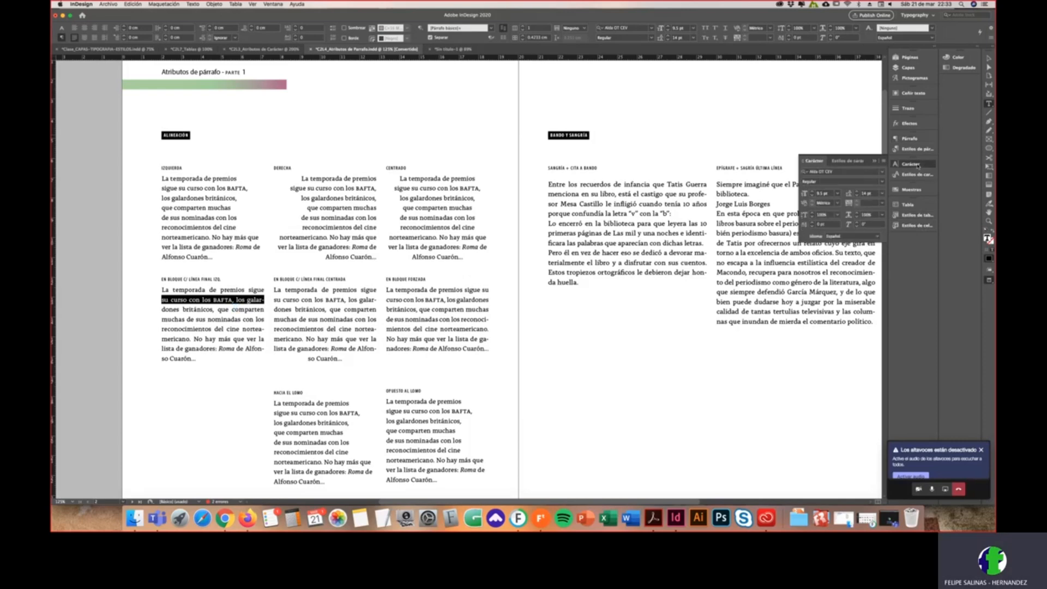
click(206, 218)
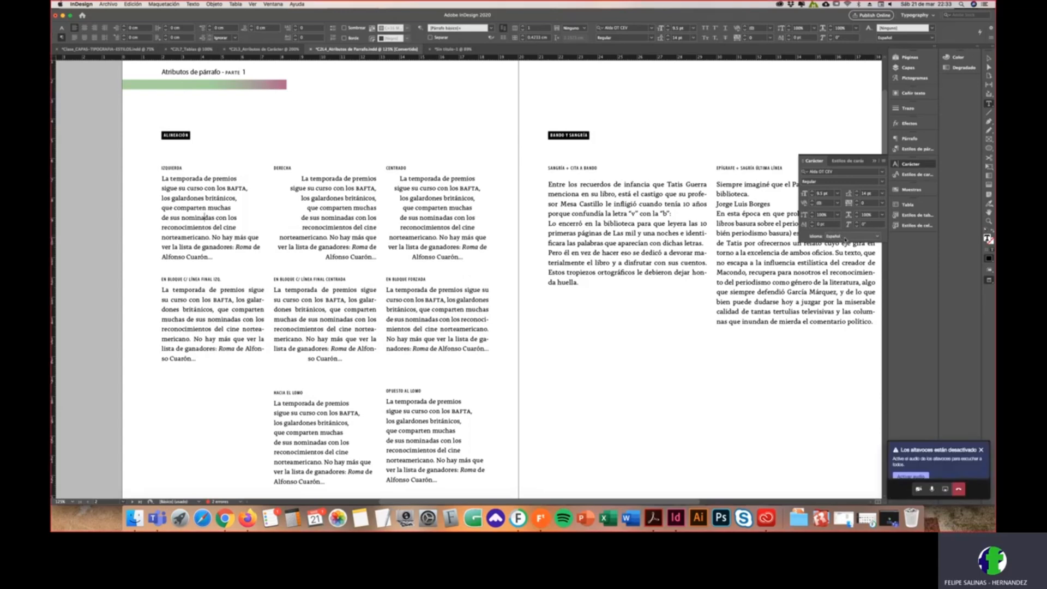
click(845, 238)
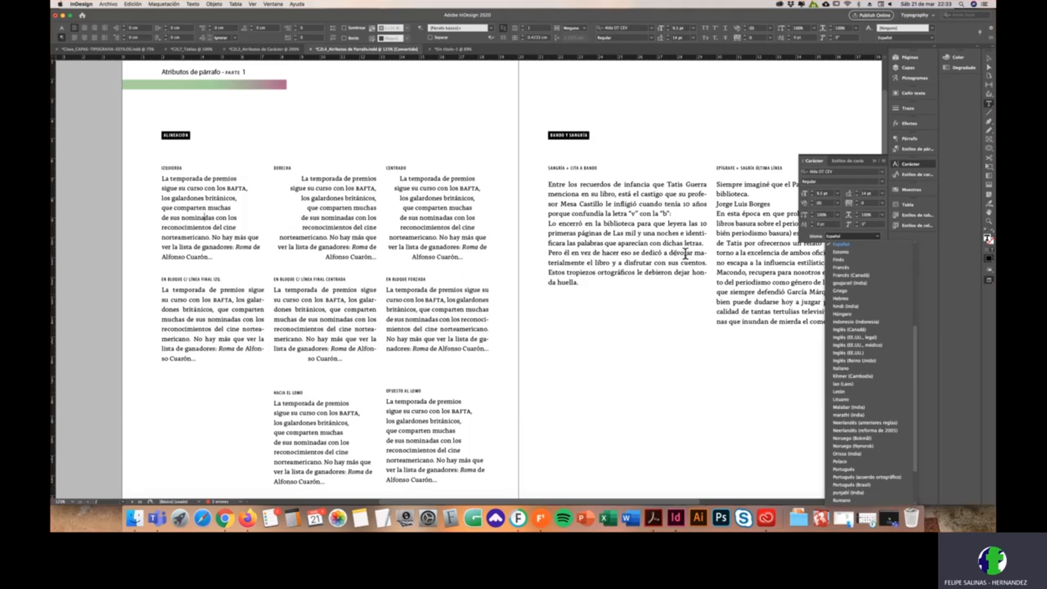
click(636, 235)
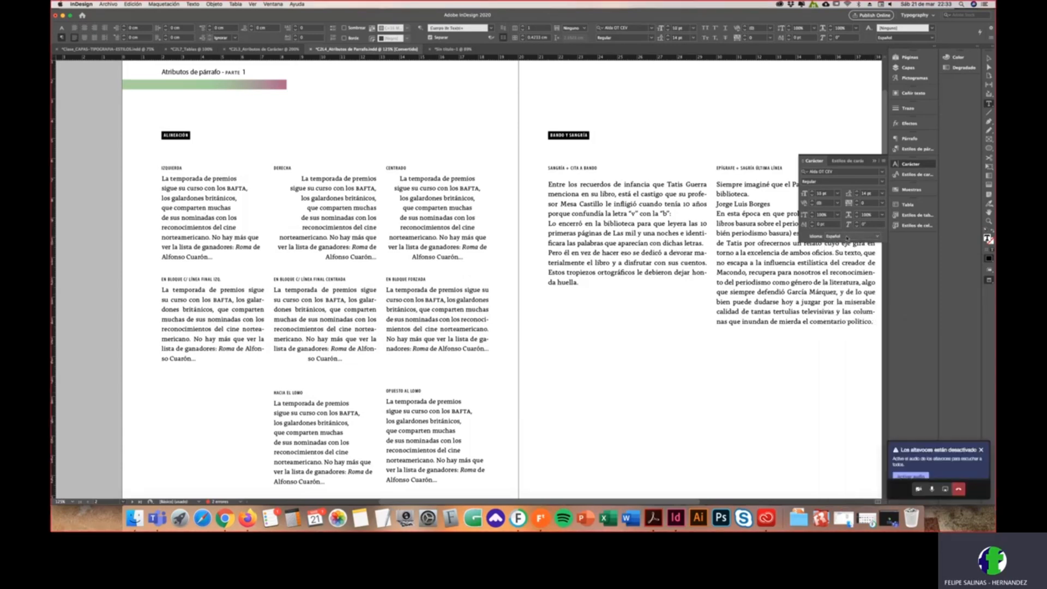
Step: Set the language to Inglés (EE.UU.) at the insertion point in the second and third EN BLOQUE samples
click(304, 308)
click(305, 318)
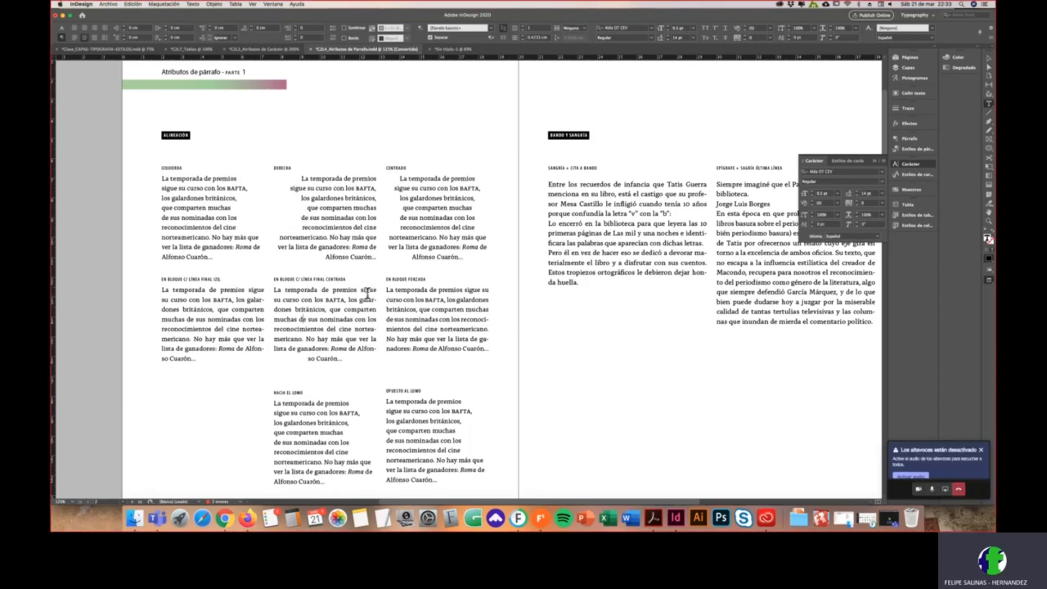
click(862, 237)
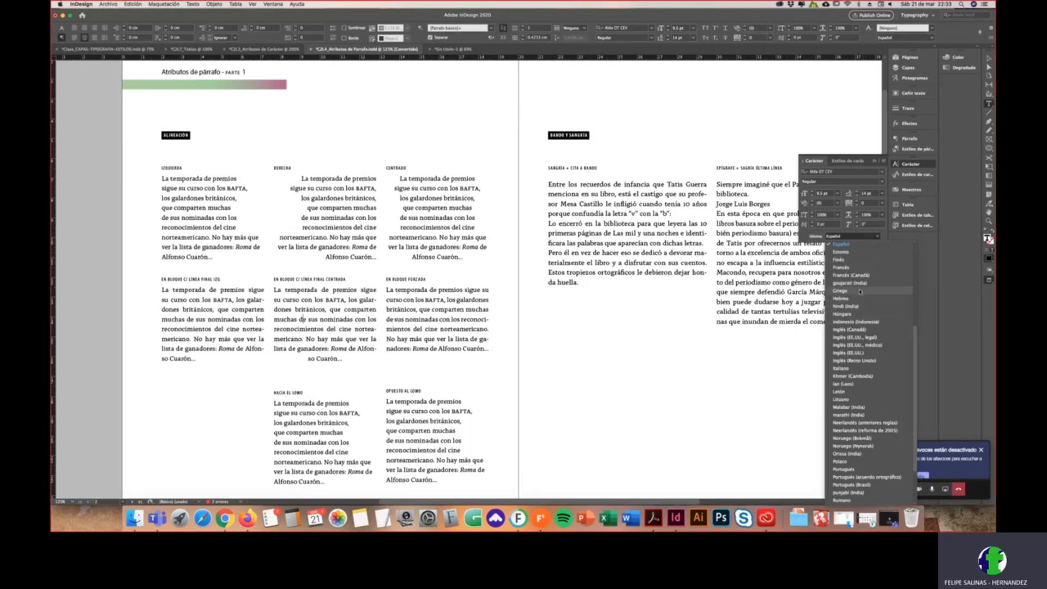
scroll(860, 413, down, 3)
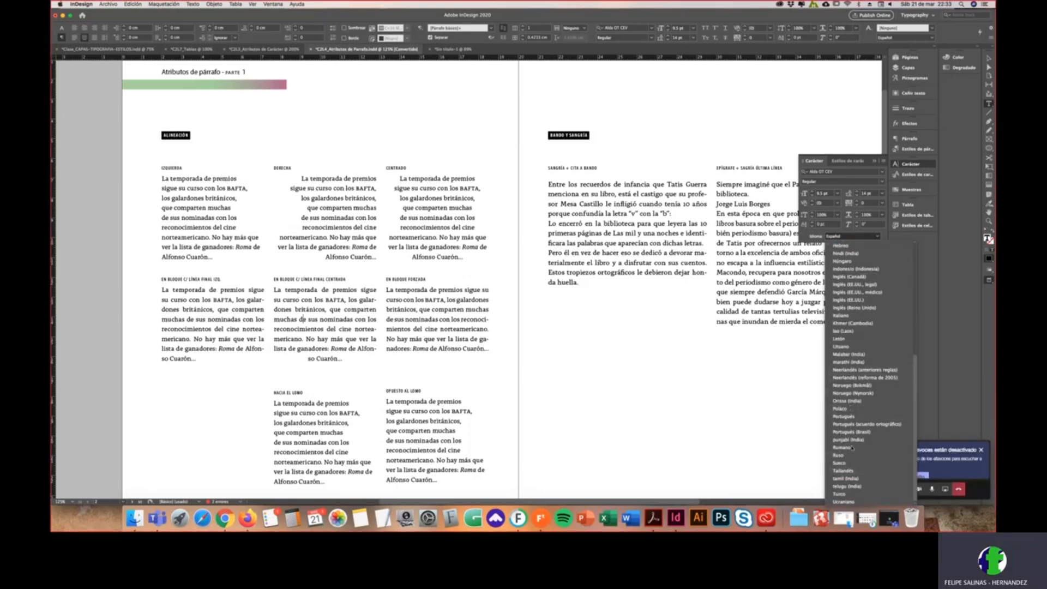
scroll(860, 364, up, 1)
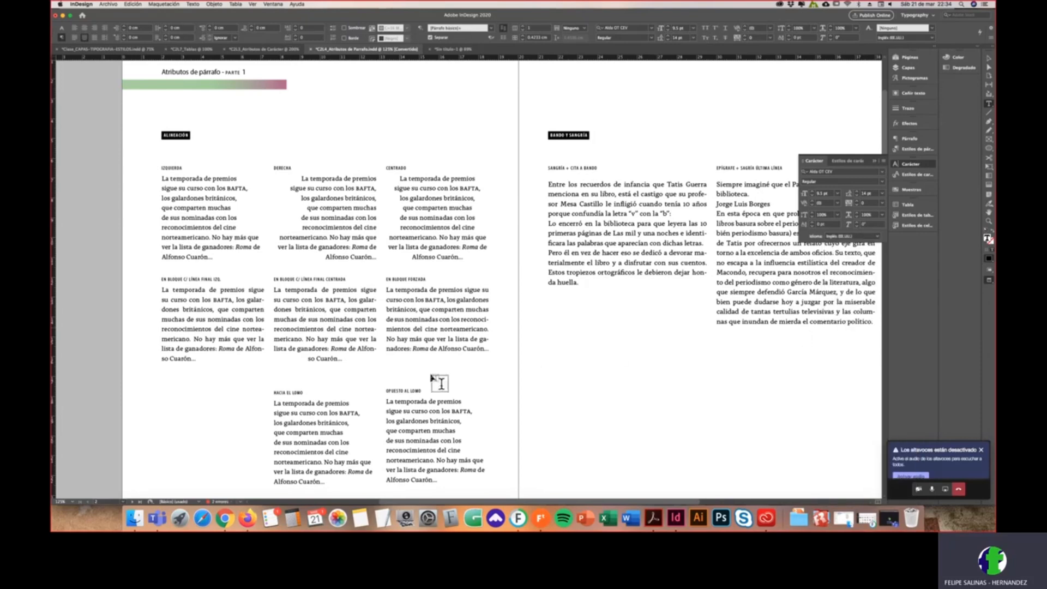
click(433, 320)
click(877, 236)
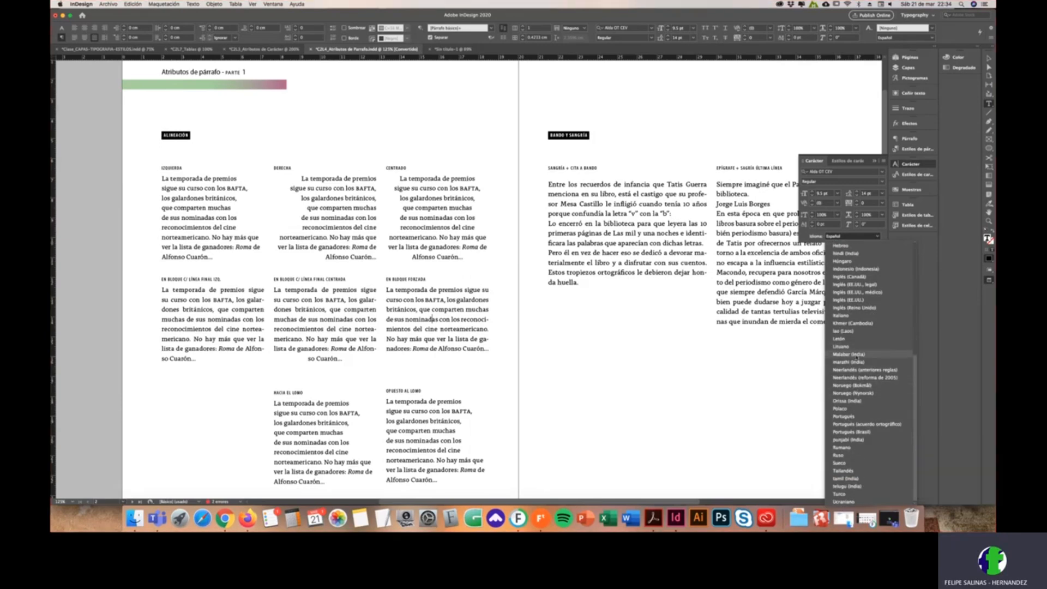
click(851, 300)
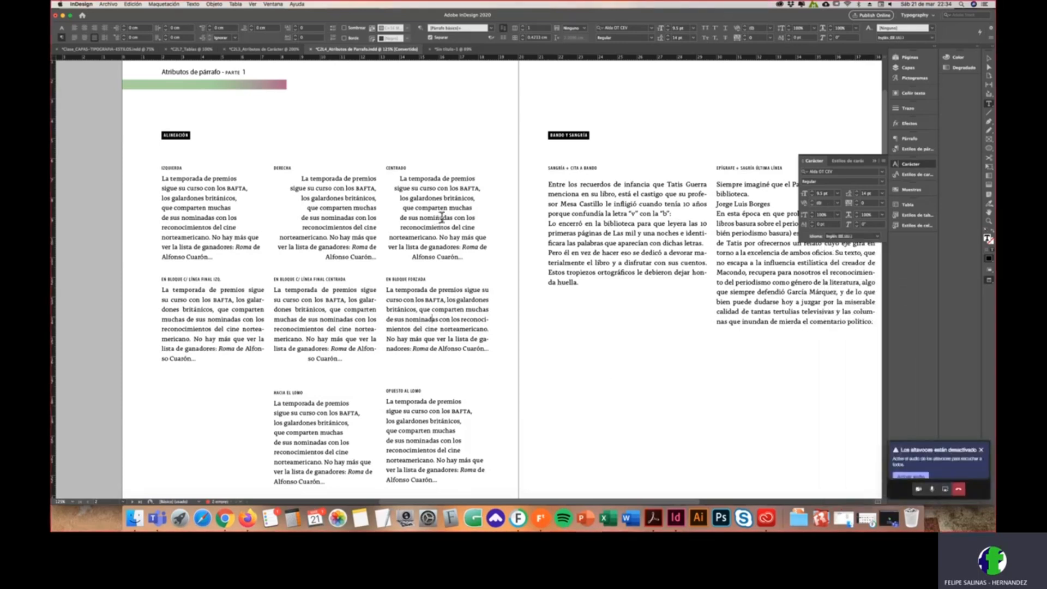
Step: Check the language assigned to the two text columns under BANDO Y SANGRÍA
click(732, 281)
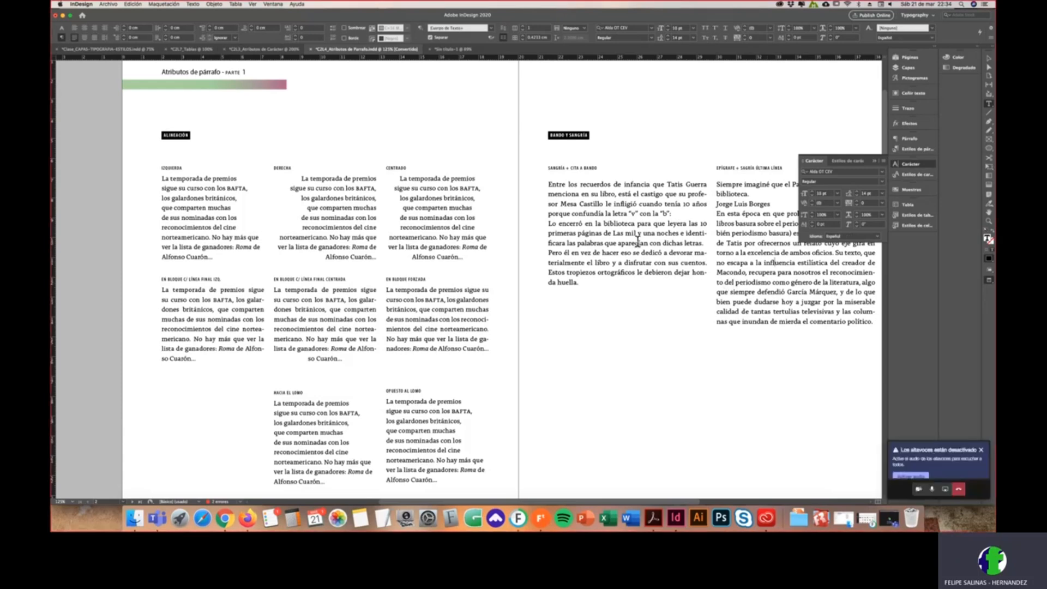
triple_click(637, 241)
click(637, 241)
click(772, 262)
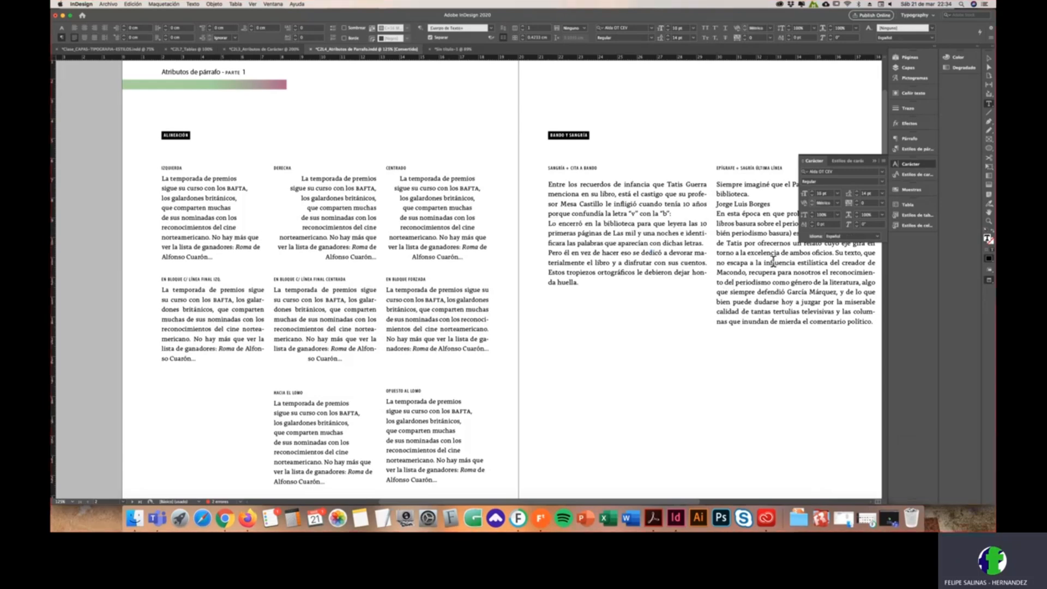
click(845, 235)
click(844, 236)
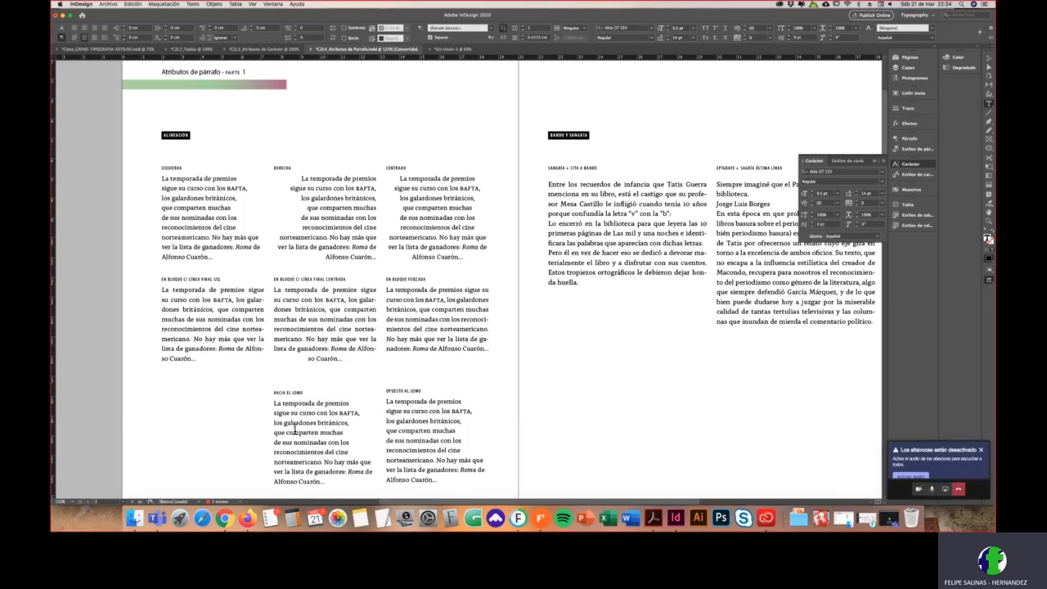
Step: Align the whole HACIA EL LOMO sample paragraph towards the spine
click(315, 286)
scroll(310, 326, down, 5)
triple_click(310, 328)
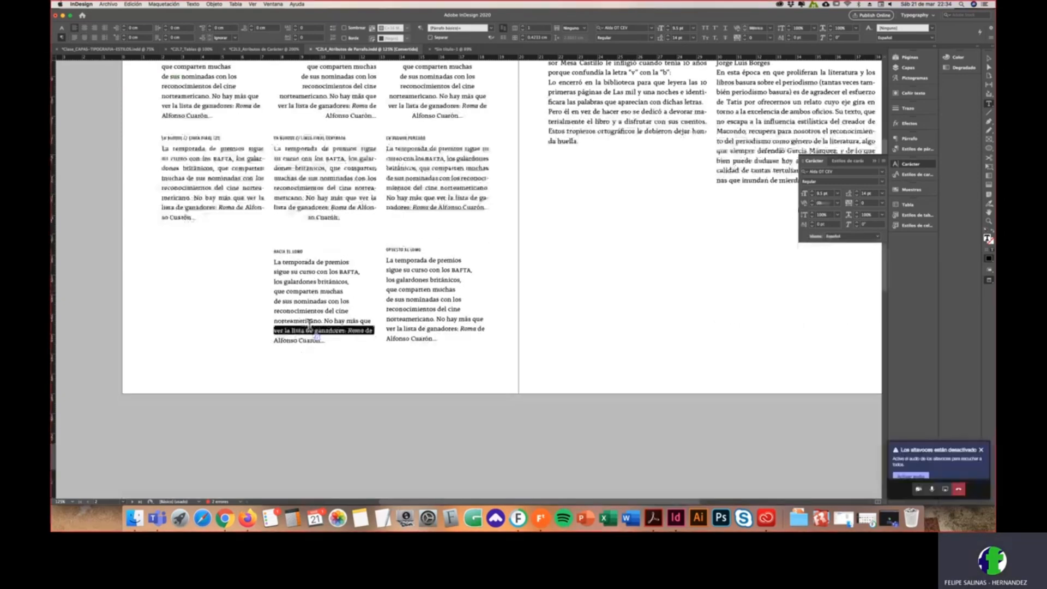
triple_click(304, 282)
click(304, 282)
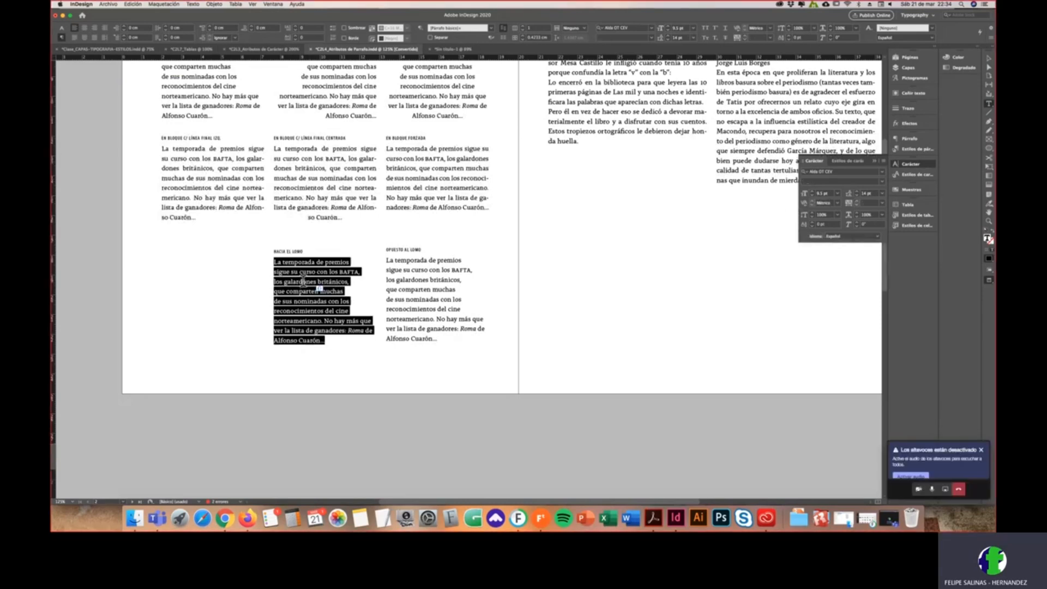
click(104, 28)
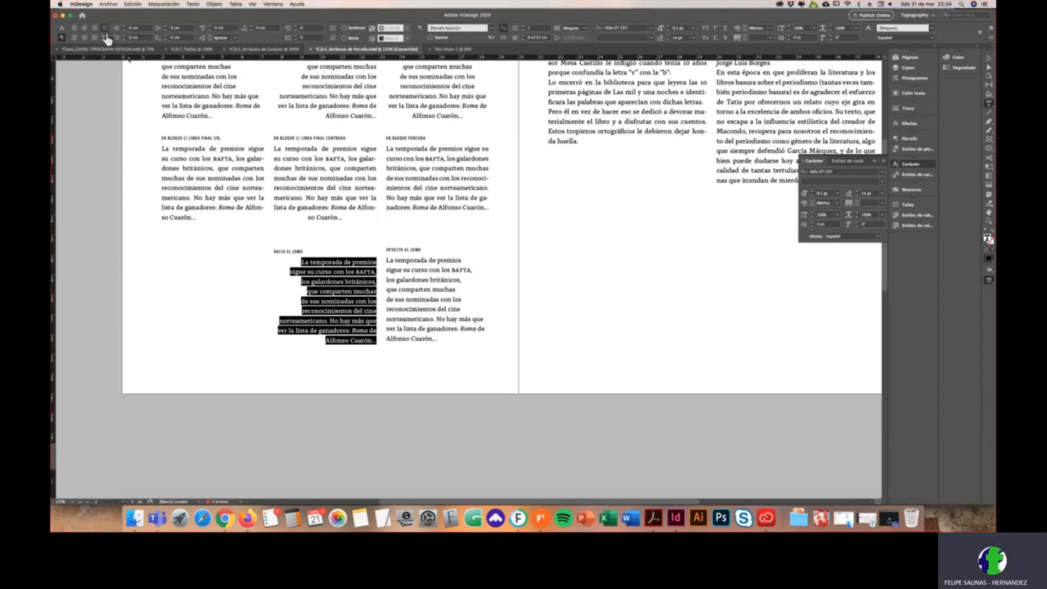
Step: Align the OPUESTO AL LOMO sample paragraph away from the spine and finish editing its text
double_click(423, 280)
double_click(423, 280)
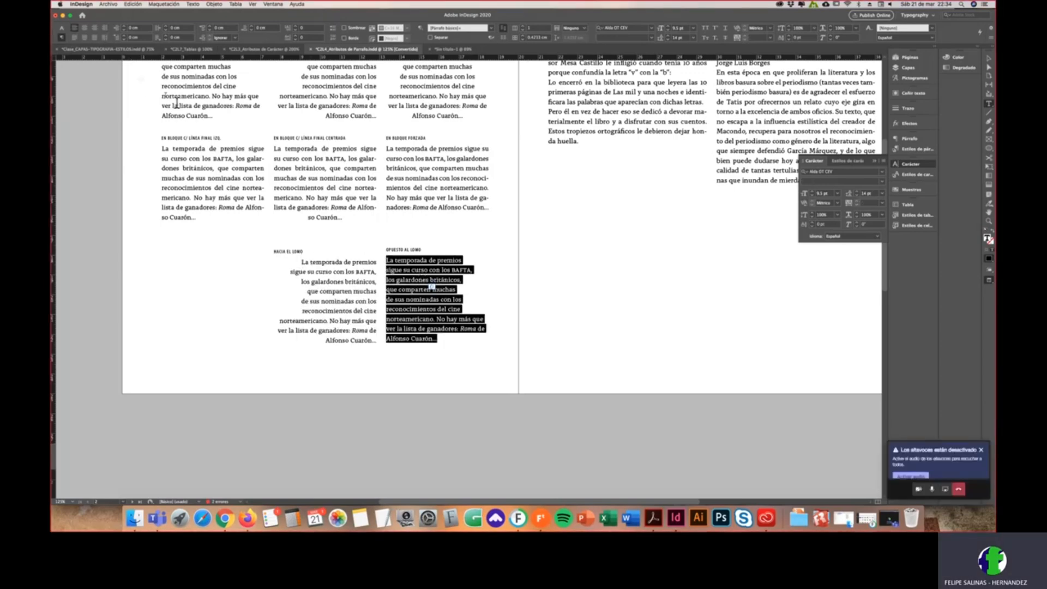
click(104, 38)
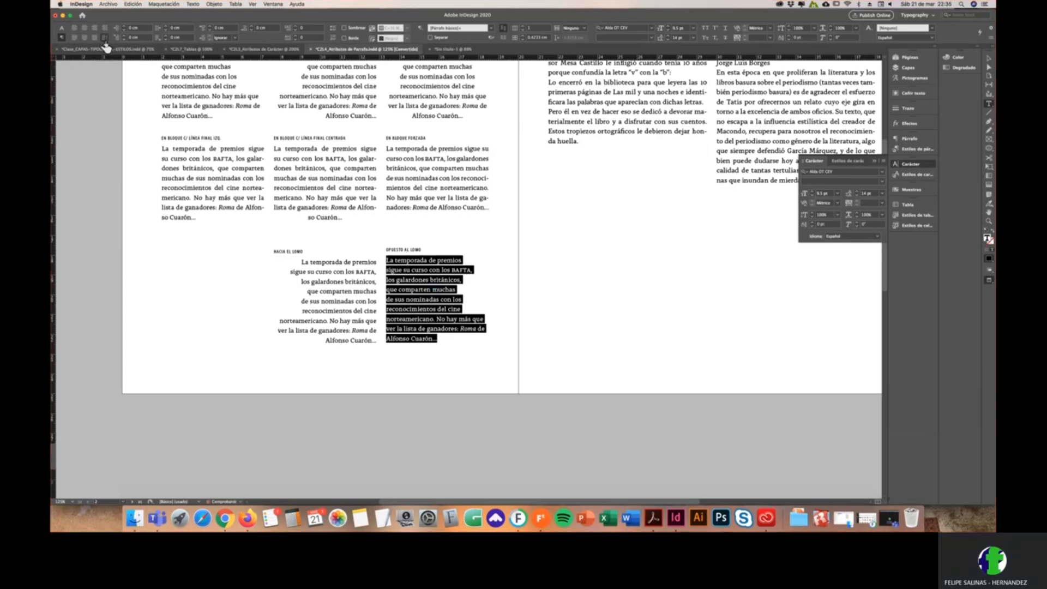
key(Escape)
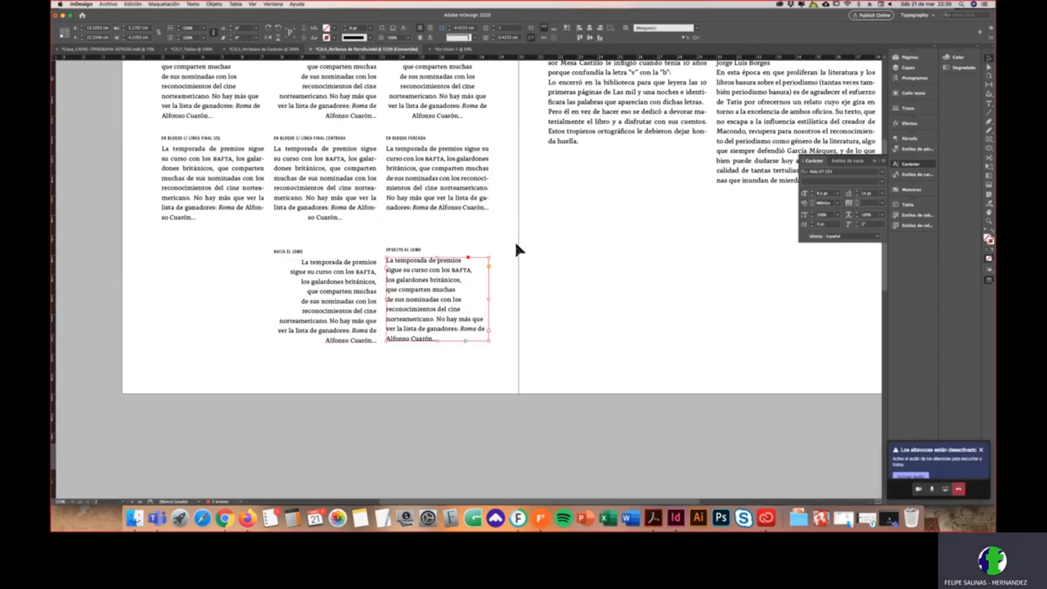
Step: Move the OPUESTO AL LOMO and HACIA EL LOMO sample frames across the spine onto the facing page
drag(433, 299, 570, 299)
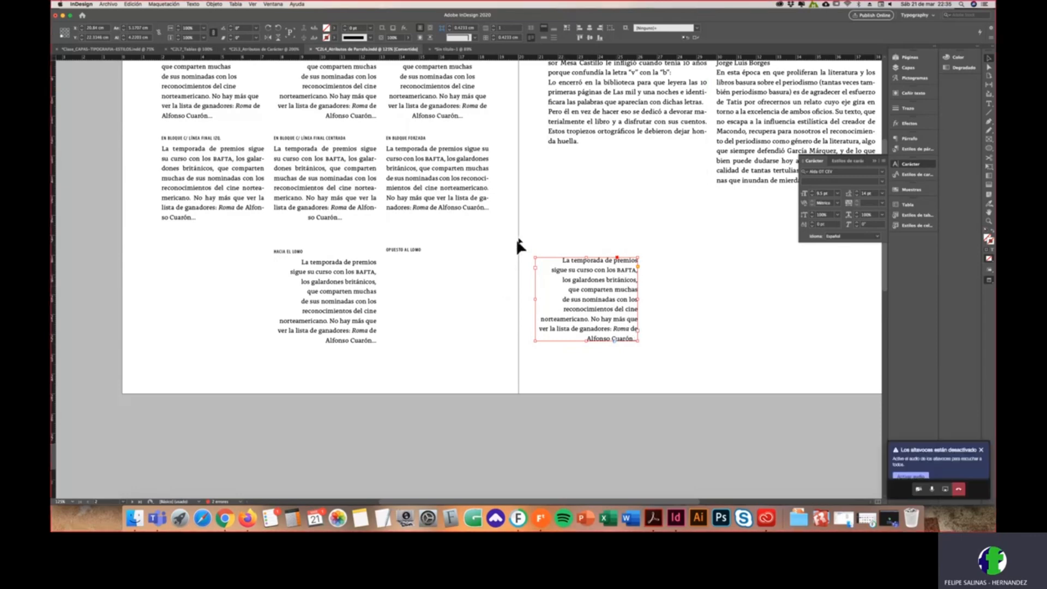
click(353, 294)
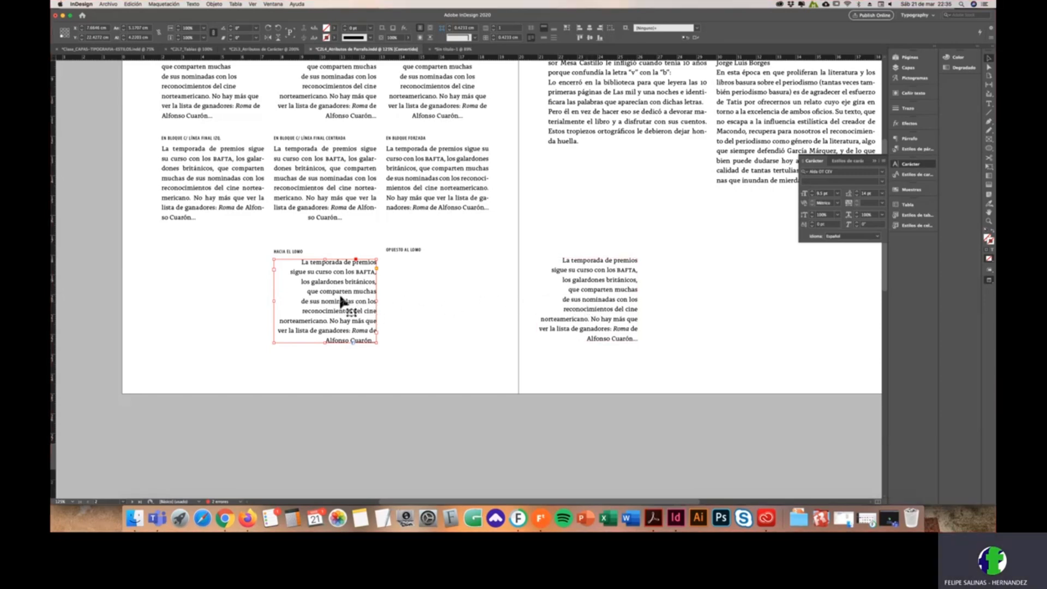
drag(345, 303, 613, 210)
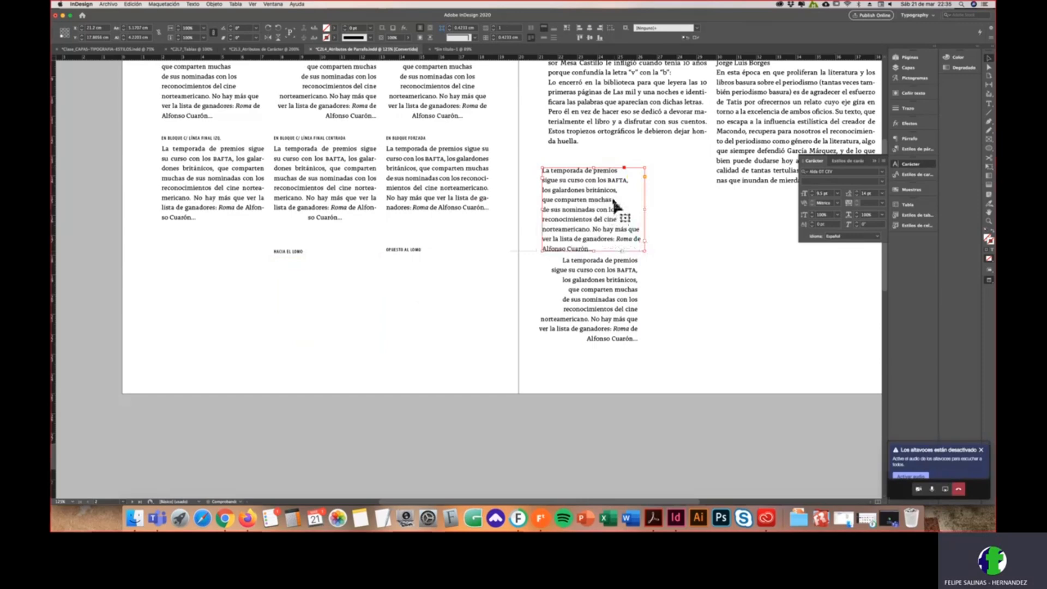
Step: Move both spine-aligned sample frames back to the ALINEACIÓN page, placing them side by side below their headings
drag(557, 228, 260, 333)
drag(599, 299, 446, 324)
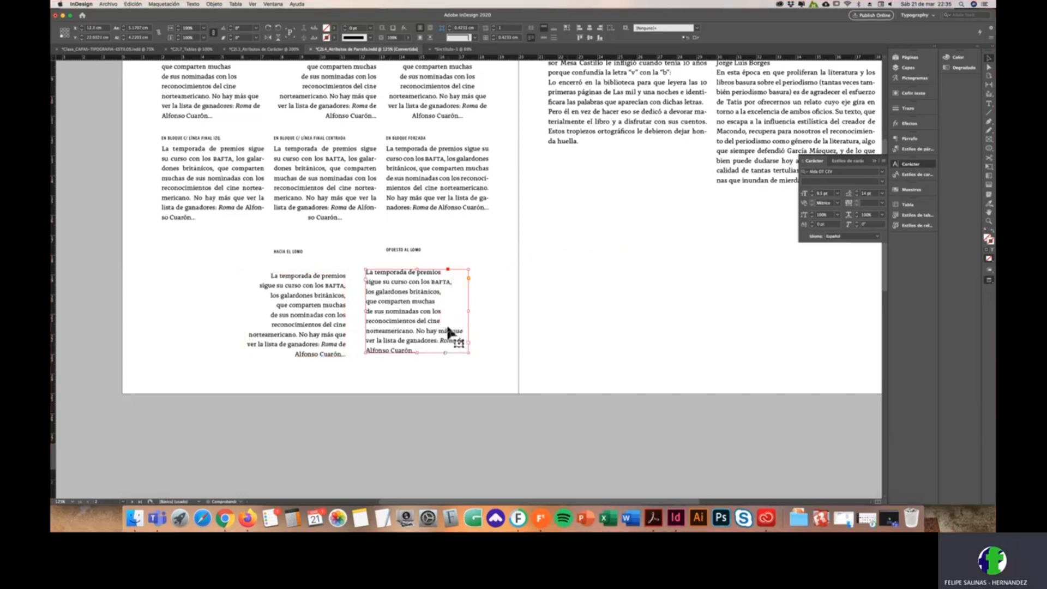
double_click(410, 316)
key(Escape)
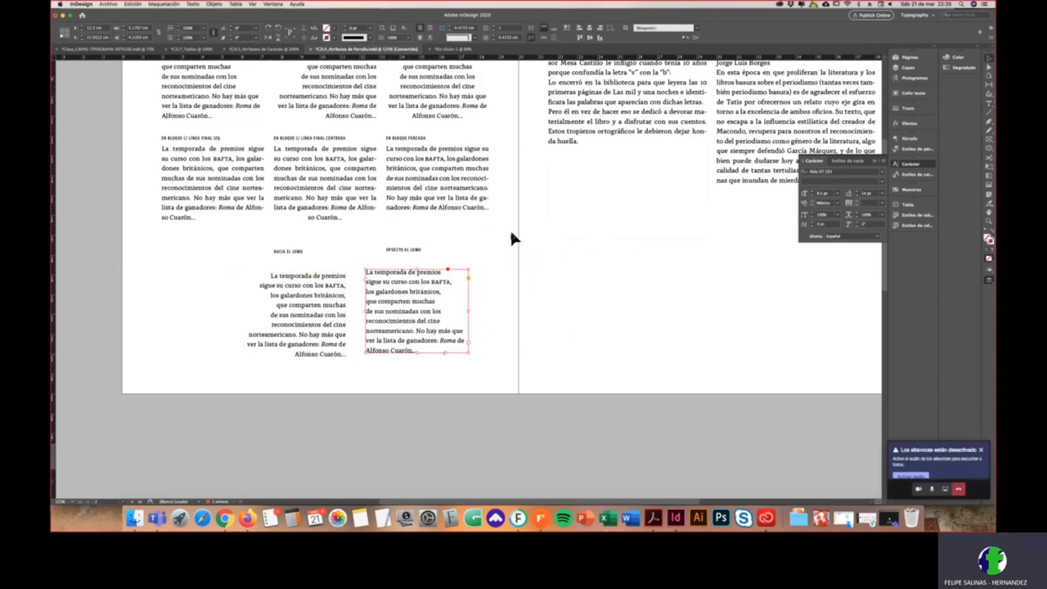
Step: Examine the whole spread and the two text columns on the BANDO Y SANGRÍA page
scroll(598, 212, up, 5)
scroll(598, 212, right, 6)
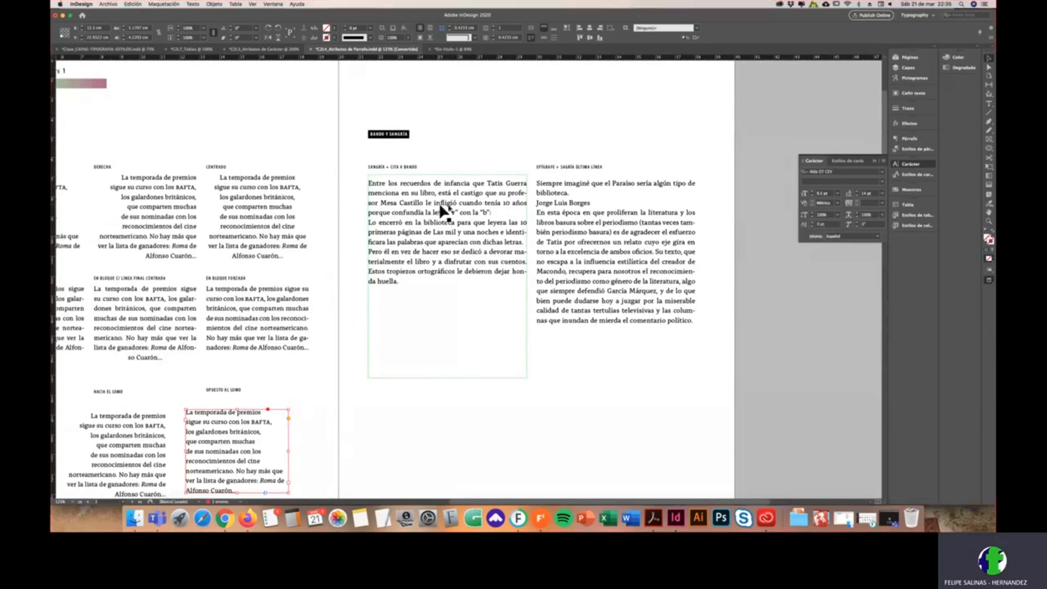
scroll(431, 218, down, 1)
scroll(431, 218, right, 2)
drag(425, 229, 395, 216)
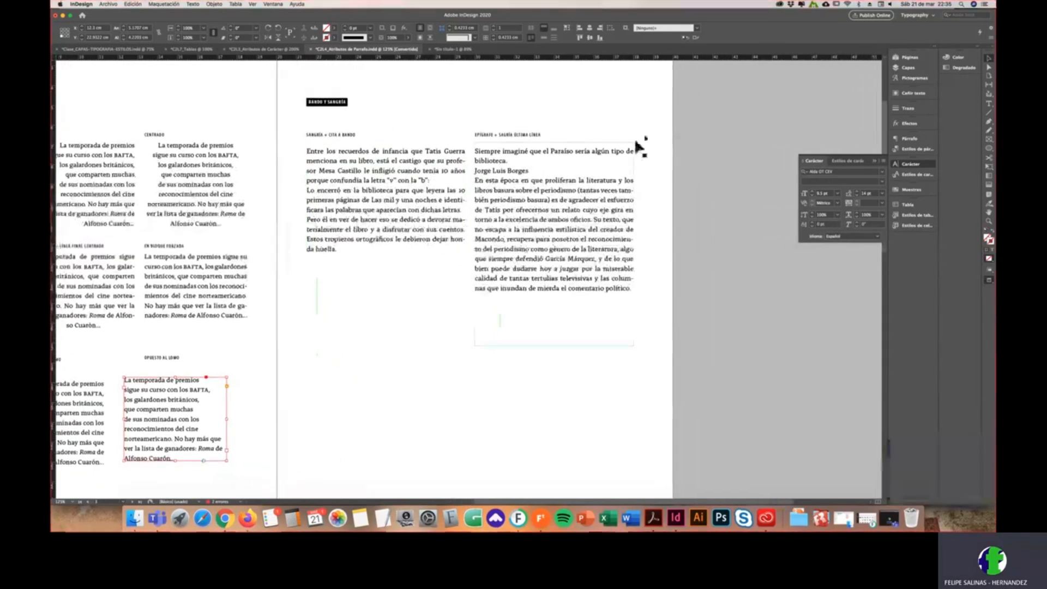
key(super+minus)
key(super+minus)
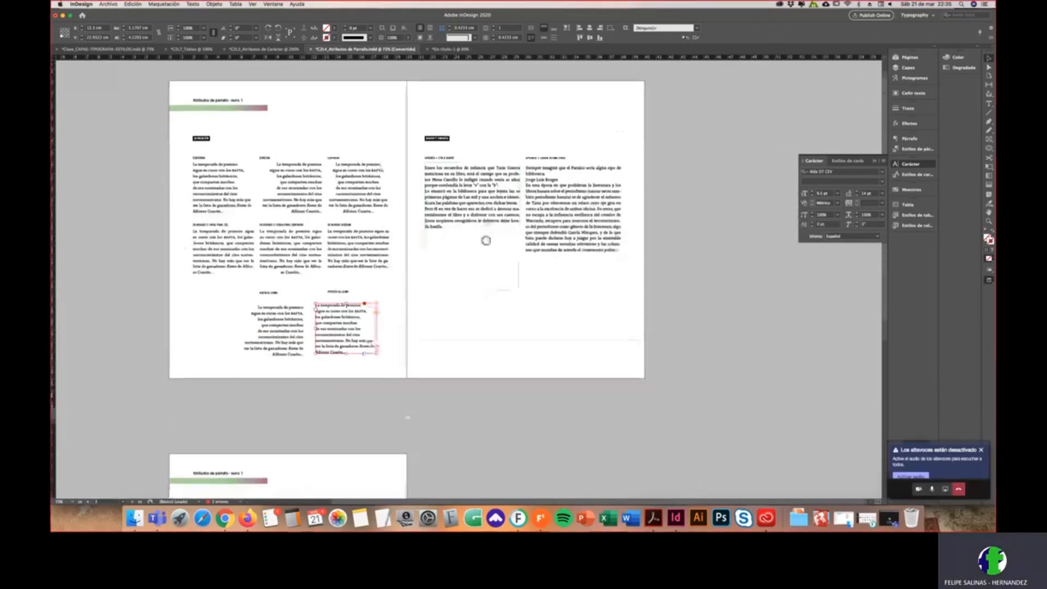
scroll(486, 238, down, 5)
scroll(469, 278, up, 3)
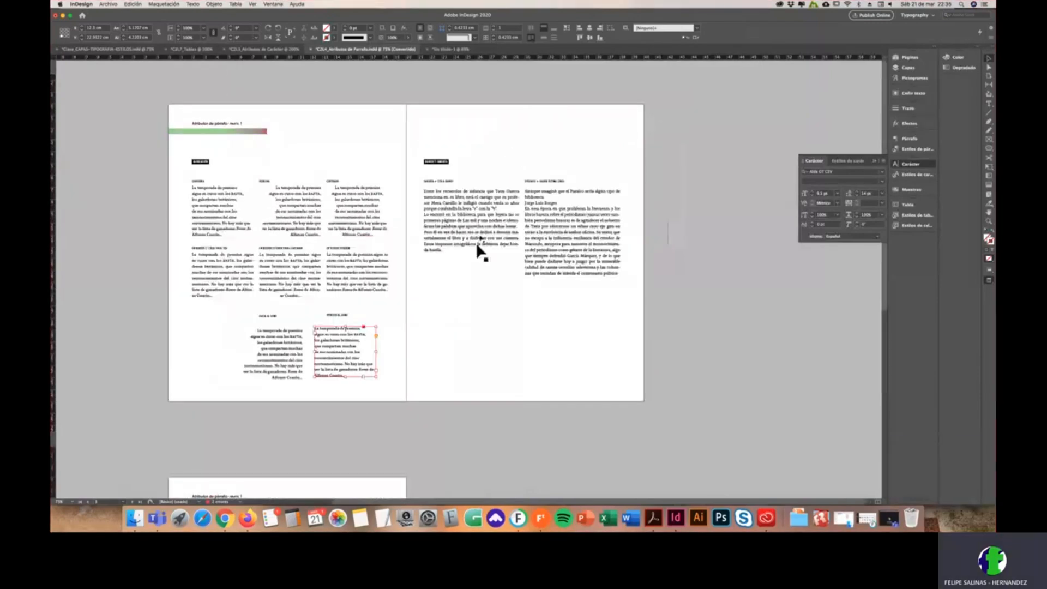
scroll(493, 224, up, 1)
scroll(493, 224, up, 2)
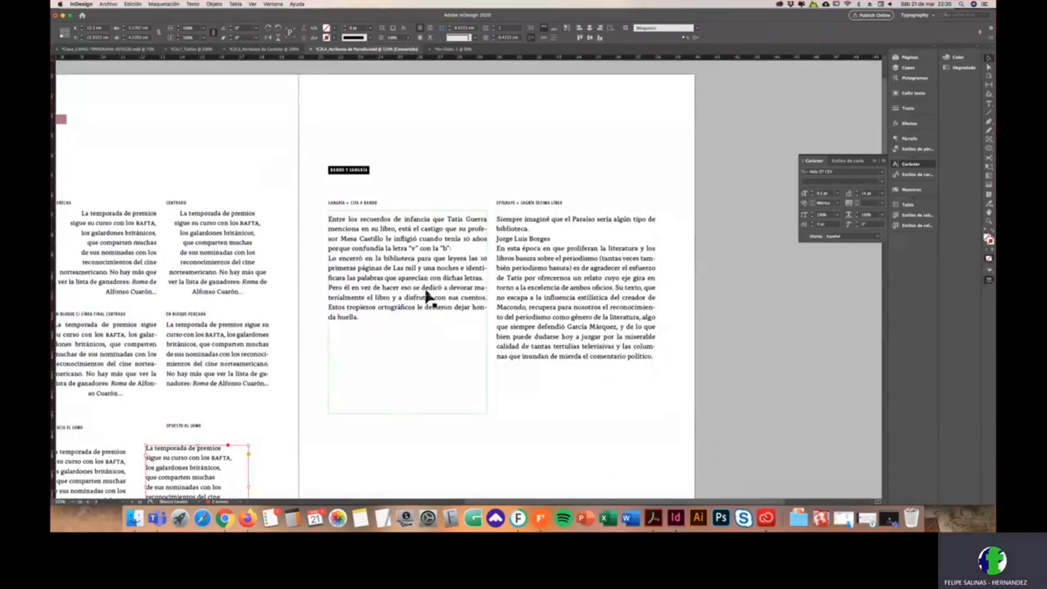
Step: Try a 1 cm left indent on the opening SANGRÍA + CITA A BANDO paragraph and undo it
click(364, 291)
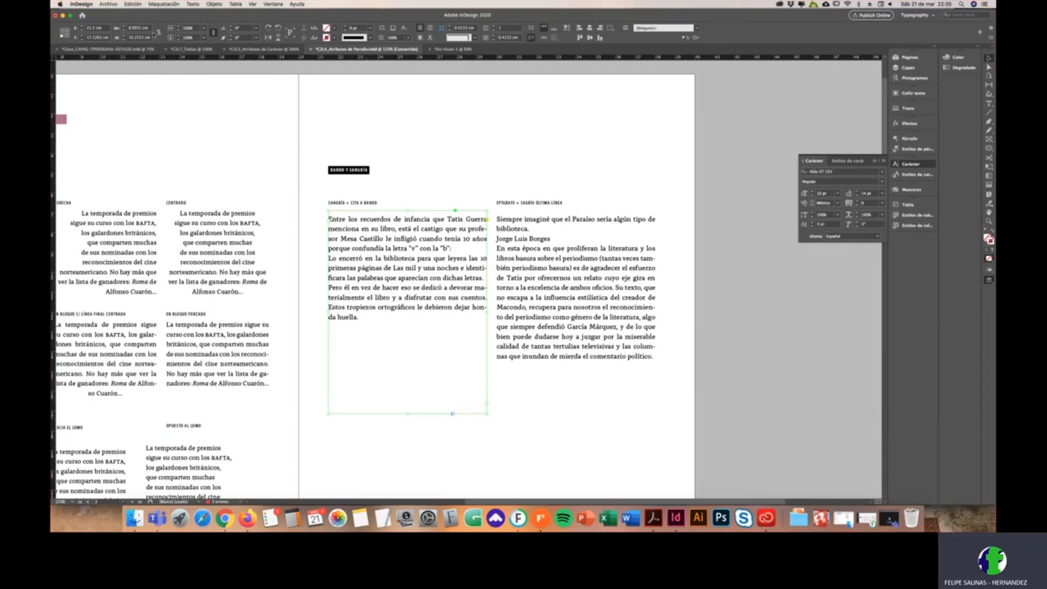
double_click(432, 276)
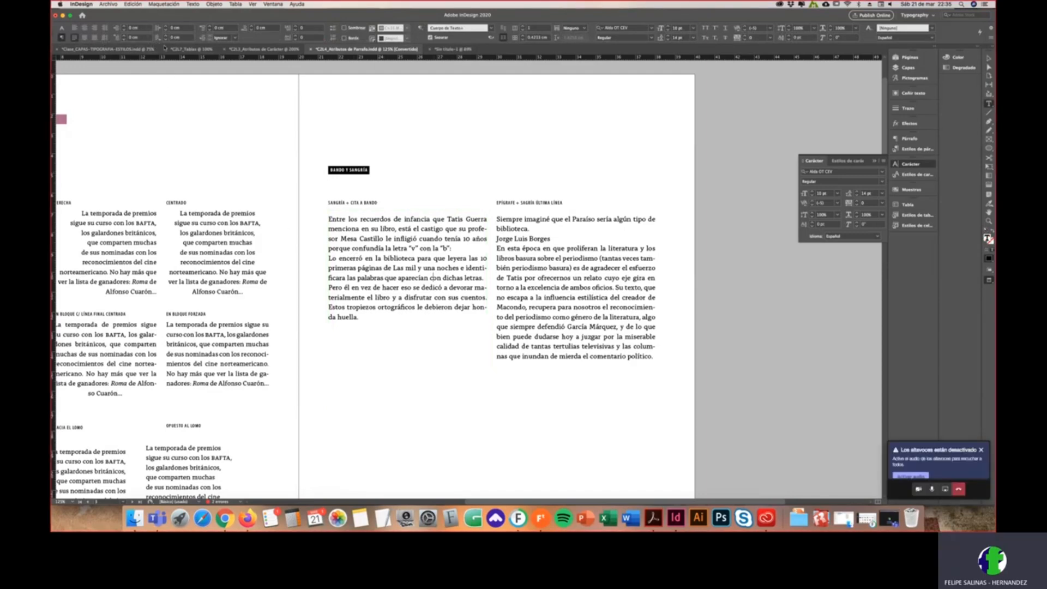
click(328, 223)
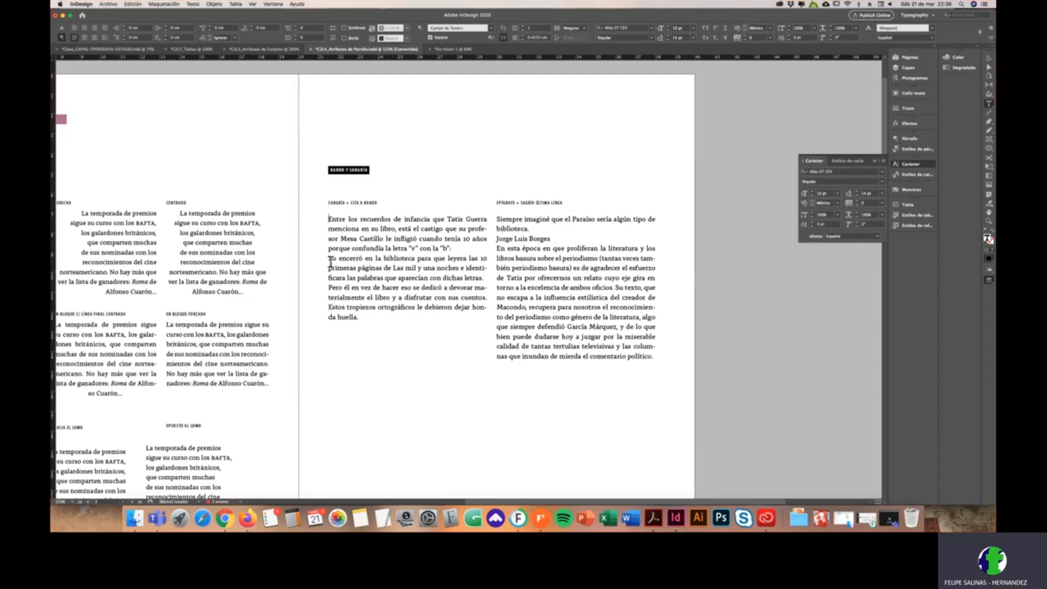
click(355, 231)
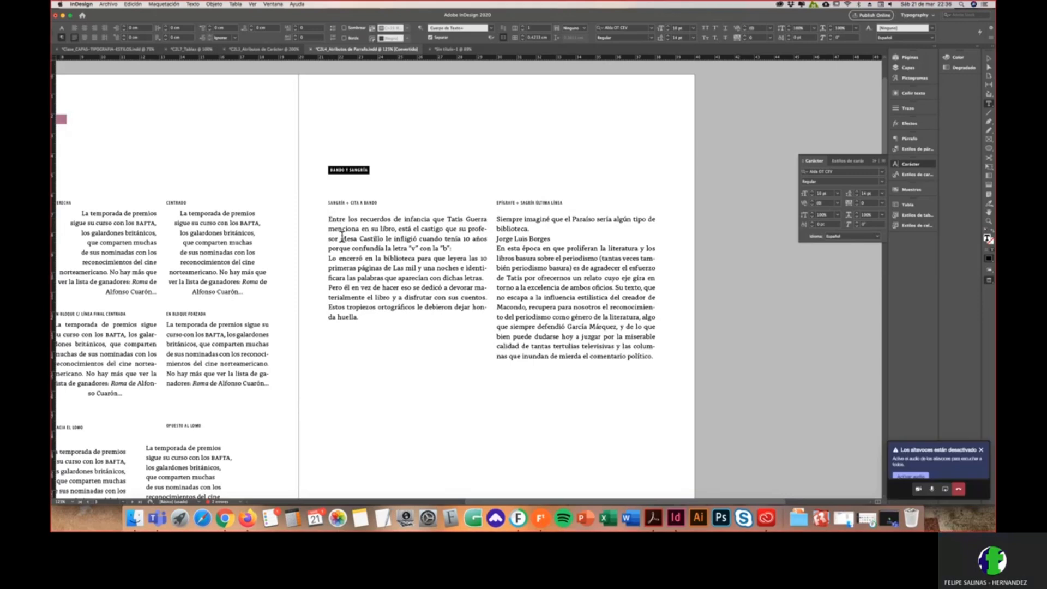
click(331, 218)
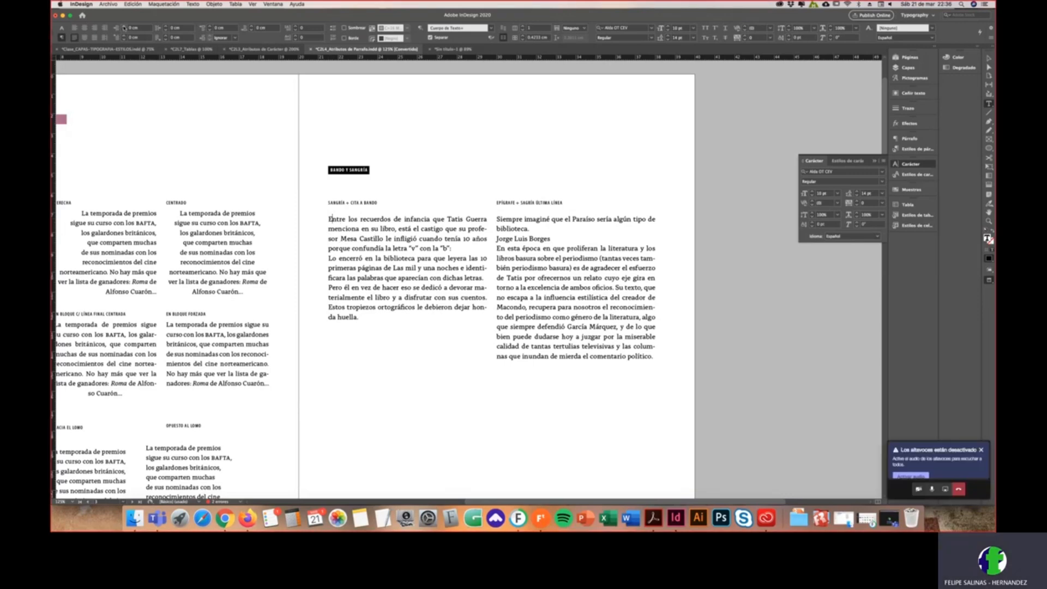
click(125, 26)
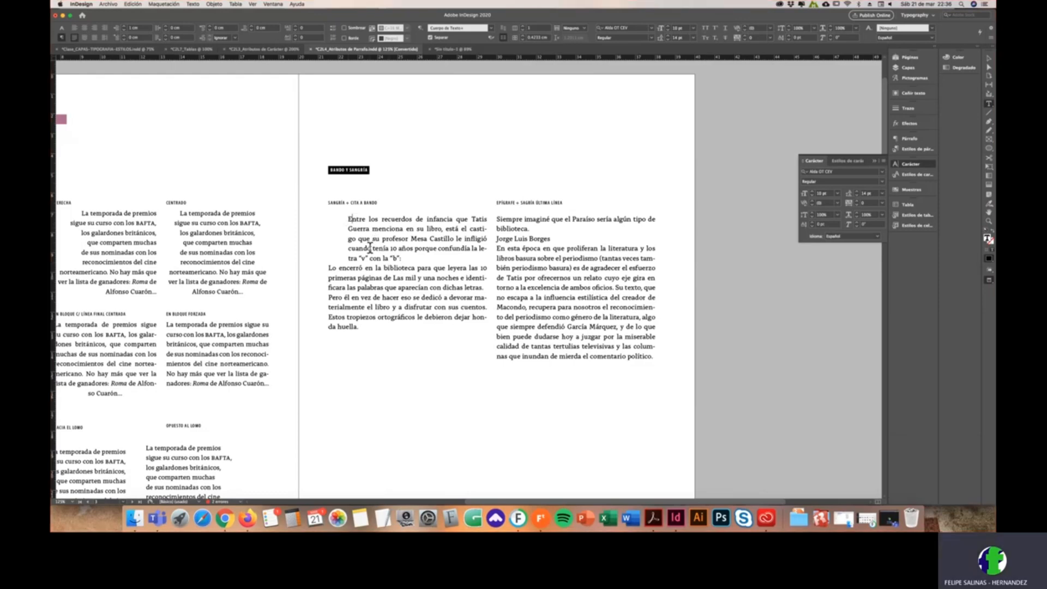
key(super+z)
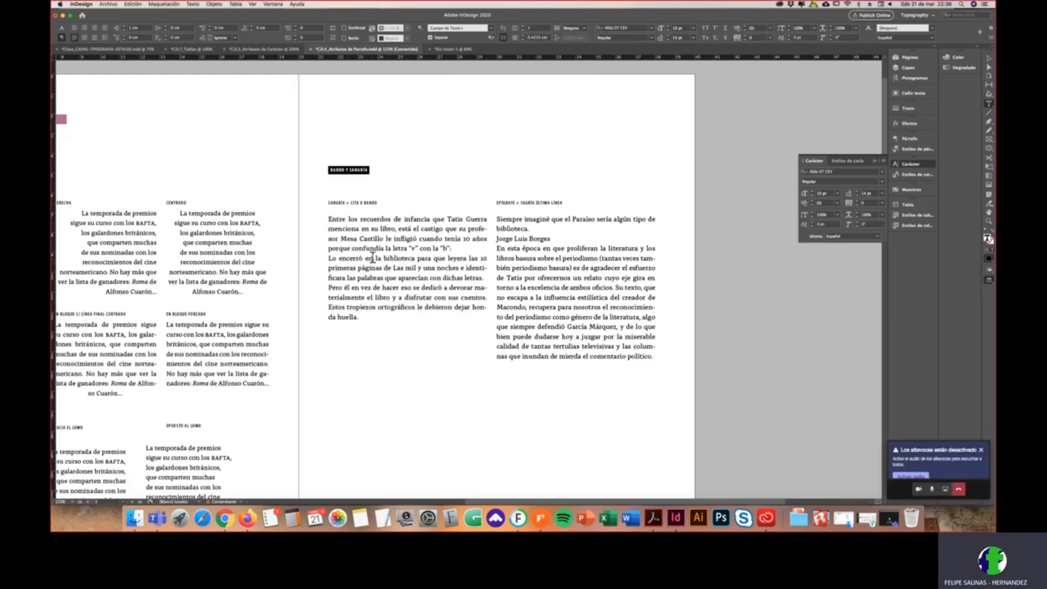
Step: Indent the "Lo encerró" paragraph's first line 1 cm, and indent the opening paragraph 1 cm on both sides
click(331, 259)
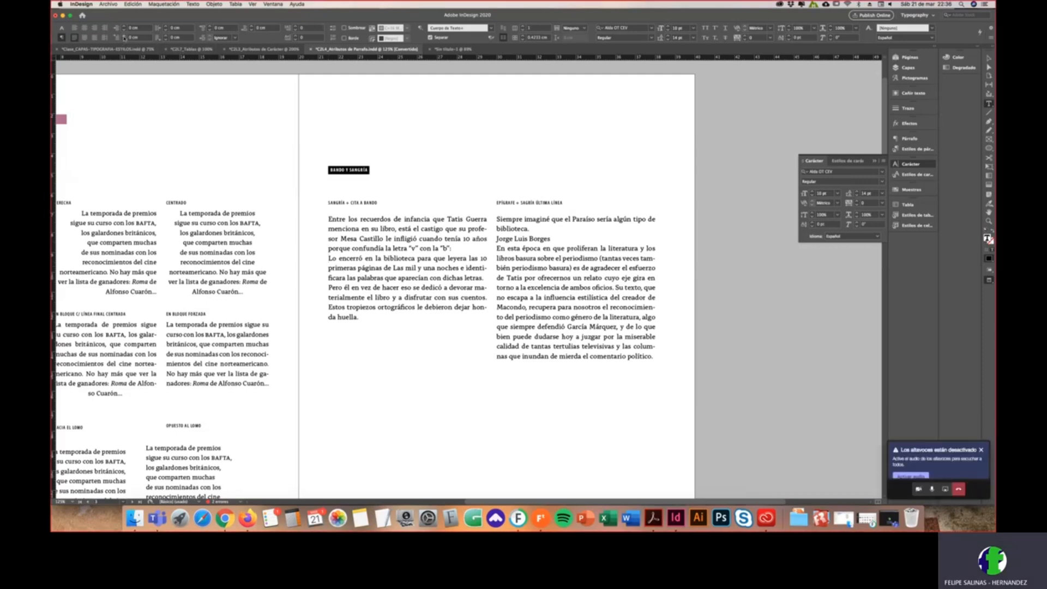
click(125, 37)
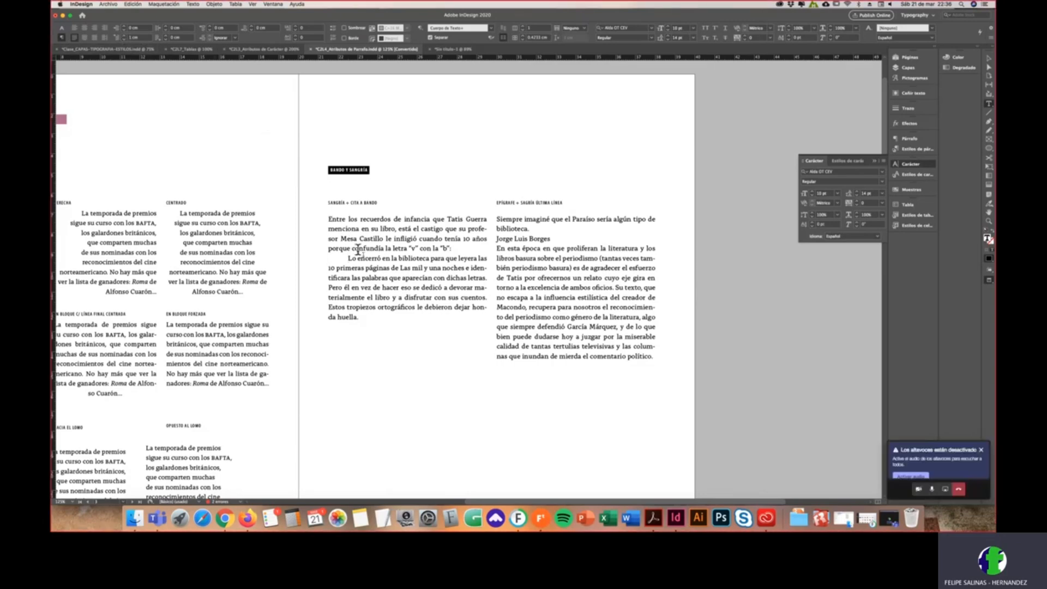
click(335, 228)
click(124, 25)
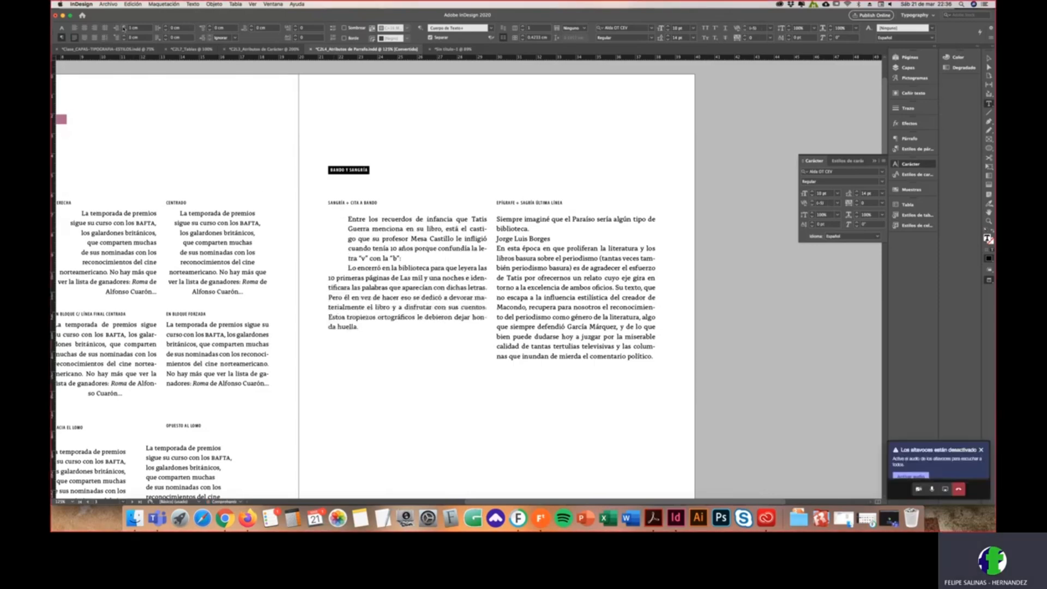
click(348, 269)
click(166, 28)
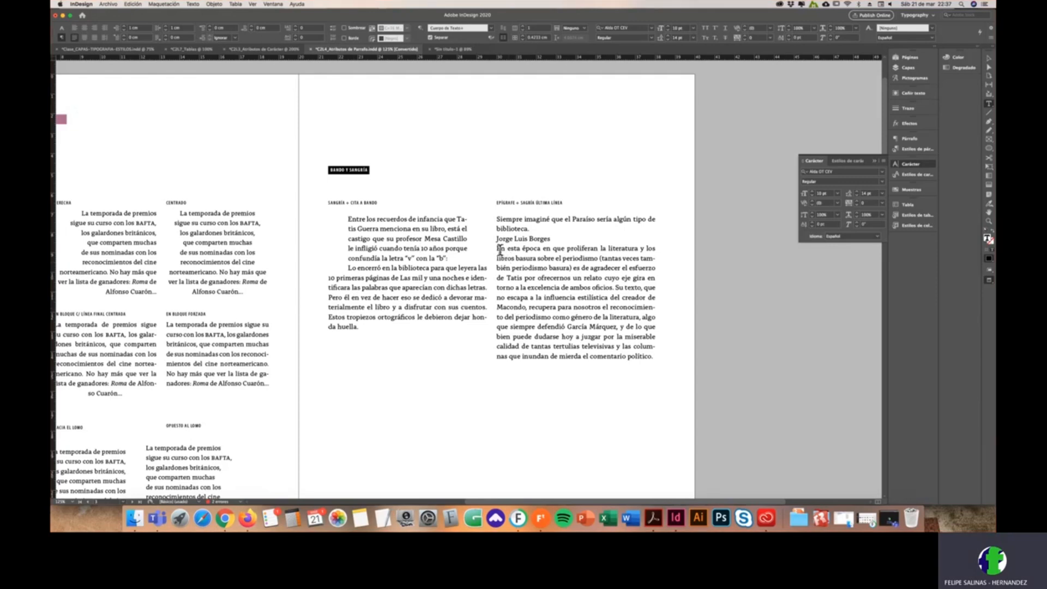
Step: Try last-line right indents of 1 cm and -1 cm on the final EPÍGRAFE paragraph
click(651, 357)
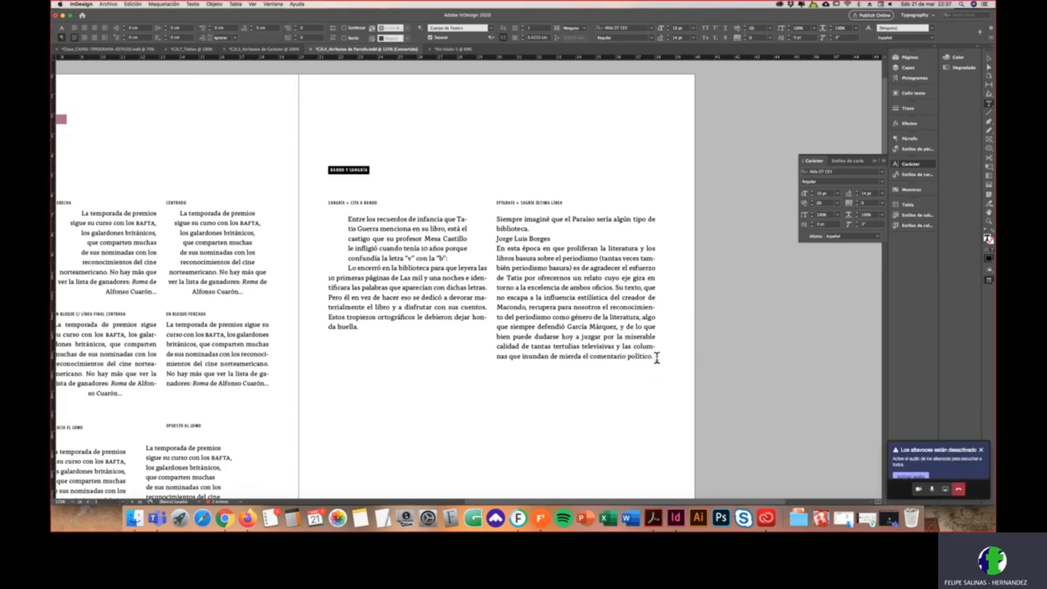
click(166, 36)
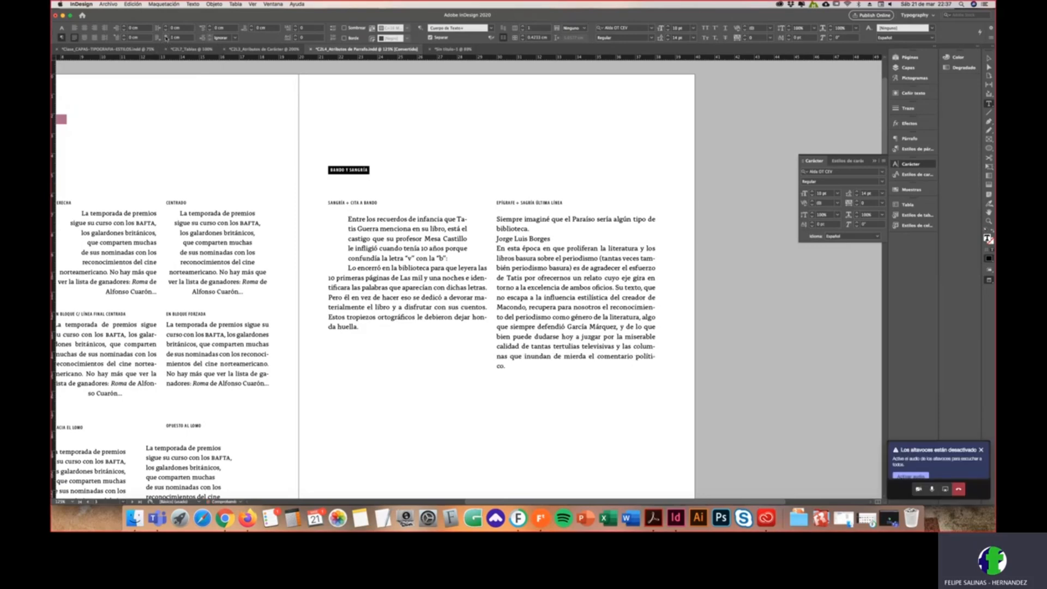
click(165, 40)
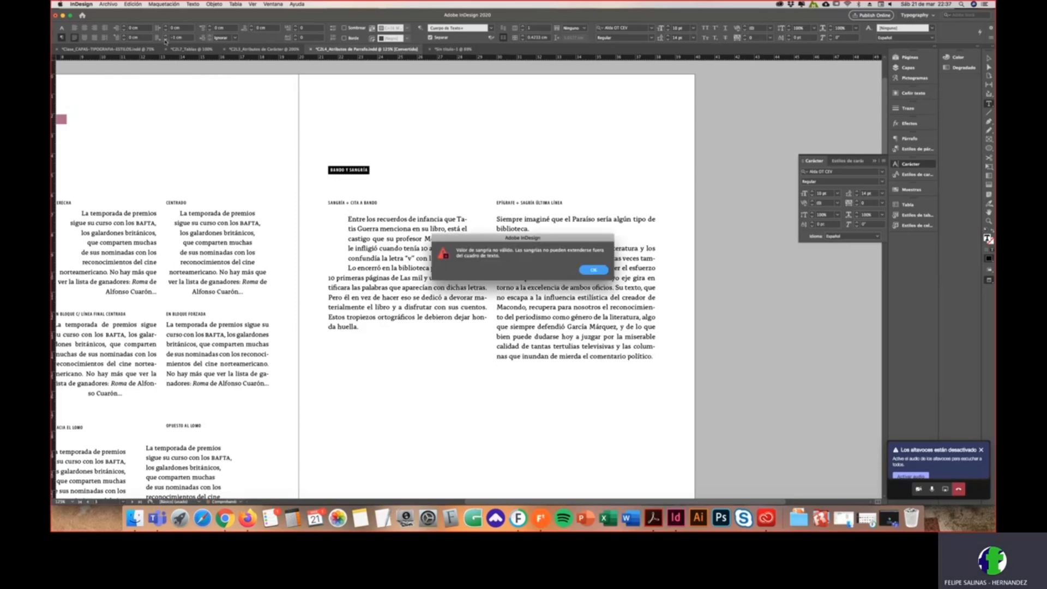
key(Return)
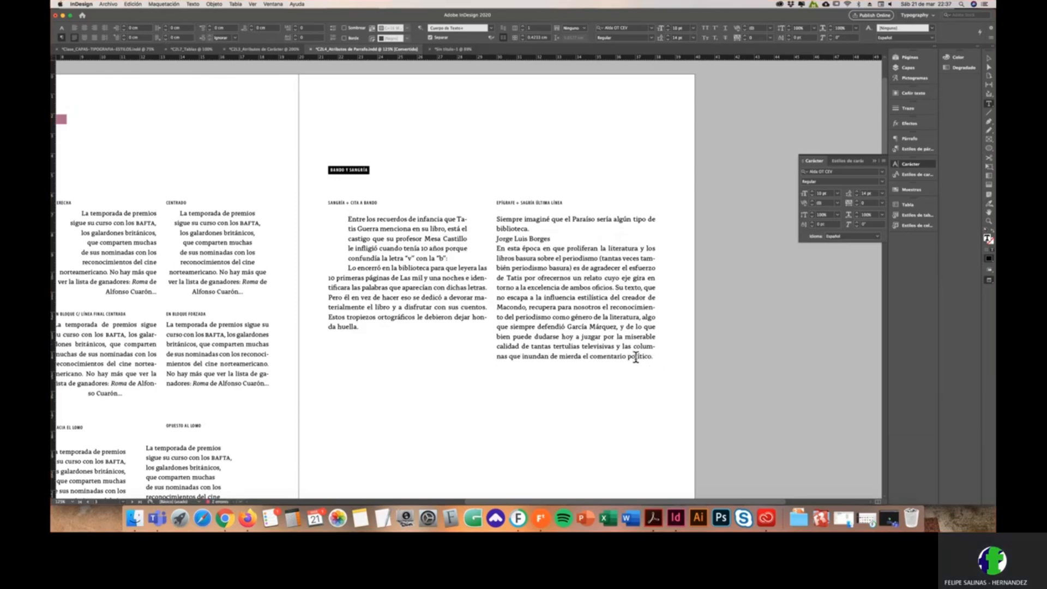
Step: Select the final EPÍGRAFE paragraph's closing line and test other last-line right indents, leaving the value at 1 cm
triple_click(628, 357)
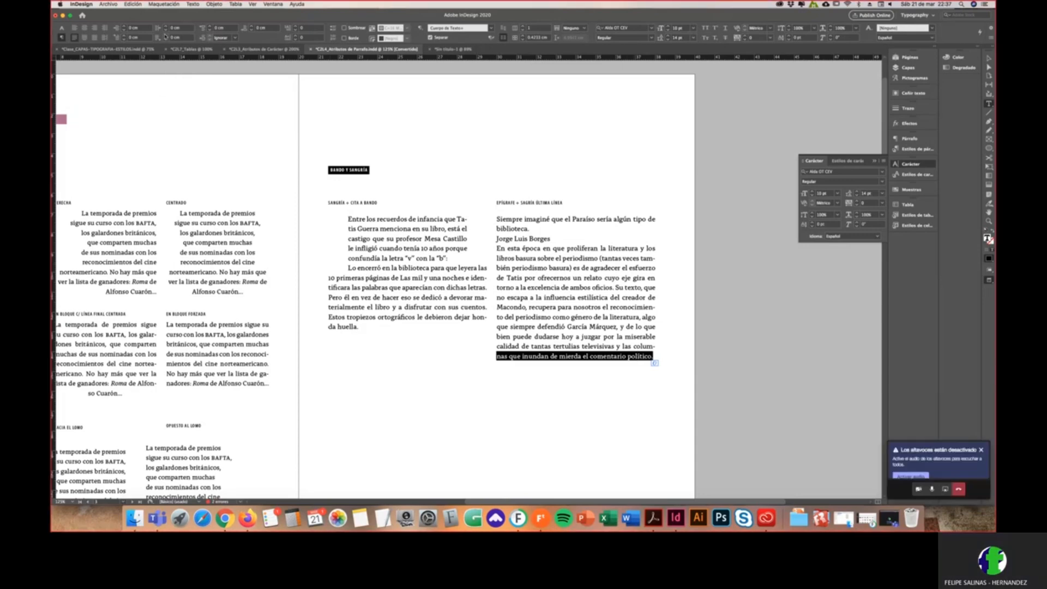
click(165, 35)
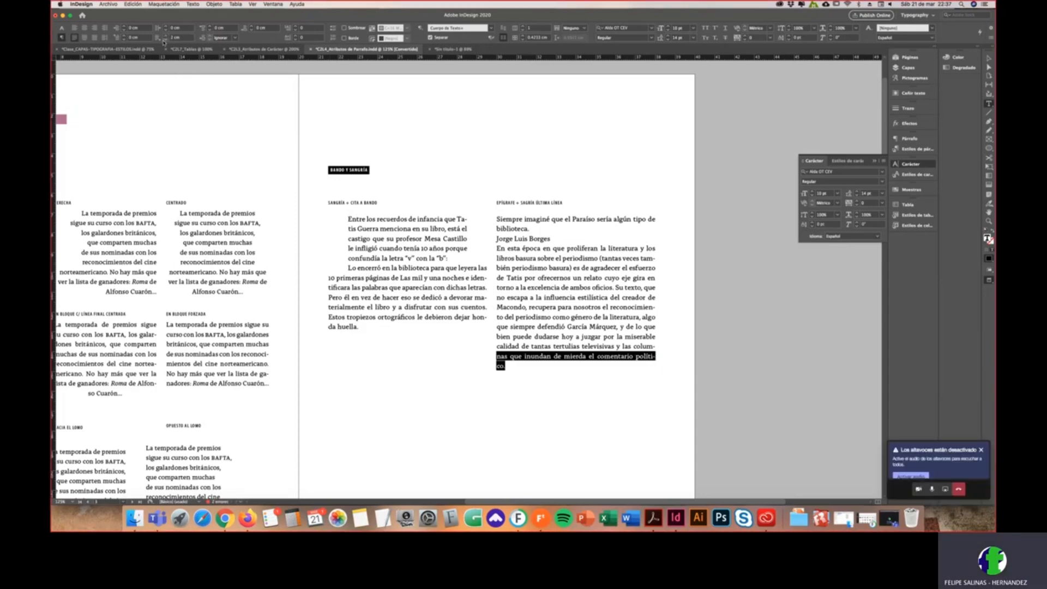
click(165, 40)
click(166, 40)
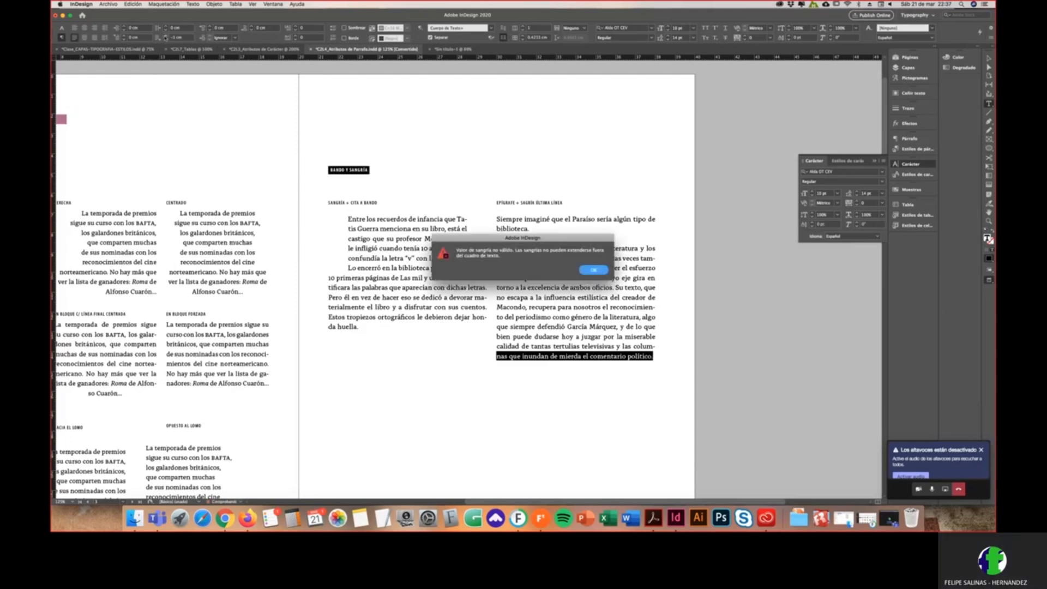
key(Return)
click(165, 36)
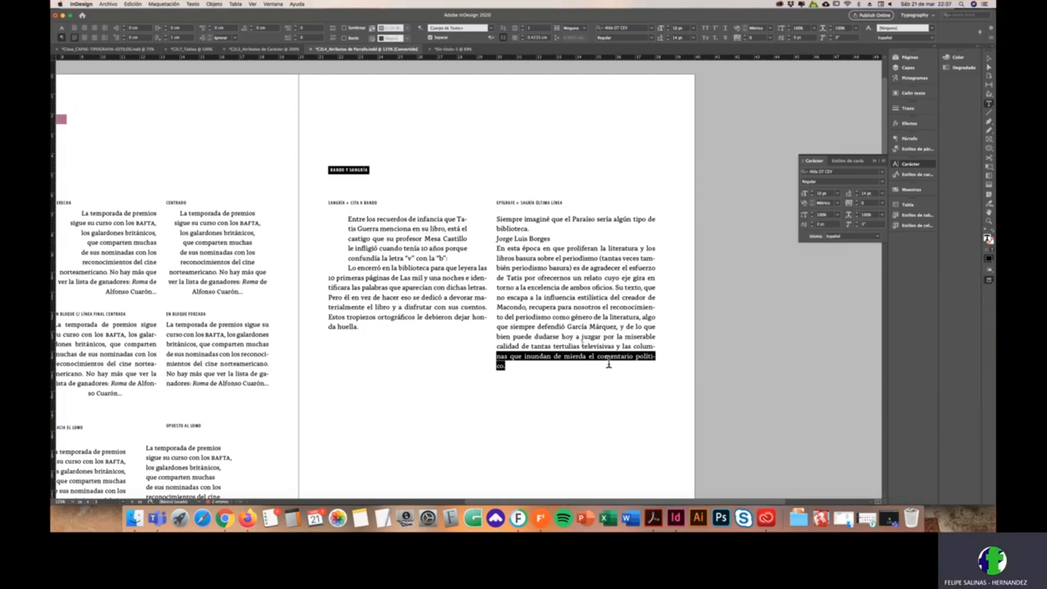
click(596, 335)
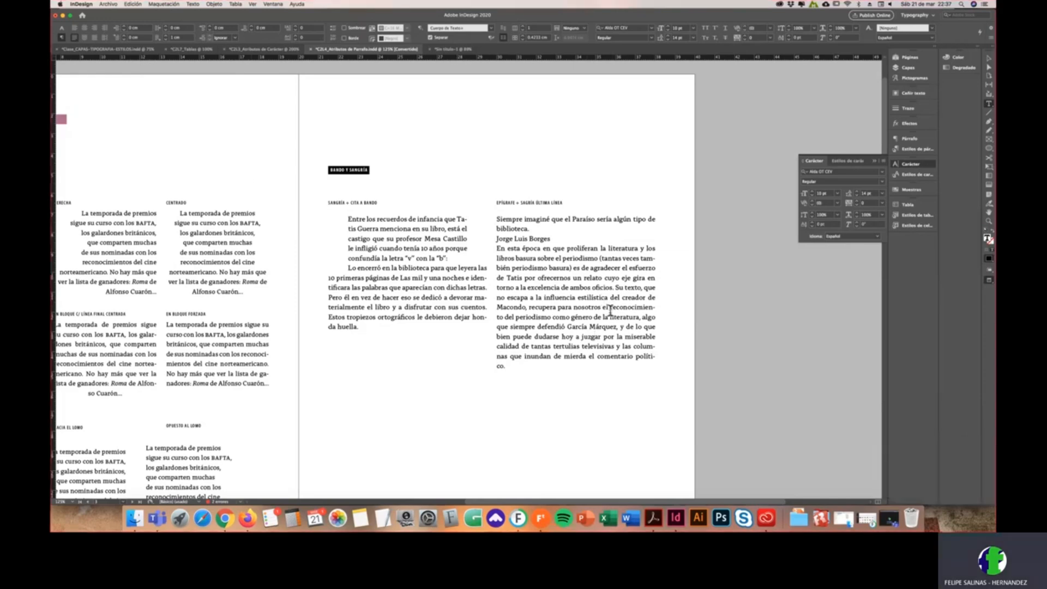
Step: Narrow the EPÍGRAFE text frame to about 7.4 cm and retest the last-line right indent, ending at 1 cm
key(Escape)
drag(655, 311, 645, 314)
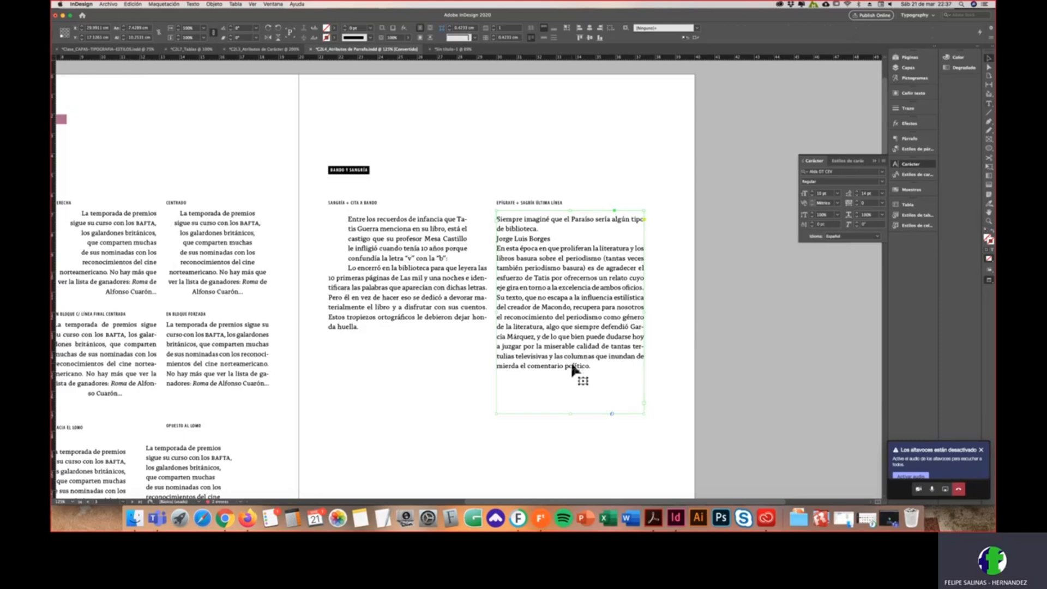
triple_click(572, 365)
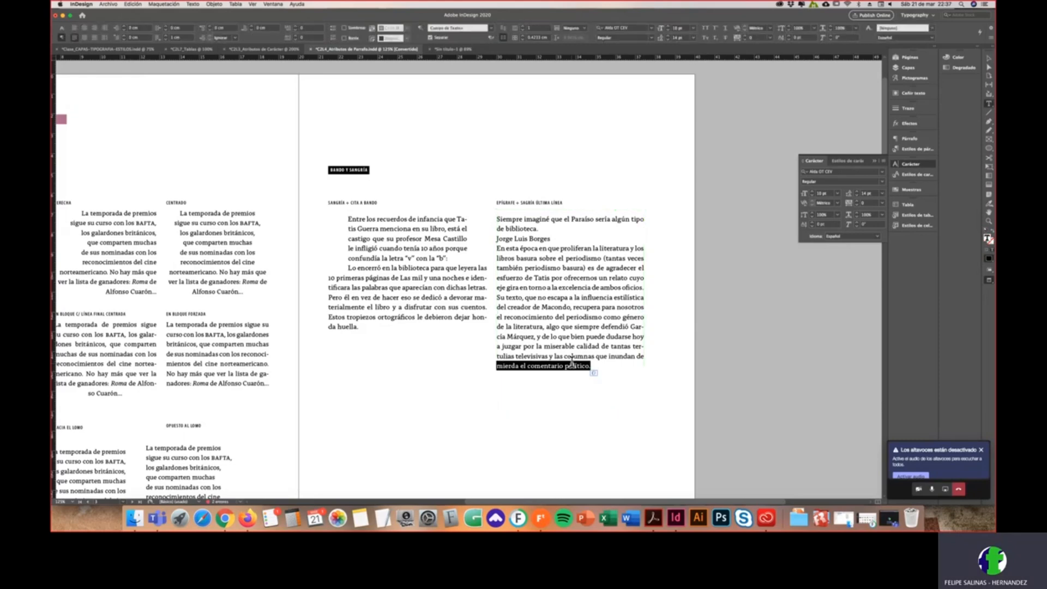
click(166, 36)
click(165, 41)
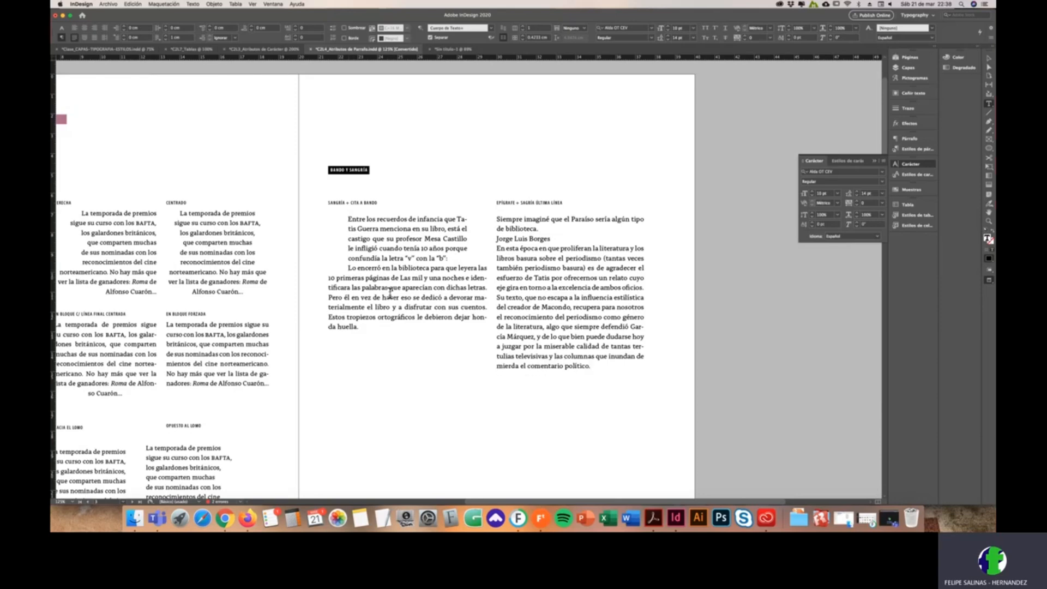
Step: Highlight the epigraph quote and its Jorge Luis Borges attribution in turn to examine them up close
click(547, 233)
drag(507, 238, 531, 244)
scroll(532, 244, up, 3)
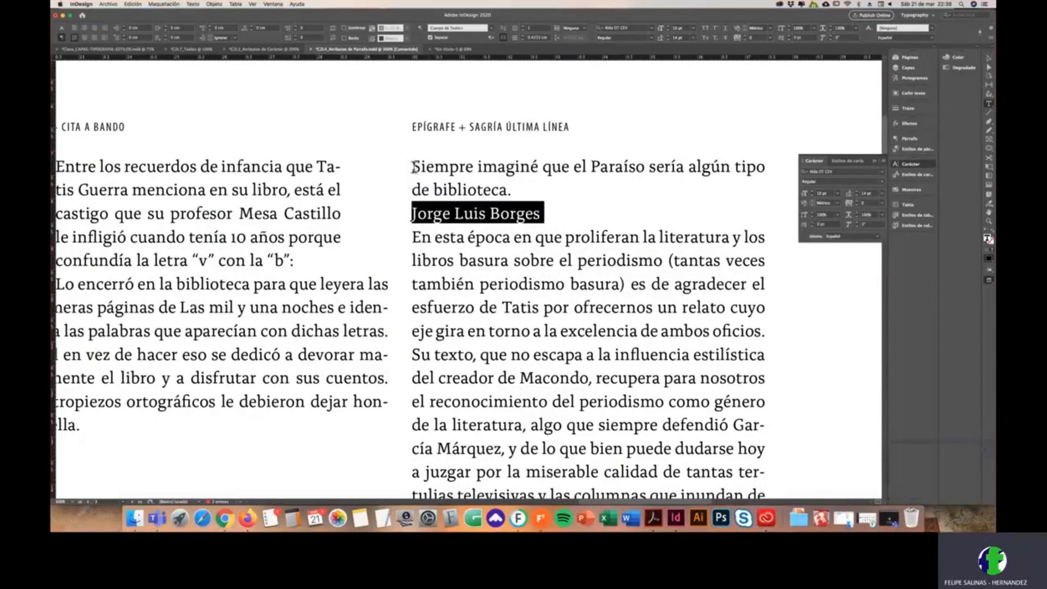
drag(413, 166, 510, 191)
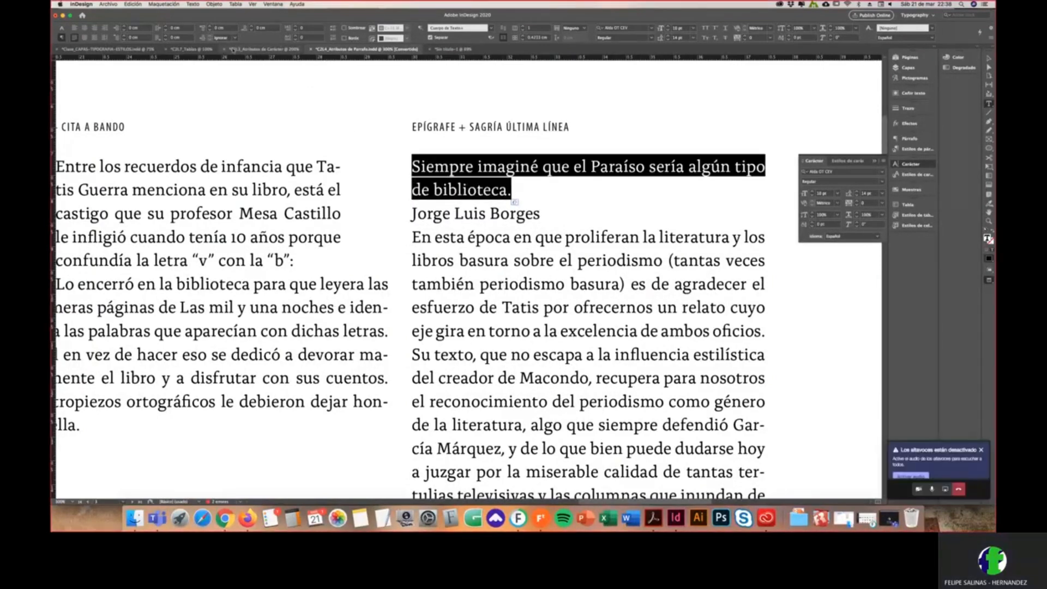
triple_click(447, 208)
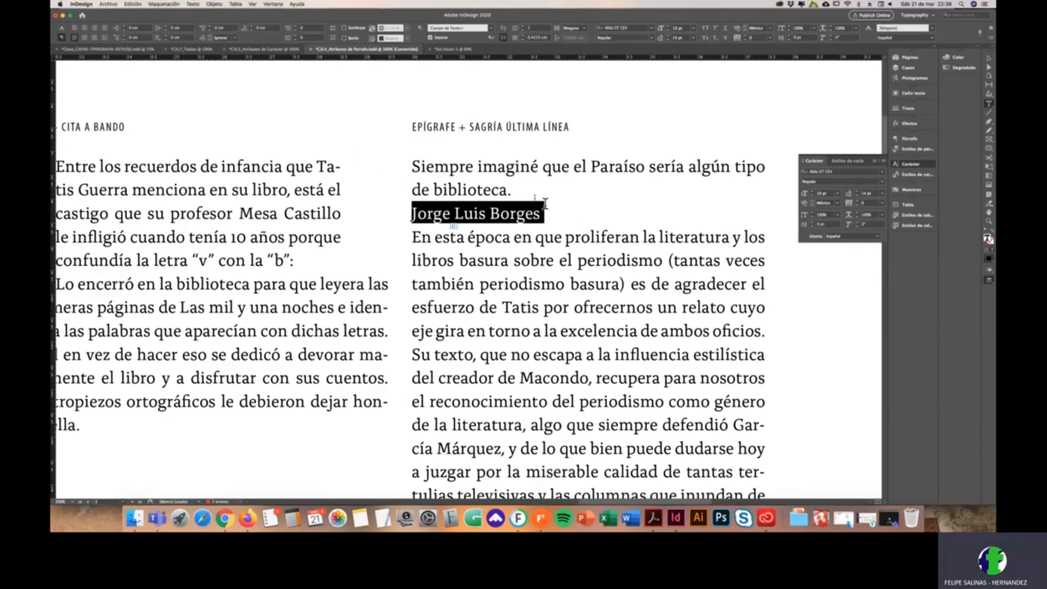
Step: Try blank lines after the epigraph quote and after its attribution, removing each one again
click(521, 189)
key(Return)
key(BackSpace)
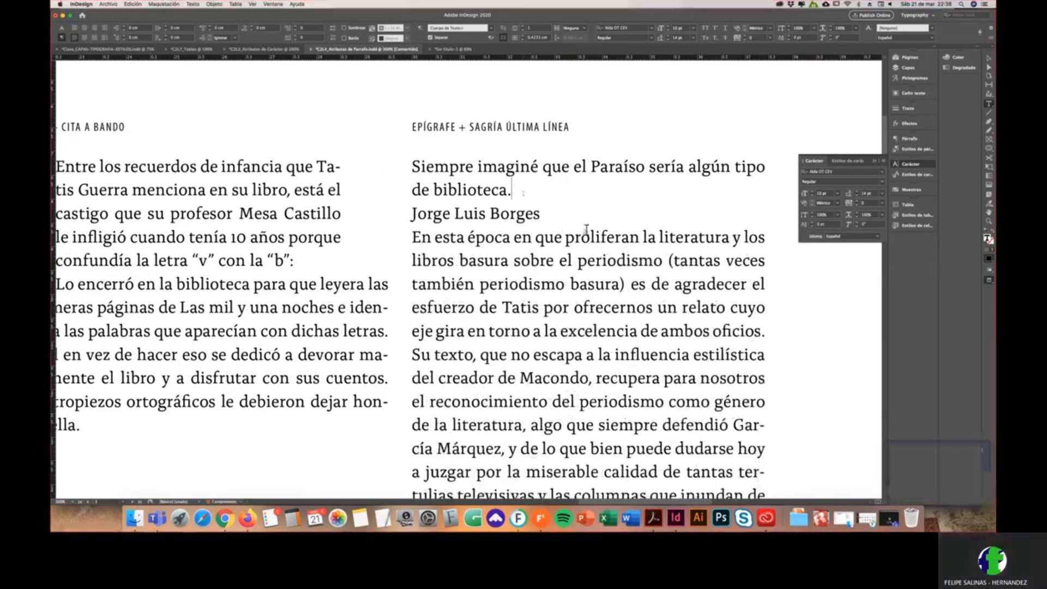
click(548, 214)
key(Return)
key(BackSpace)
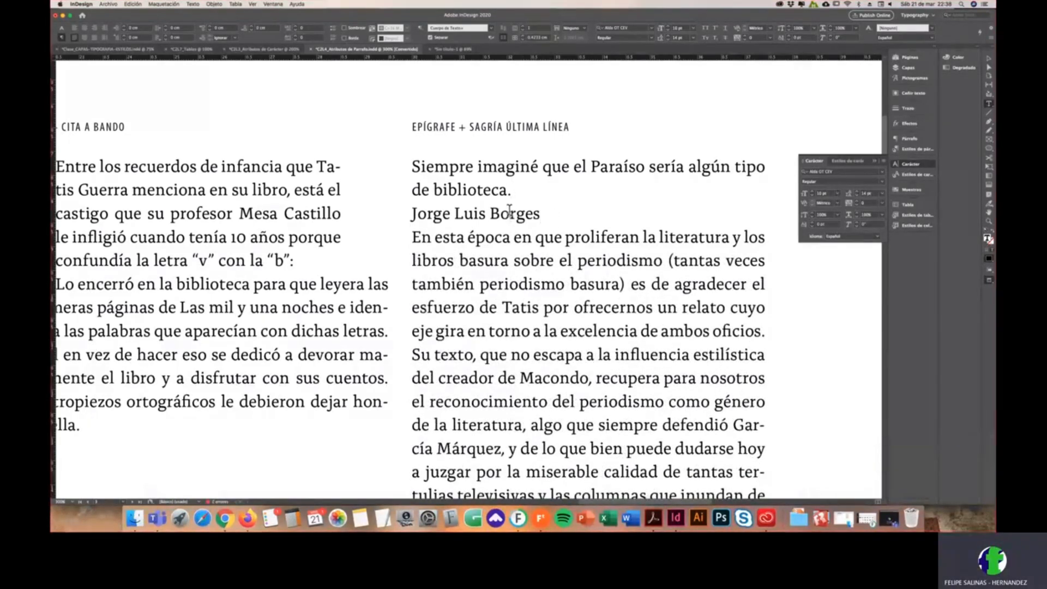
Step: Add space before the Jorge Luis Borges attribution paragraph, trying 1 cm first and settling on a smaller value
triple_click(510, 218)
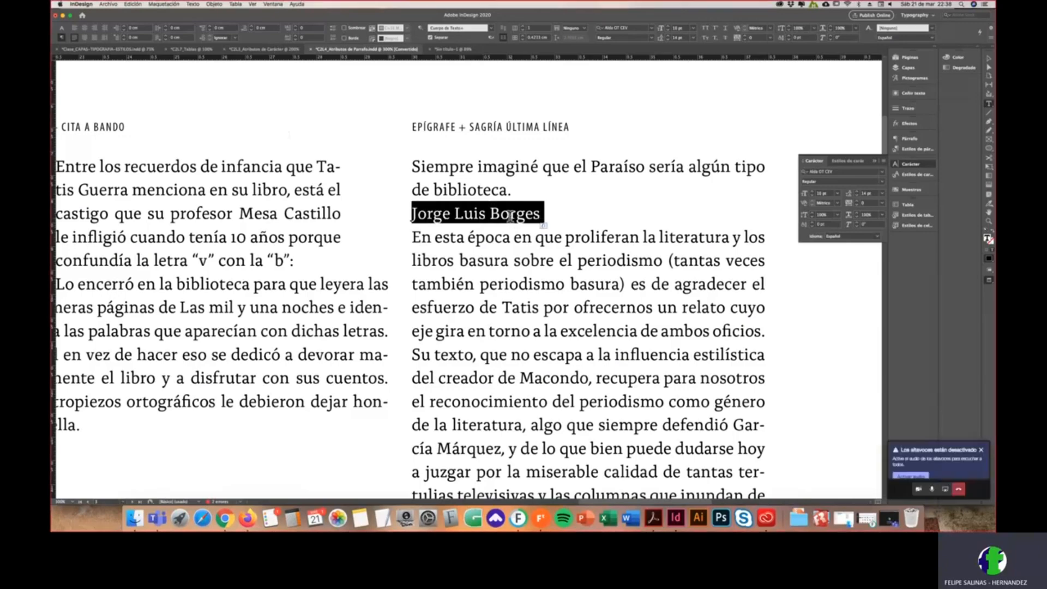
click(209, 26)
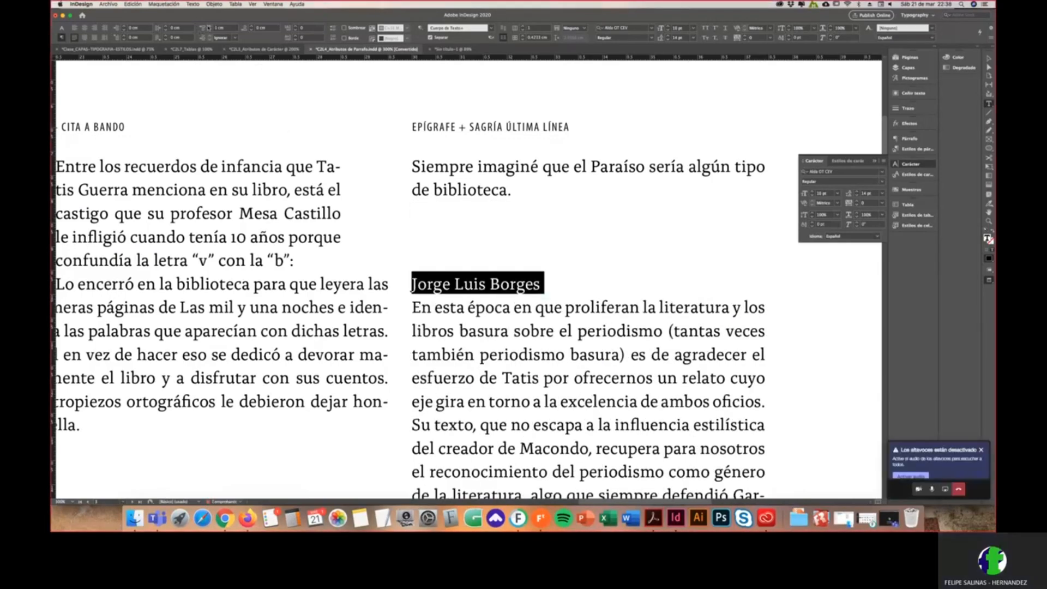
click(210, 30)
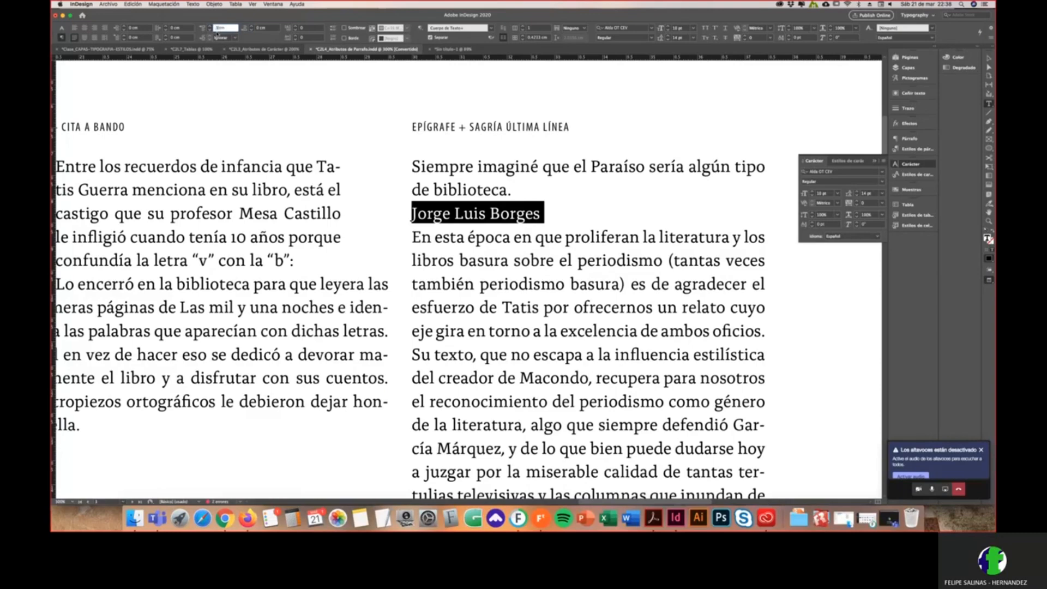
key(Return)
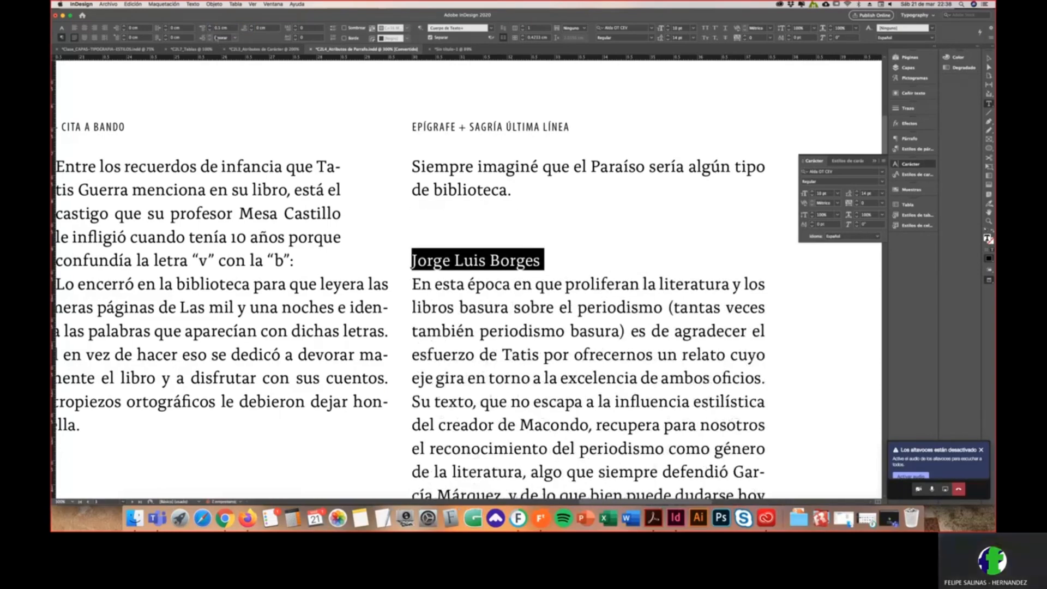
Step: Finish editing the epigraph text, select its frame and show the page guides and frame edges
key(Escape)
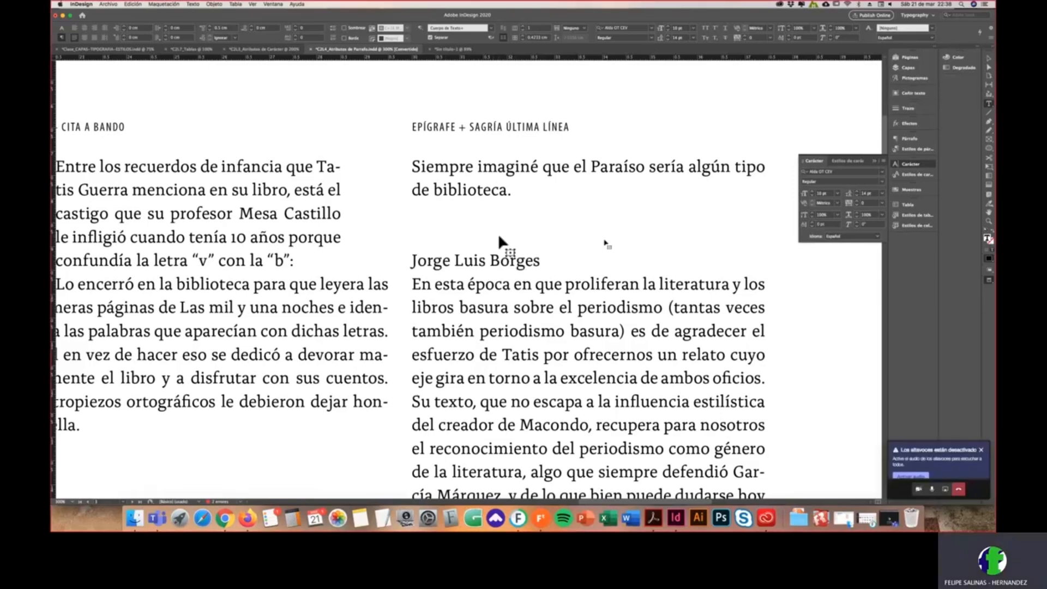
click(498, 238)
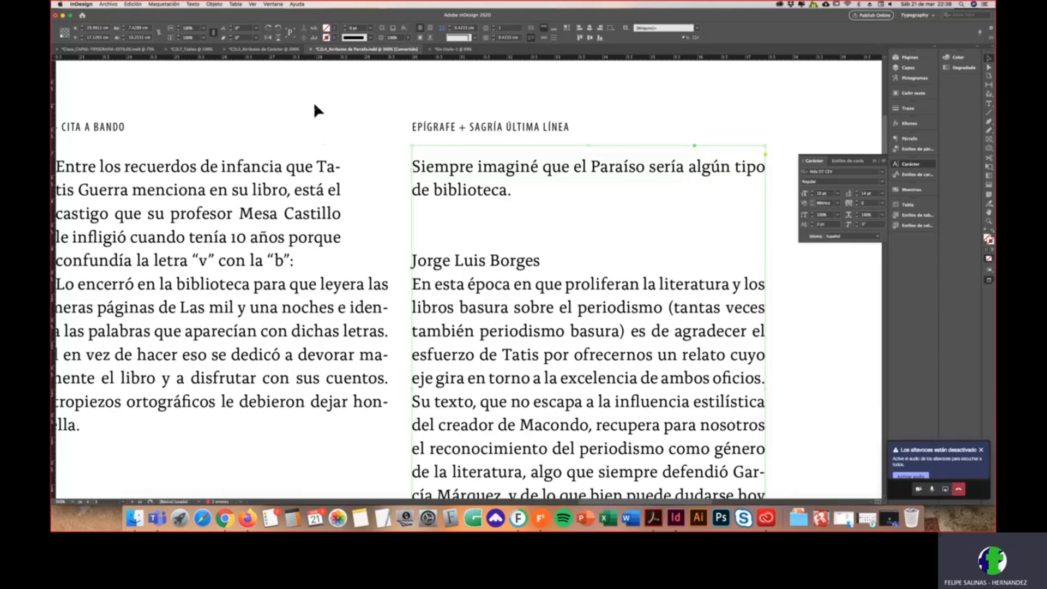
key(w)
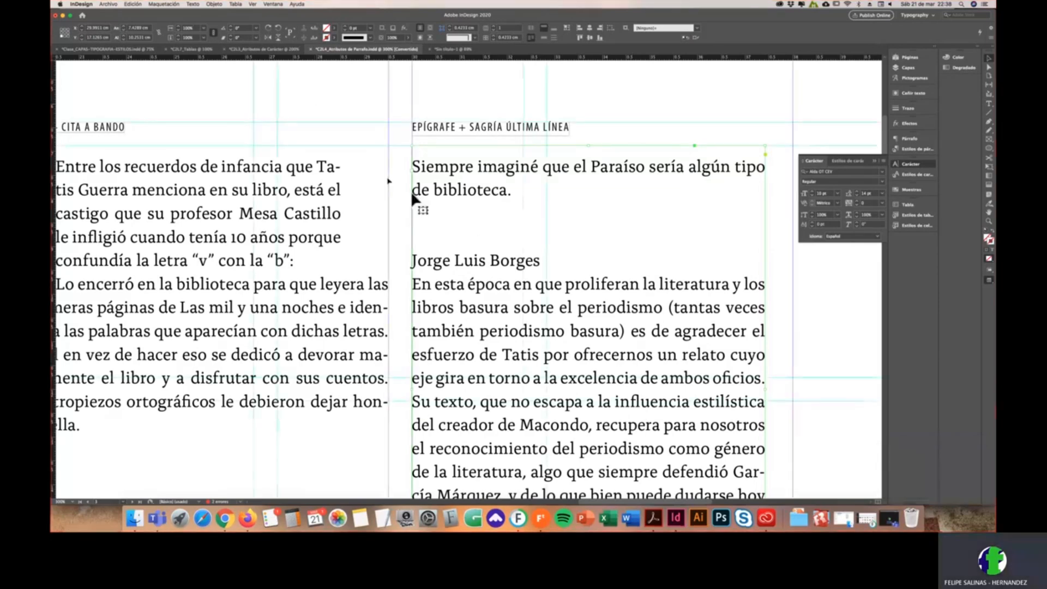
Step: Reset the space before the Jorge Luis Borges attribution to zero, then set it to 0.1 cm
double_click(465, 268)
click(453, 220)
click(520, 191)
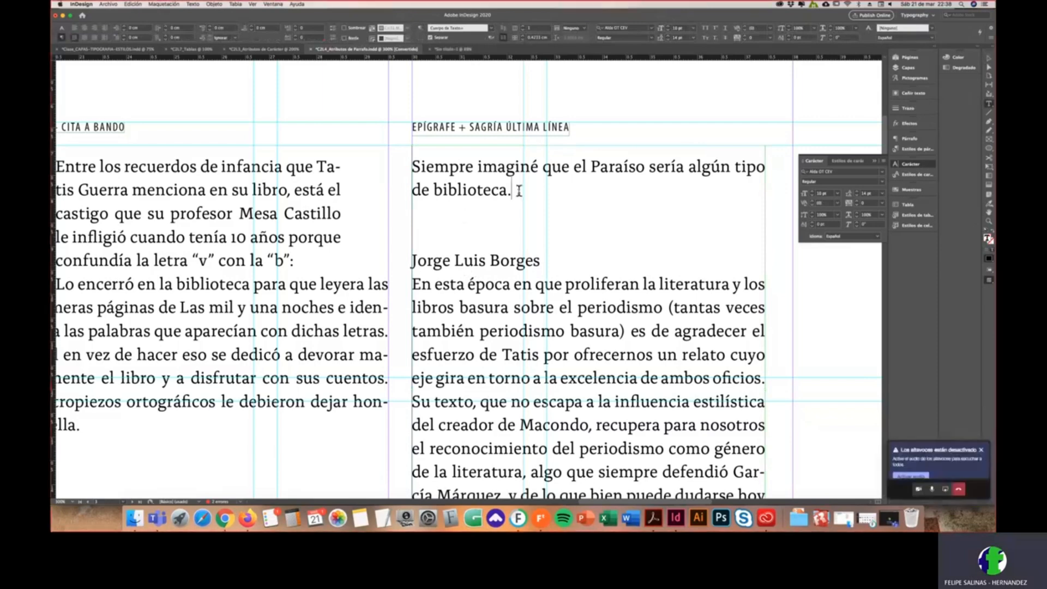
triple_click(516, 261)
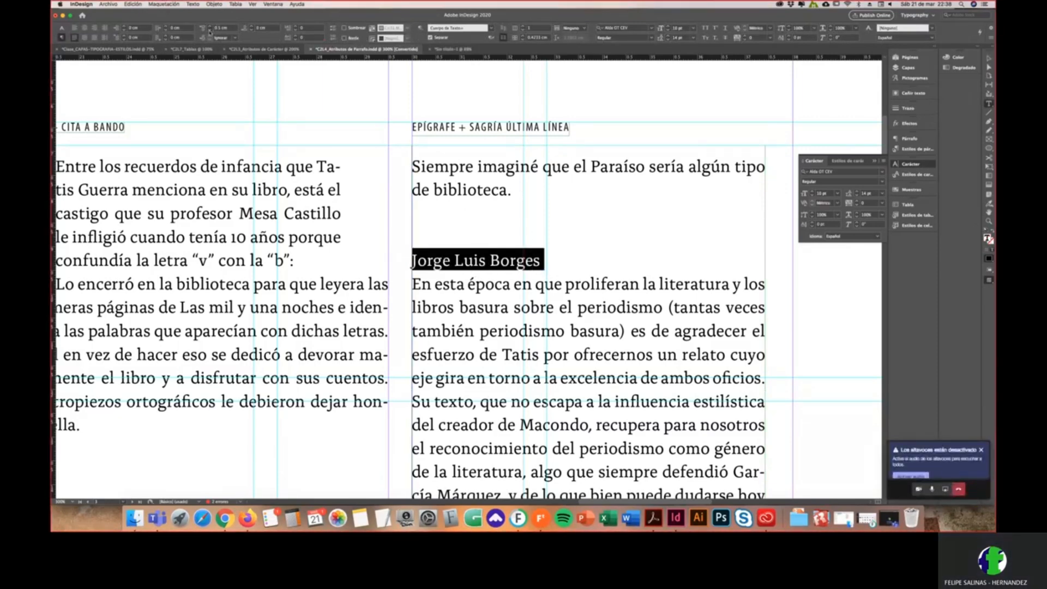
click(210, 31)
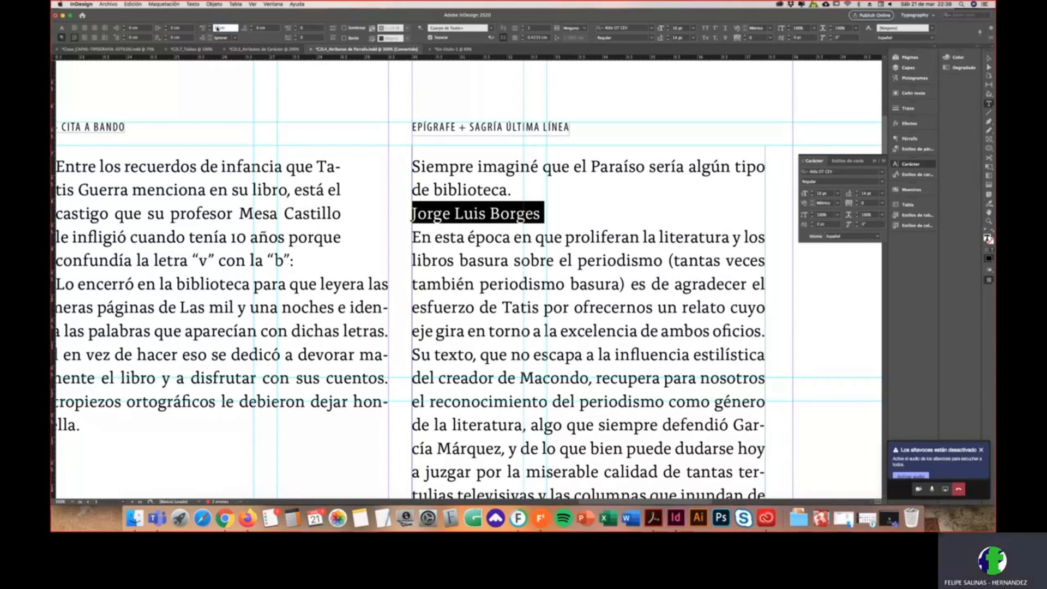
key(Return)
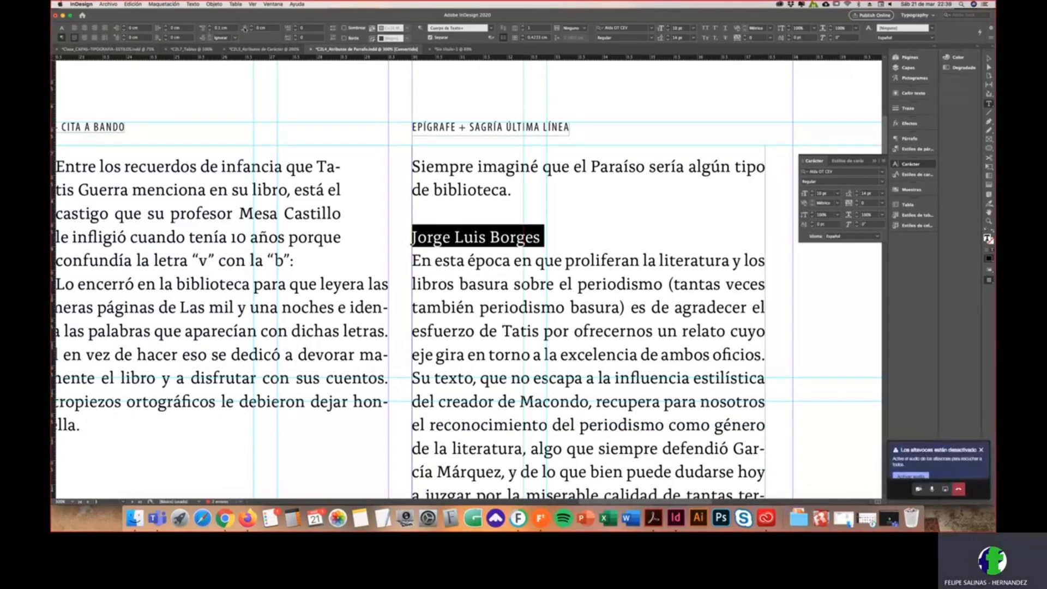
Step: Set the space after the Jorge Luis Borges attribution paragraph to 0.1 cm and reselect the line
click(259, 28)
text(,1)
key(Return)
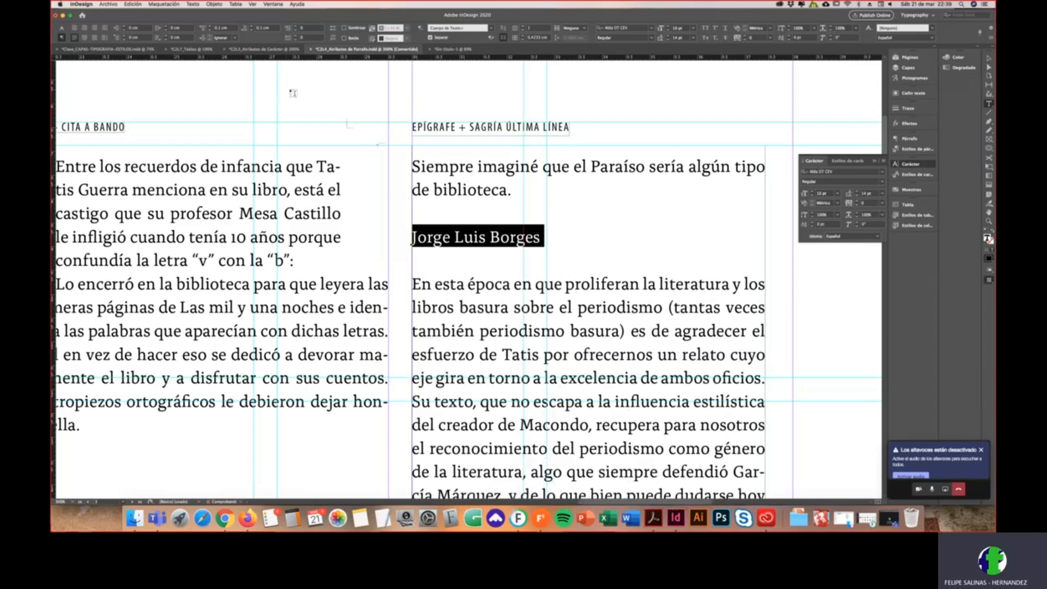
click(504, 240)
triple_click(480, 239)
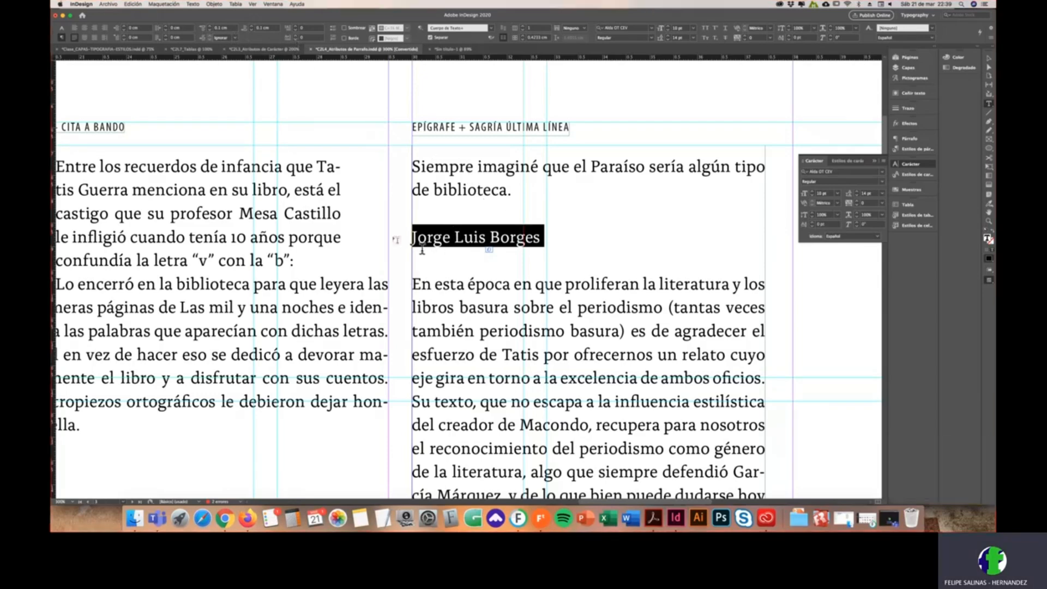
Step: Highlight the full text of the block-quote sample and of the epigraph sample to compare both frames
key(super+minus)
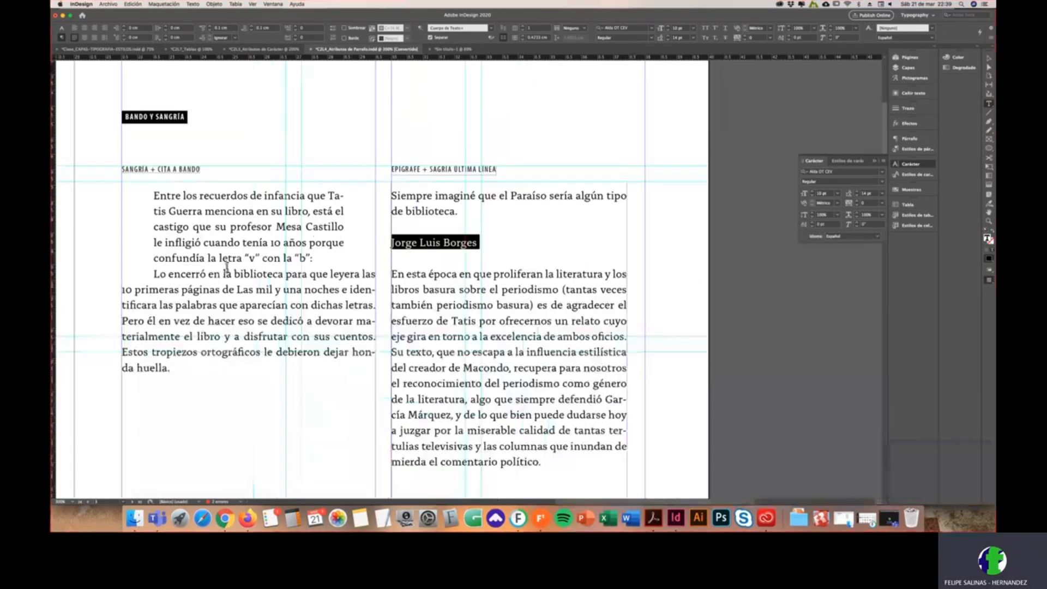
triple_click(226, 271)
key(super+a)
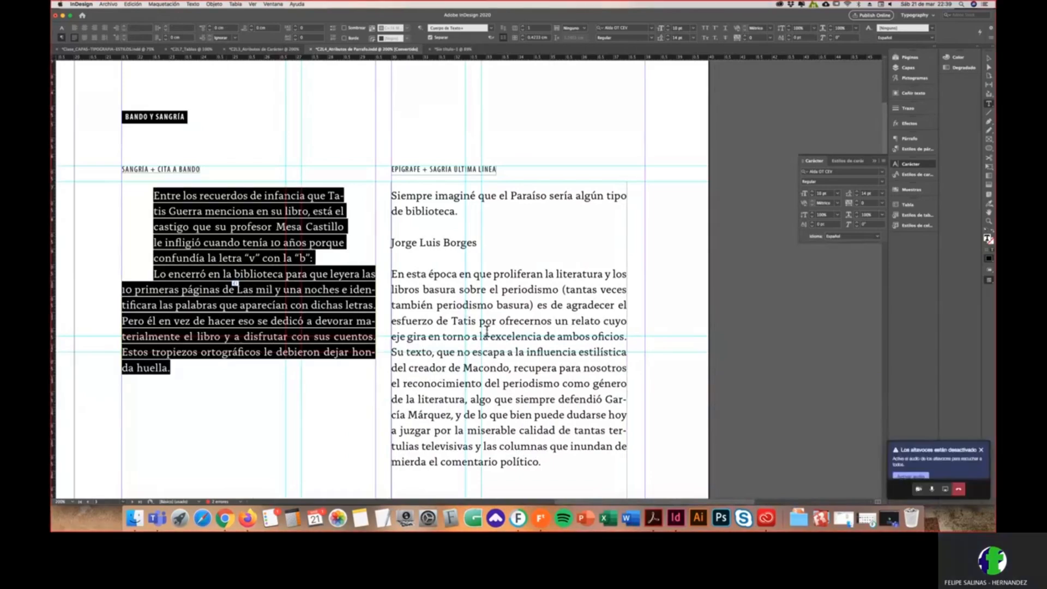
triple_click(451, 303)
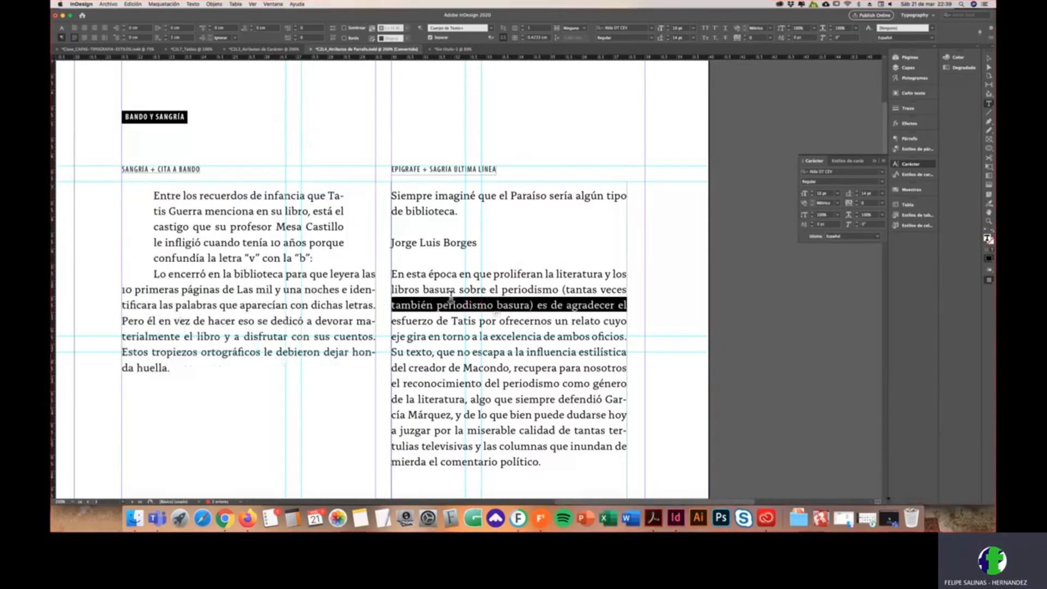
key(super+a)
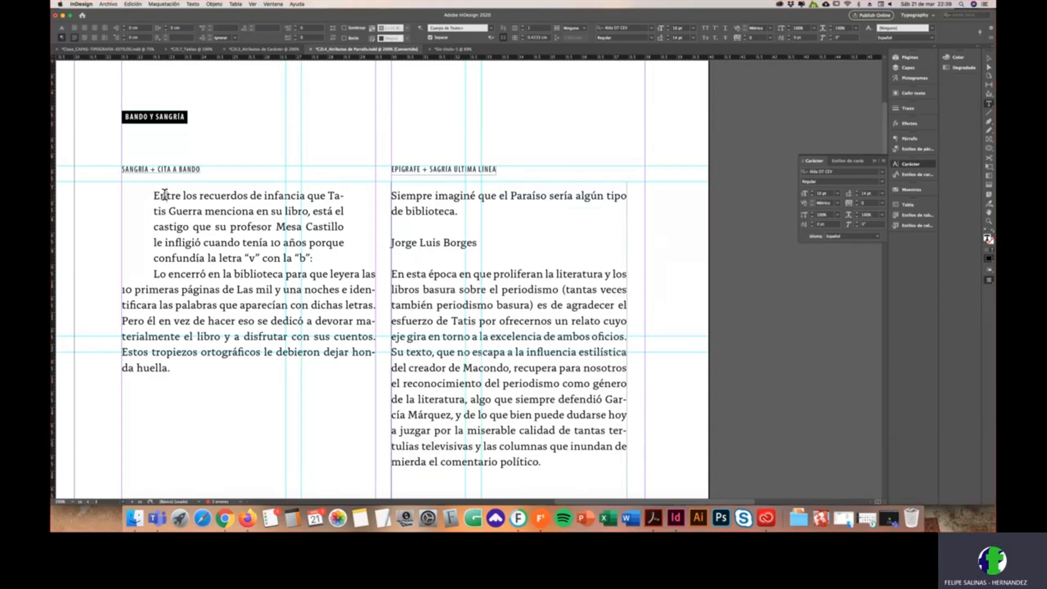
Step: Set the first-line indent of the "Entre los recuerdos de infancia" paragraph to -1 cm to create a hanging indent
triple_click(165, 196)
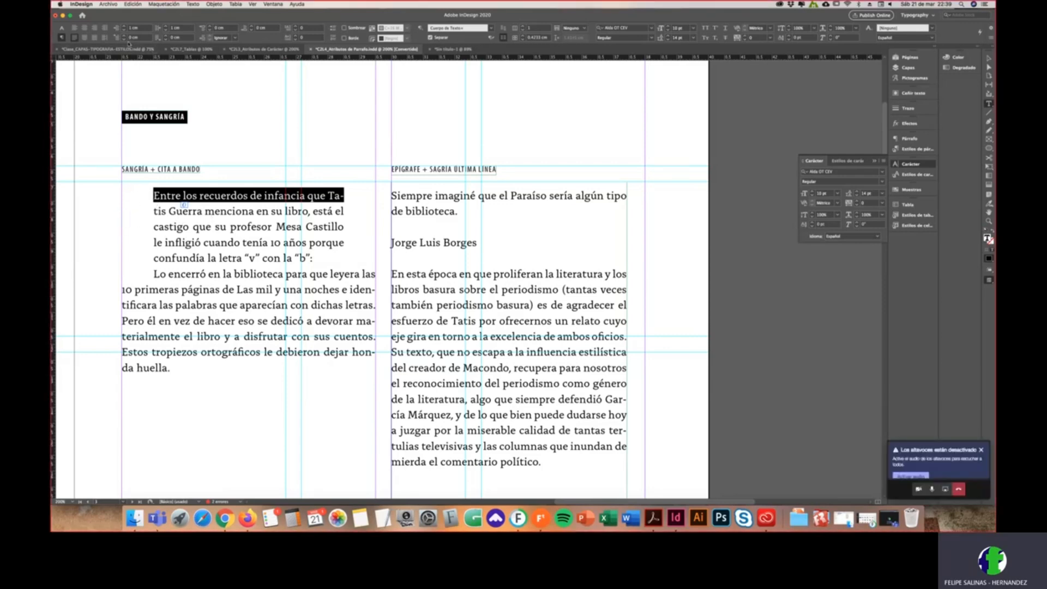
click(206, 250)
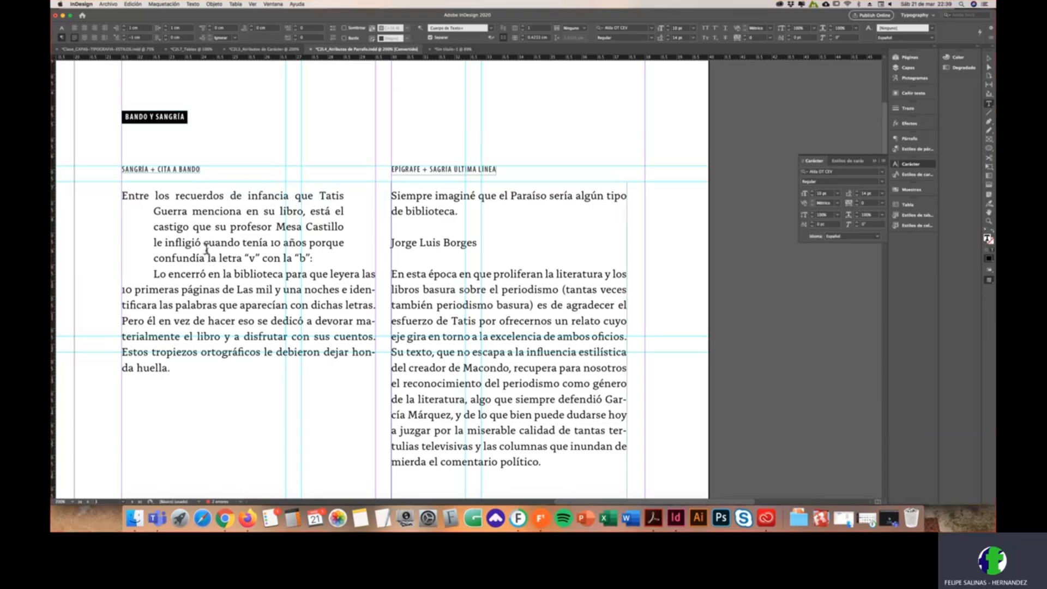
triple_click(132, 195)
click(132, 195)
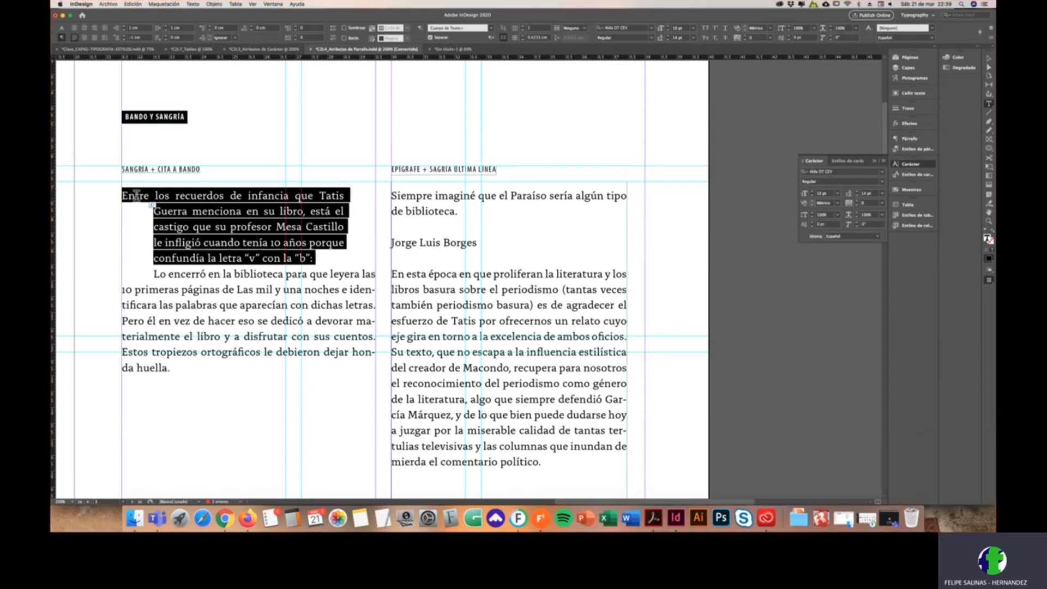
click(181, 211)
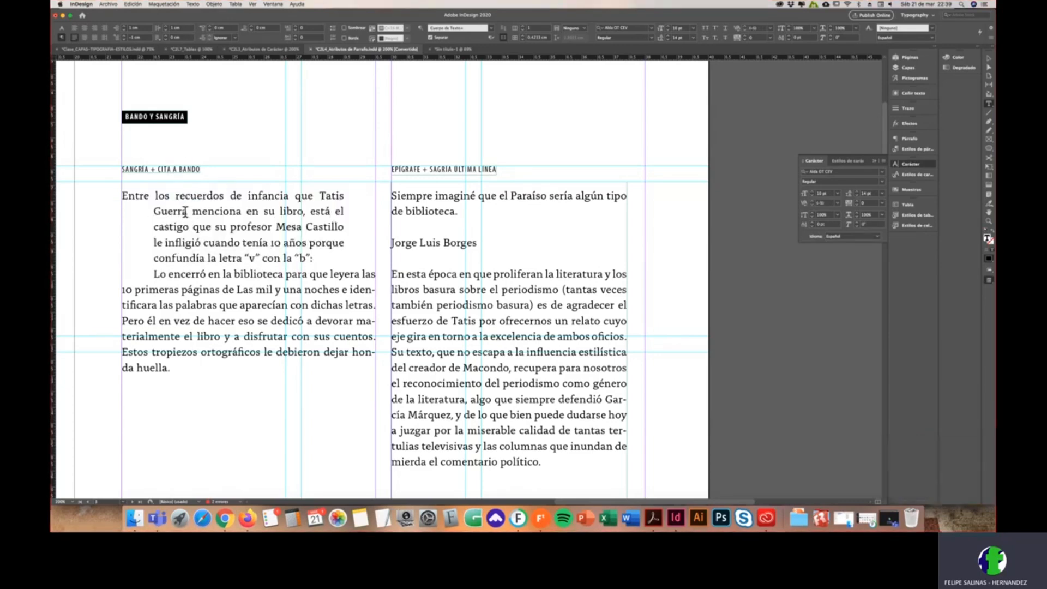
Step: Insert a blank line after the "Entre los recuerdos de infancia" paragraph and switch to selecting its text frame
click(325, 260)
key(Return)
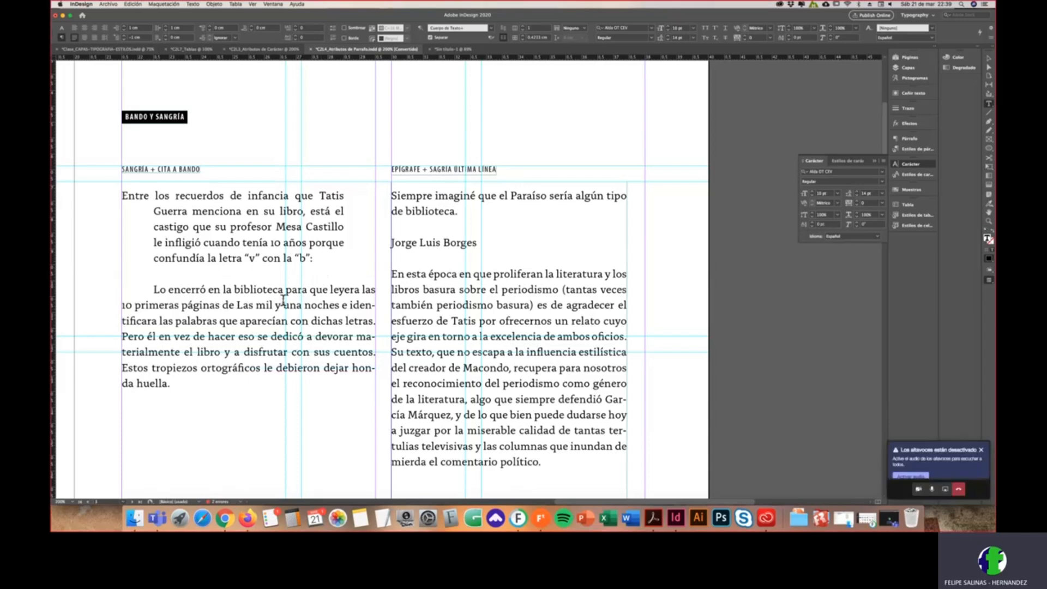
click(989, 58)
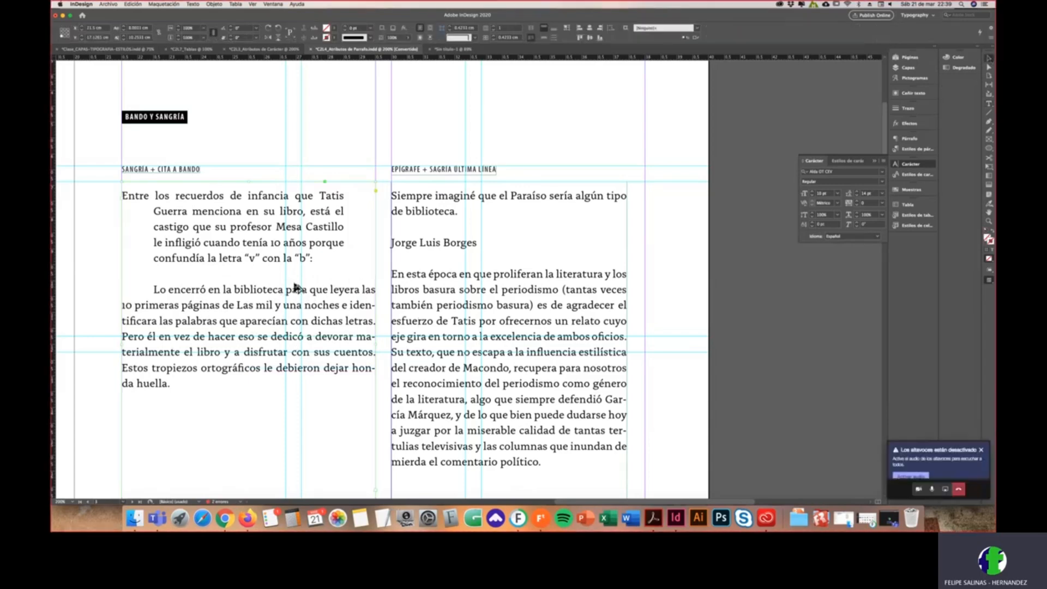
Step: Give the USO TRADICIONAL body's opening paragraph on the CAPITULARES page a drop cap four lines high and two characters wide
scroll(295, 284, down, 1)
scroll(305, 290, down, 3)
scroll(306, 290, left, 2)
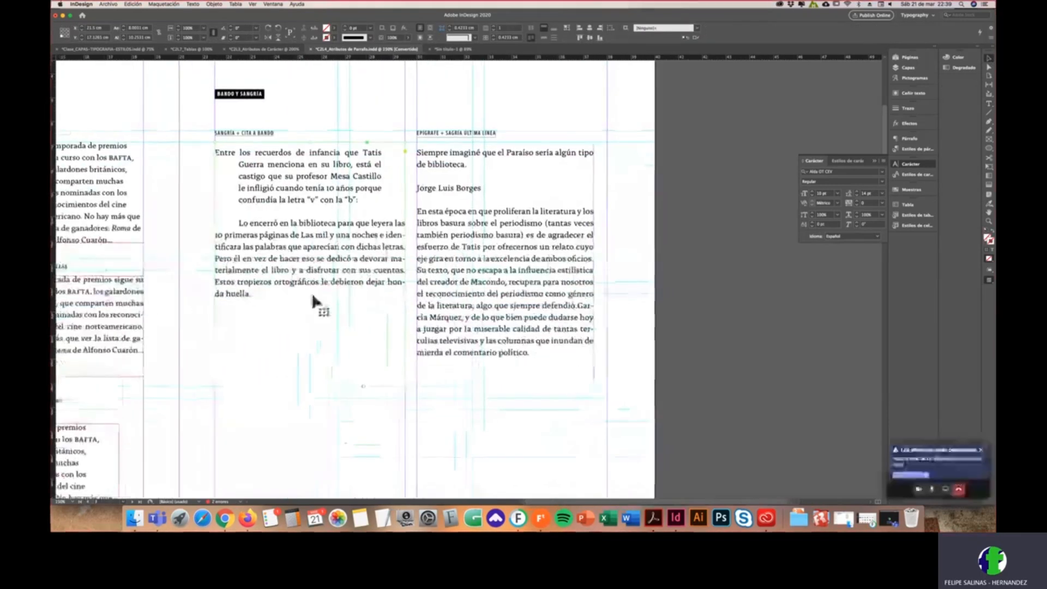
scroll(326, 336, down, 15)
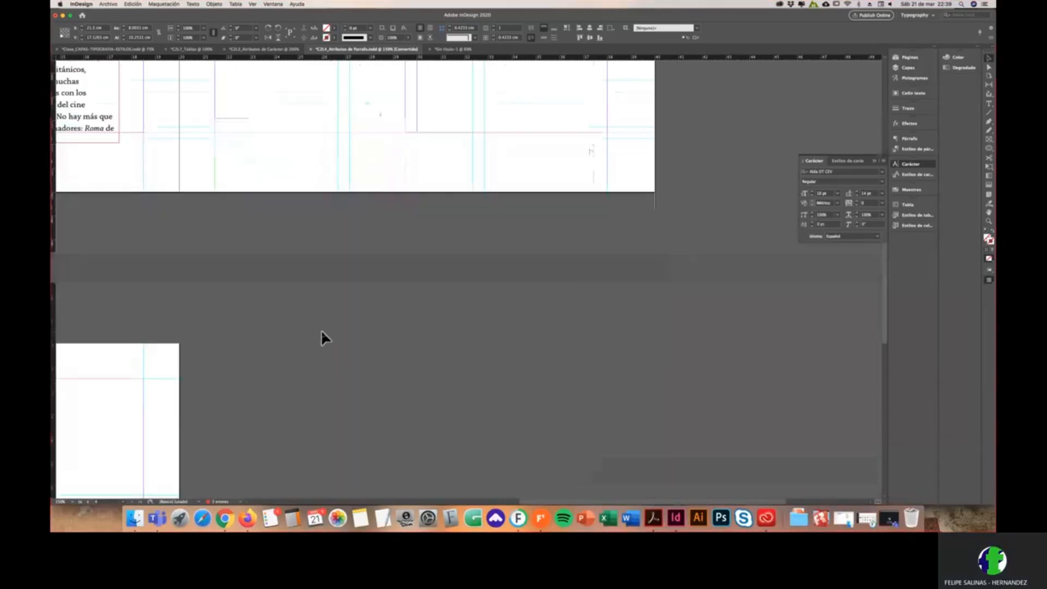
scroll(306, 297, left, 11)
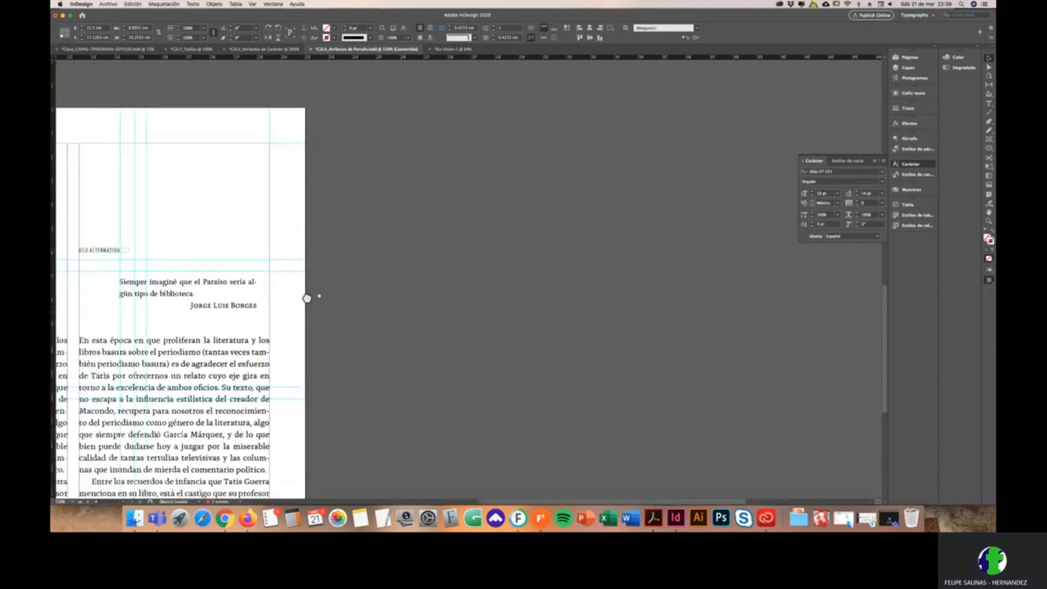
scroll(529, 234, down, 4)
scroll(322, 300, down, 2)
scroll(323, 299, left, 1)
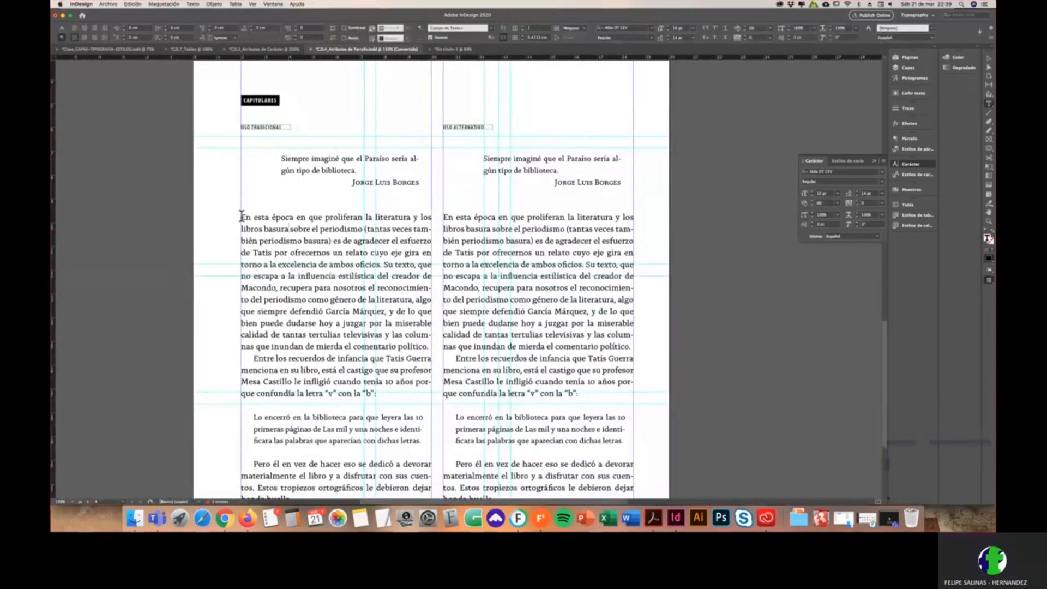
double_click(243, 218)
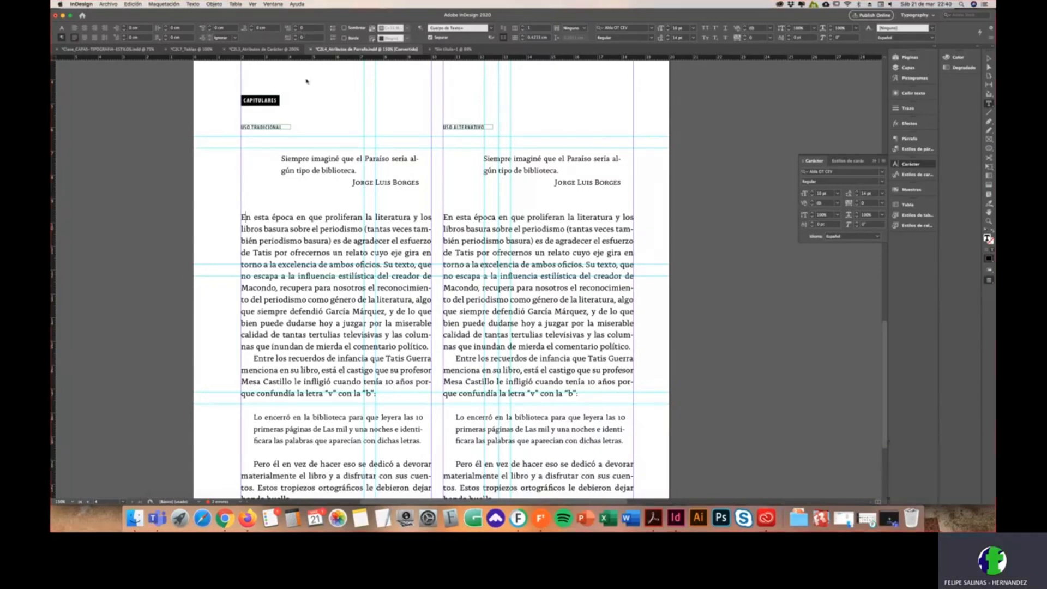
click(243, 218)
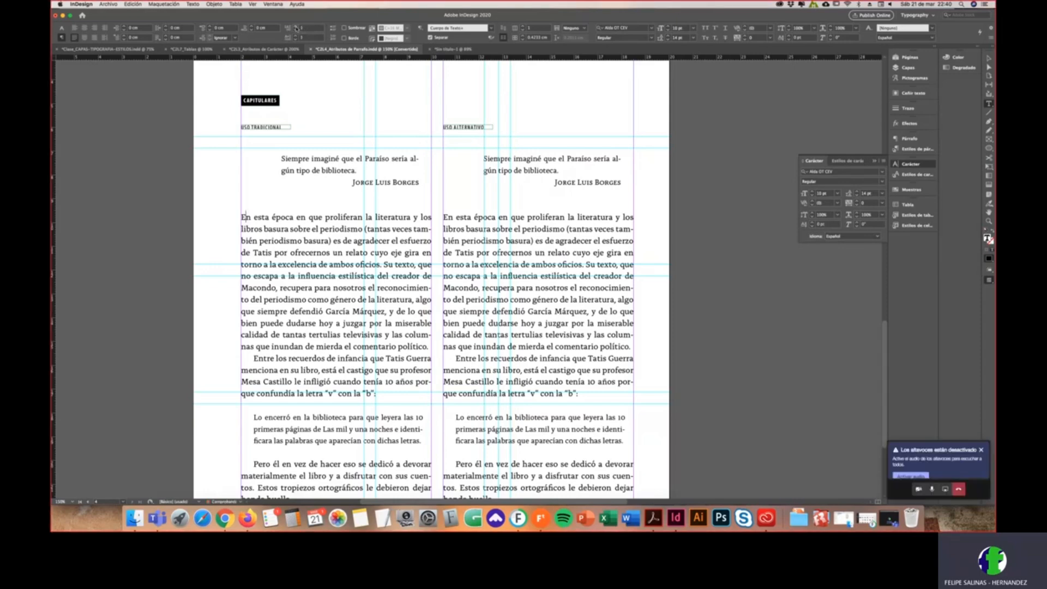
click(296, 26)
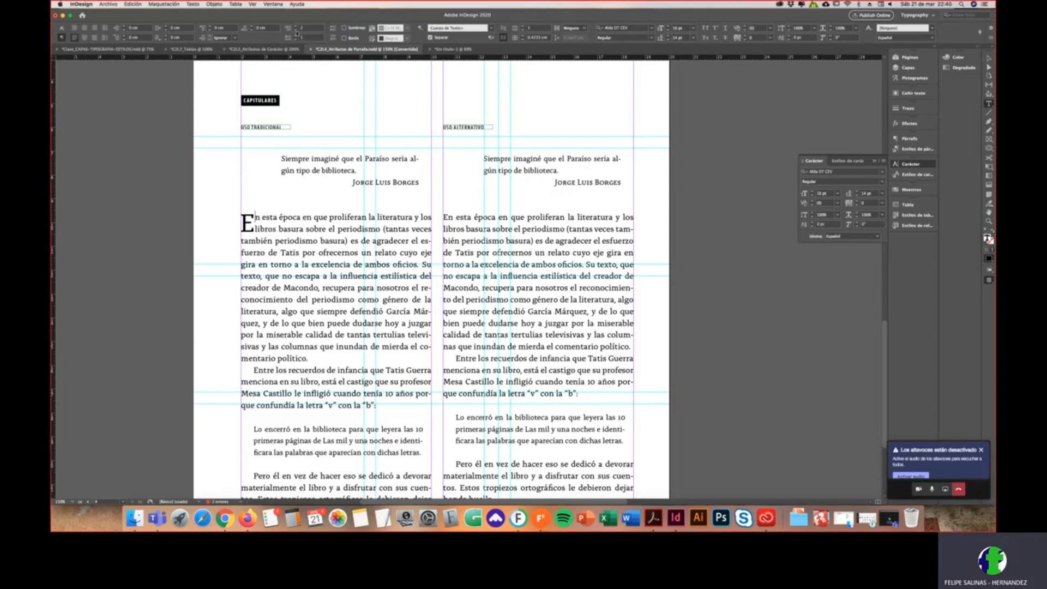
click(295, 26)
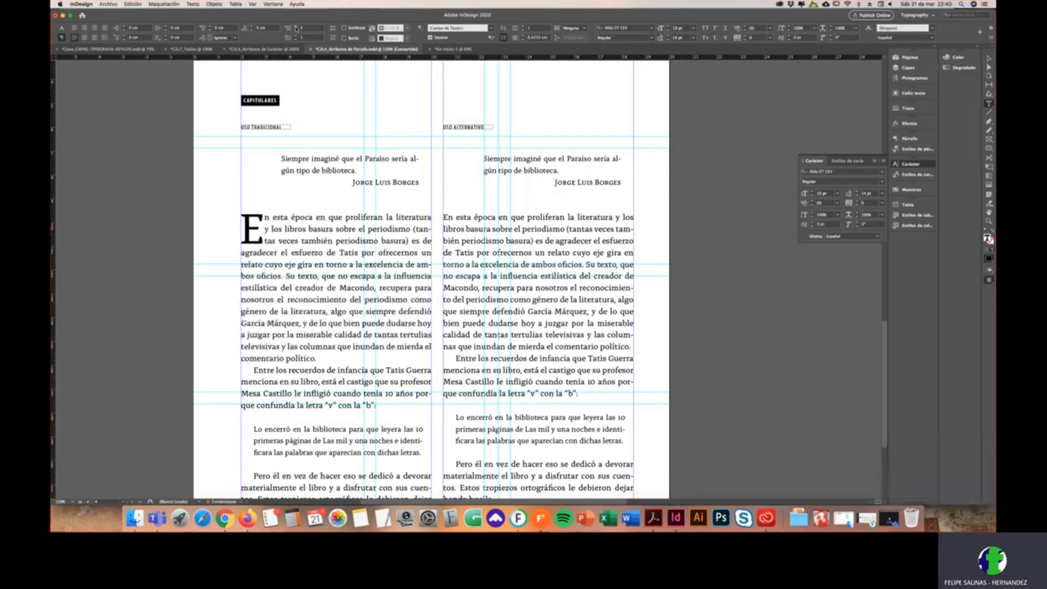
click(296, 26)
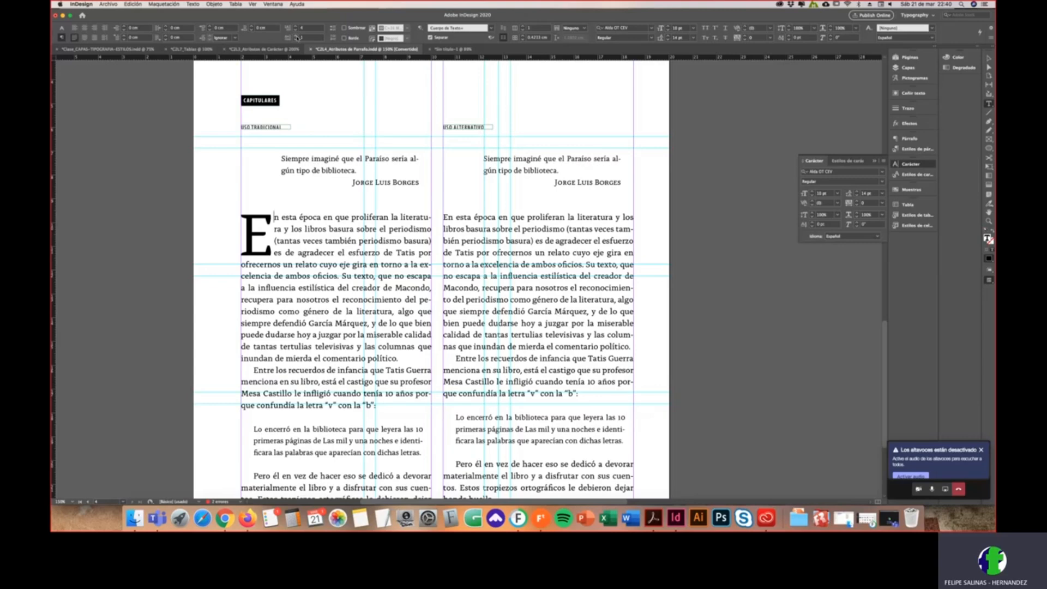
click(296, 35)
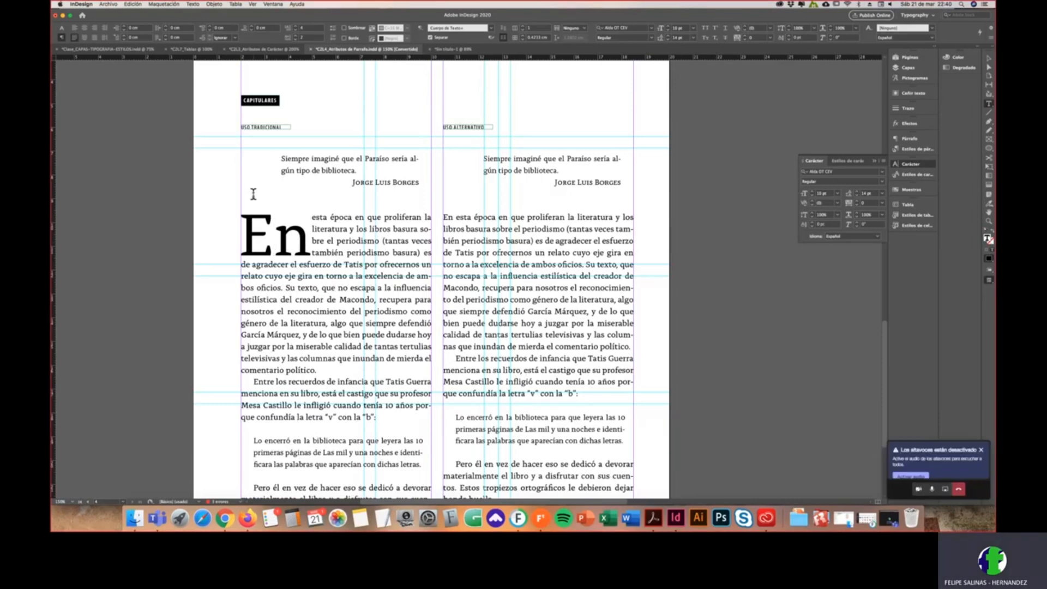
Step: Select the initial E of the USO ALTERNATIVO body text and give its paragraph a drop cap four lines high
click(446, 217)
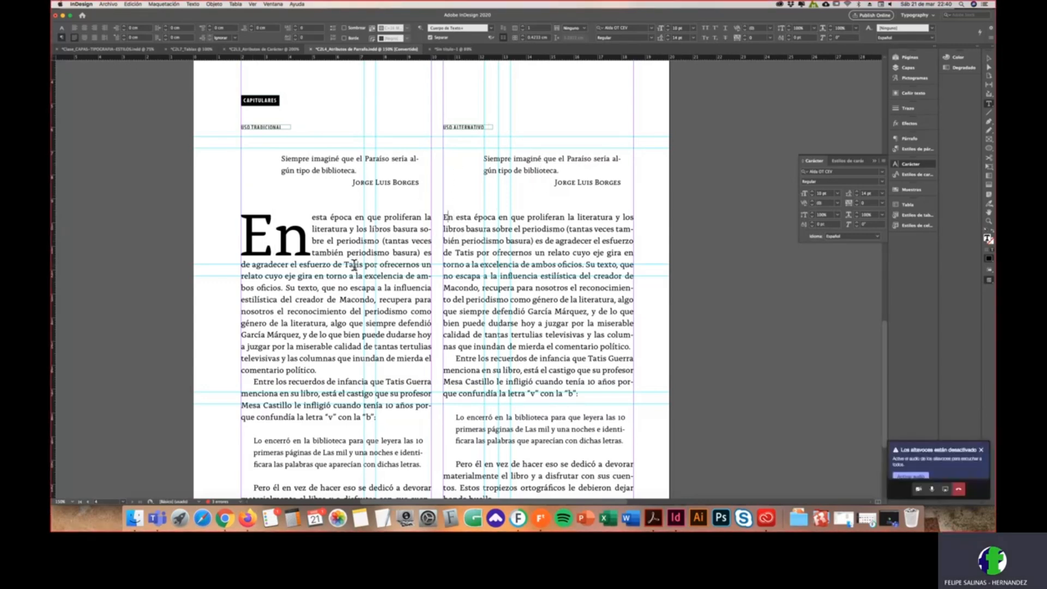
key(shift+Right)
click(61, 30)
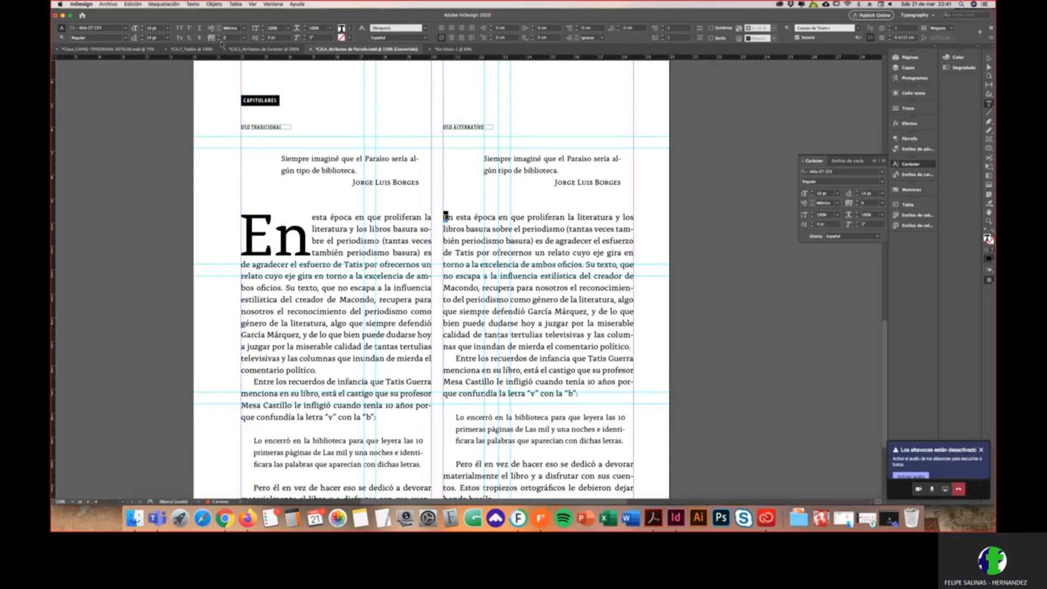
click(62, 38)
click(296, 27)
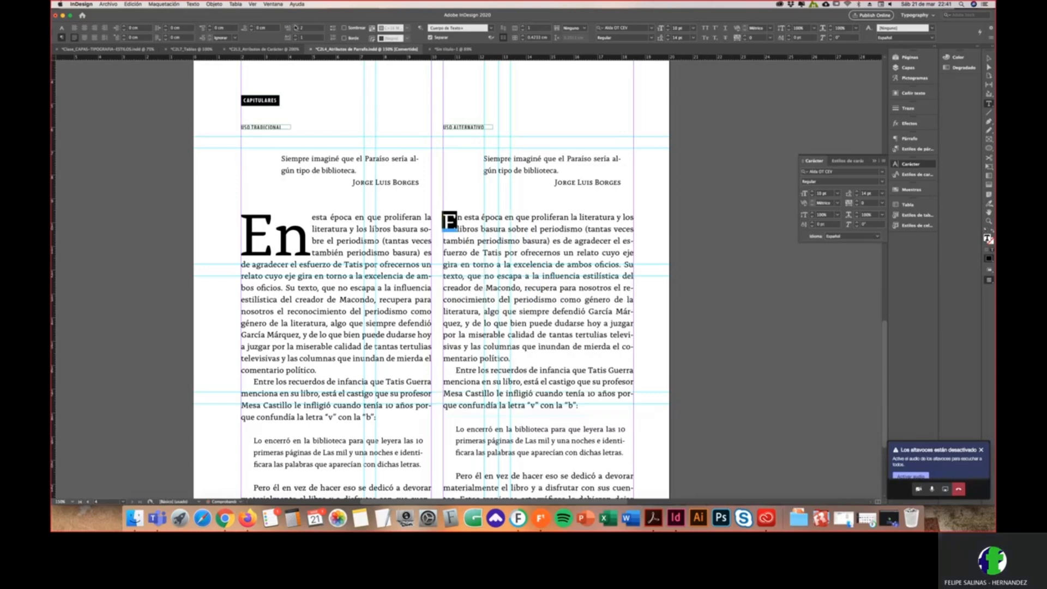
click(297, 27)
click(297, 27)
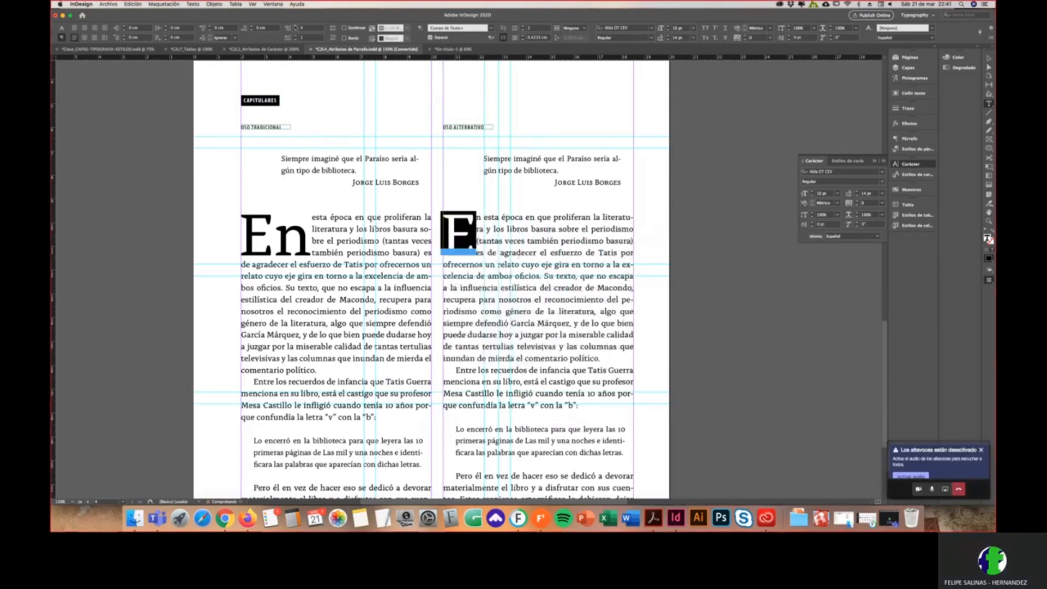
Step: Reduce the font size of the USO ALTERNATIVO drop cap E to 5 pt
click(61, 28)
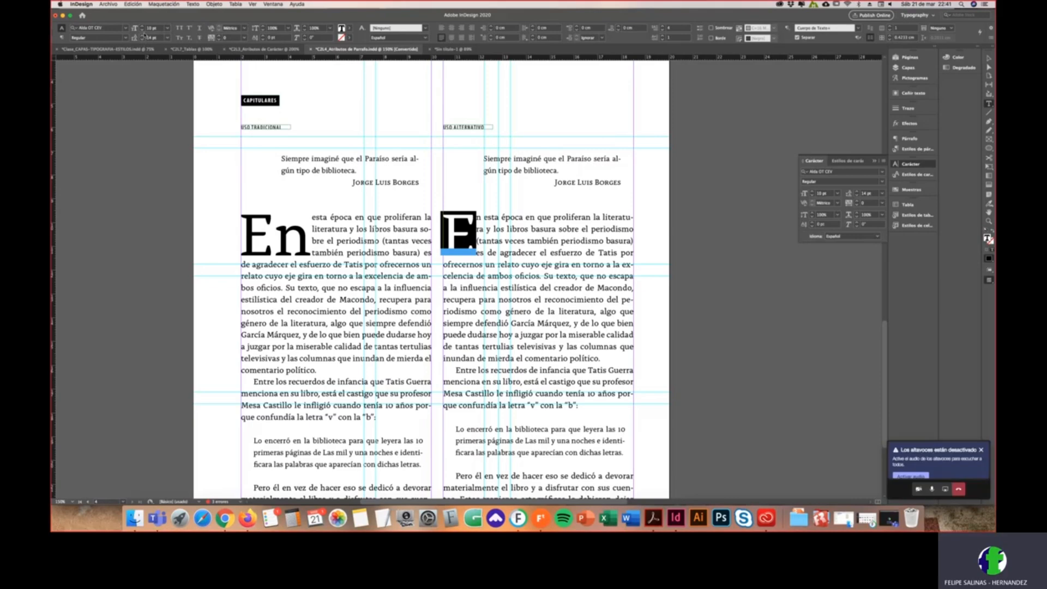
click(143, 30)
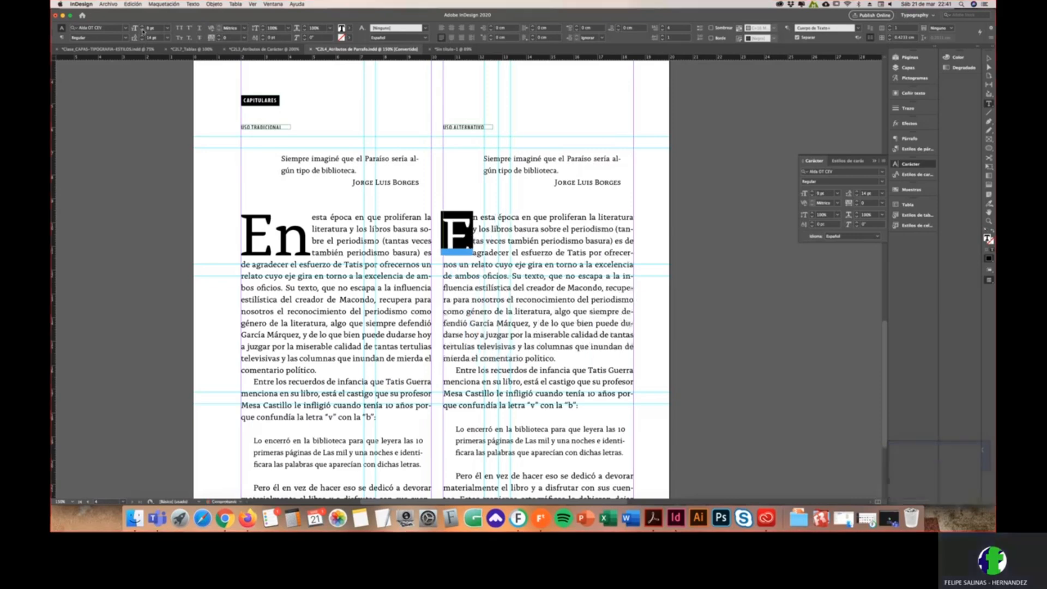
click(142, 31)
click(142, 31)
click(142, 30)
click(142, 31)
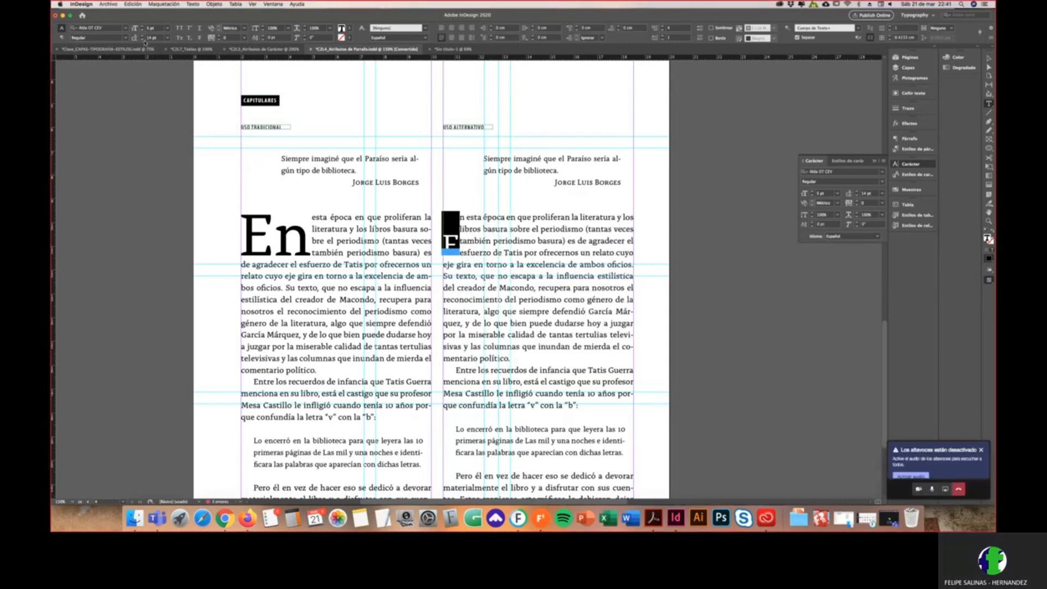
Step: Increase the tracking of the USO ALTERNATIVO drop cap E to 310 to separate it from the body text
click(142, 36)
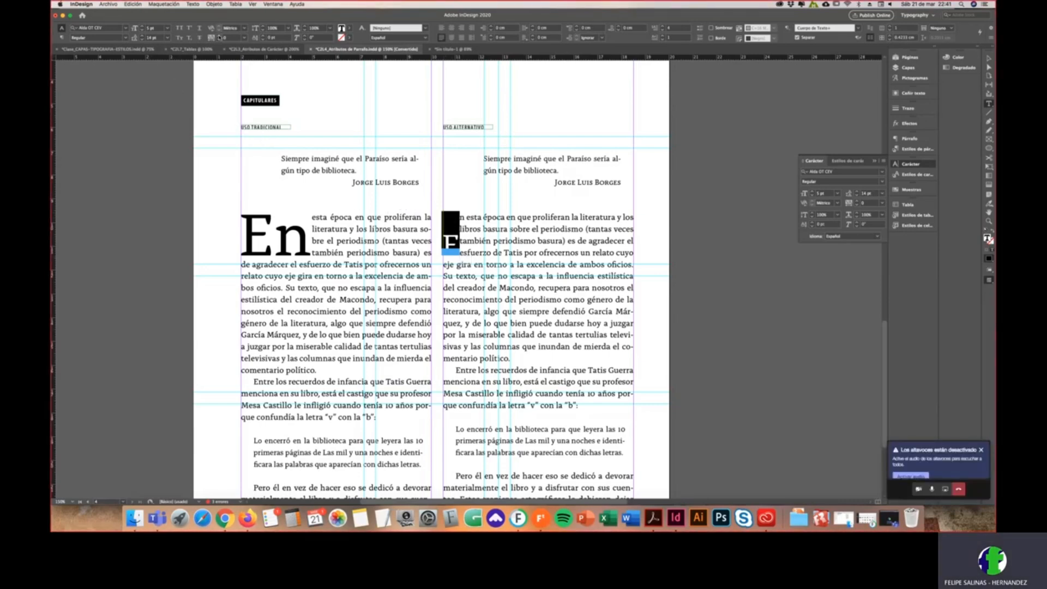
click(220, 36)
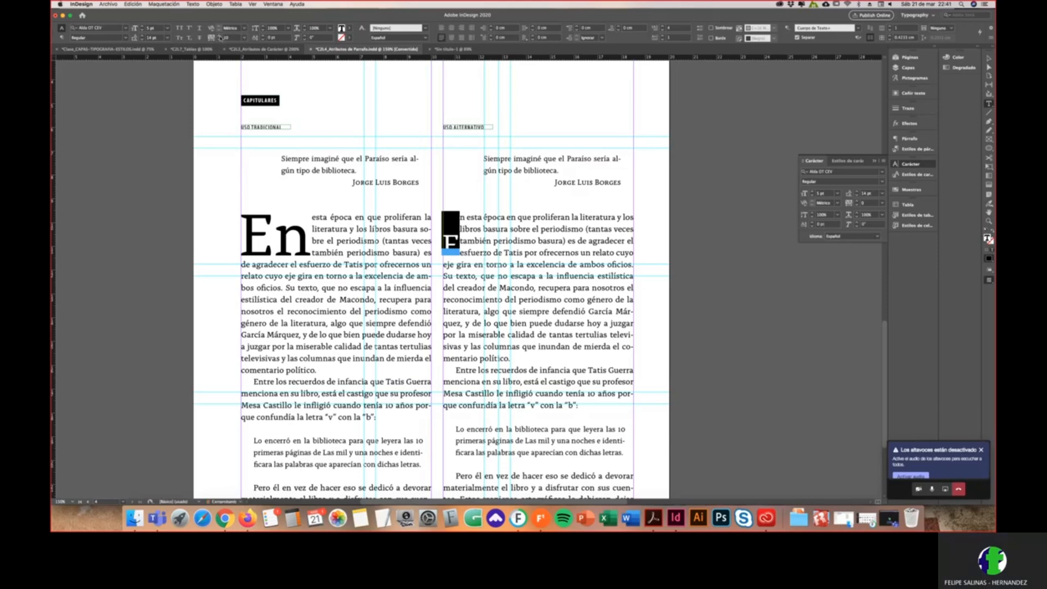
click(220, 36)
click(220, 36)
click(221, 36)
click(220, 36)
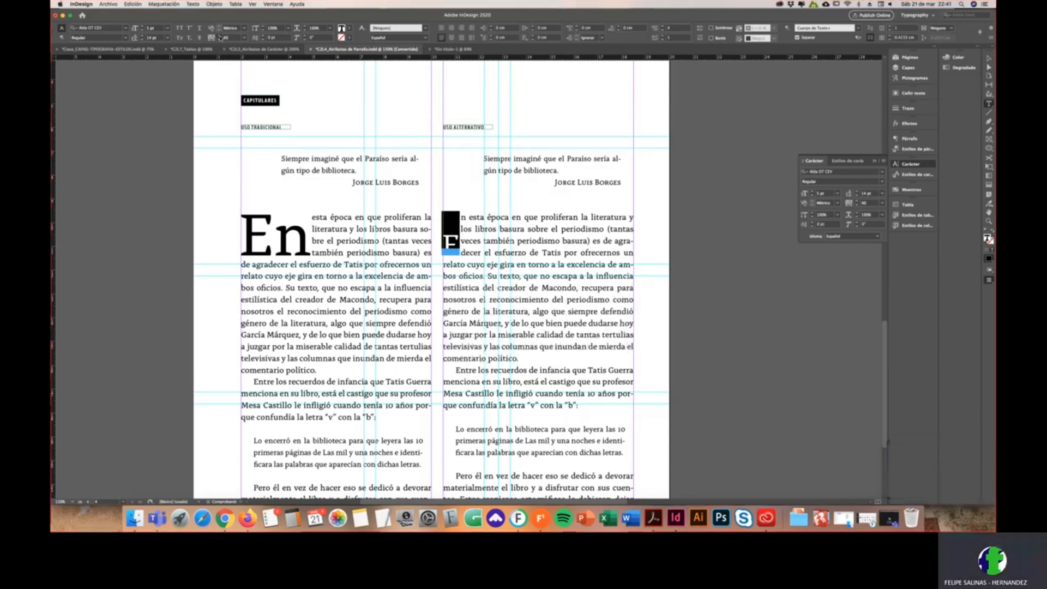
click(220, 37)
click(220, 36)
click(220, 36)
click(220, 36)
click(221, 37)
click(244, 37)
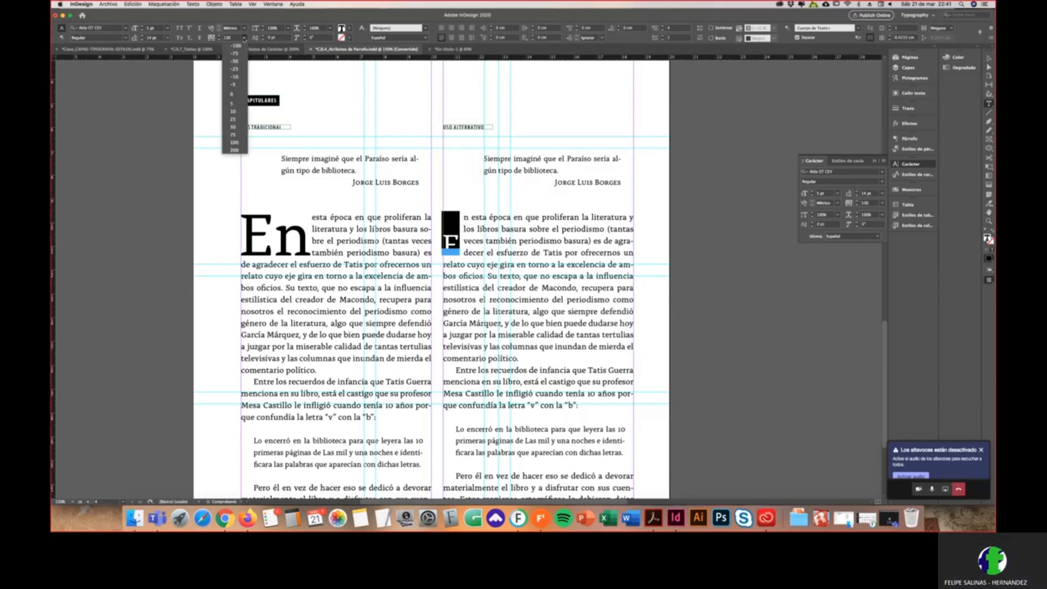
click(219, 37)
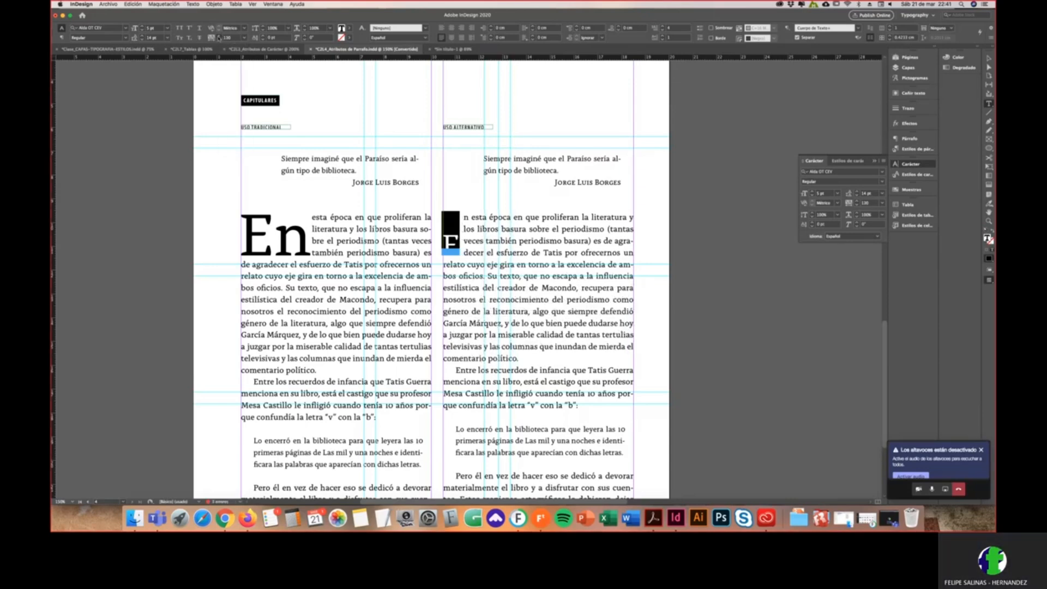
click(219, 37)
click(220, 37)
click(219, 37)
click(220, 37)
click(219, 37)
click(220, 37)
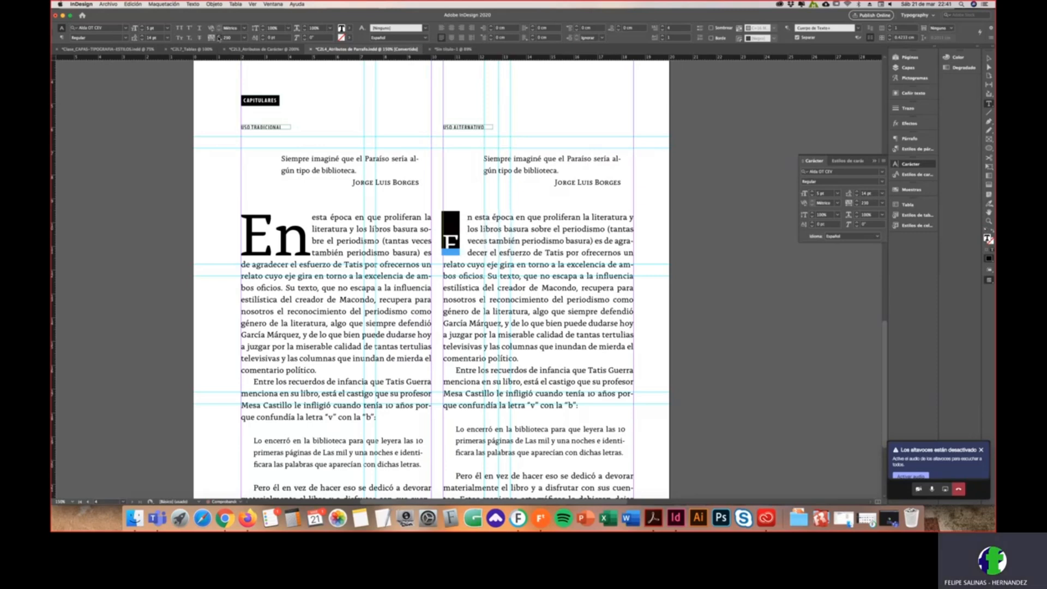
click(220, 37)
click(219, 37)
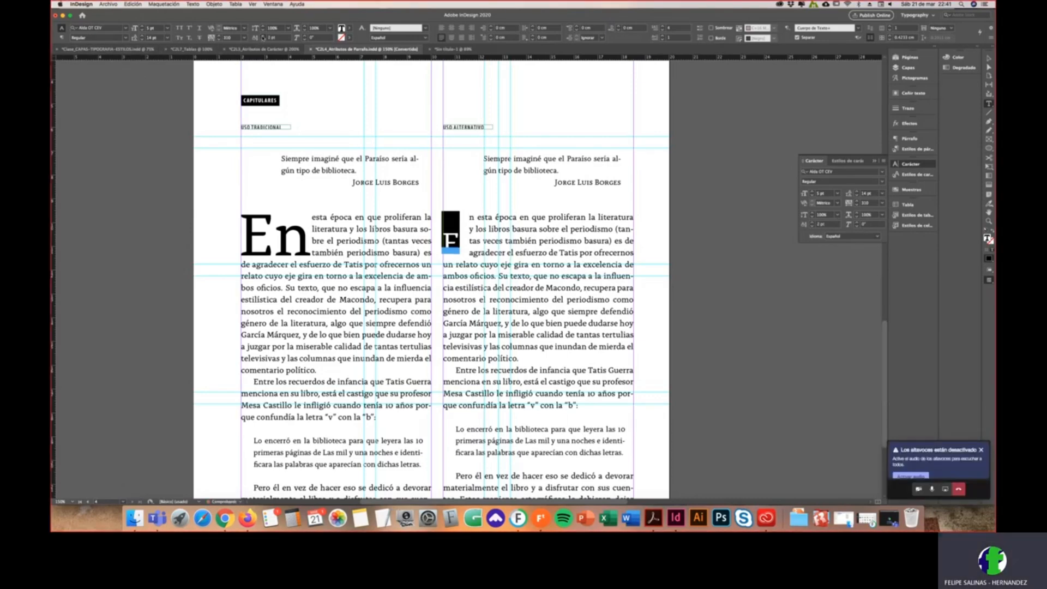
Step: Raise the baseline shift of the USO ALTERNATIVO drop cap E to 12 pt
click(263, 37)
click(263, 36)
click(263, 36)
click(263, 37)
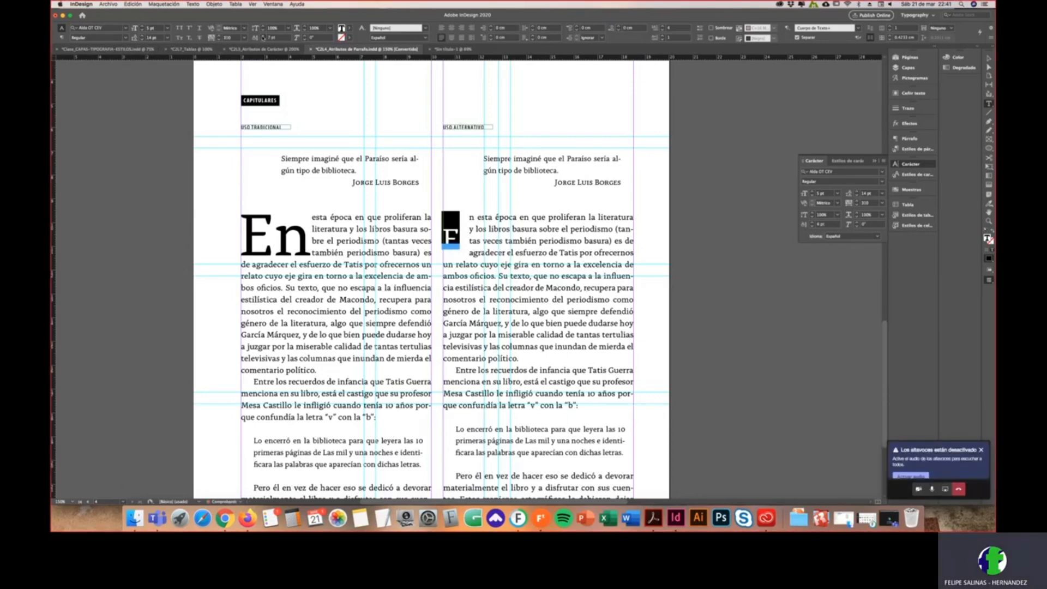
click(263, 37)
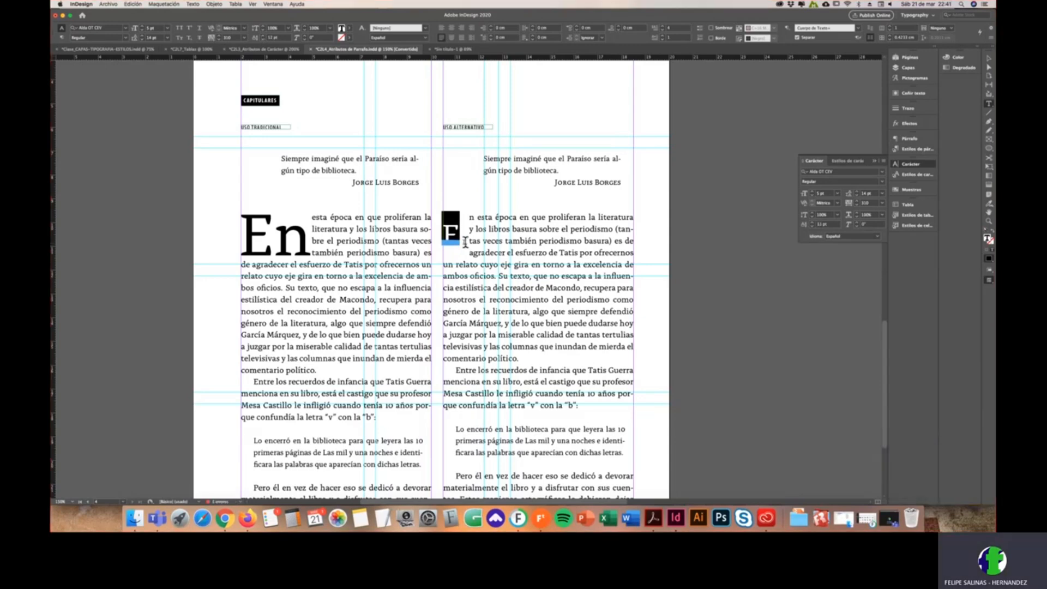
Step: Try the Archivo font on the USO ALTERNATIVO drop cap E
click(126, 28)
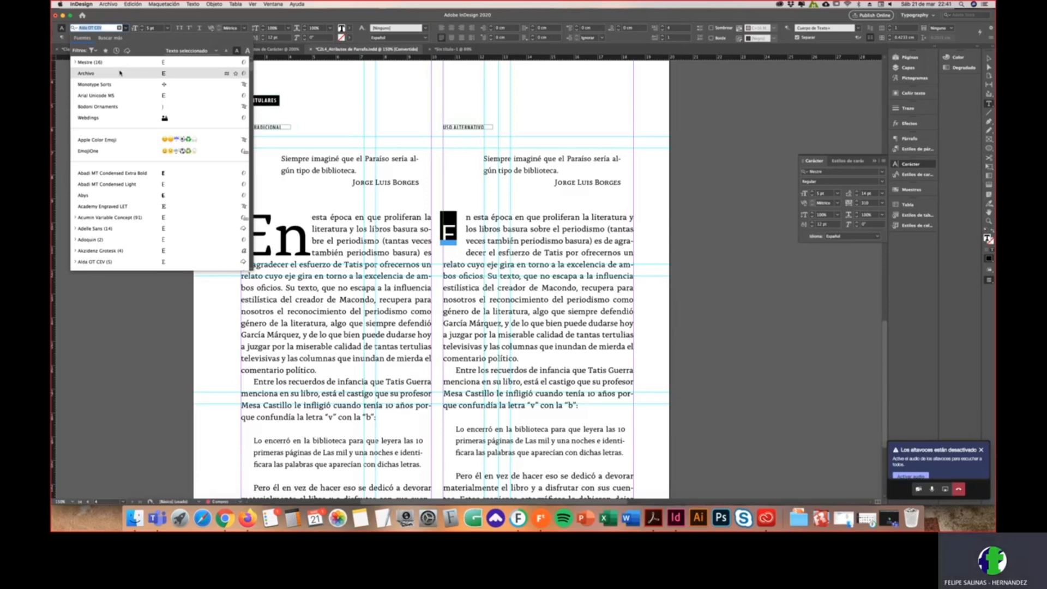
click(151, 76)
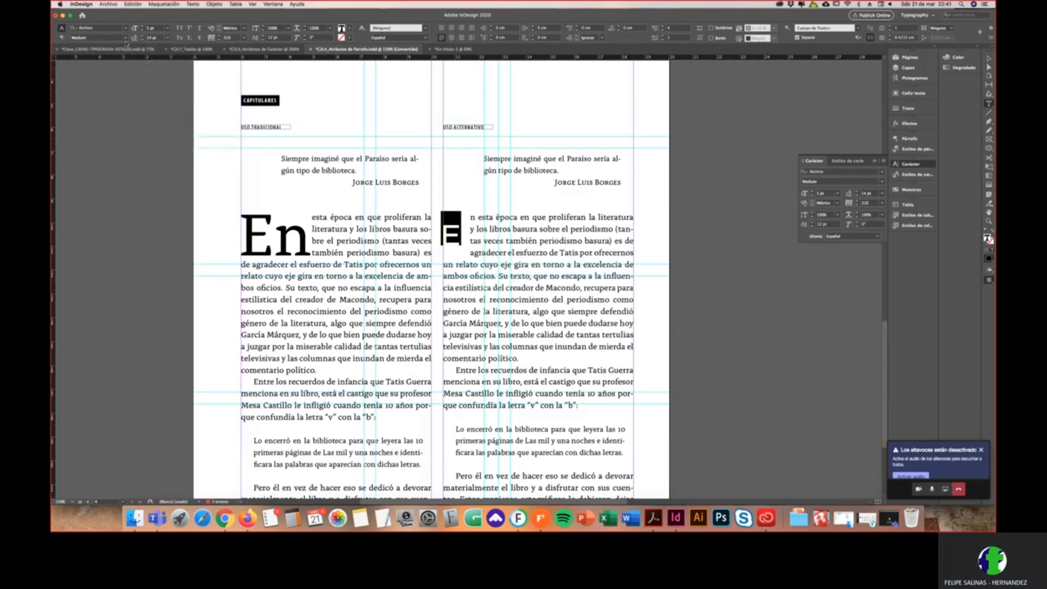
click(125, 38)
click(125, 39)
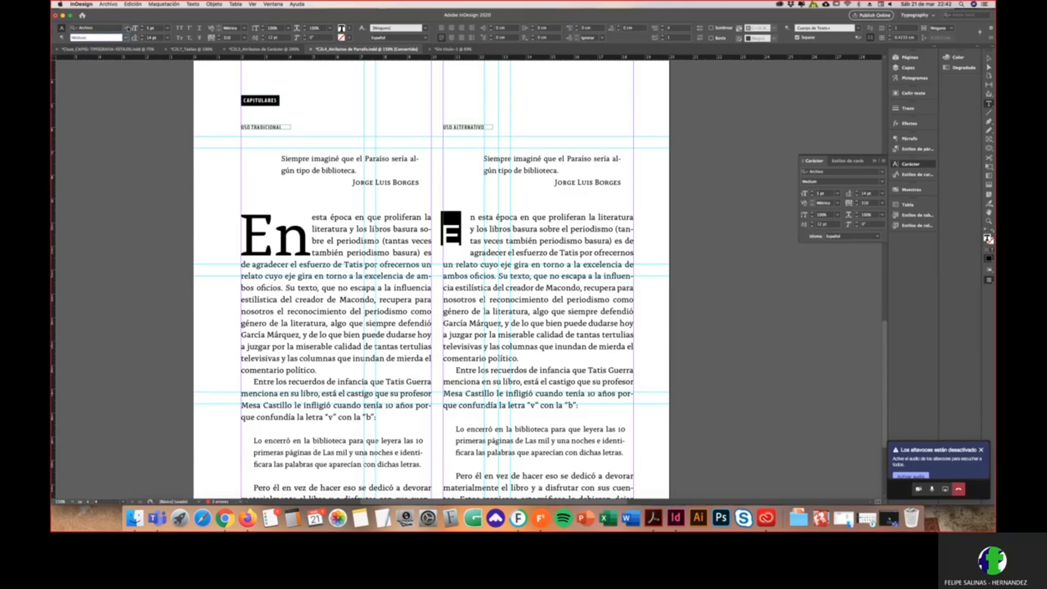
Step: Set the USO ALTERNATIVO drop cap E in American Typewriter Bold at 4 pt
click(127, 28)
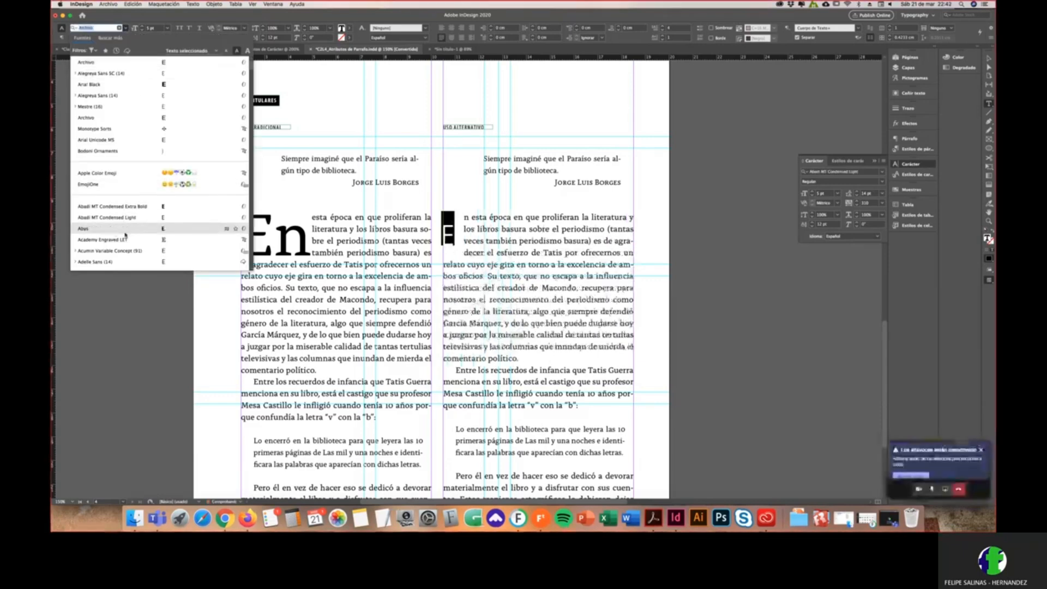
scroll(126, 240, down, 5)
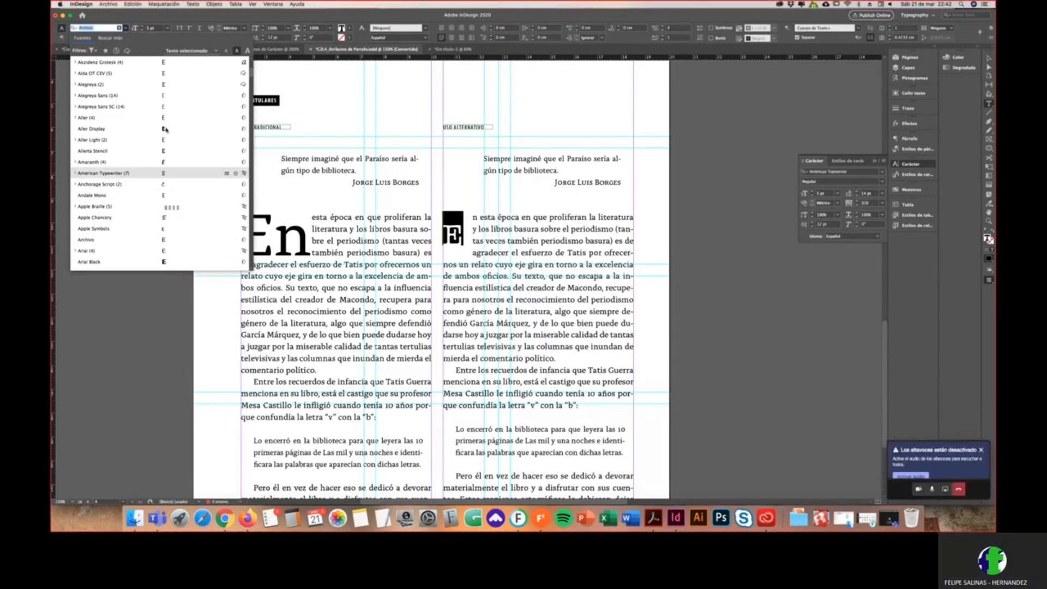
click(164, 174)
click(142, 31)
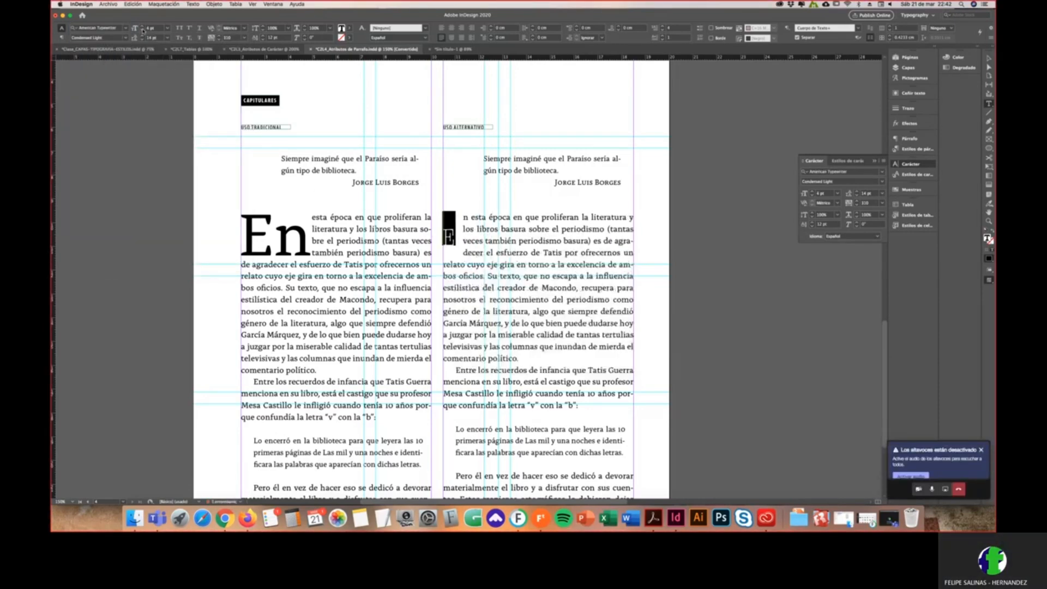
click(127, 37)
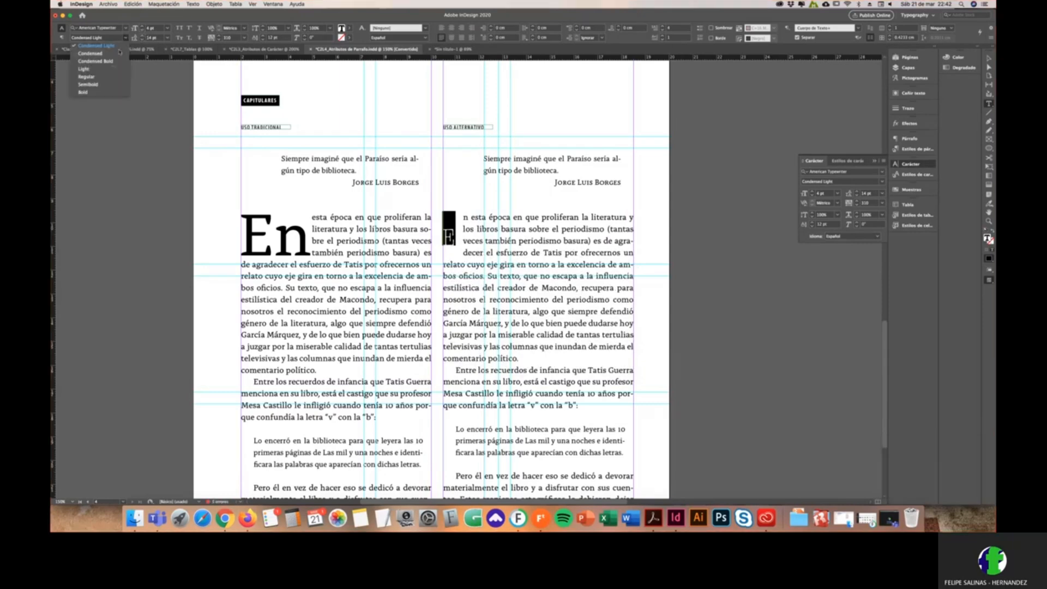
click(107, 93)
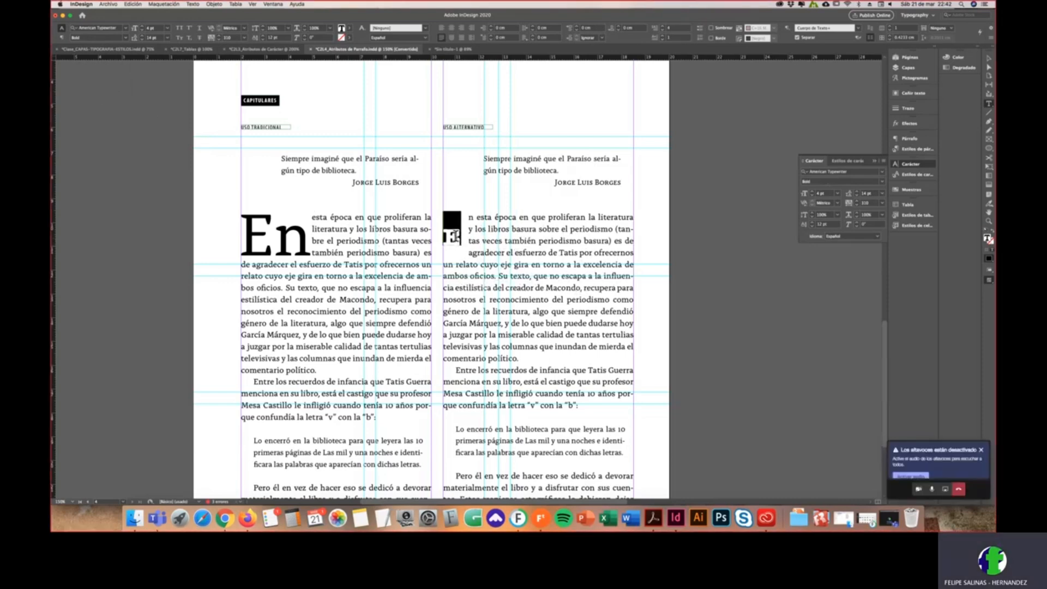
Step: Try a kerning value of 100 on the USO ALTERNATIVO drop cap E and reselect the letter
click(460, 238)
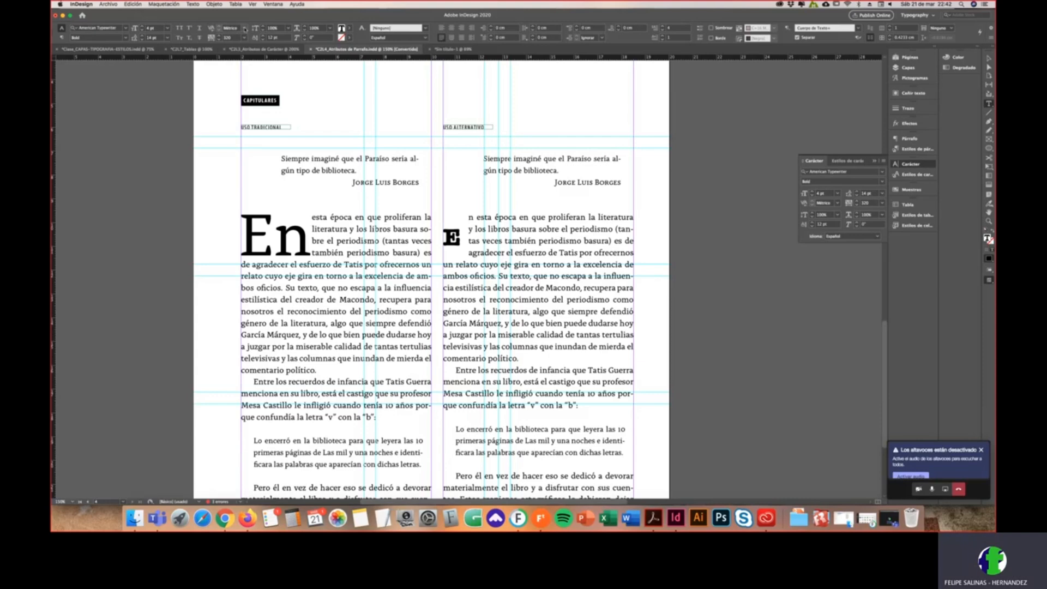
click(244, 28)
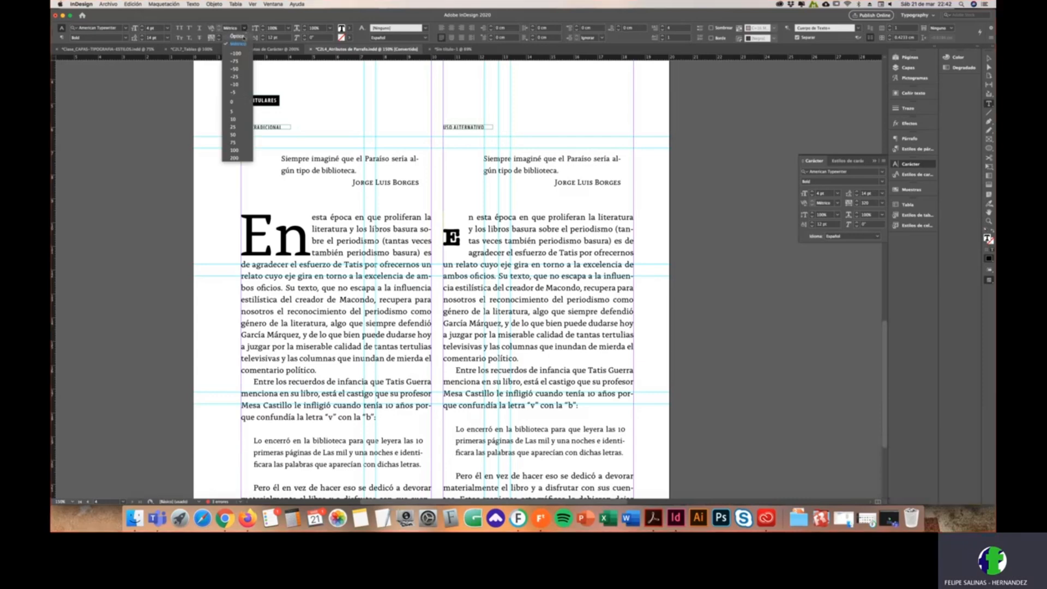
click(244, 152)
click(452, 246)
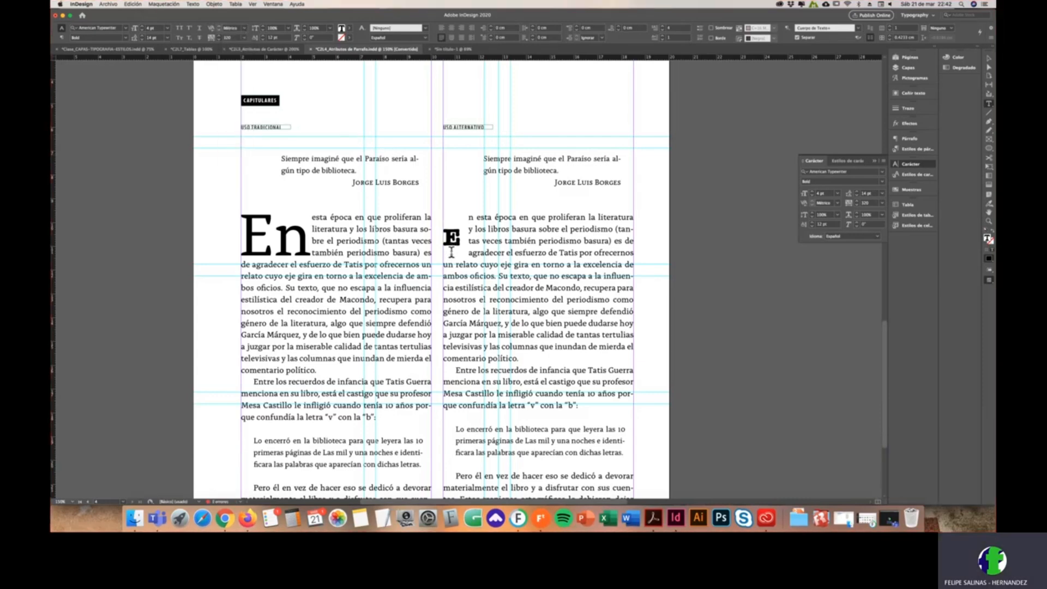
key(BackSpace)
key(shift+Right)
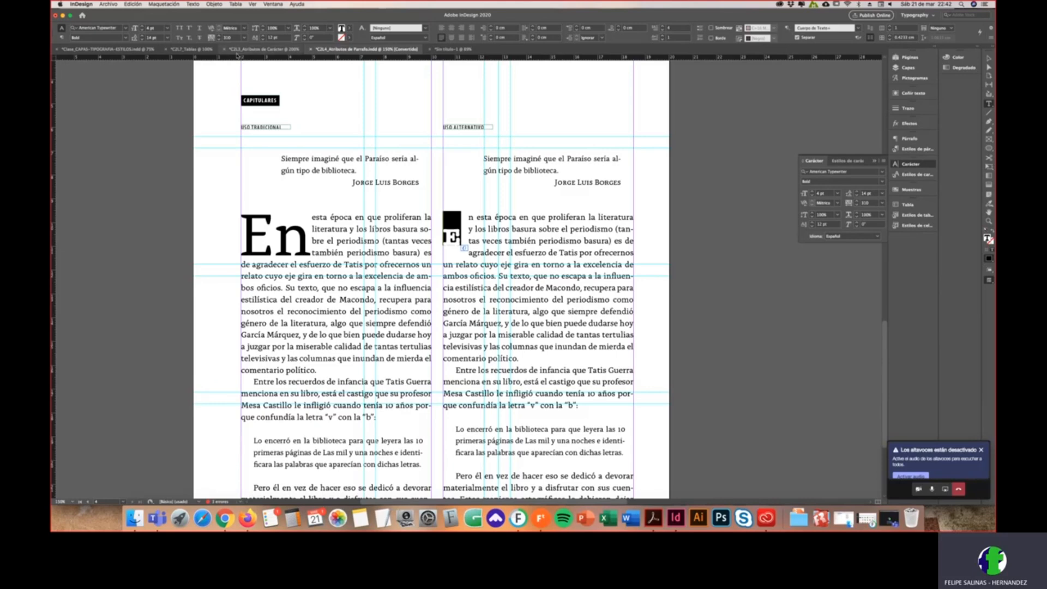
Step: Leave text editing, deselect the text frame and preview the CAPITULARES page without guides to compare both drop caps
click(516, 275)
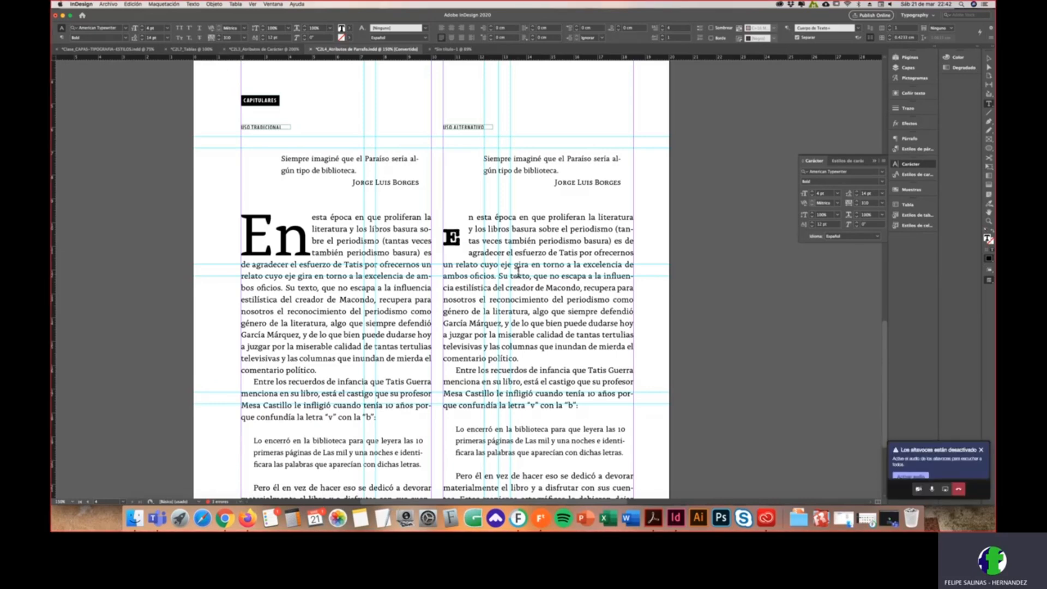
key(Escape)
key(w)
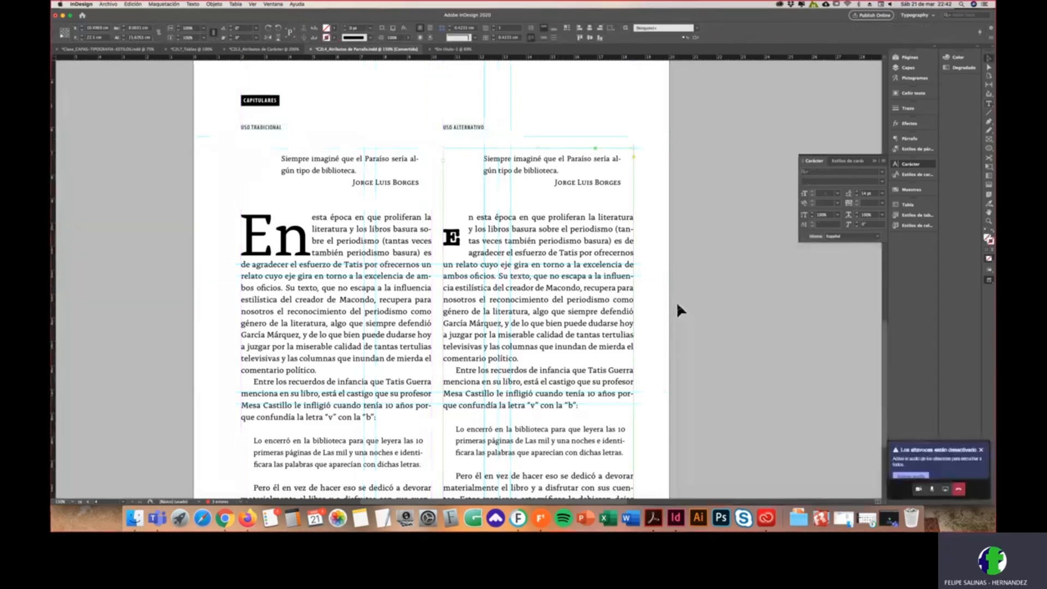
click(677, 301)
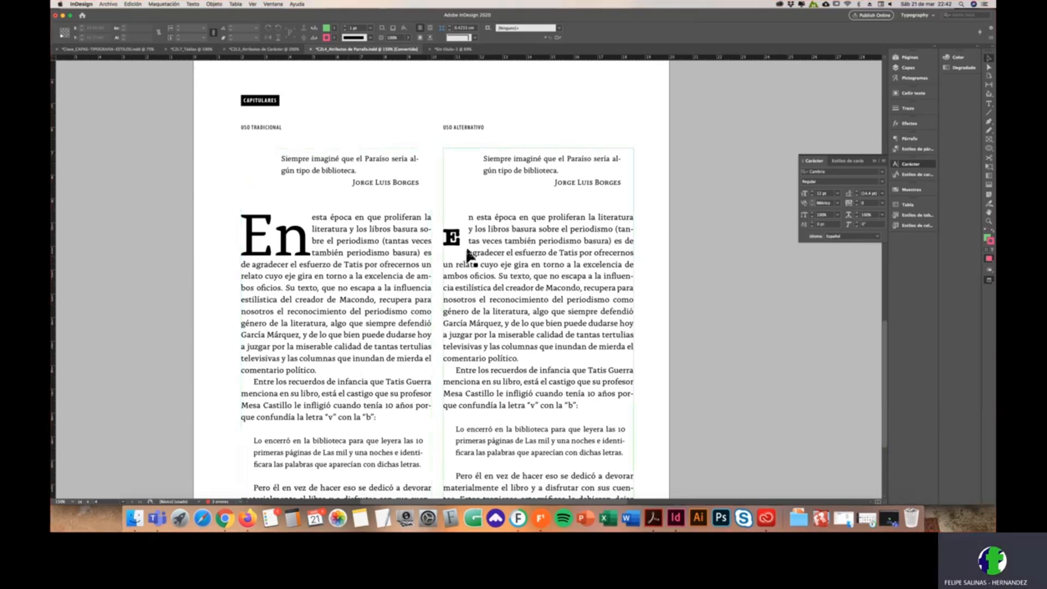
scroll(469, 258, up, 3)
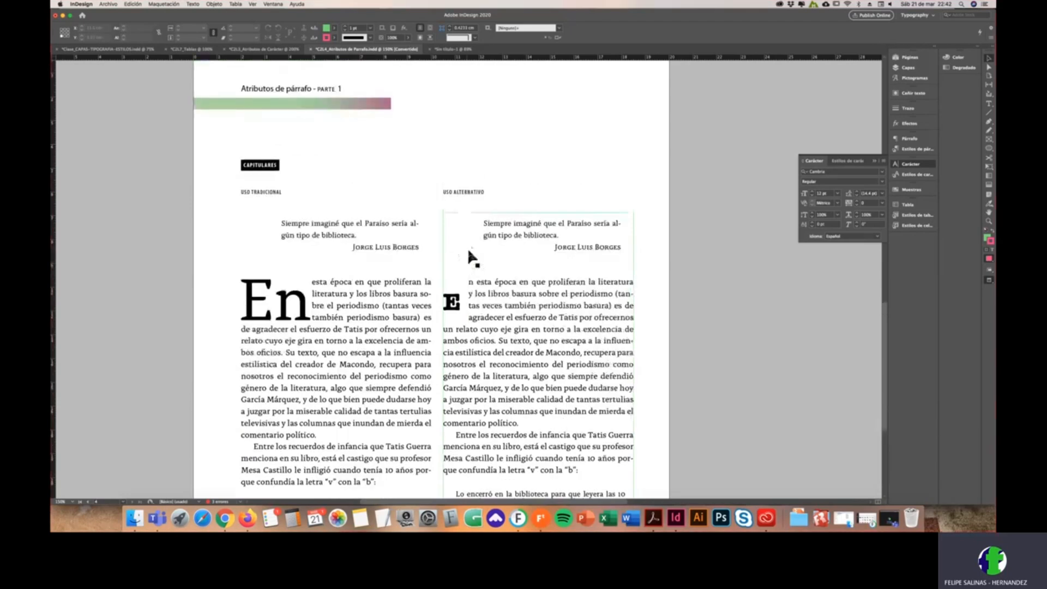
key(super+Tab)
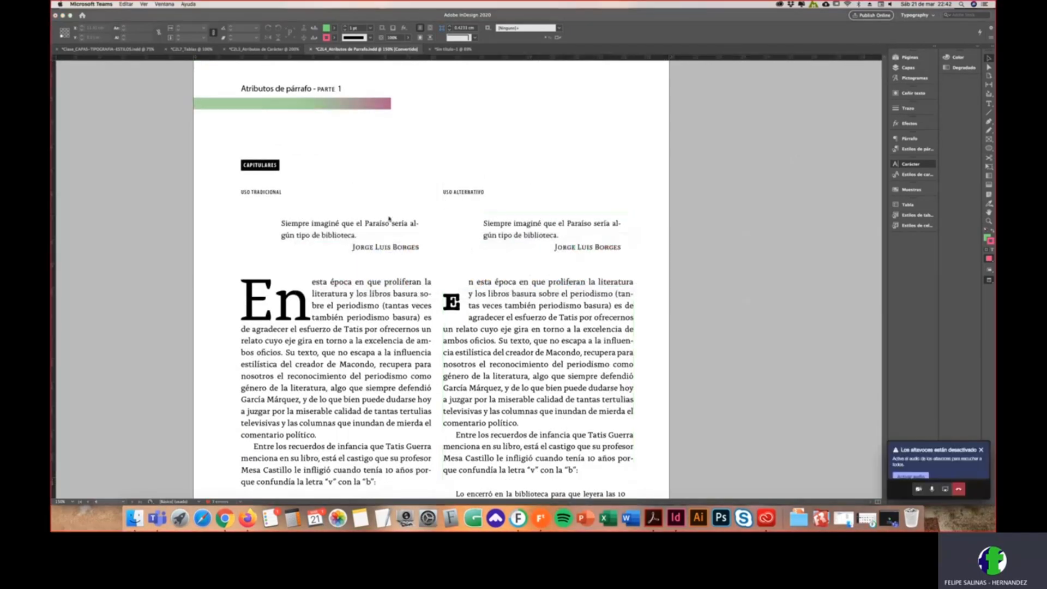
click(388, 210)
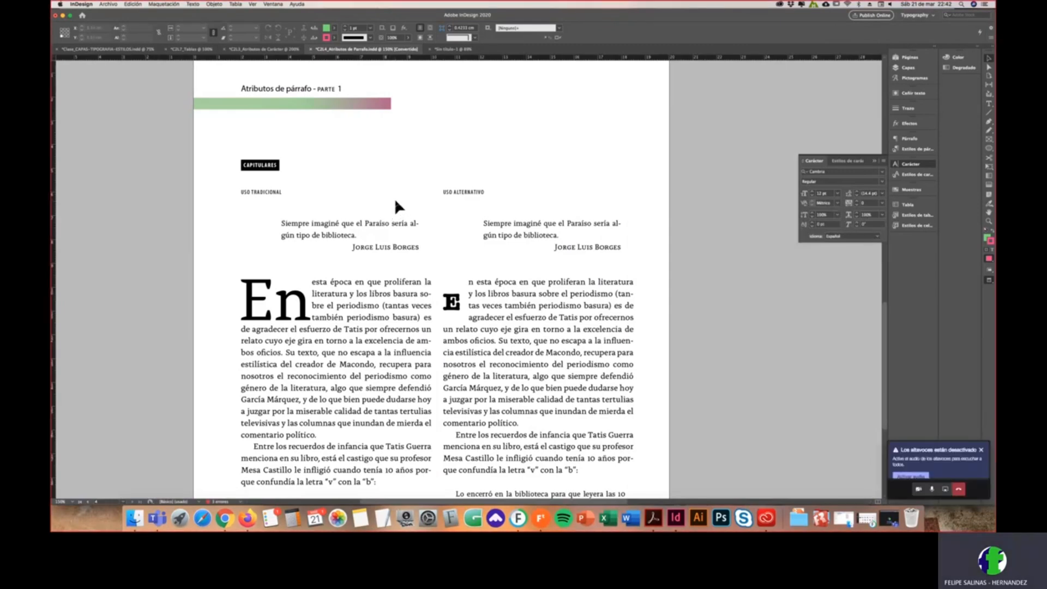
key(super+Tab)
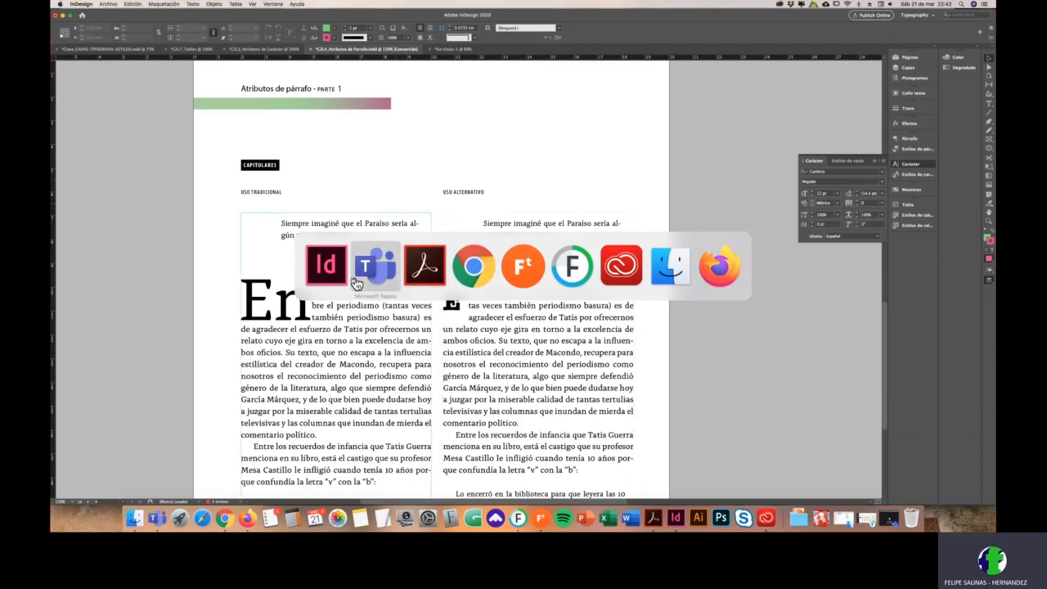
click(322, 280)
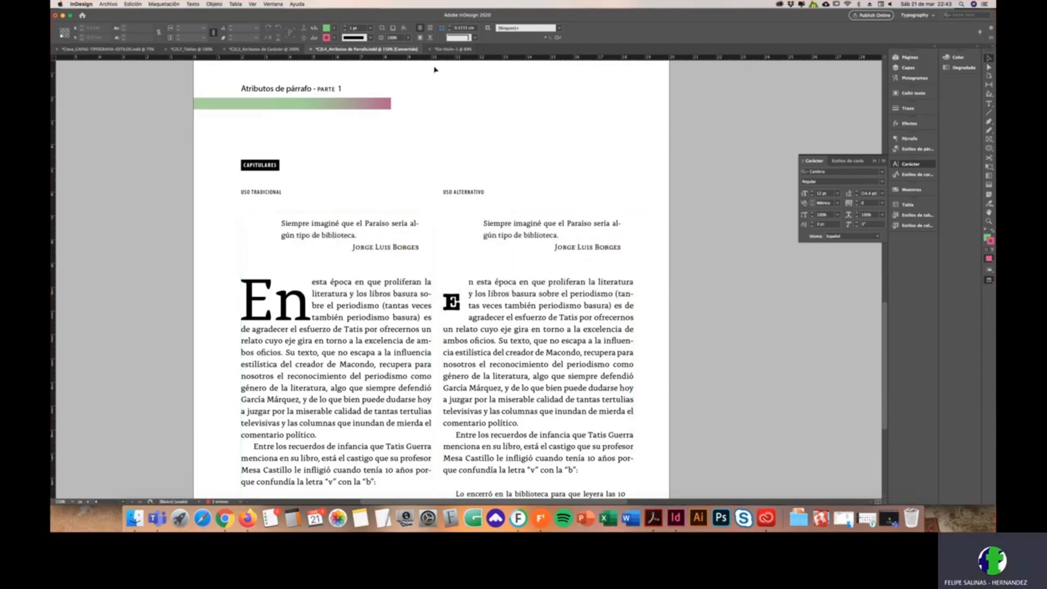
Step: Look through the open Atributos de Carácter, CAPAS-TIPOGRAFIA-ESTILOS and Tablas documents
click(241, 49)
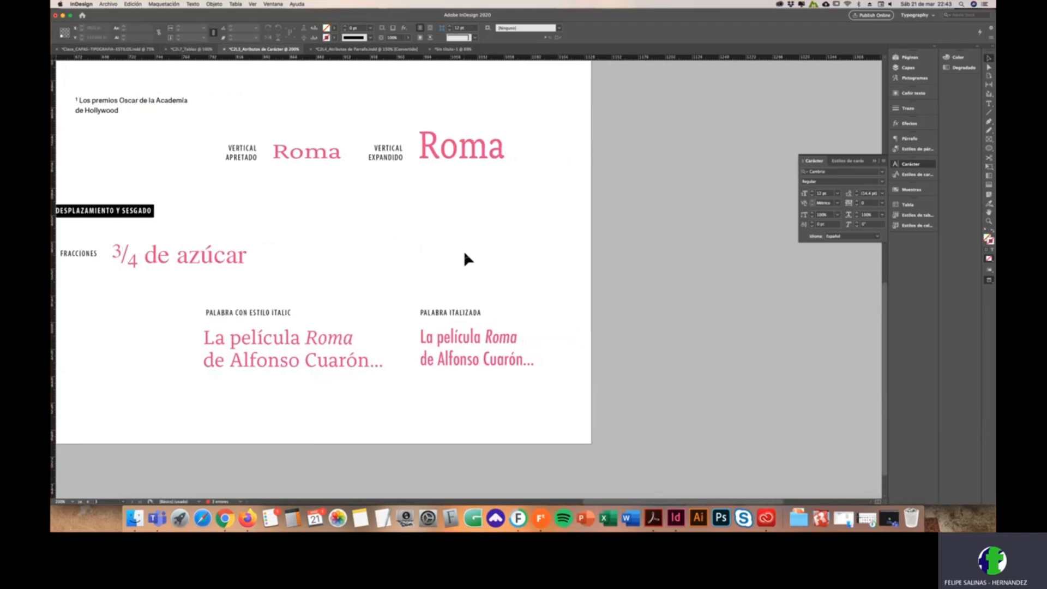
key(super+minus)
key(super+minus)
key(super+minus)
drag(269, 207, 340, 111)
click(122, 49)
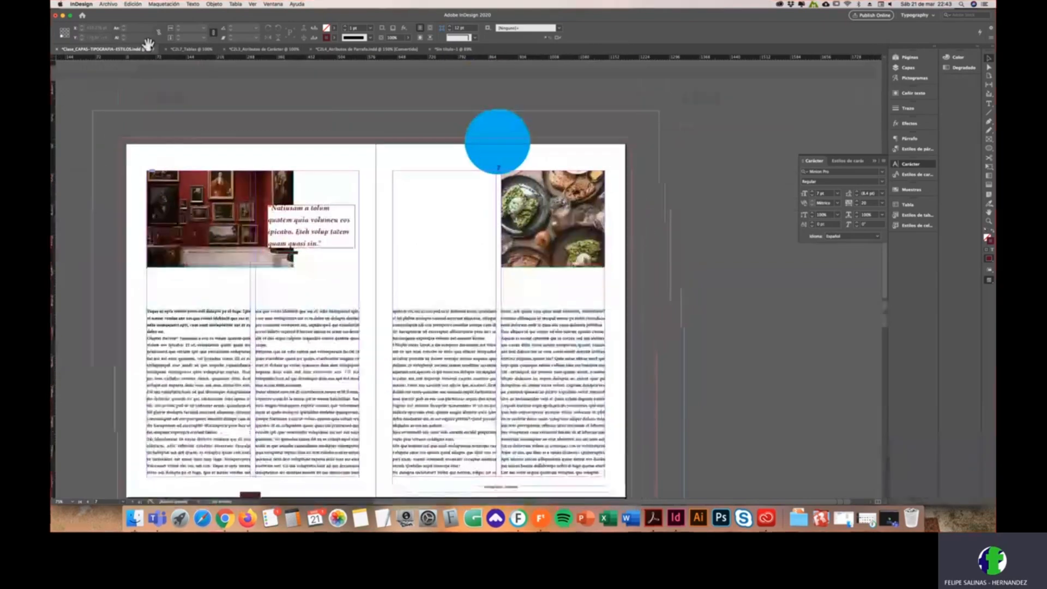
click(182, 50)
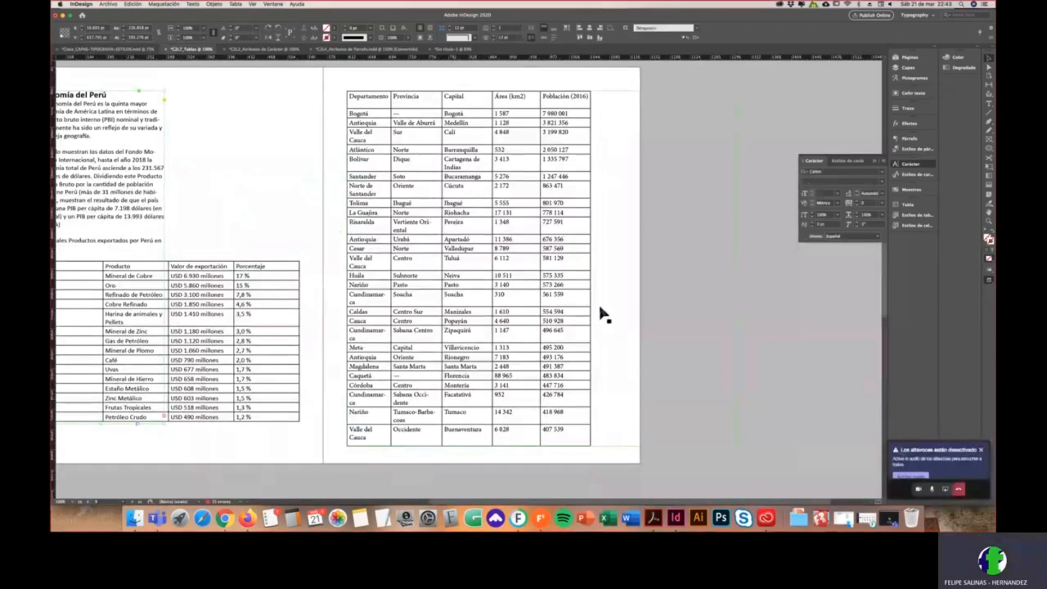